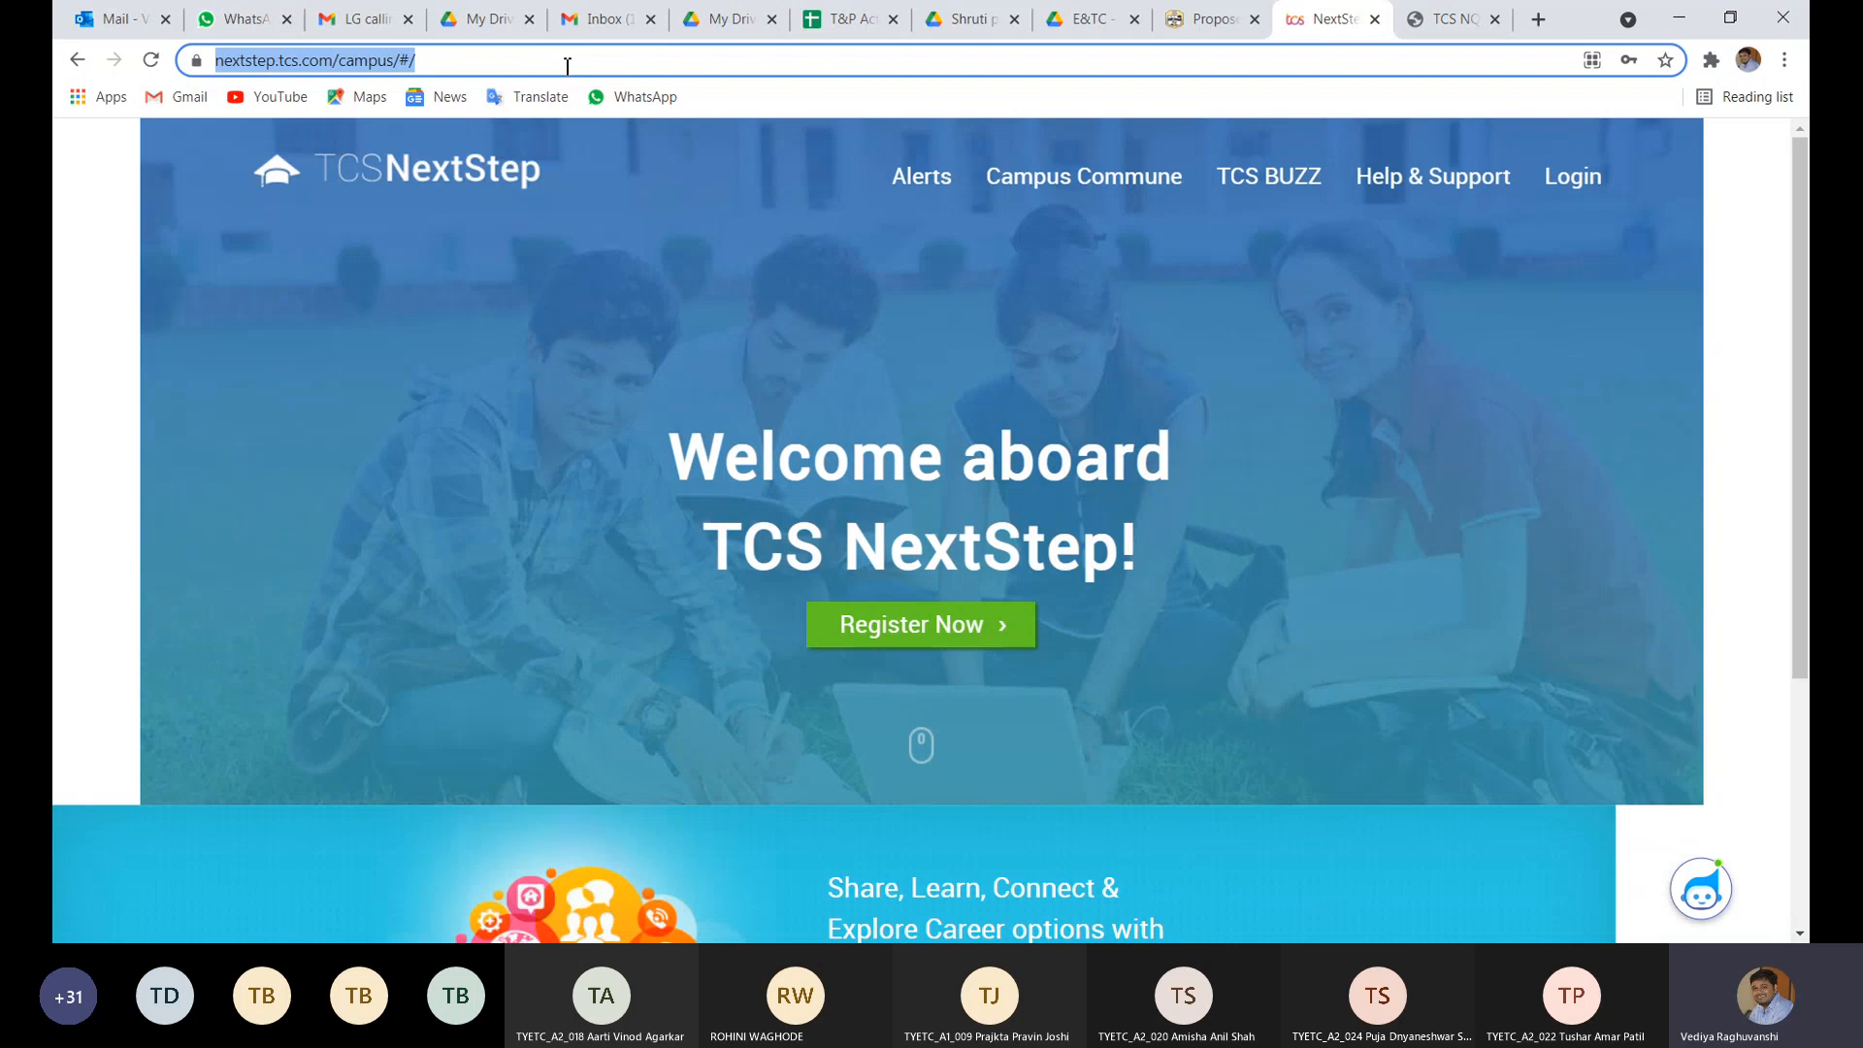
- Begin a new candidate registration with Register Now and pick the IT category card
left_click(912, 627)
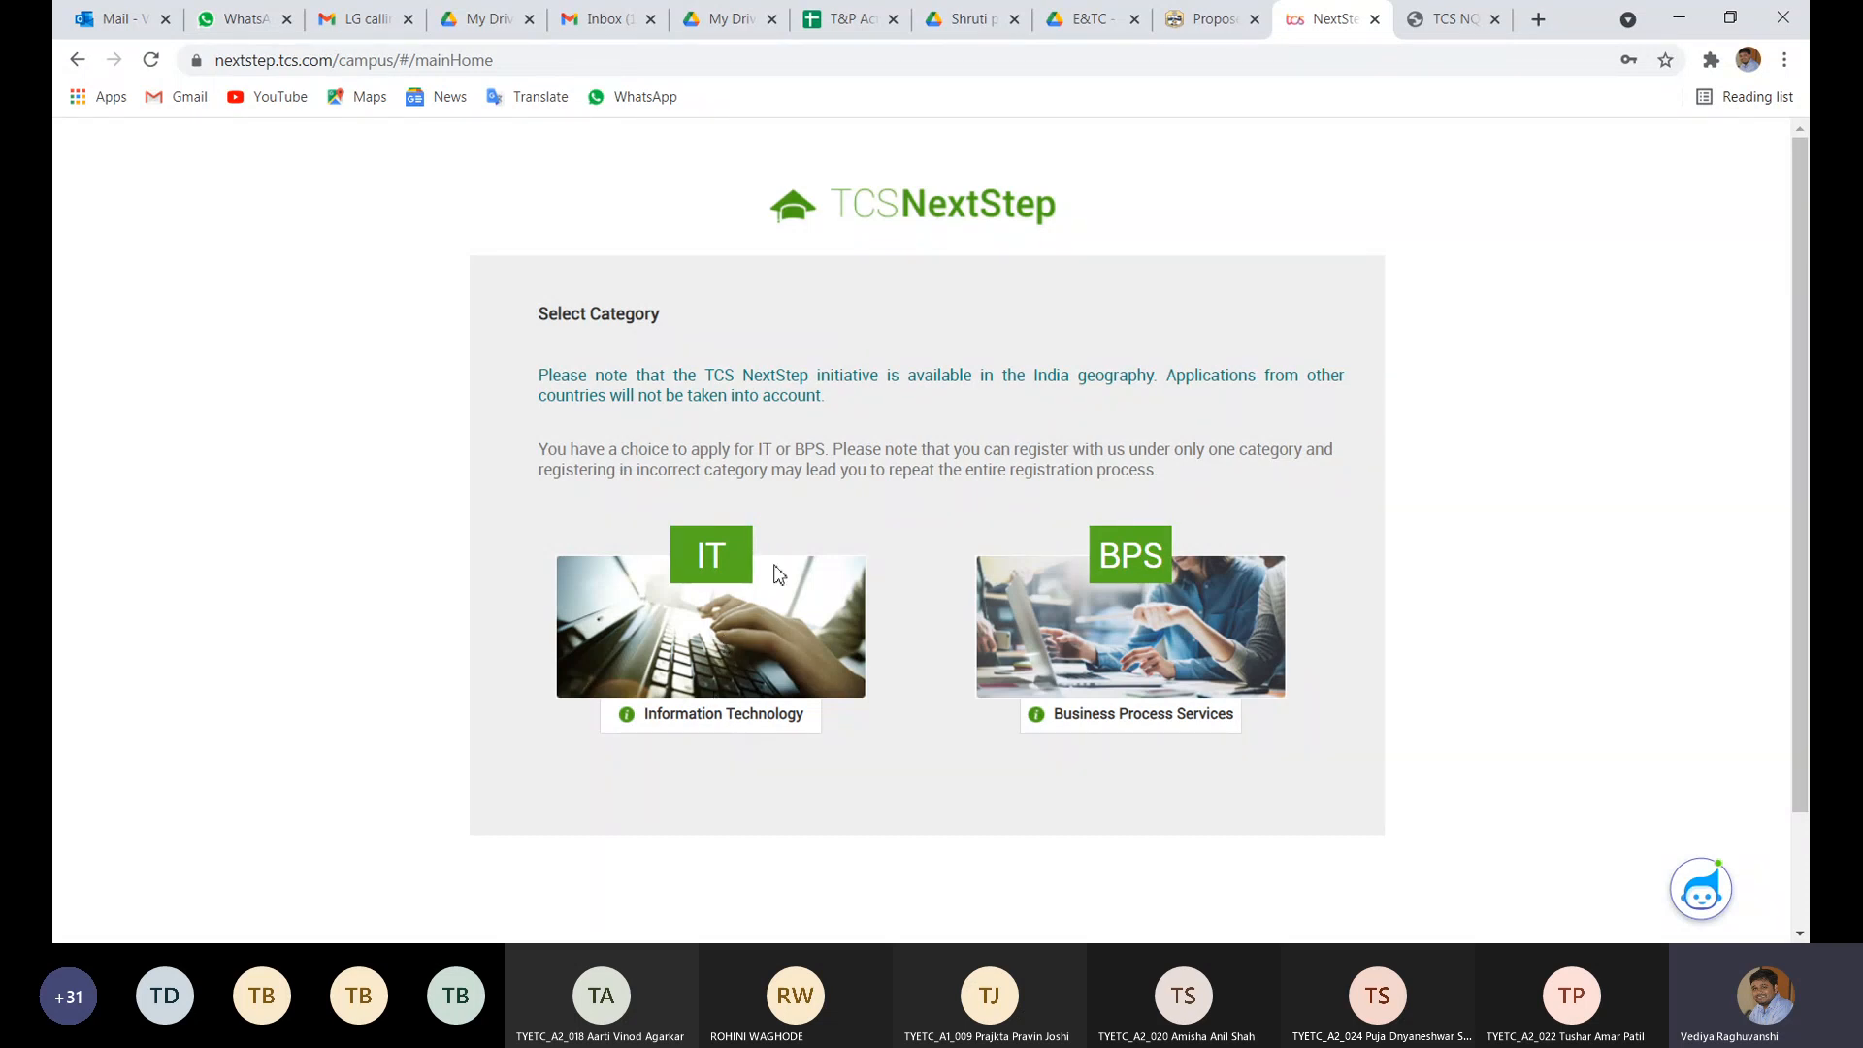
left_click(714, 555)
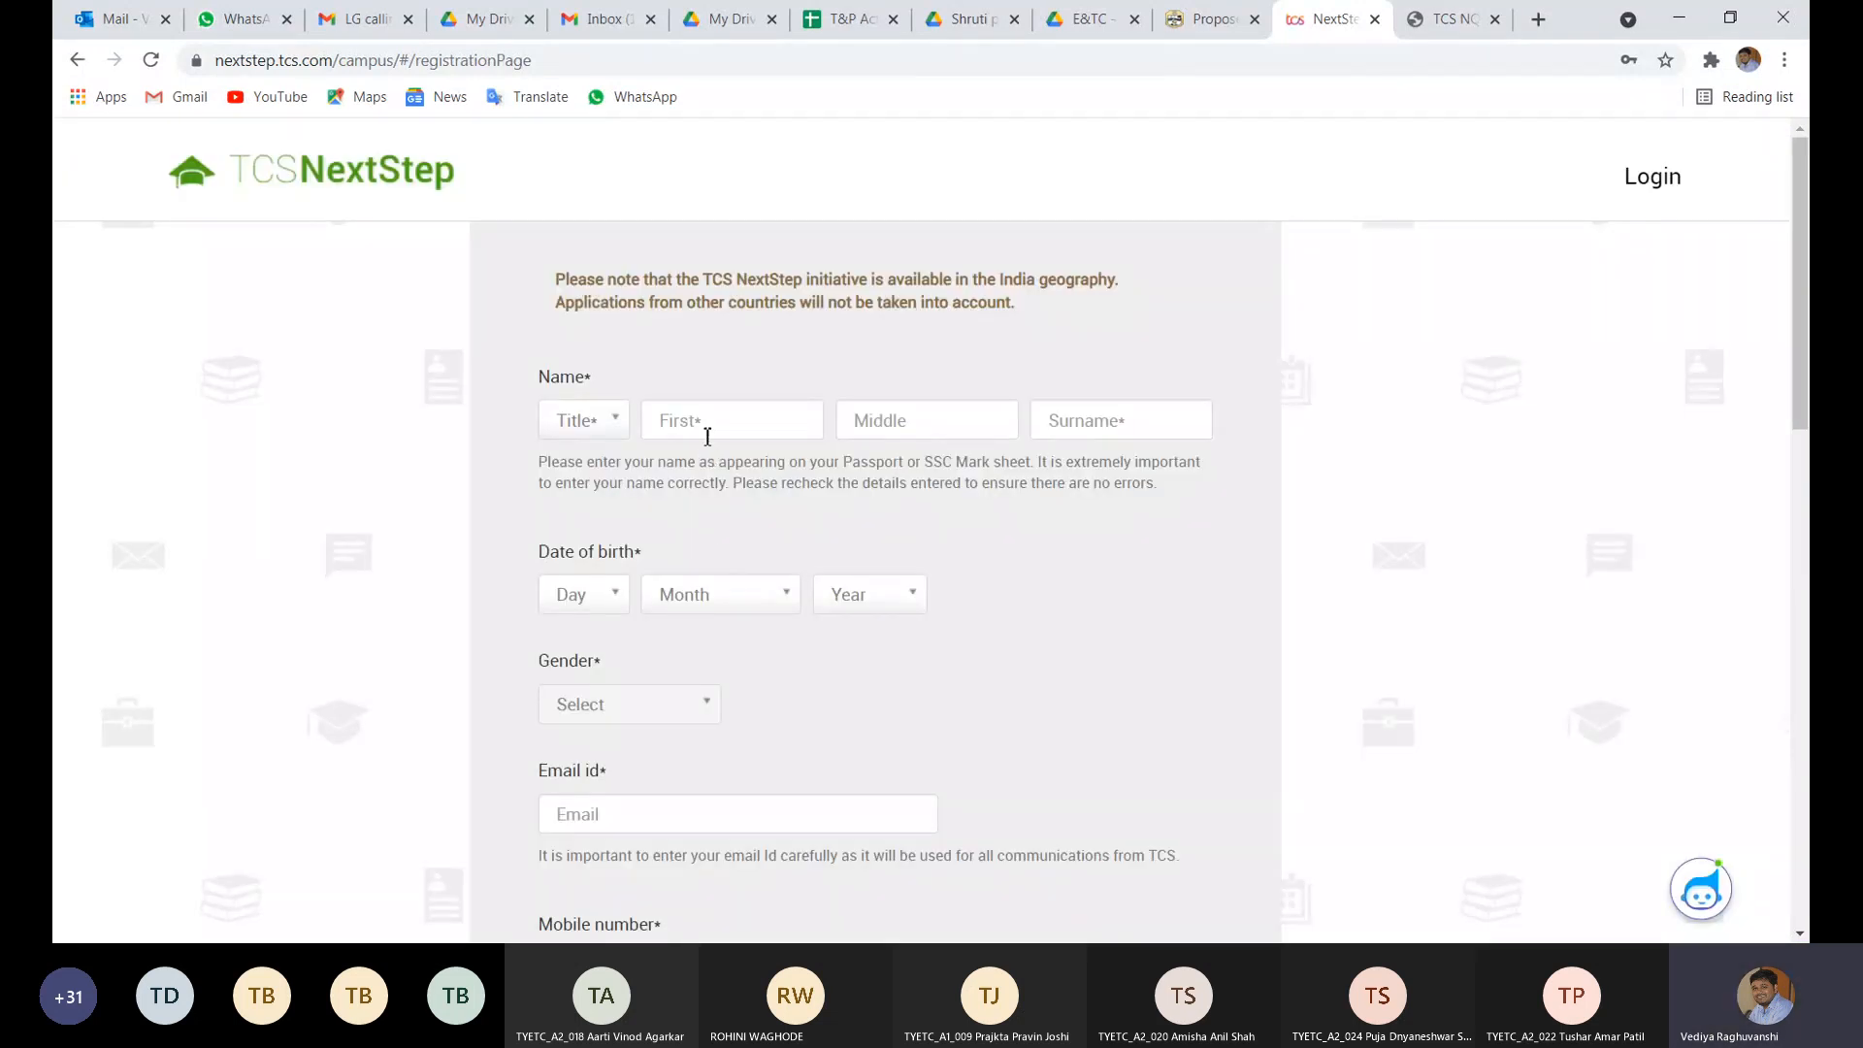
left_click(614, 433)
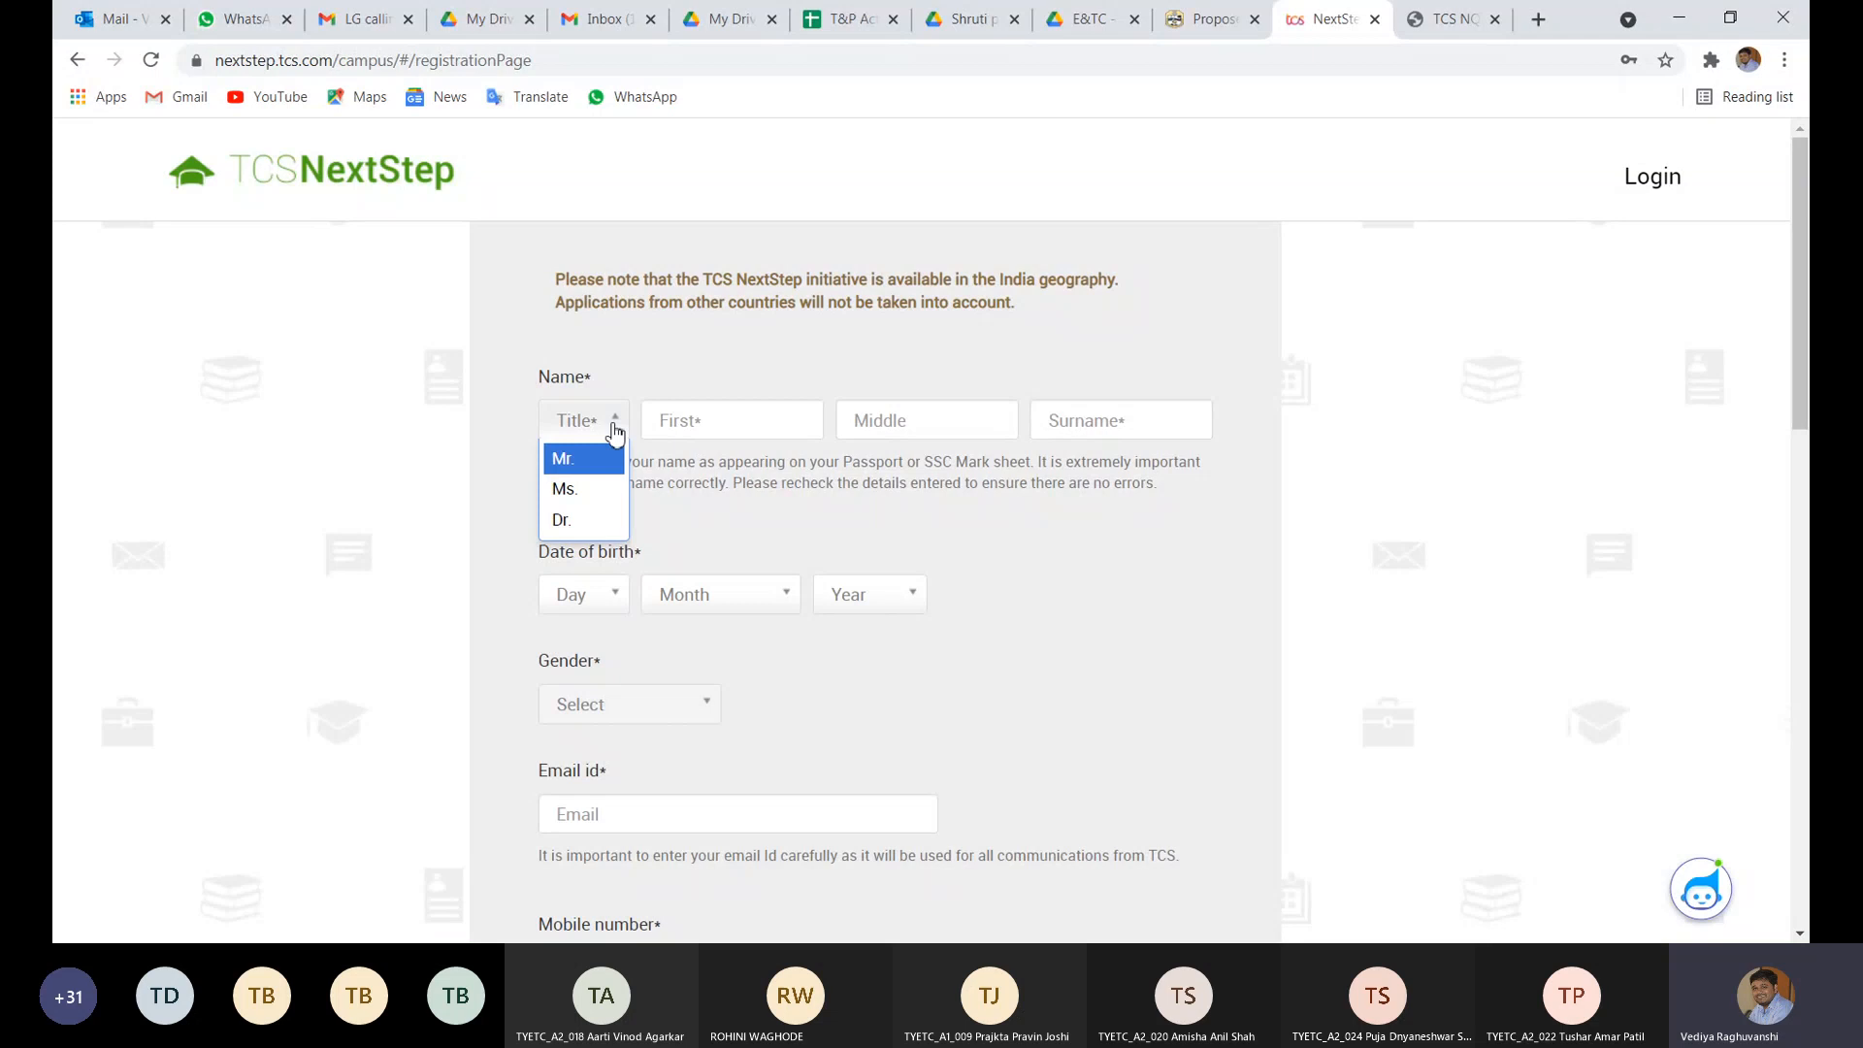
left_click(615, 428)
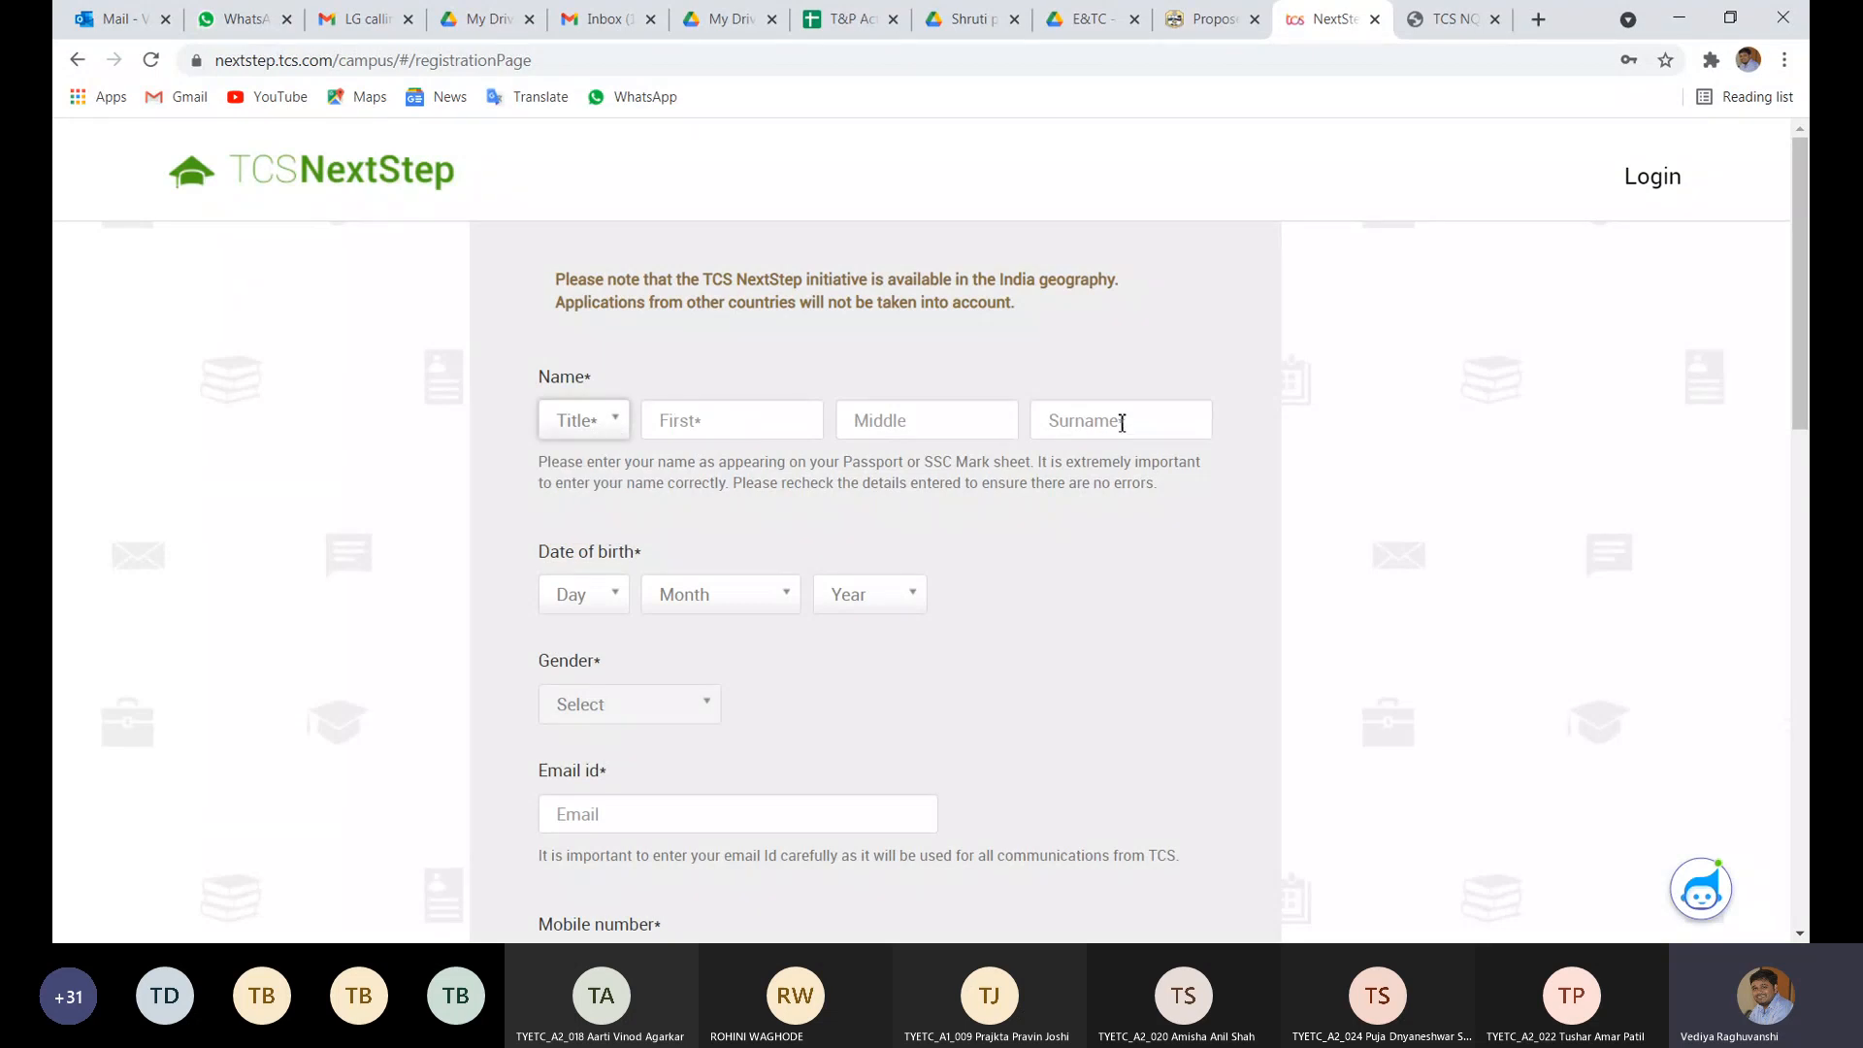
scroll(886, 528, "down", 3)
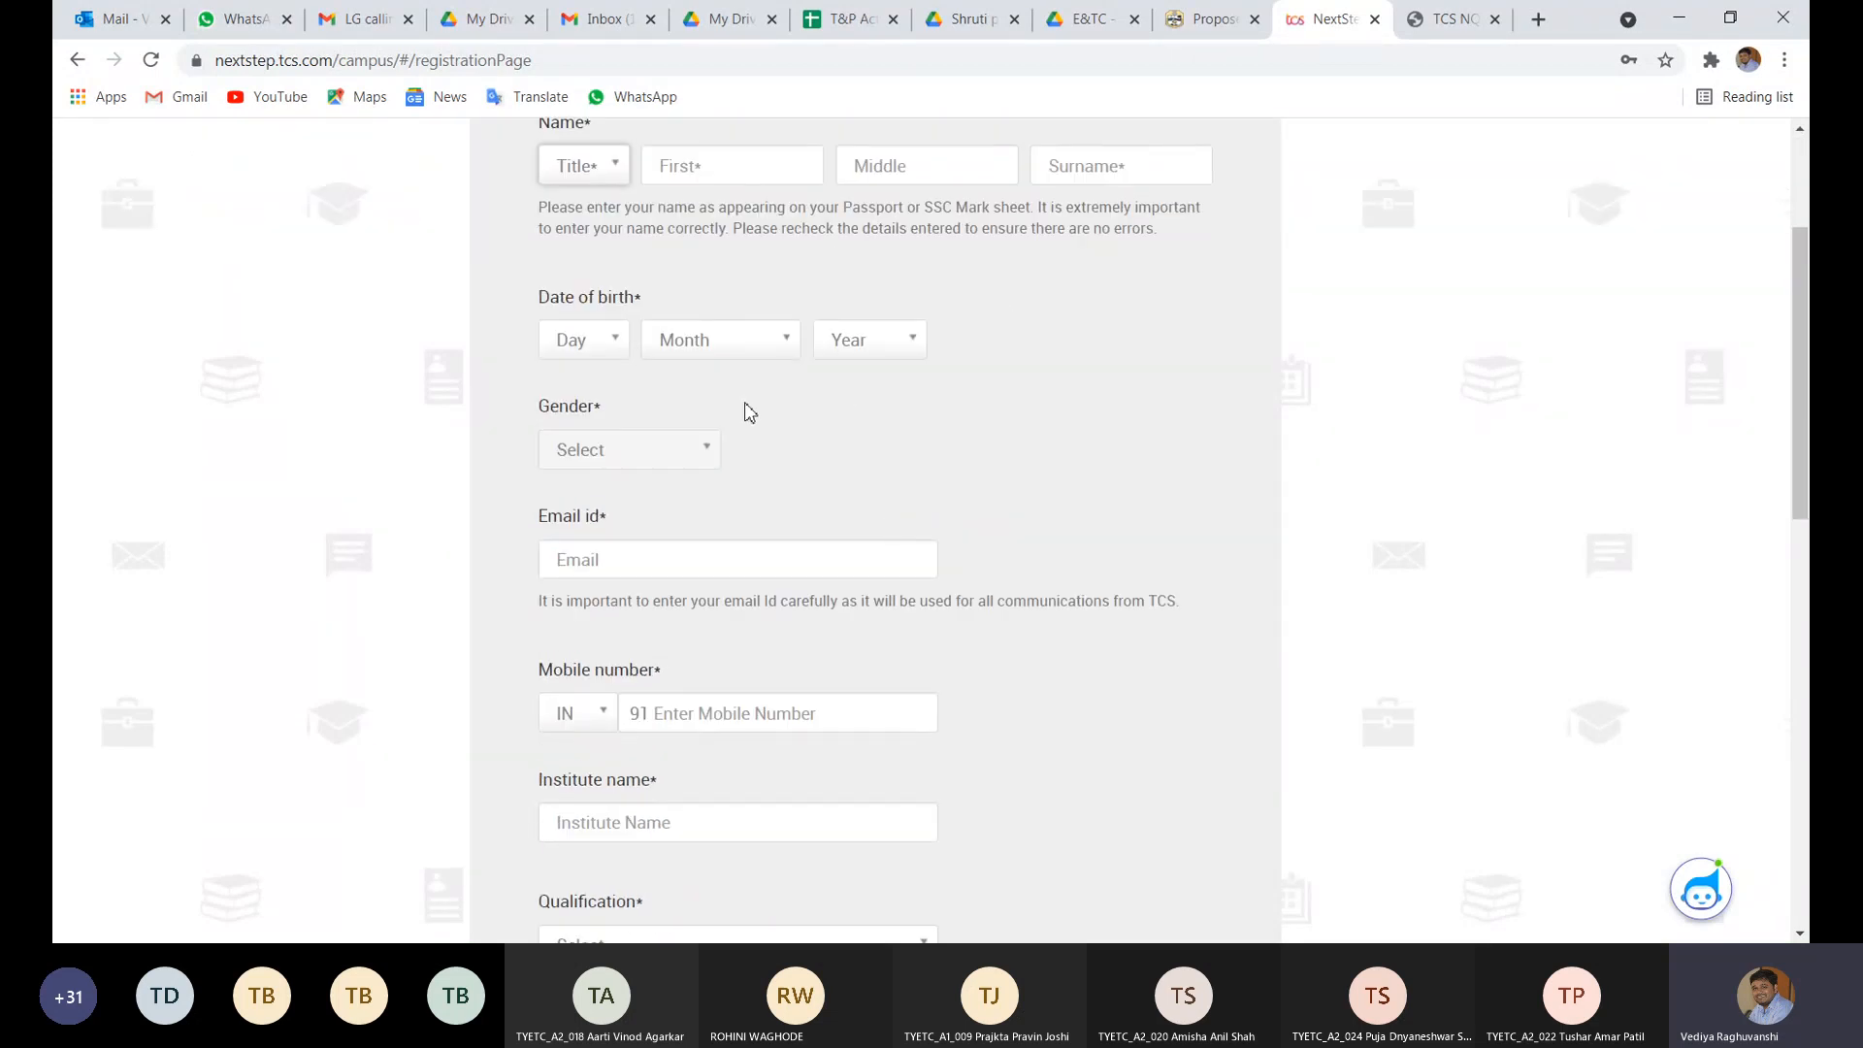
scroll(640, 463, "down", 2)
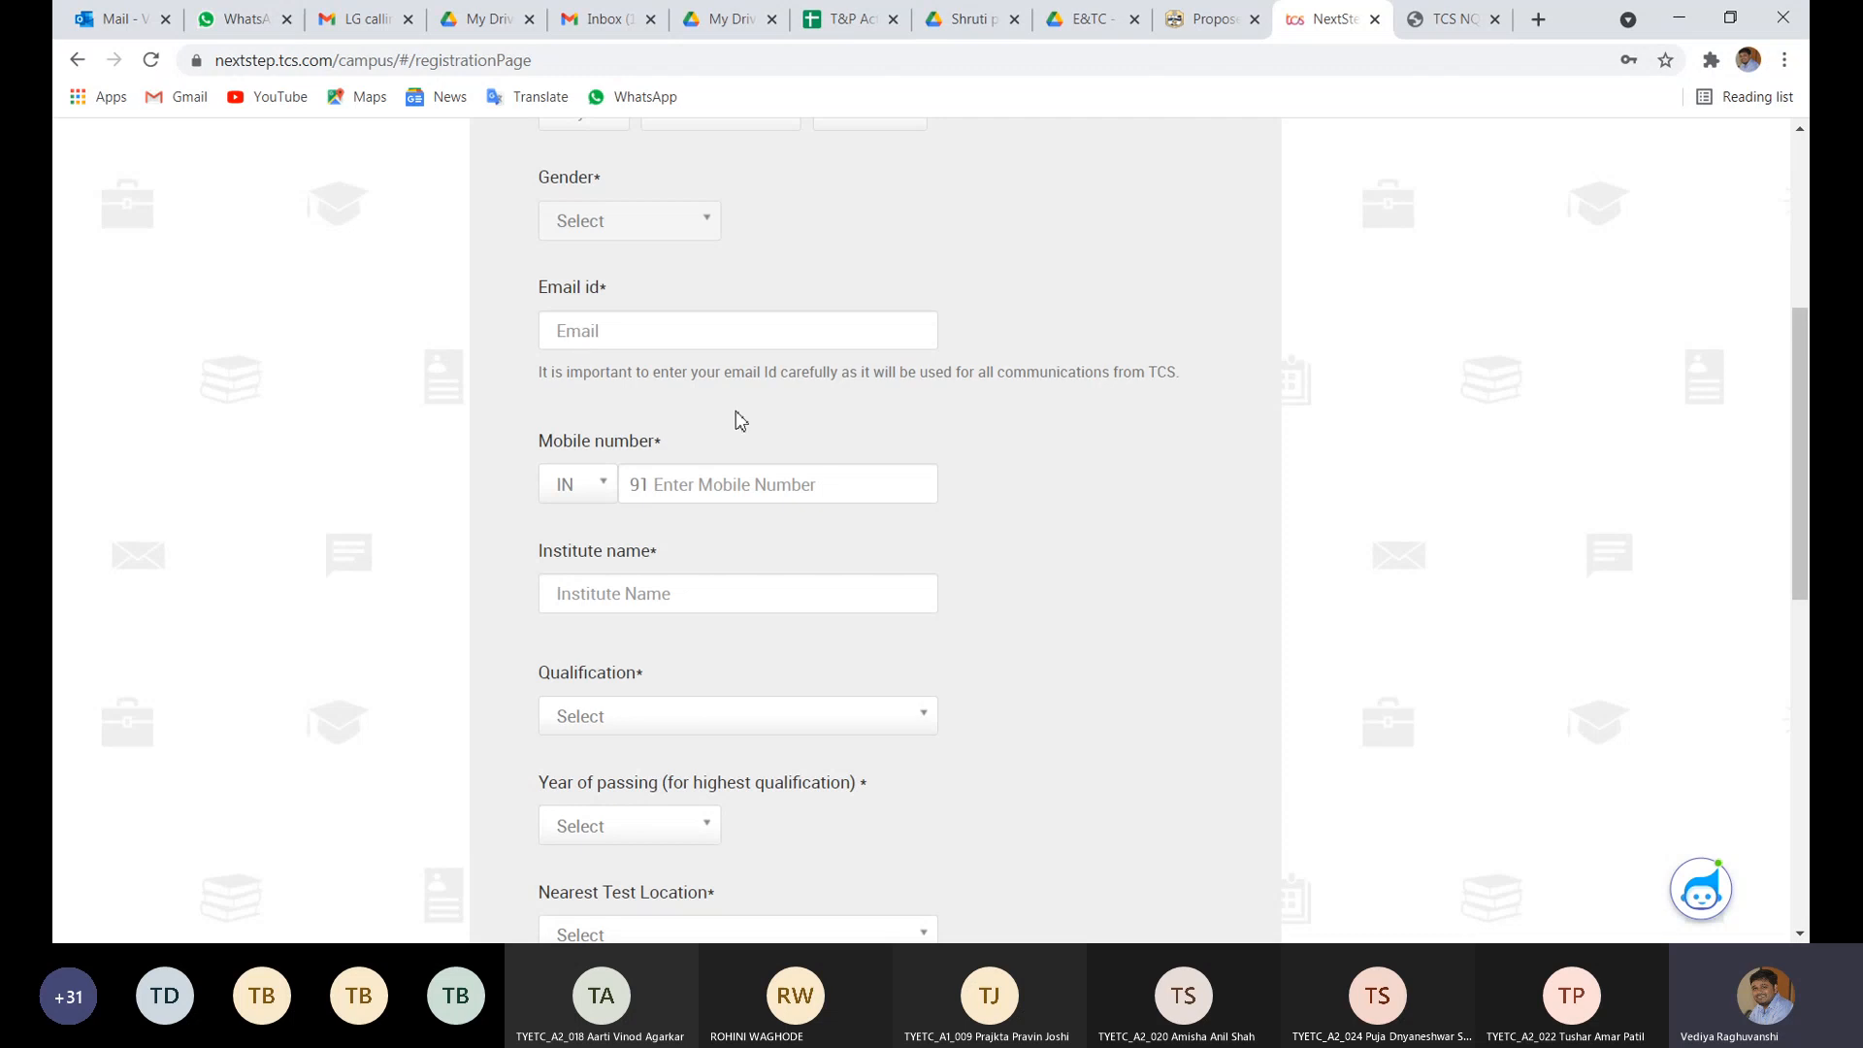
scroll(762, 415, "down", 1)
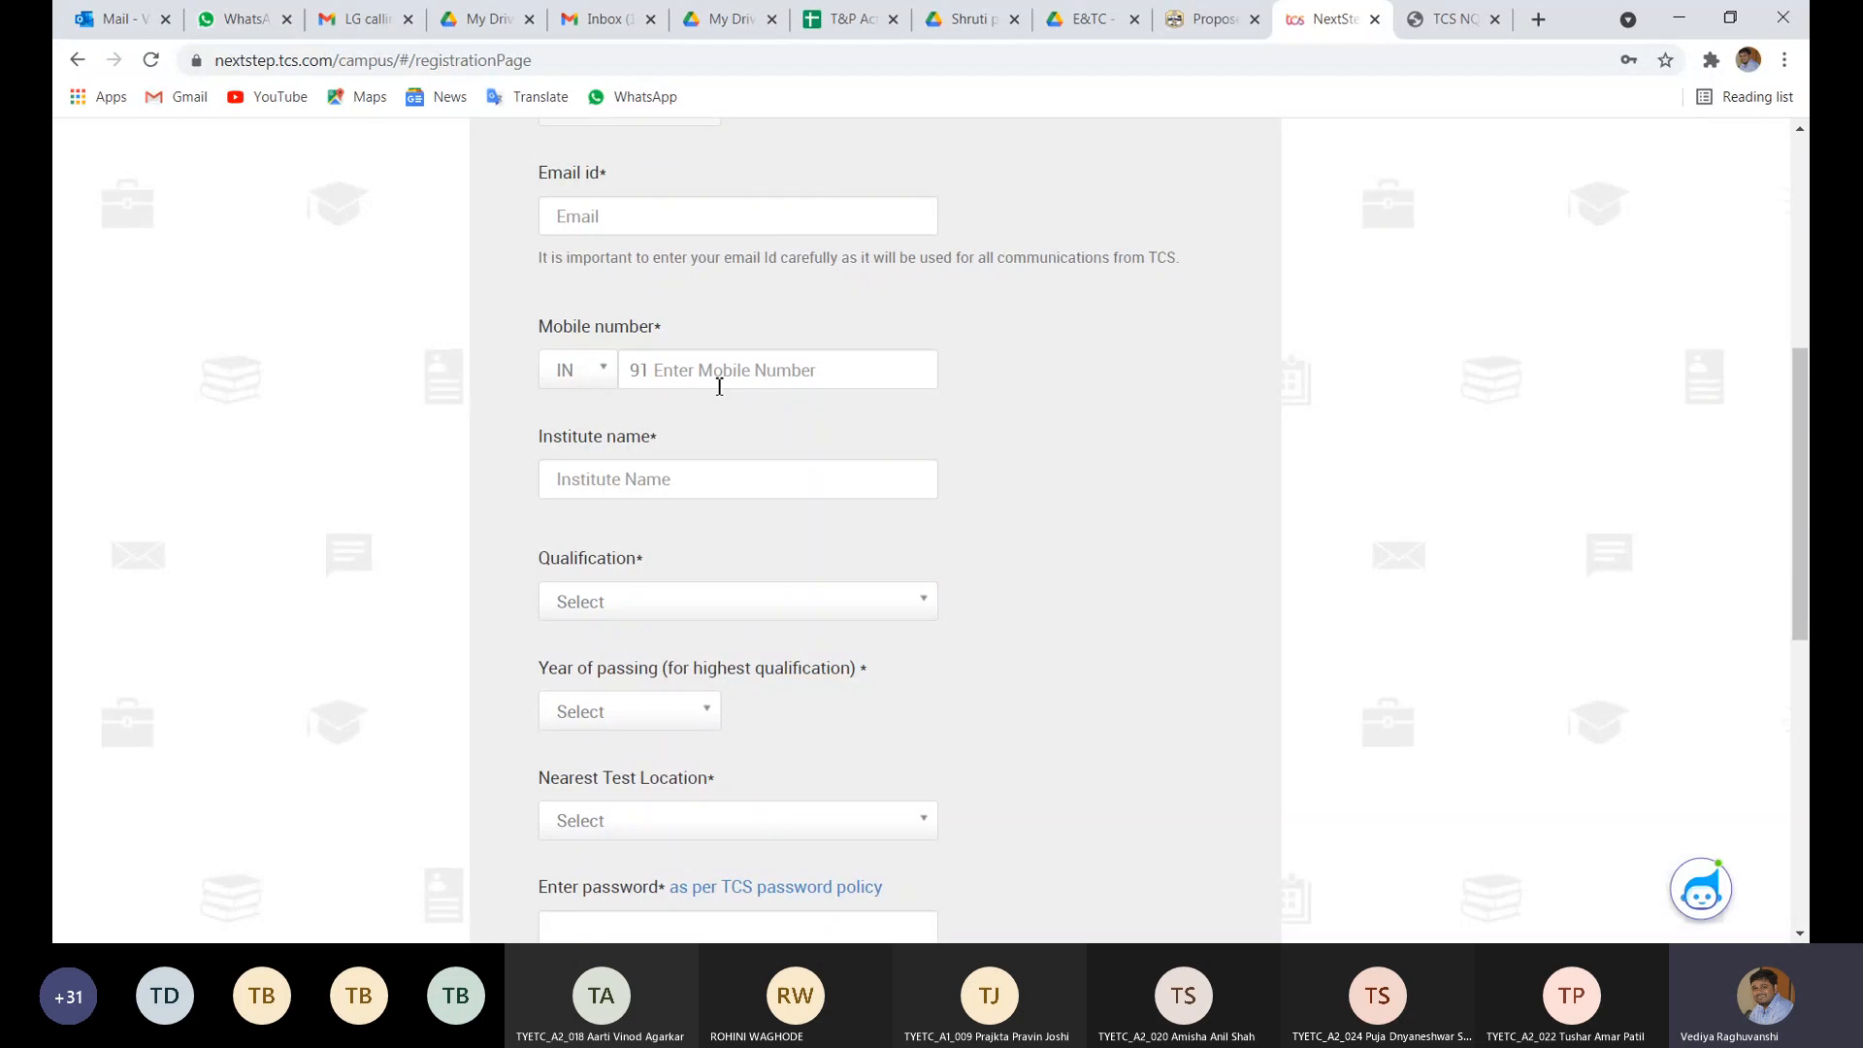
left_click(719, 386)
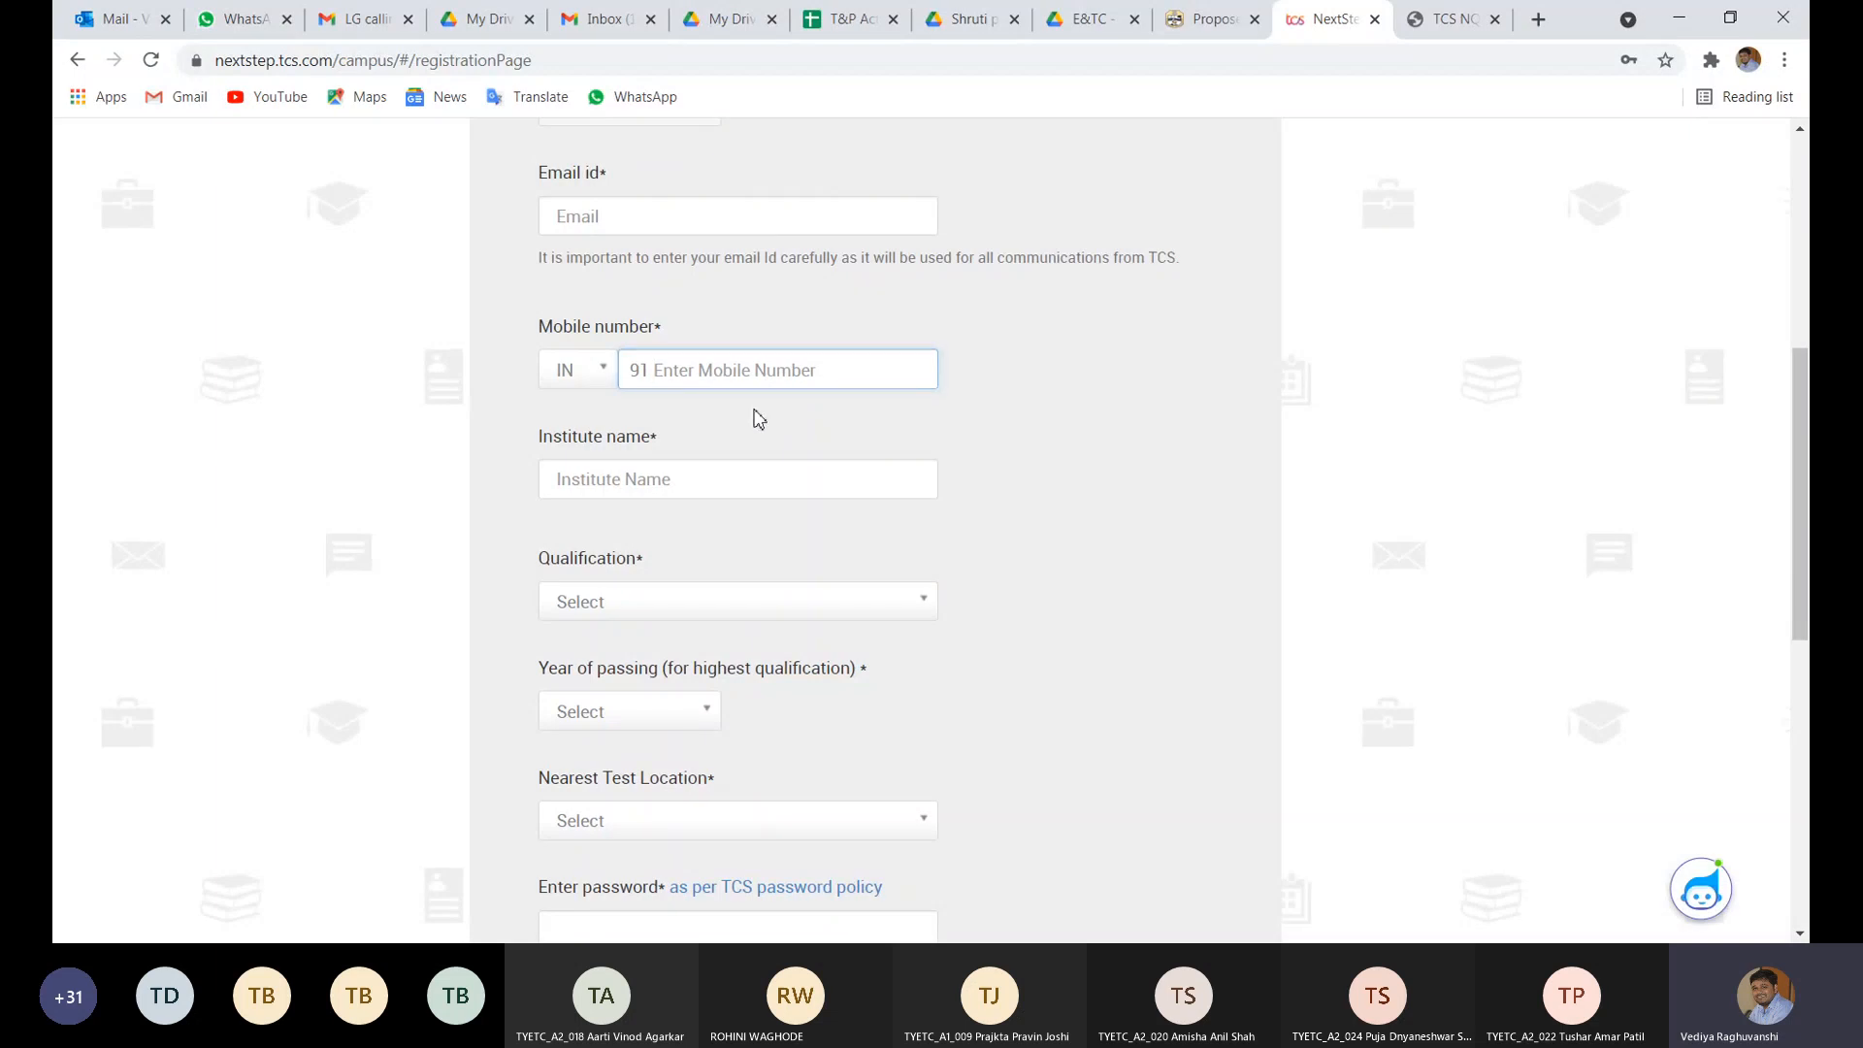
scroll(757, 418, "down", 1)
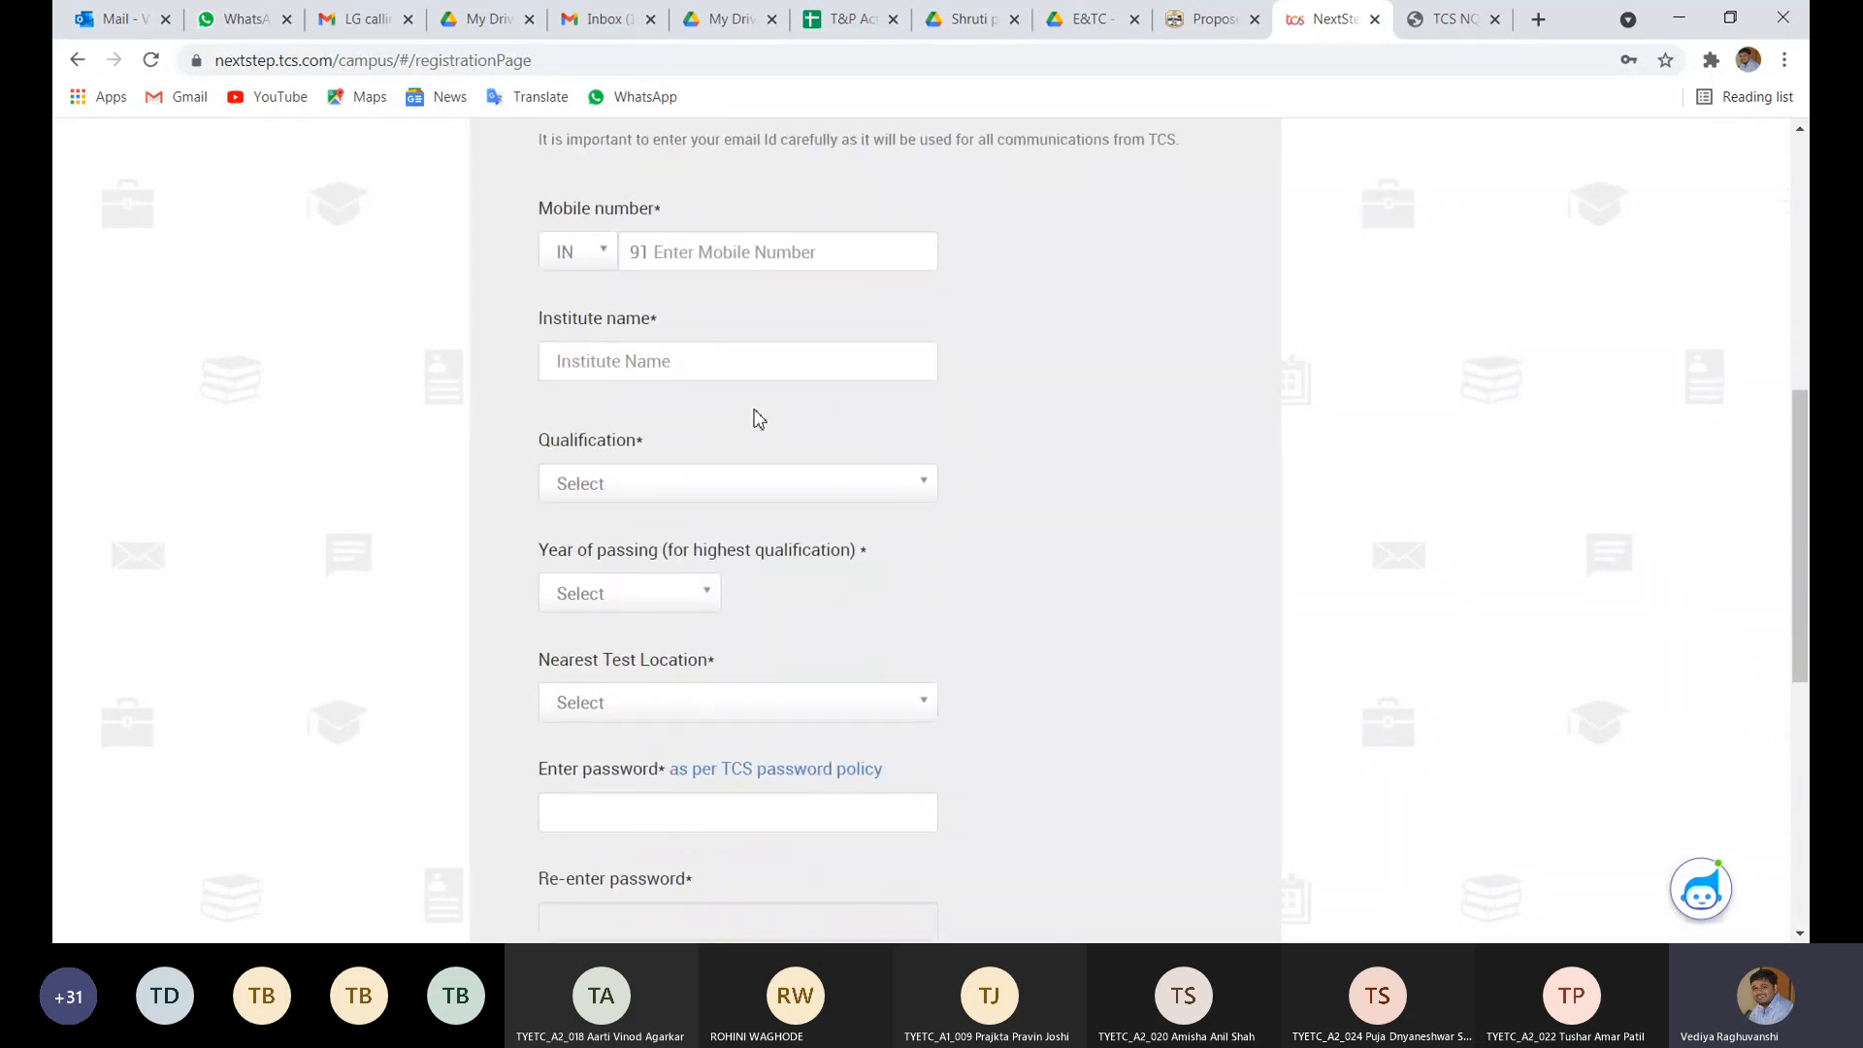
- Enter 'R.C.Pate' in the Institute name field, reworking the spelling several times
left_click(648, 355)
type("R. C. ")
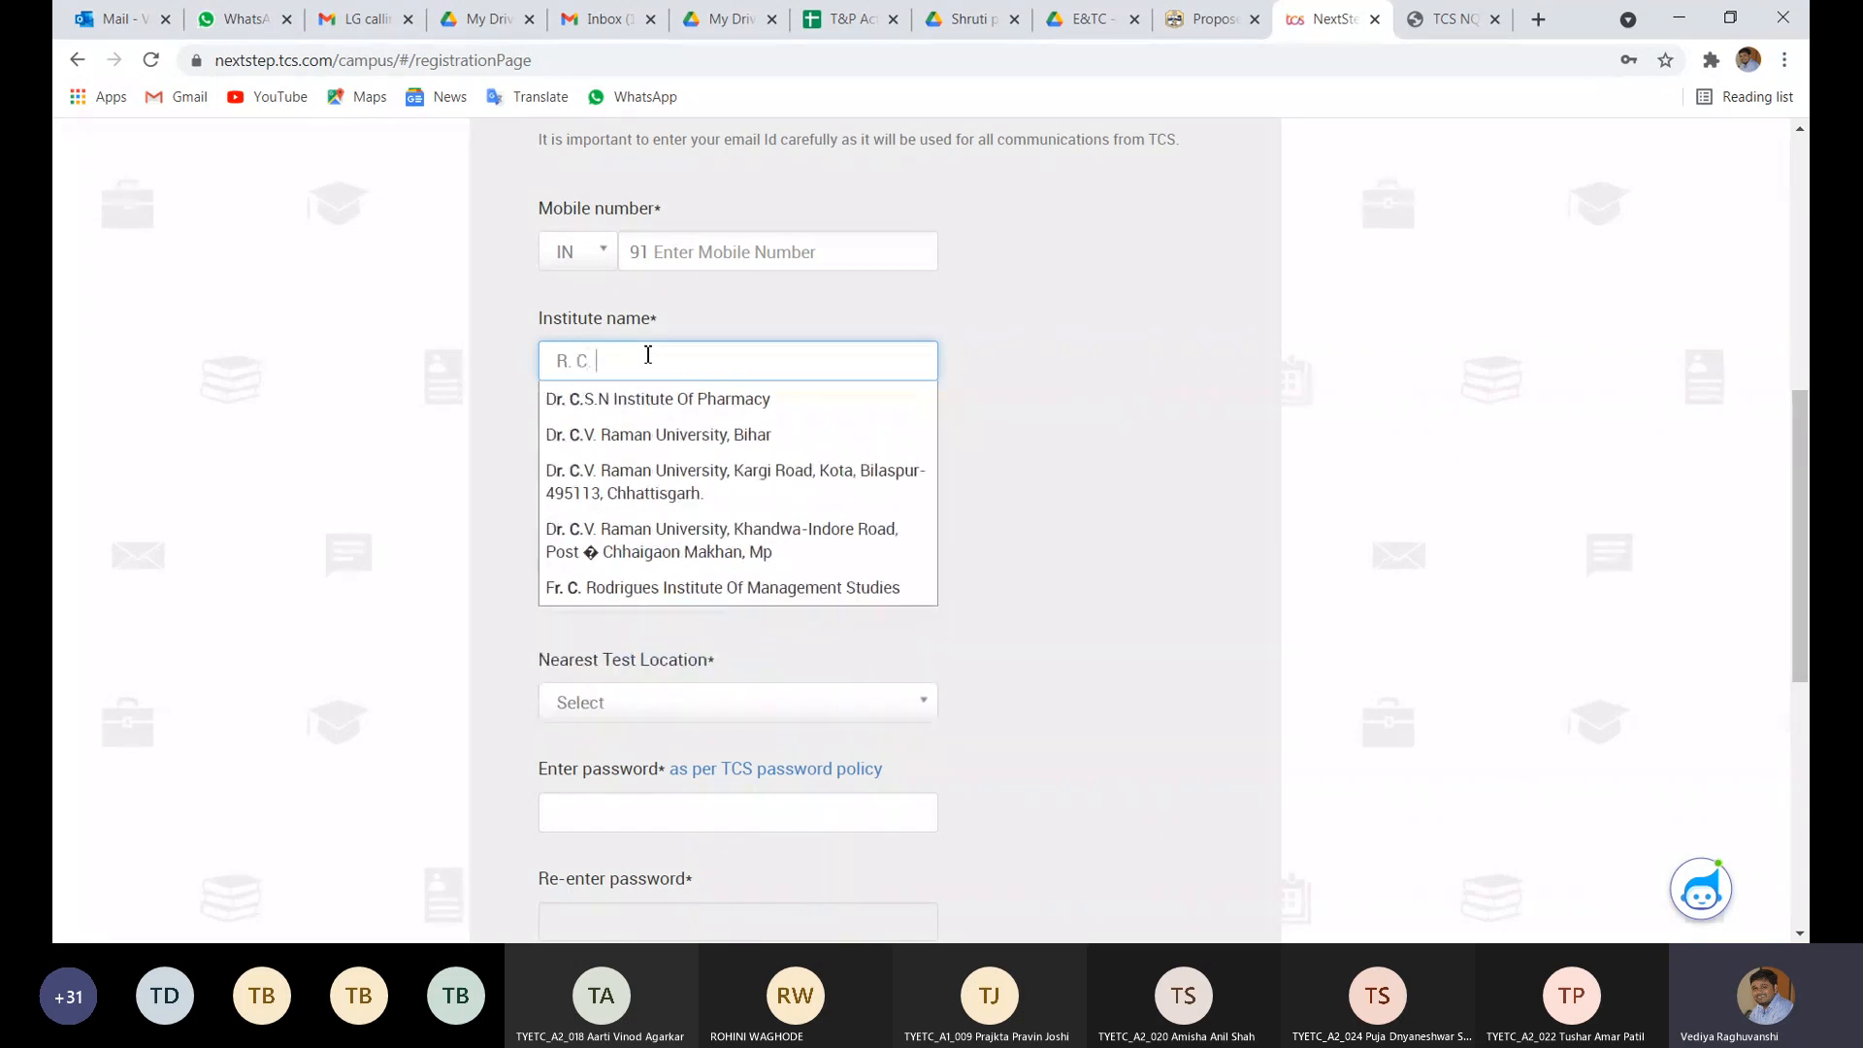
type("Pate")
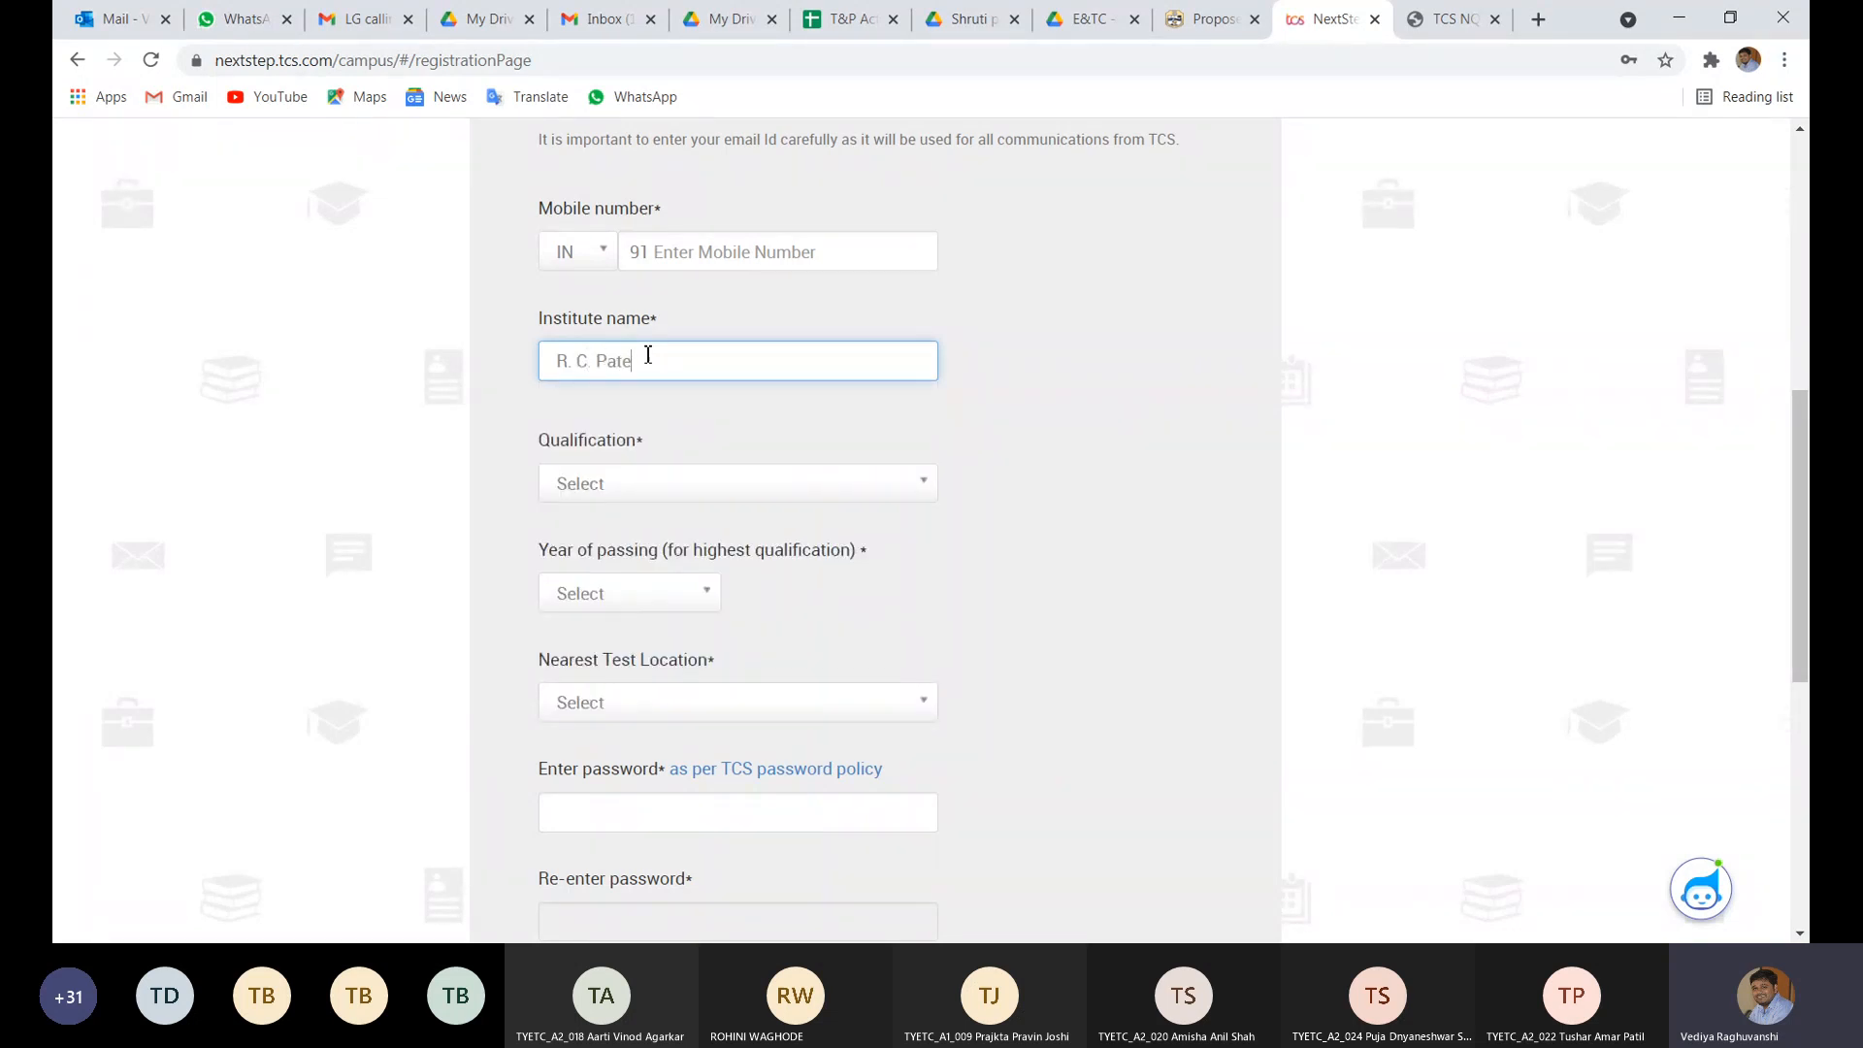
type("l insit")
key("BackSpace")
key("BackSpace")
type("tui")
key("BackSpace")
key("BackSpace")
key("BackSpace")
key("BackSpace")
key("BackSpace")
key("BackSpace")
key("BackSpace")
key("BackSpace")
key("BackSpace")
key("BackSpace")
key("BackSpace")
key("BackSpace")
key("BackSpace")
key("BackSpace")
key("BackSpace")
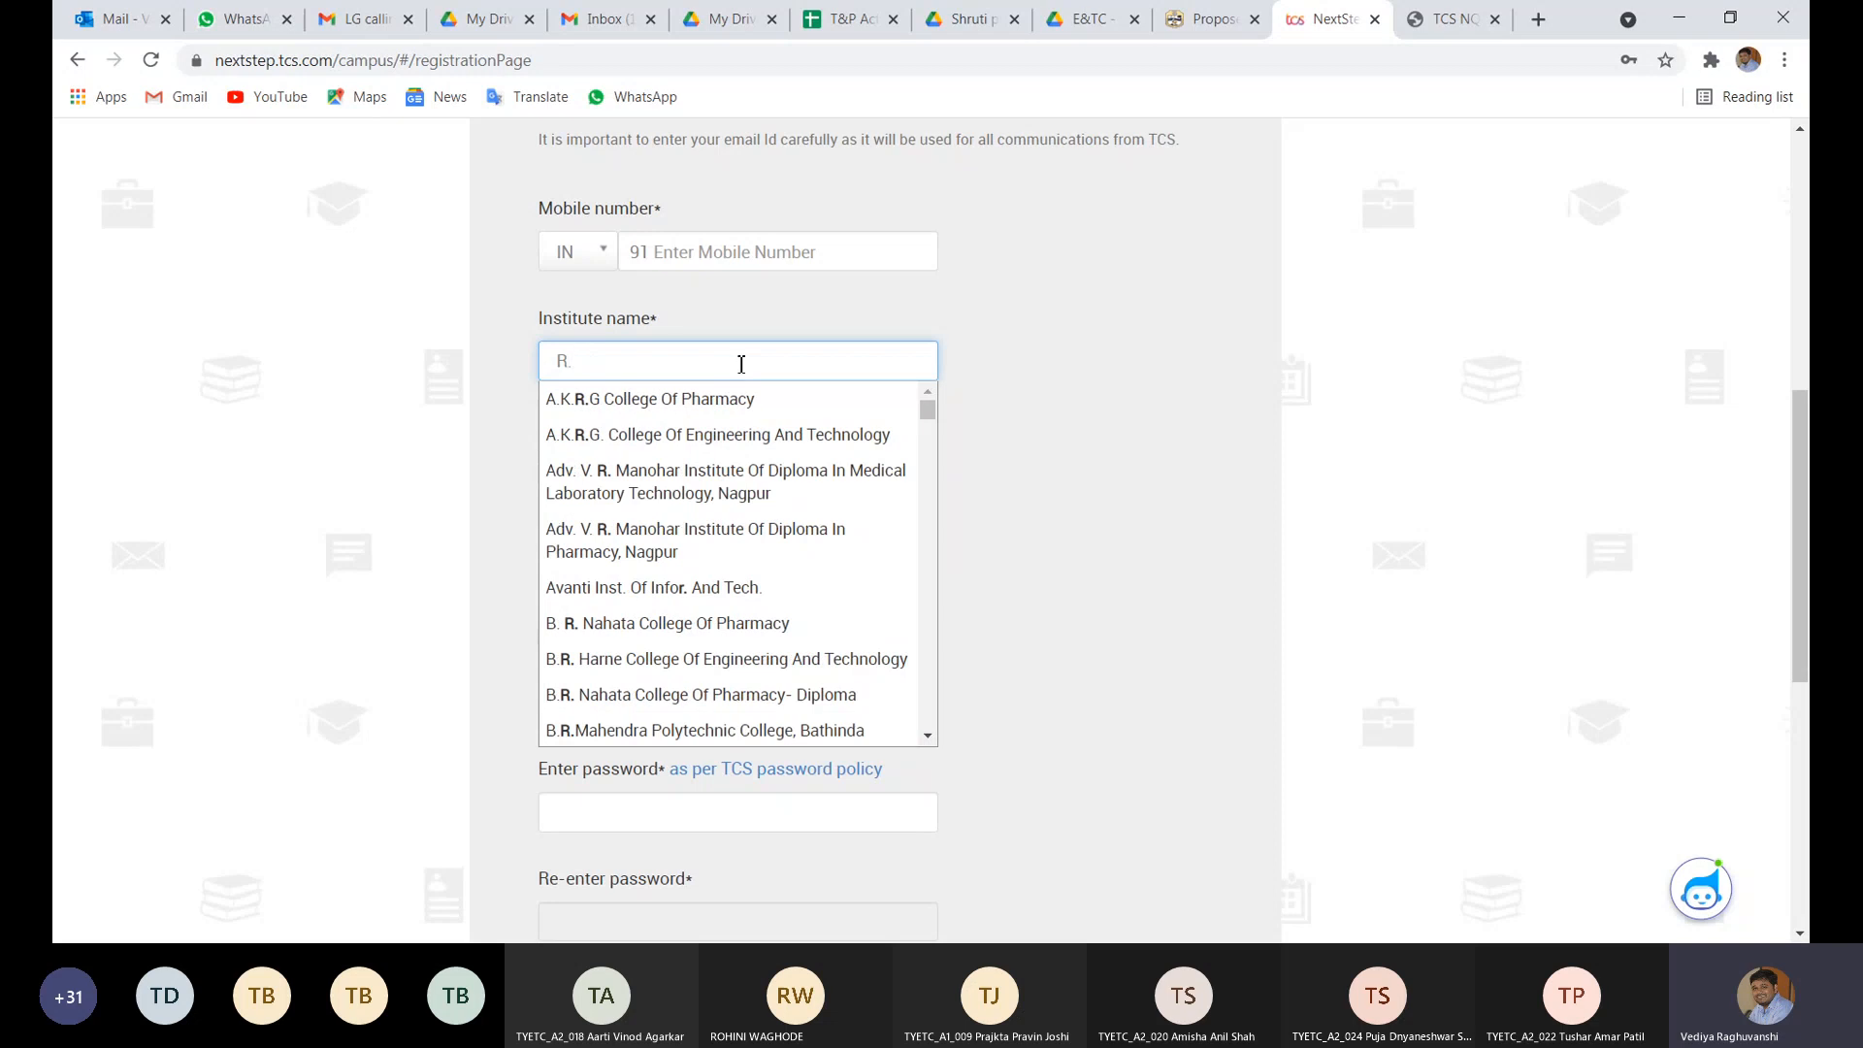
key("BackSpace")
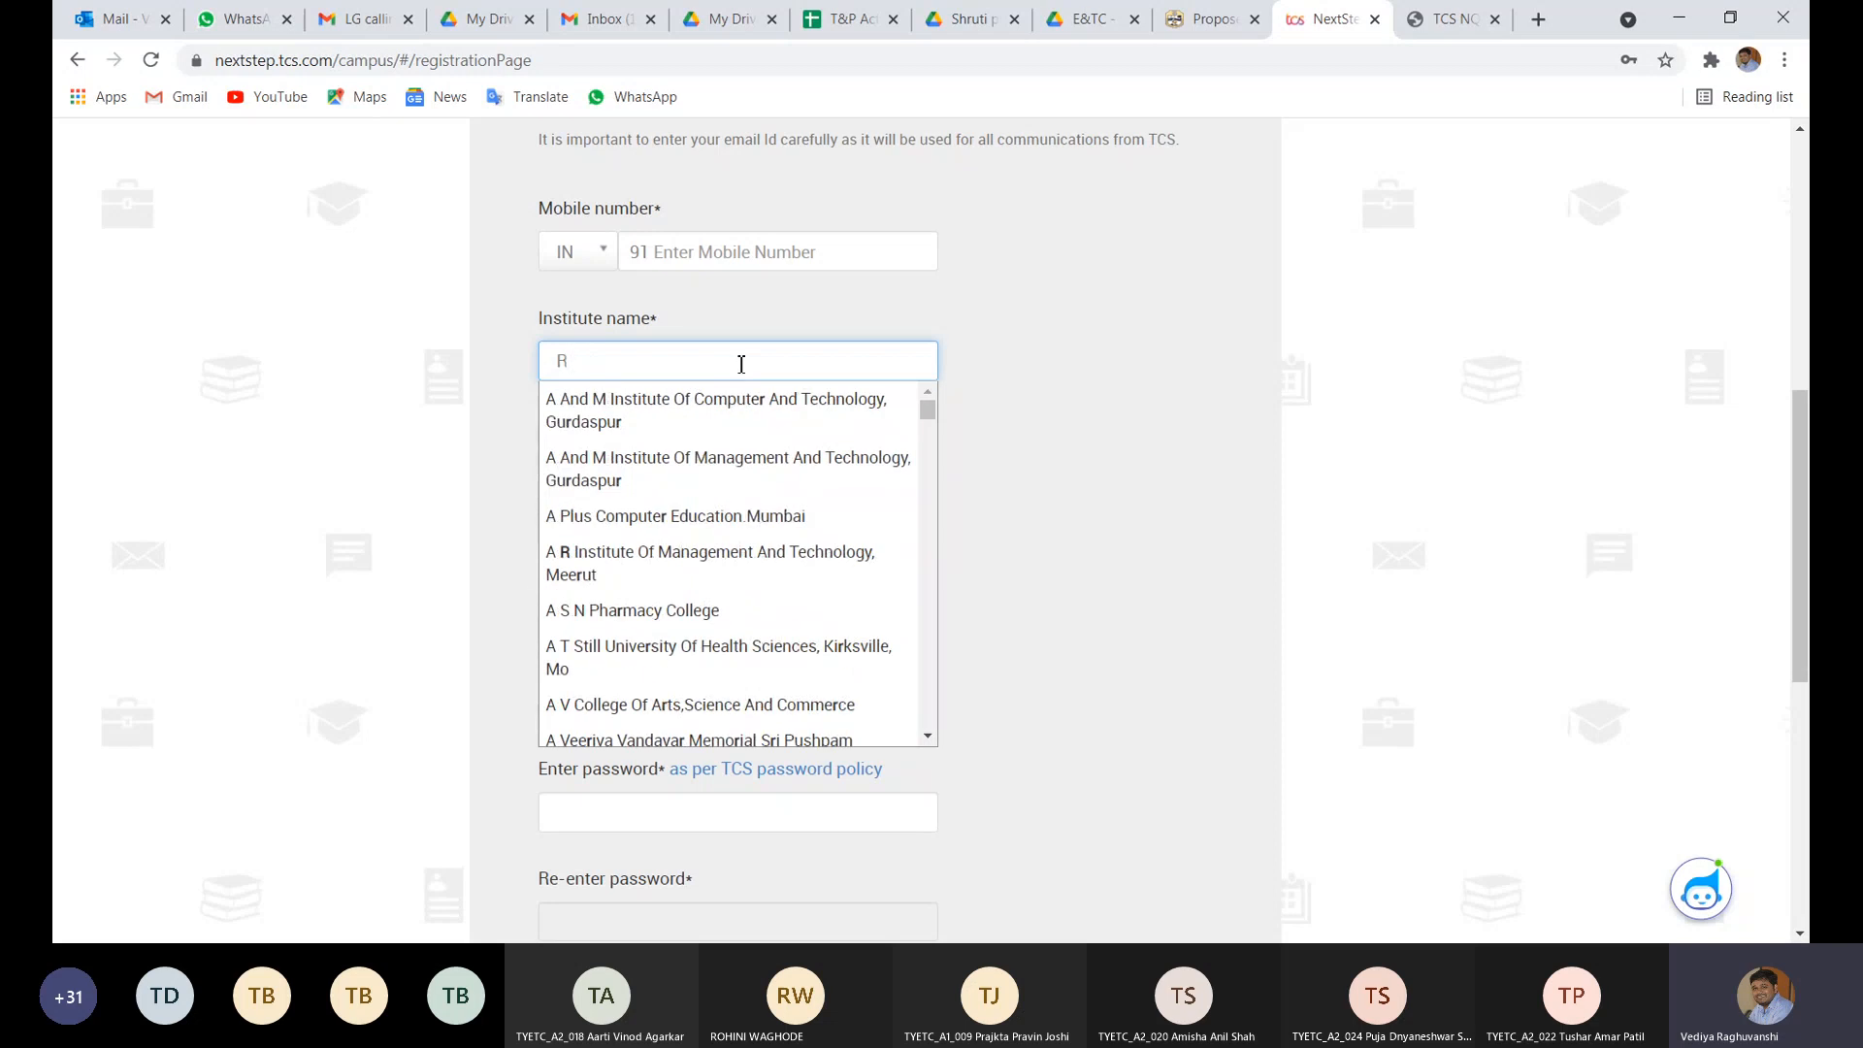
type("C Patel")
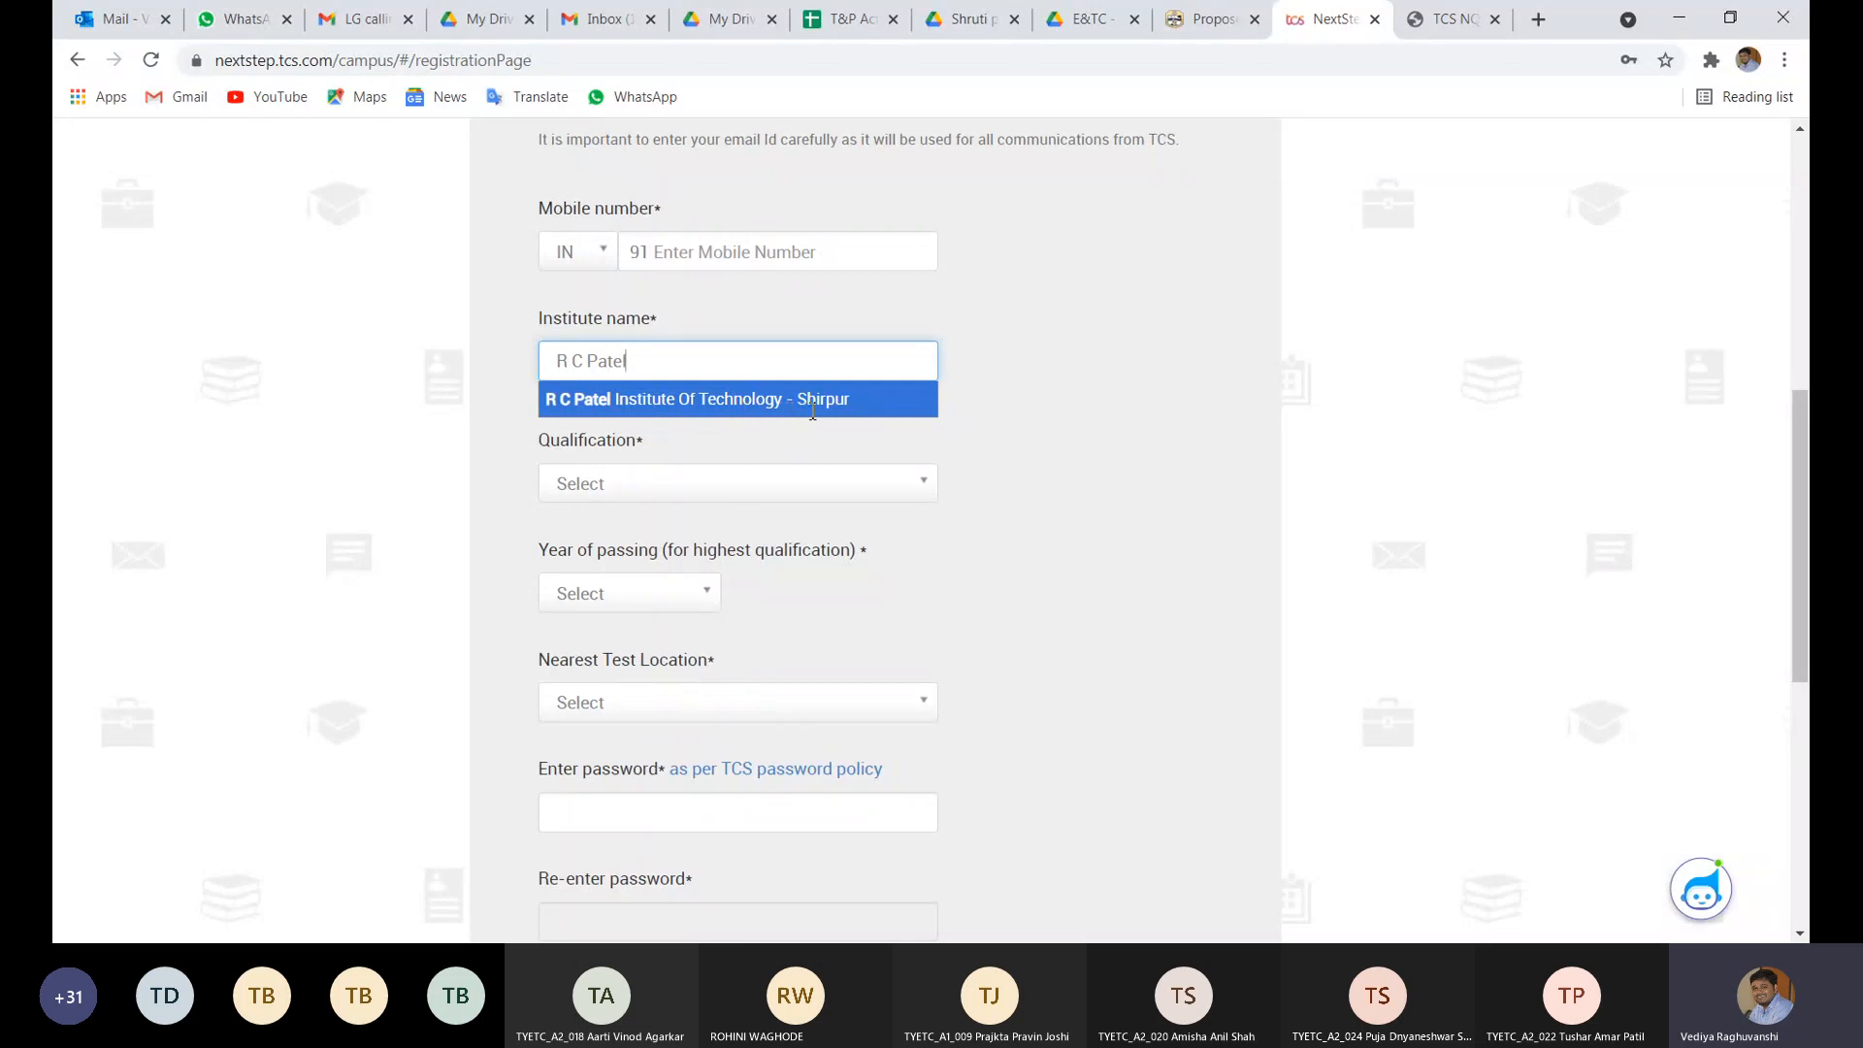
key("BackSpace")
key("BackSpace")
key("BackSpace")
key("BackSpace")
key("BackSpace")
key("BackSpace")
key("BackSpace")
key("BackSpace")
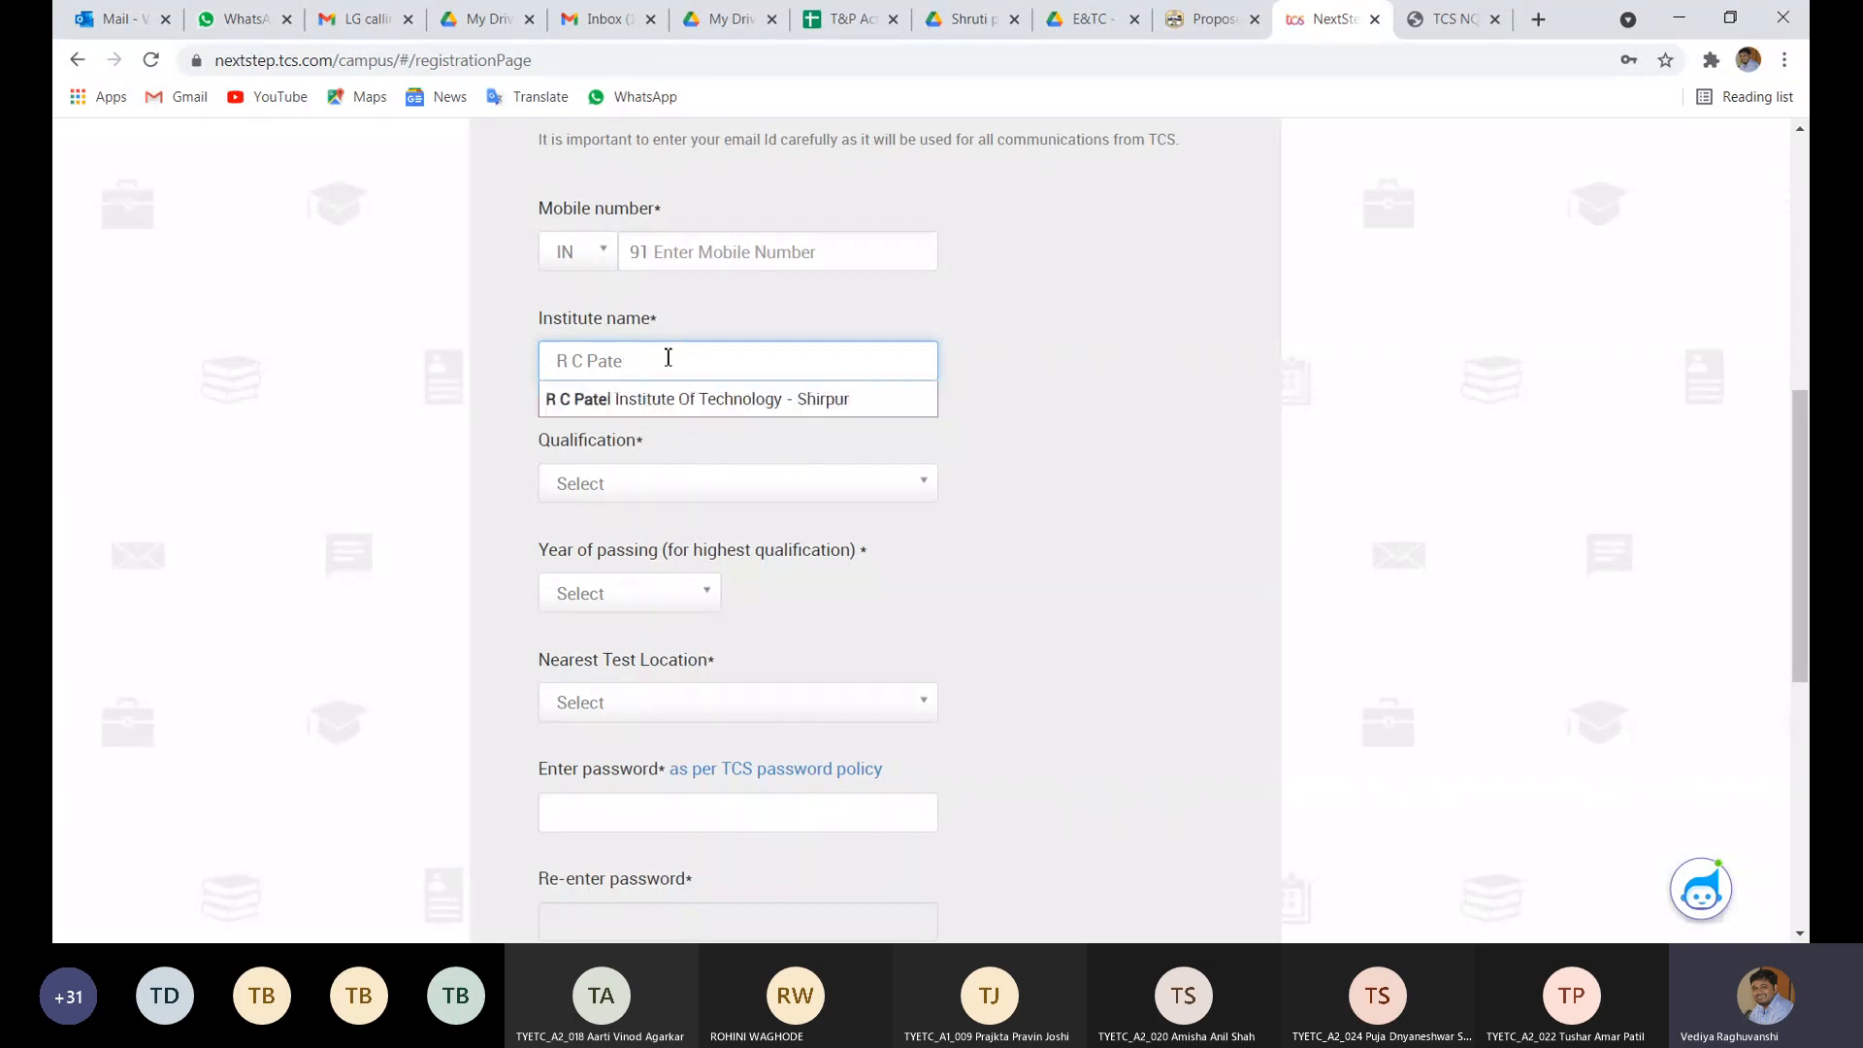
type(".C.")
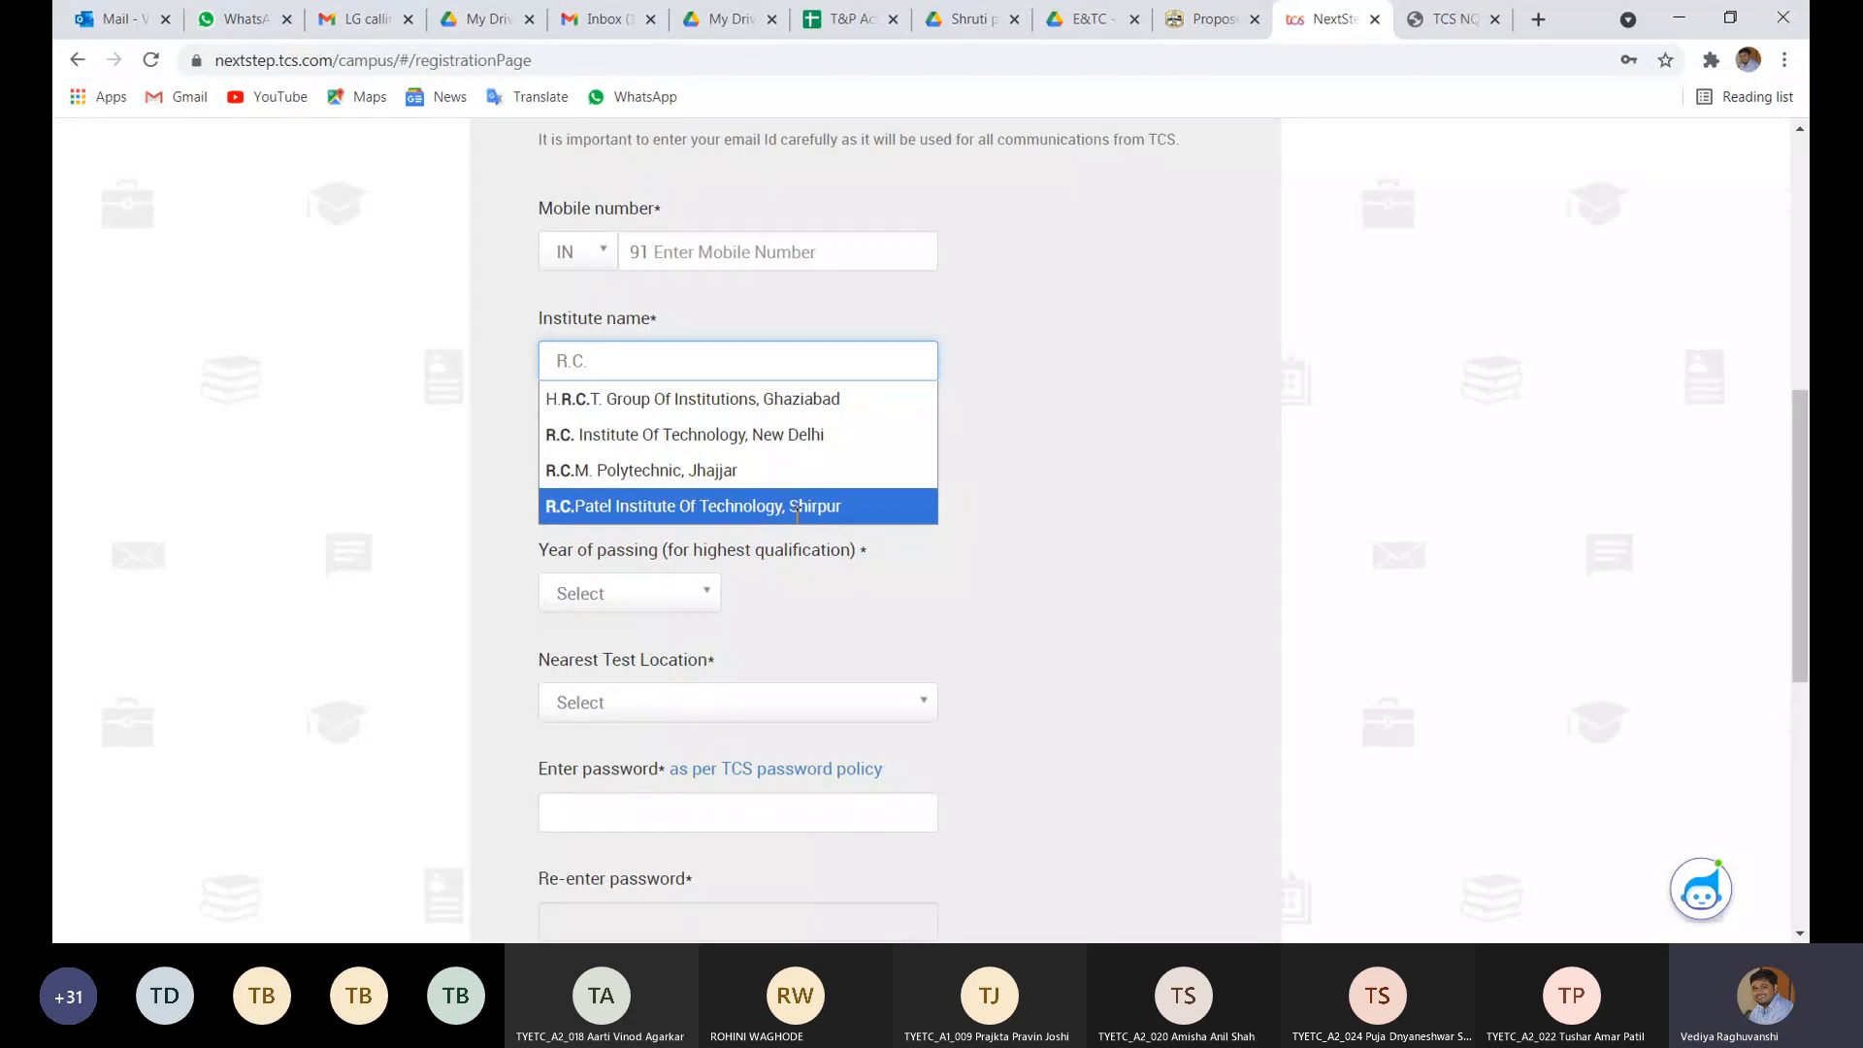
key("BackSpace")
key("BackSpace")
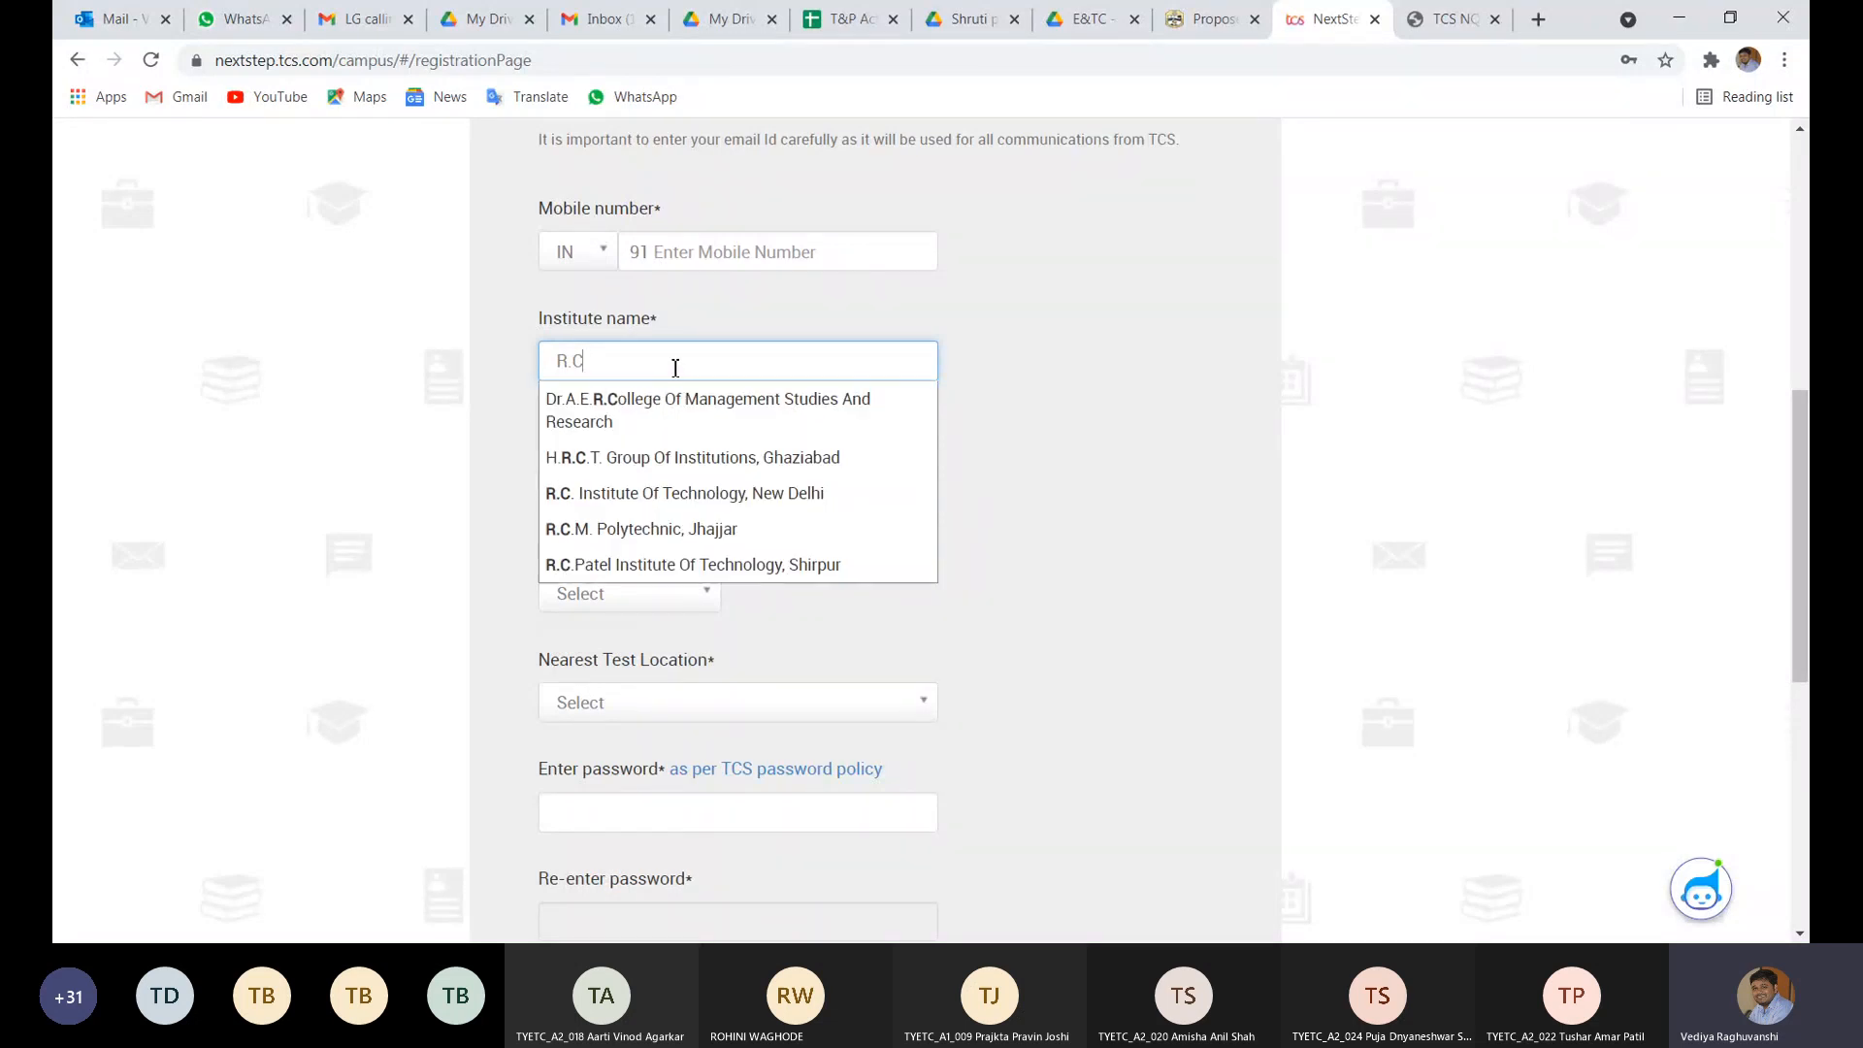
key("BackSpace")
type("C Pate")
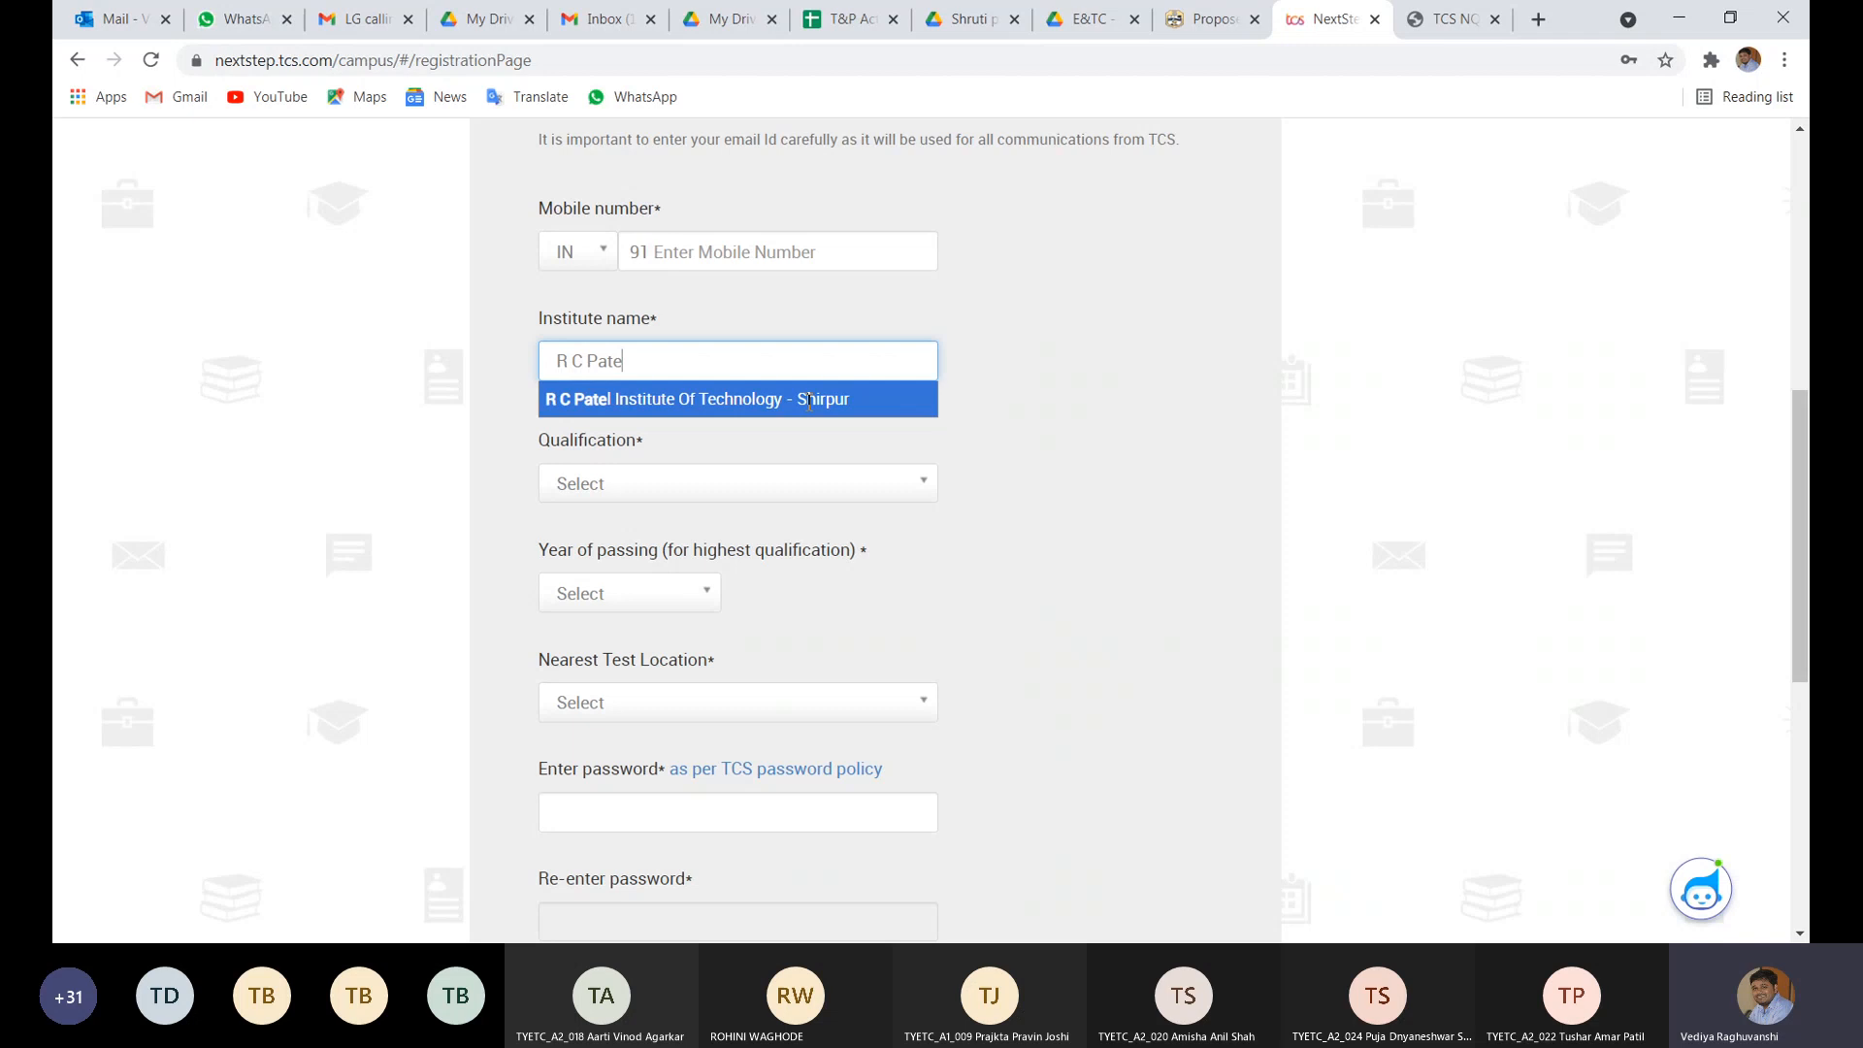
key("BackSpace")
key("BackSpace")
key("BackSpace")
key("BackSpace")
key("BackSpace")
key("BackSpace")
key("BackSpace")
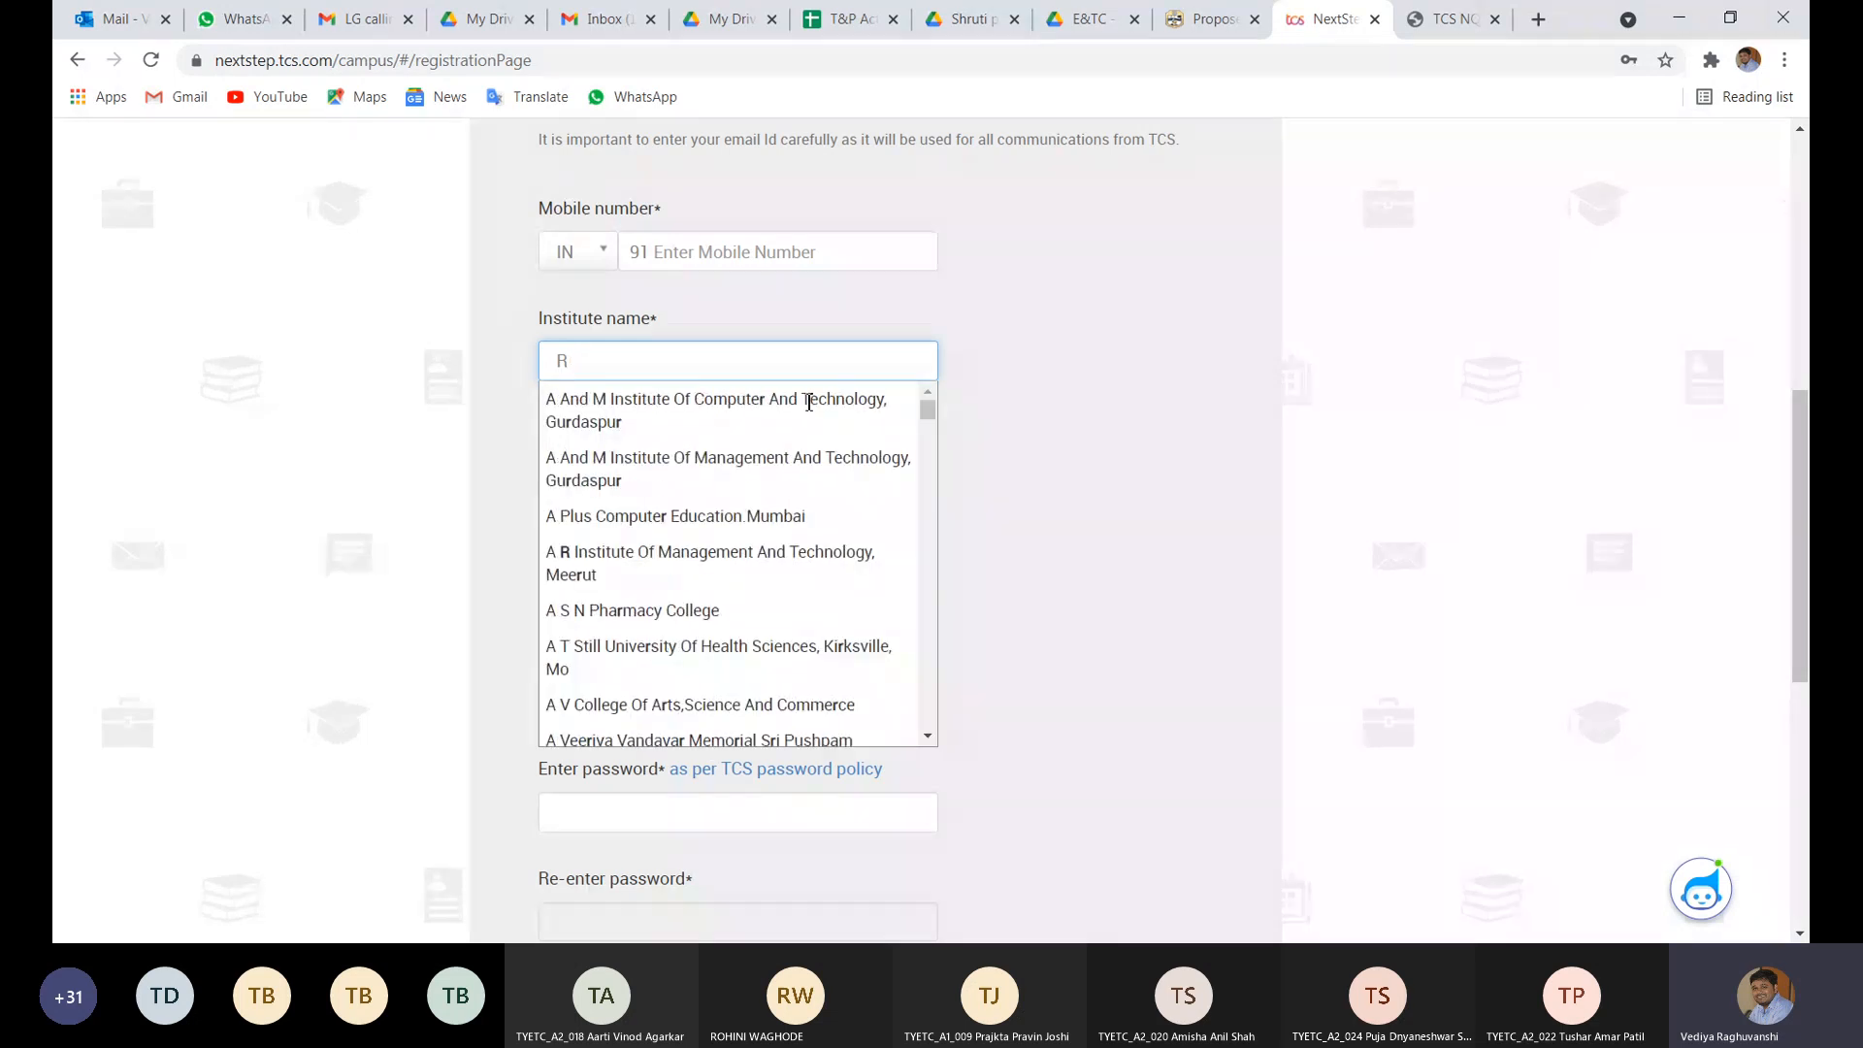
type(".C.Pate")
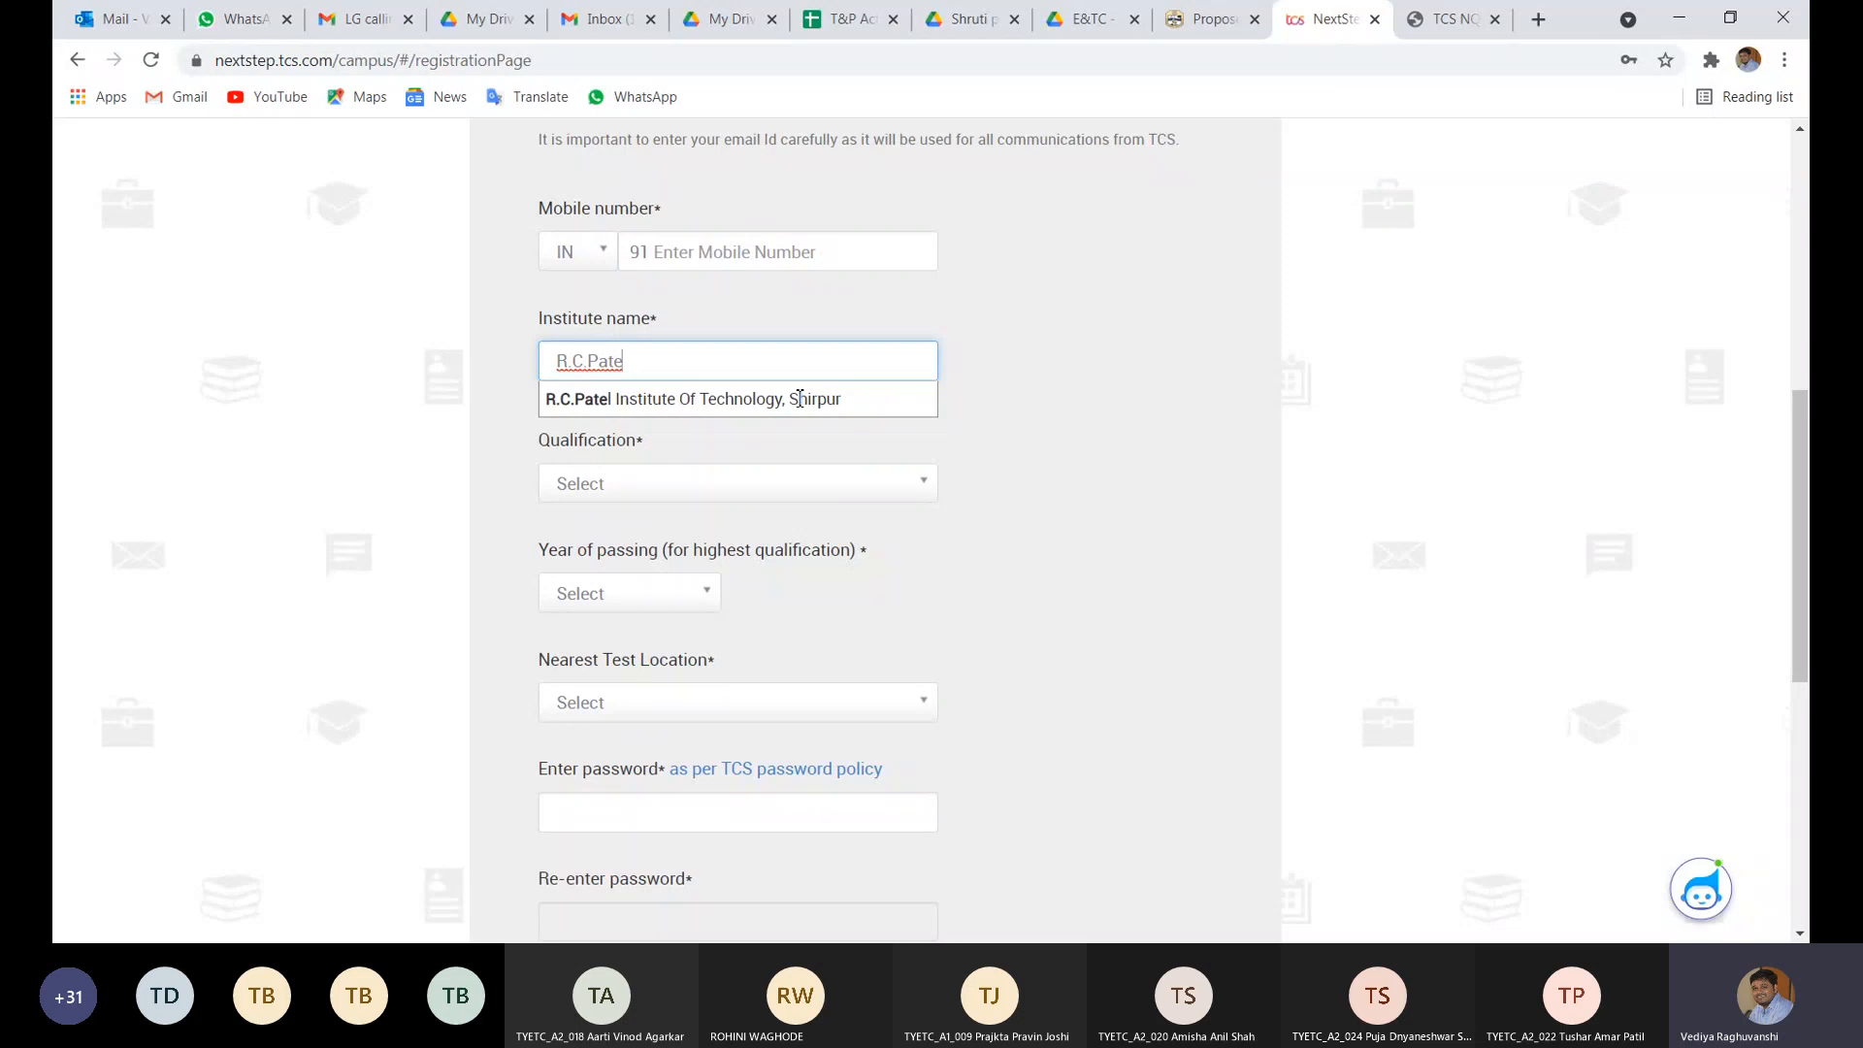
left_click(591, 491)
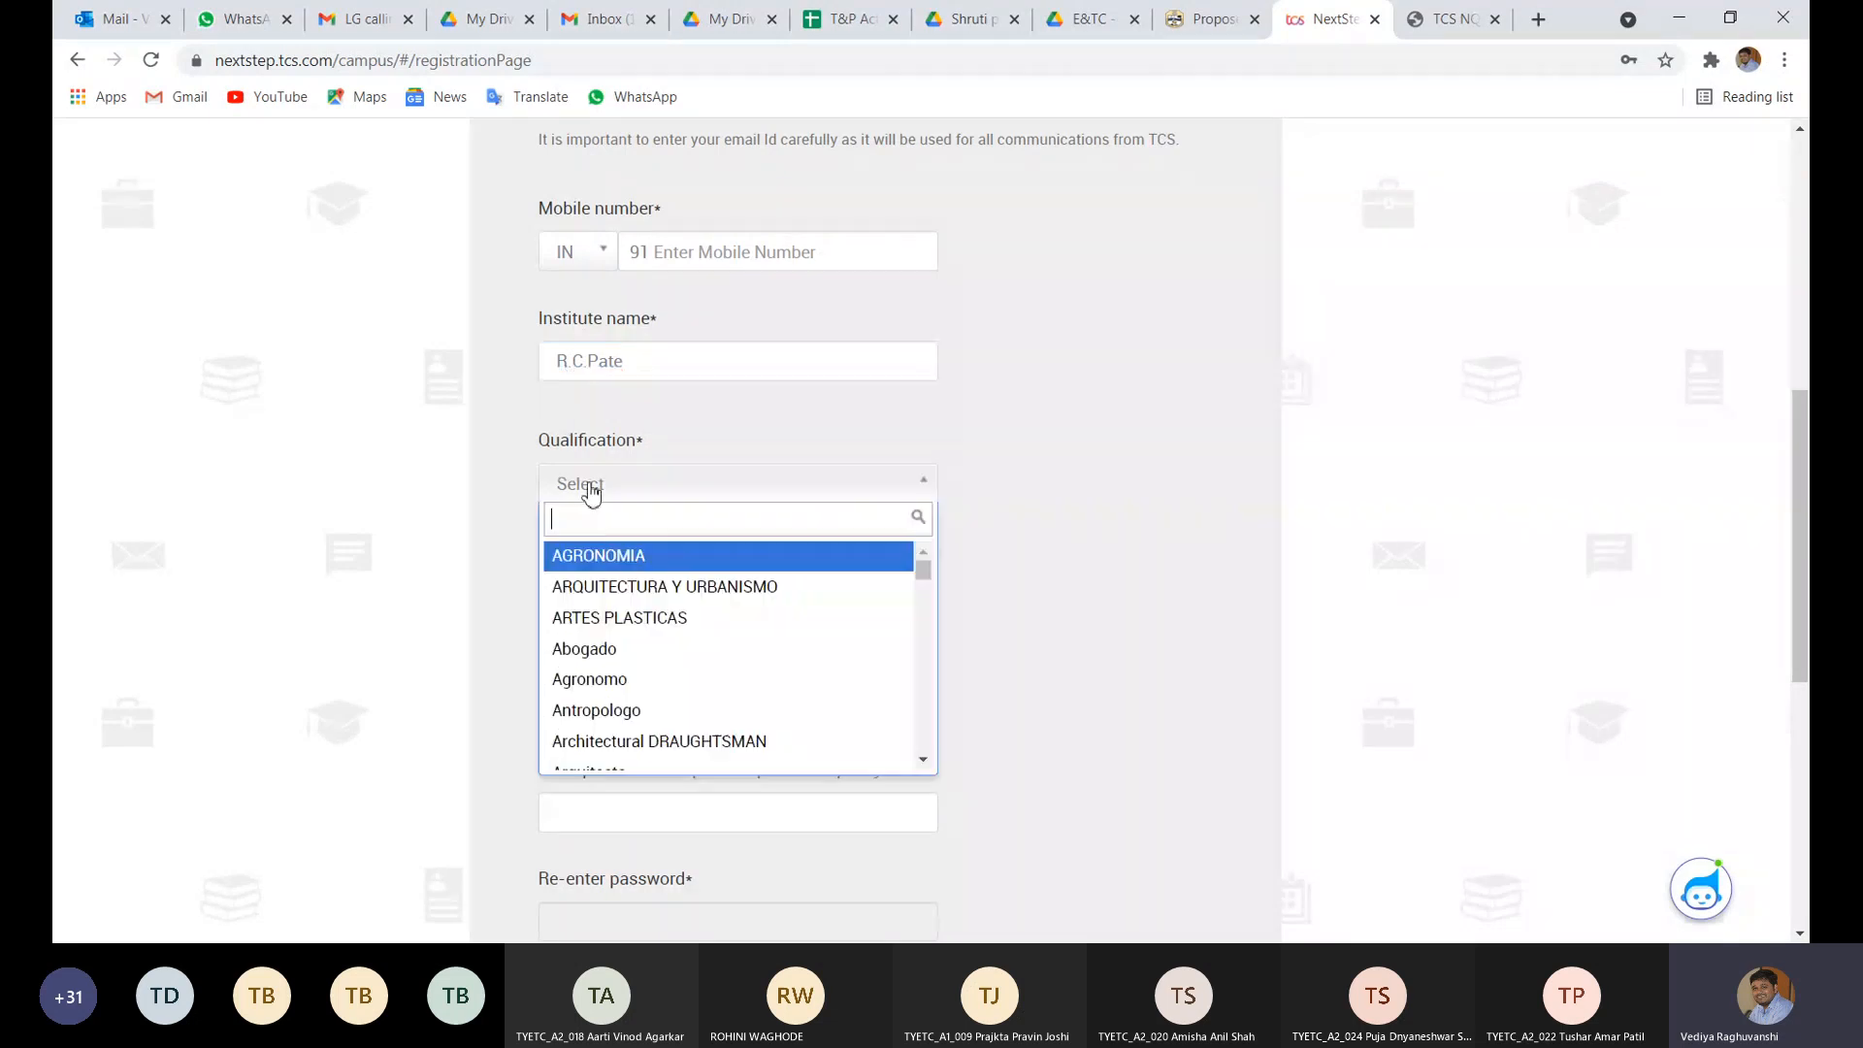
type("B")
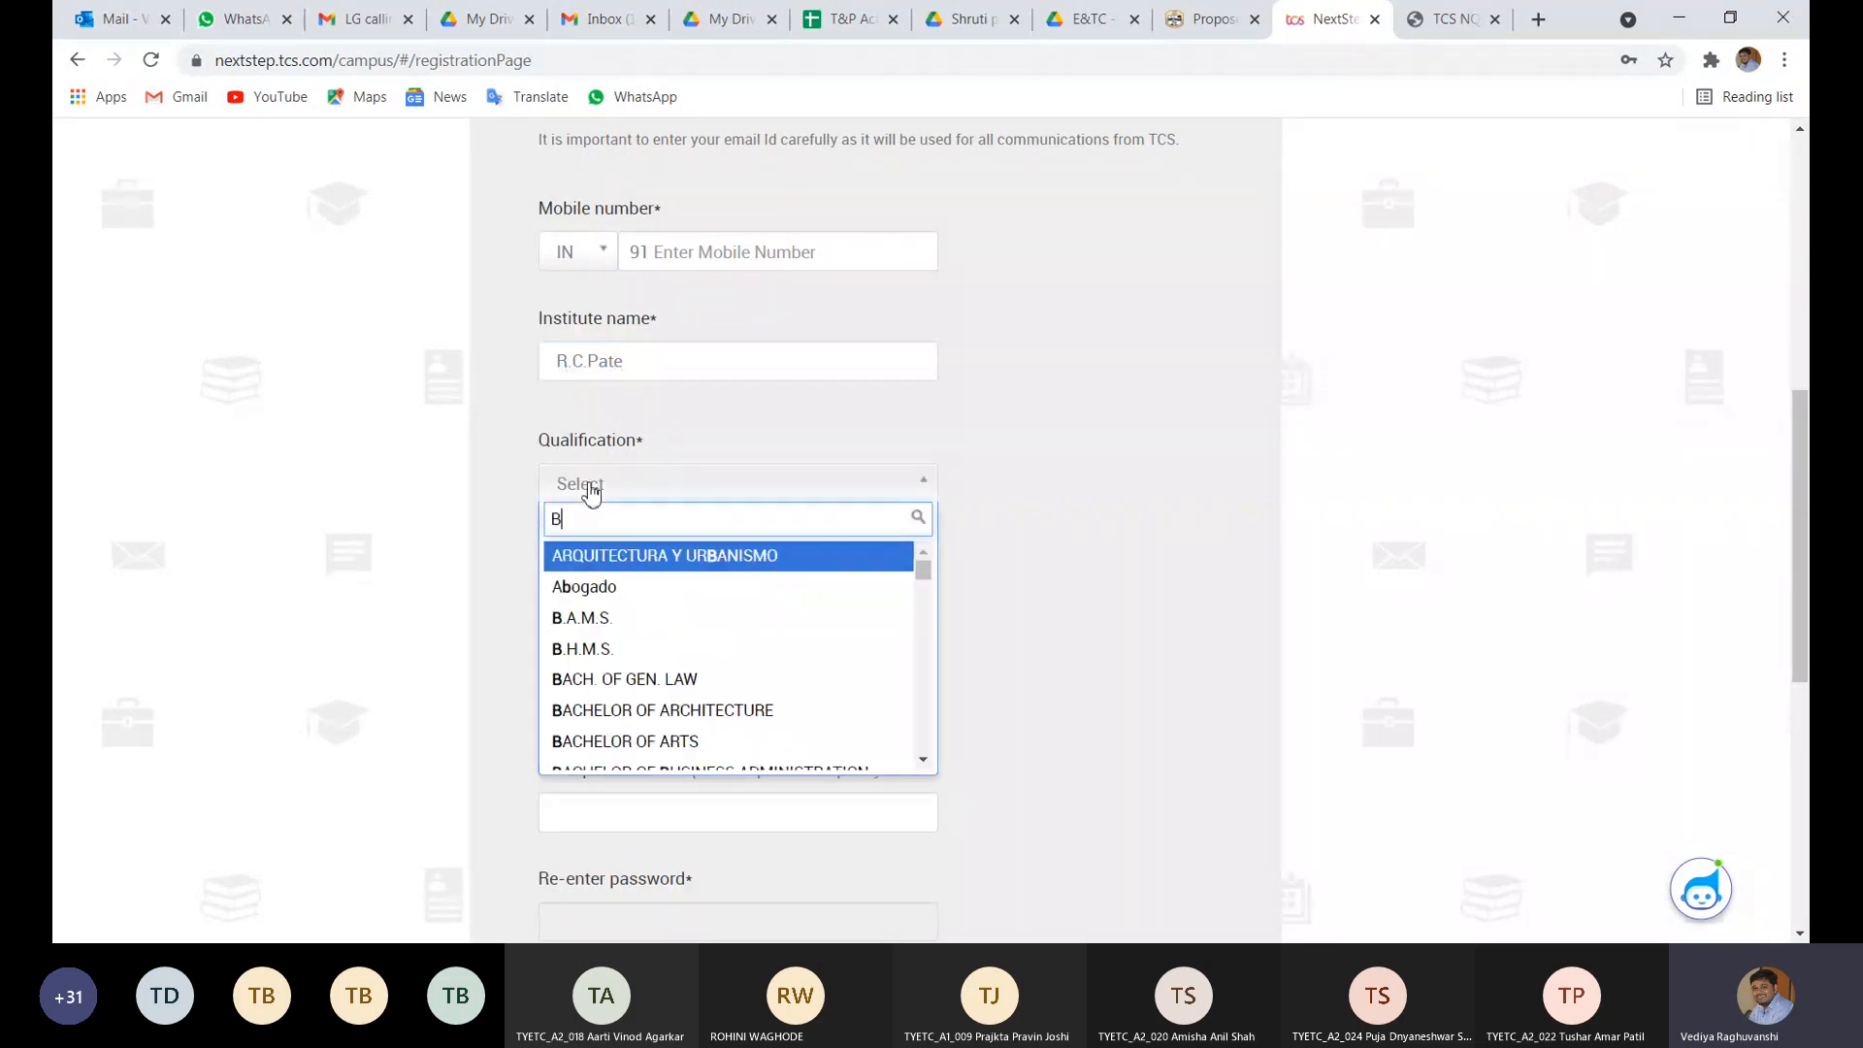
type(".")
key("BackSpace")
type("ache")
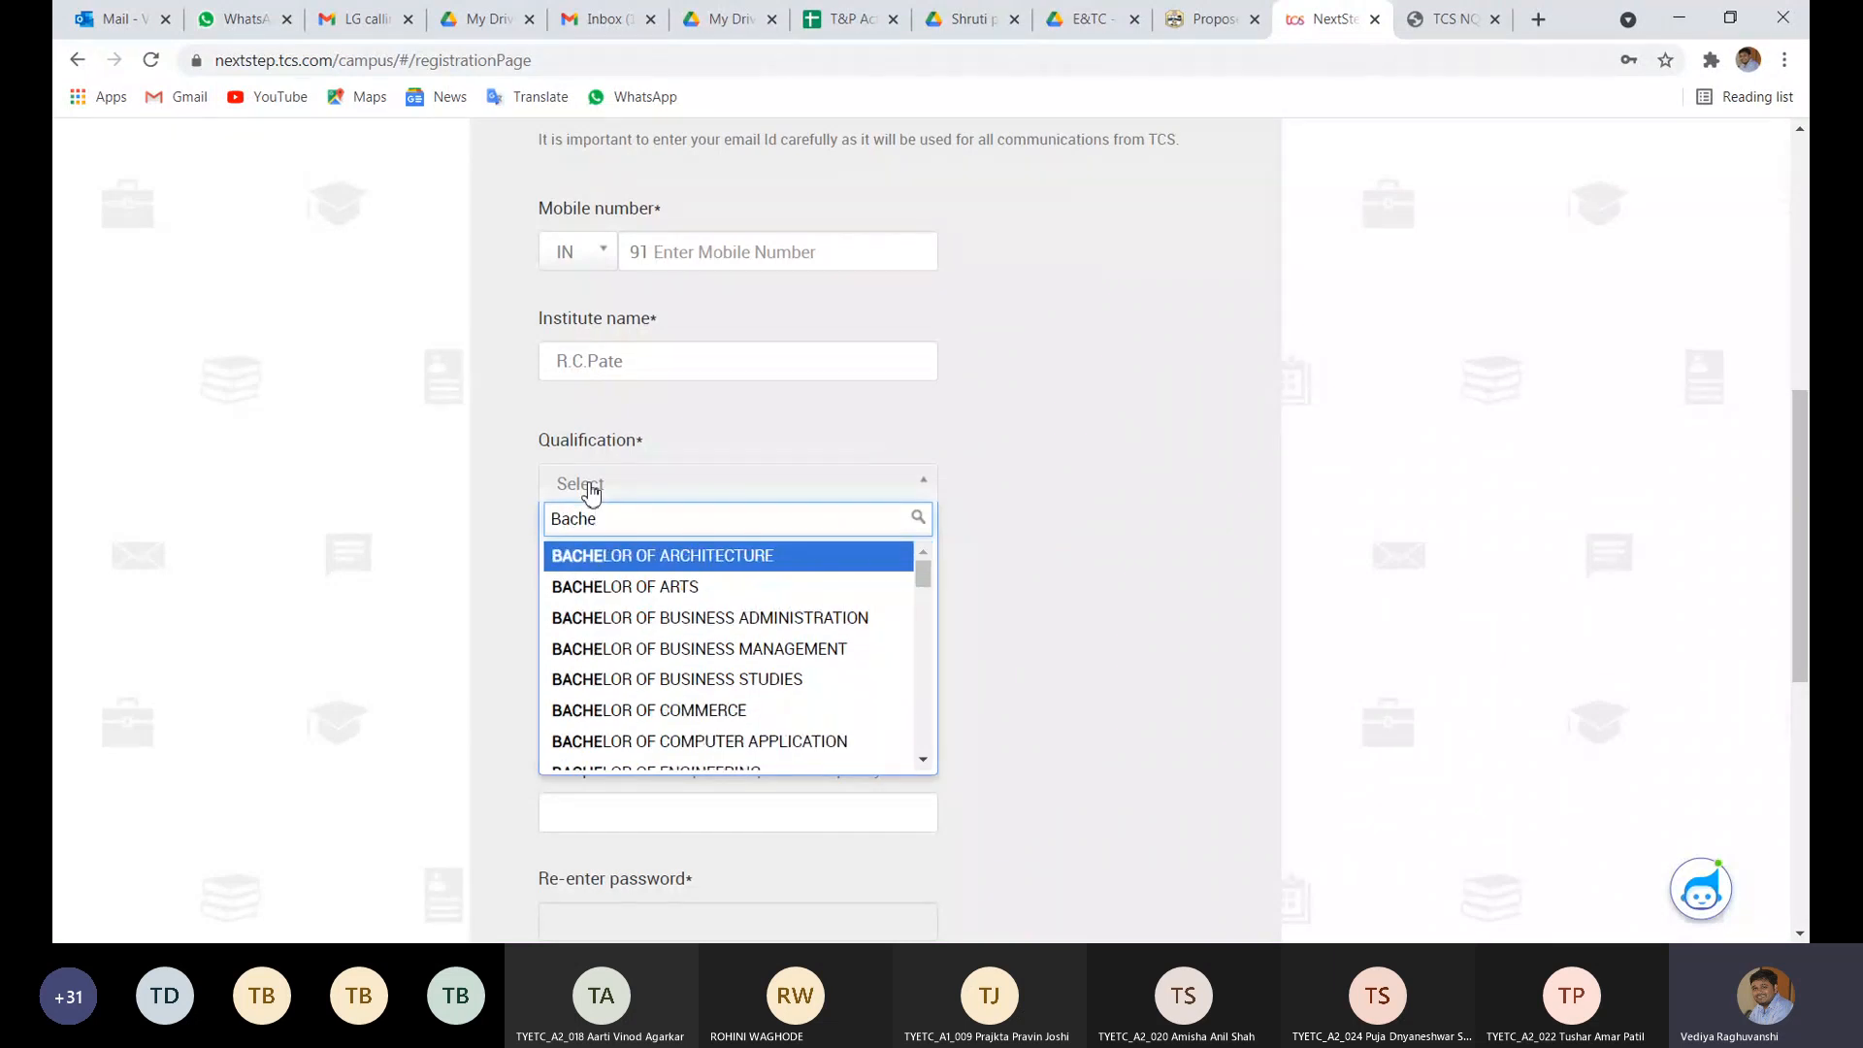
type("lor ")
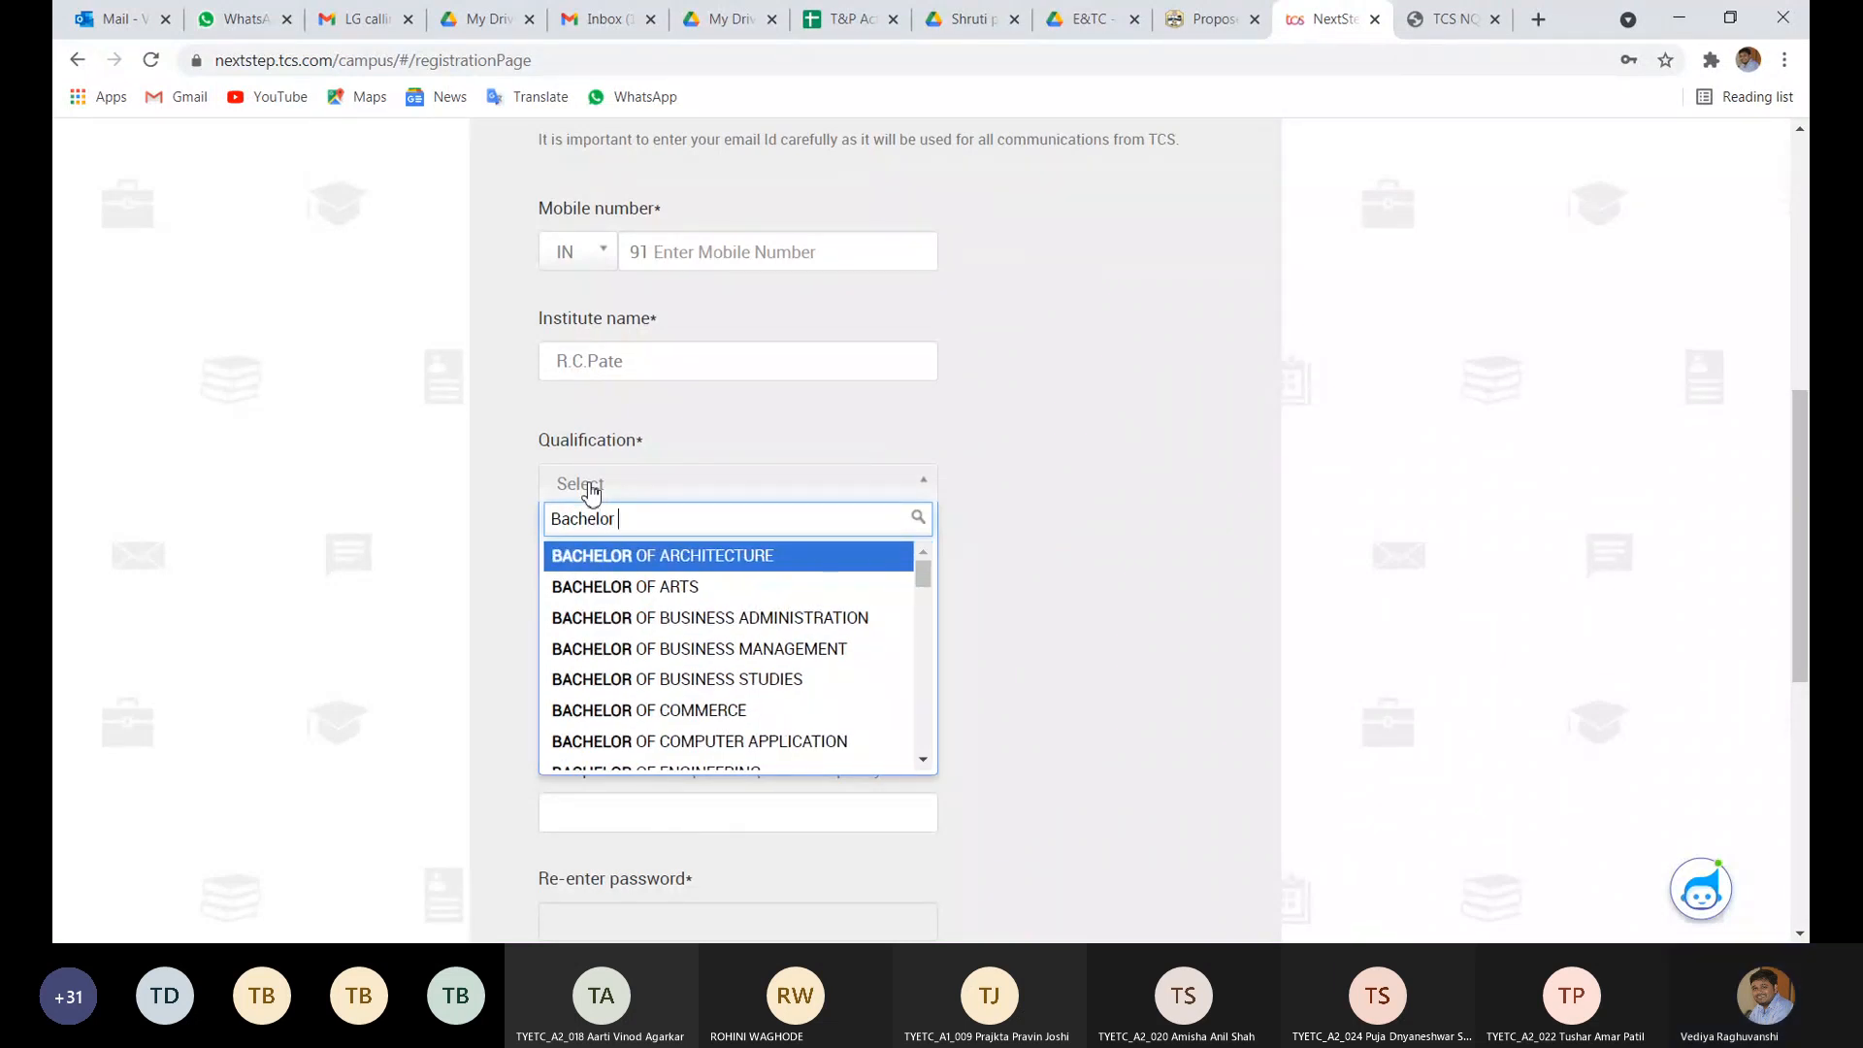
type("of Te")
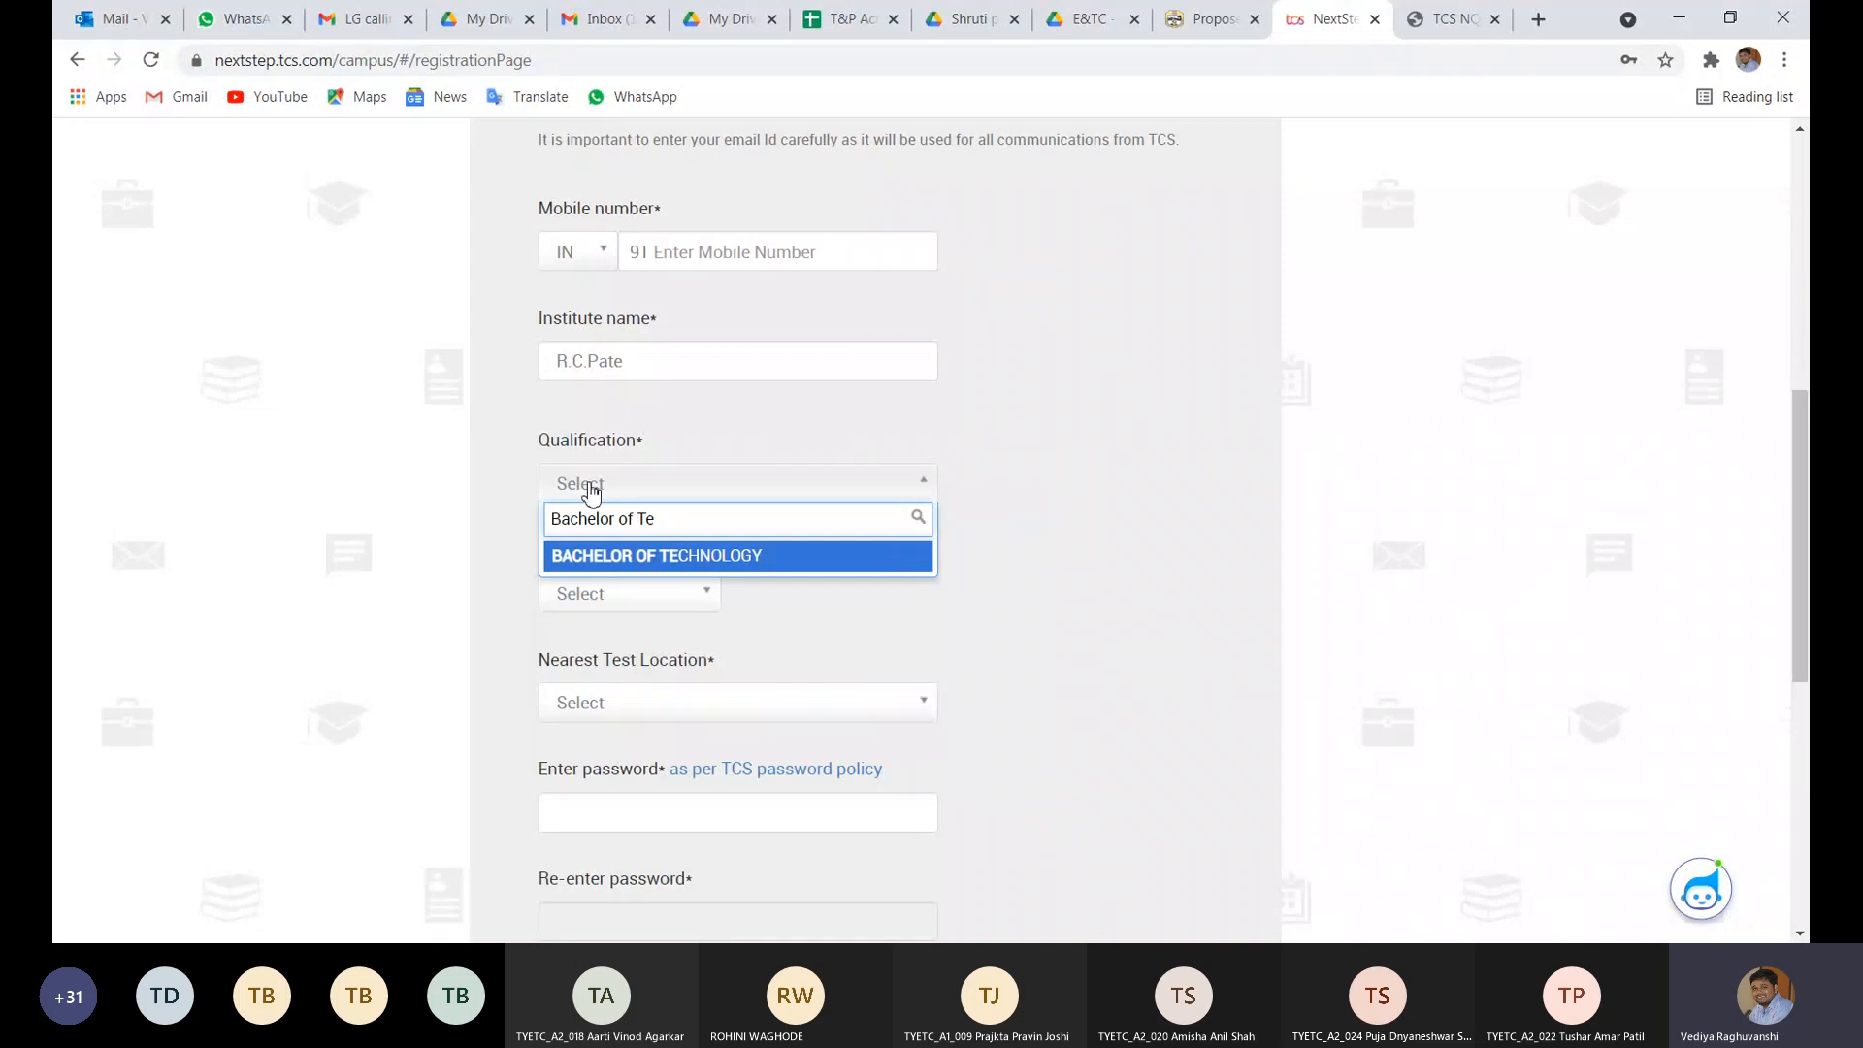
left_click(638, 562)
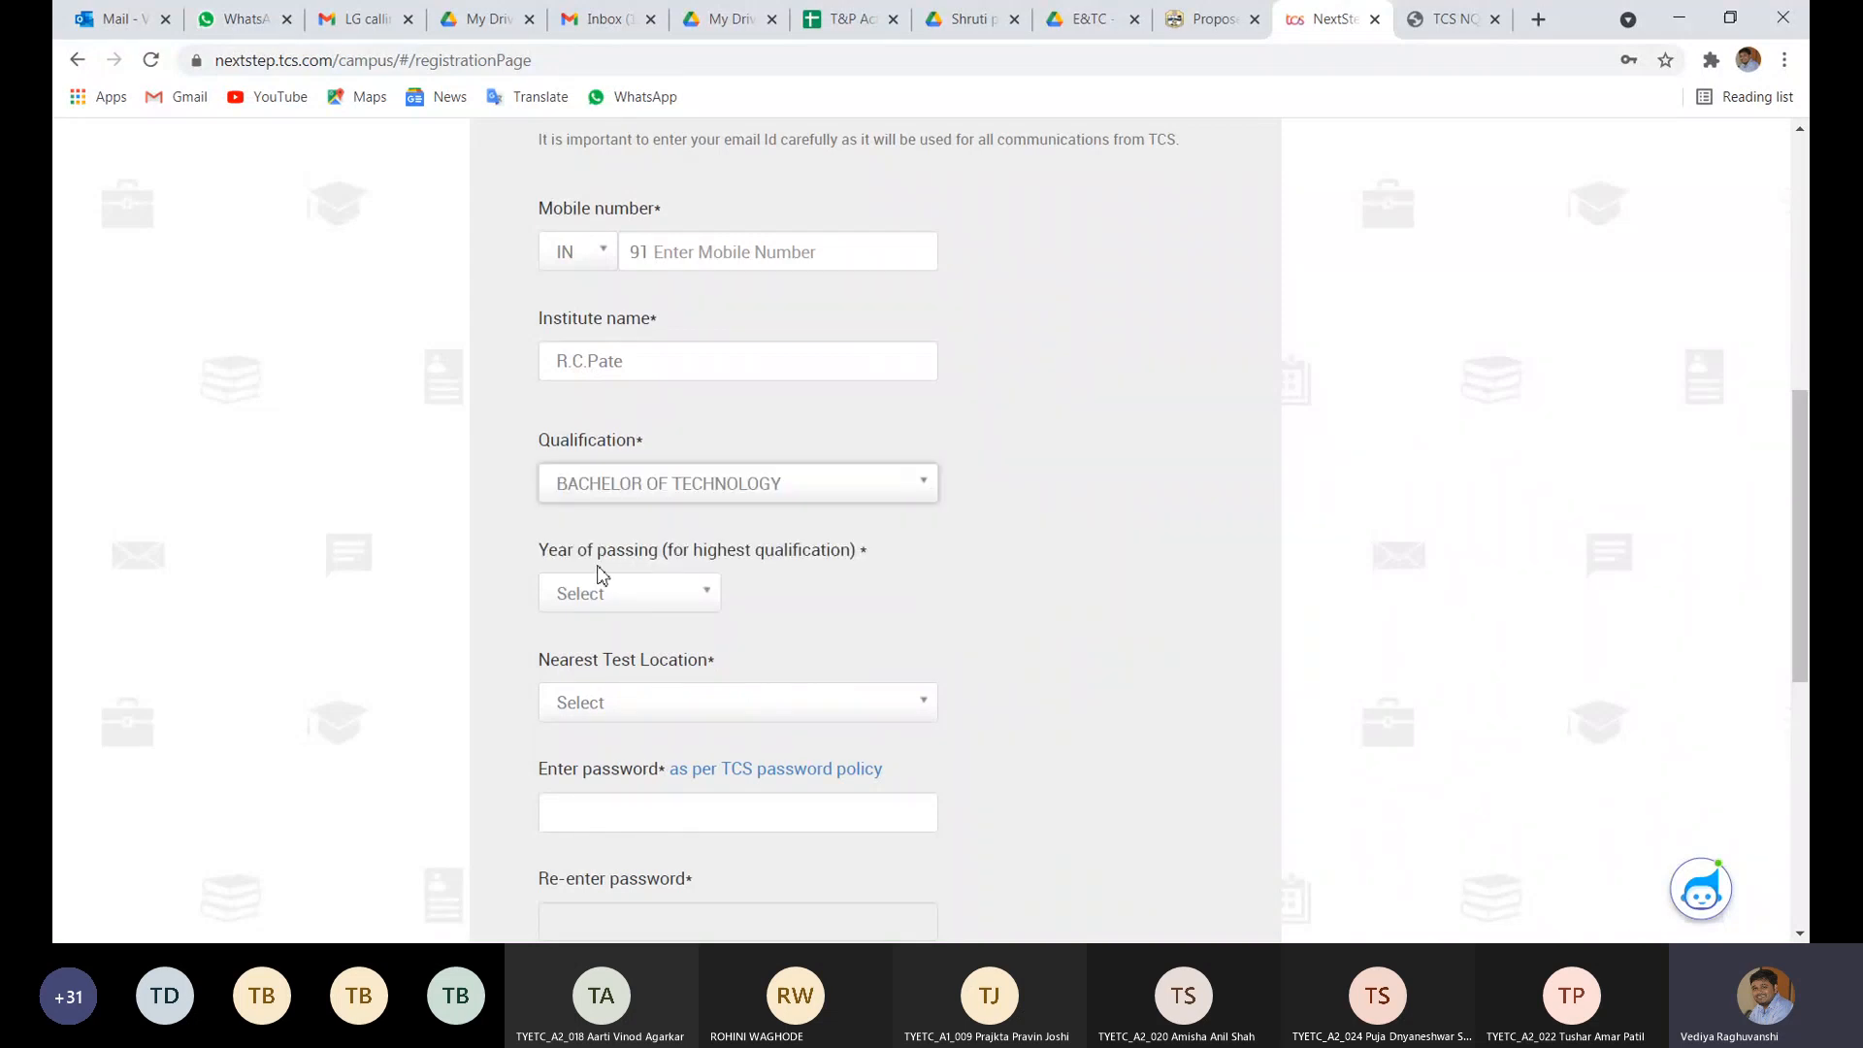
left_click(613, 603)
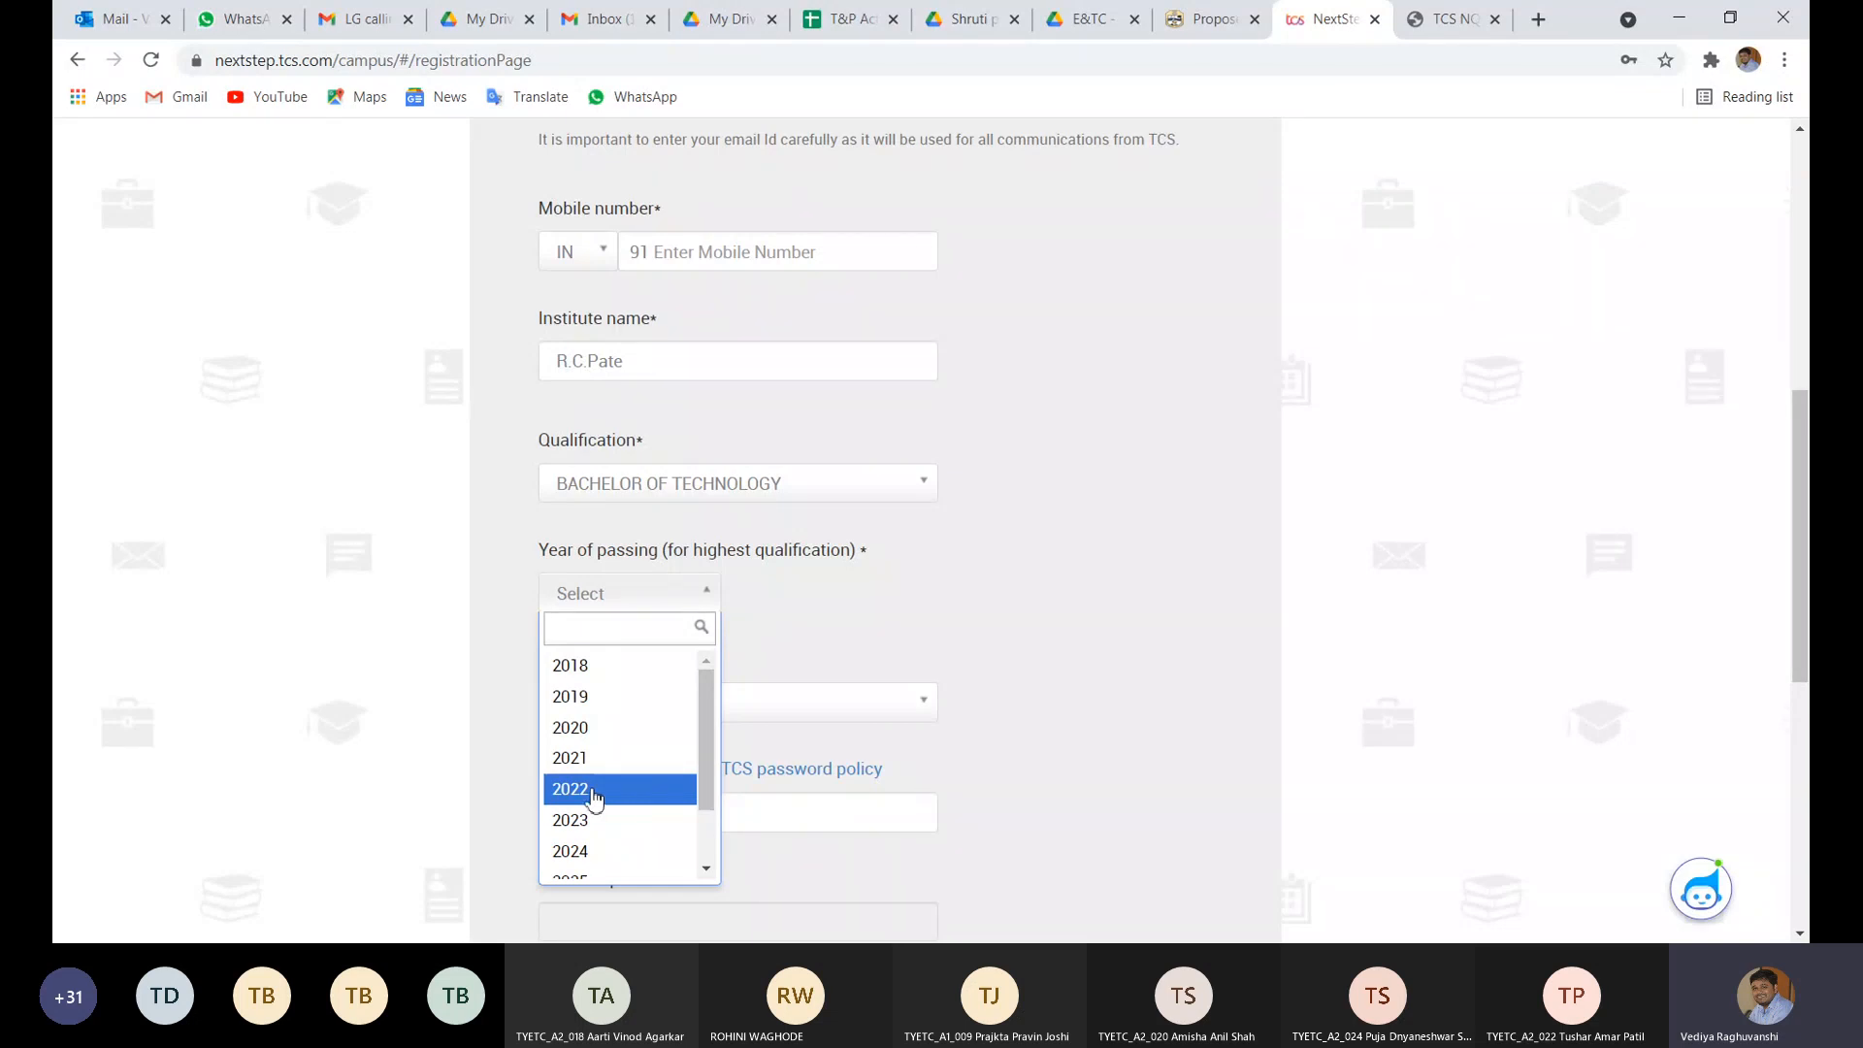
left_click(492, 768)
scroll(521, 766, "down", 2)
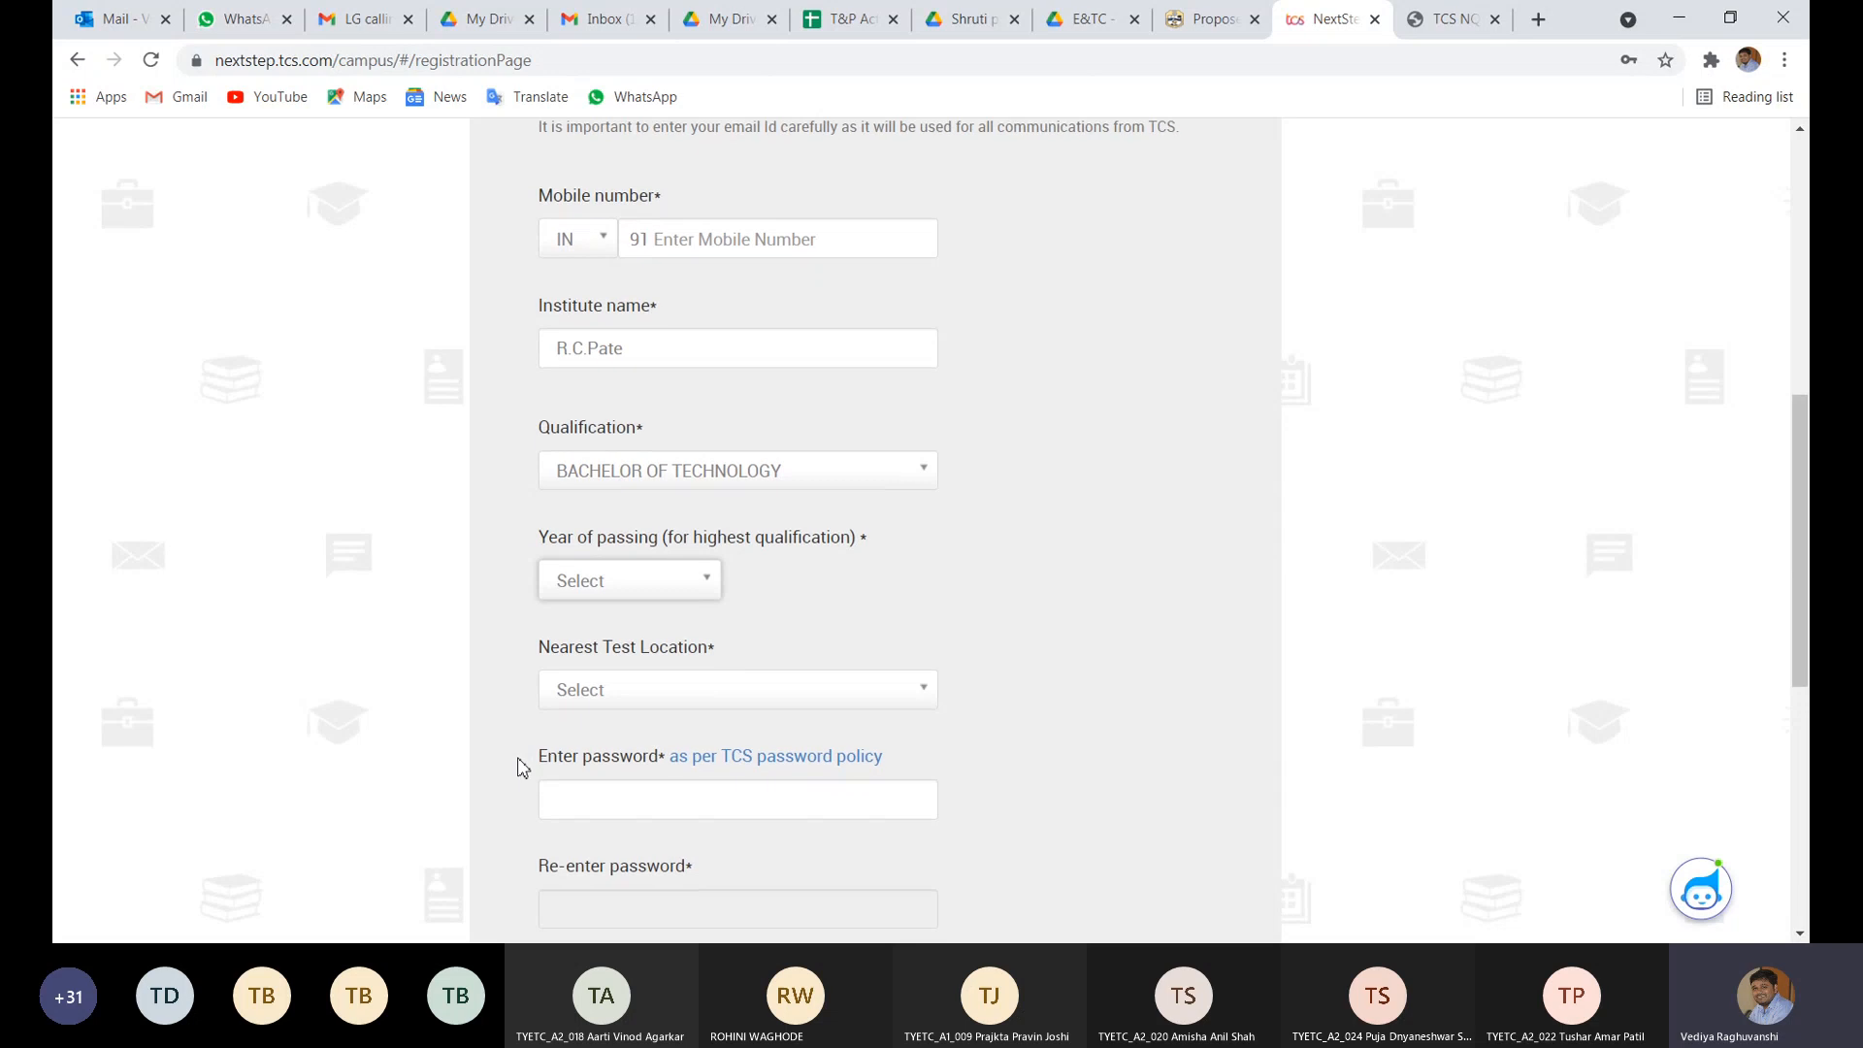
left_click(721, 533)
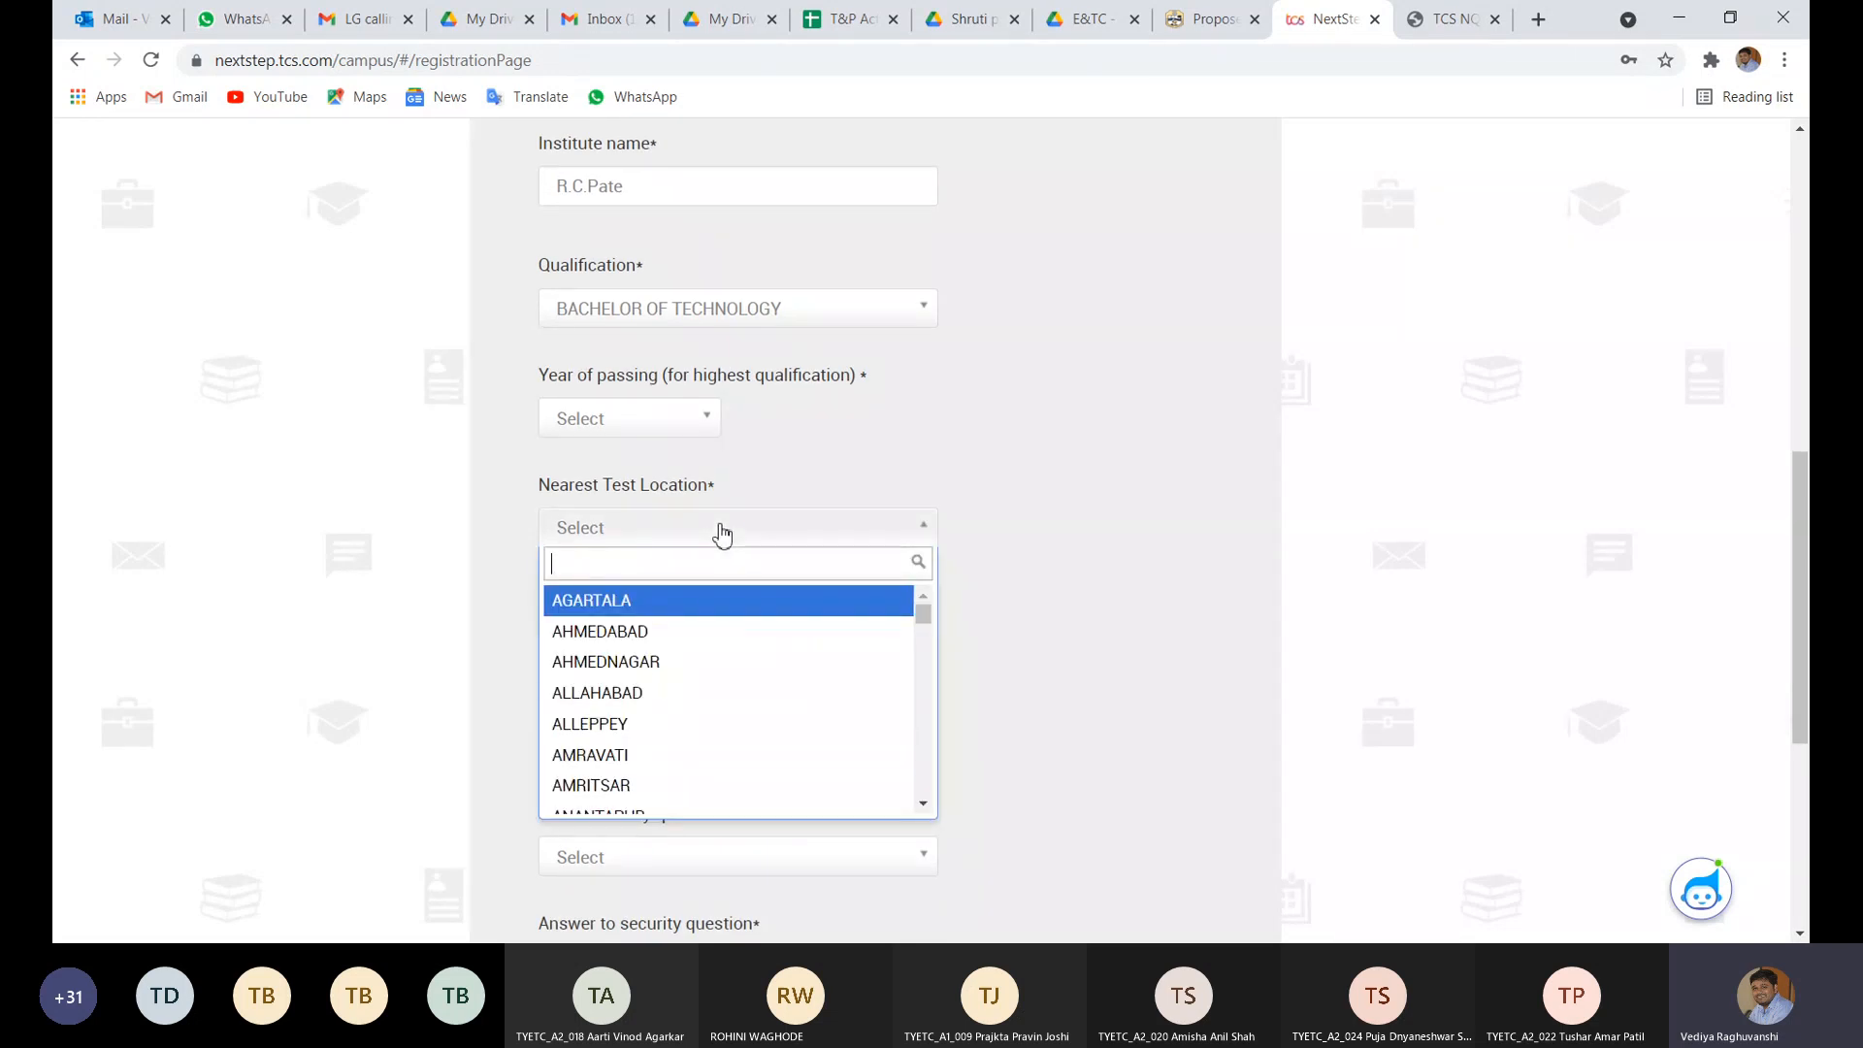
type("Dhule")
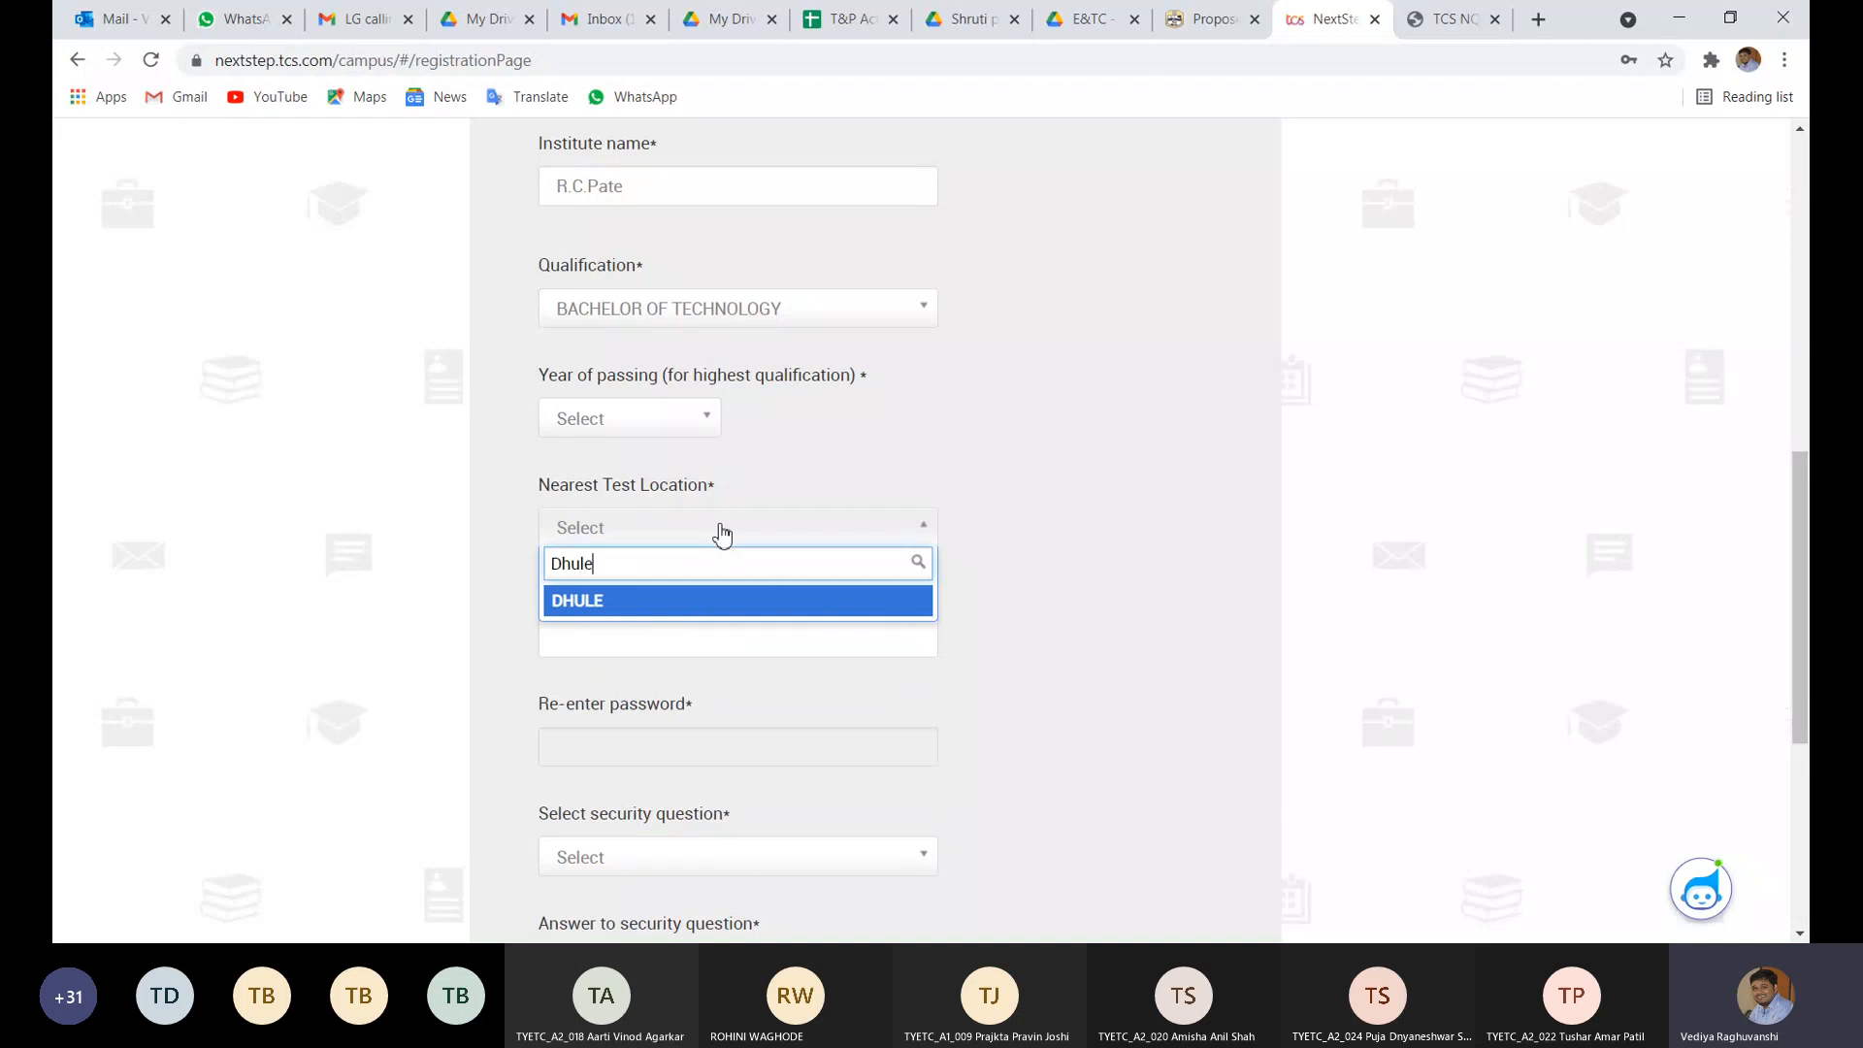
left_click(621, 607)
type("Jal")
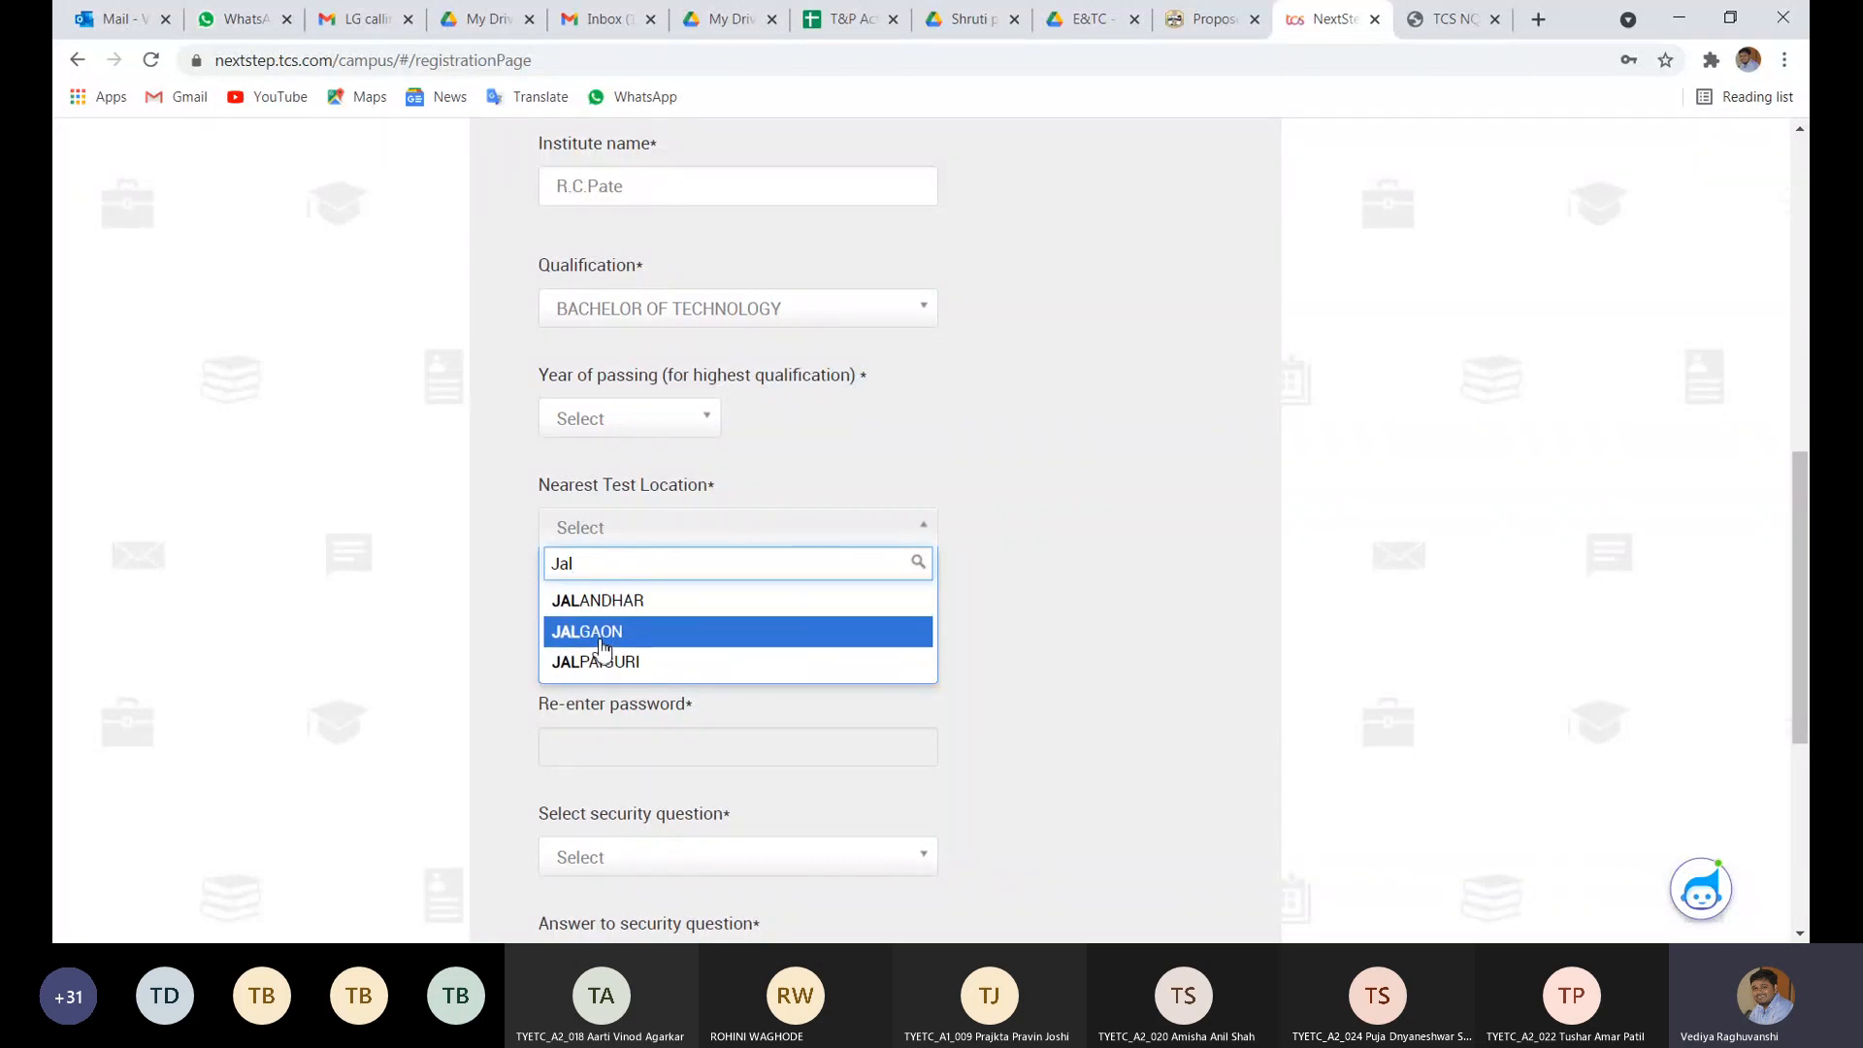
left_click(533, 624)
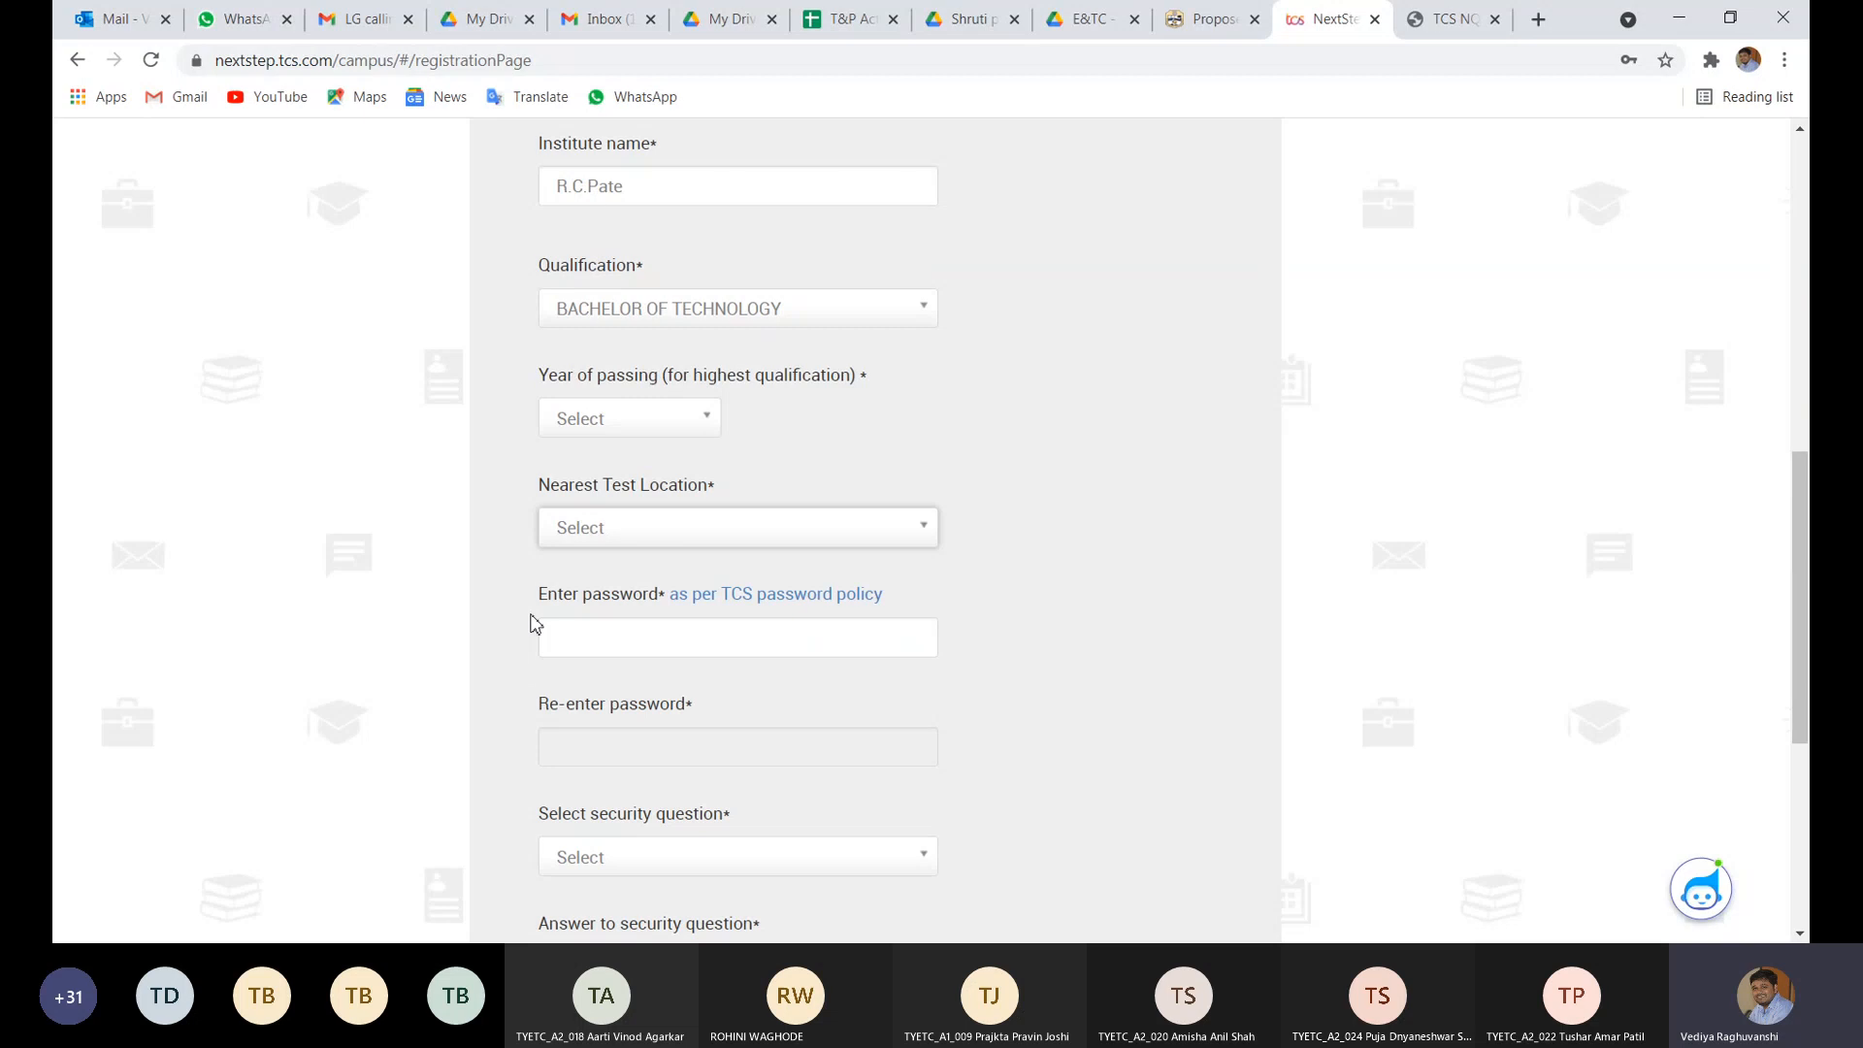
scroll(532, 624, "down", 2)
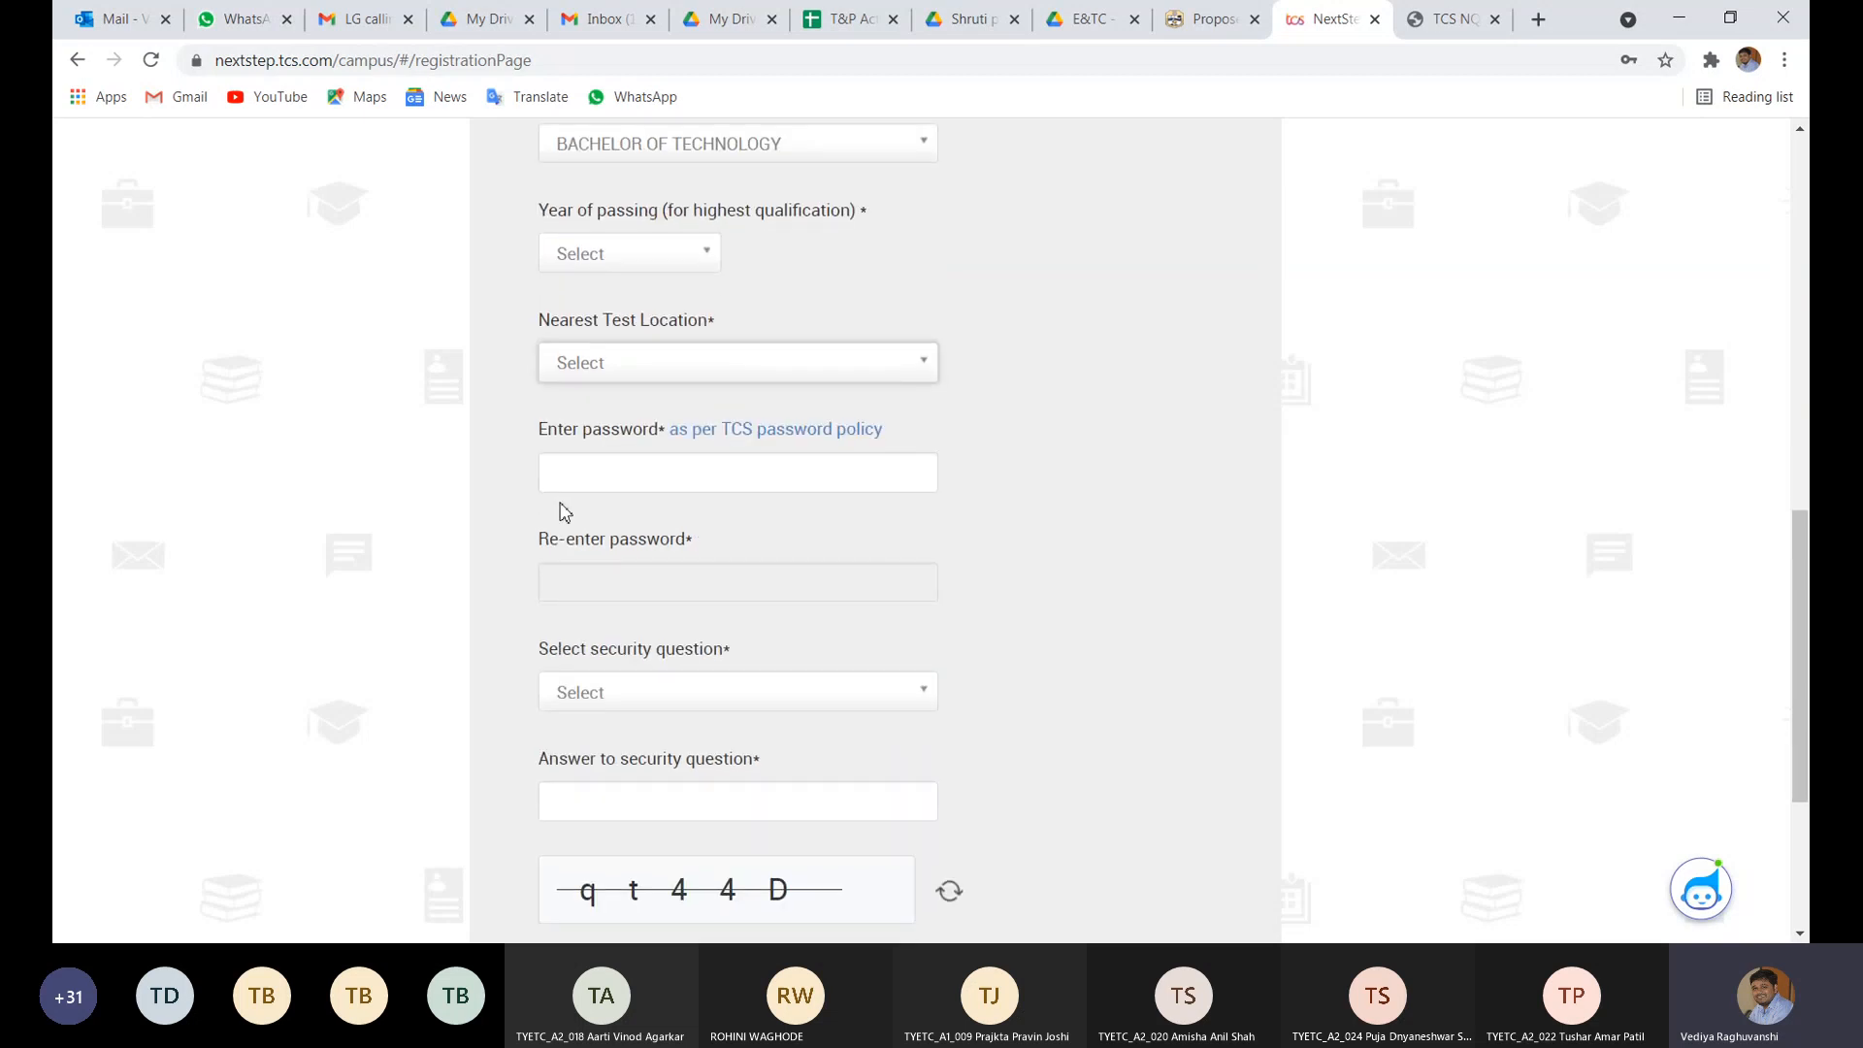
- Dismiss the saved-password suggestions on the password field and scroll down the form
left_click(617, 638)
left_click(512, 483)
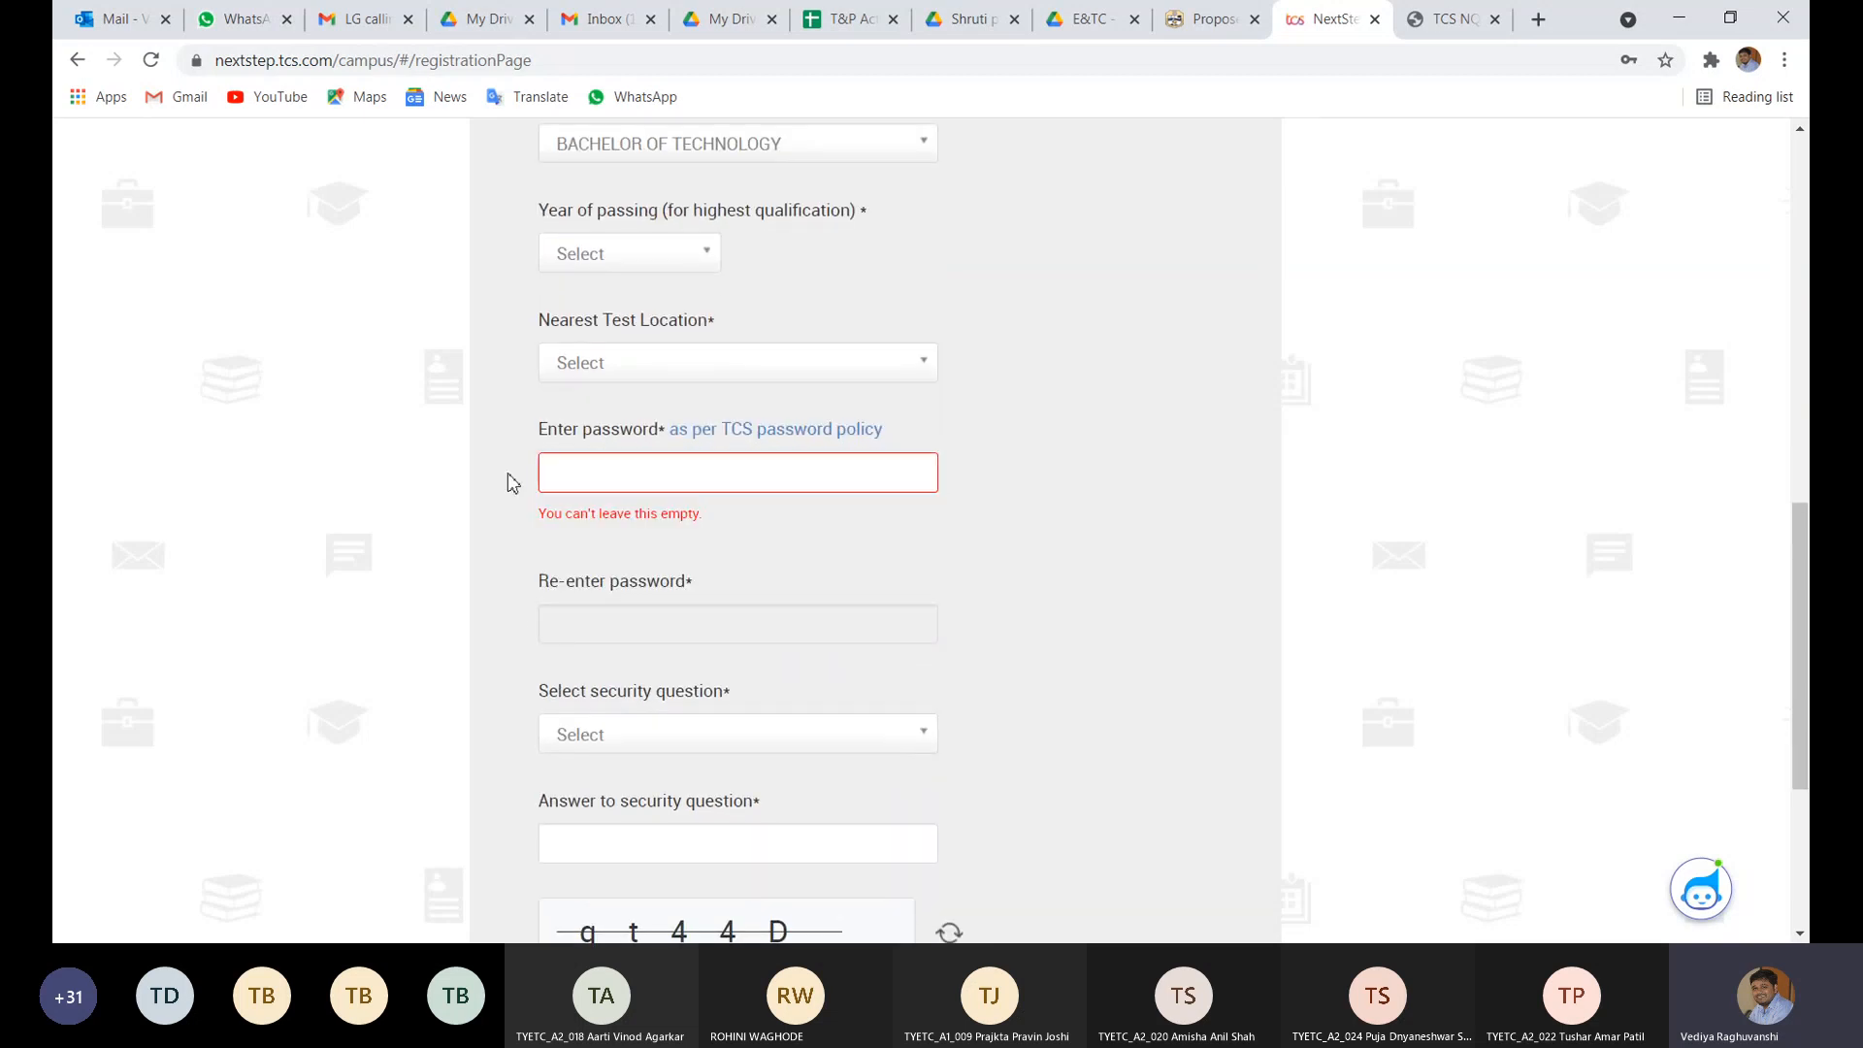
scroll(512, 483, "down", 3)
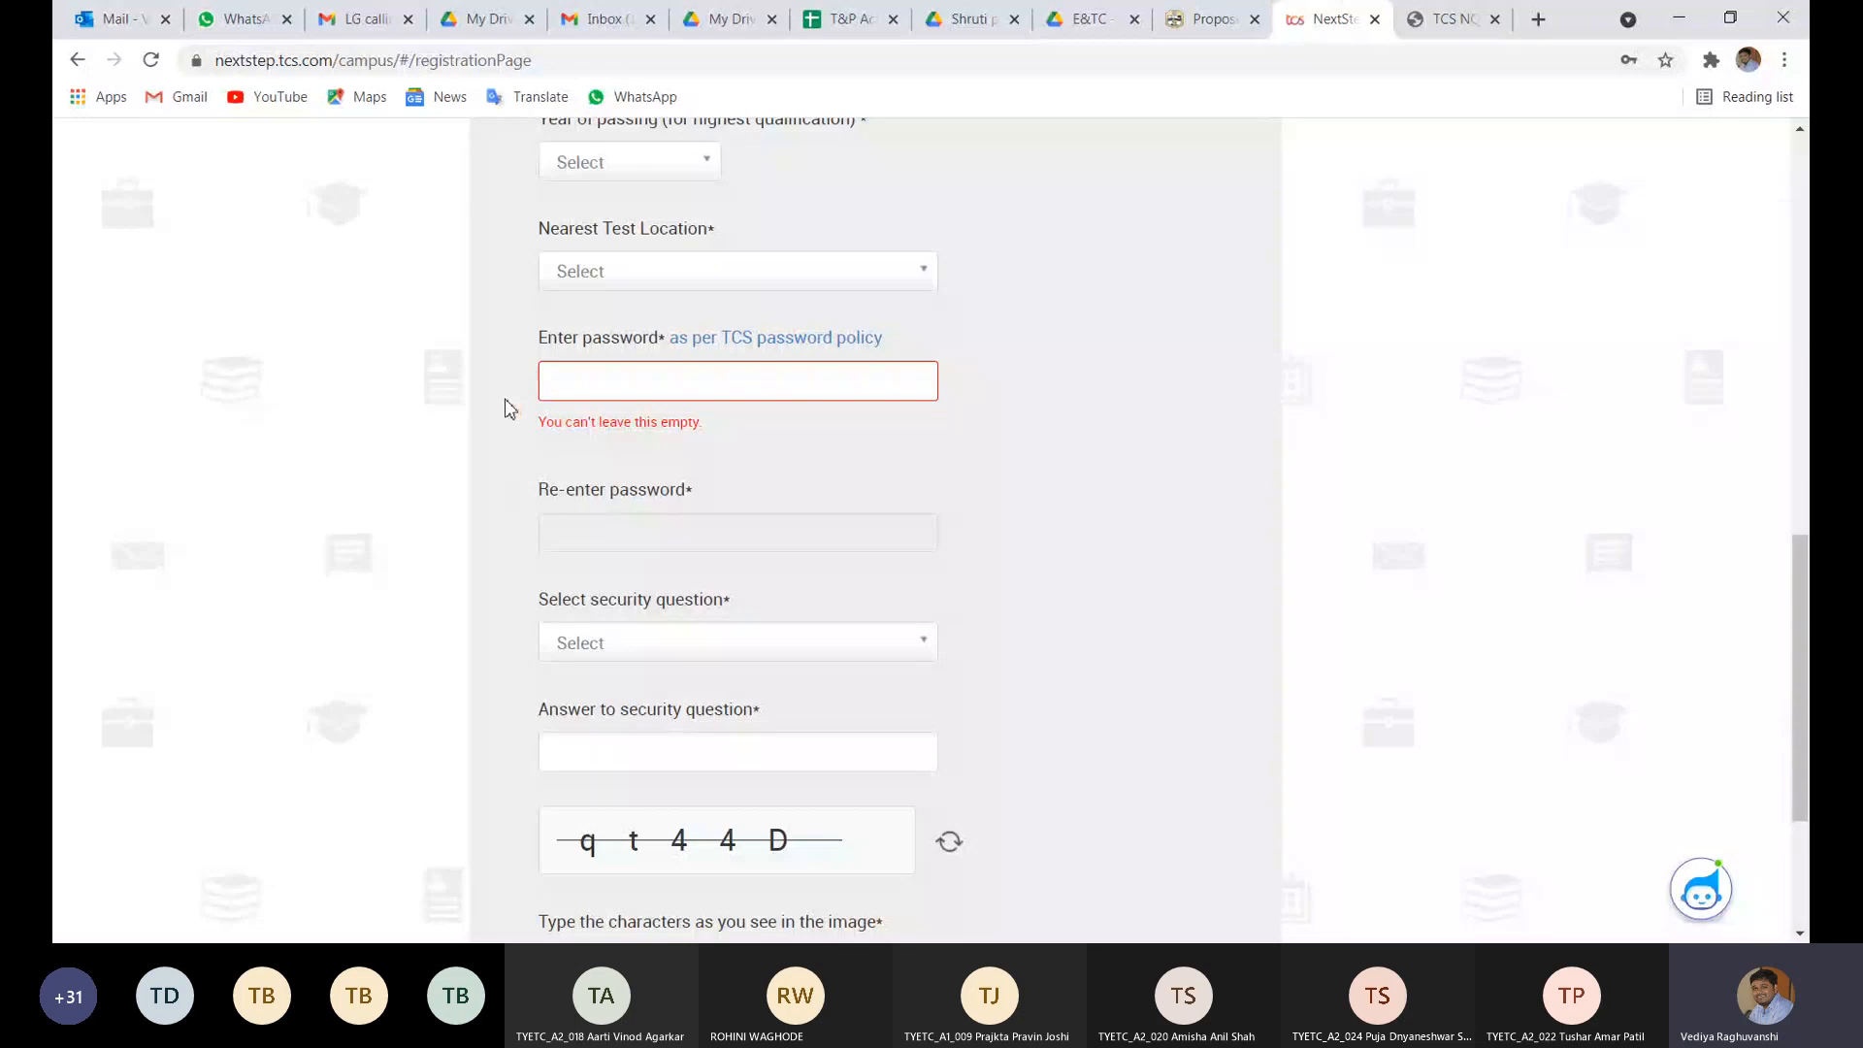
scroll(504, 442, "down", 1)
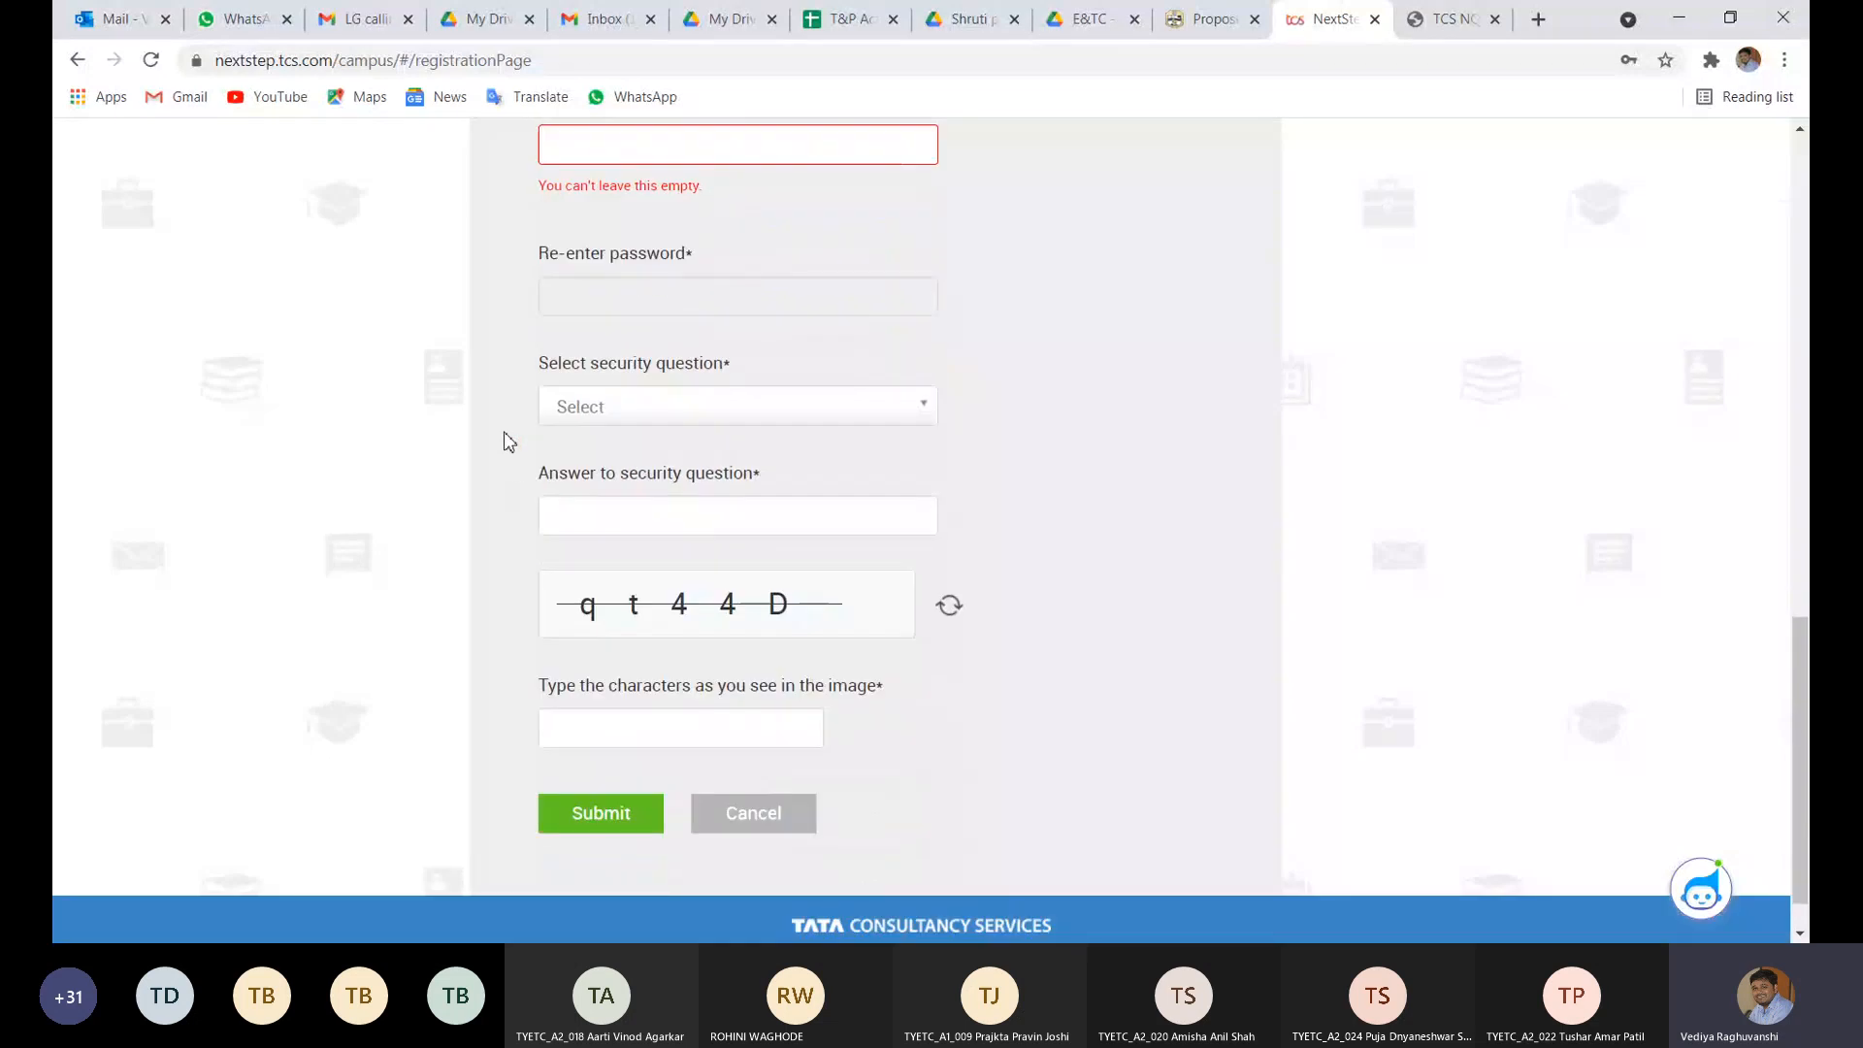
scroll(503, 443, "down", 1)
- Choose 'What is your Nationality?' as the security question, then return to the top
left_click(646, 359)
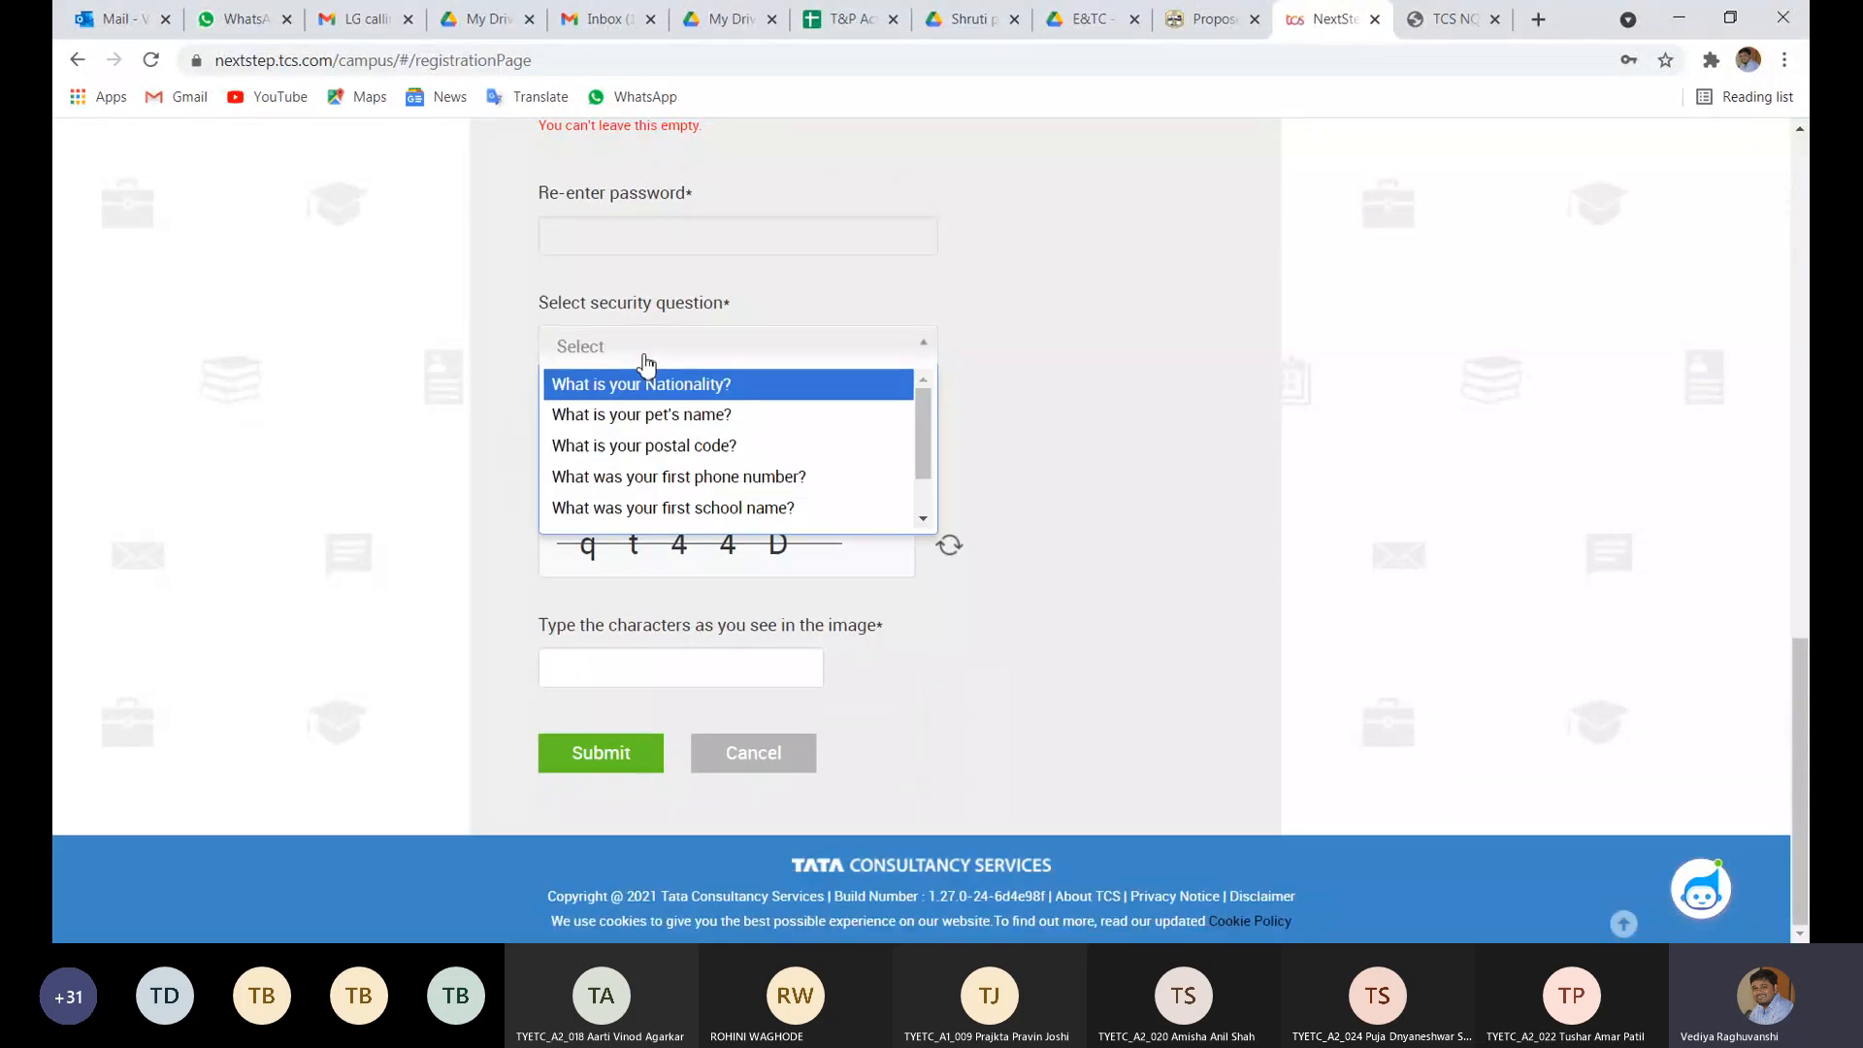
left_click(515, 378)
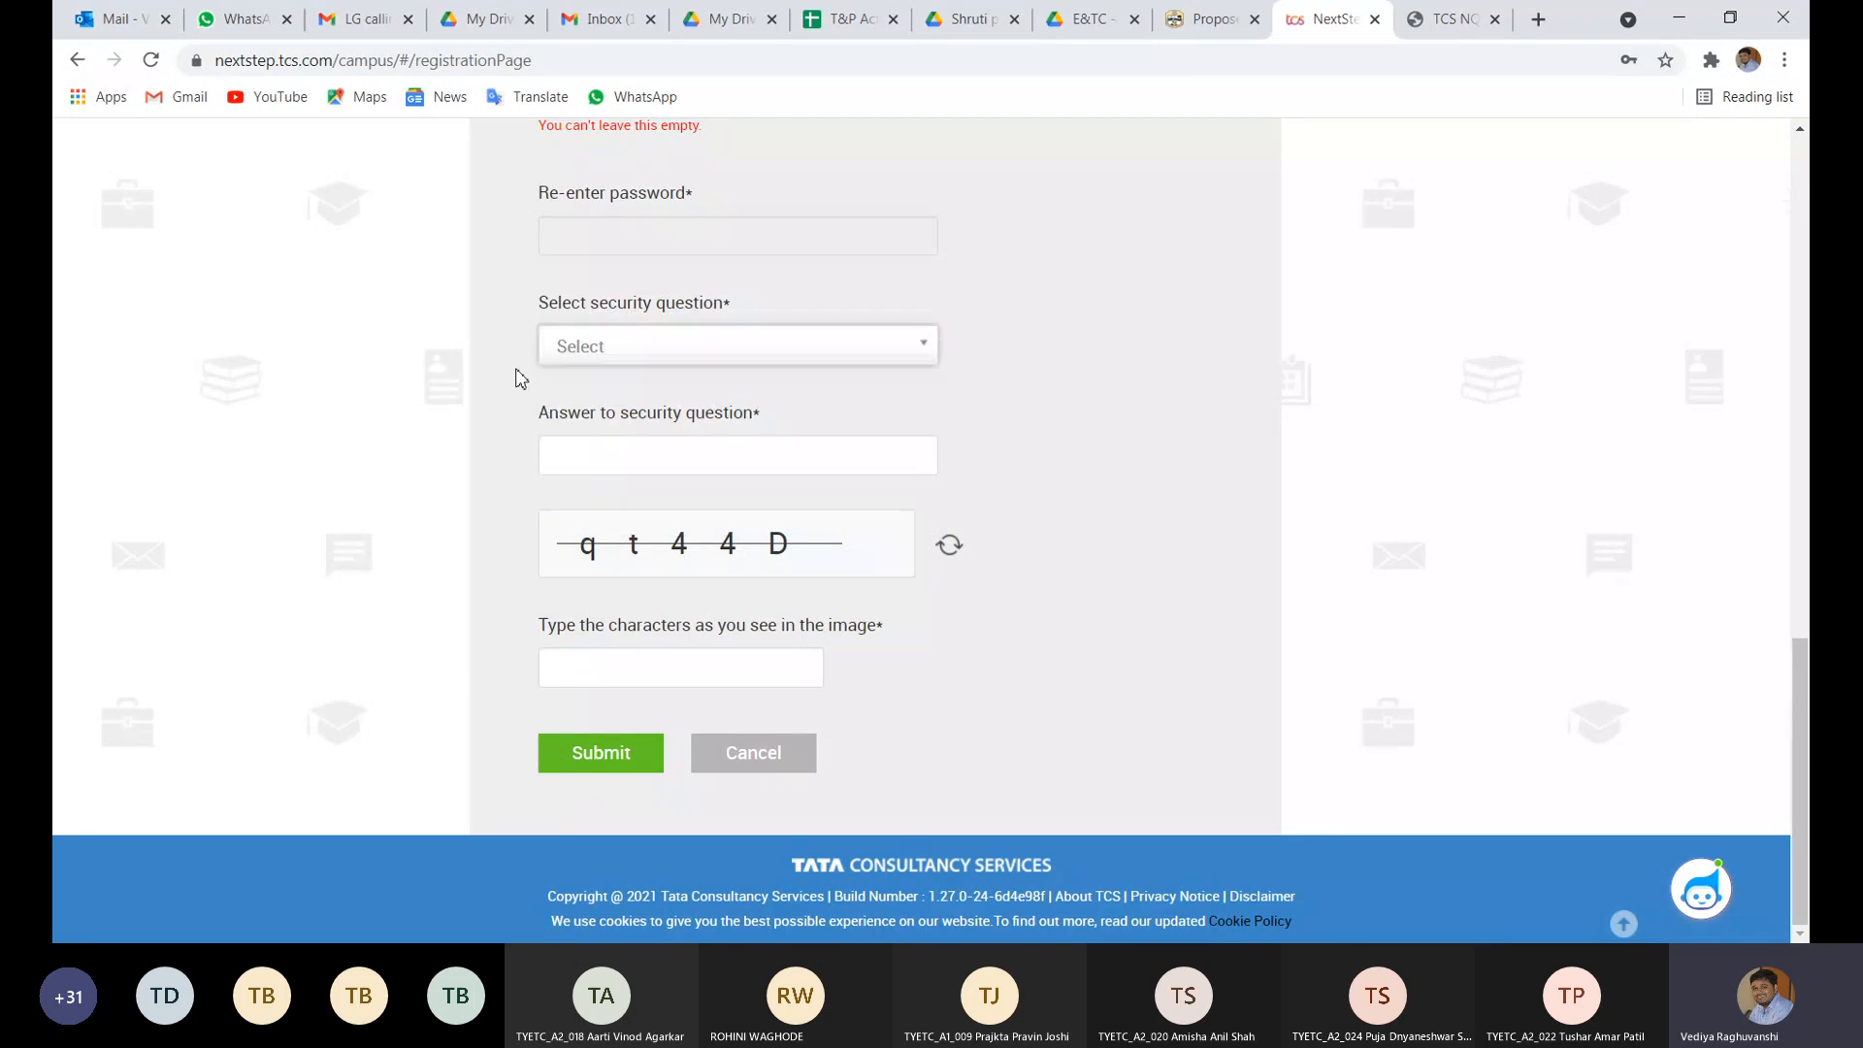
left_click(590, 347)
left_click(605, 389)
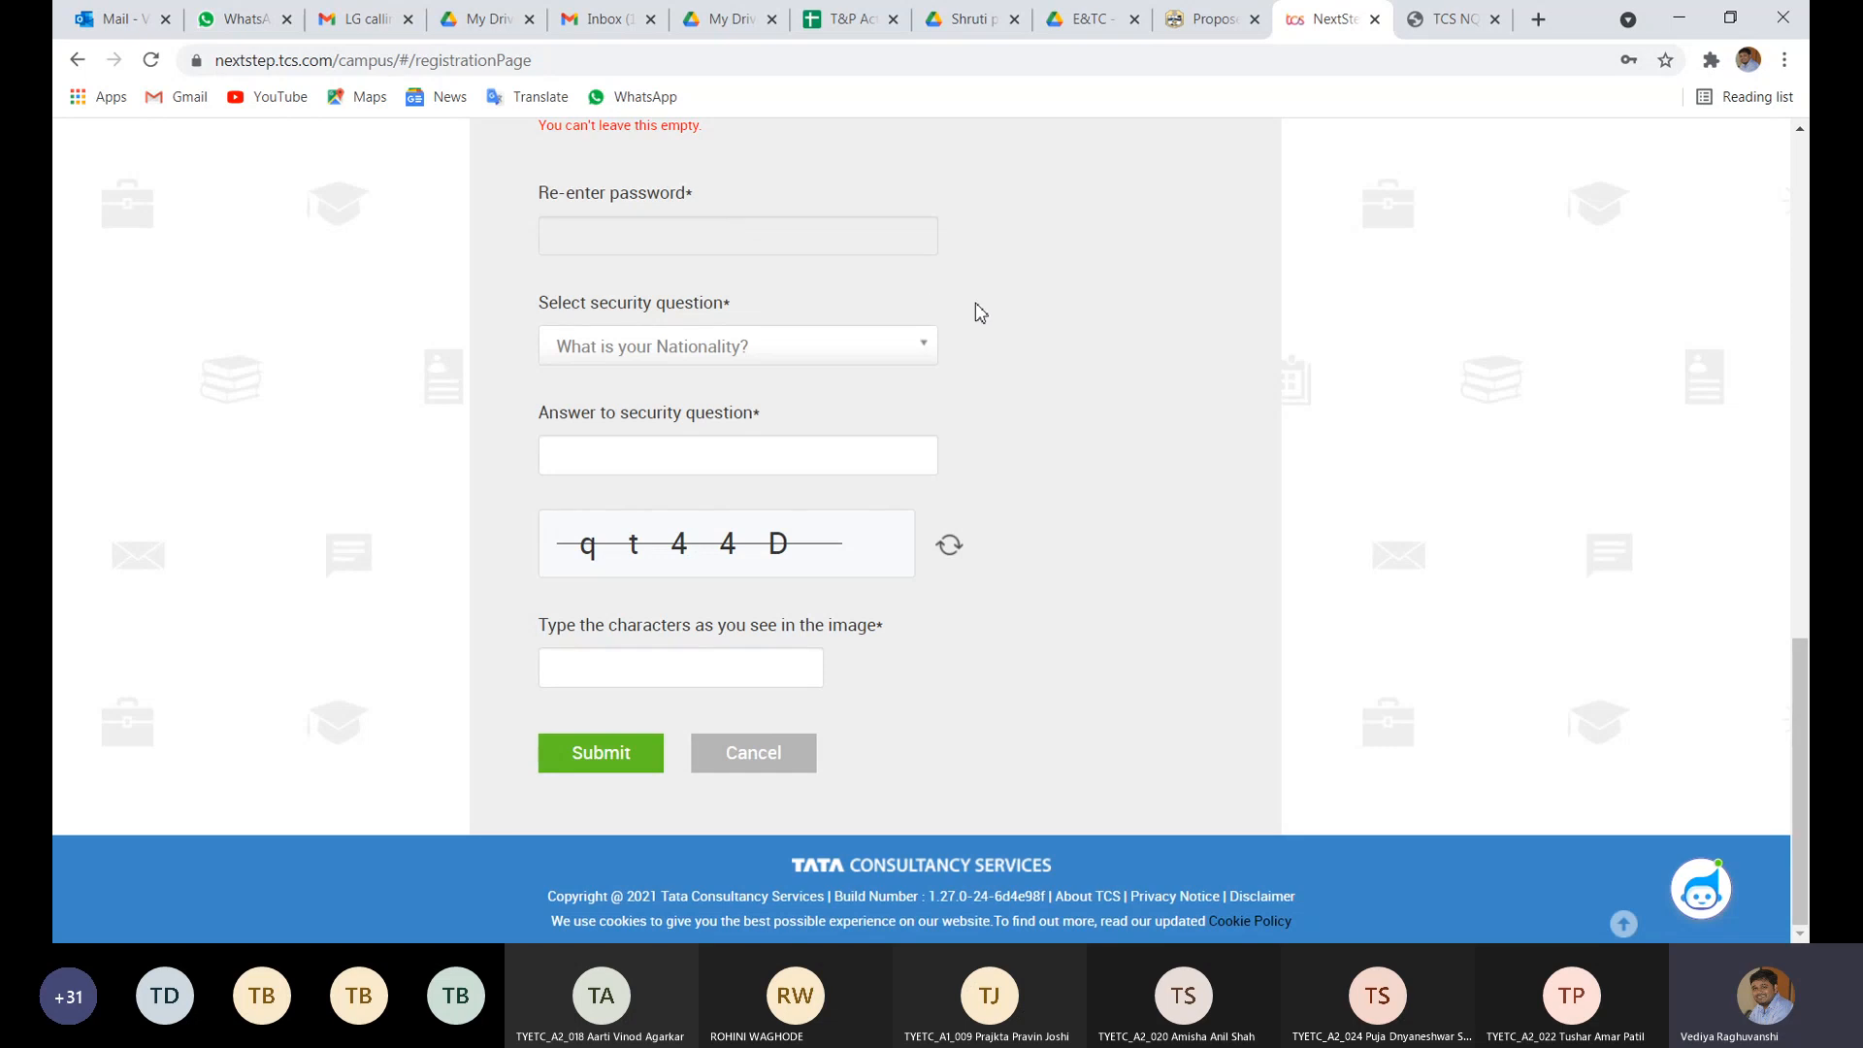
scroll(980, 313, "up", 15)
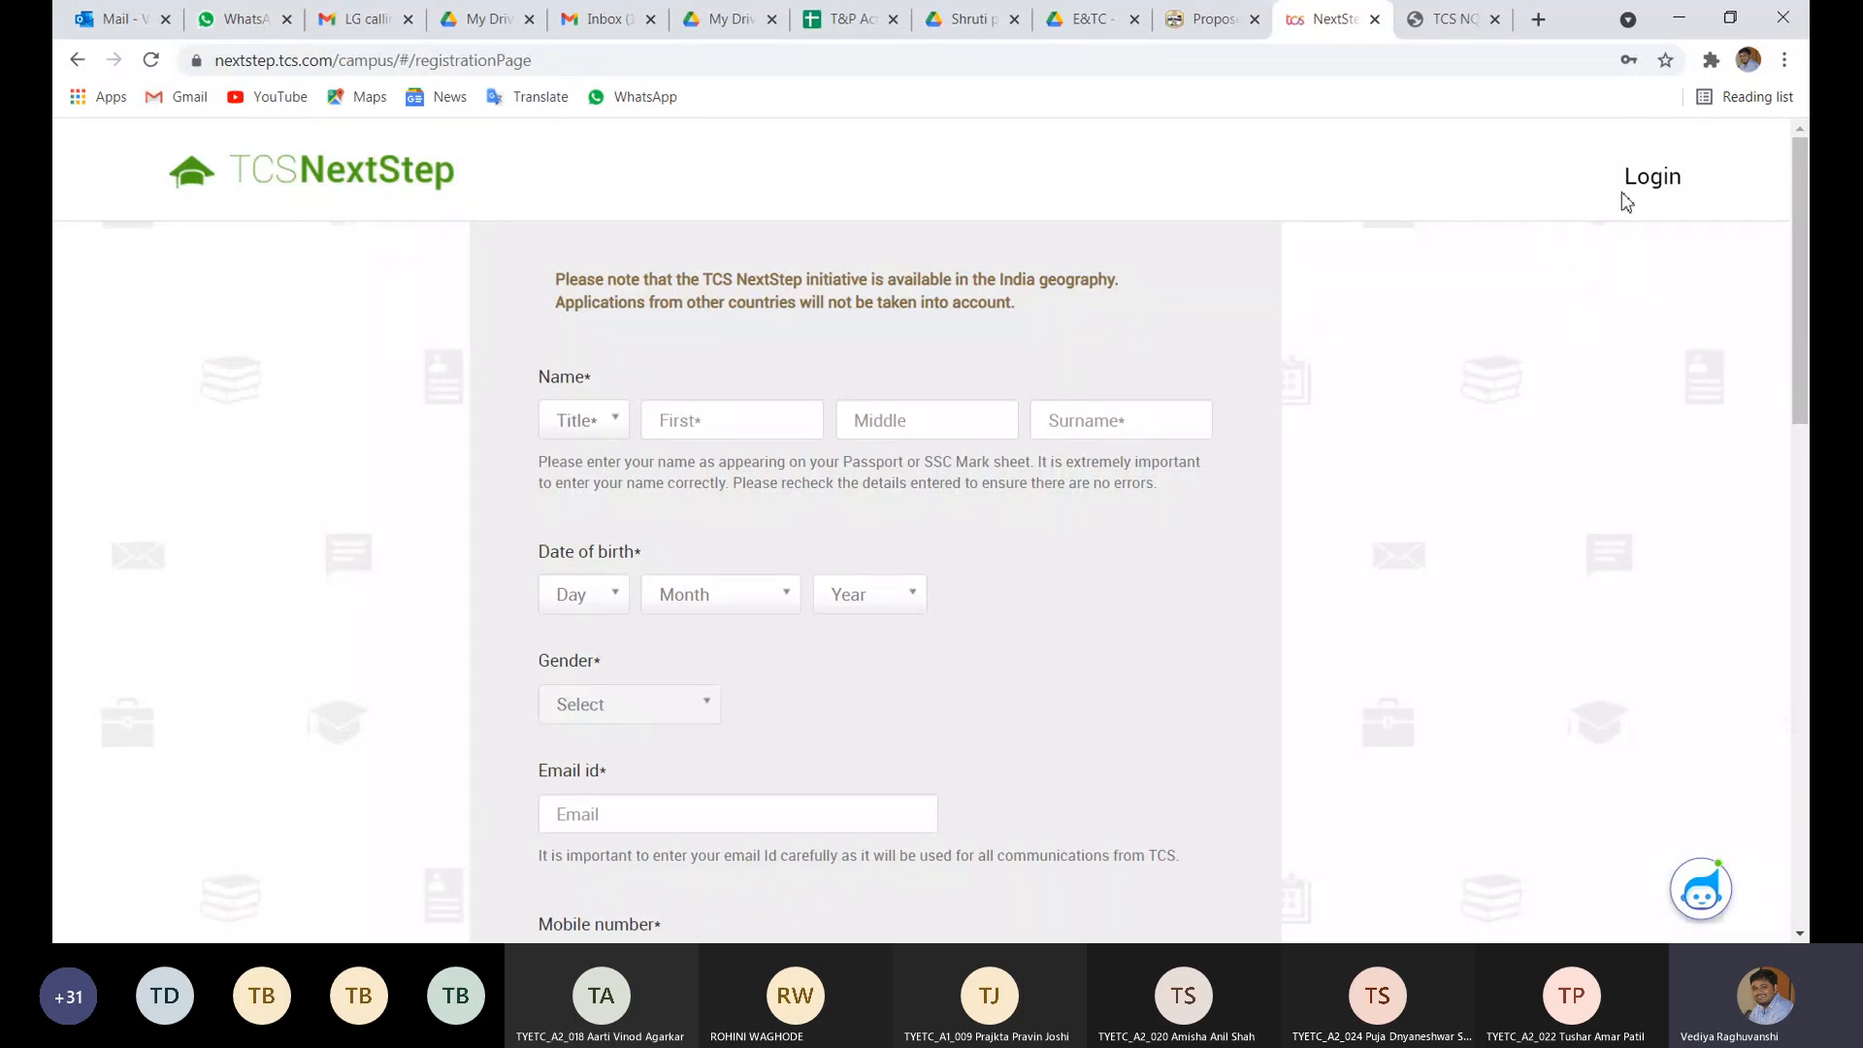
- Open the registered-candidate sign-in form, close it, and return to the NextStep welcome page
left_click(1653, 197)
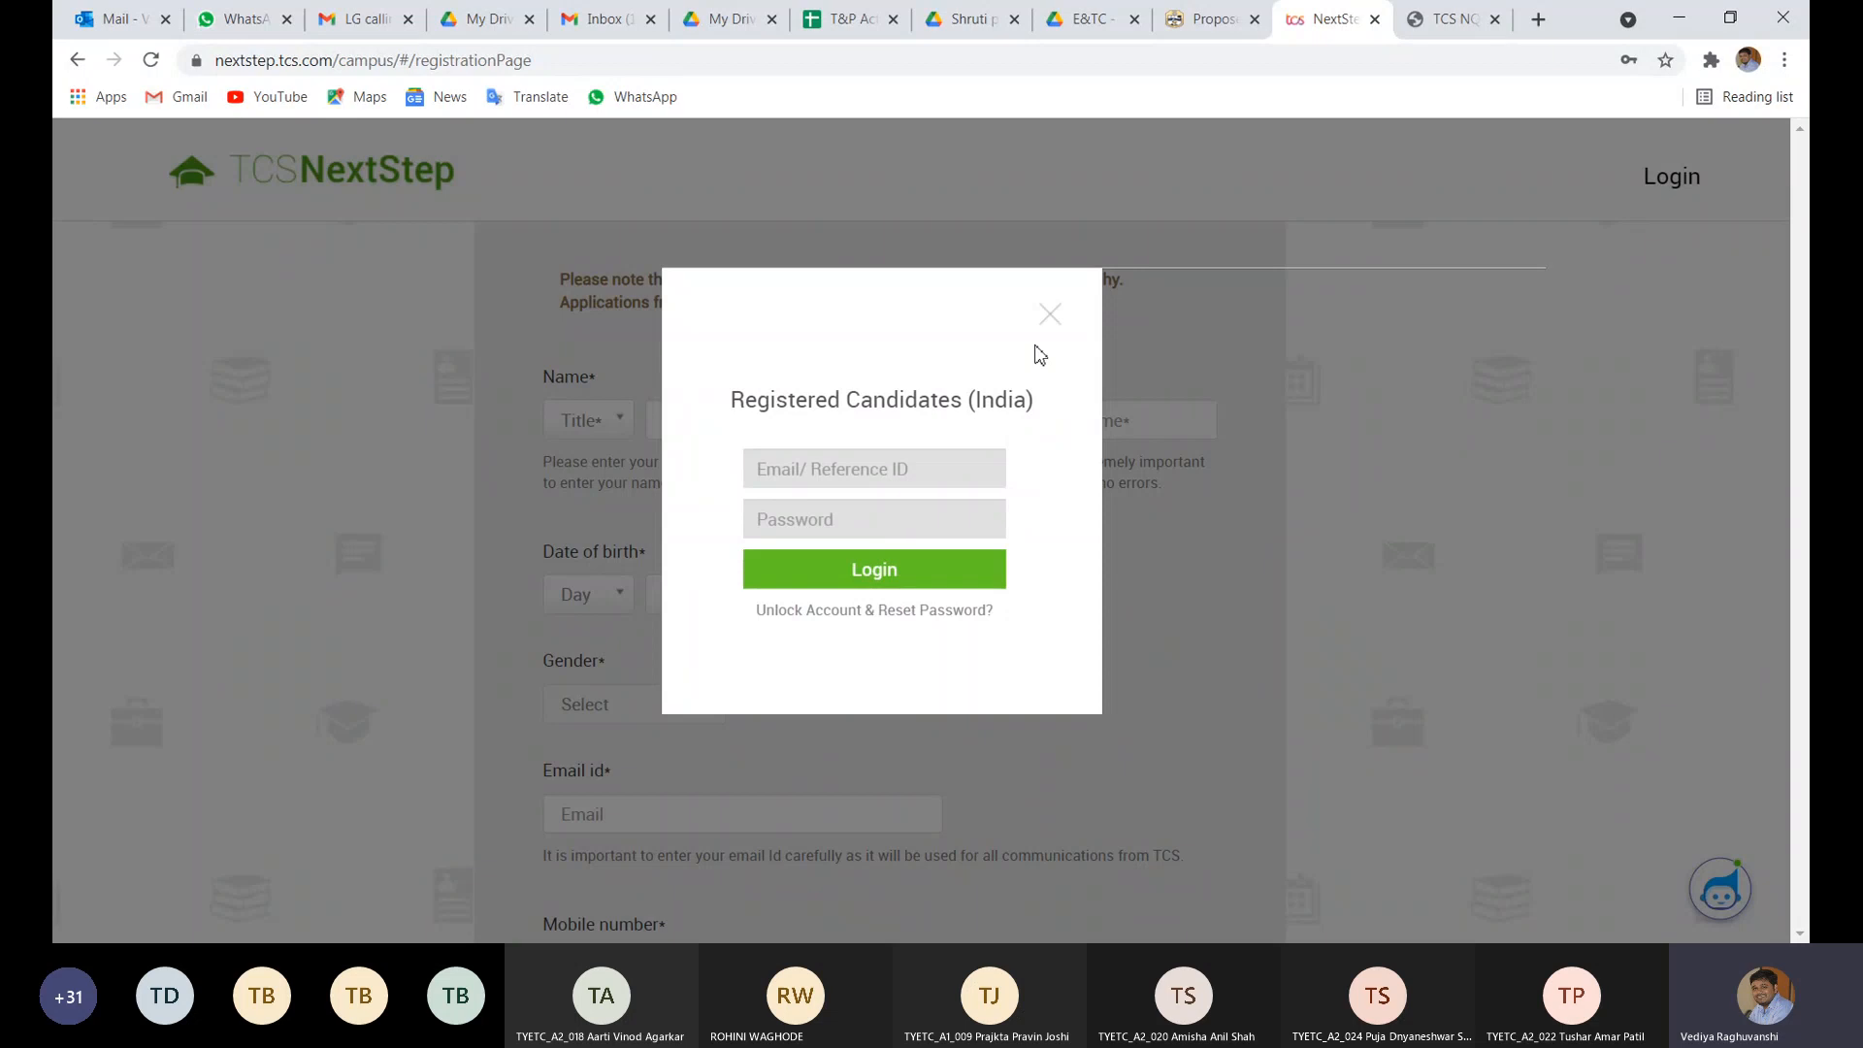
left_click(866, 475)
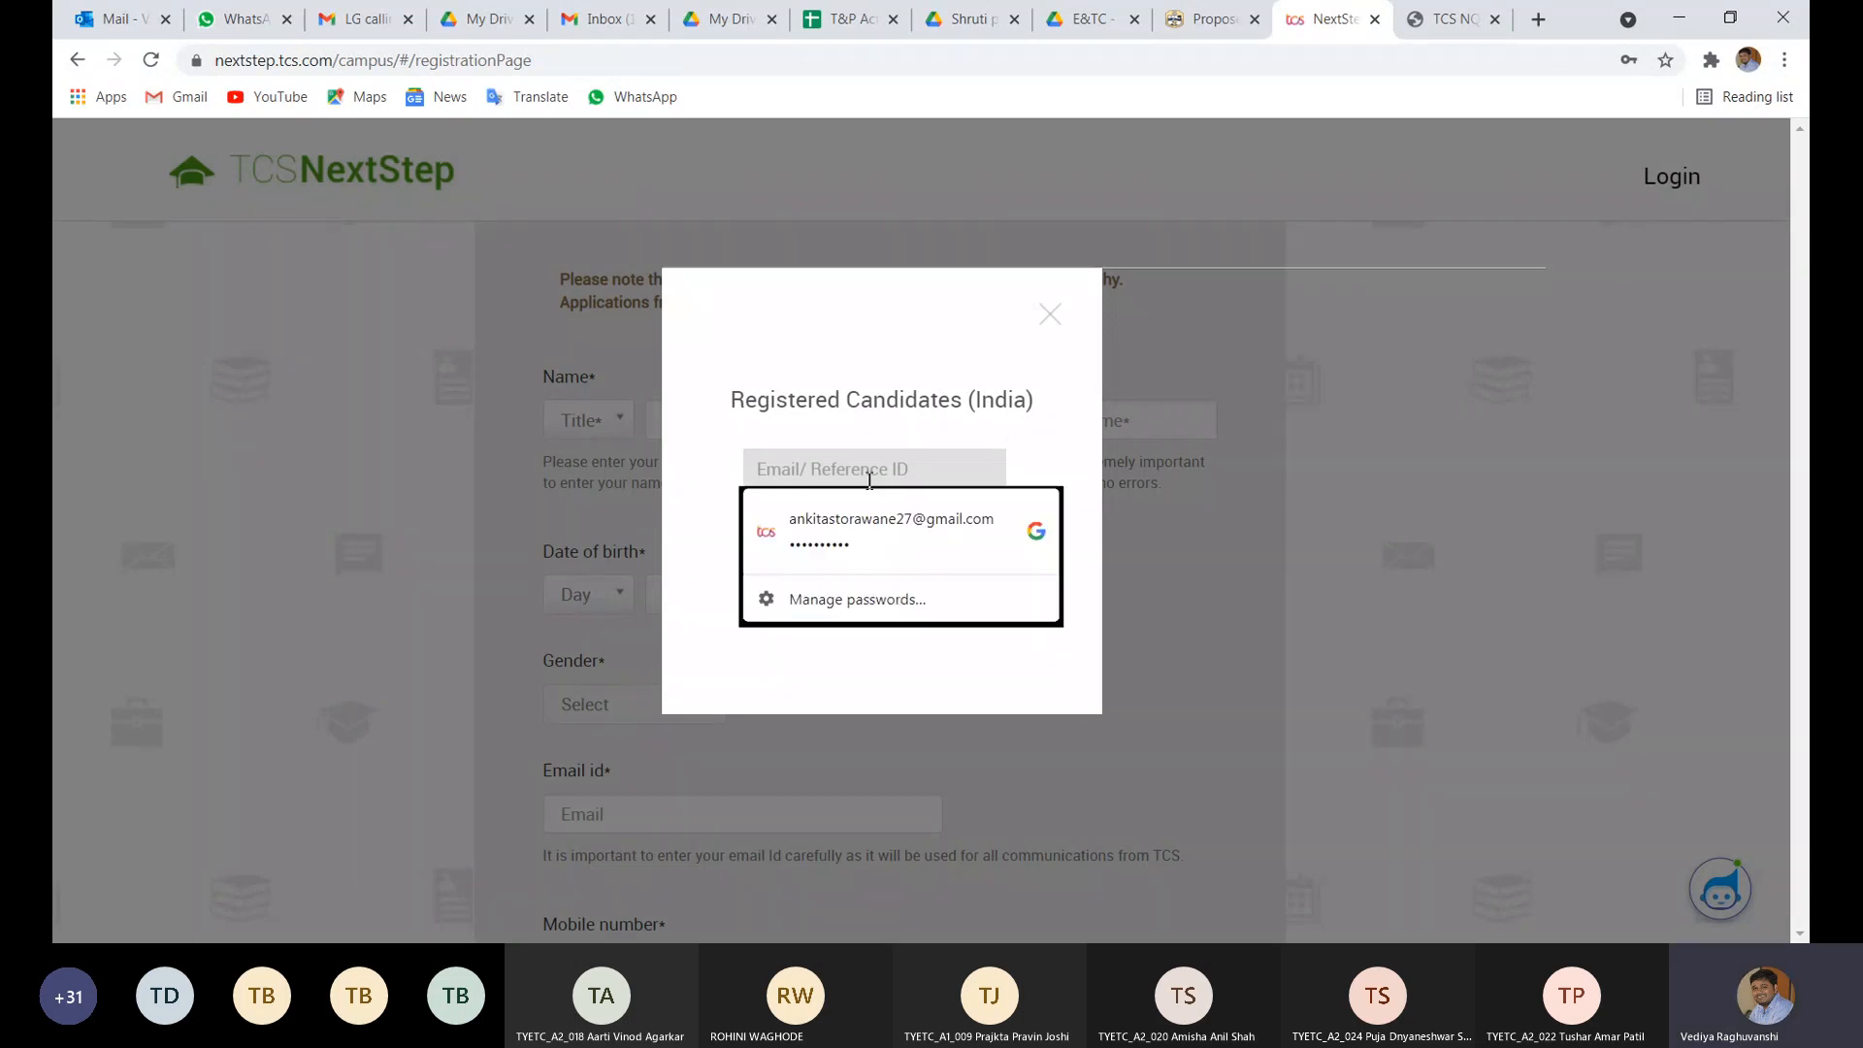
left_click(1049, 317)
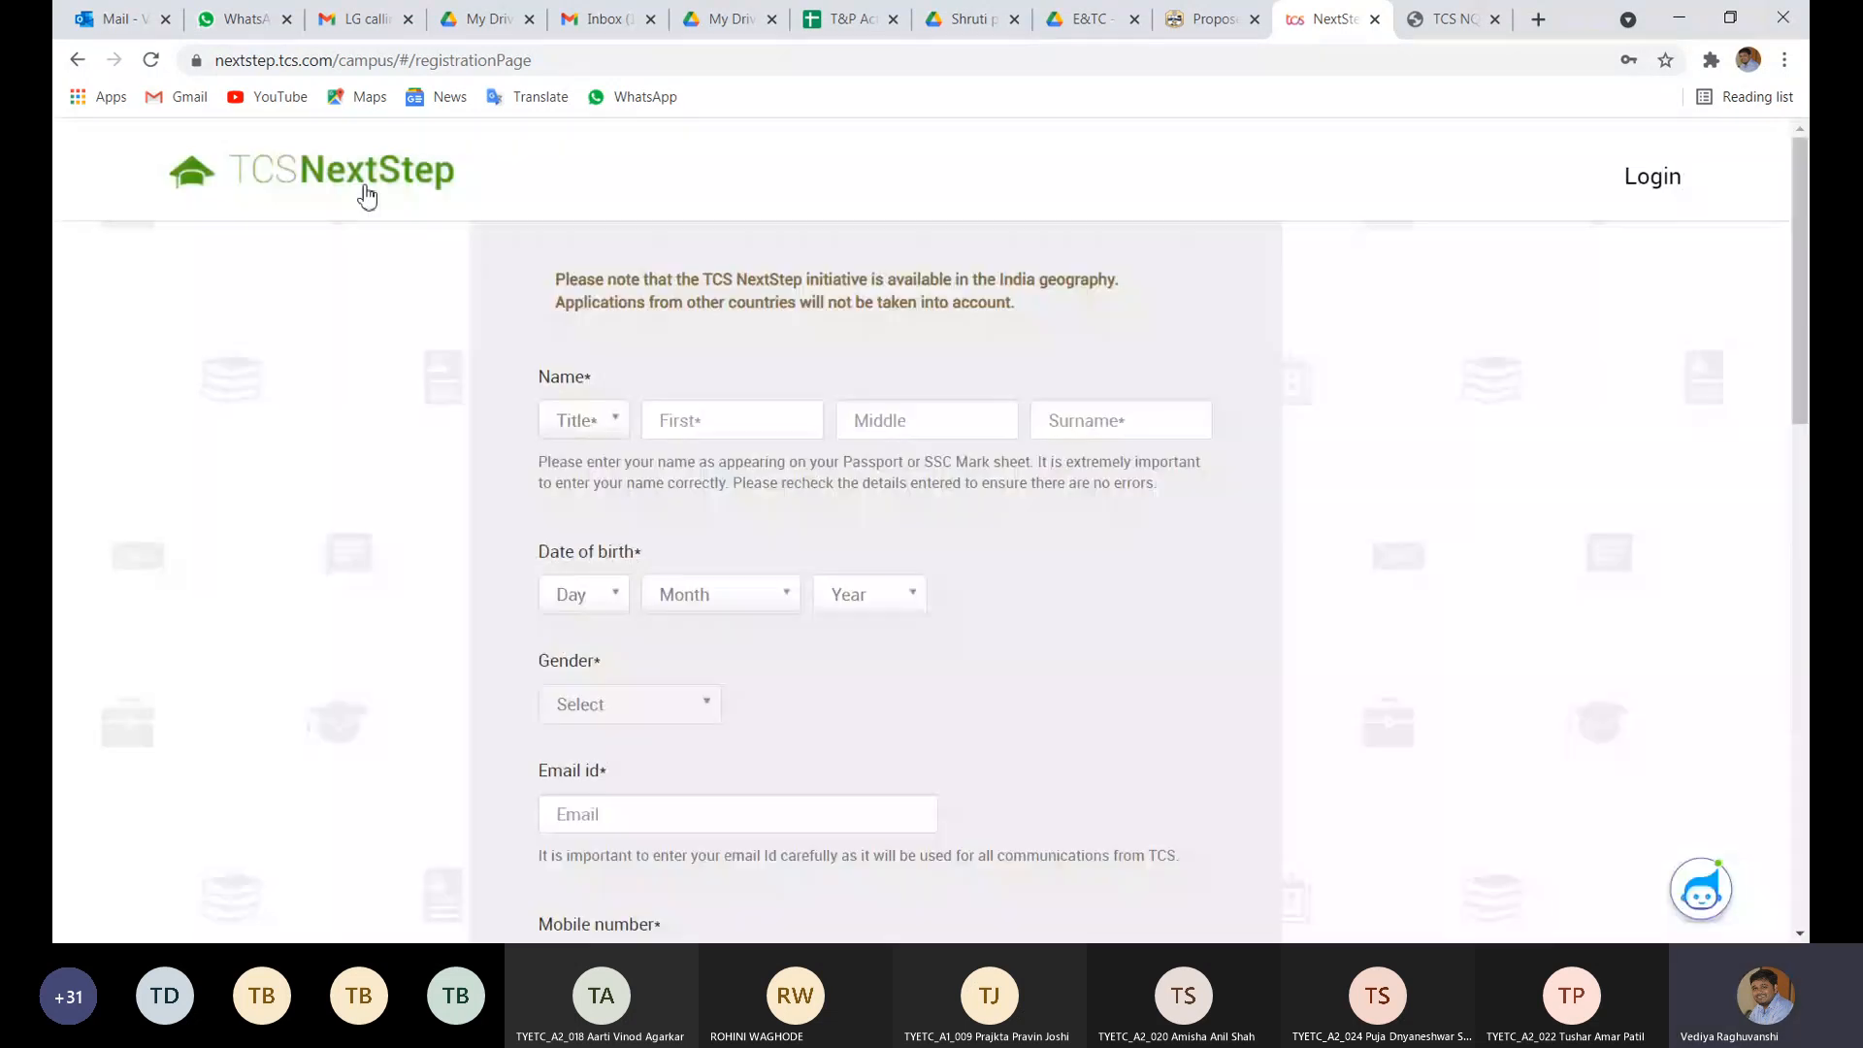
left_click(365, 195)
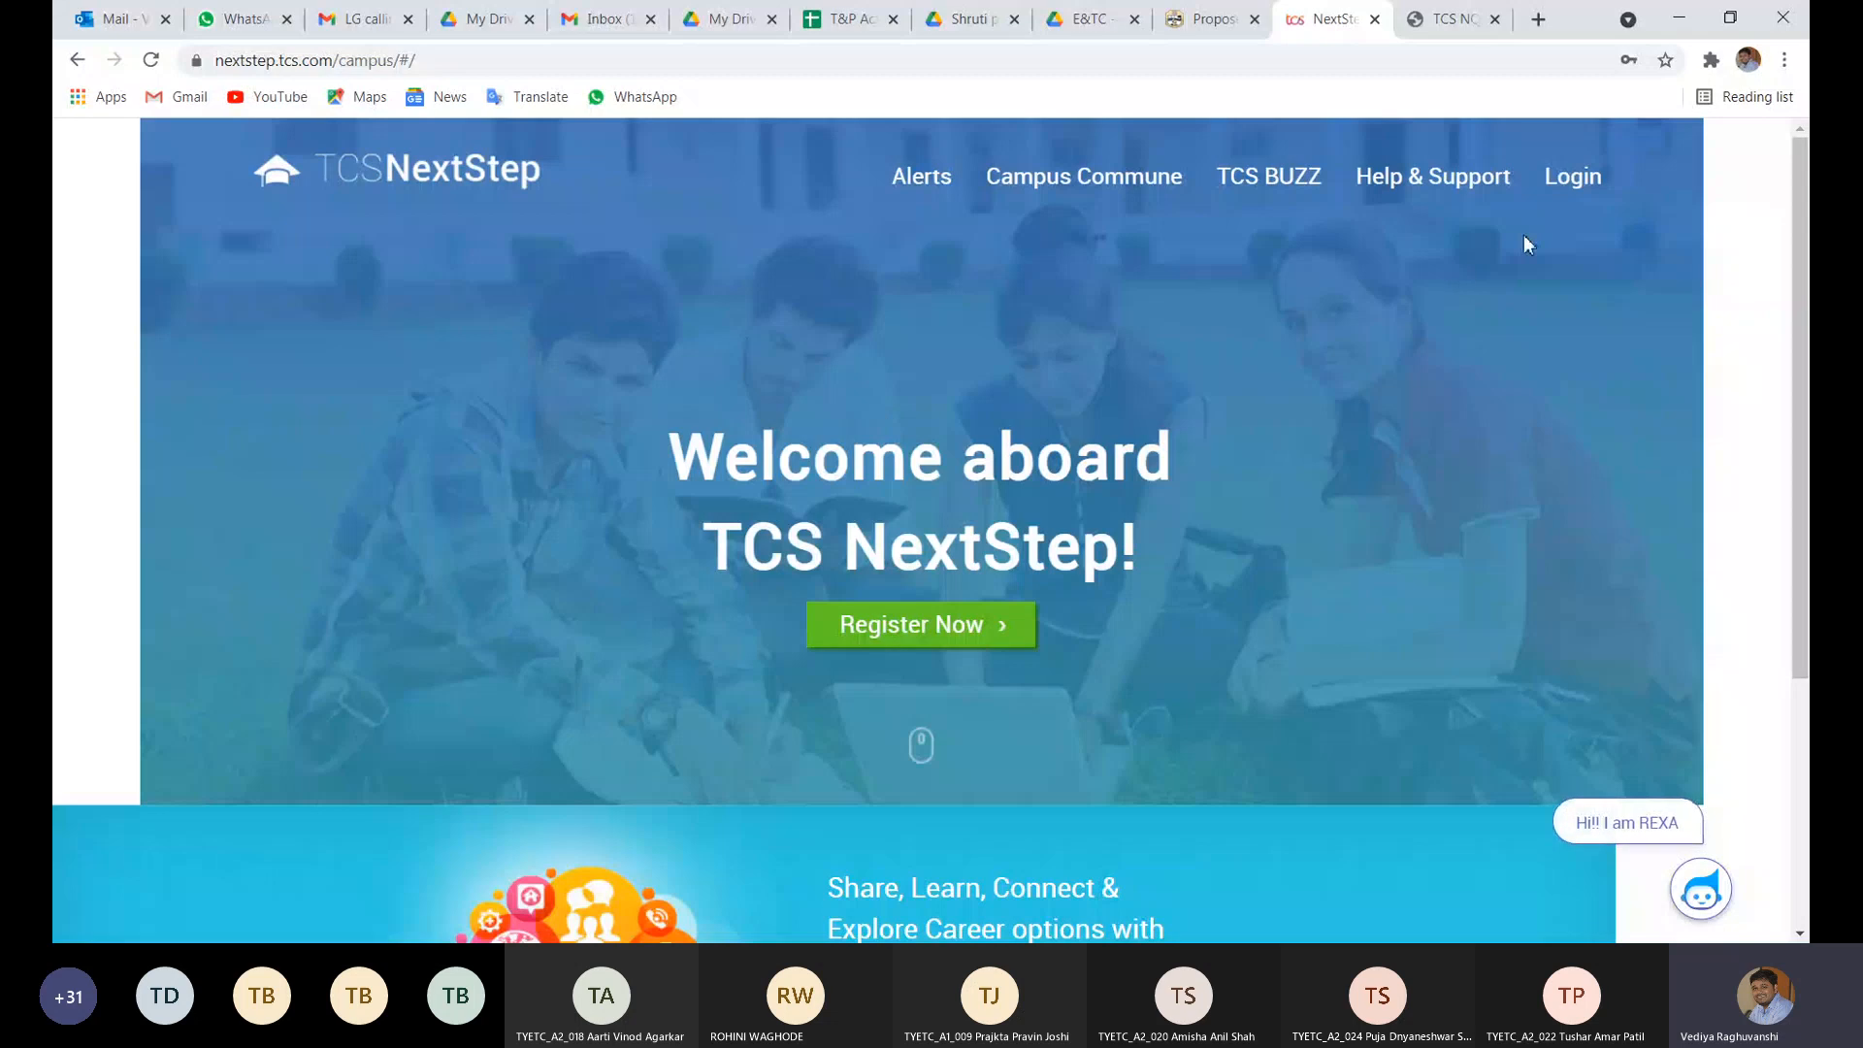
- Sign in with the candidate's e-mail and password, fixing typos and retrying after the system error
left_click(1575, 180)
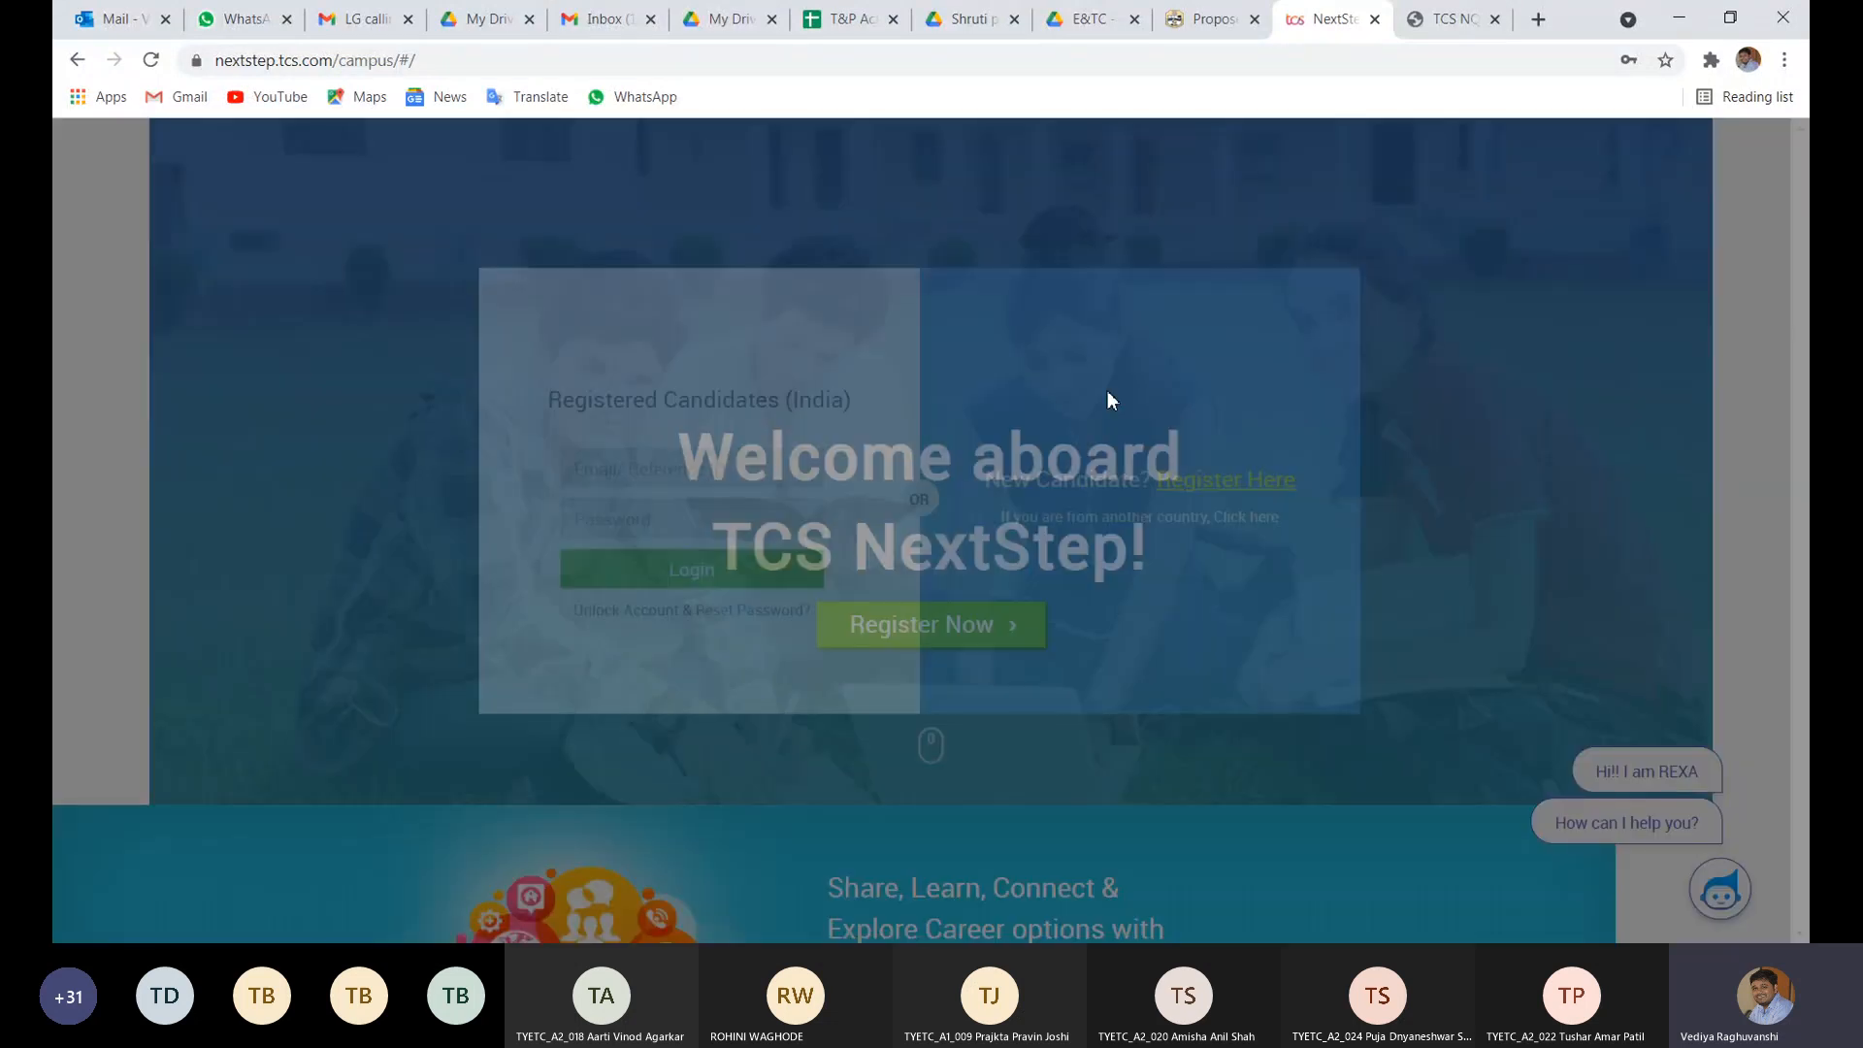
left_click(632, 473)
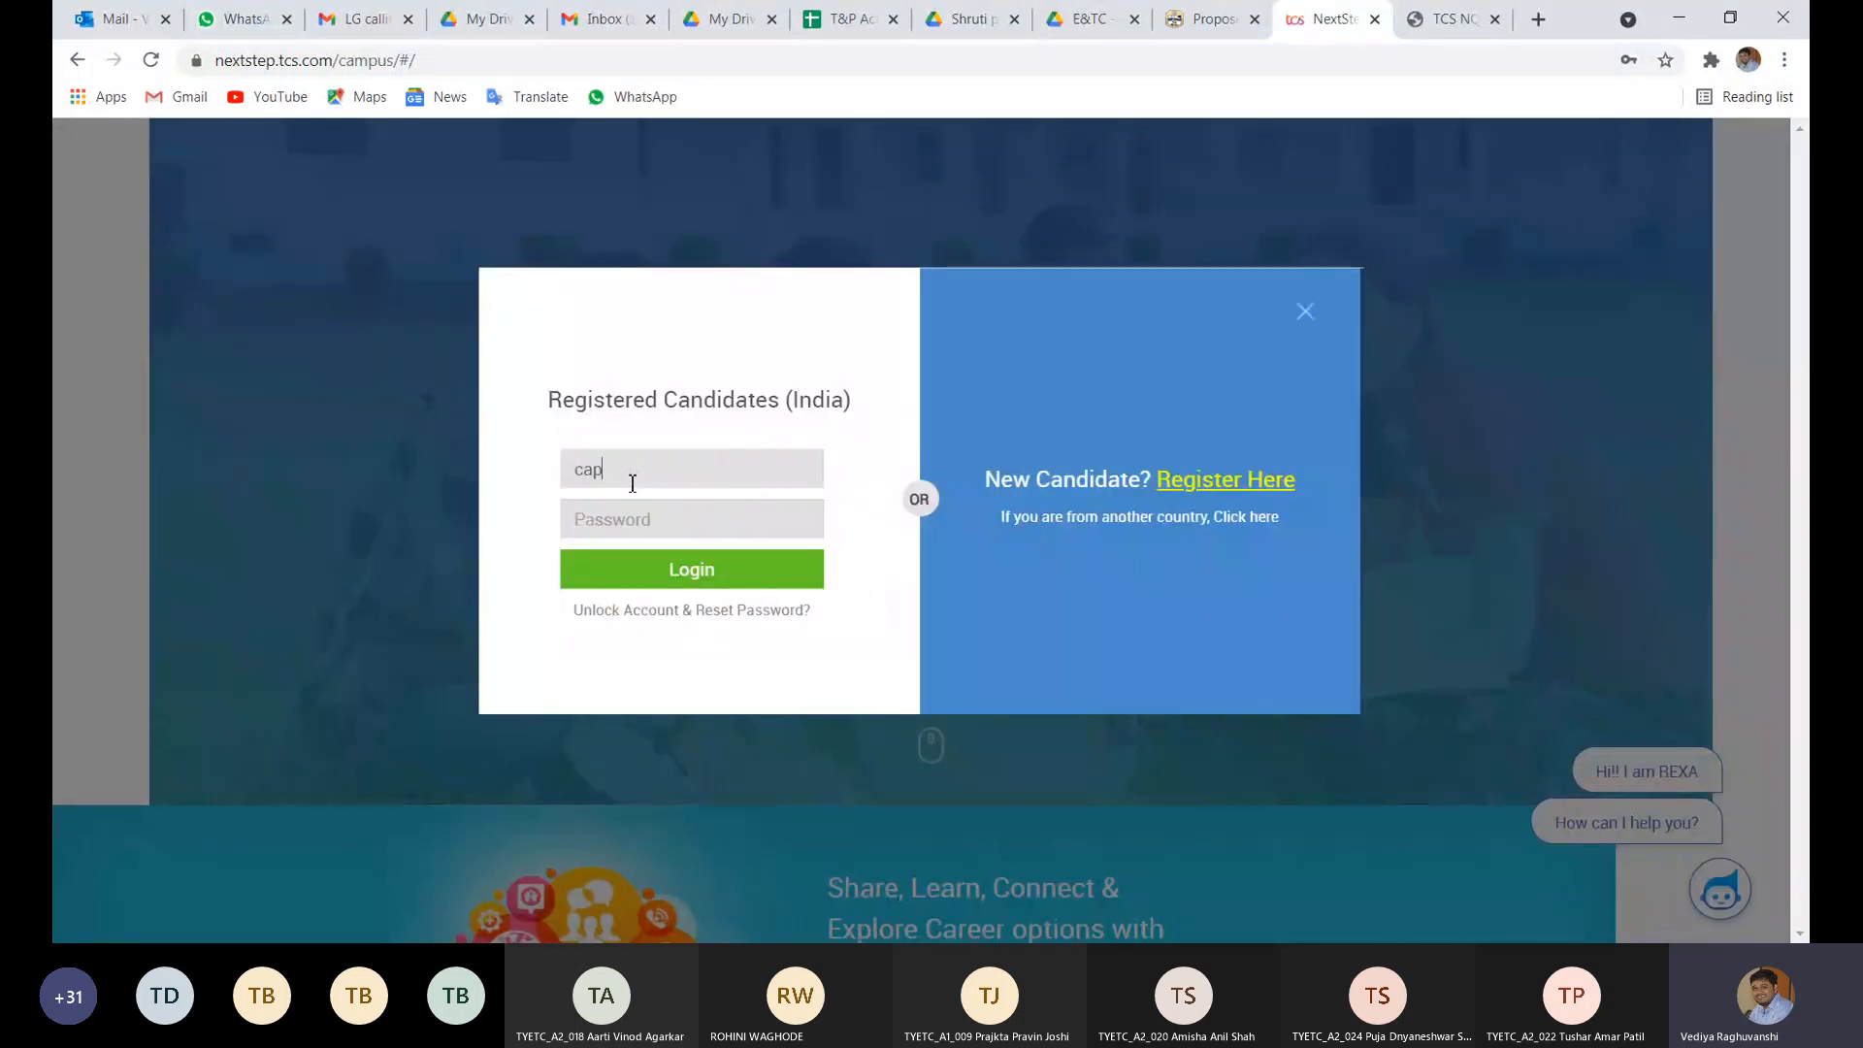
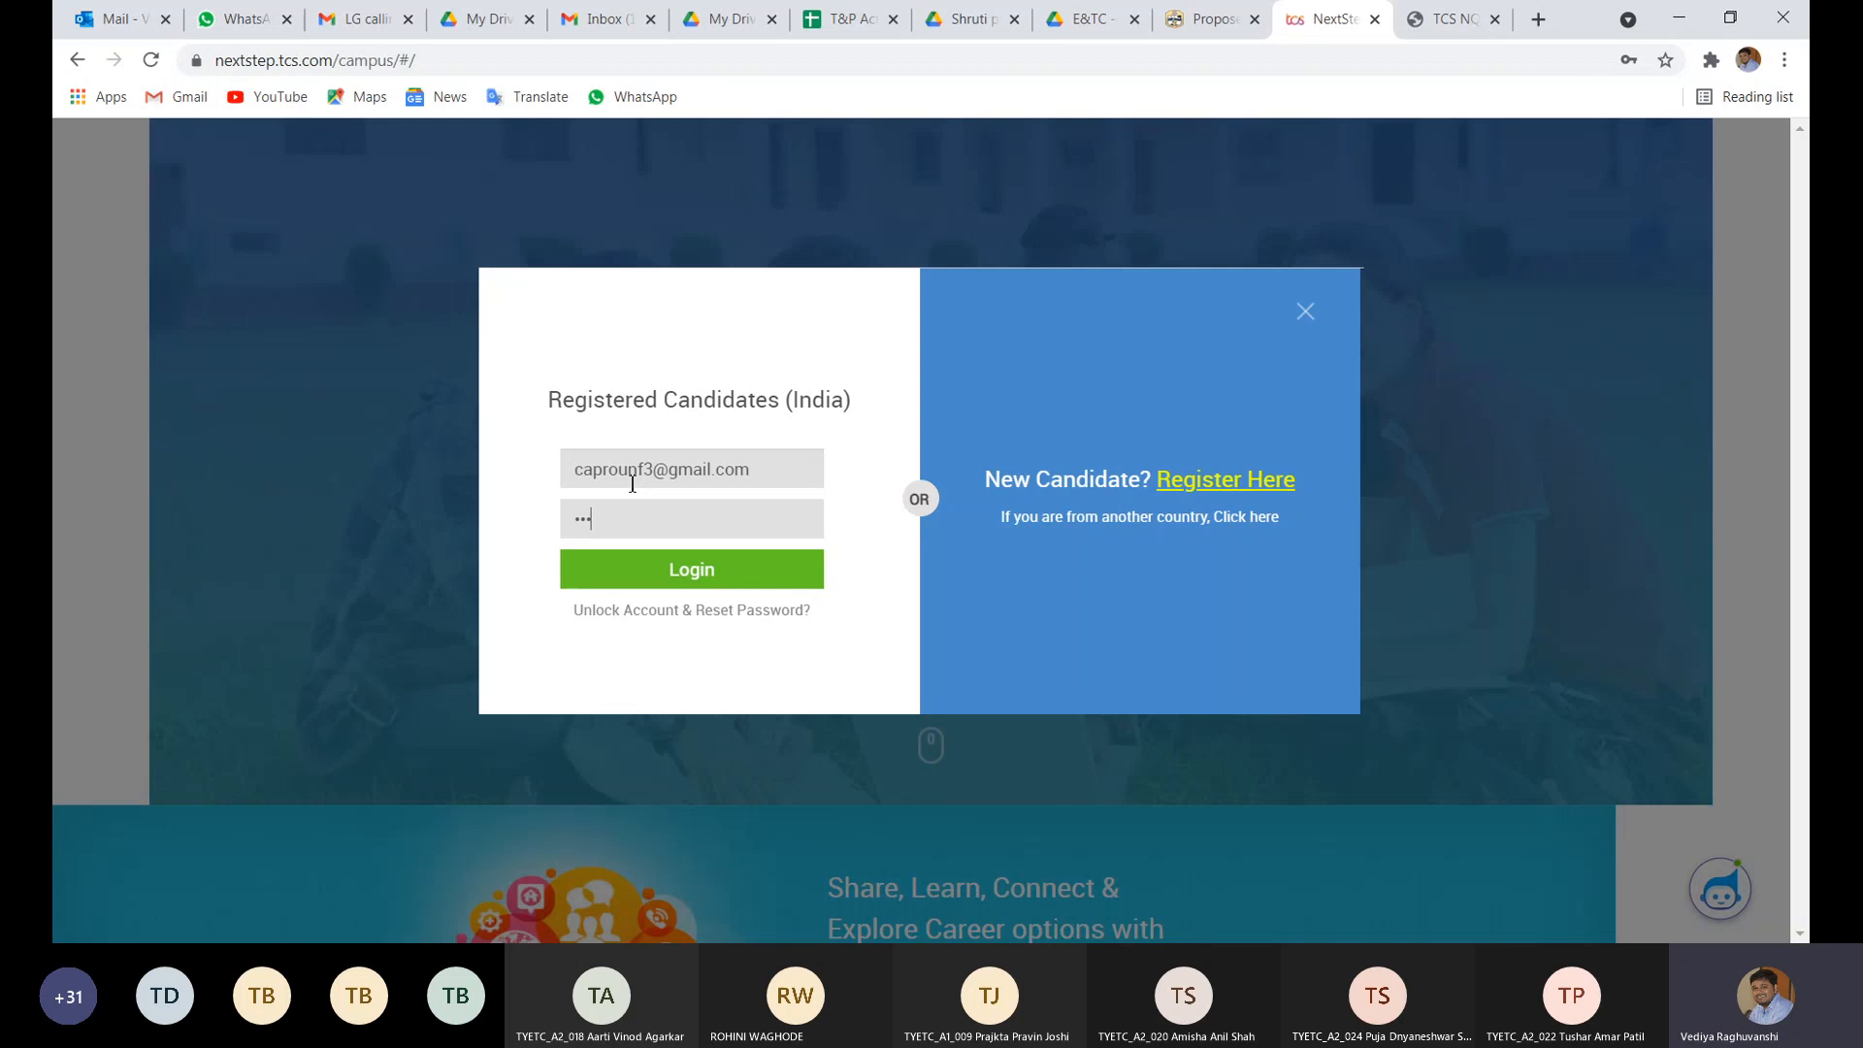
type("******")
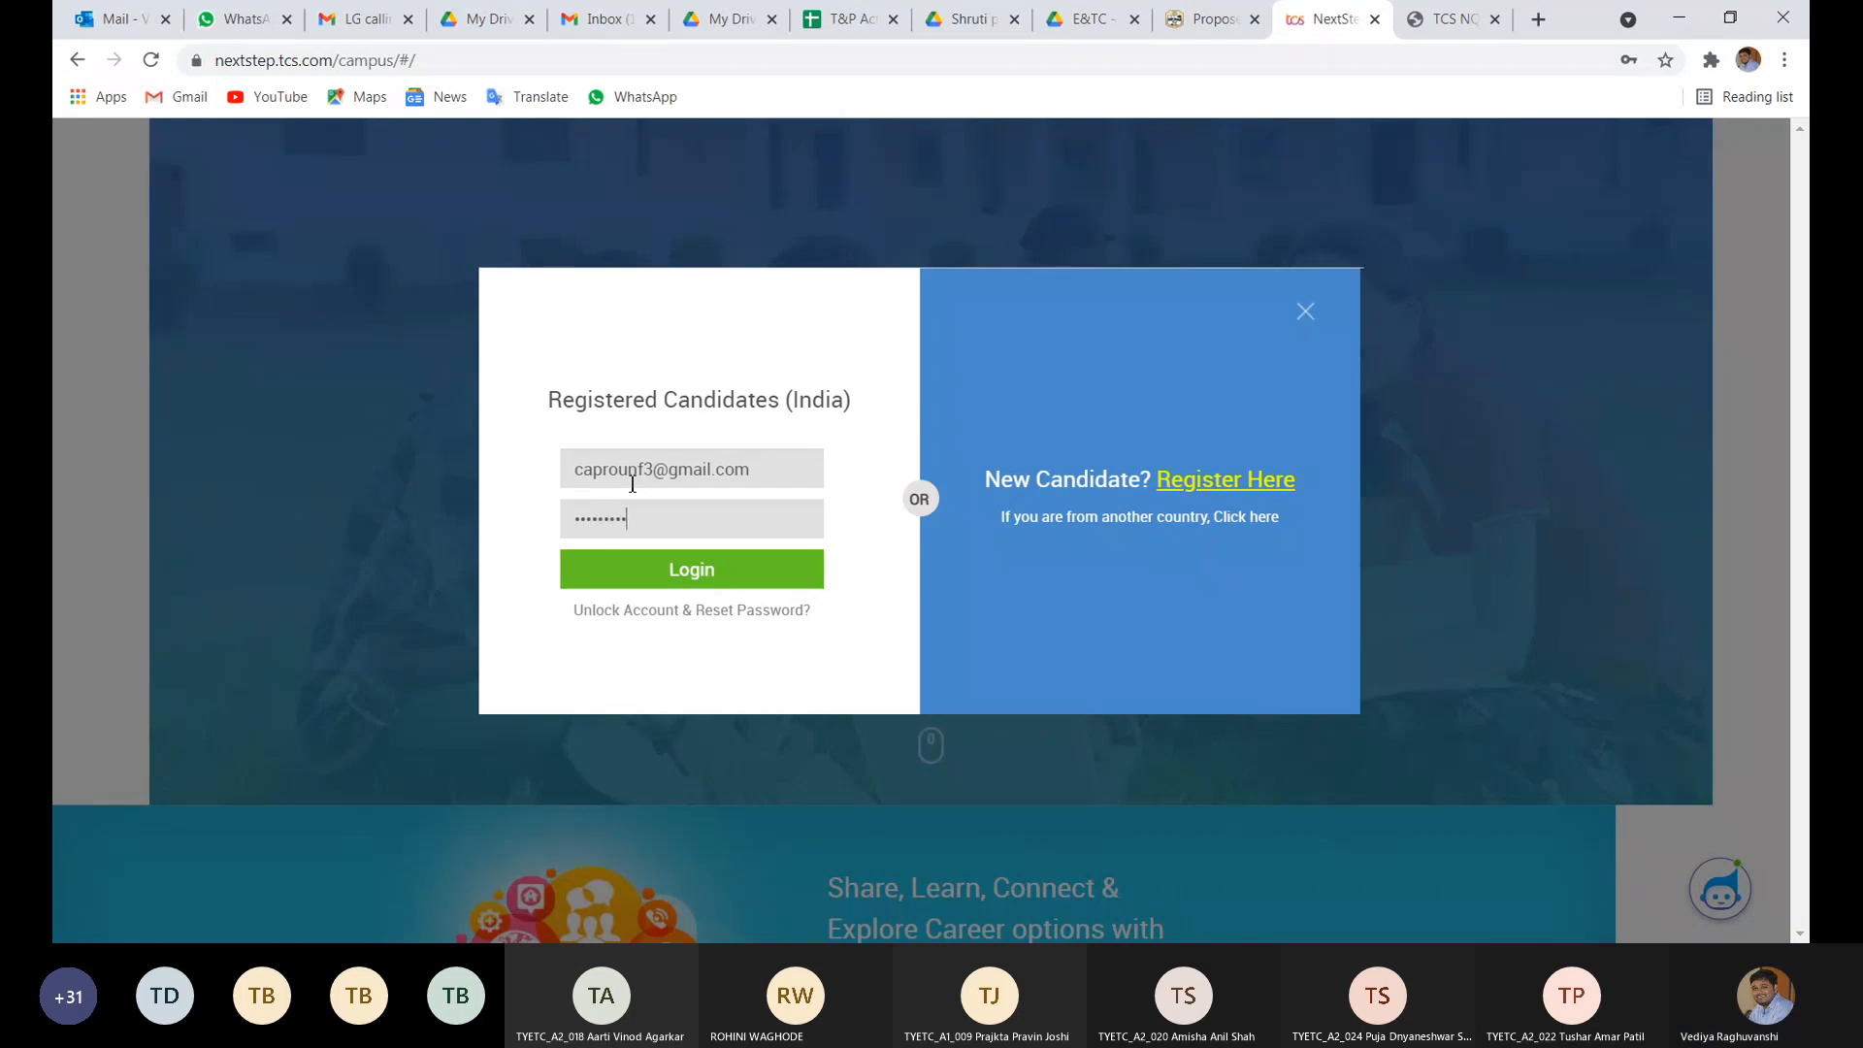
key("Return")
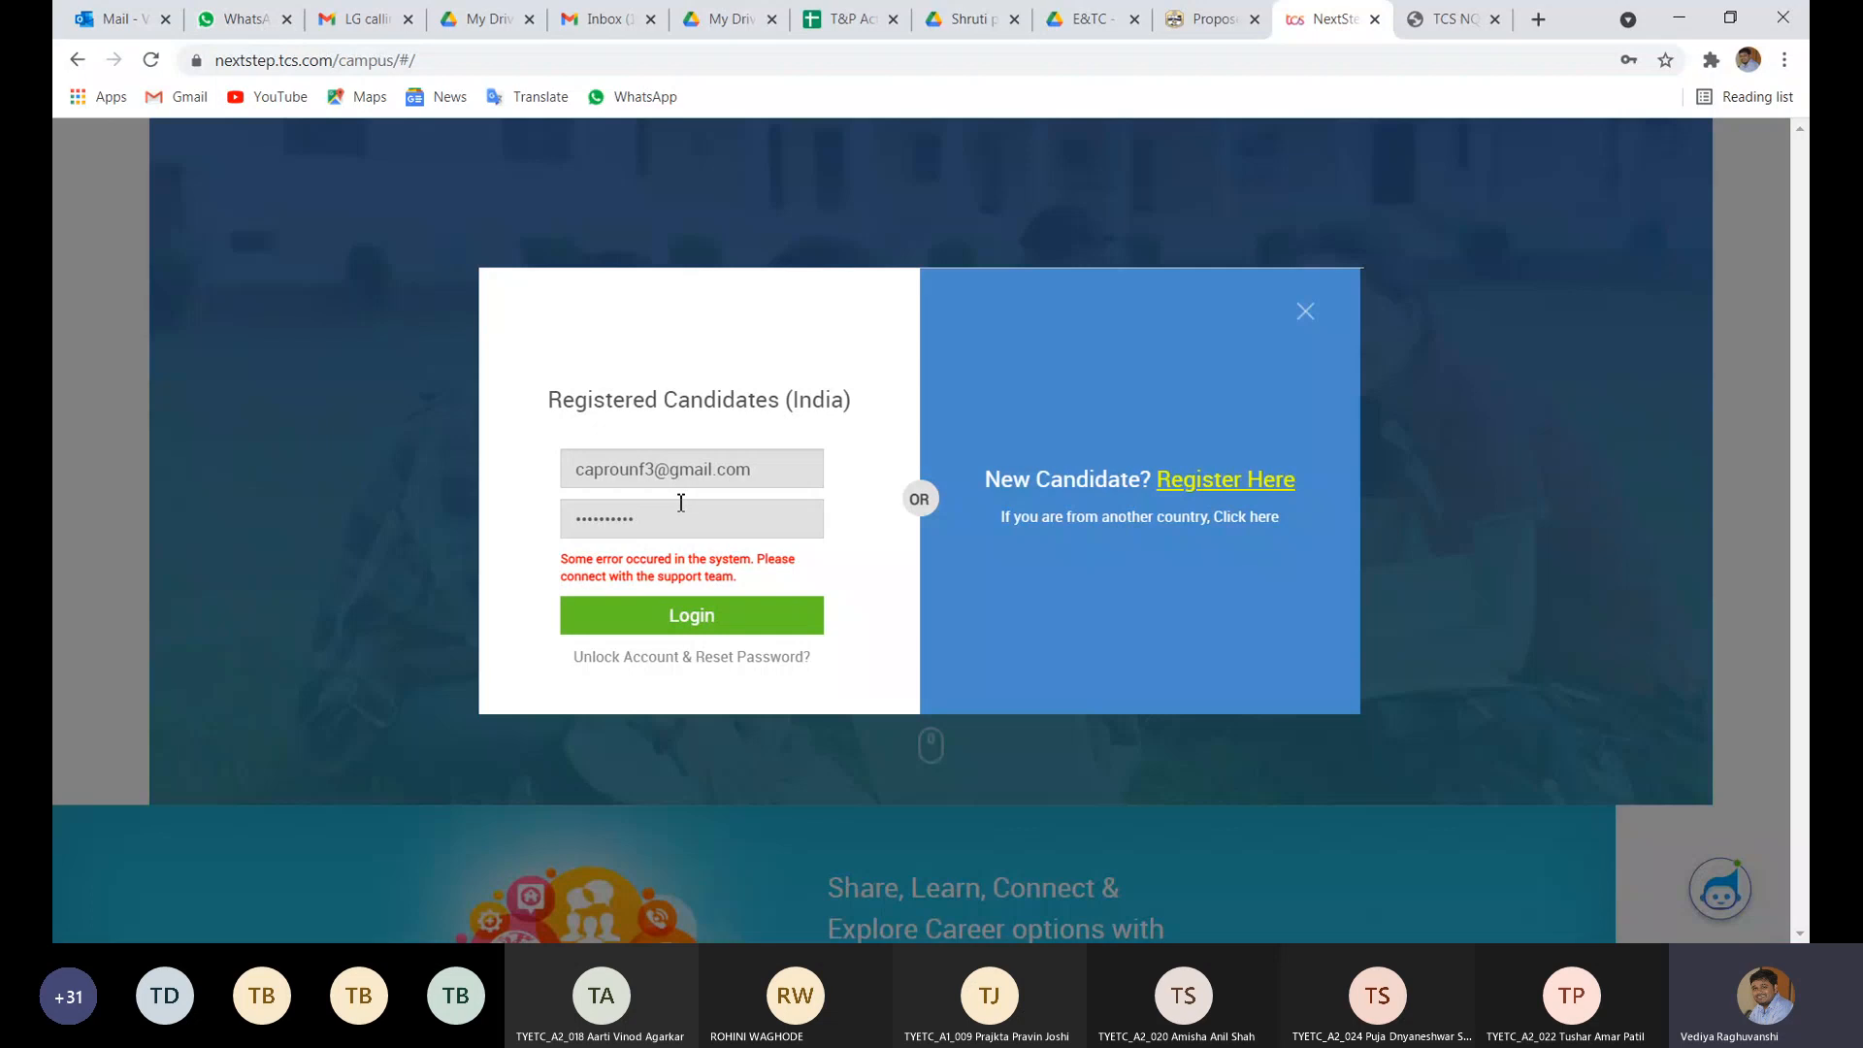
key("BackSpace")
type("d")
double_click(649, 520)
key("BackSpace")
type("••••••••••")
left_click(652, 629)
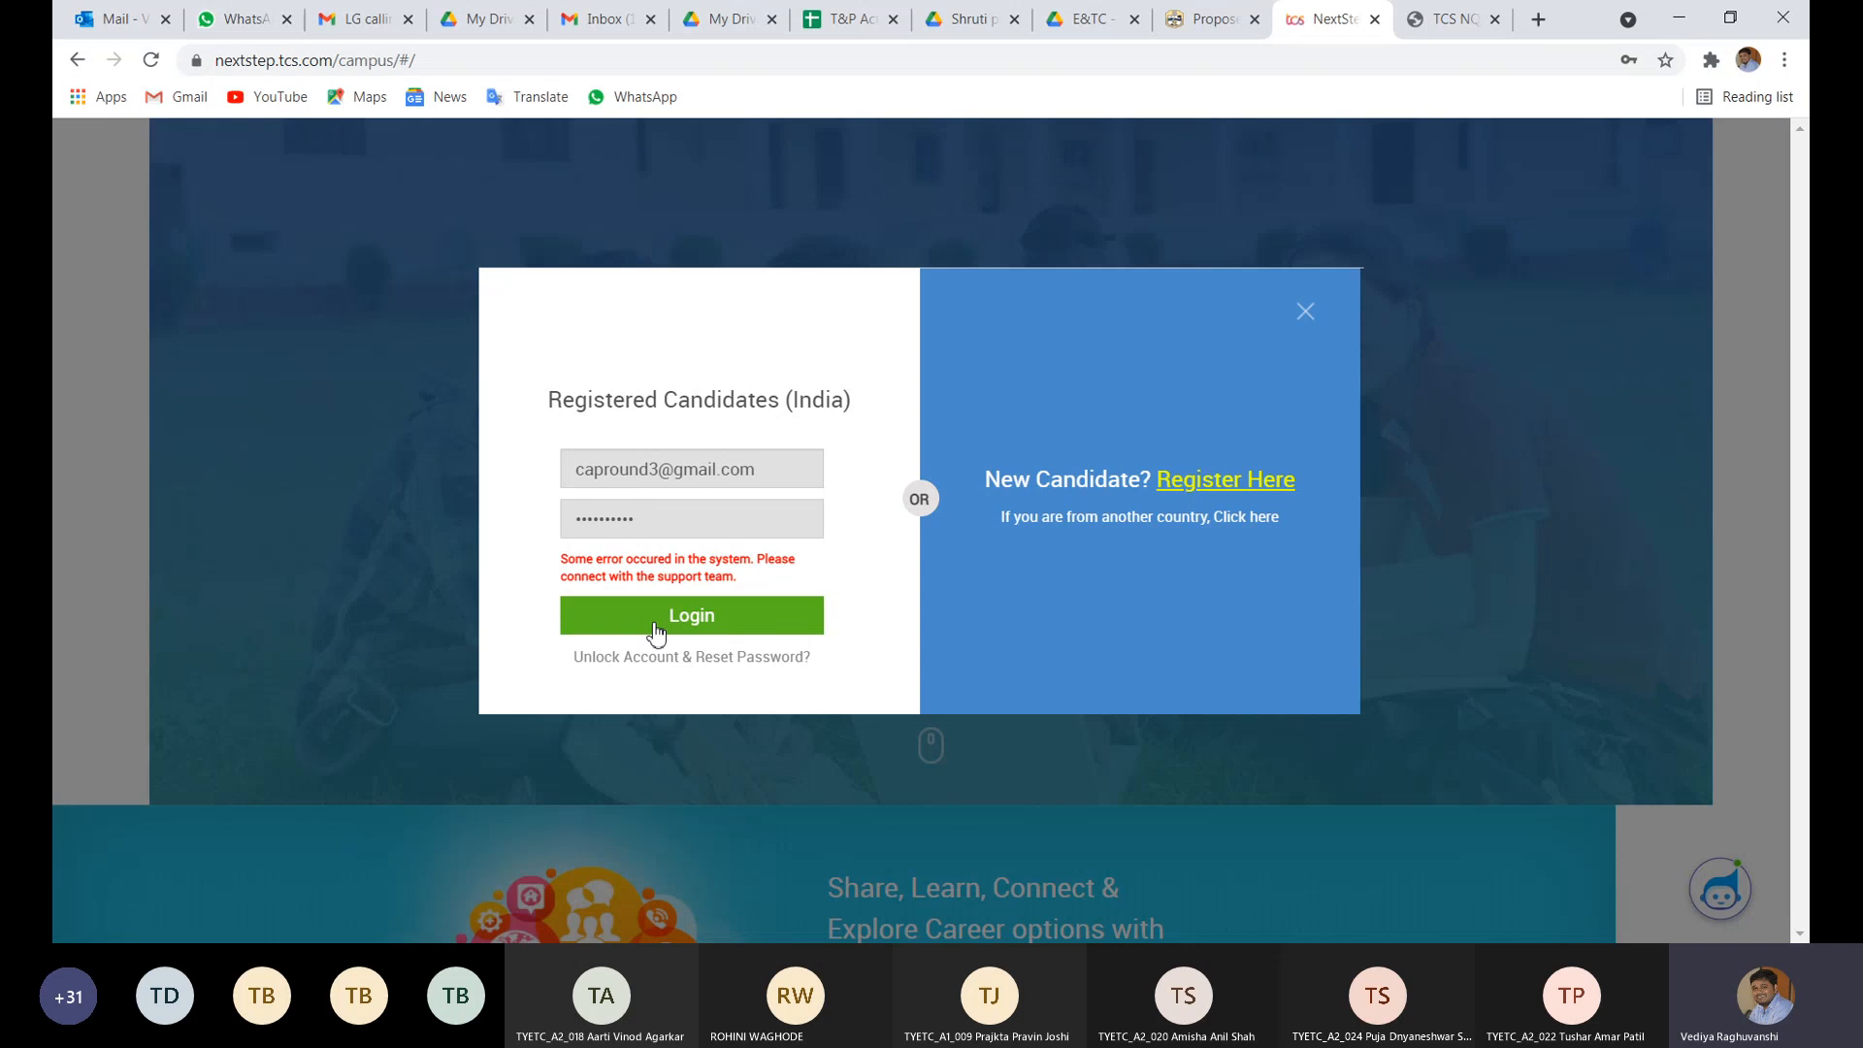
left_click(656, 630)
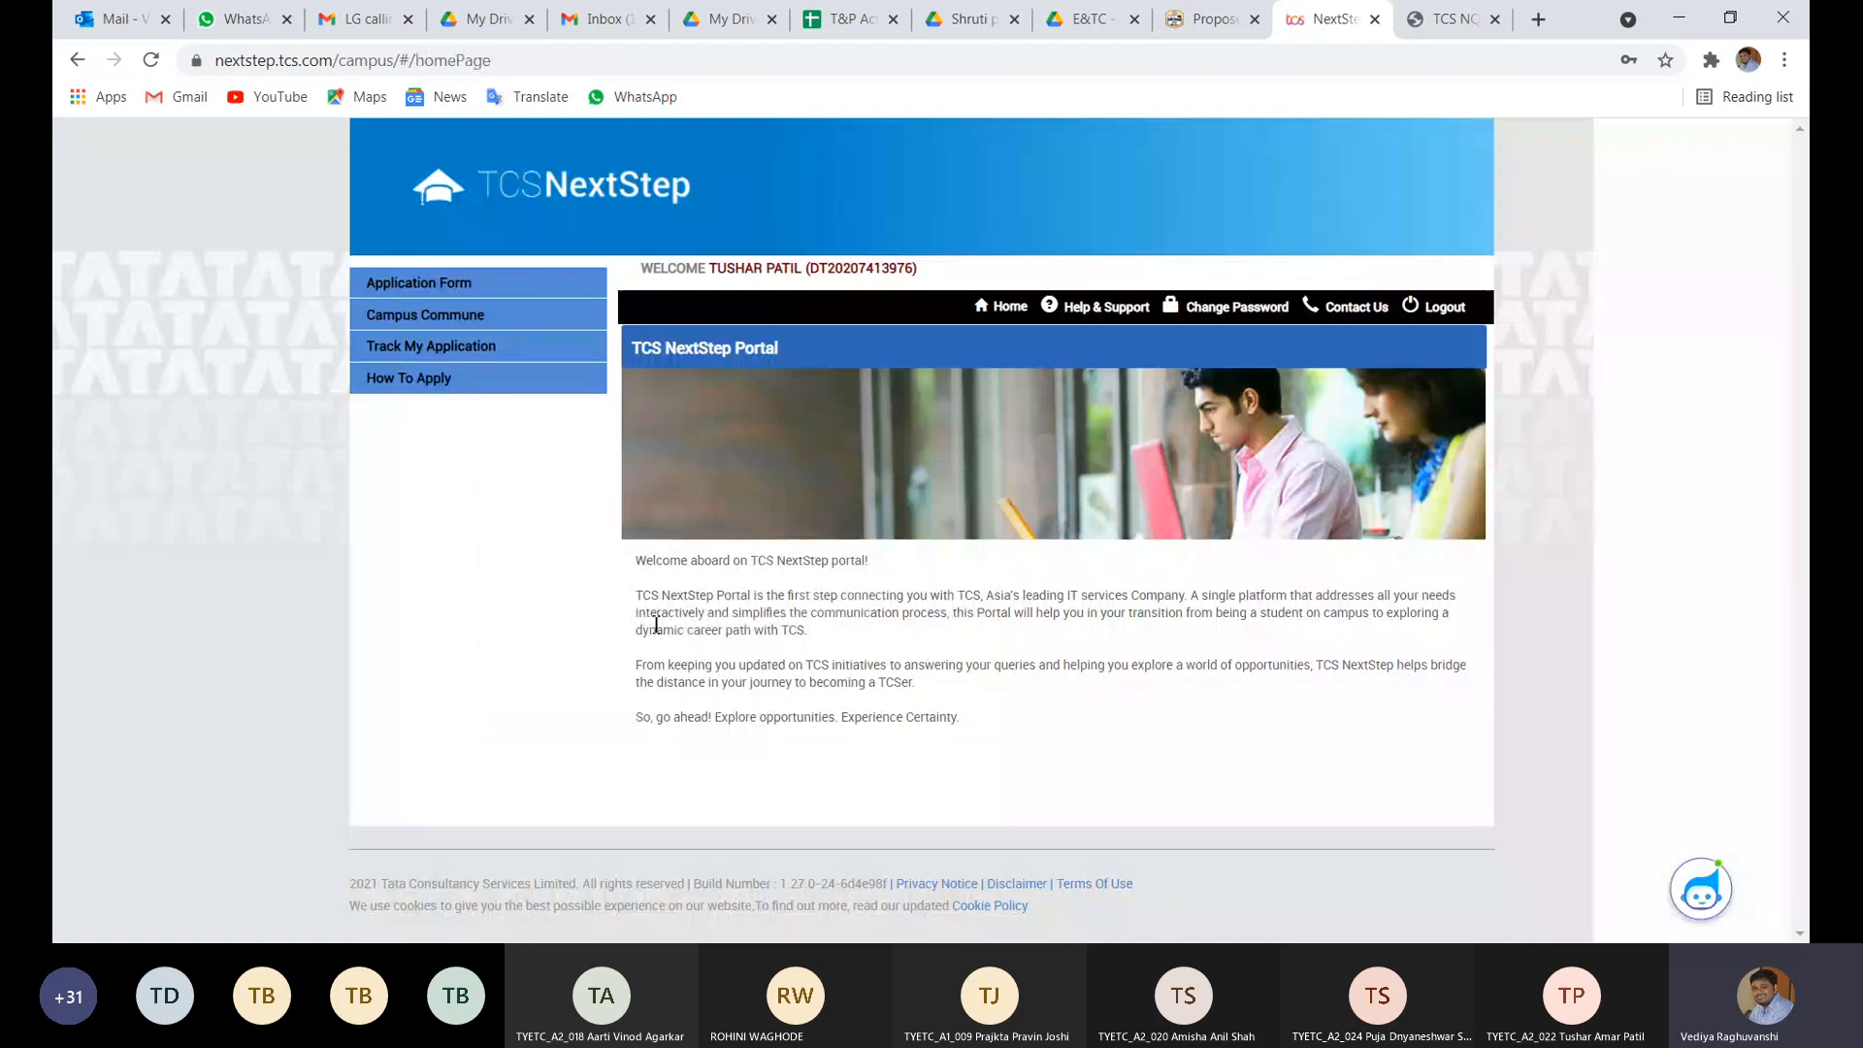
- Open the Application Form from the left menu and start filling it in
left_click(421, 285)
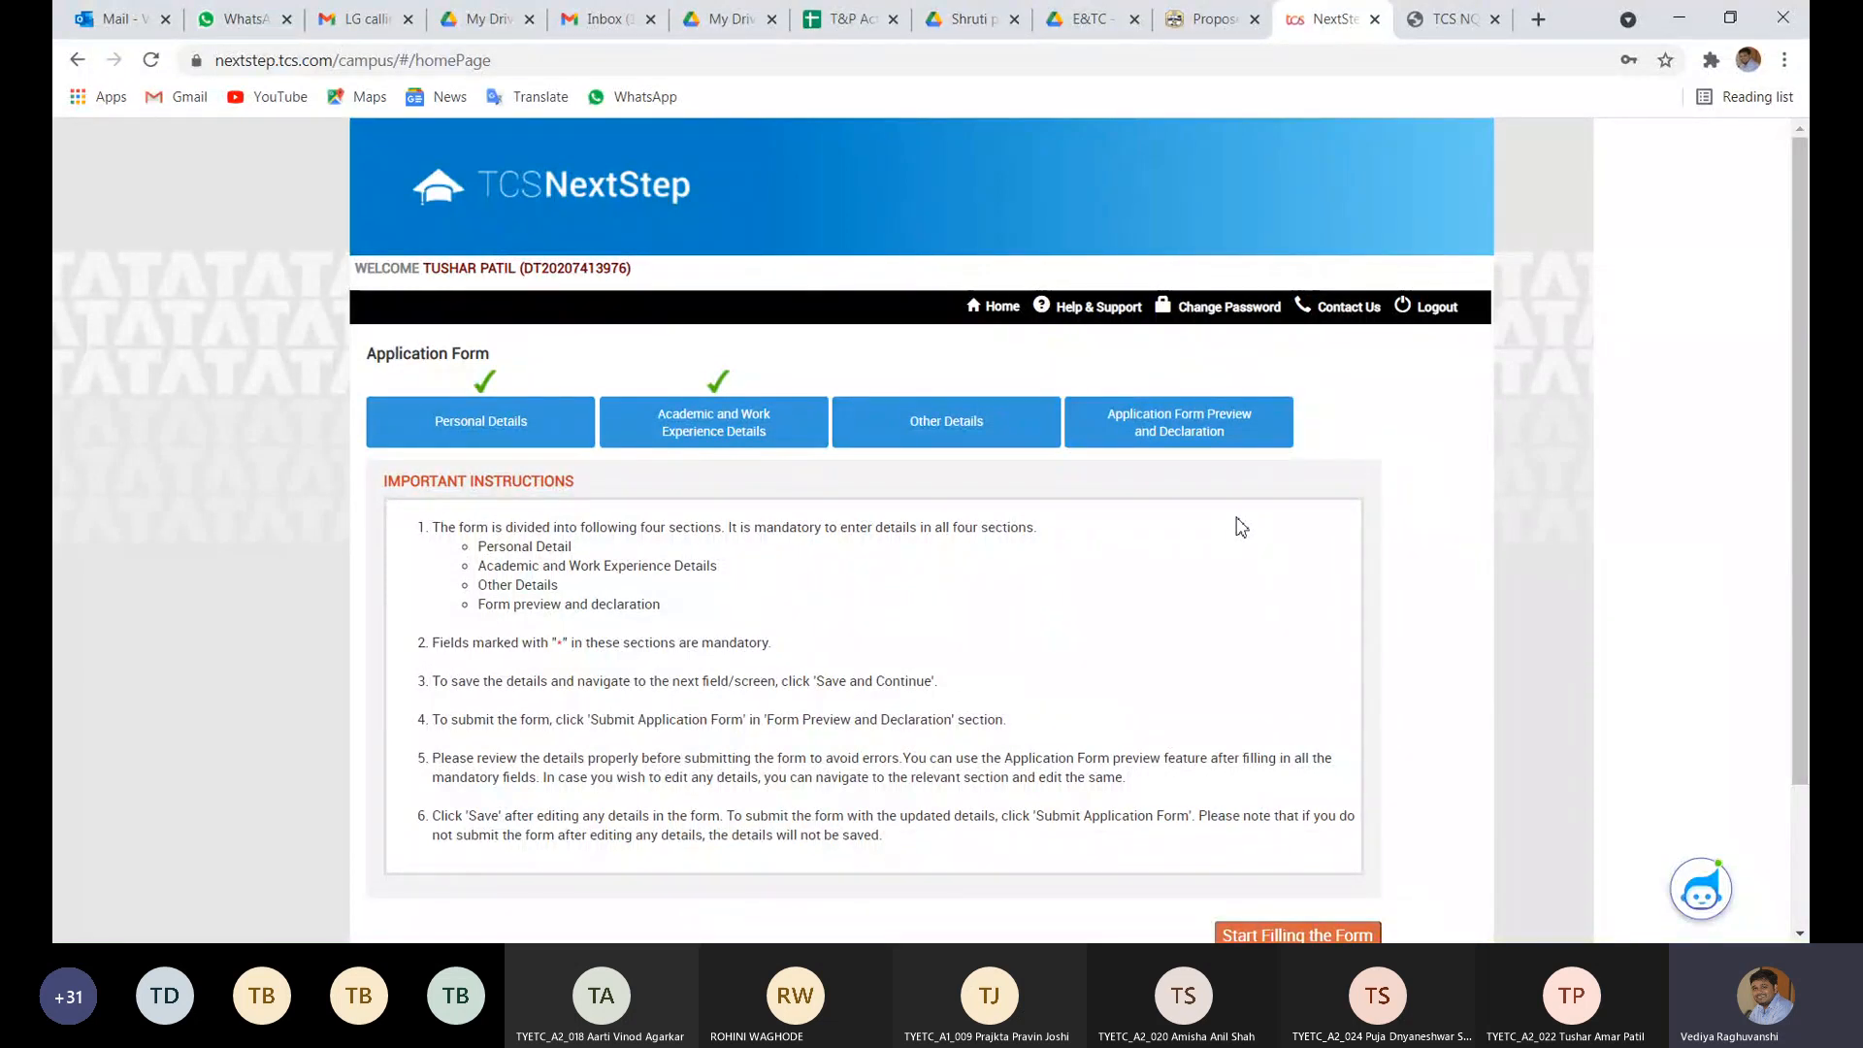
scroll(1241, 527, "down", 2)
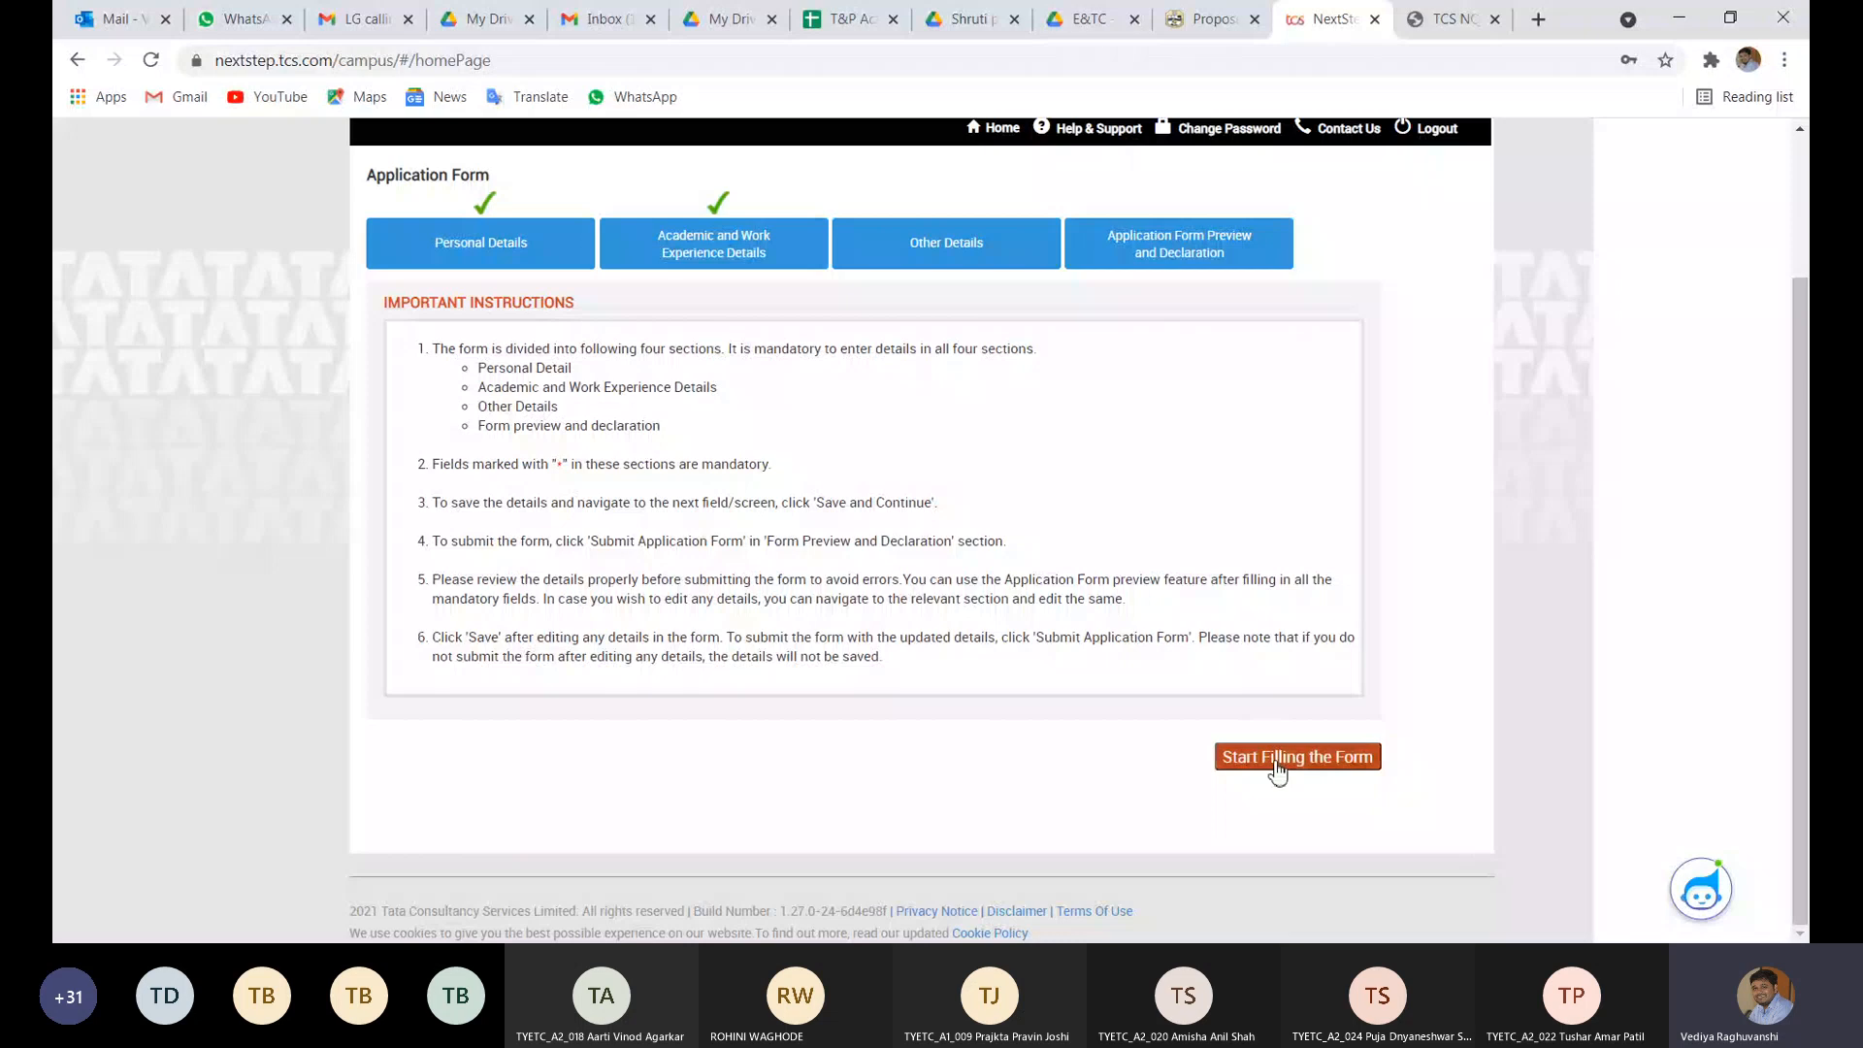
left_click(1277, 758)
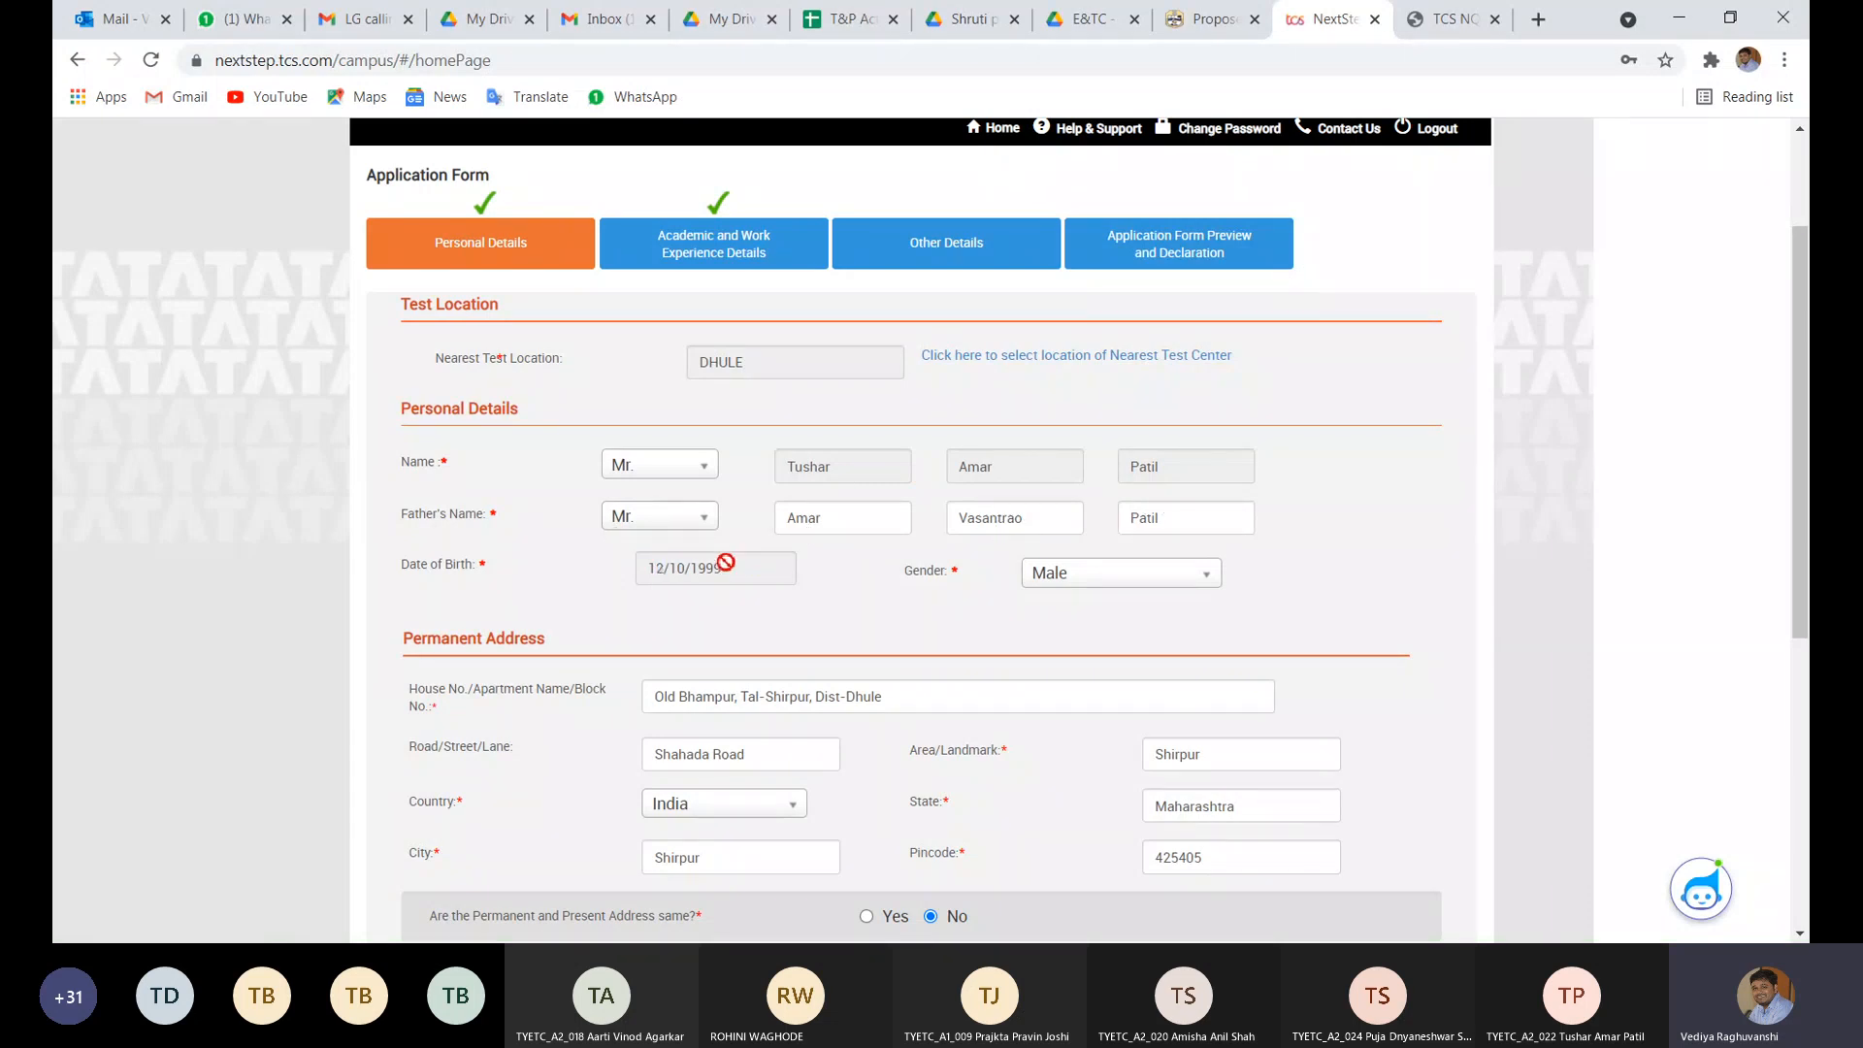
- Scroll to the end of Personal Details and save them to continue to the academic step
scroll(1081, 582, "down", 3)
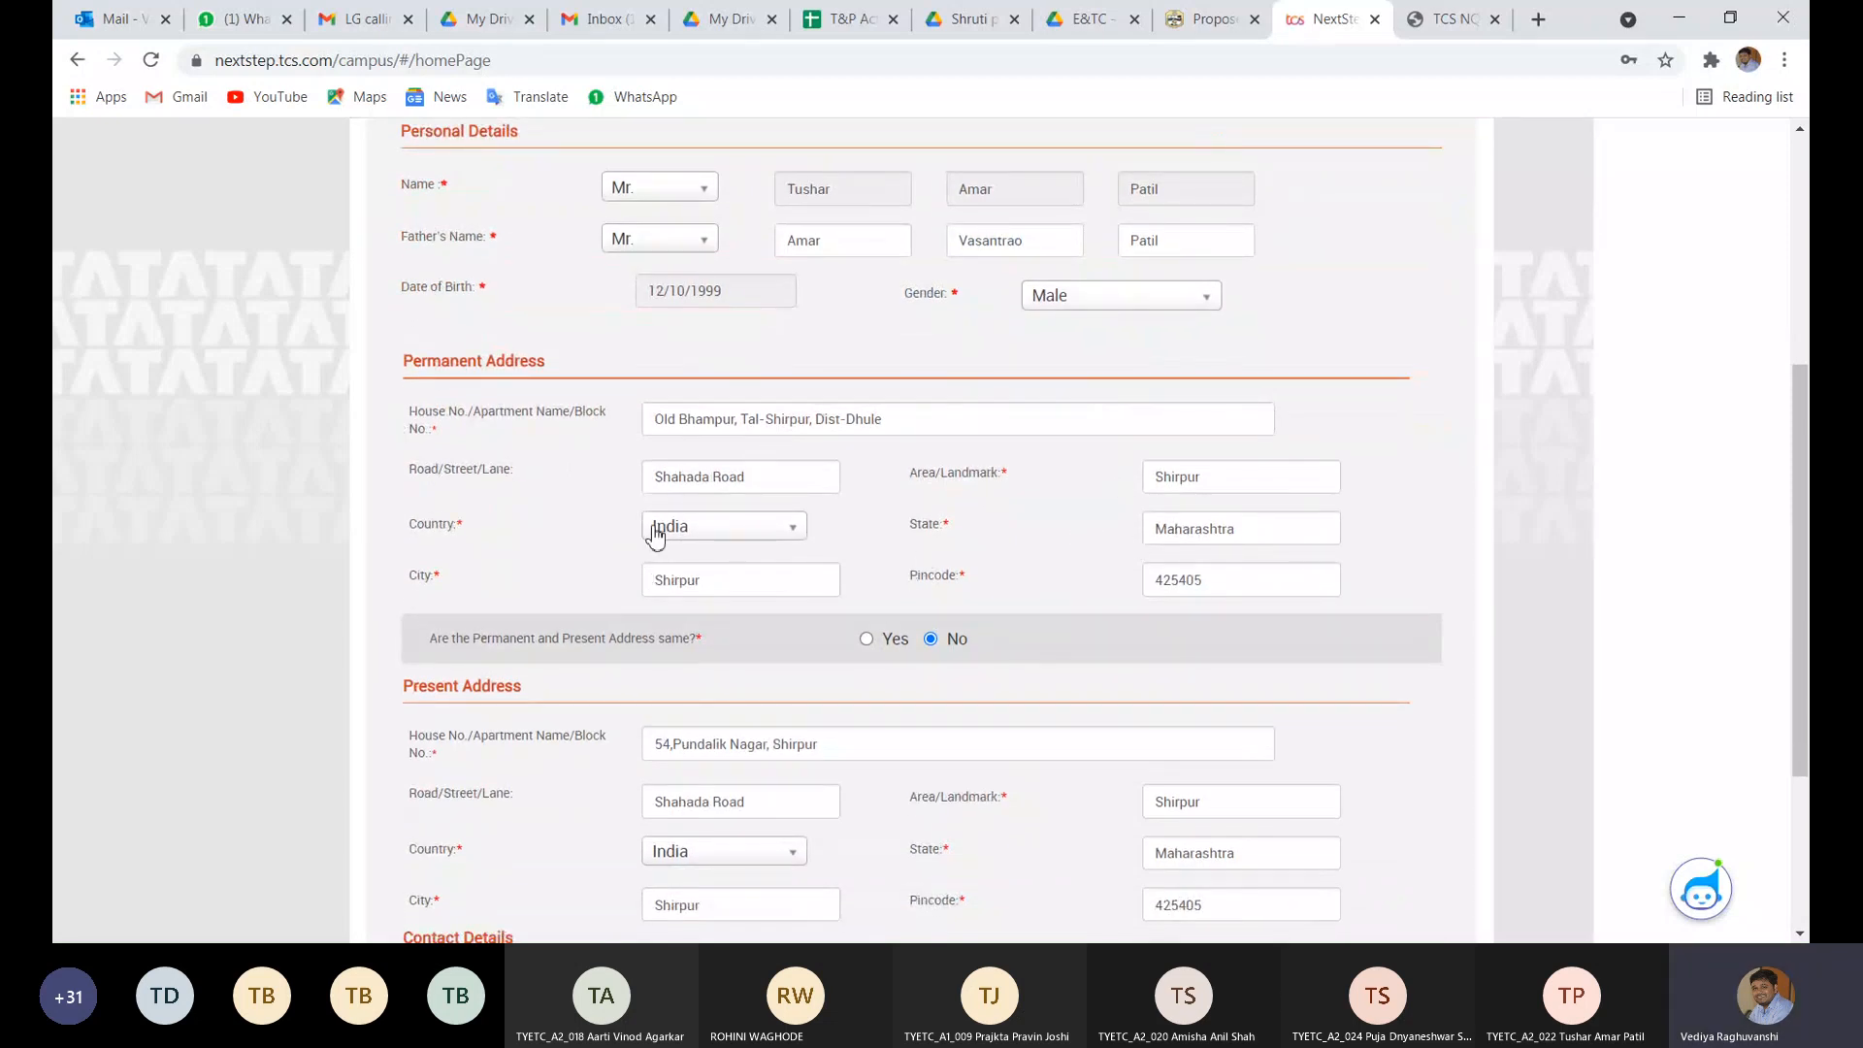
scroll(653, 528, "down", 1)
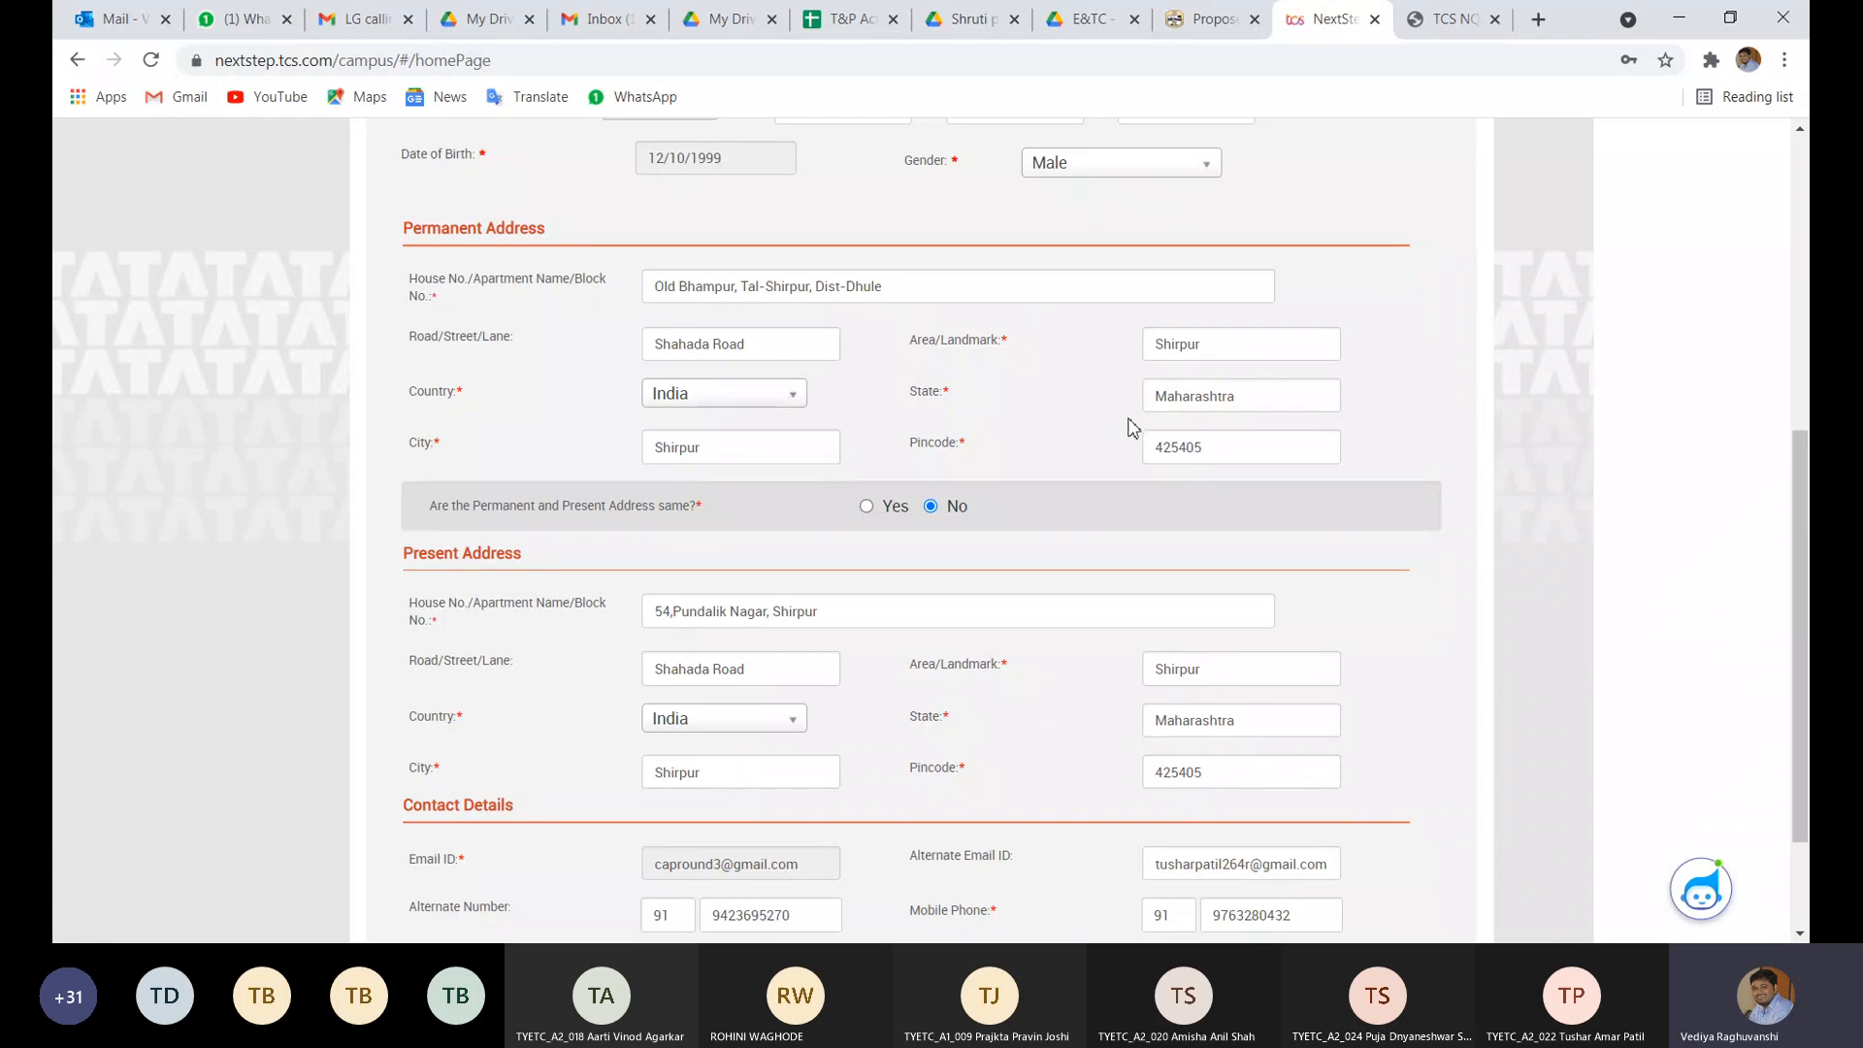
scroll(1099, 728, "down", 2)
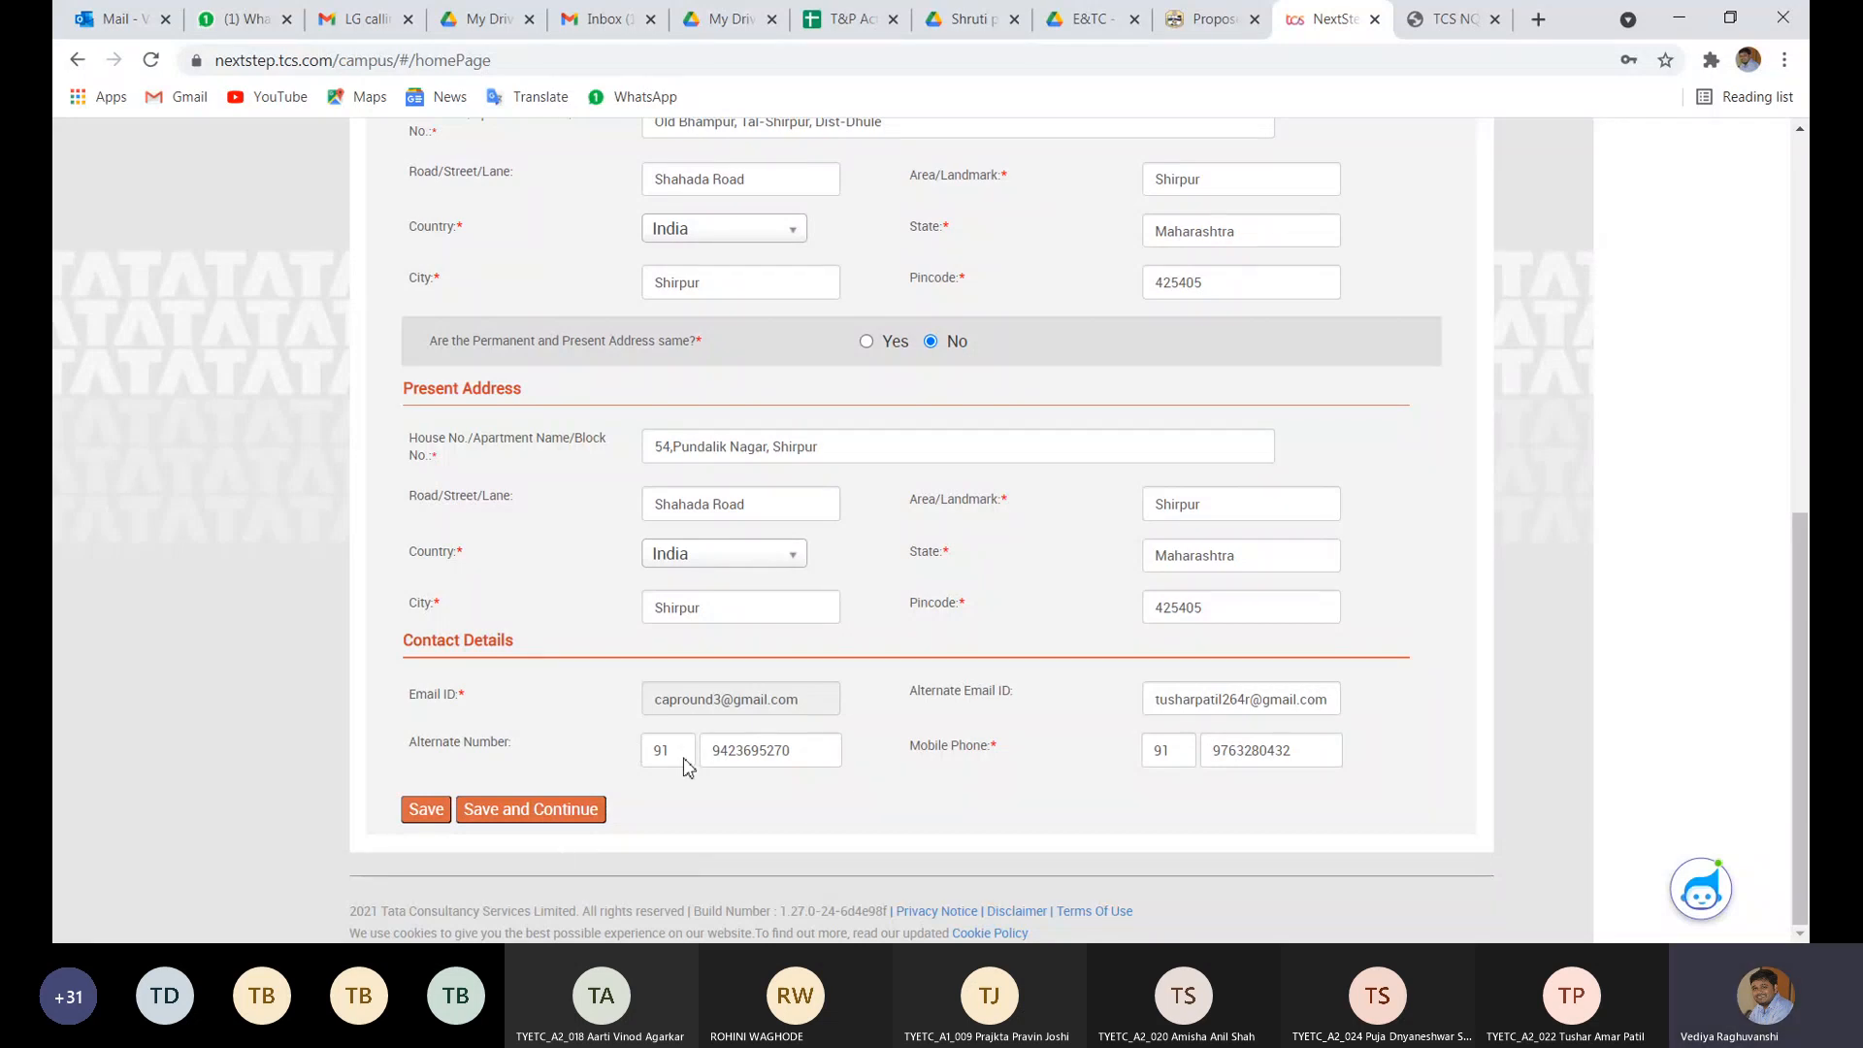
left_click(556, 811)
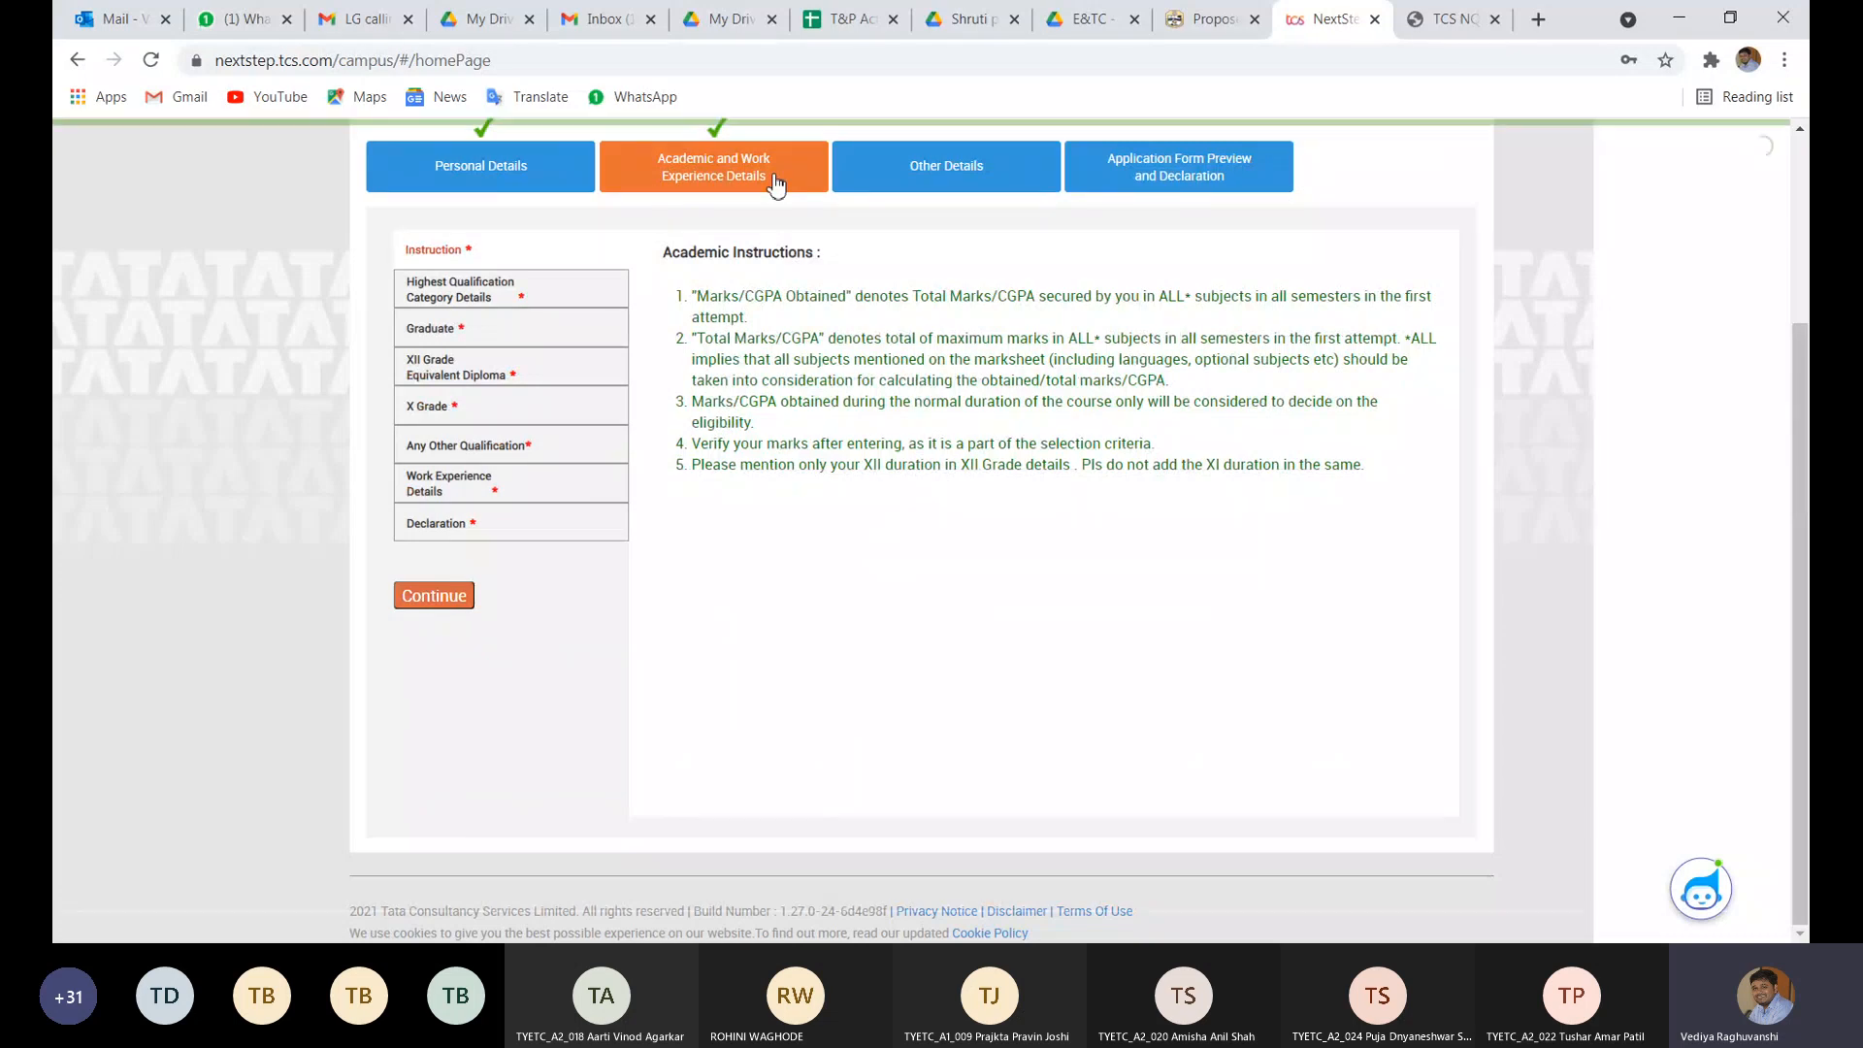
- Set the institute to R.C.Patel Institute Of Technology, Shirpur by searching 'R.C'
left_click(475, 294)
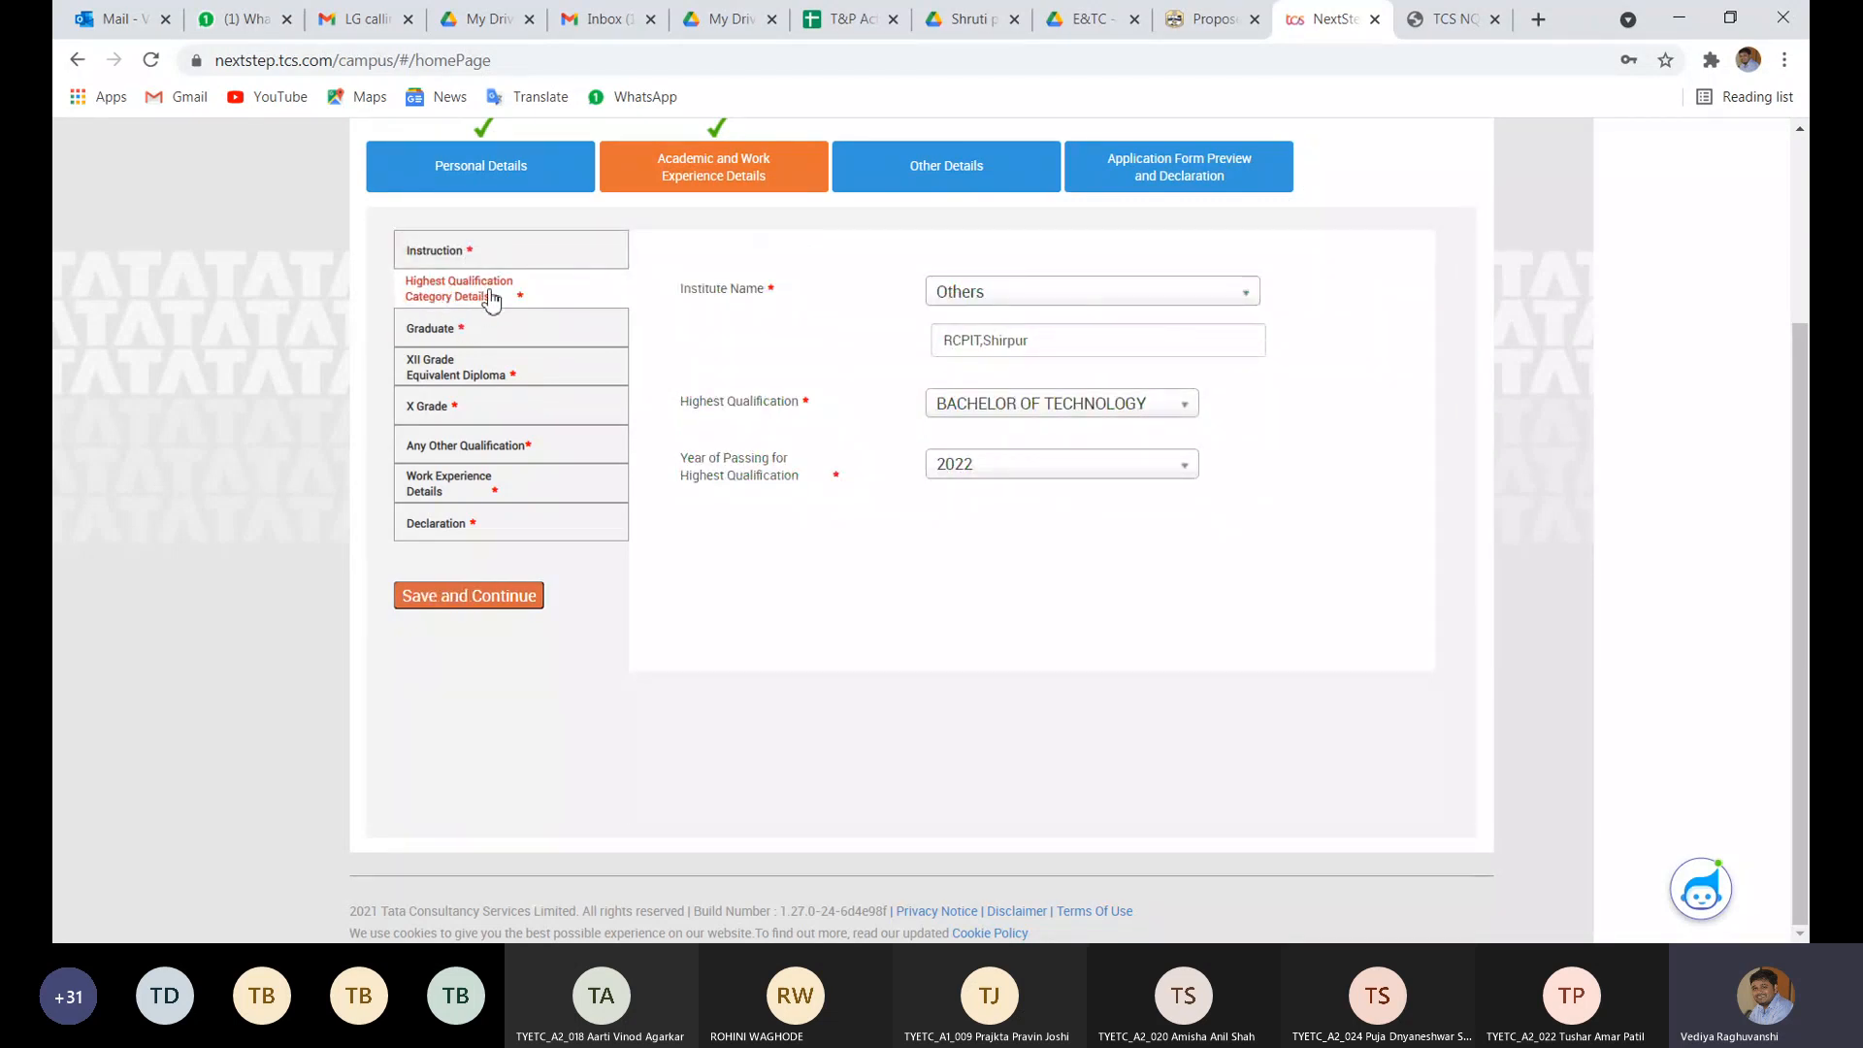
left_click(454, 254)
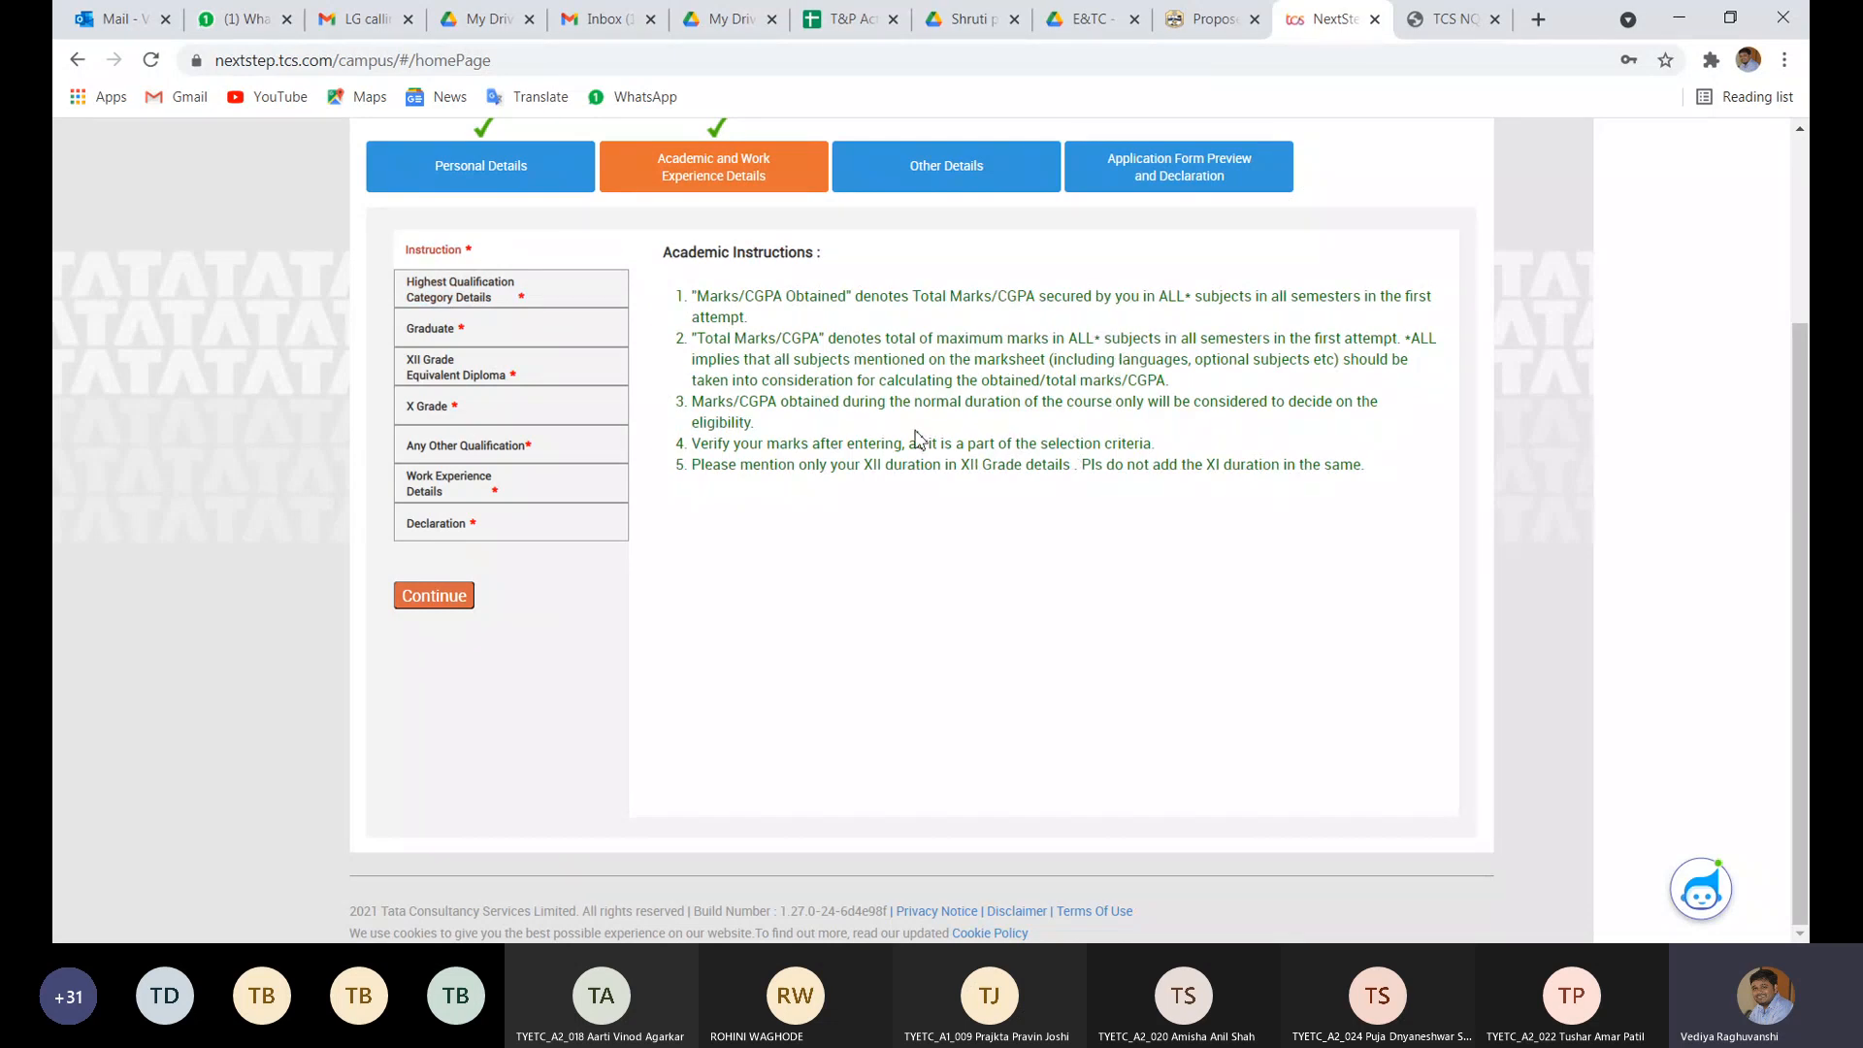
left_click(497, 305)
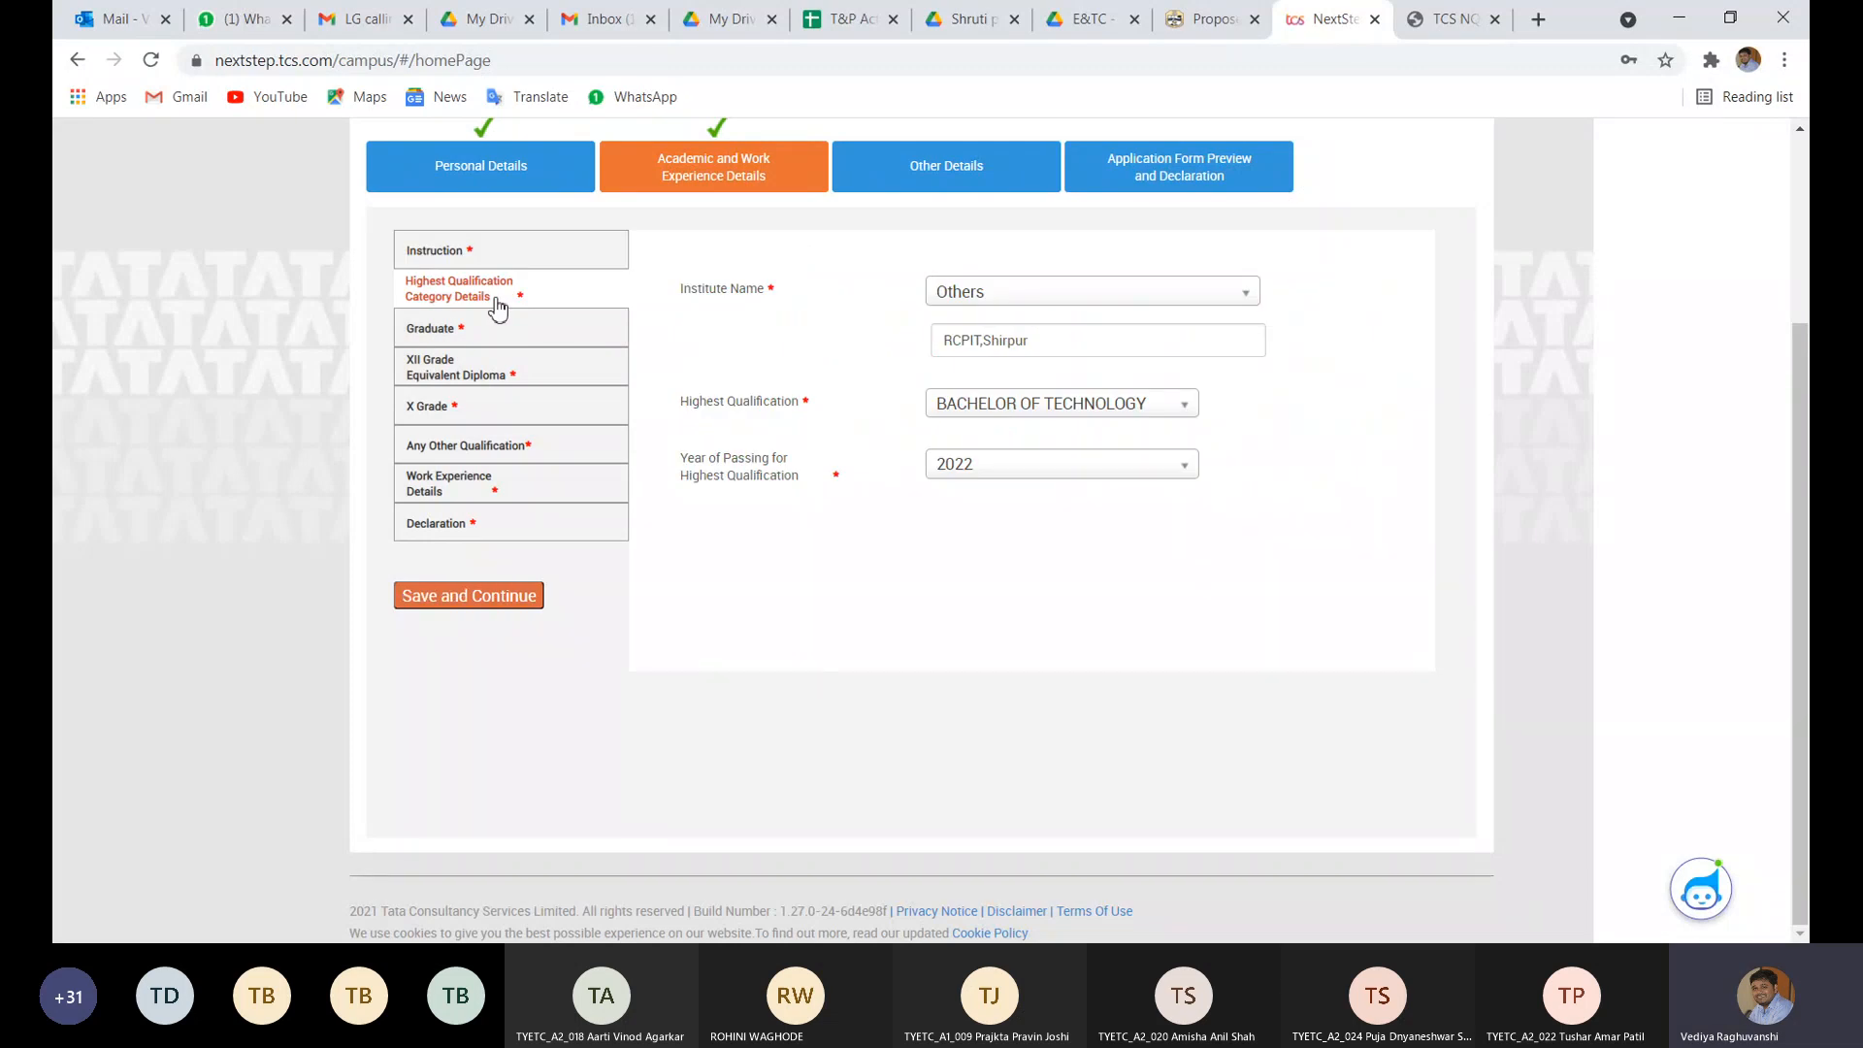
left_click(1001, 307)
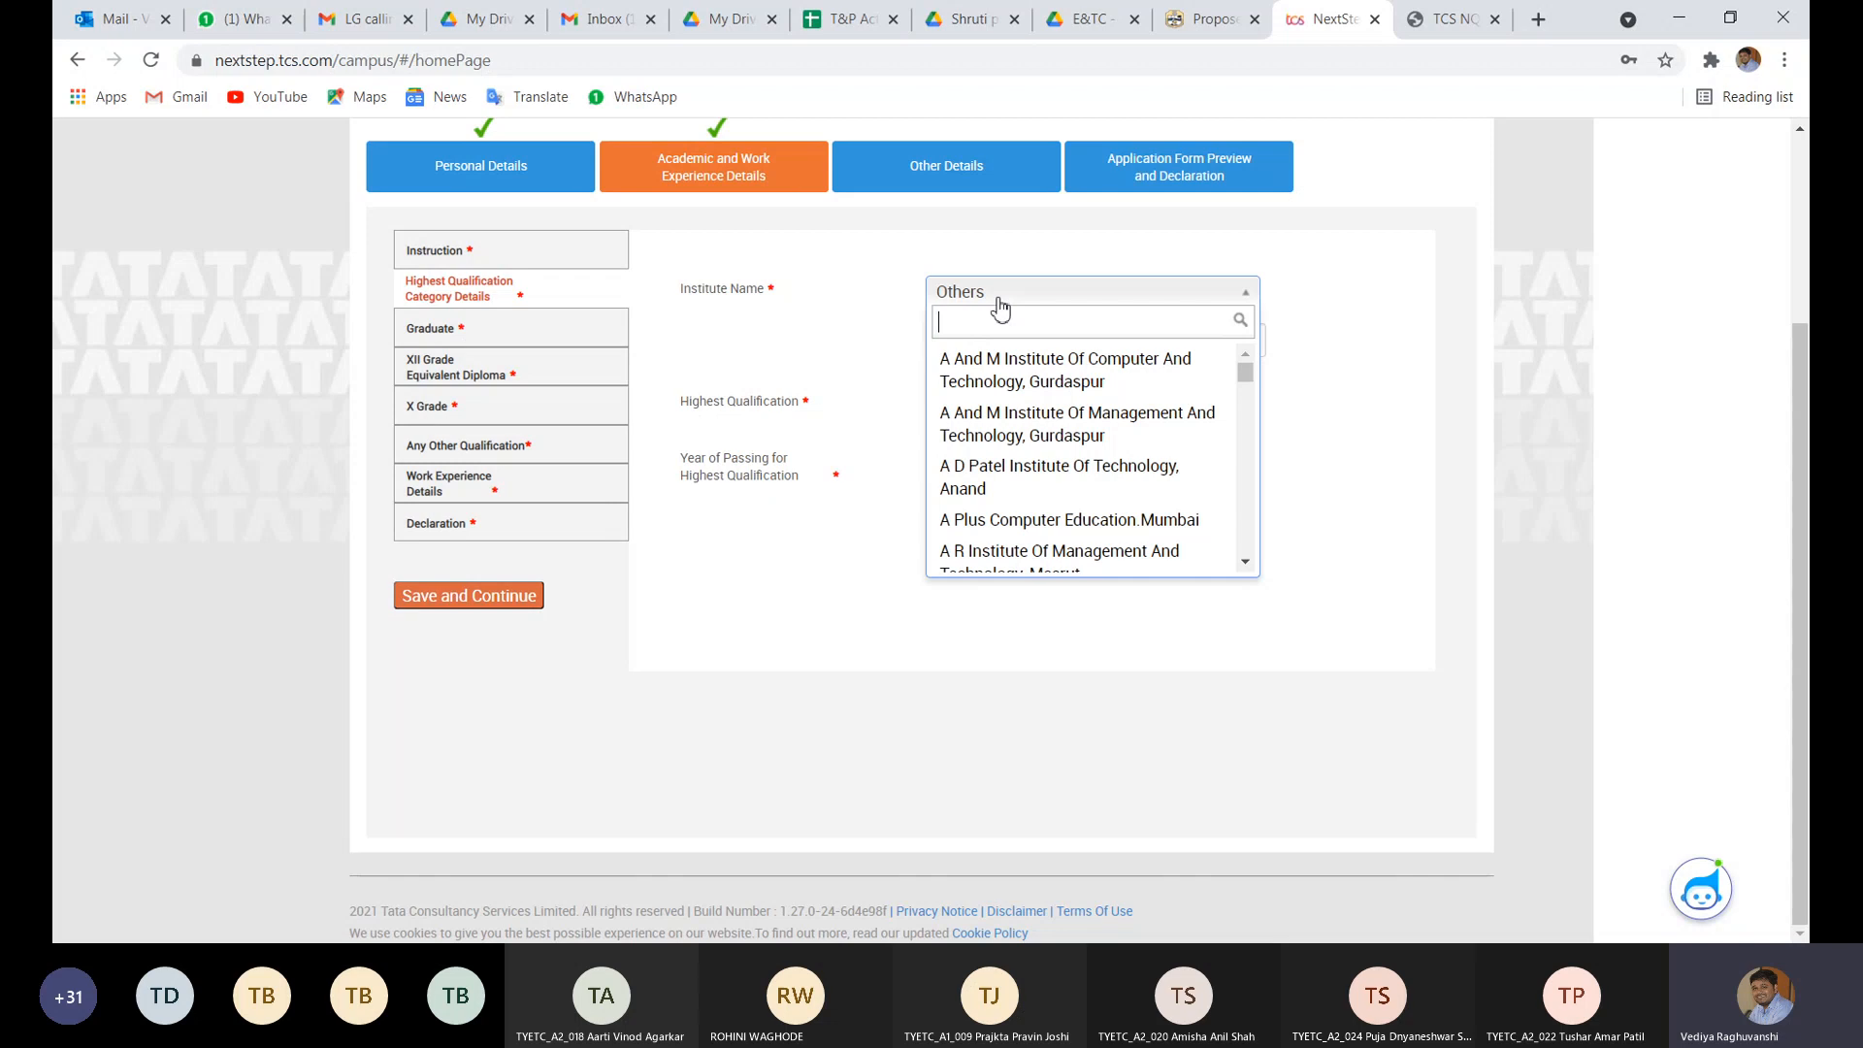
left_click(998, 299)
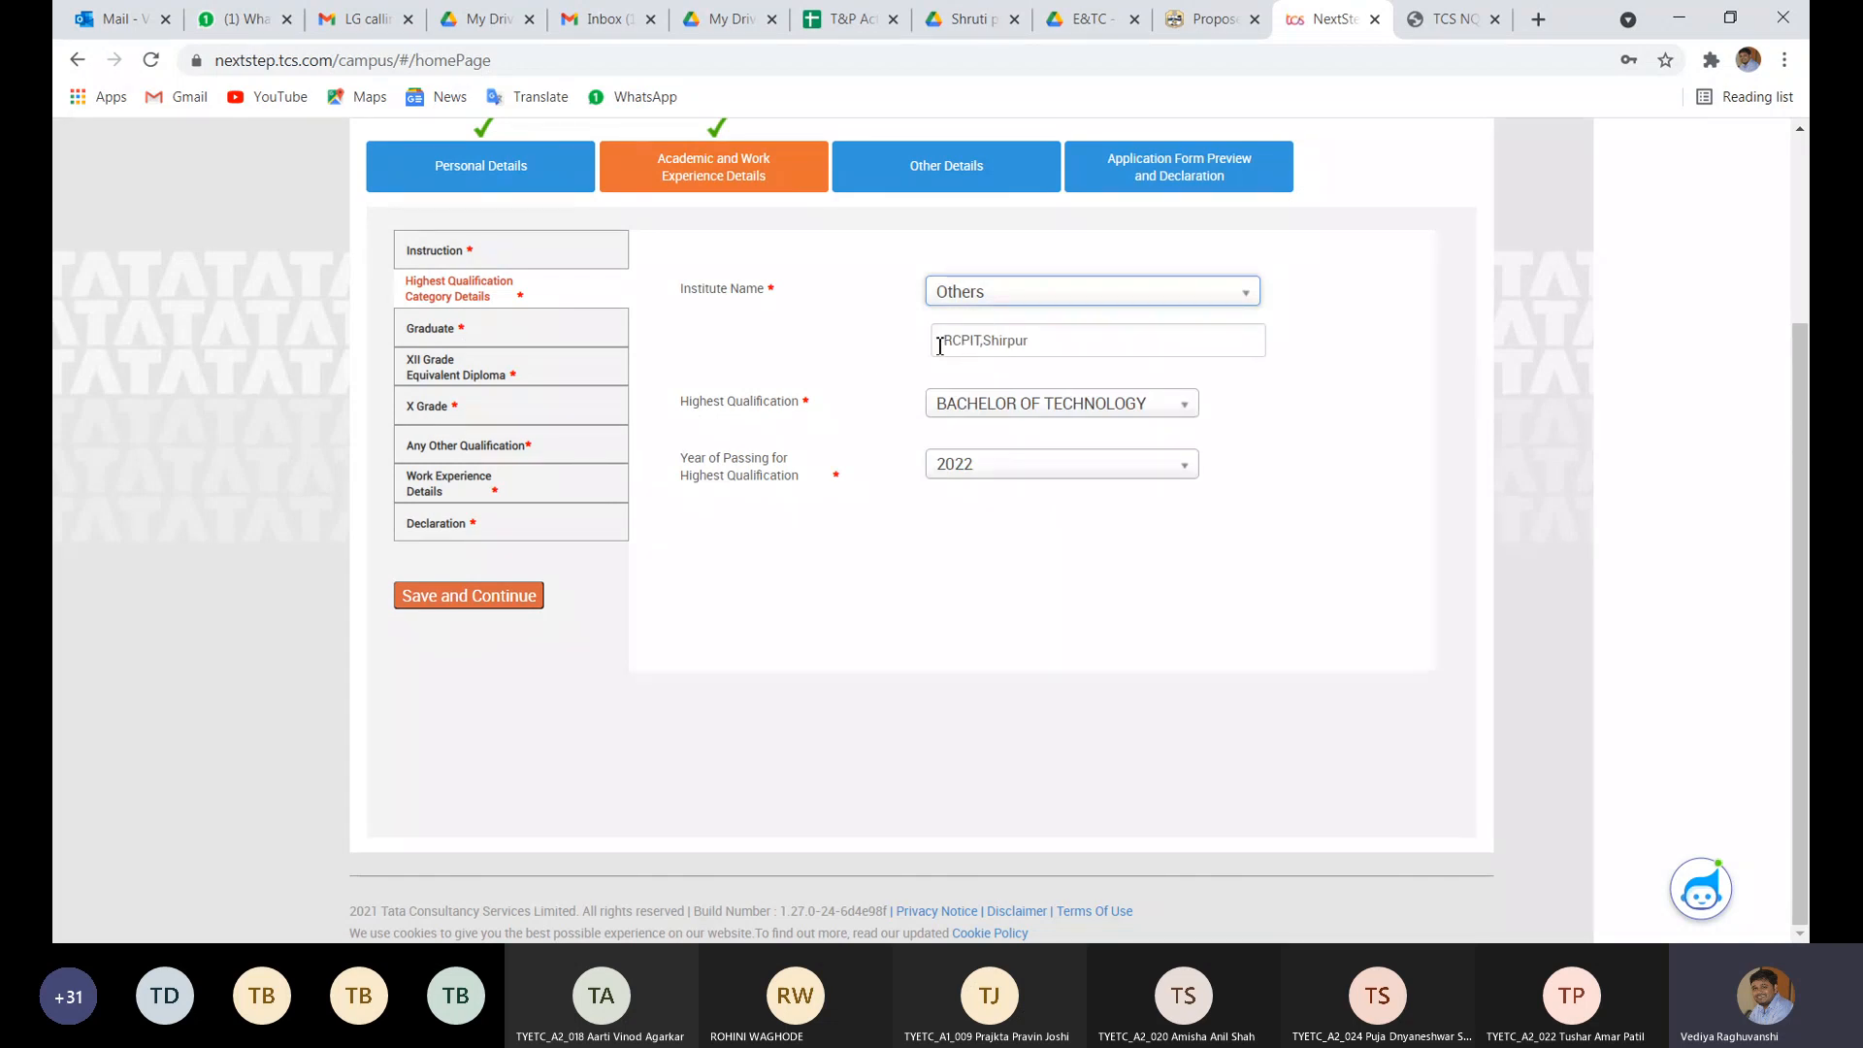
left_click(1036, 301)
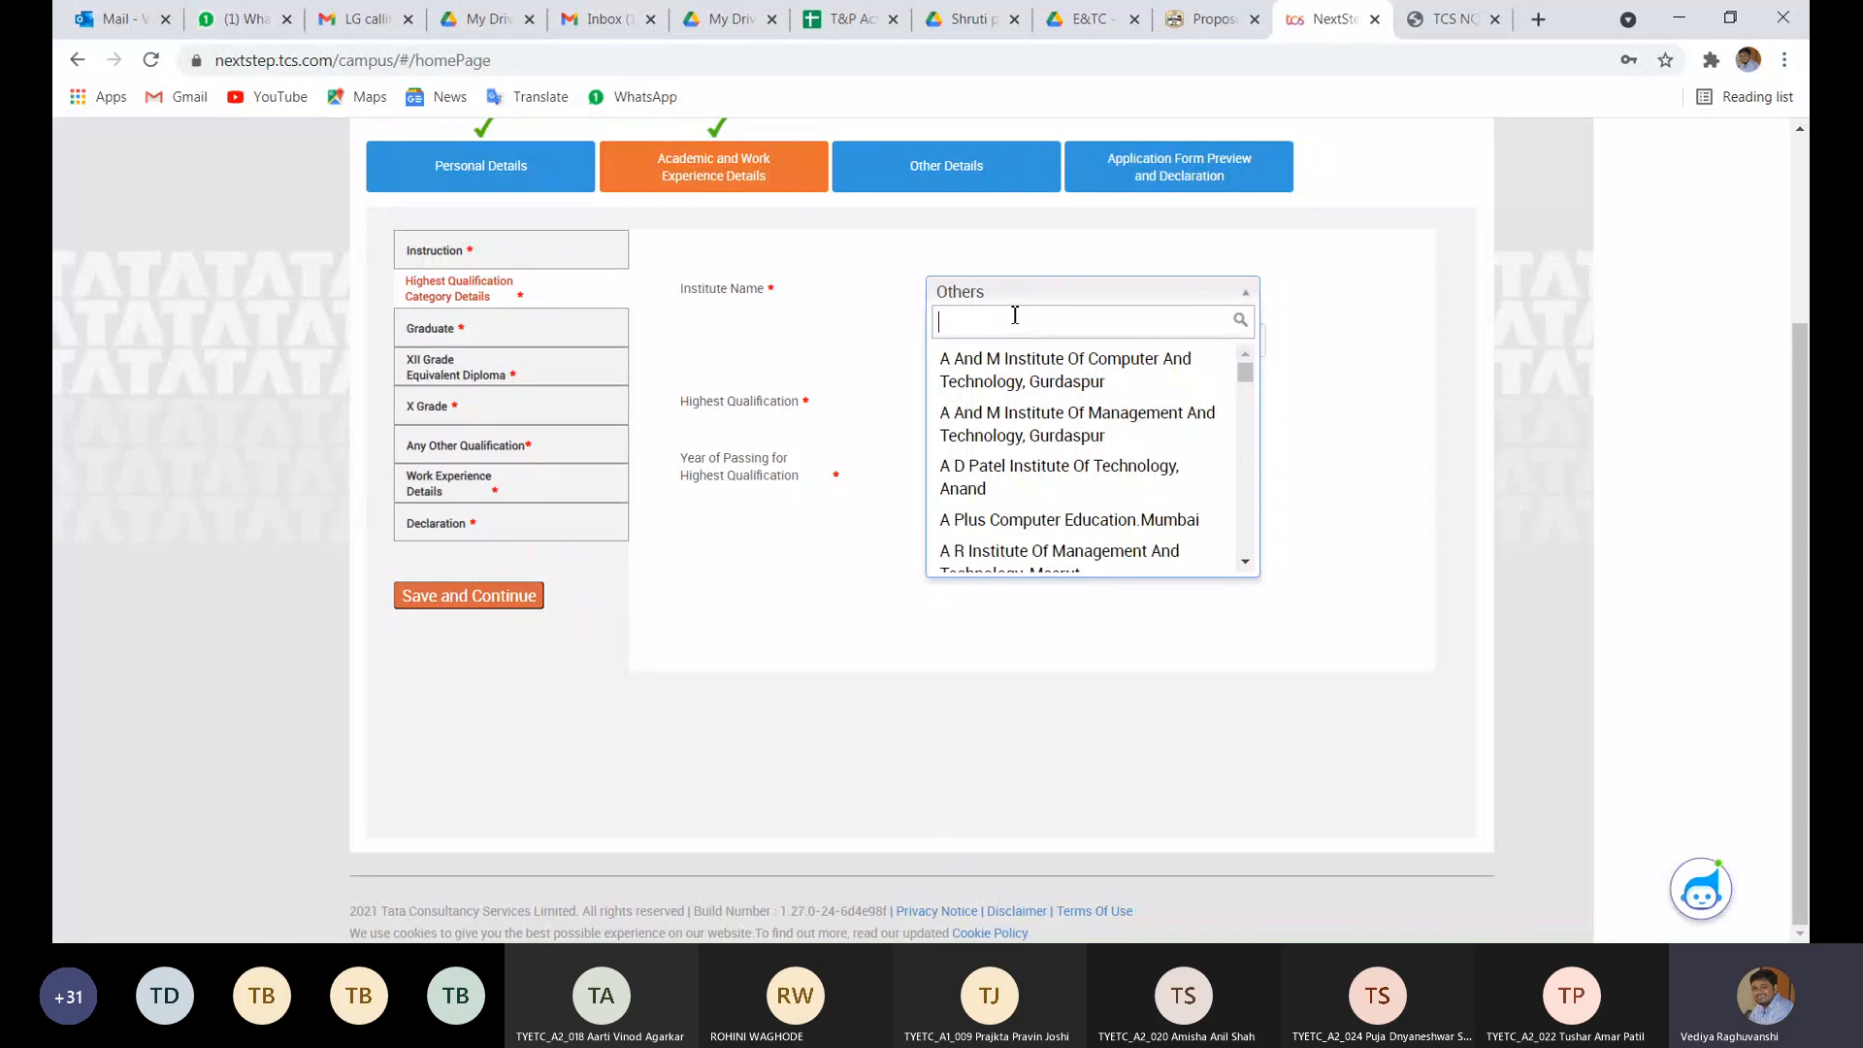
type("R.C.")
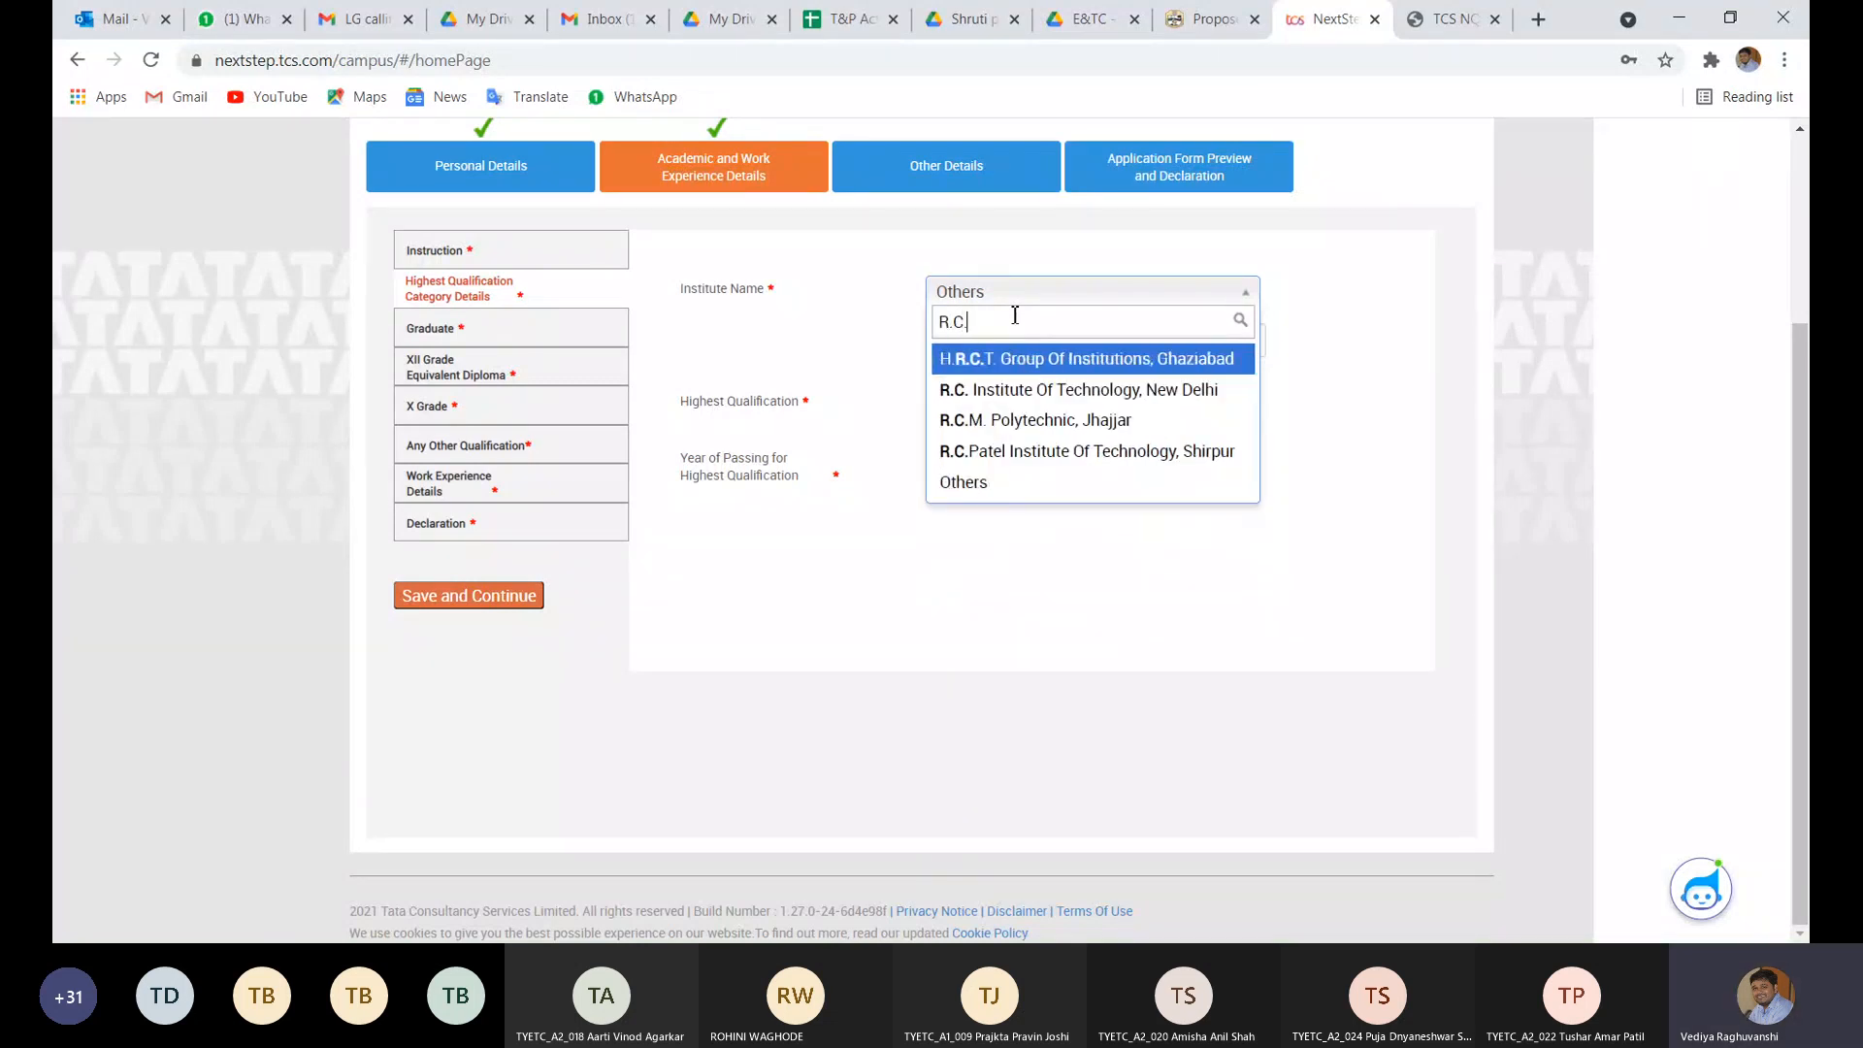
left_click(1015, 452)
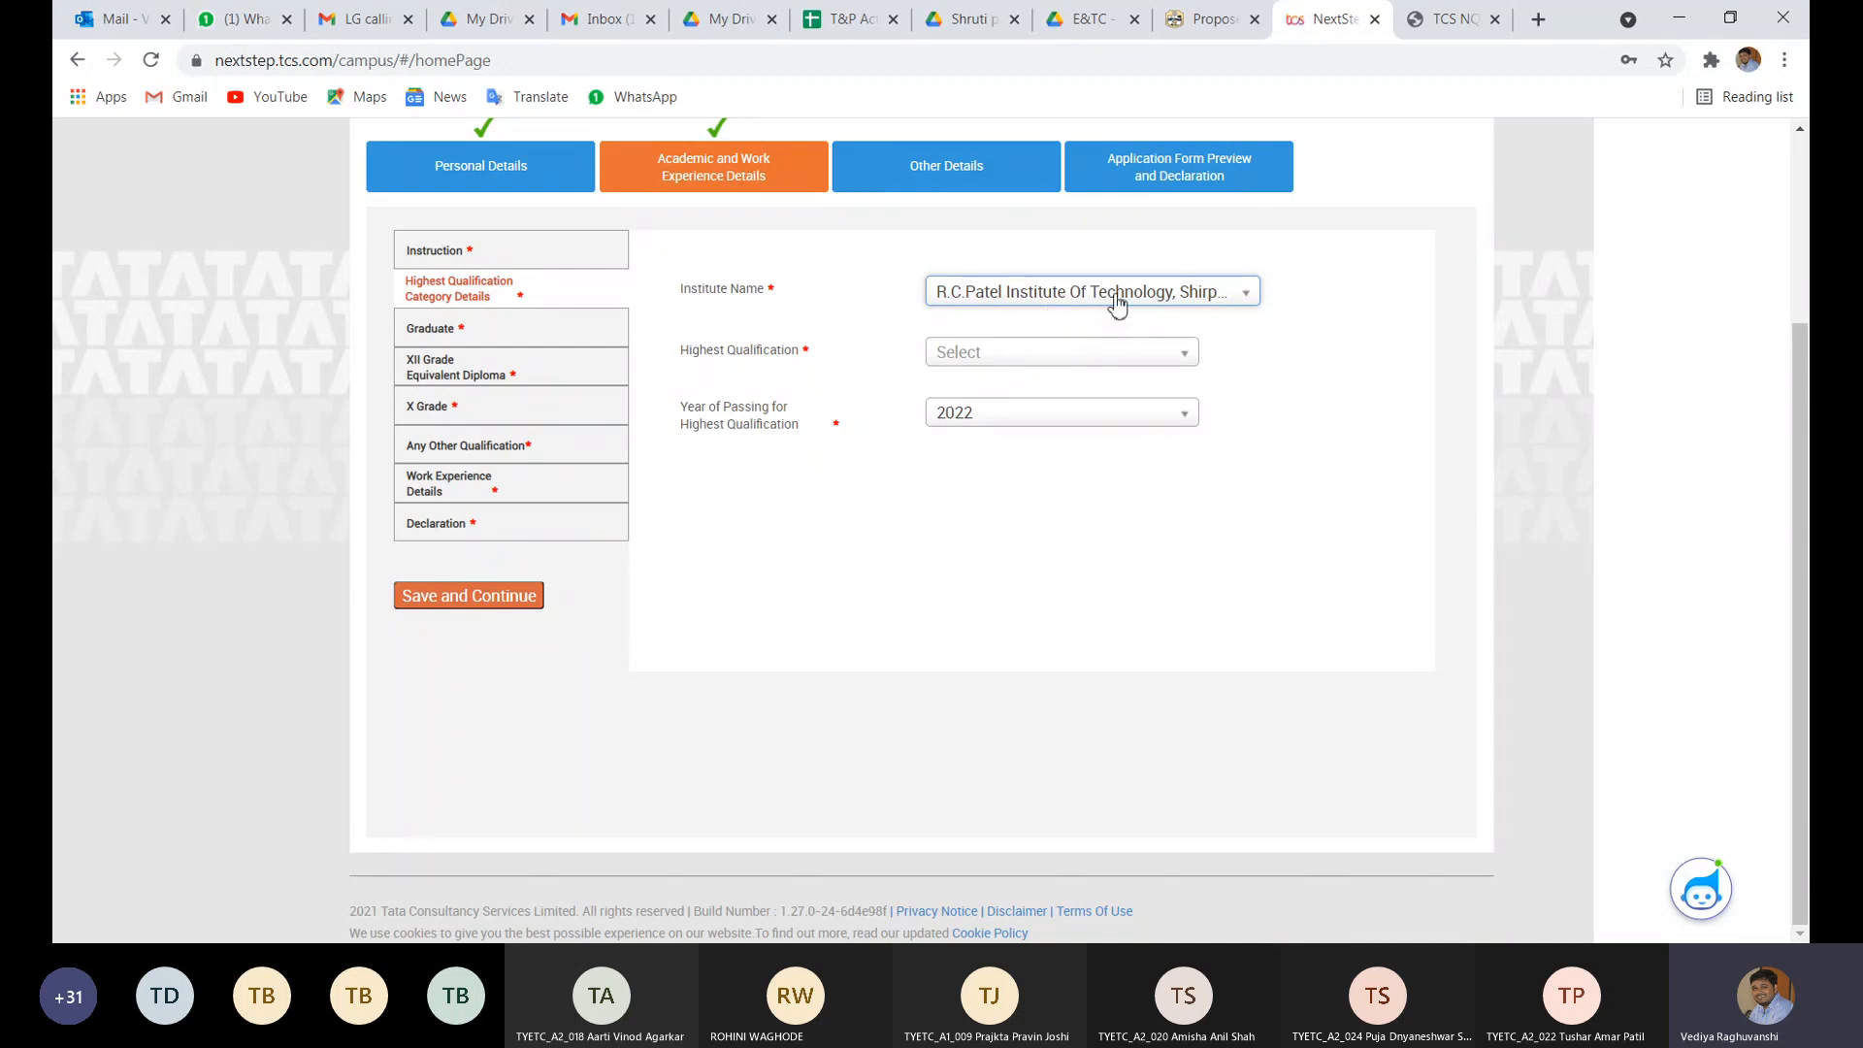
- Choose BACHELOR OF TECHNOLOGY as the highest qualification and save the details
left_click(978, 356)
type("Ba")
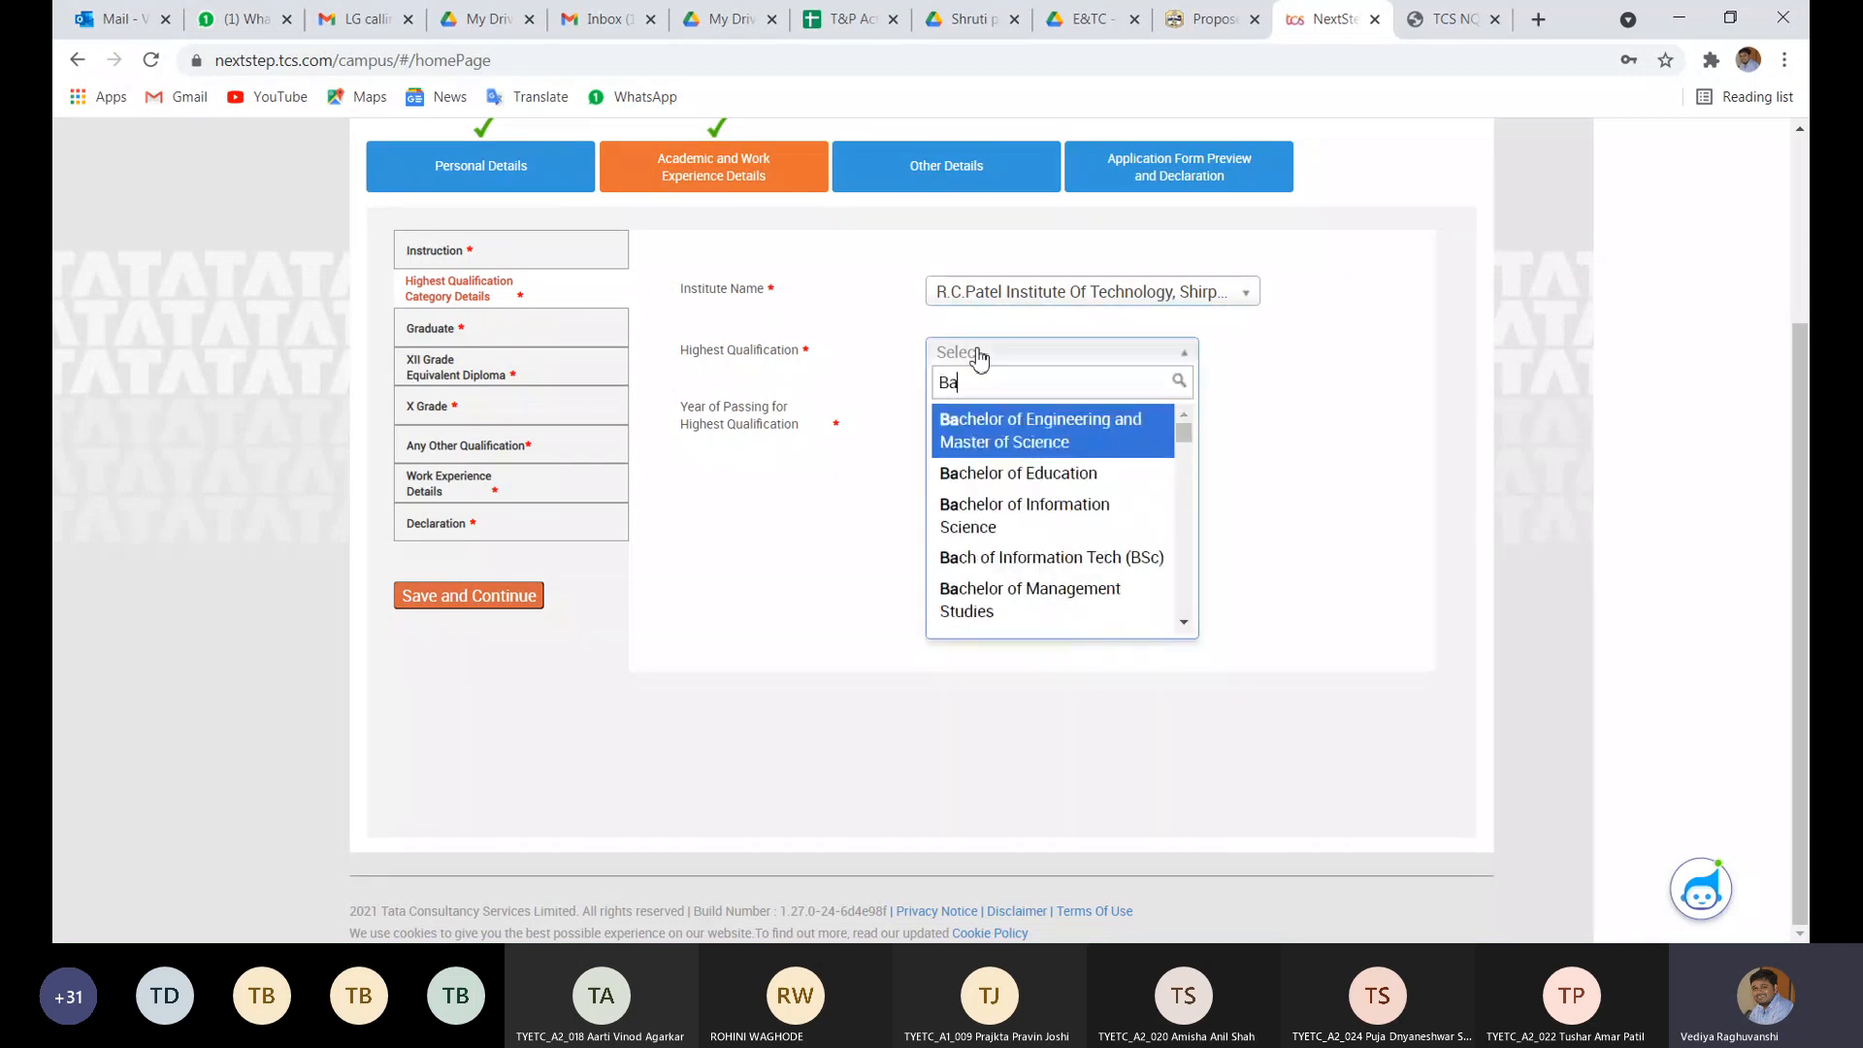
type("chelor of")
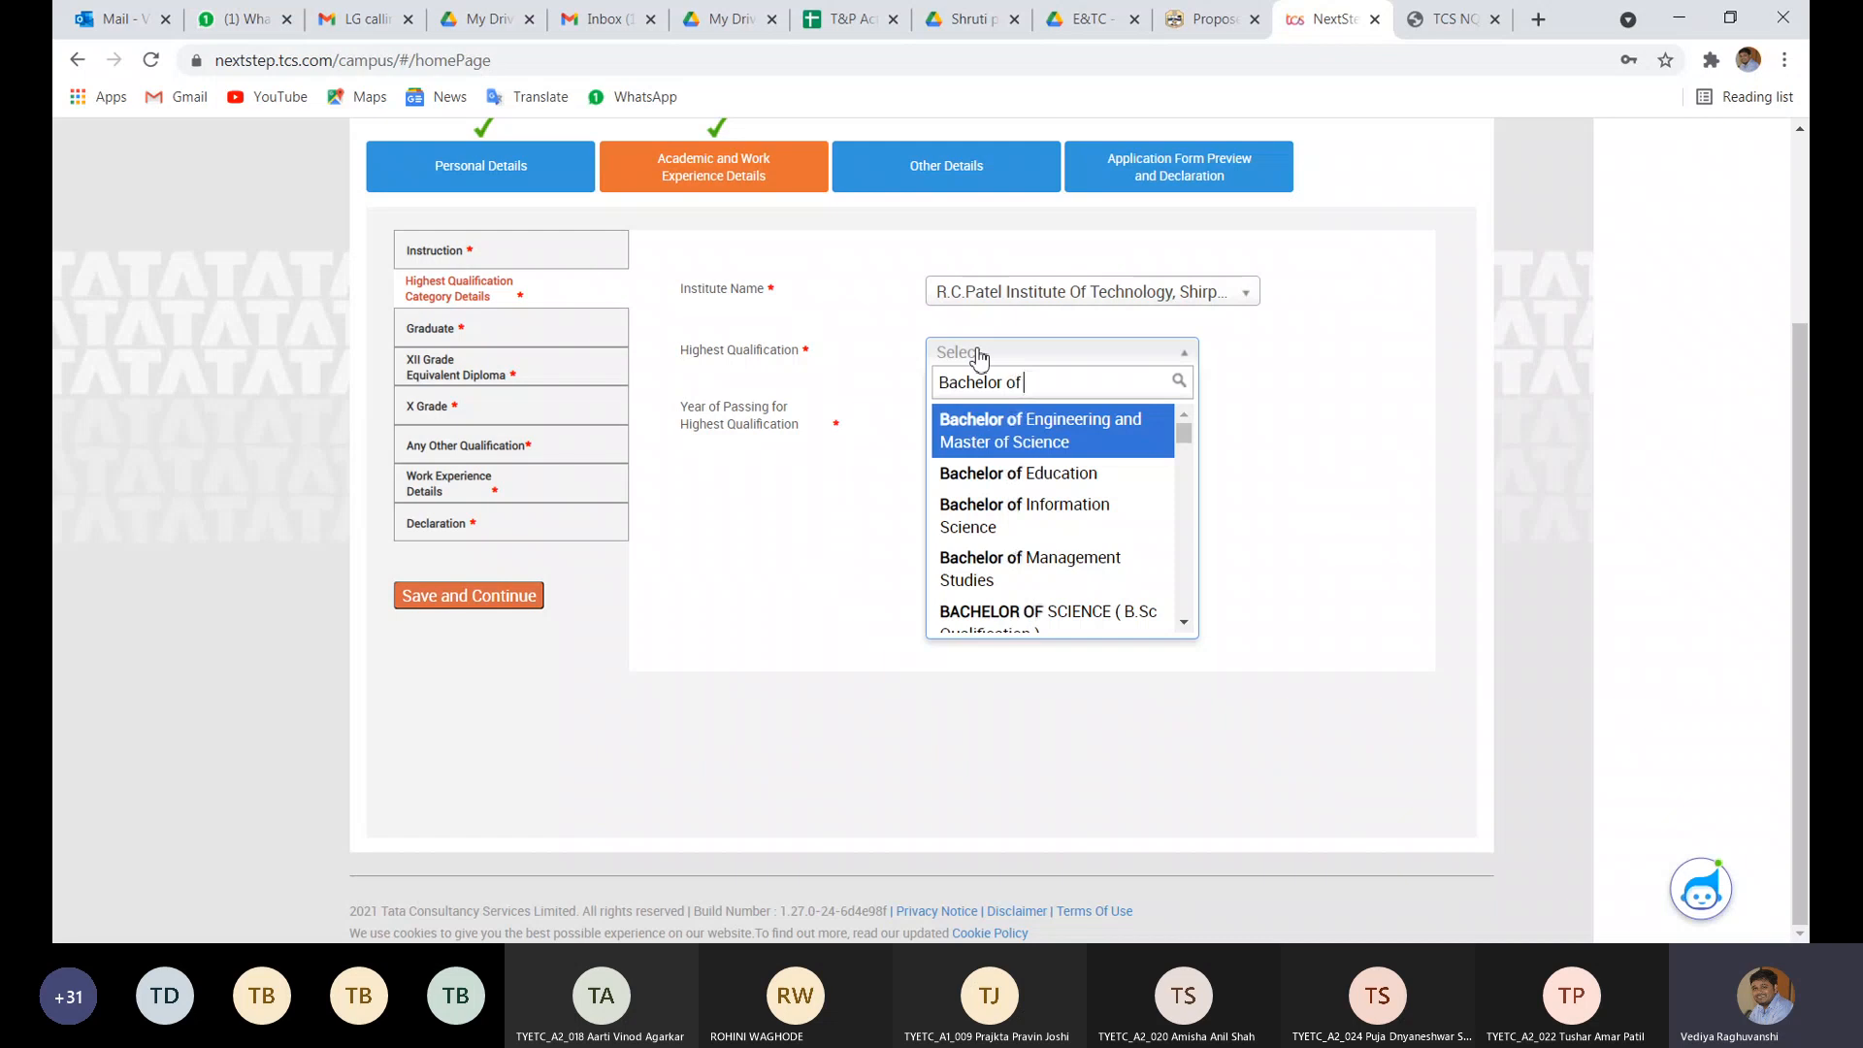
type(" Tech")
left_click(1002, 421)
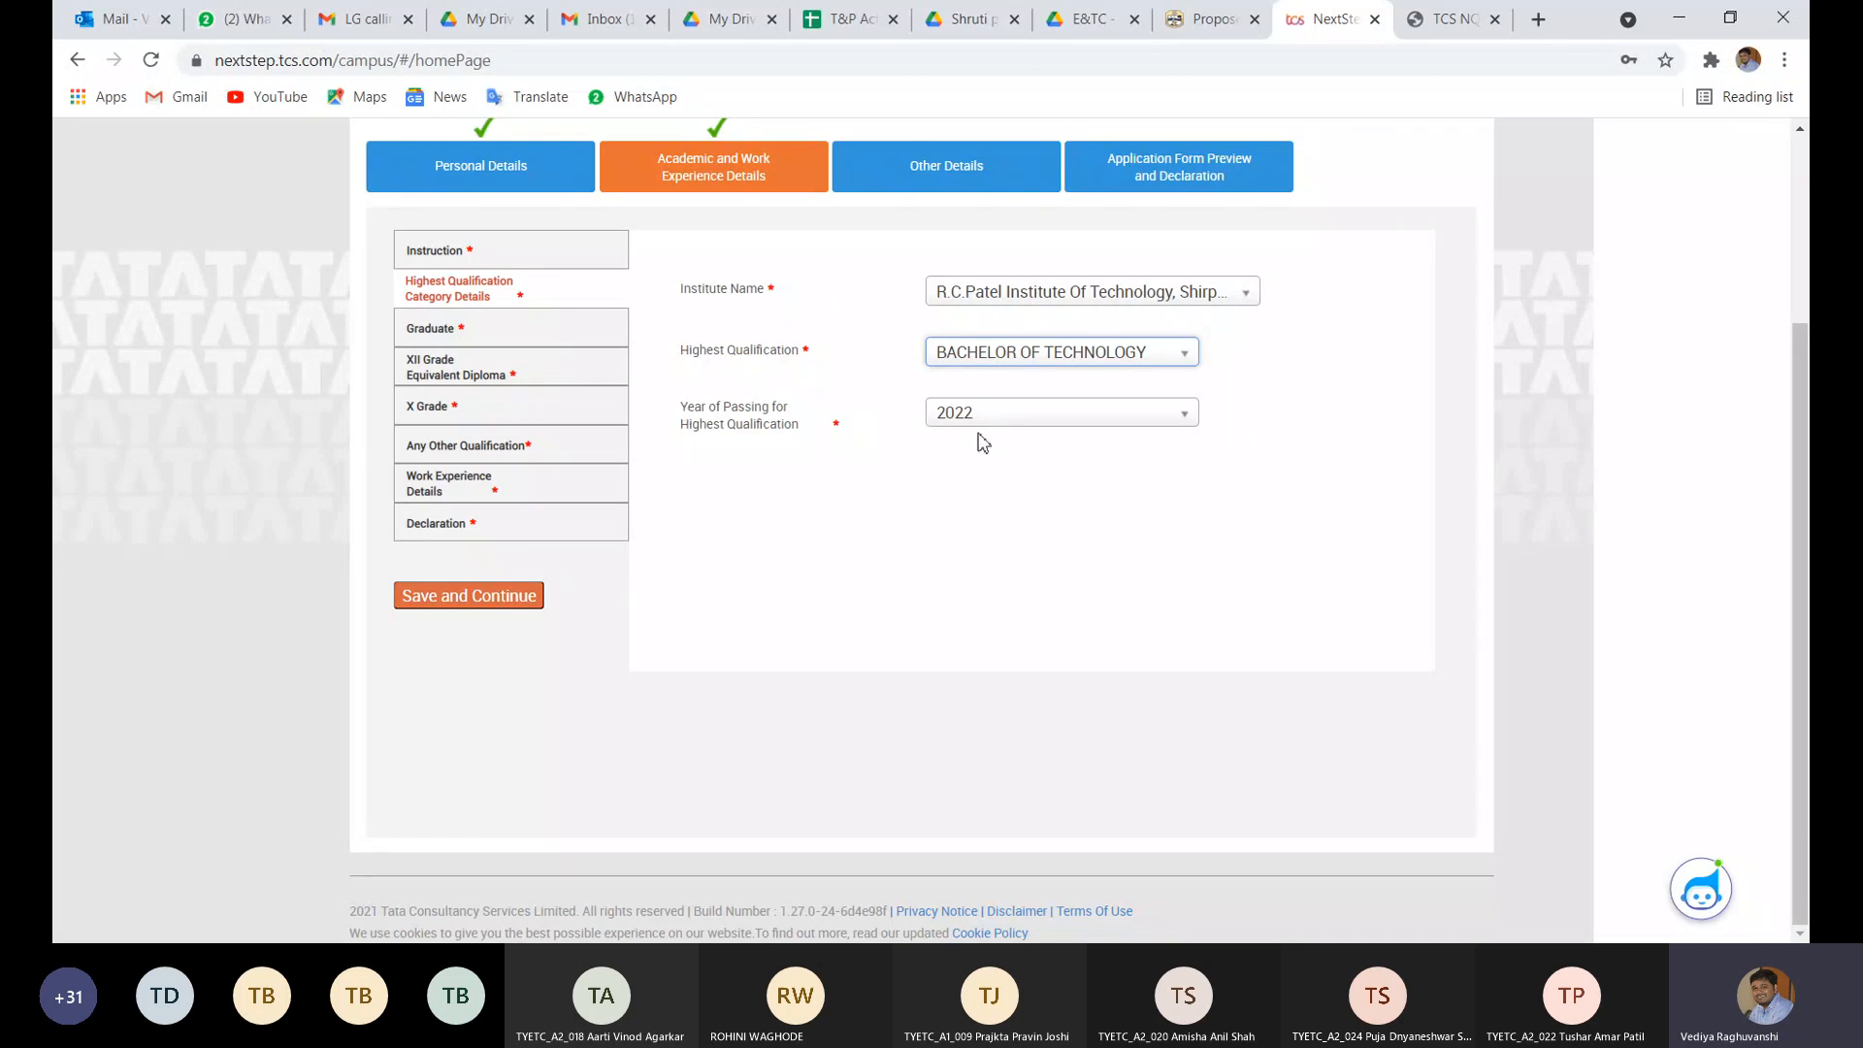
left_click(468, 603)
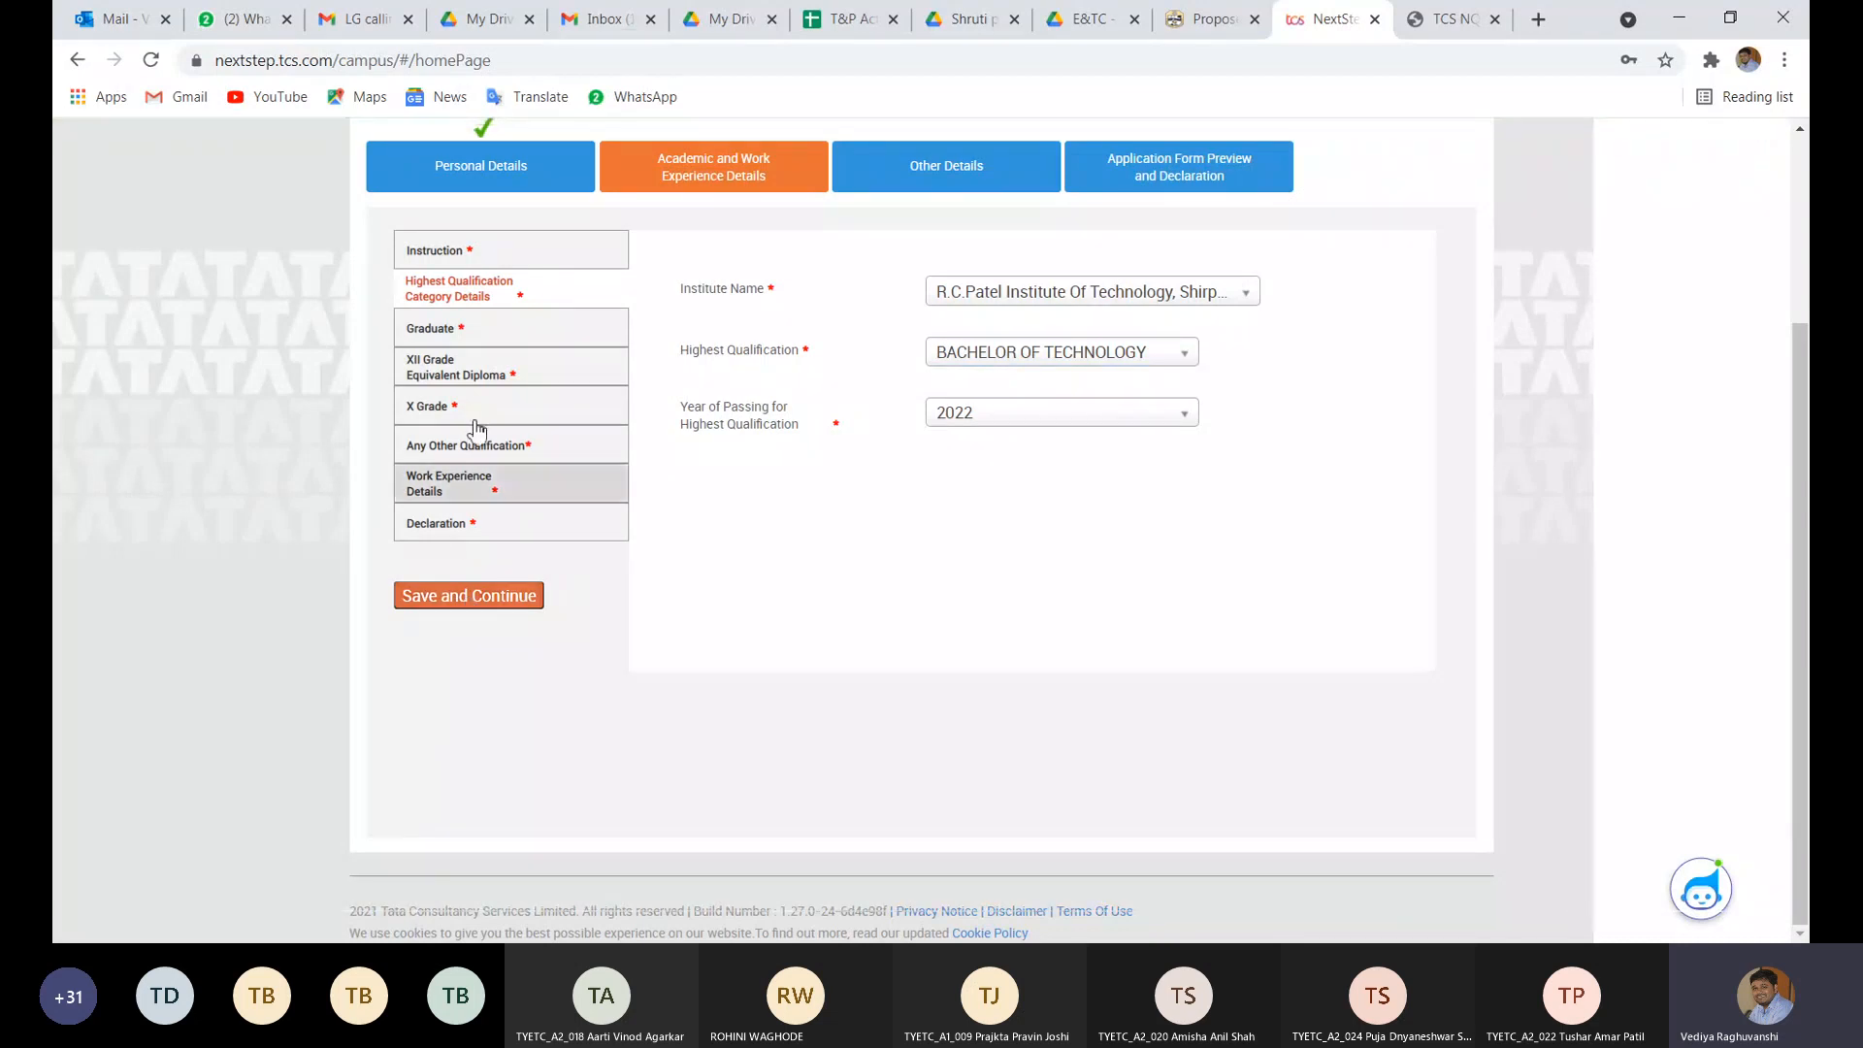
- In the Graduate details, set the course start date to 14/07/2018
left_click(461, 340)
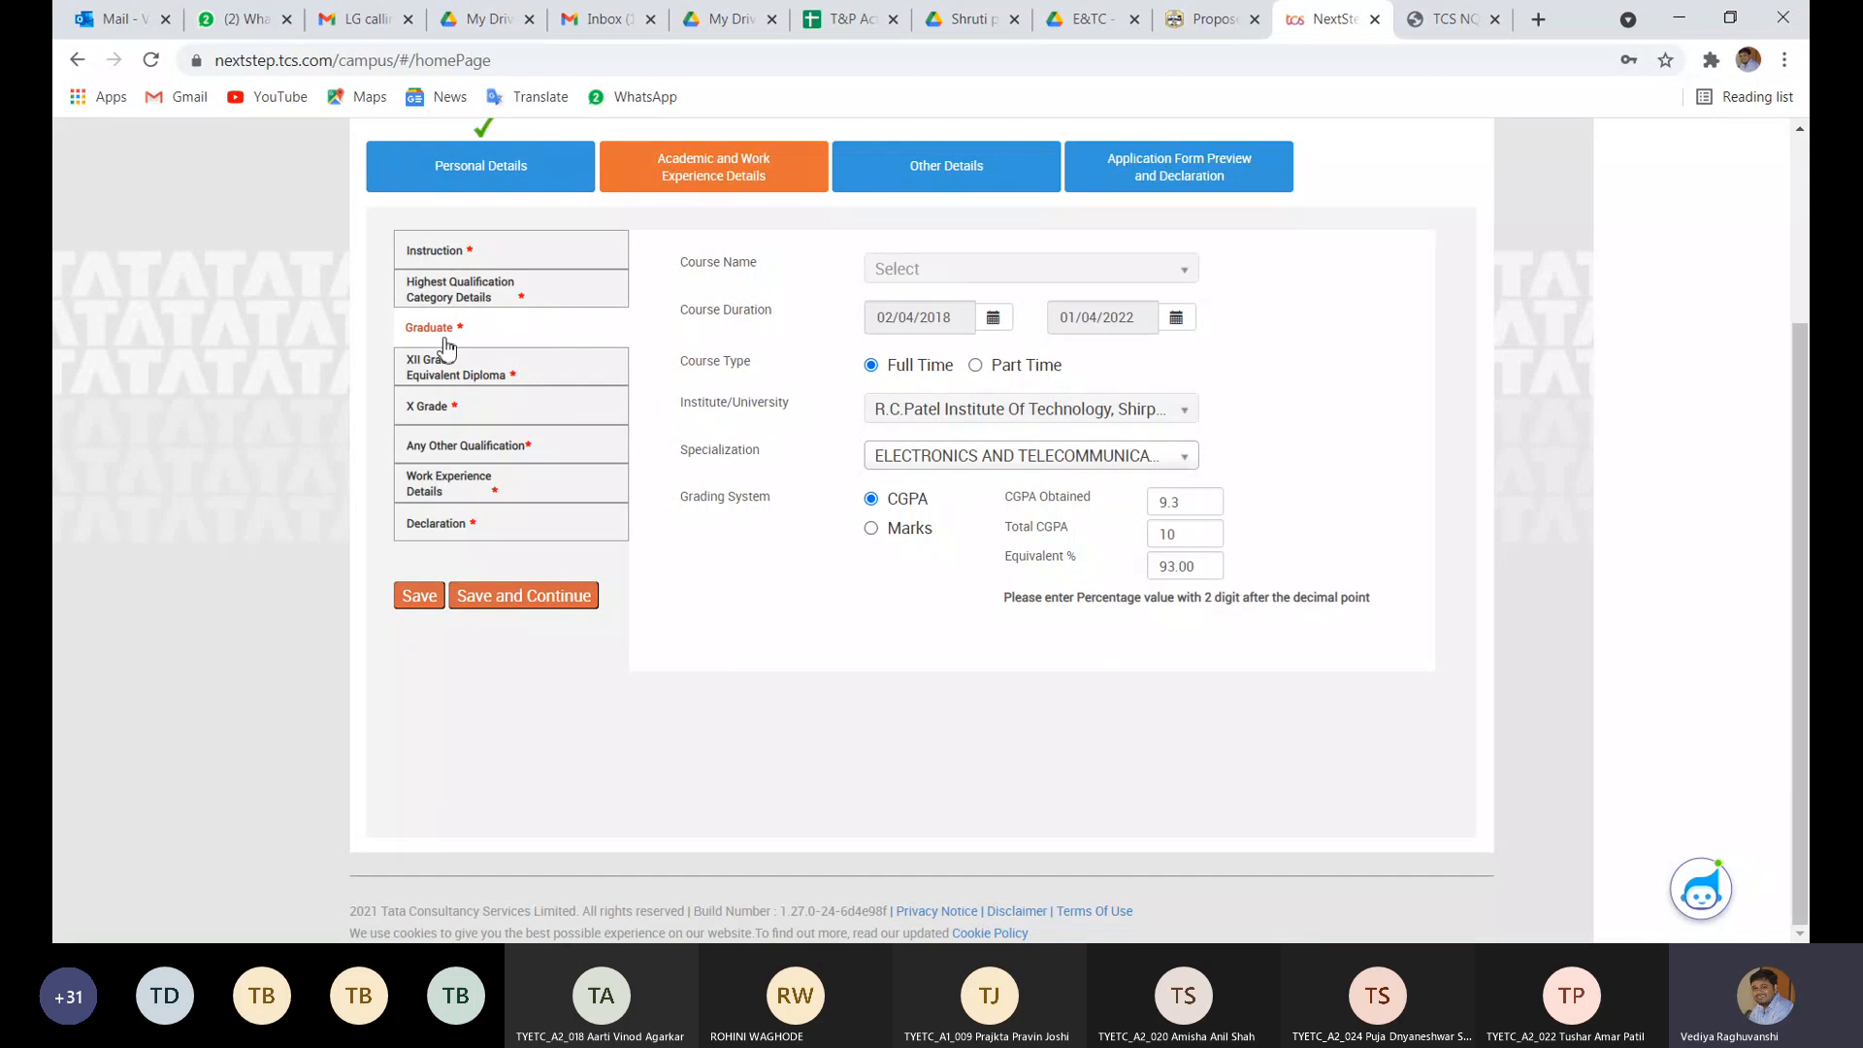
left_click(1009, 325)
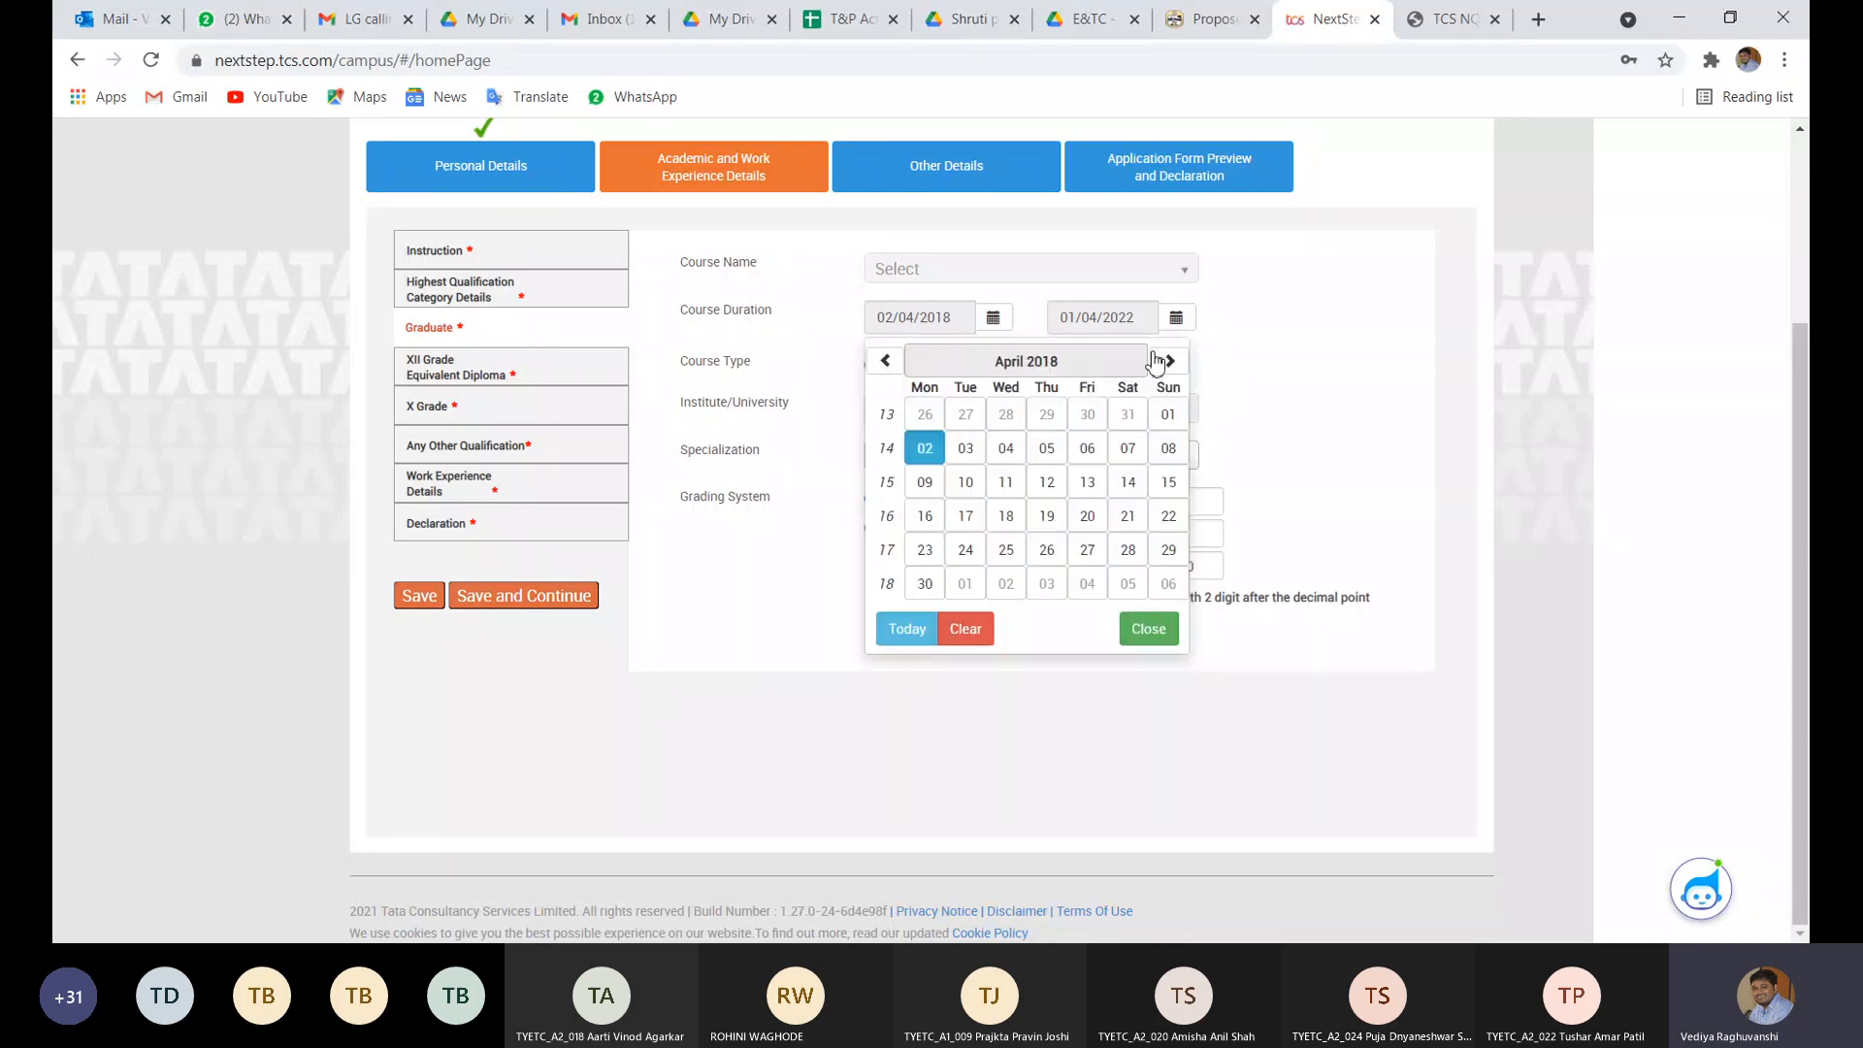
left_click(1168, 360)
left_click(1168, 360)
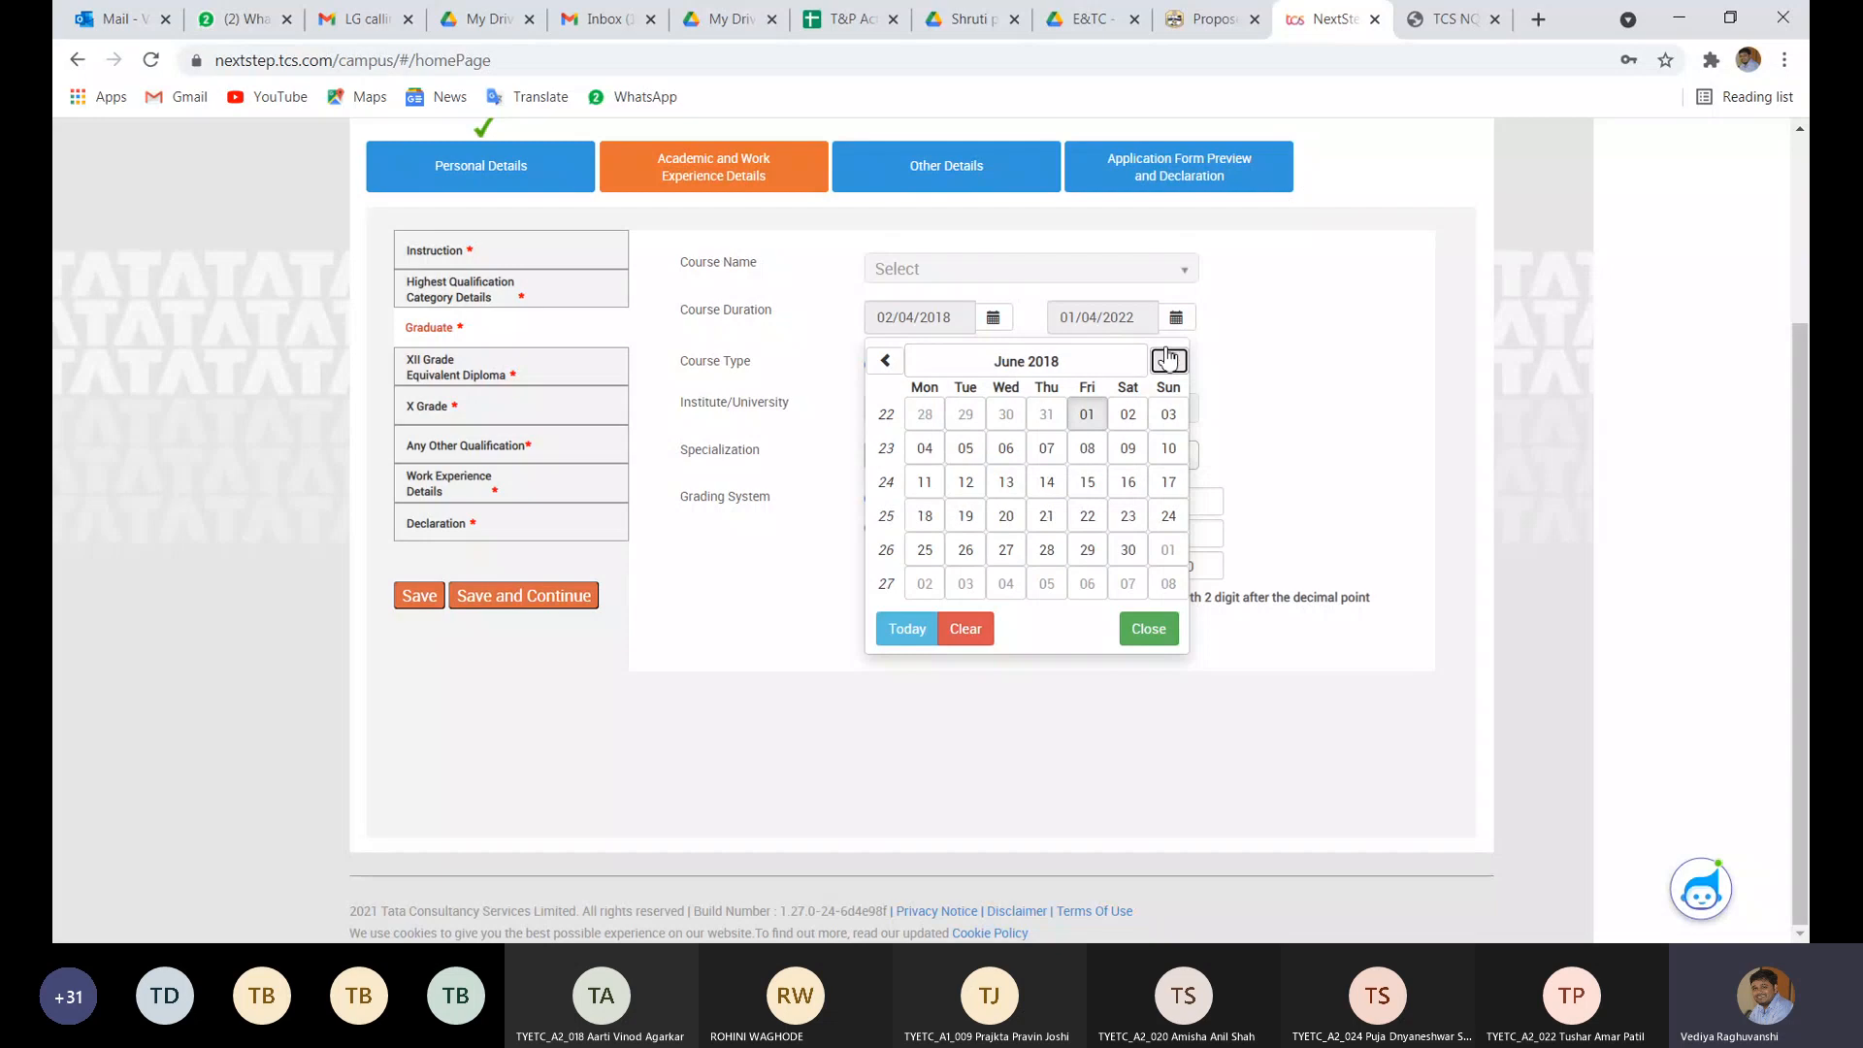
left_click(1168, 360)
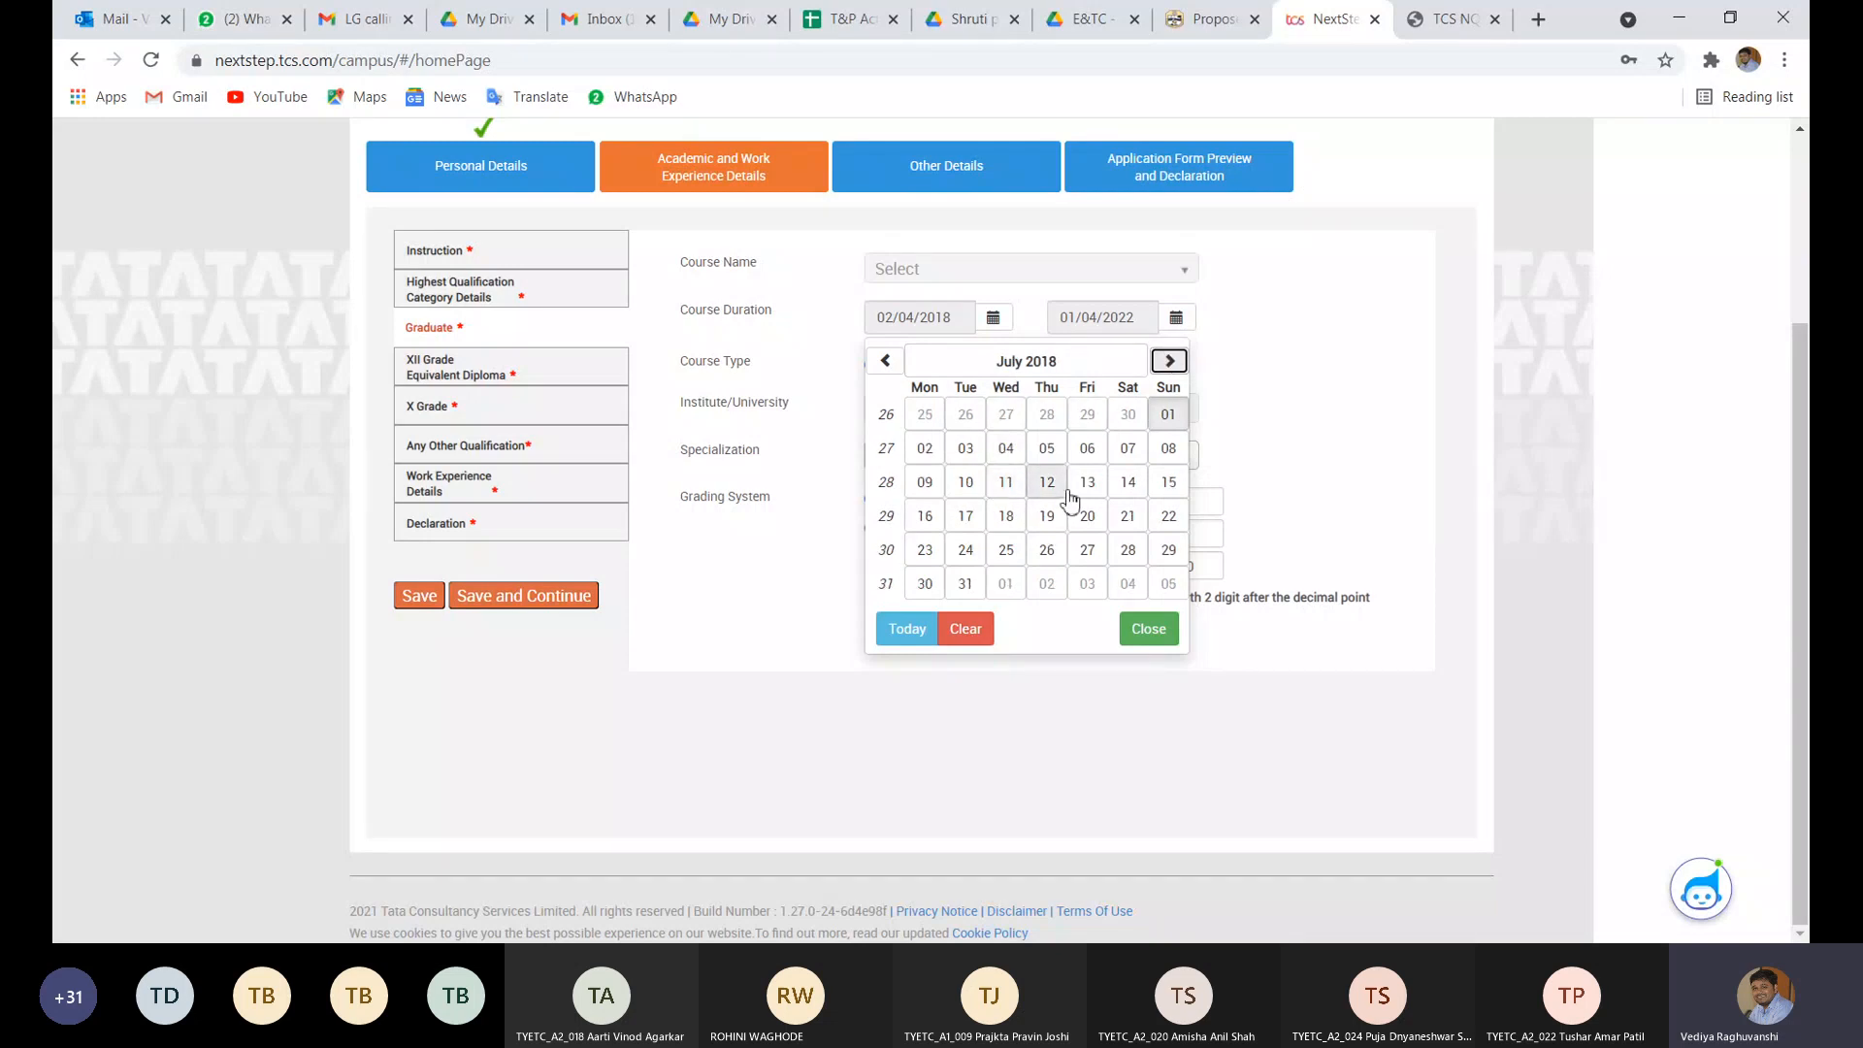
left_click(1126, 482)
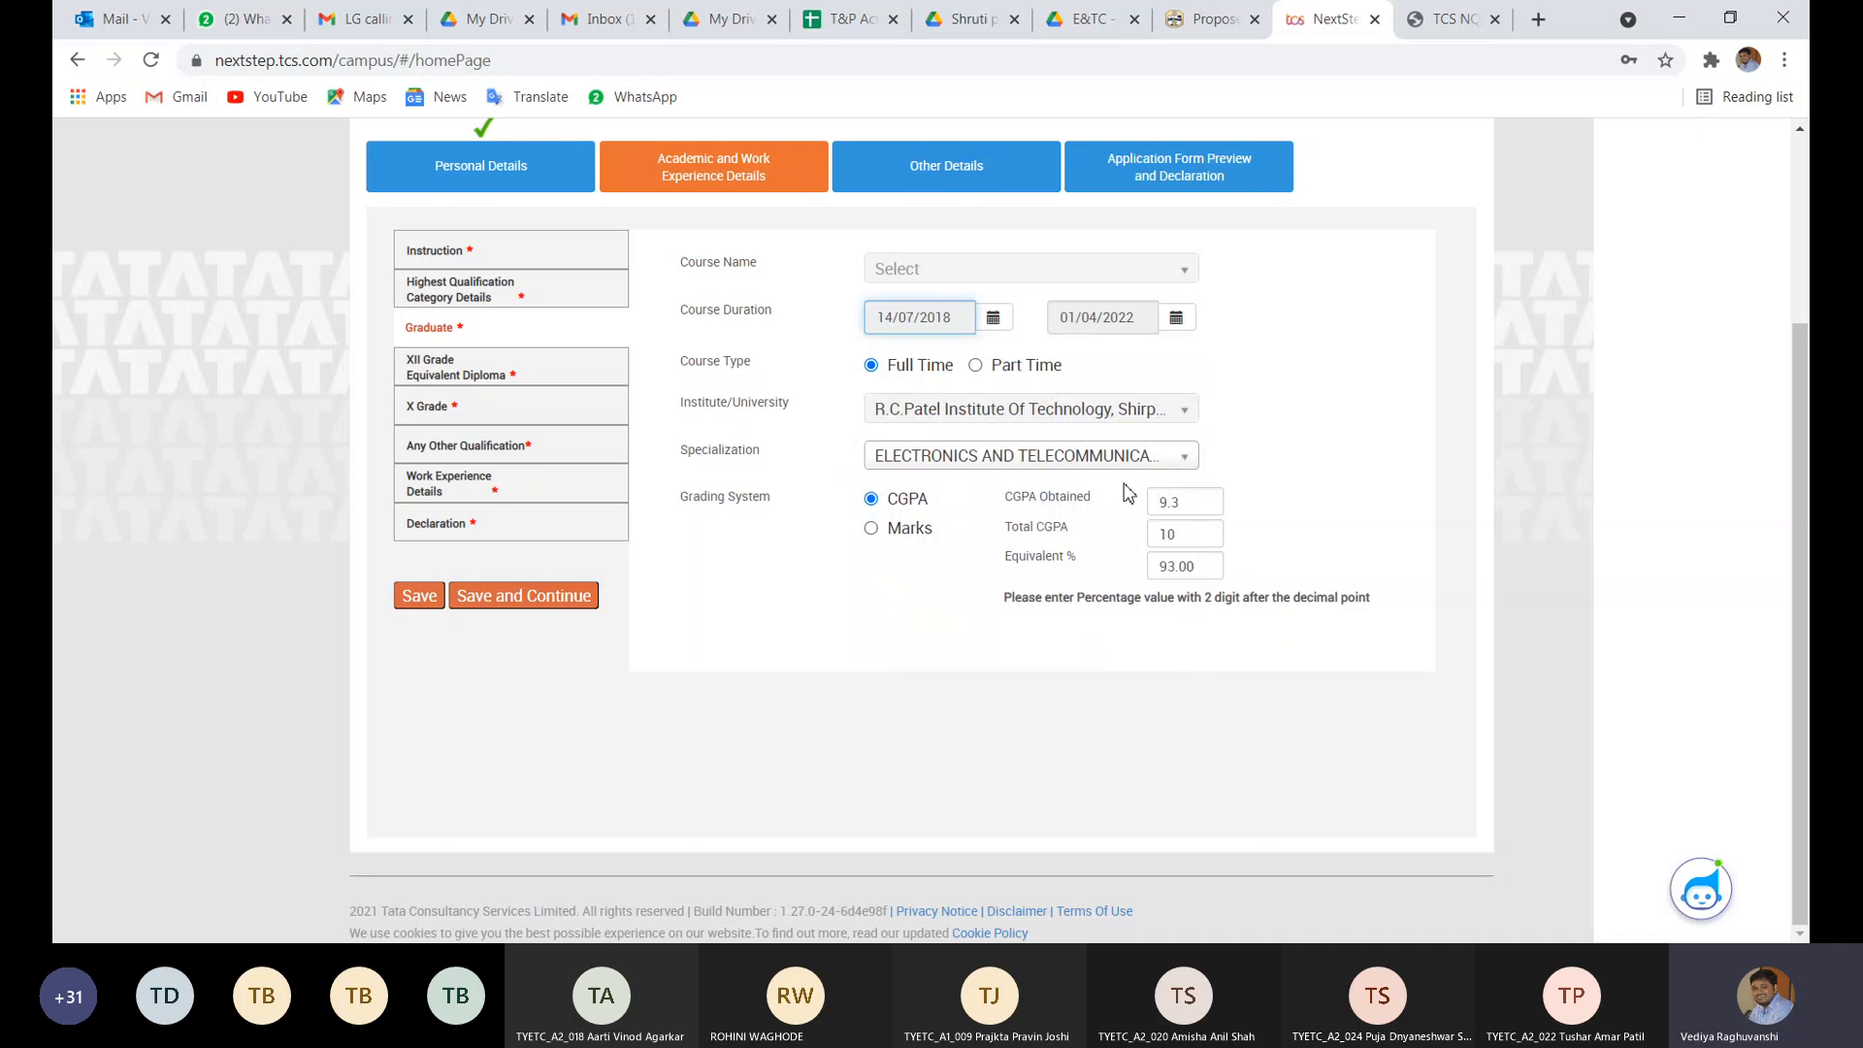
- Set the course end date to 21/06/2022 and enter 10 as Total CGPA
left_click(1177, 319)
left_click(1353, 362)
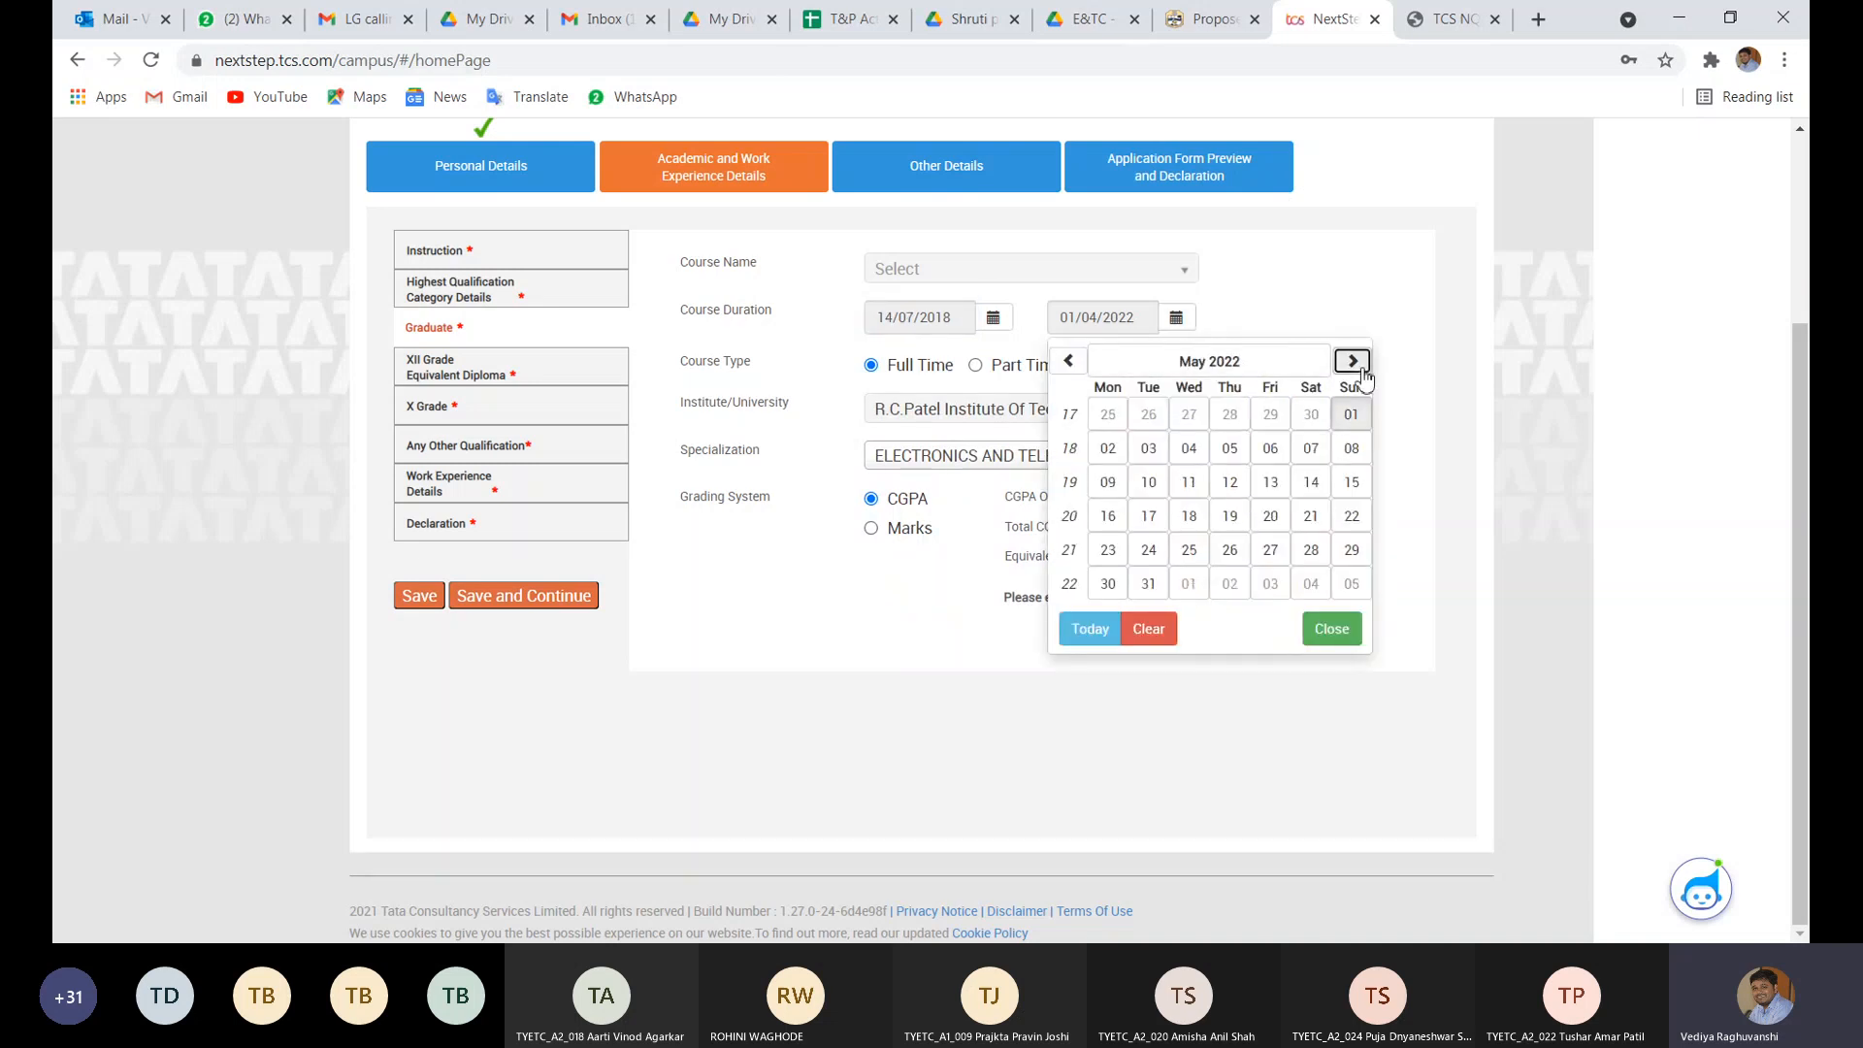
left_click(1352, 362)
left_click(1352, 362)
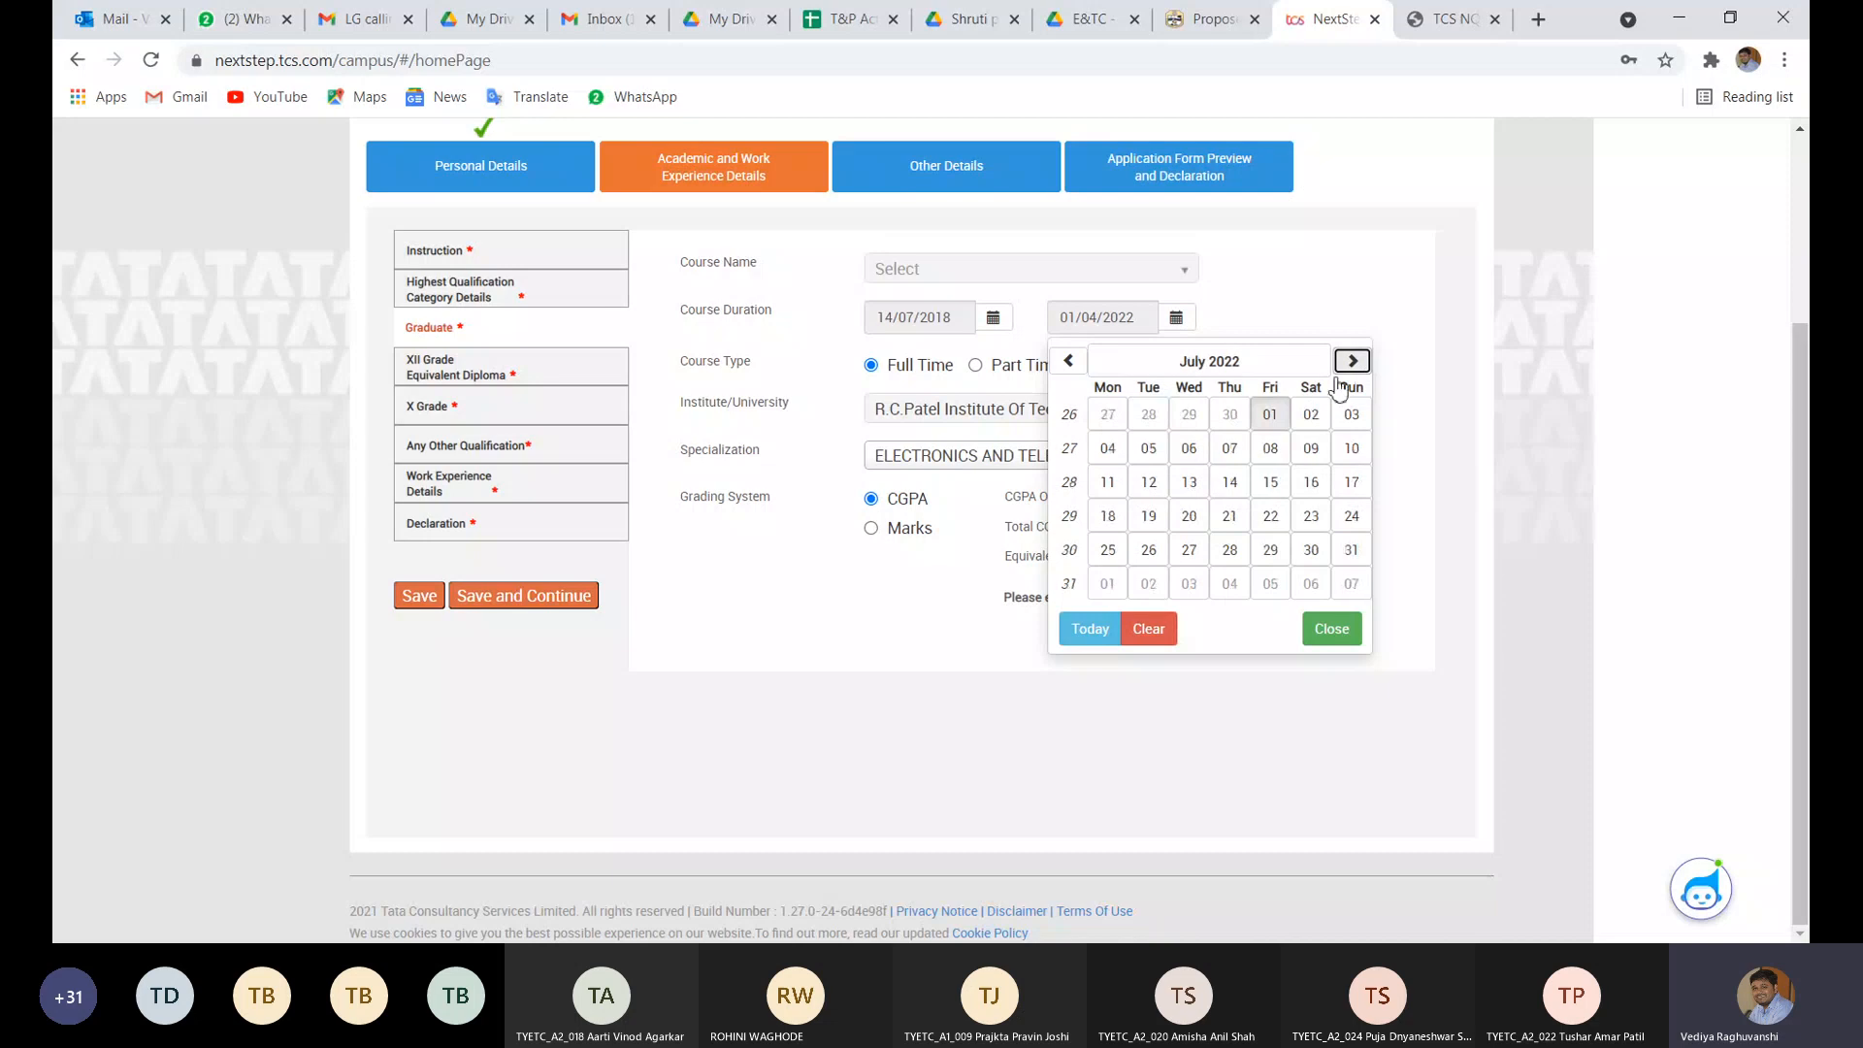
left_click(1071, 362)
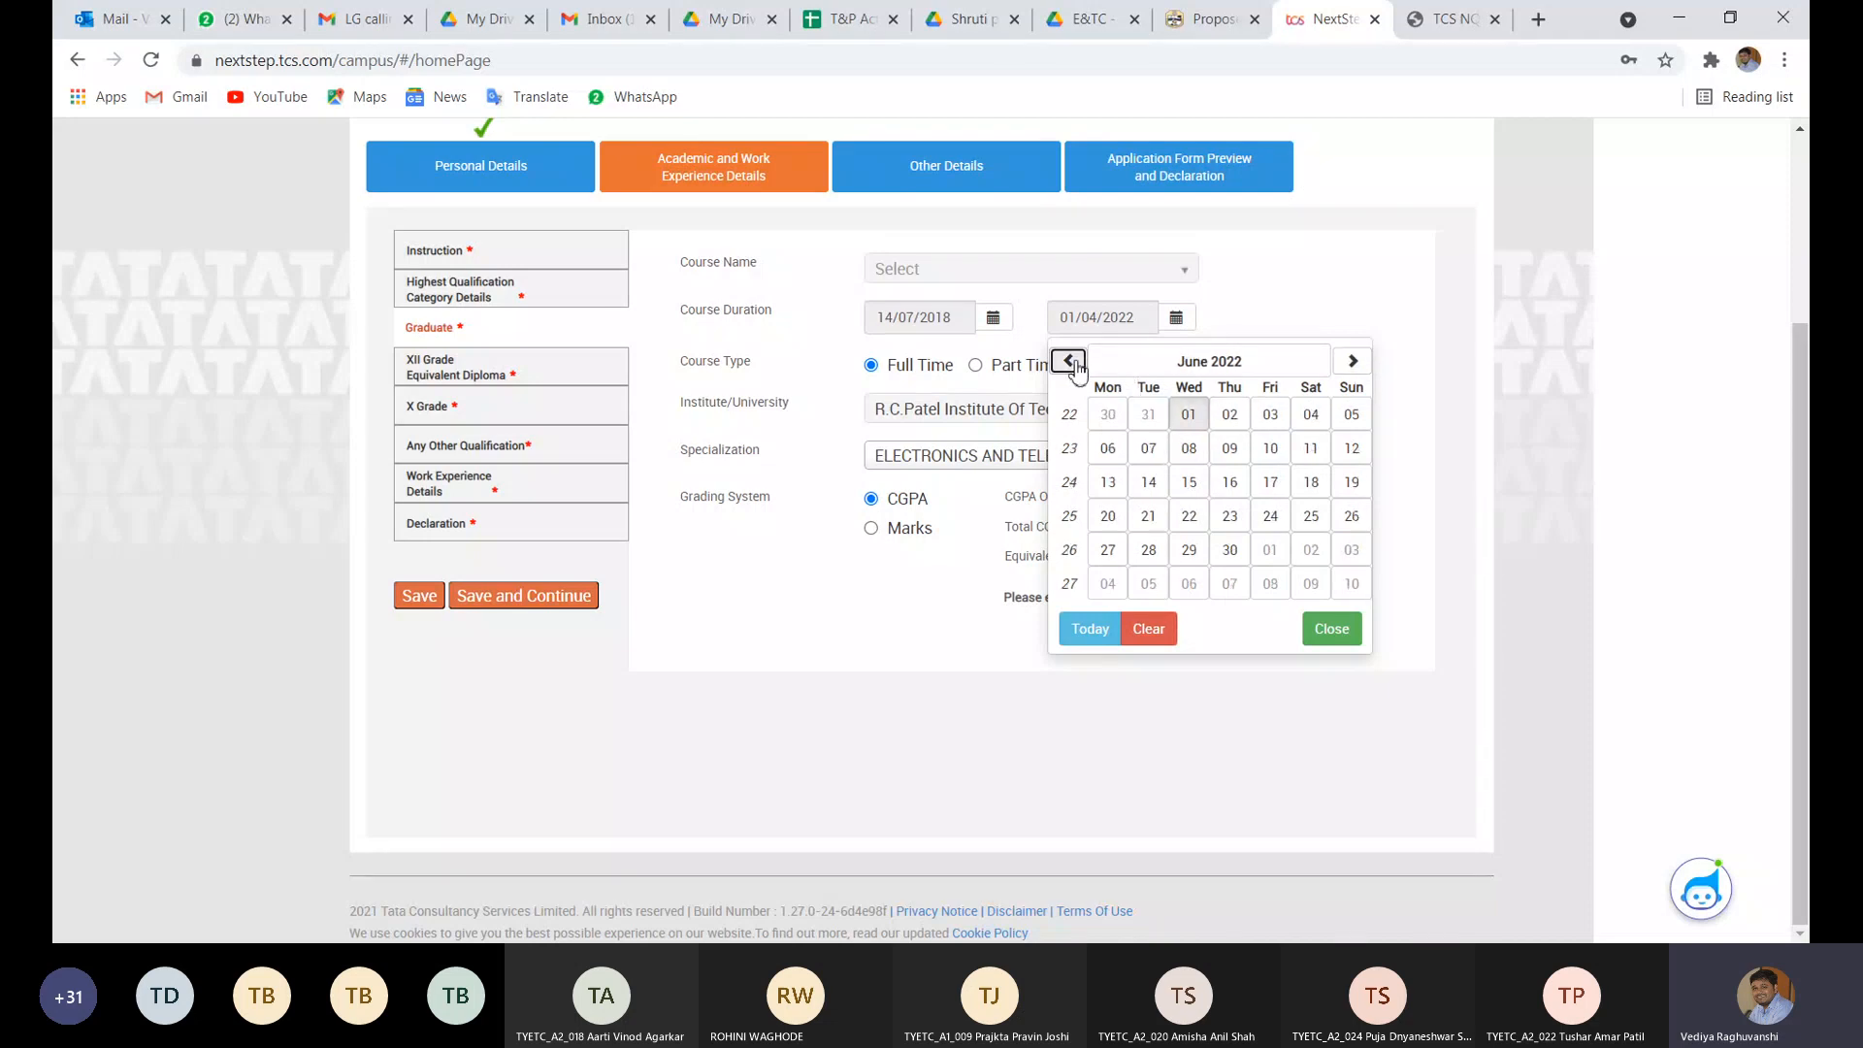
left_click(1166, 524)
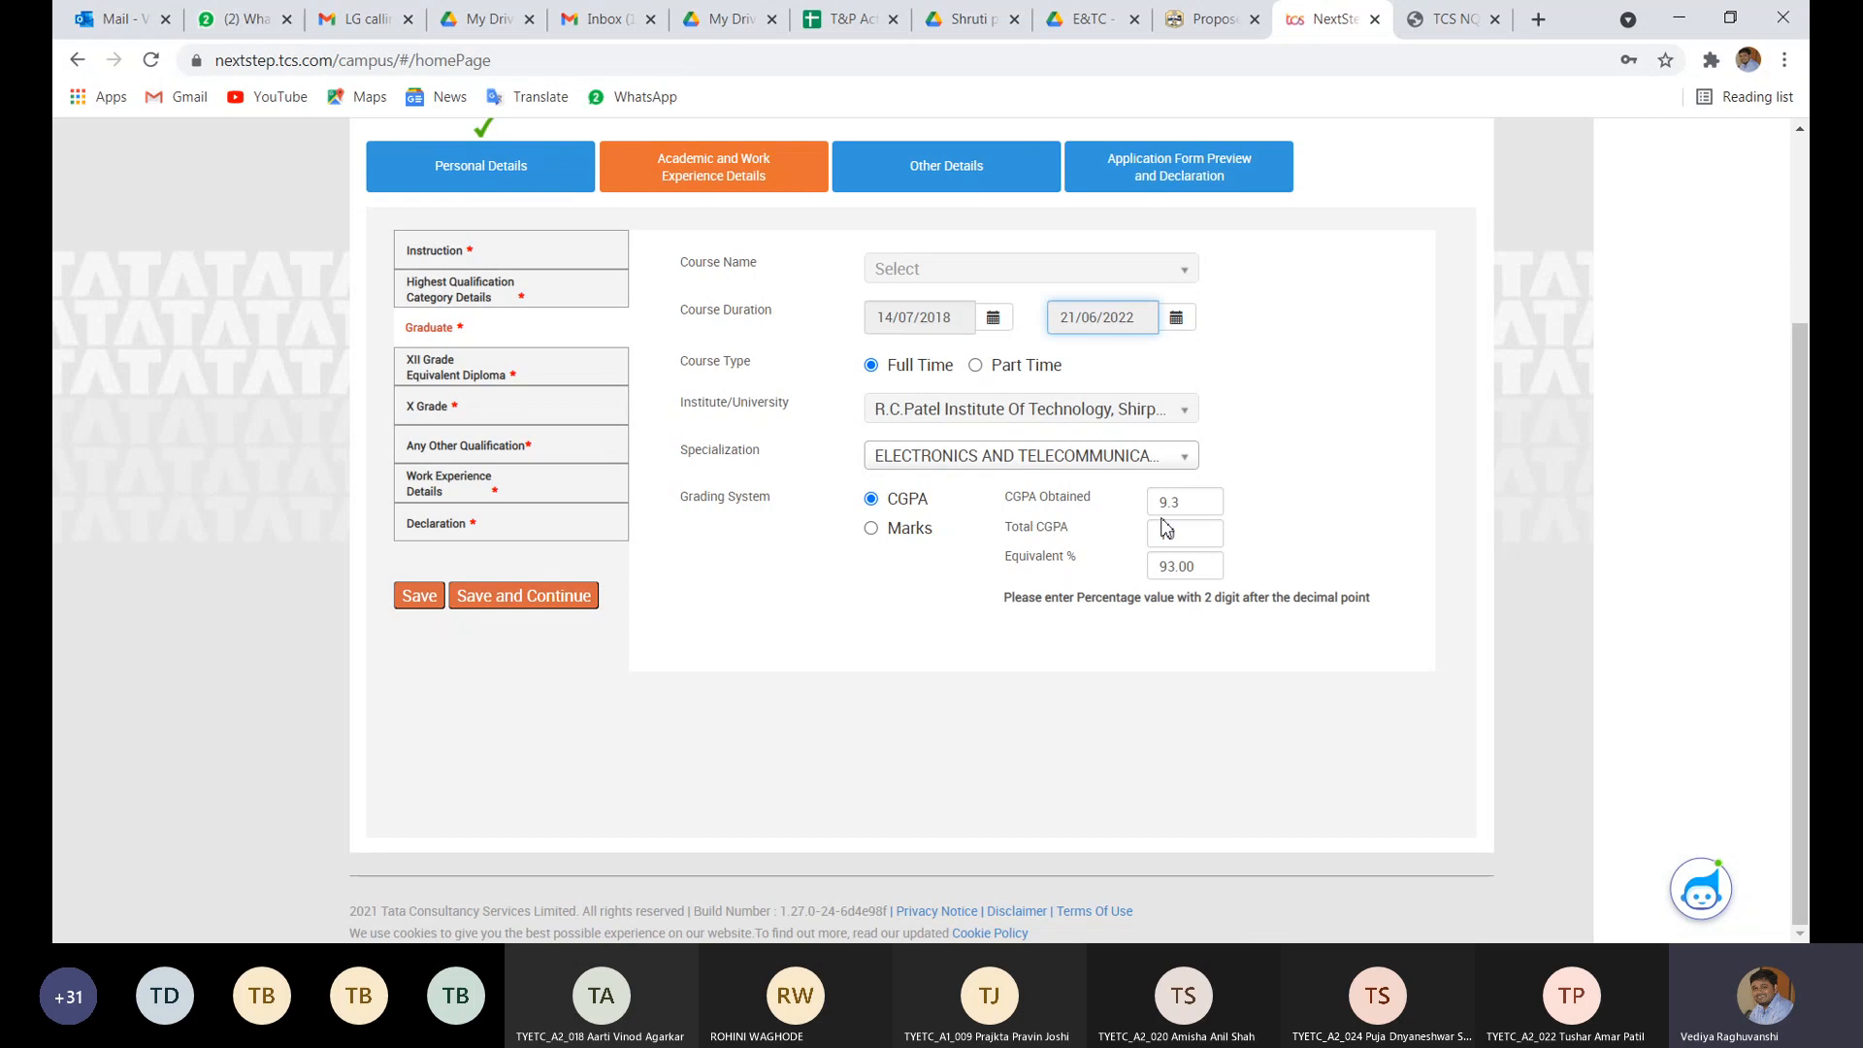
type("10")
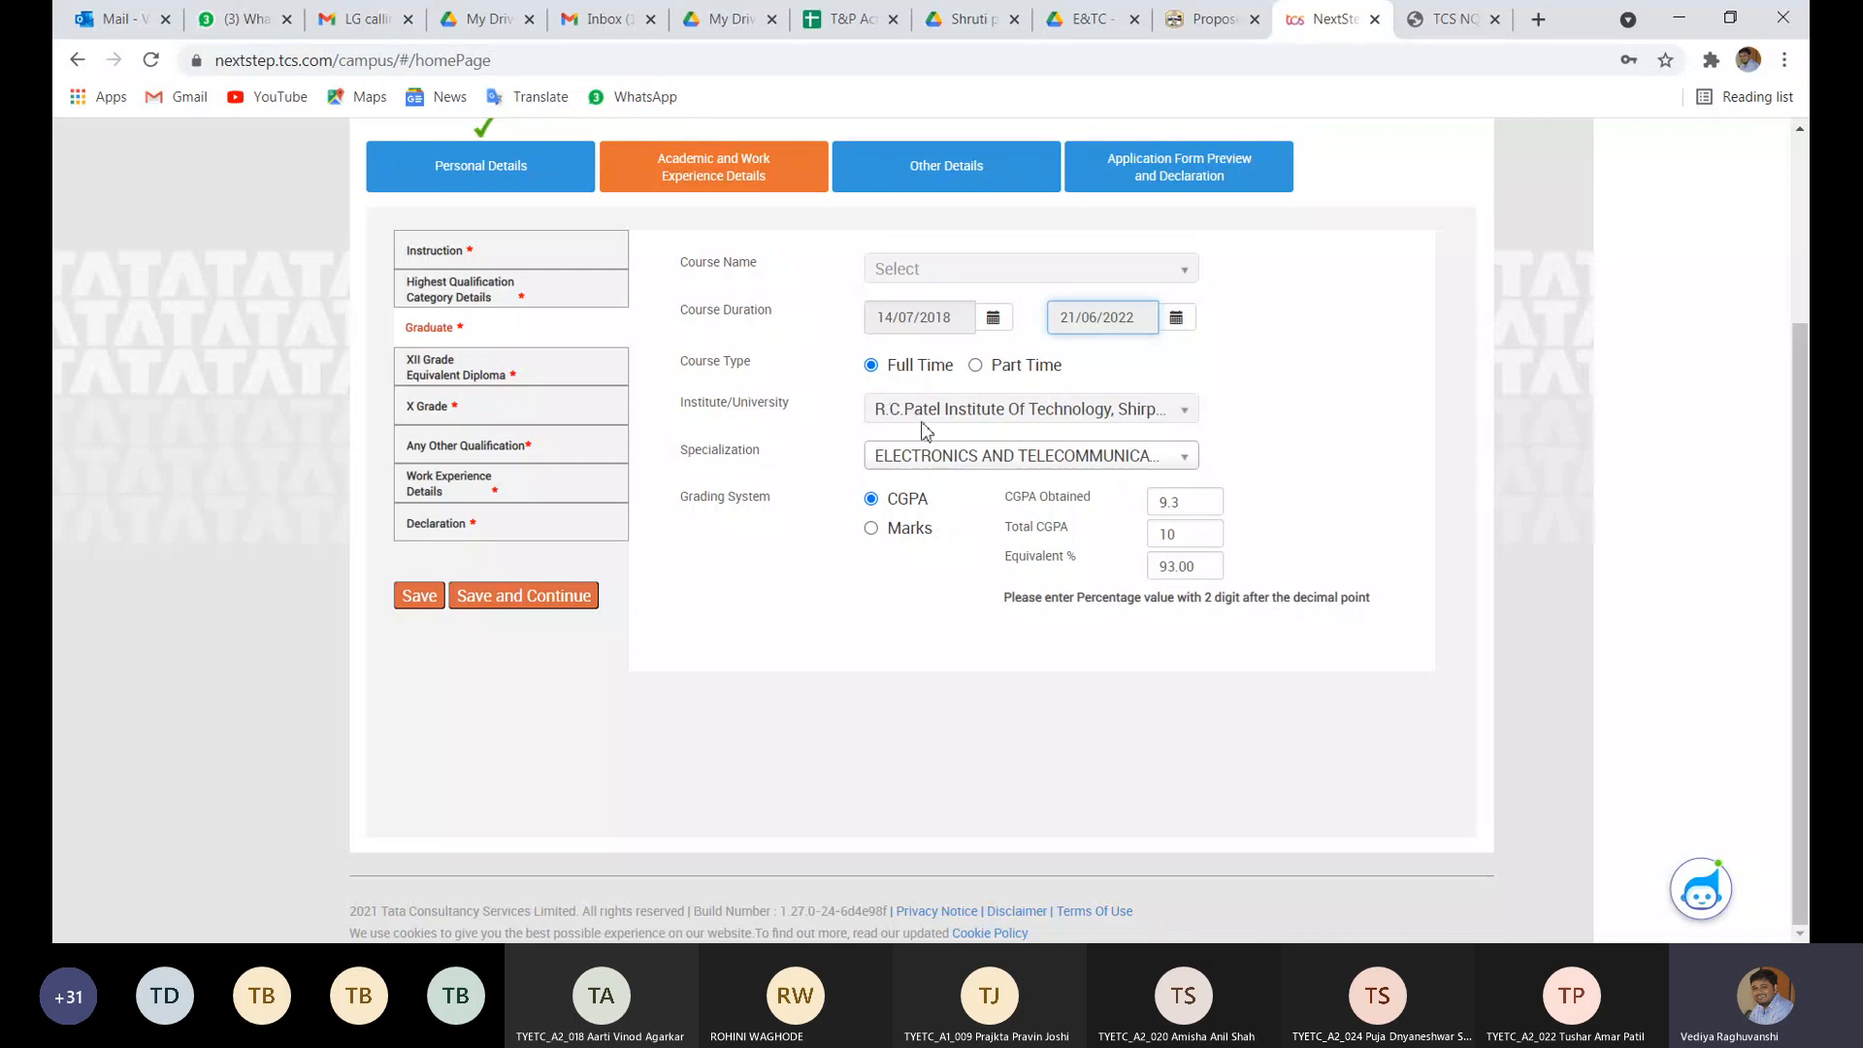
- Change CGPA Obtained to 9.3 and replace Equivalent % 93.00 with 88
left_click(971, 464)
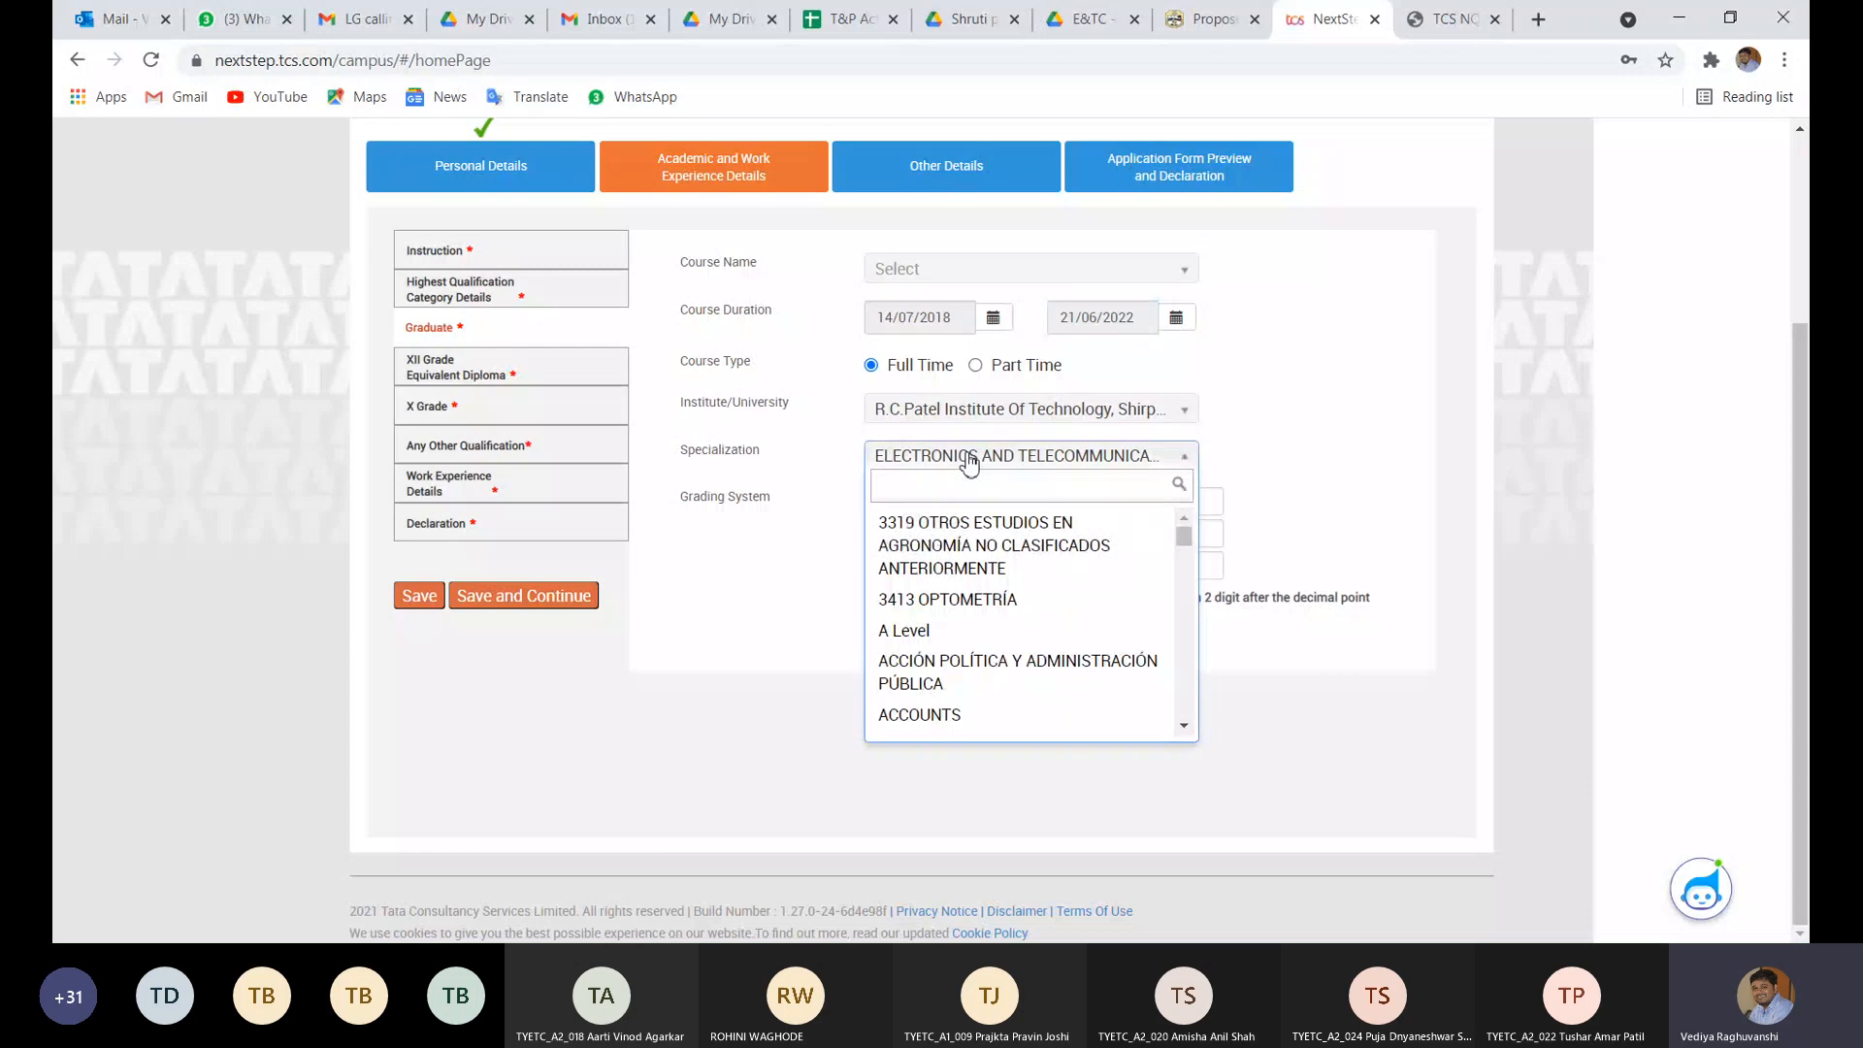
left_click(970, 464)
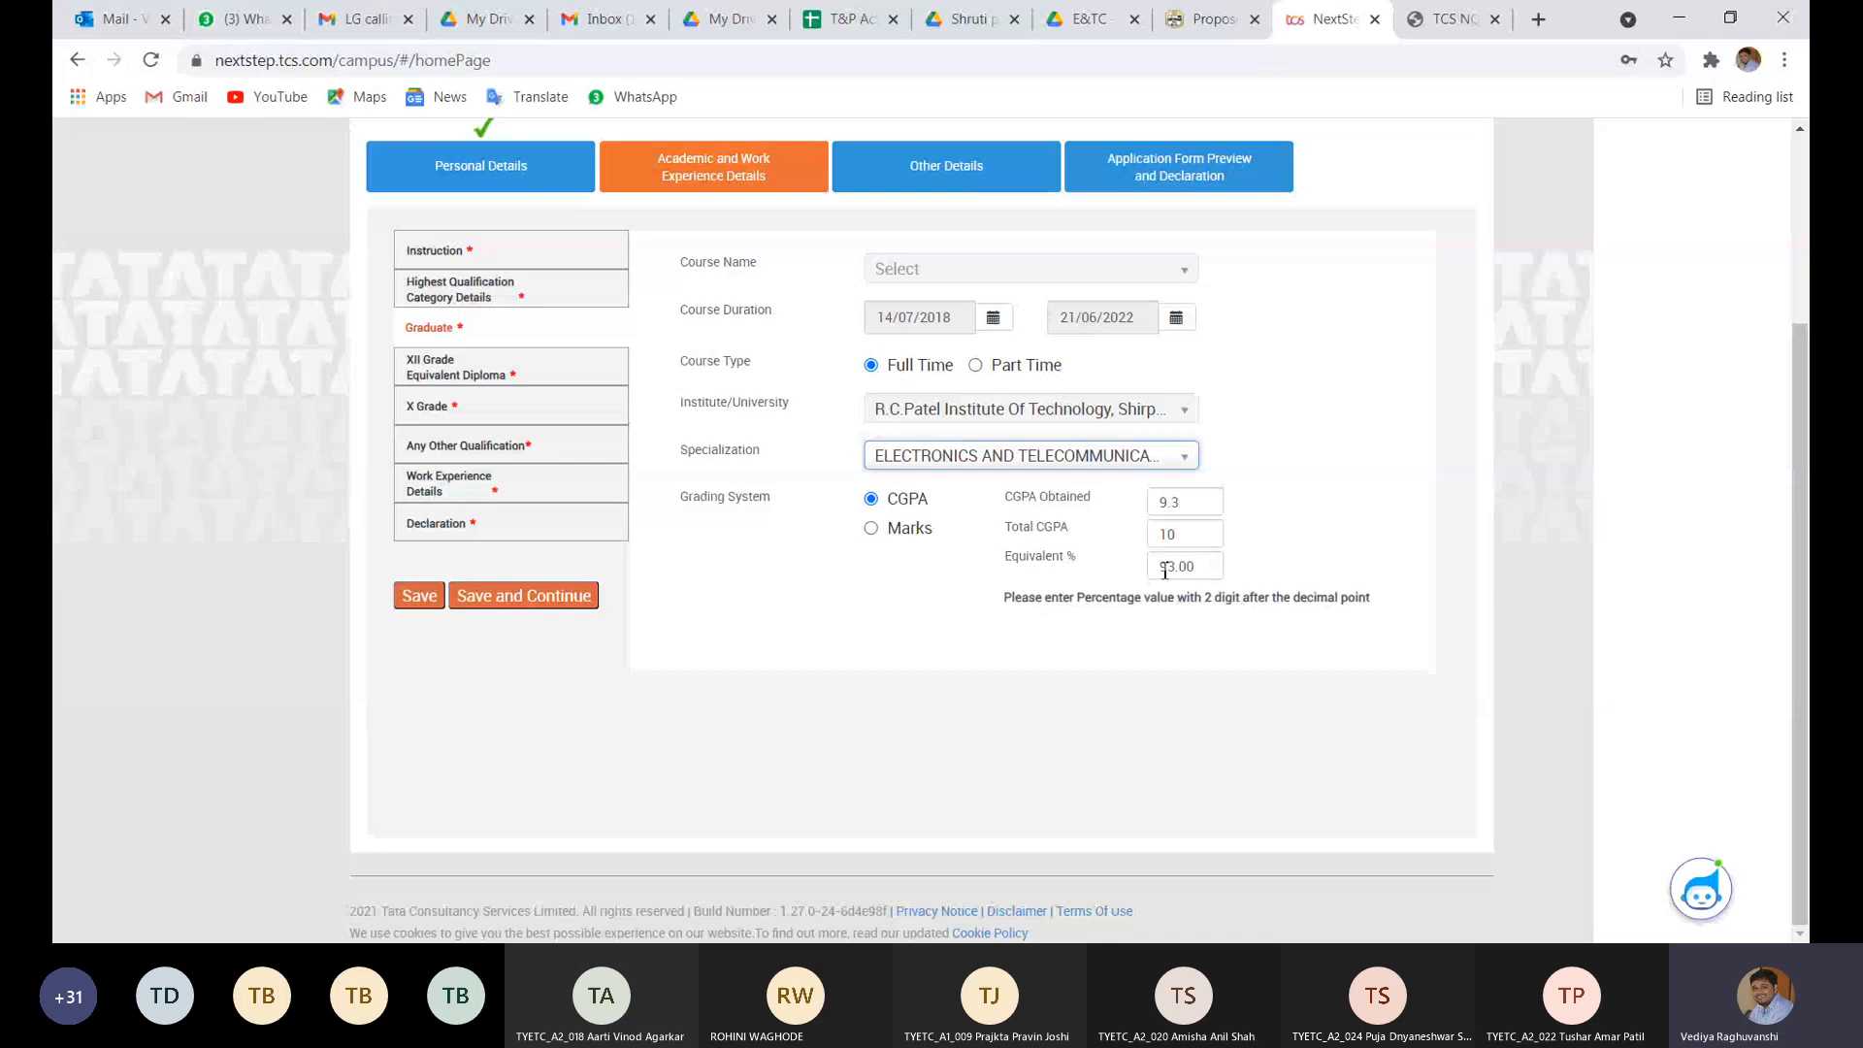
double_click(1212, 568)
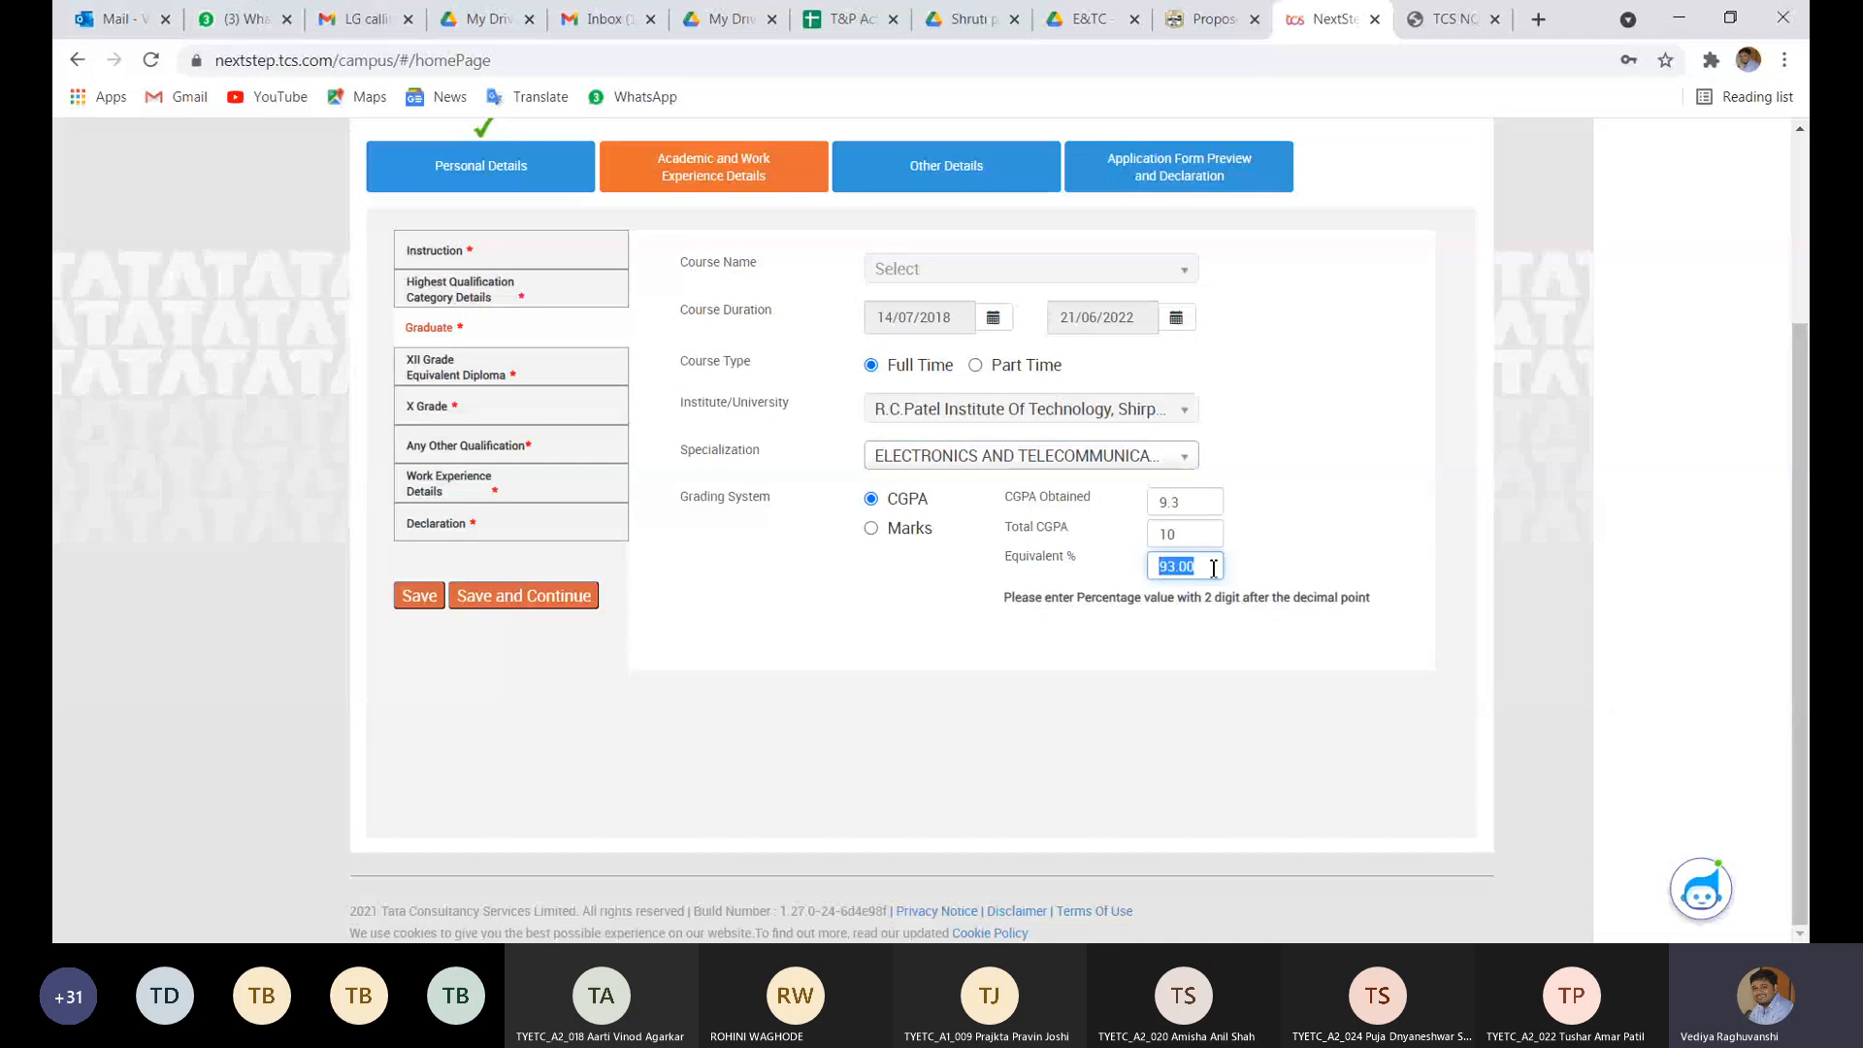
left_click(1192, 511)
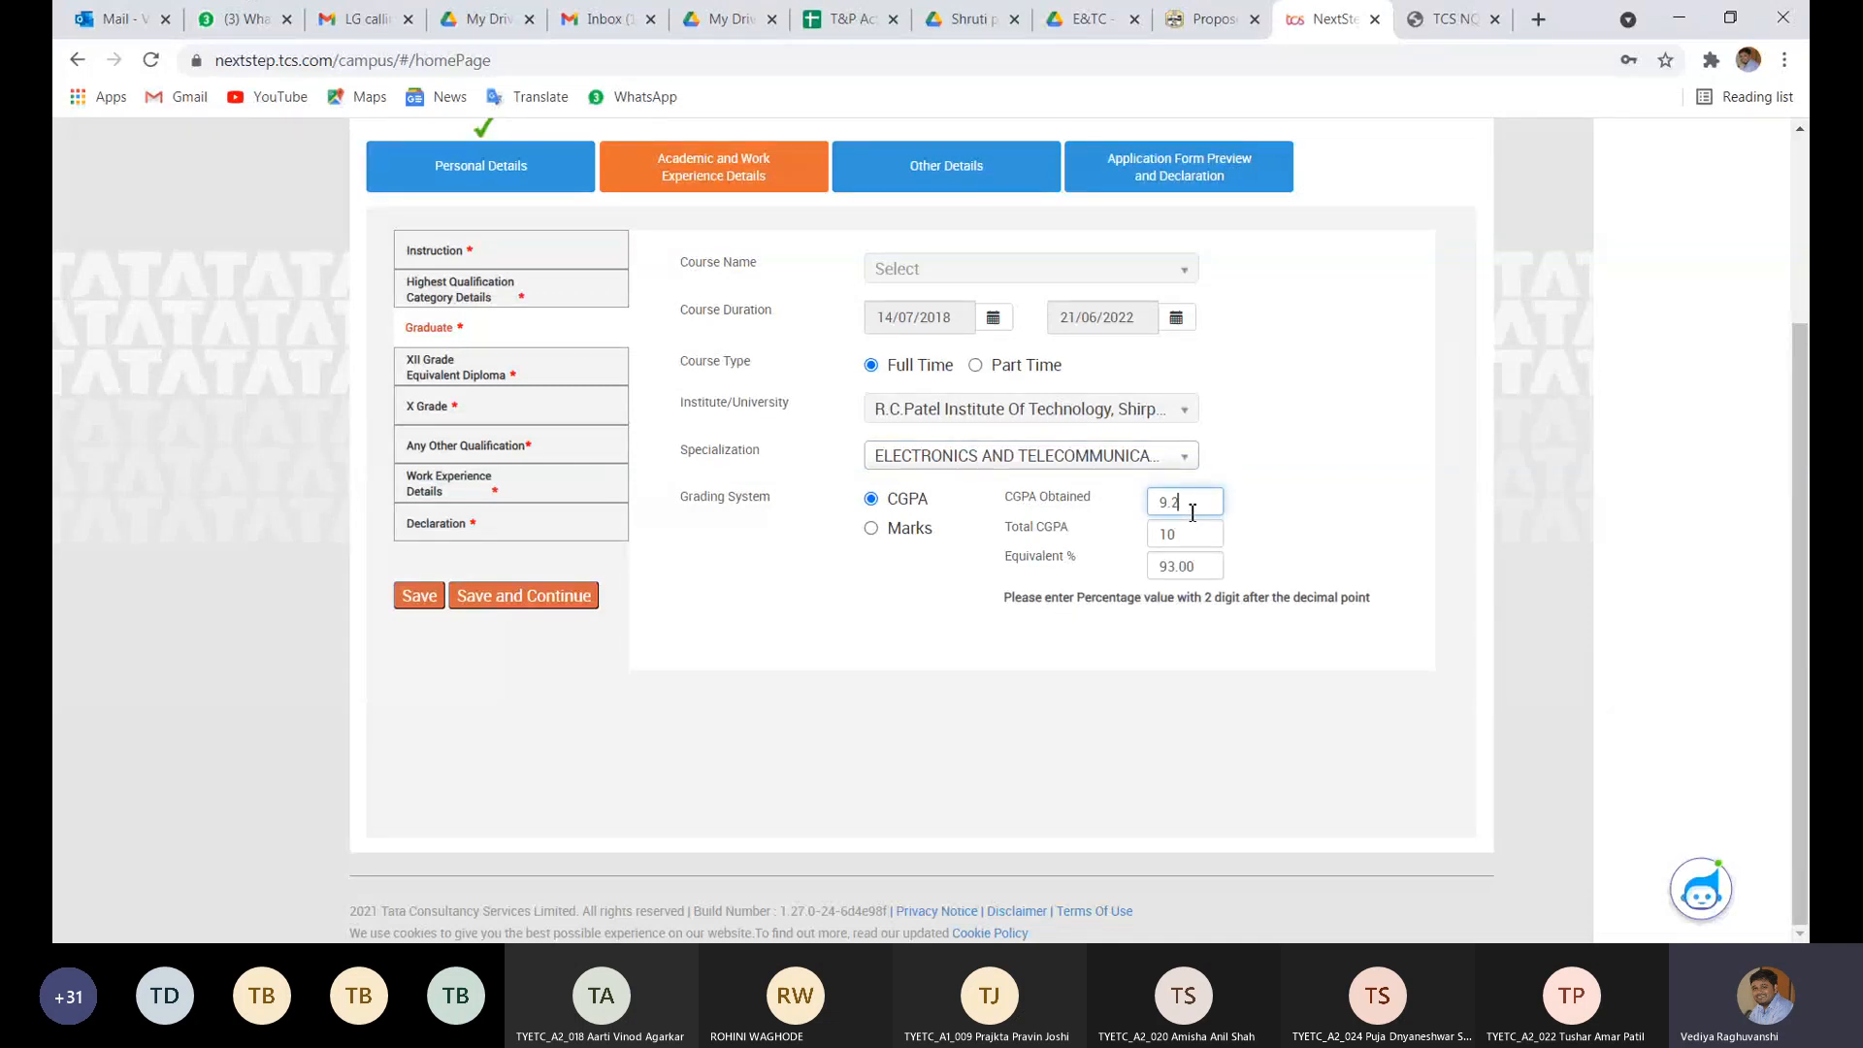
left_click(1158, 564)
left_click(1196, 504)
left_click(1189, 567)
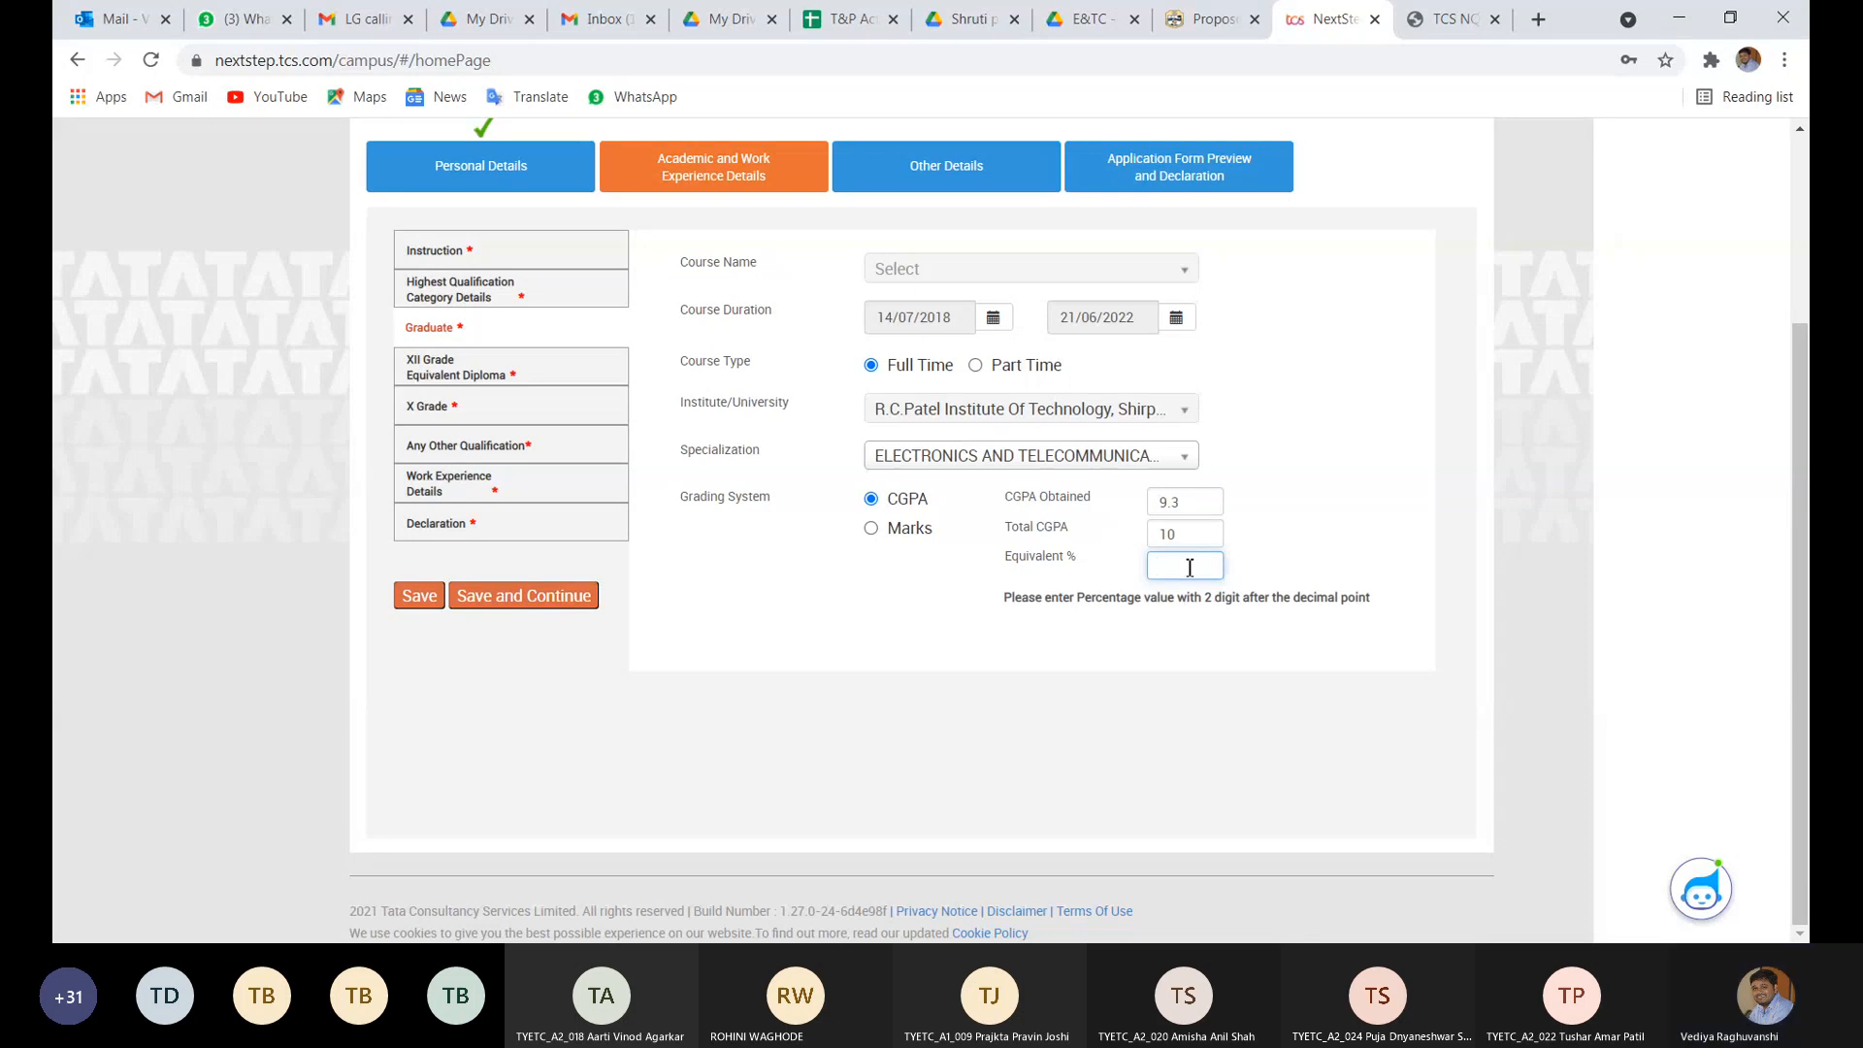
type("88")
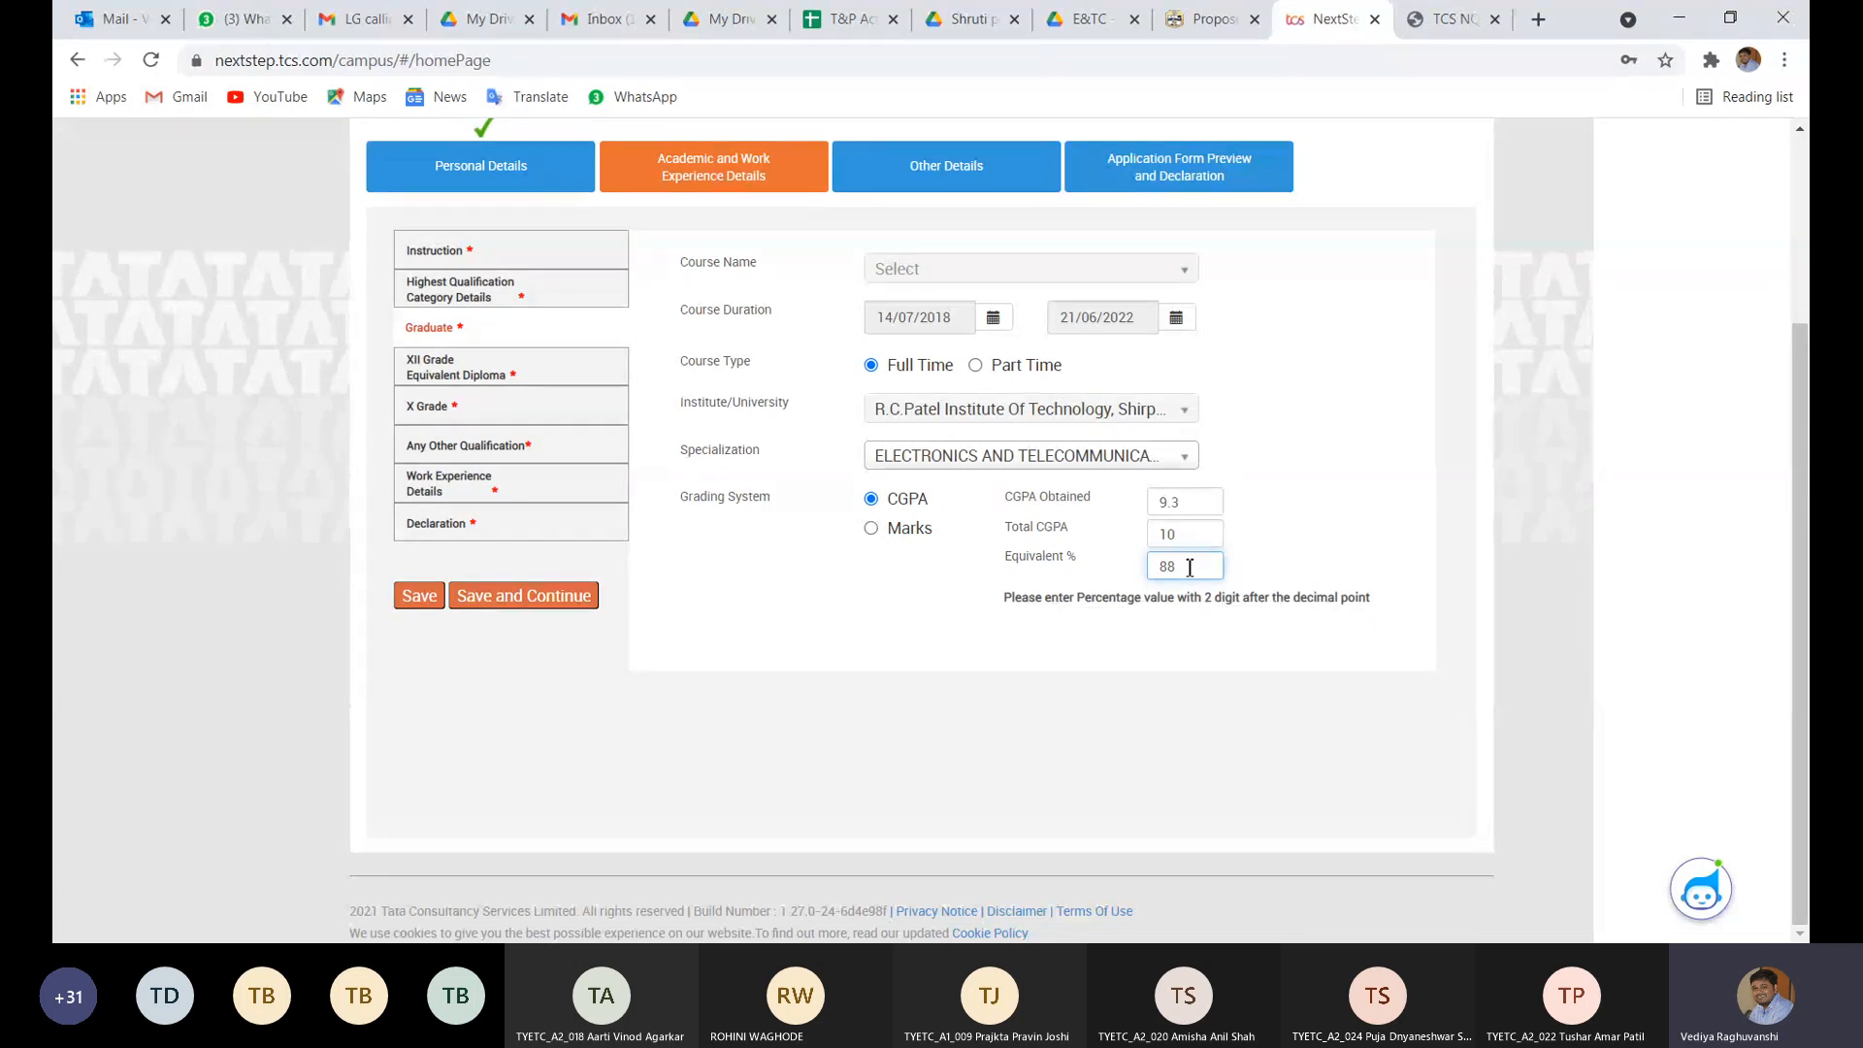
left_click(933, 601)
- Choose Save and Continue, then confirm Yes to proceed to XII Grade unsaved
left_click(1195, 576)
left_click(534, 628)
left_click(558, 597)
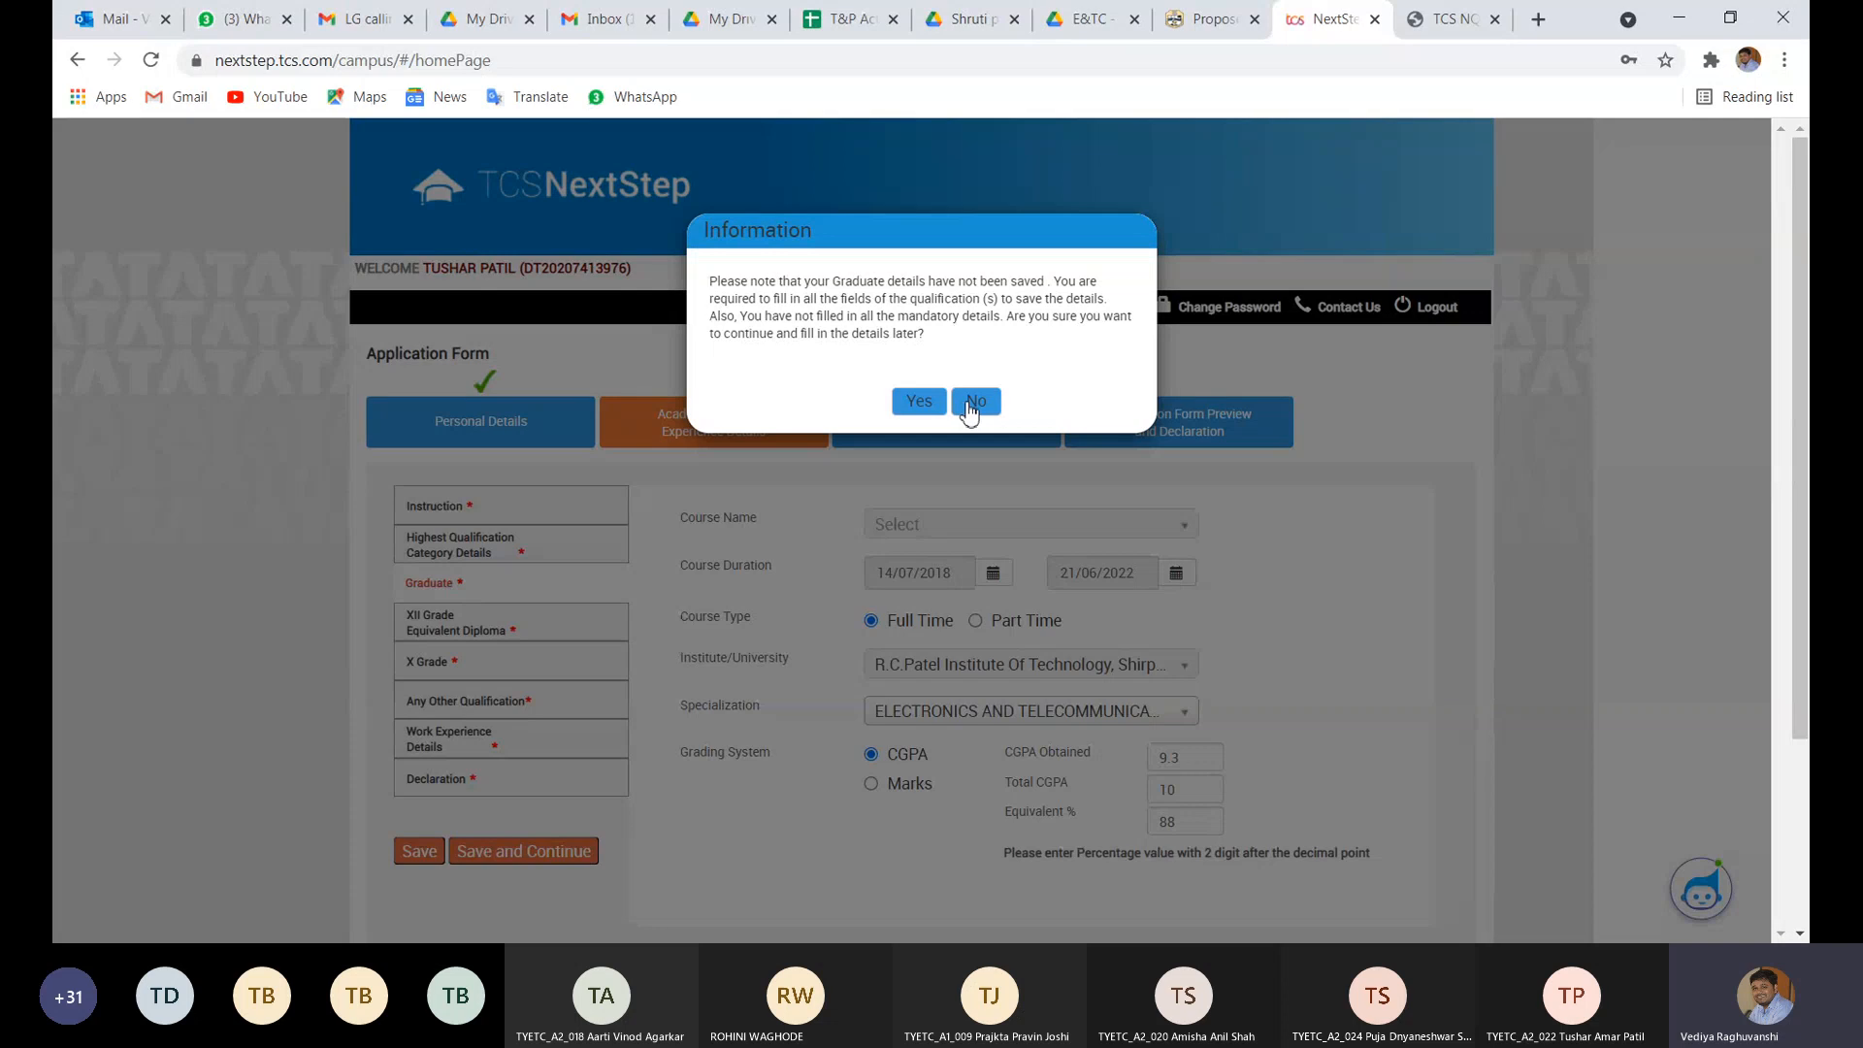
left_click(935, 405)
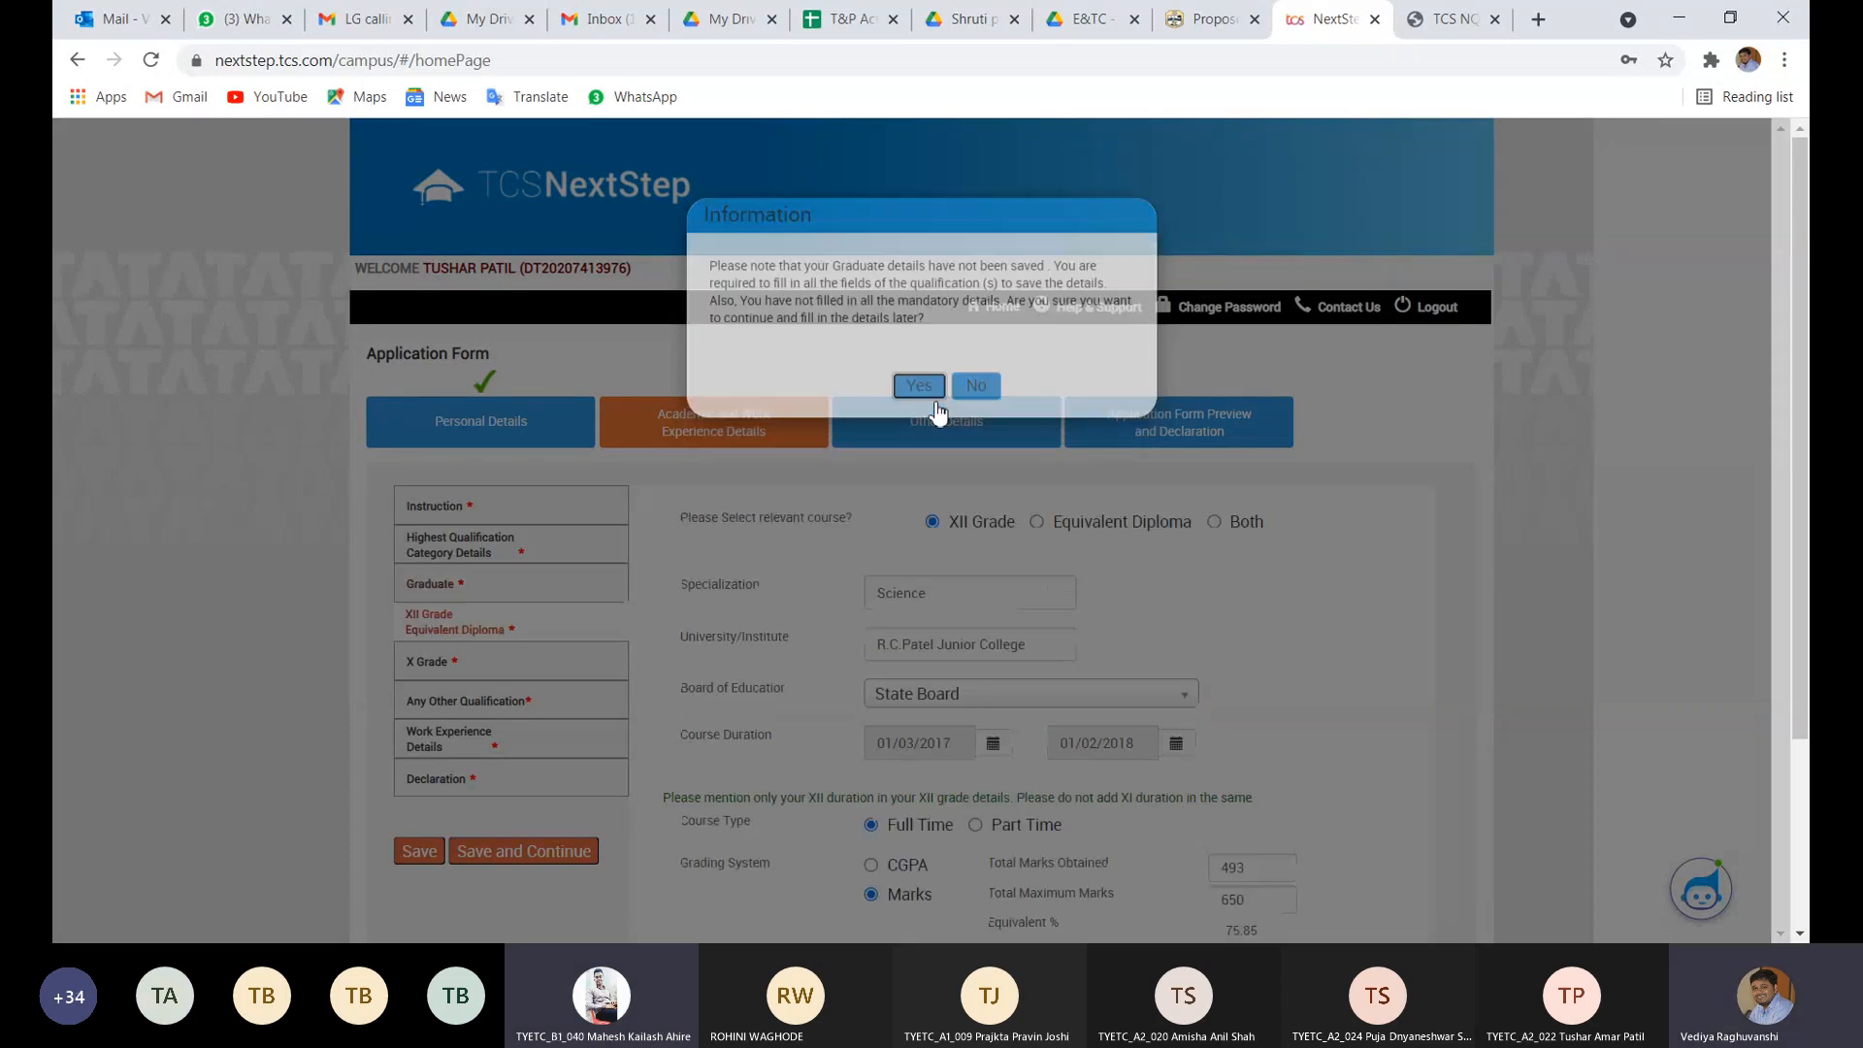
scroll(653, 619, "down", 1)
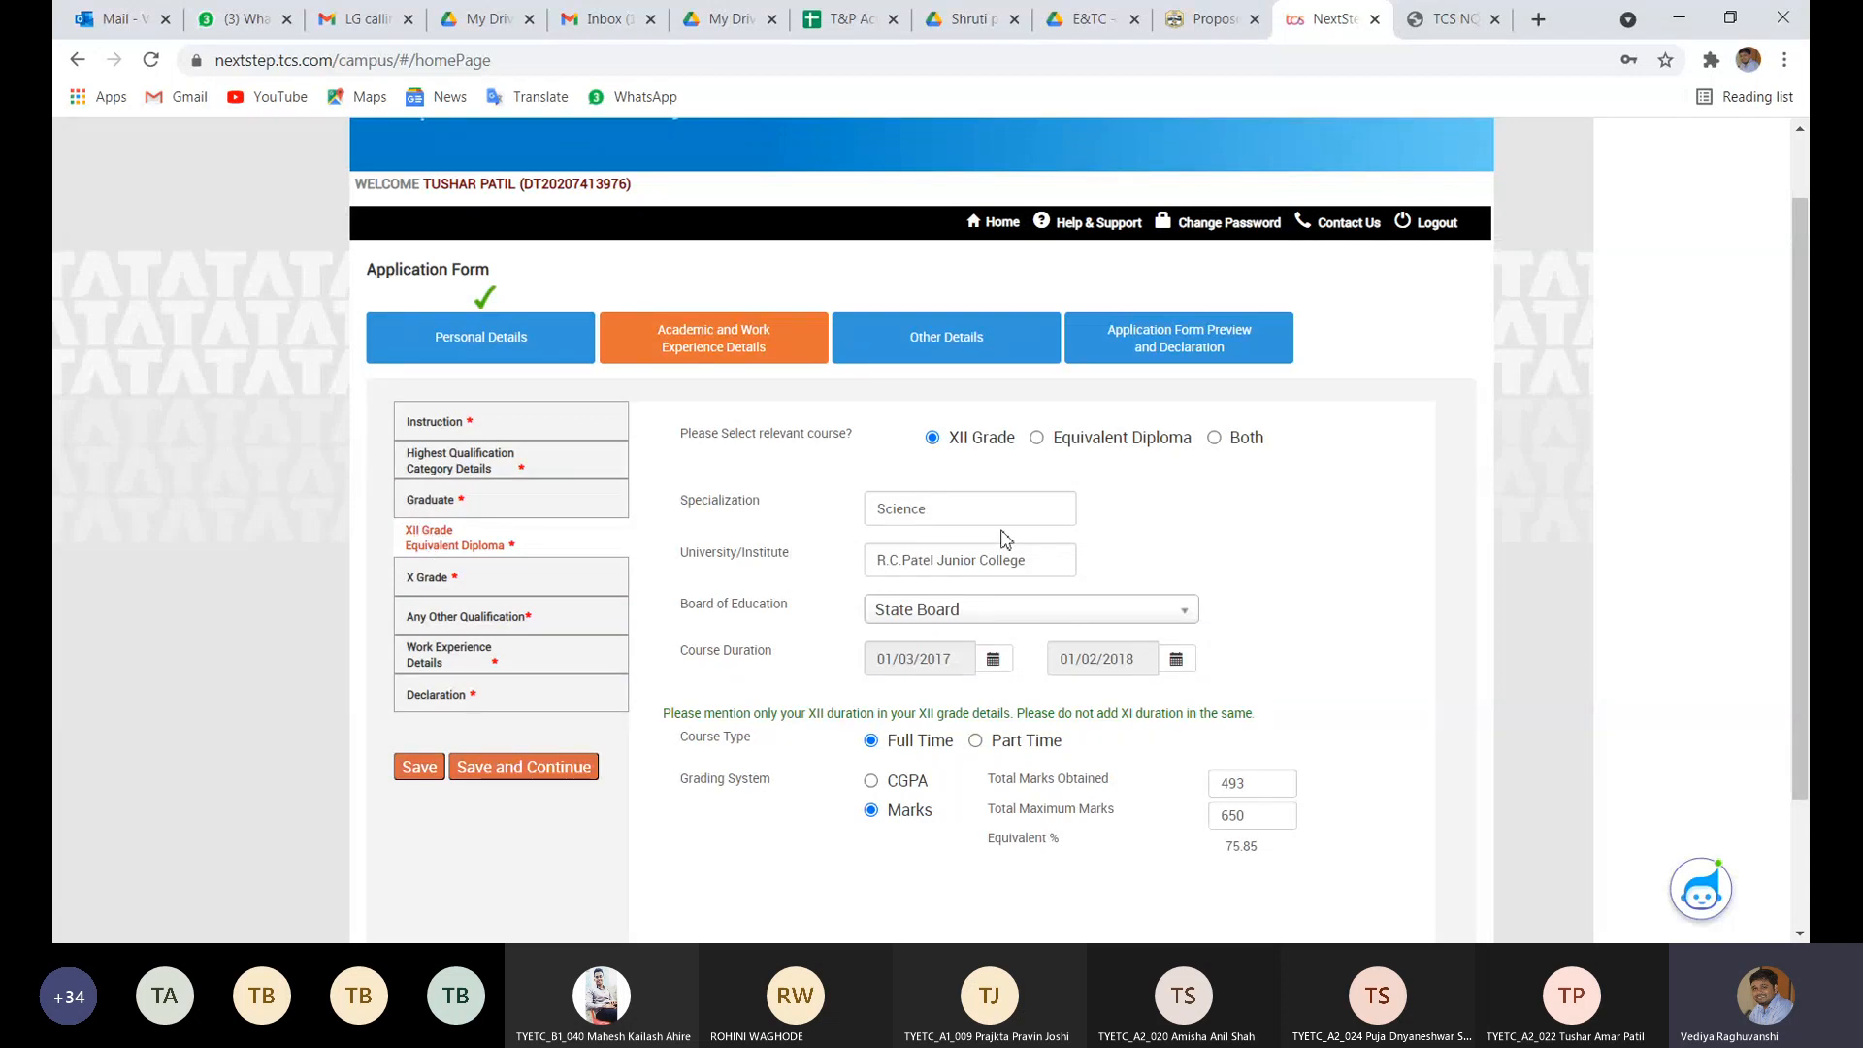
scroll(1202, 502, "down", 1)
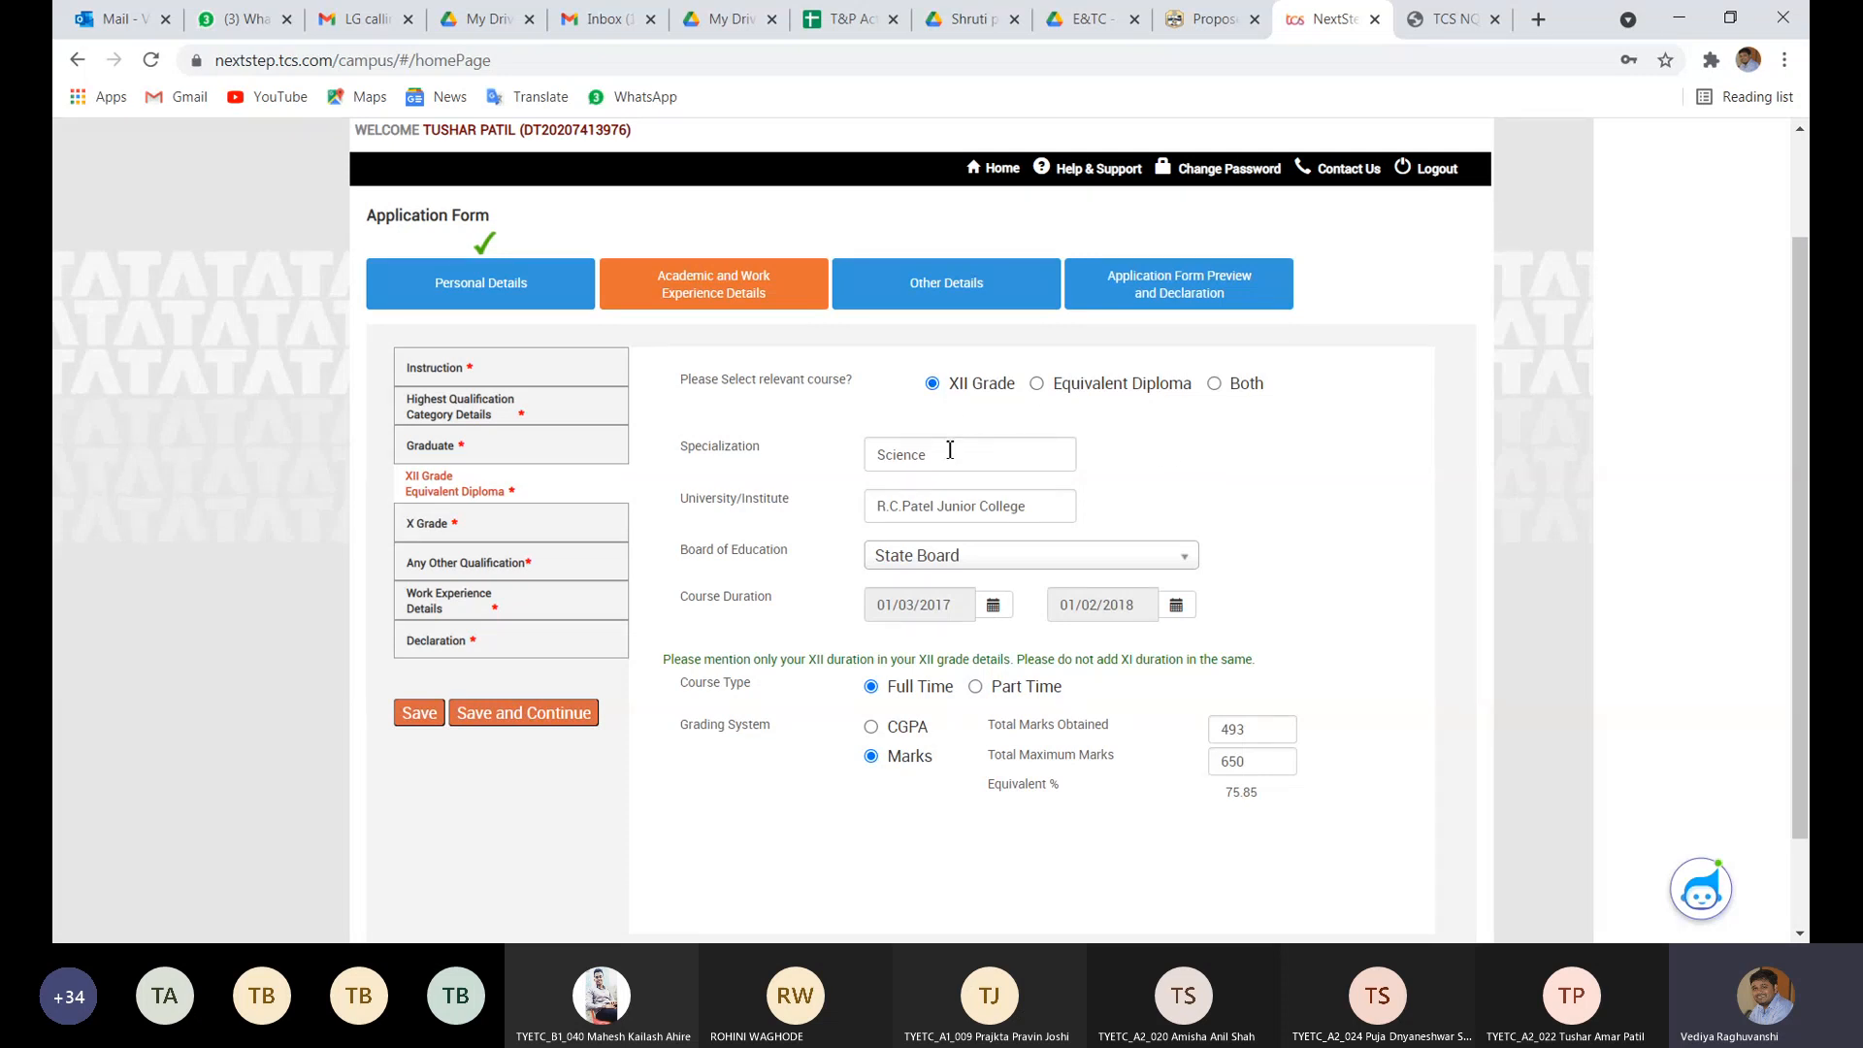
left_click(960, 514)
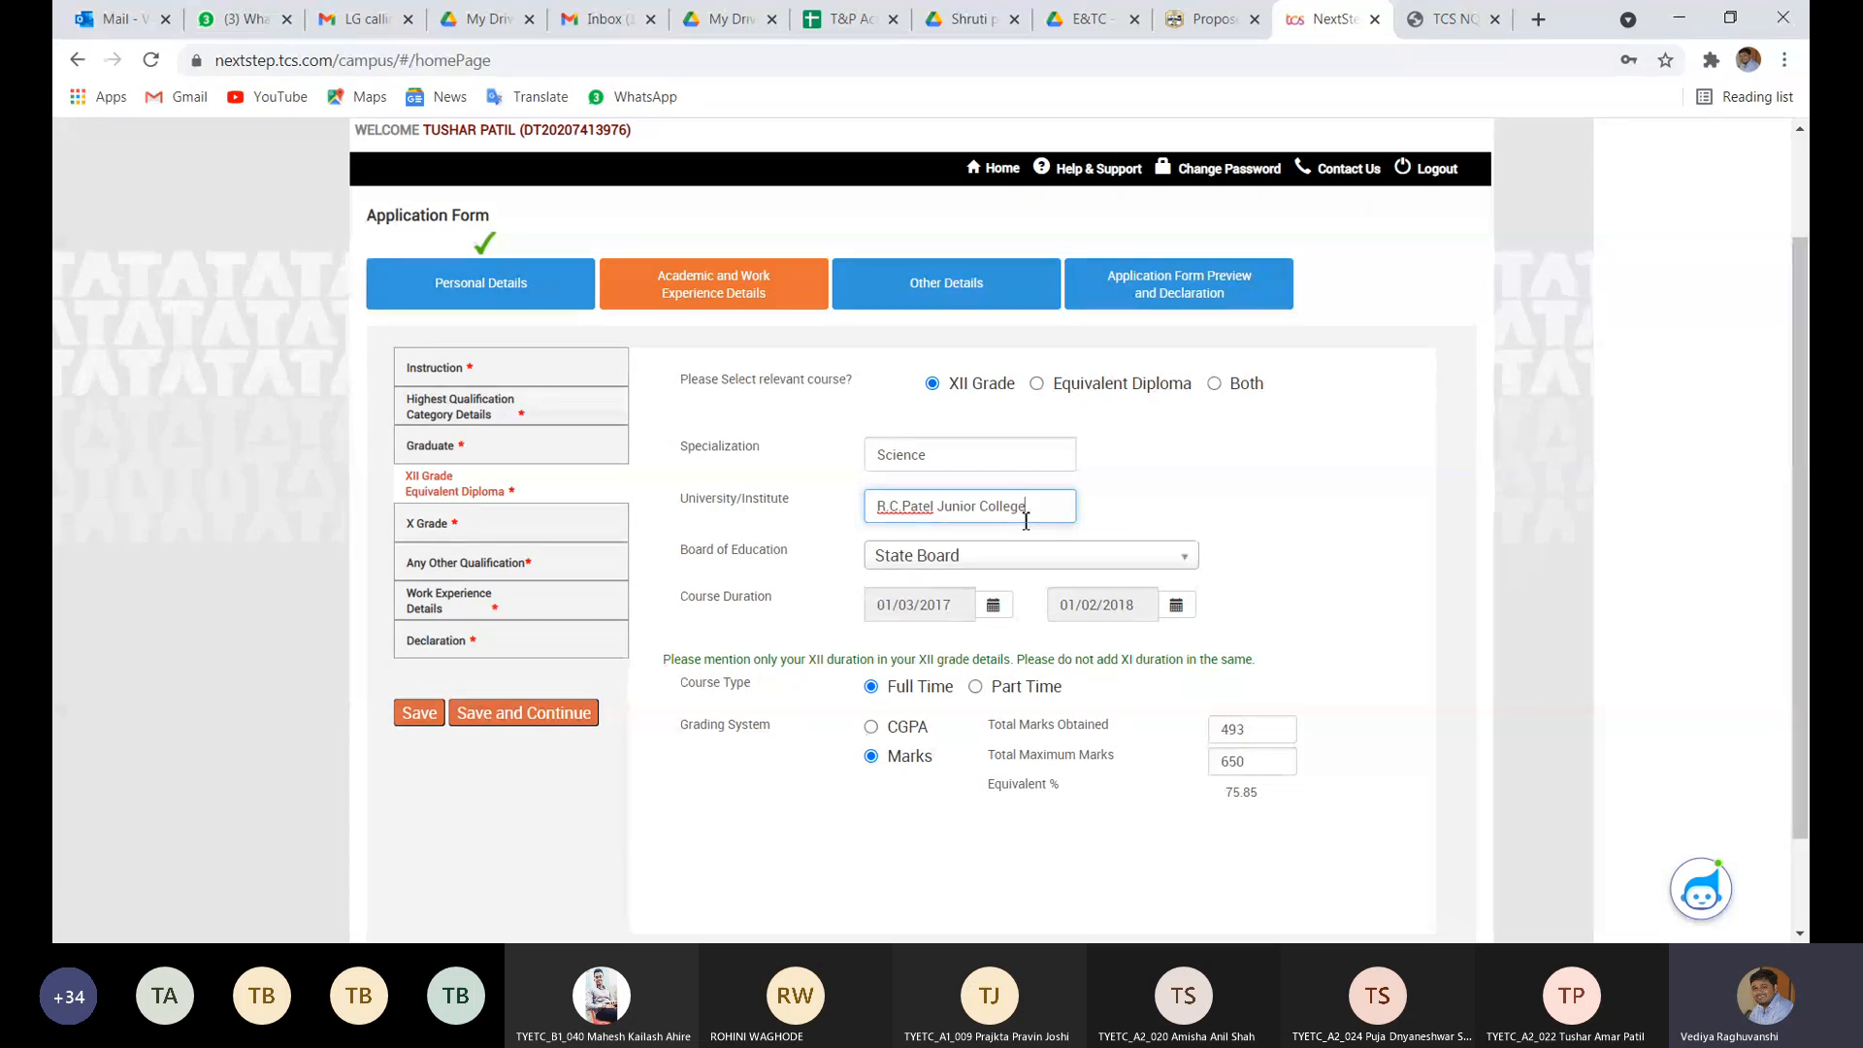
left_click(1003, 561)
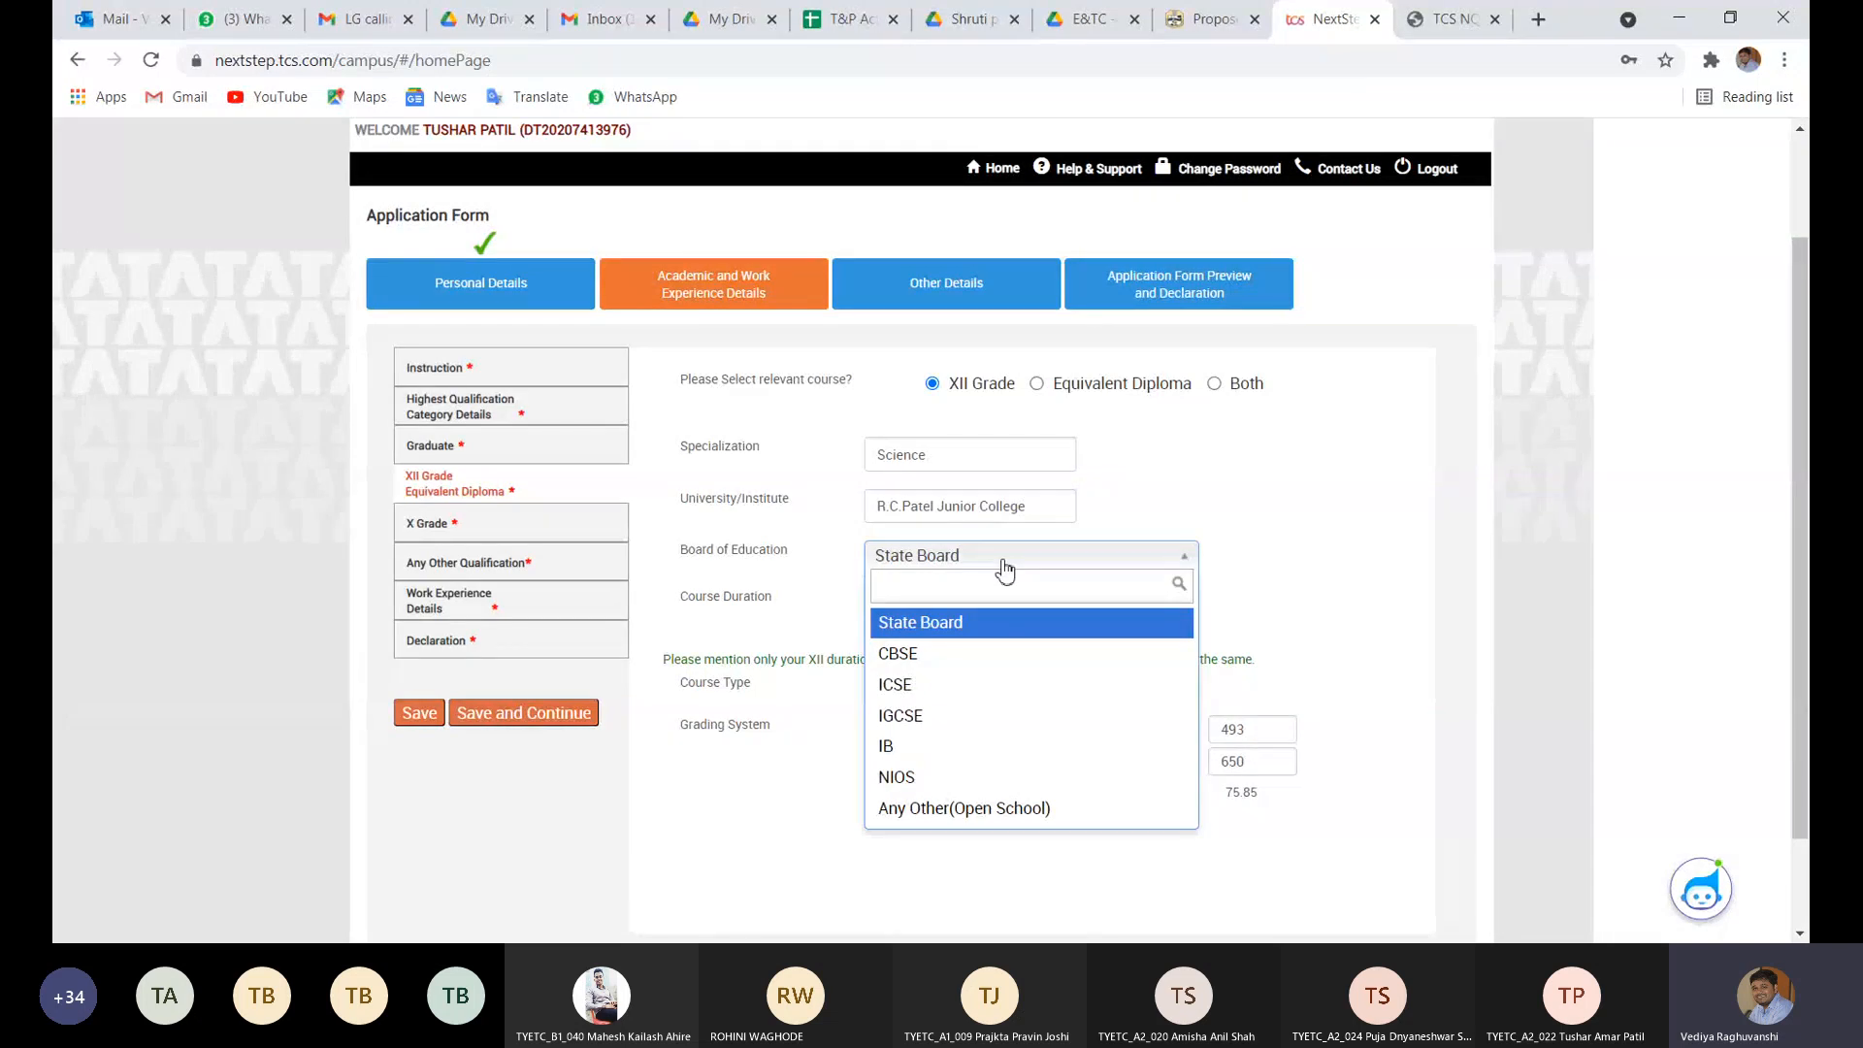
left_click(955, 631)
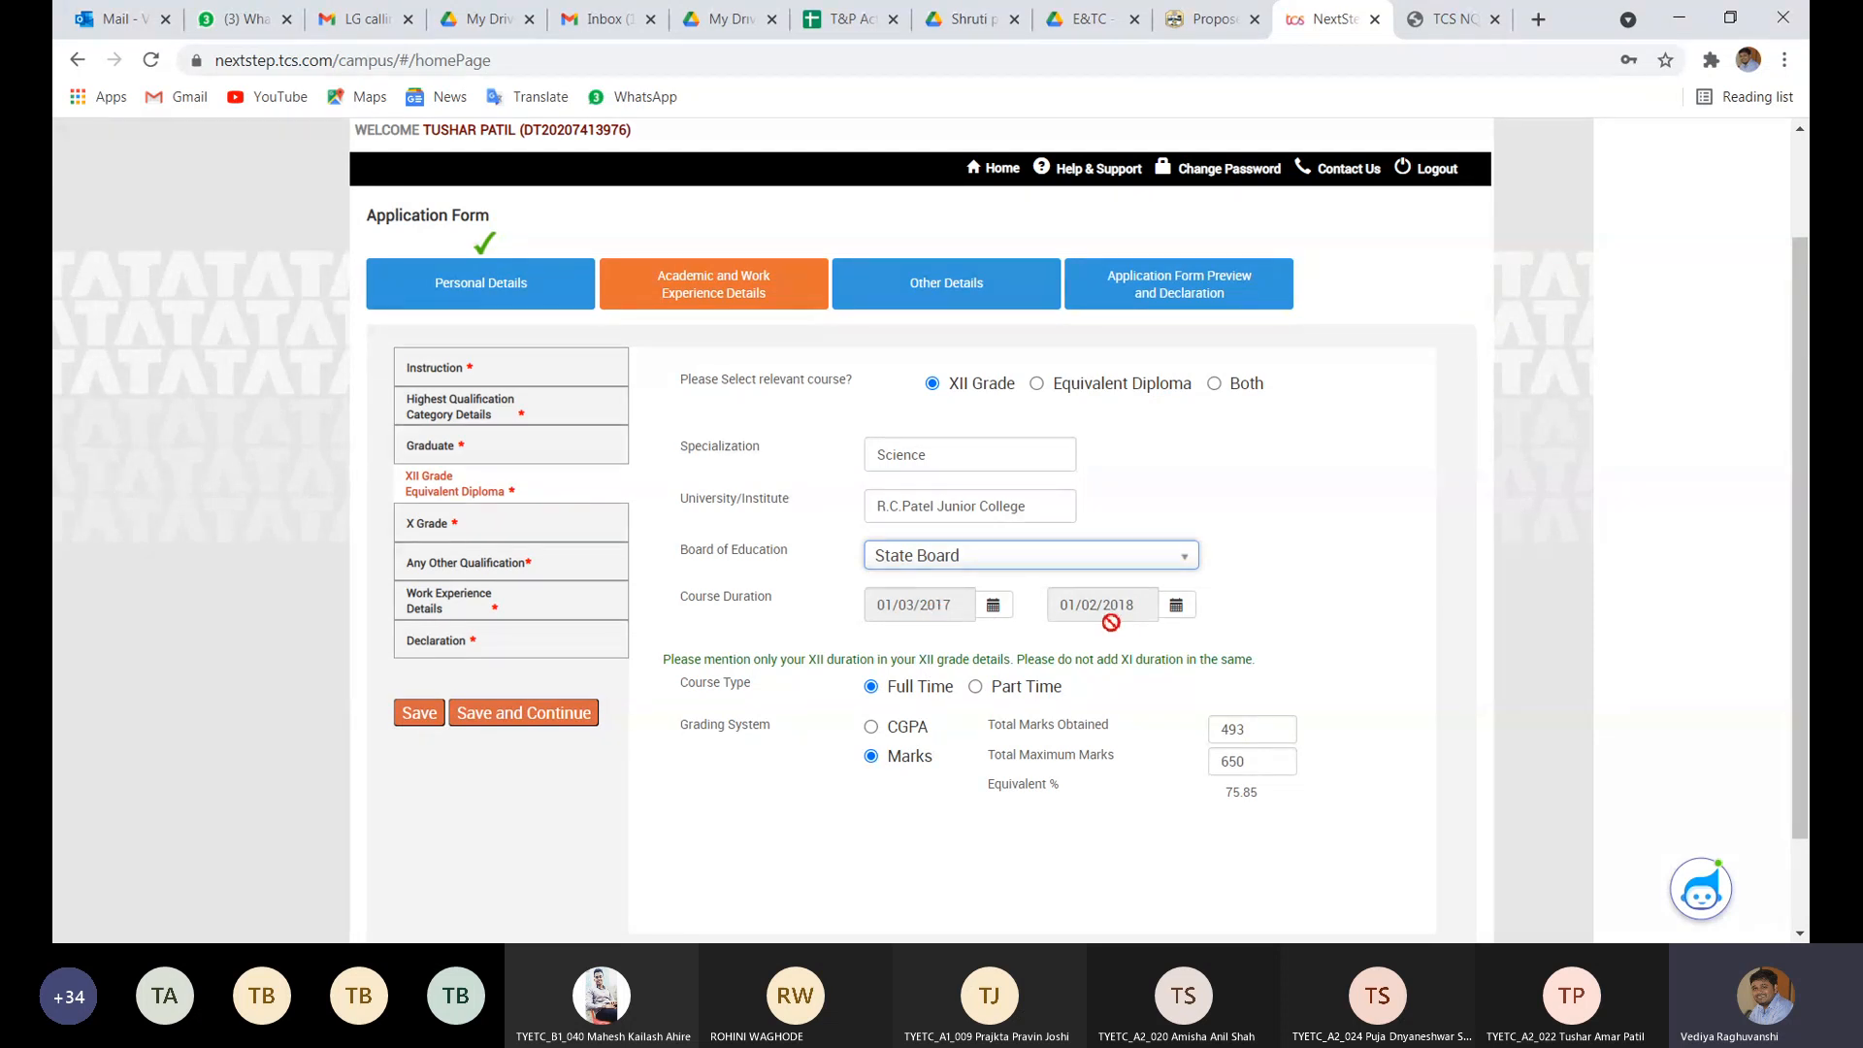
- Pick 01/07/2017 as the XII Grade course start date in the calendar
left_click(1007, 611)
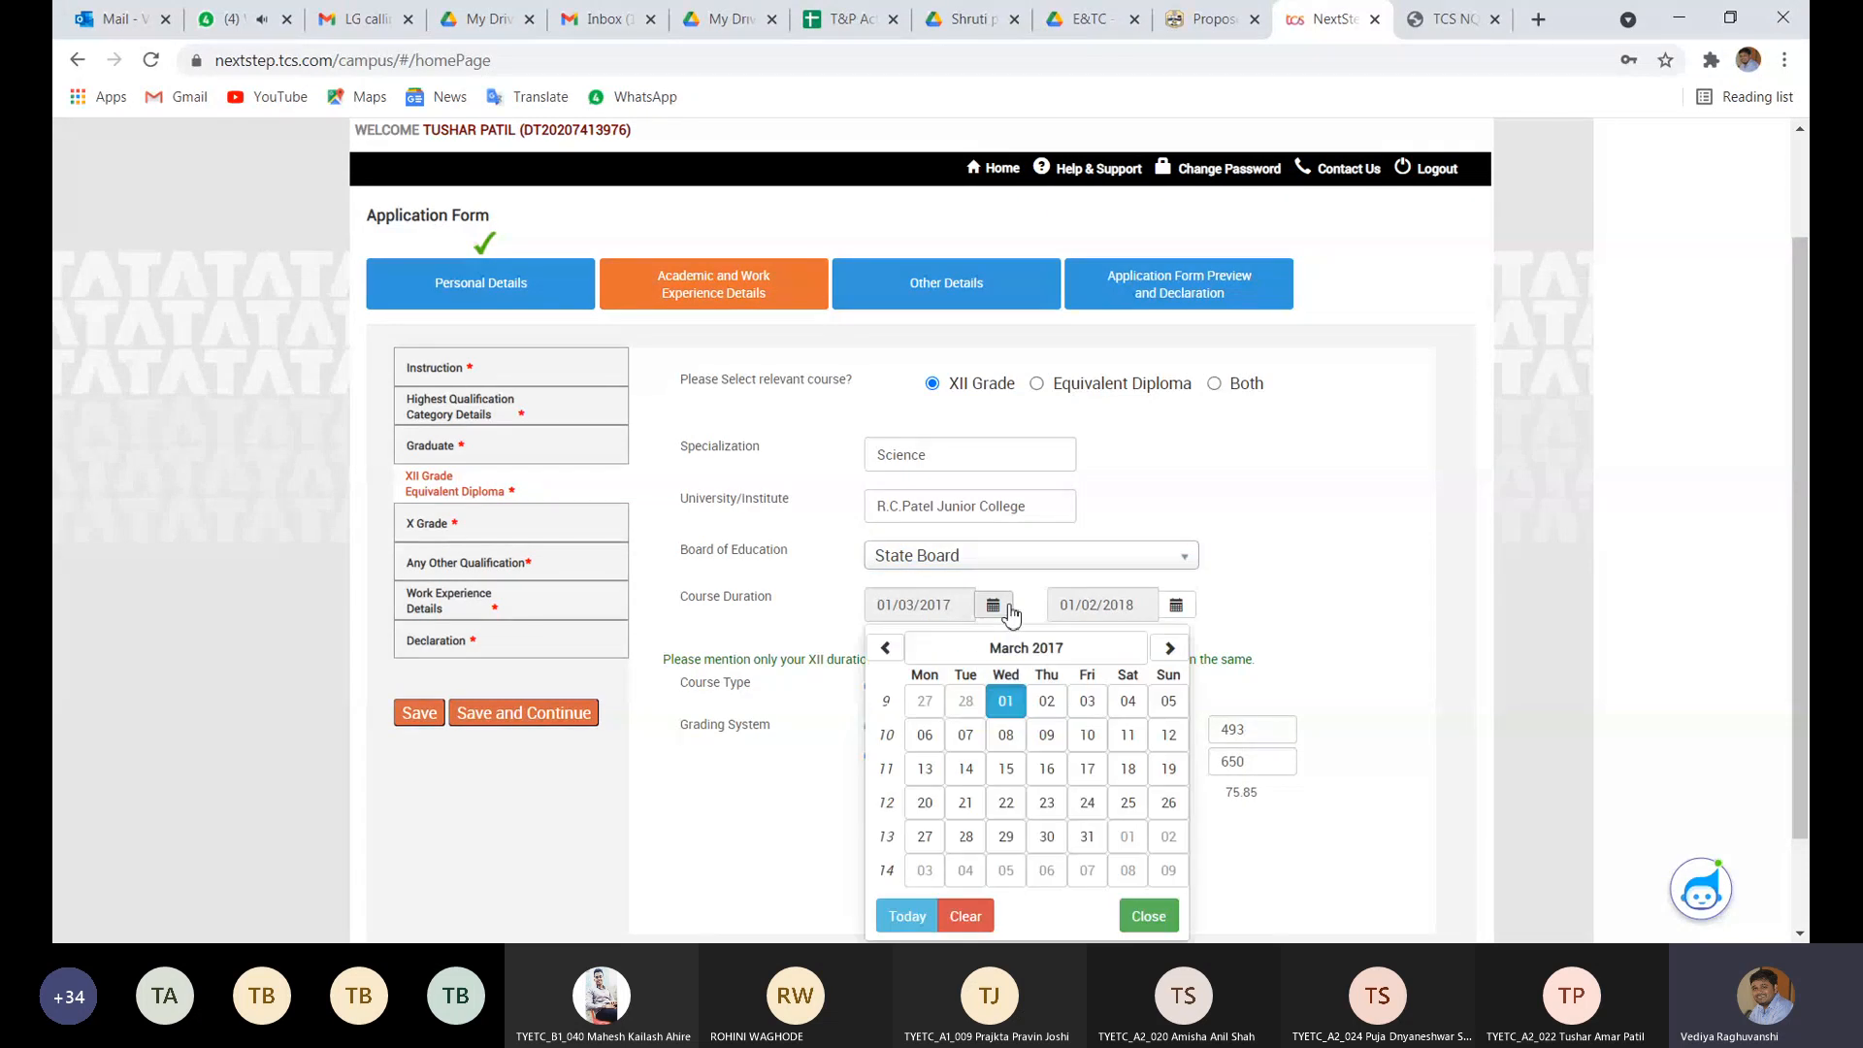
left_click(1170, 648)
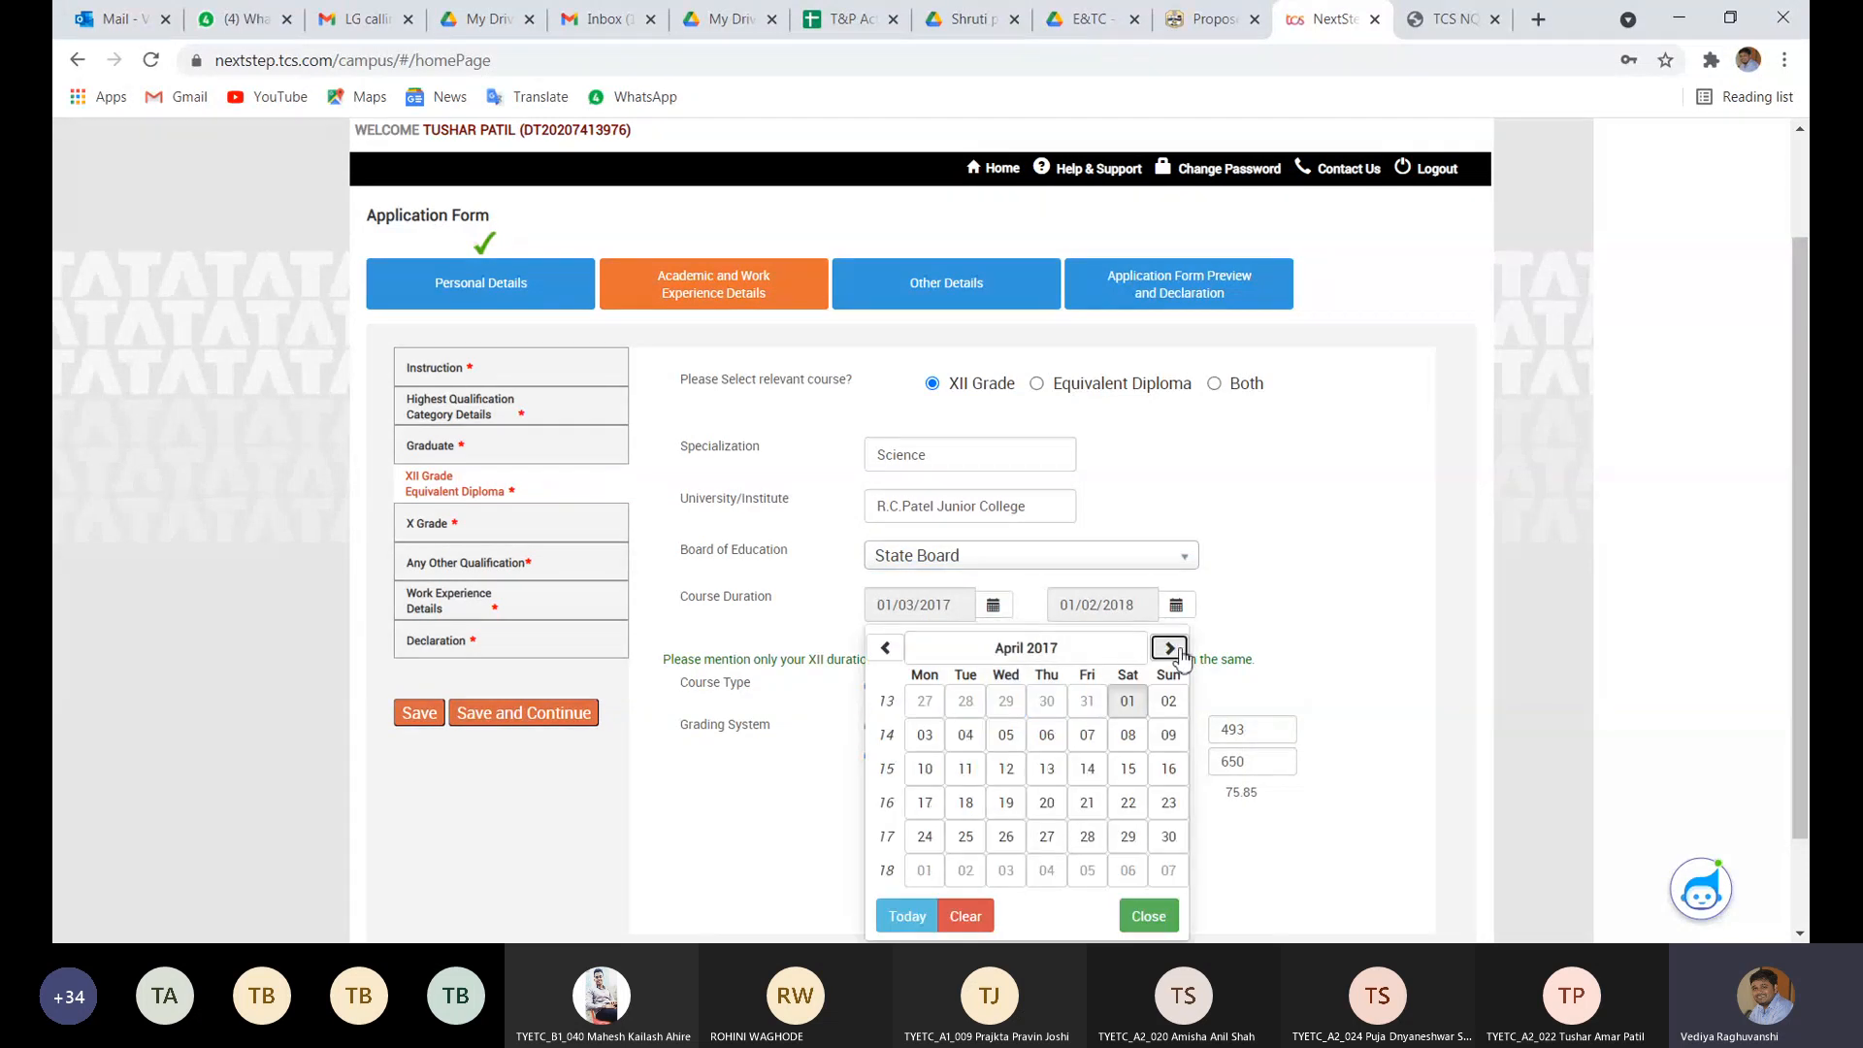
left_click(1170, 648)
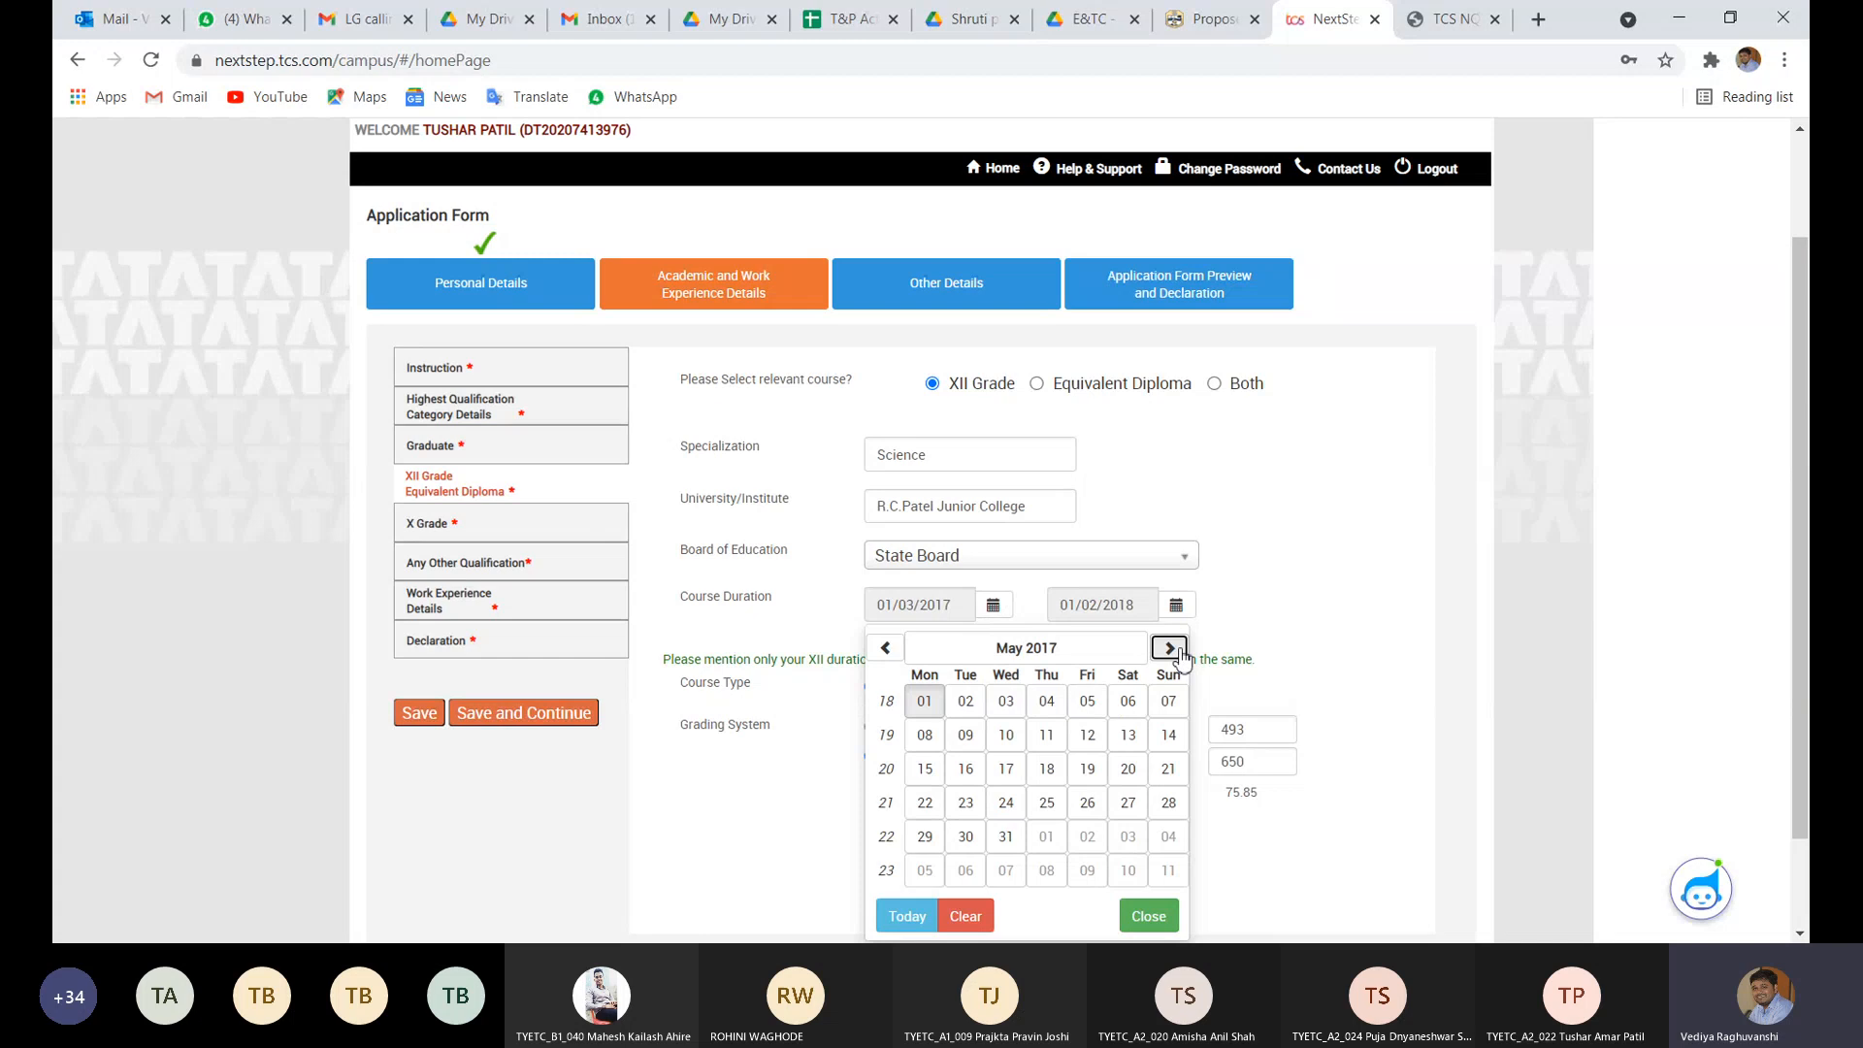
left_click(1174, 650)
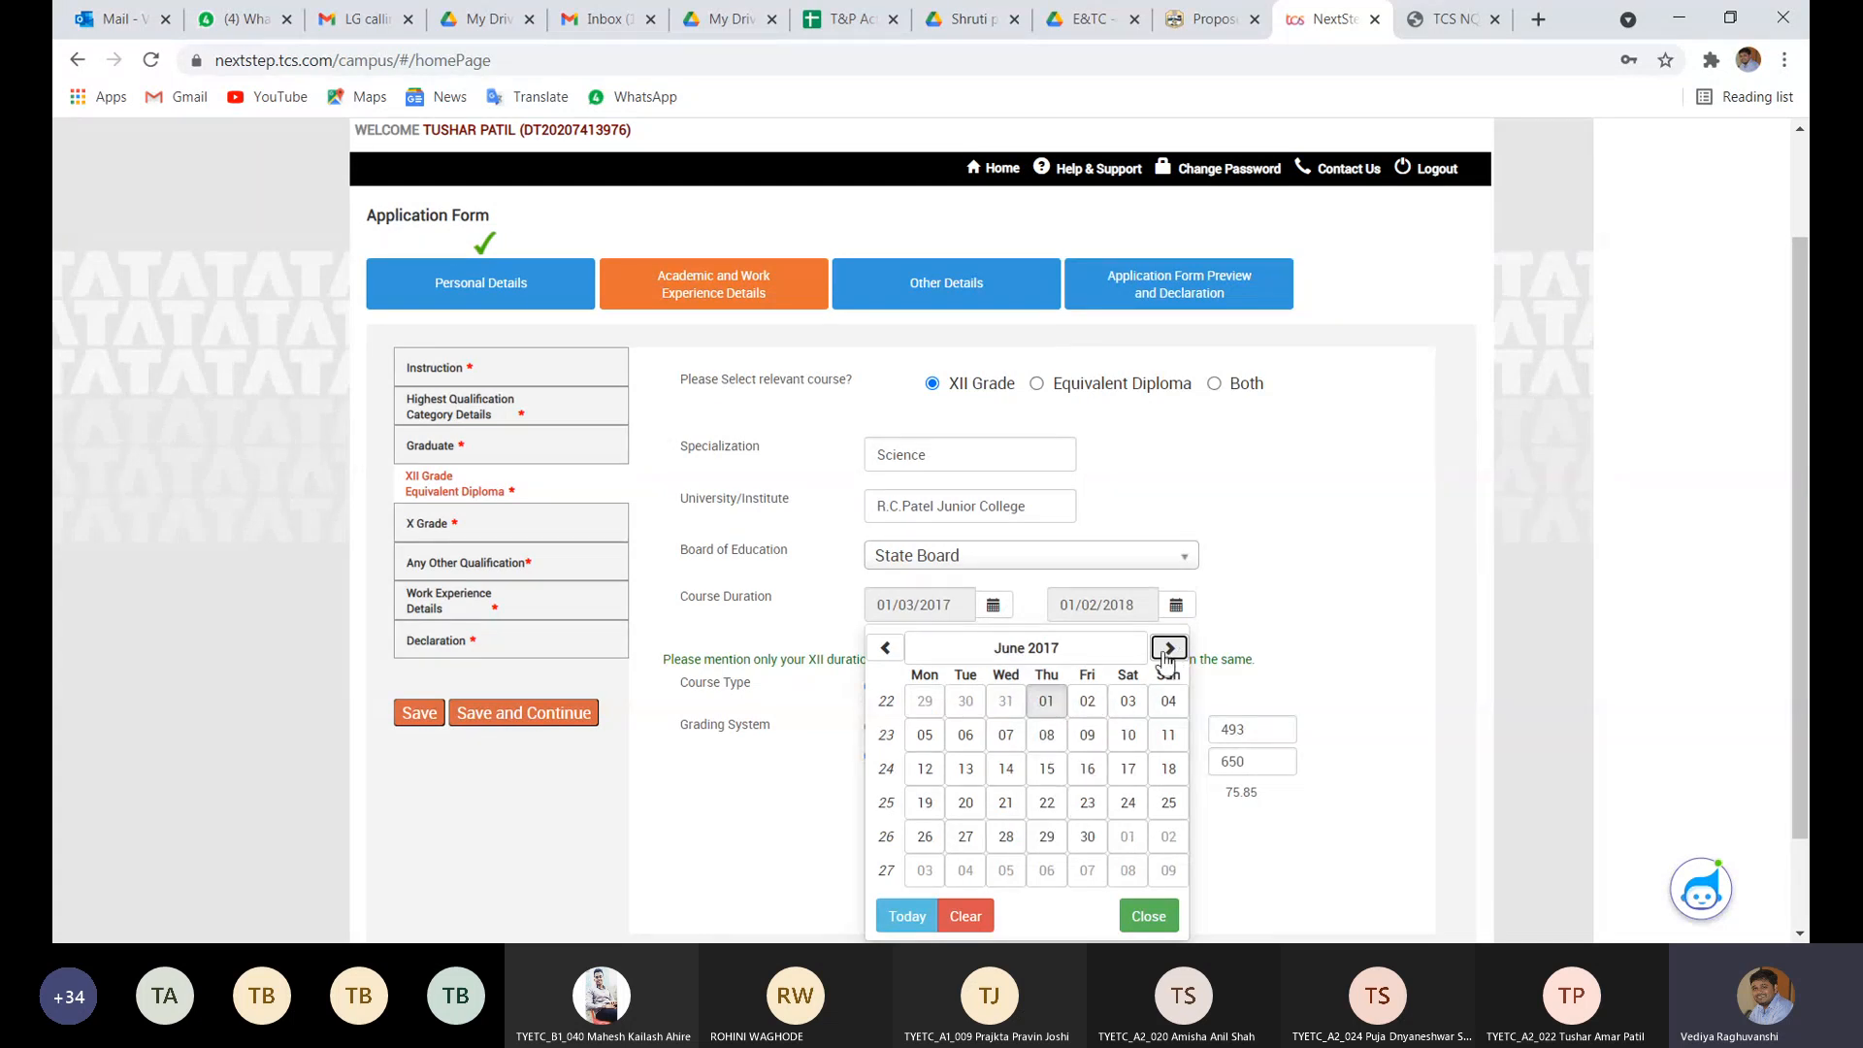
left_click(1168, 650)
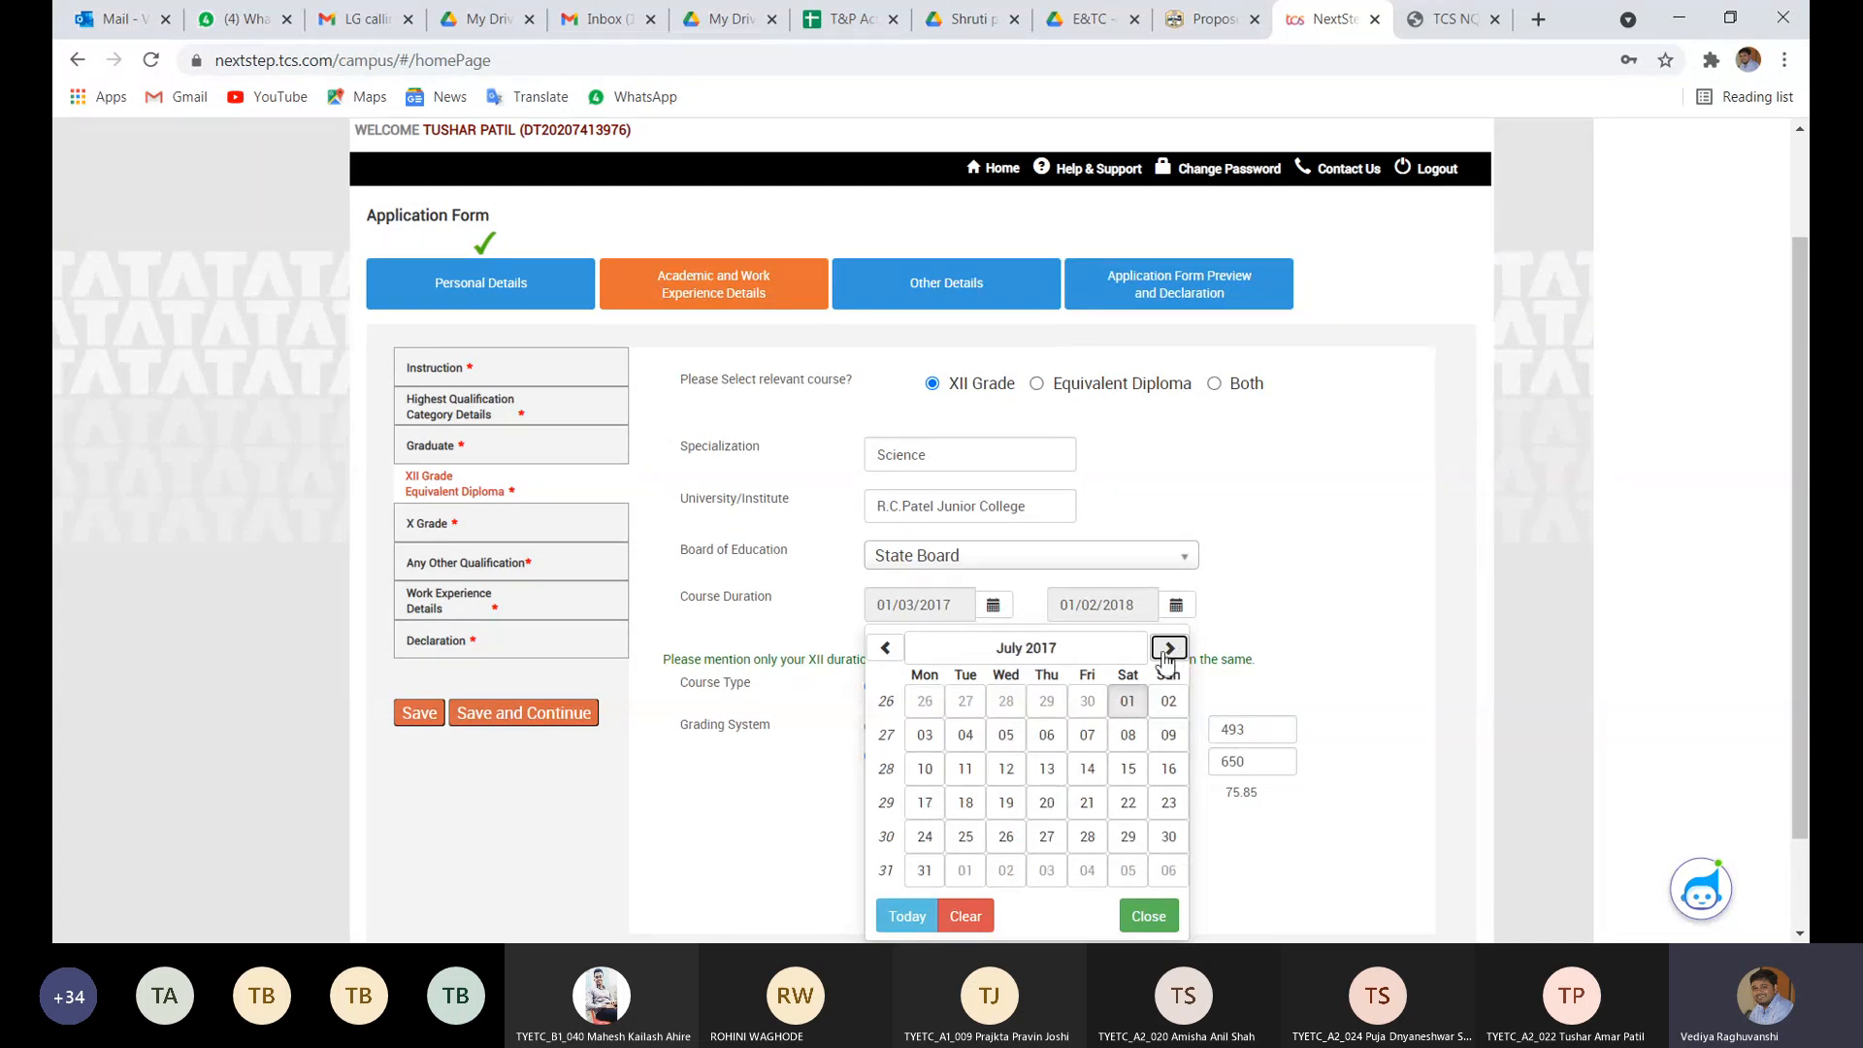
left_click(1125, 706)
- Pick 14/06/2018 as the course end date and save the XII Grade details
left_click(1173, 609)
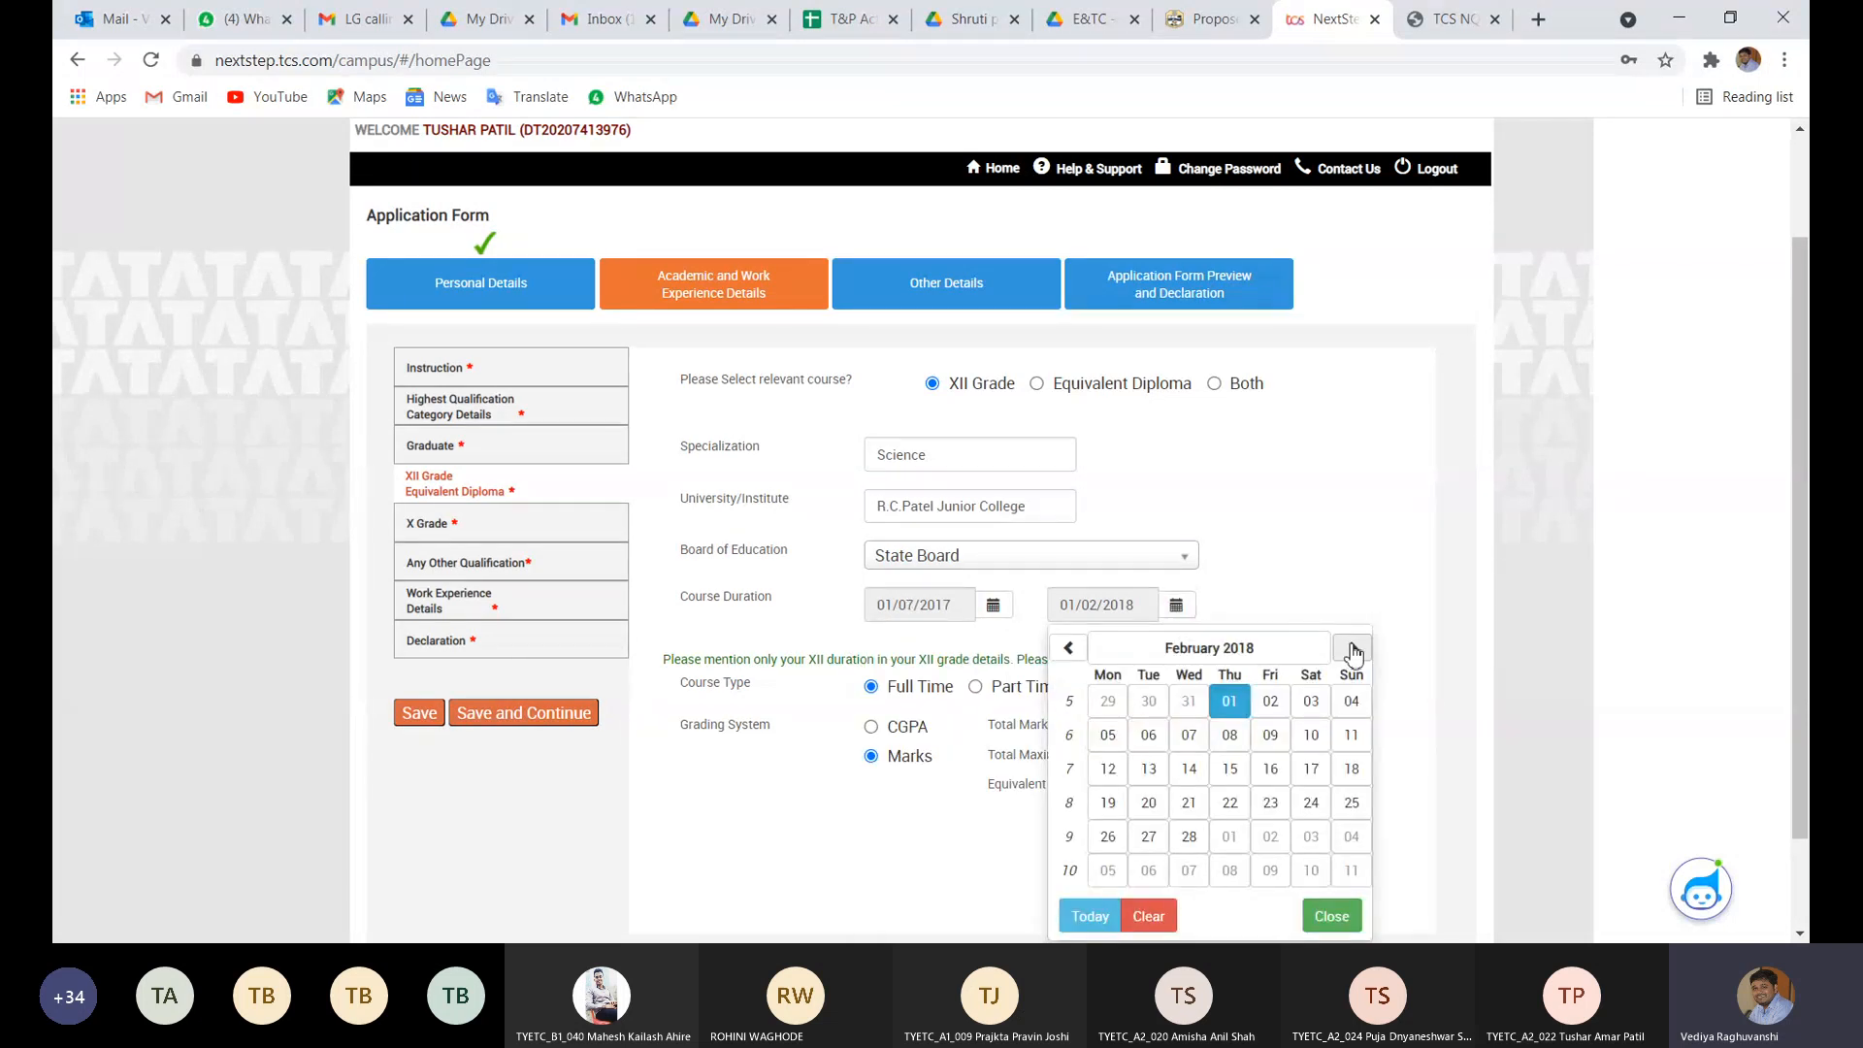
left_click(1353, 650)
left_click(1353, 650)
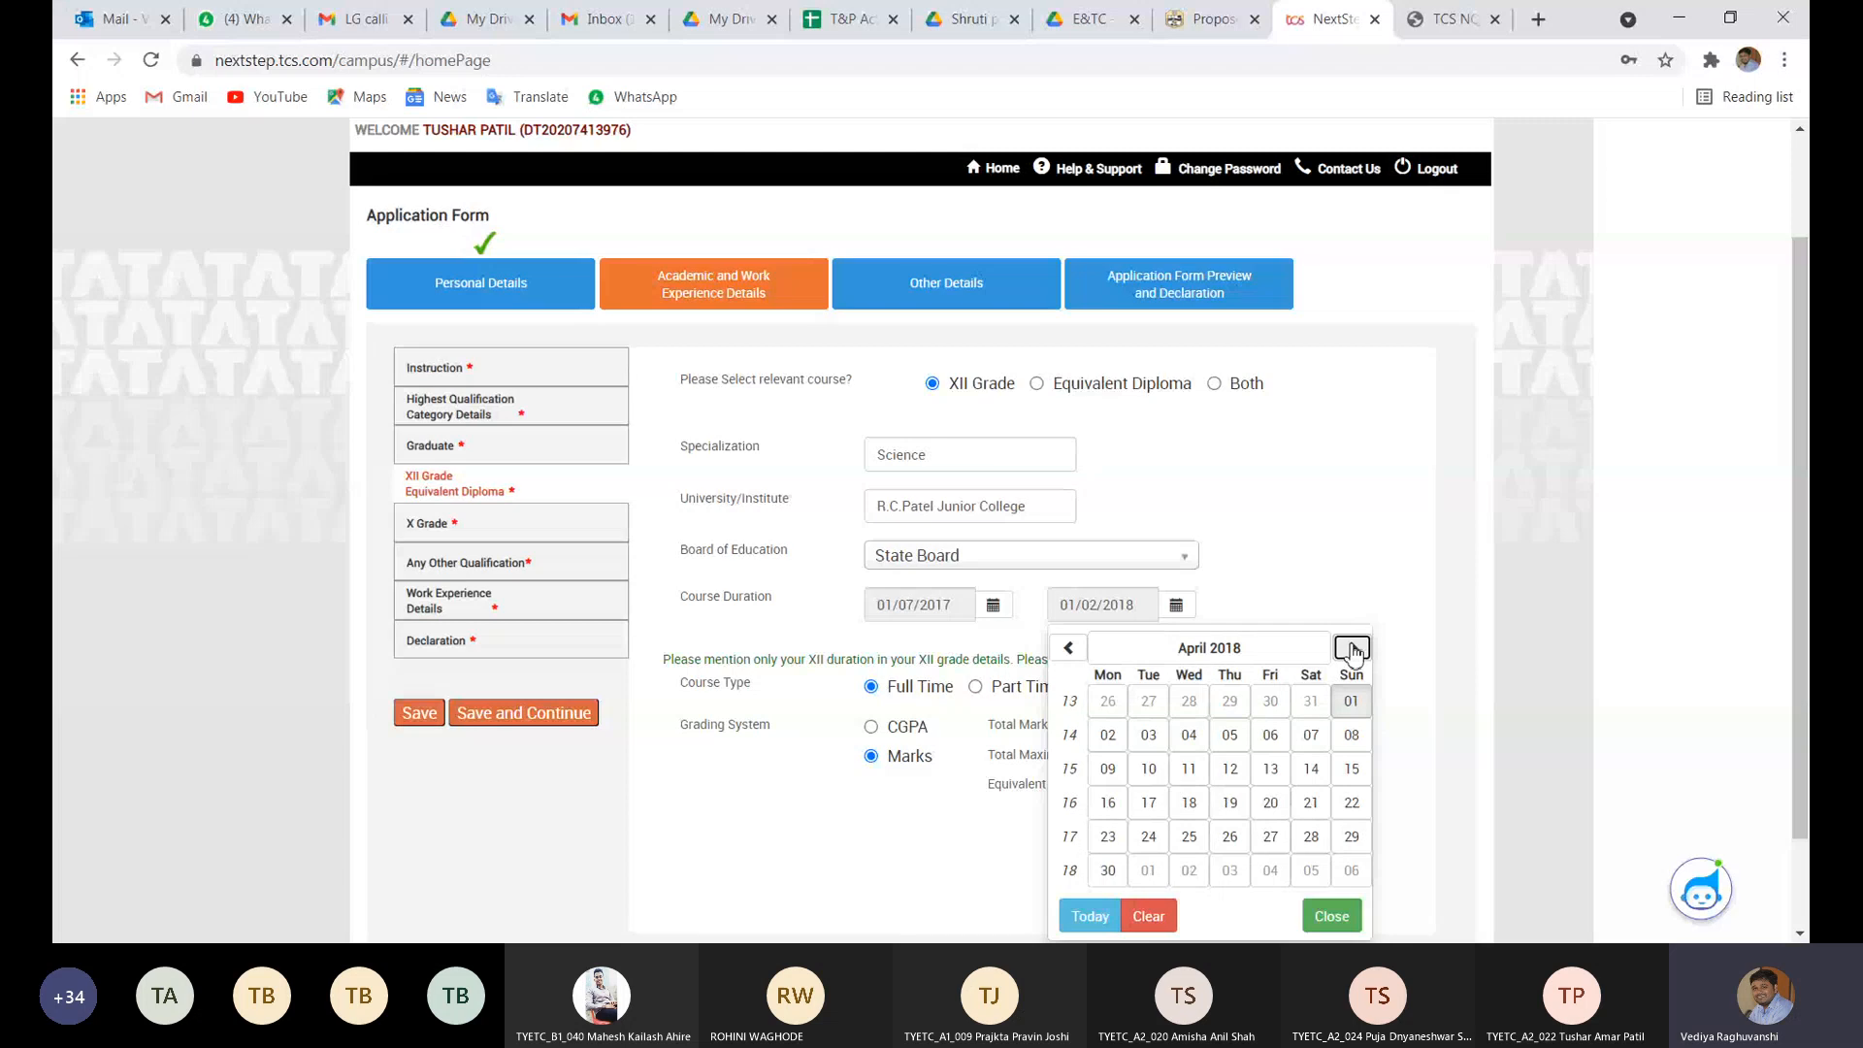
left_click(1352, 650)
left_click(1352, 650)
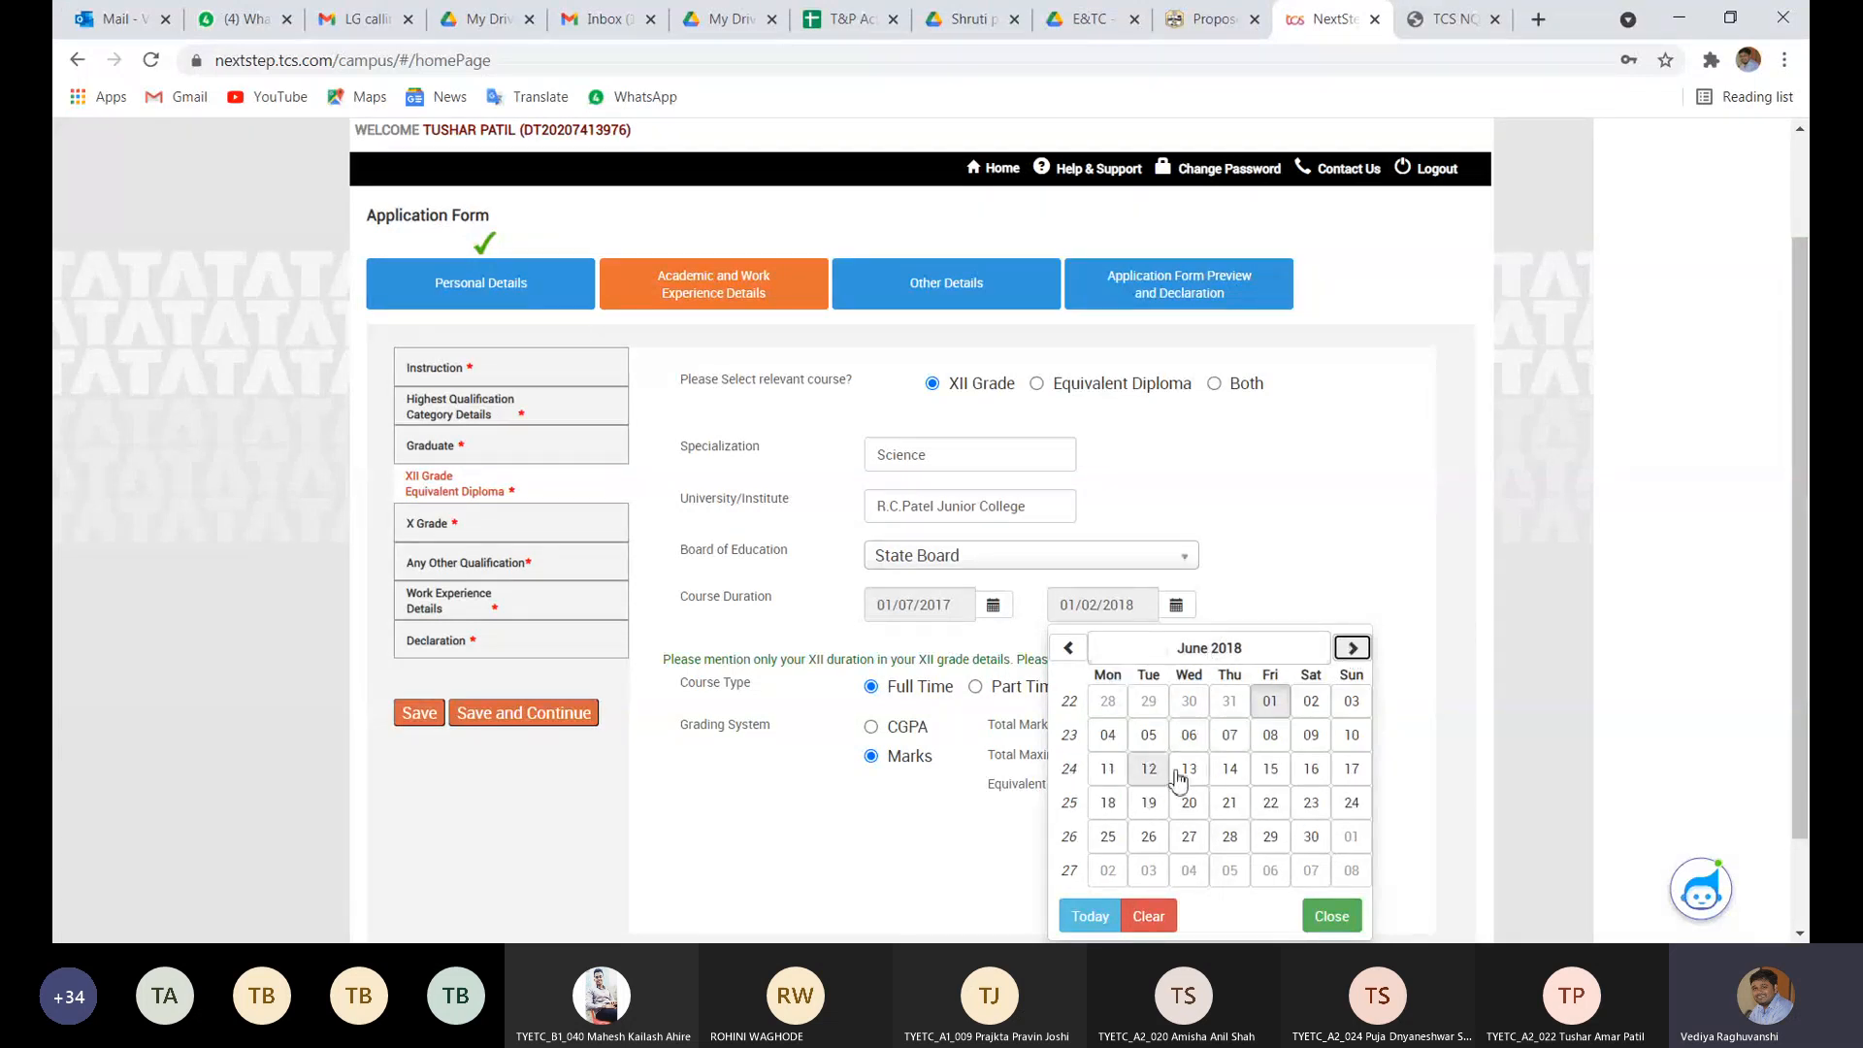
left_click(1224, 771)
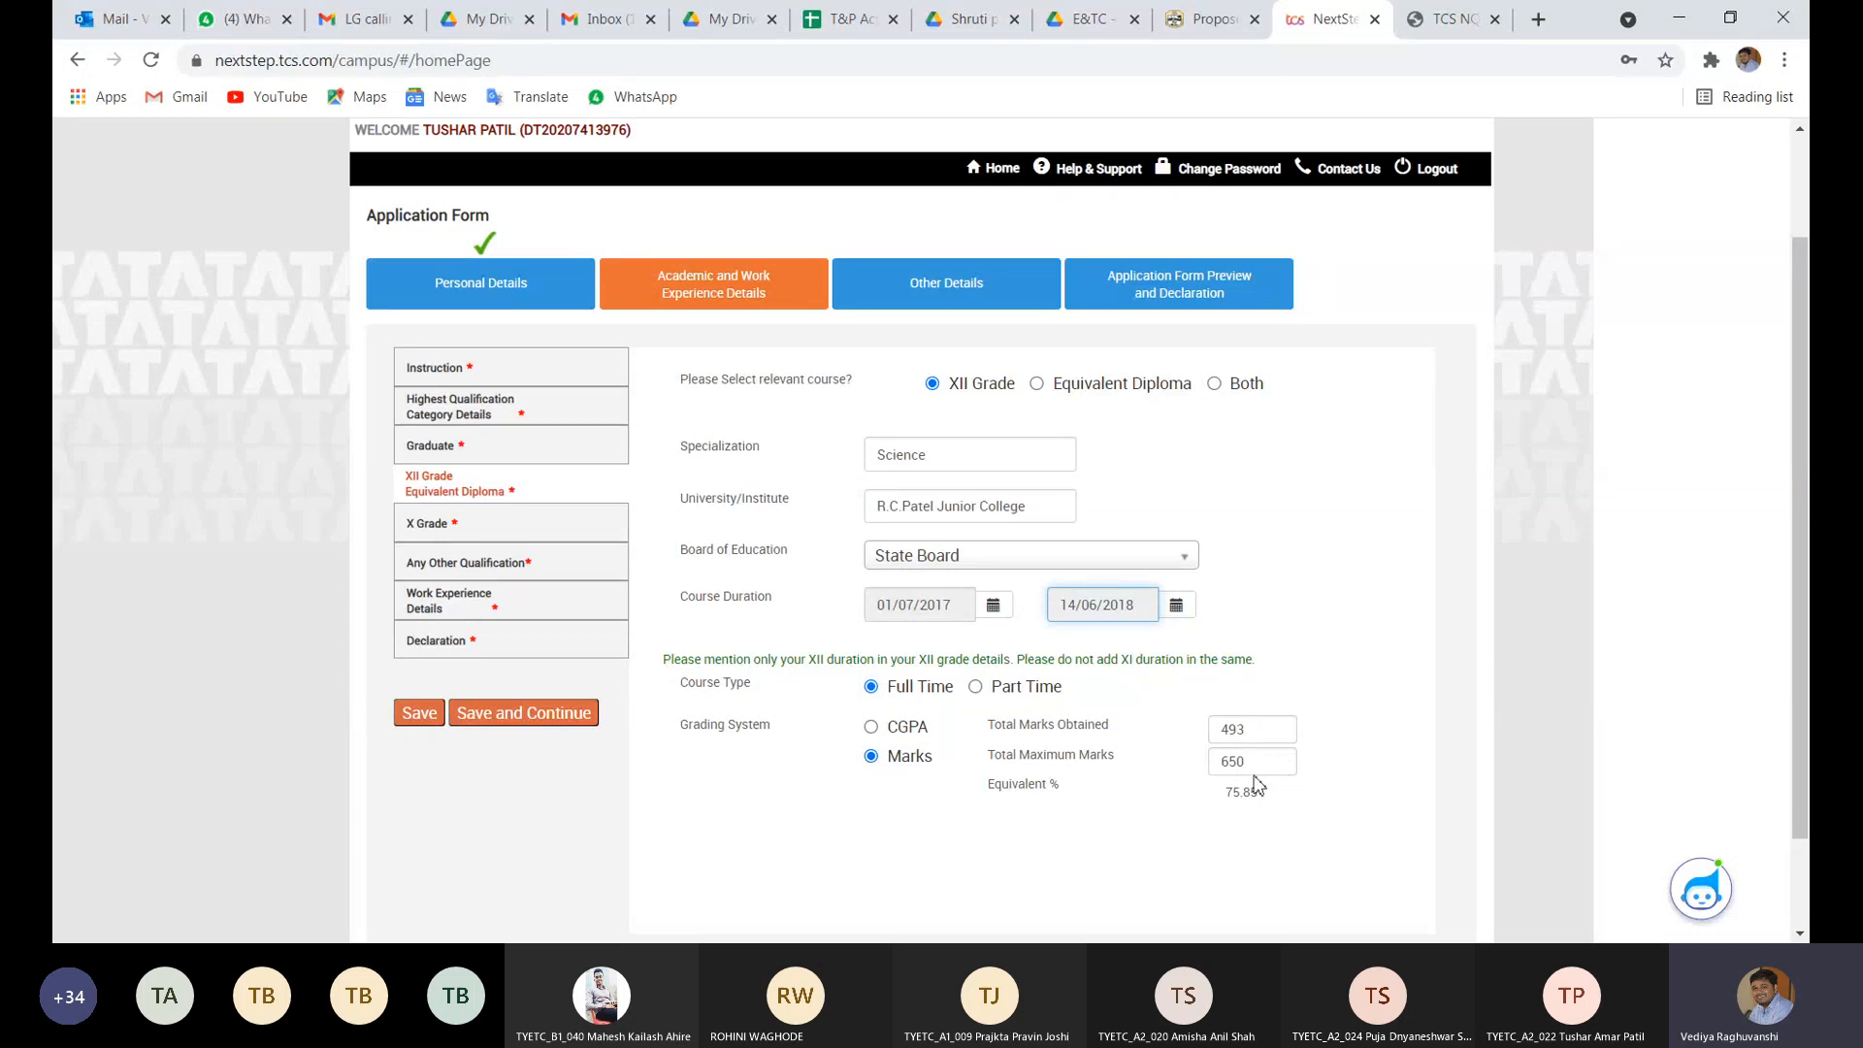
left_click(1227, 795)
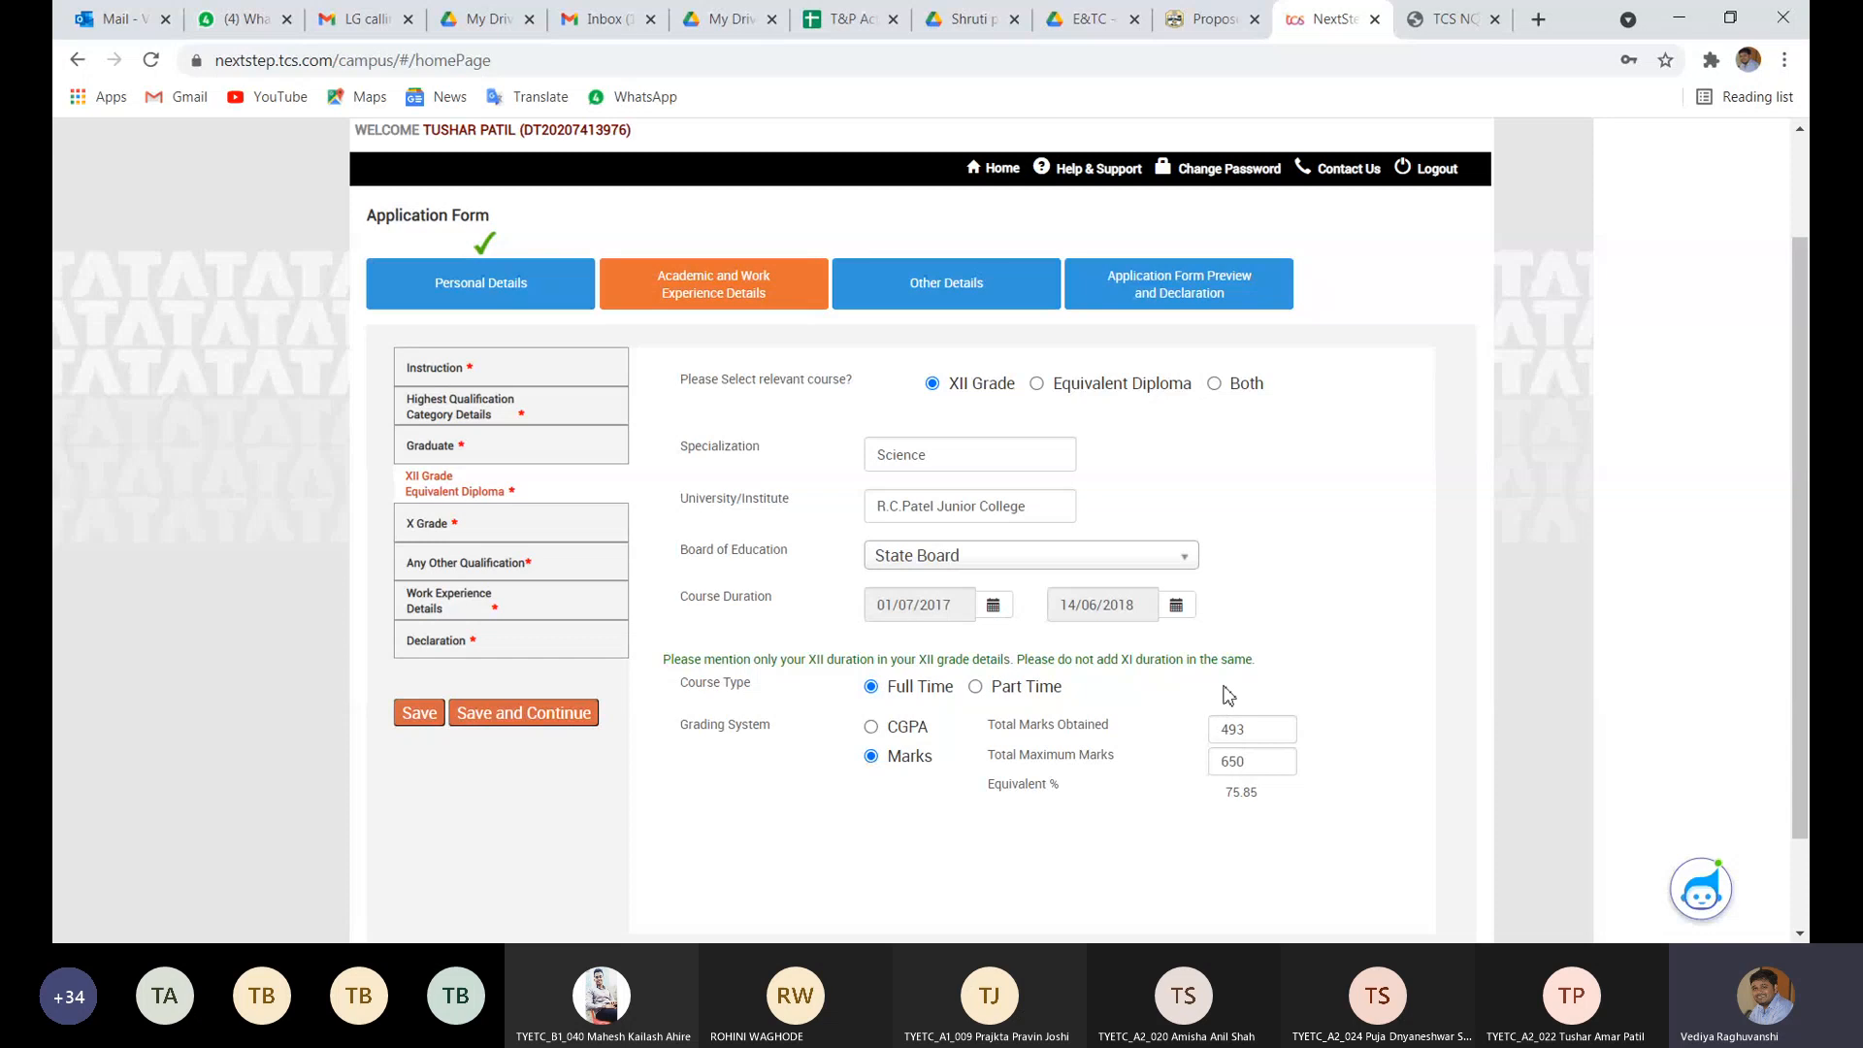
left_click(405, 720)
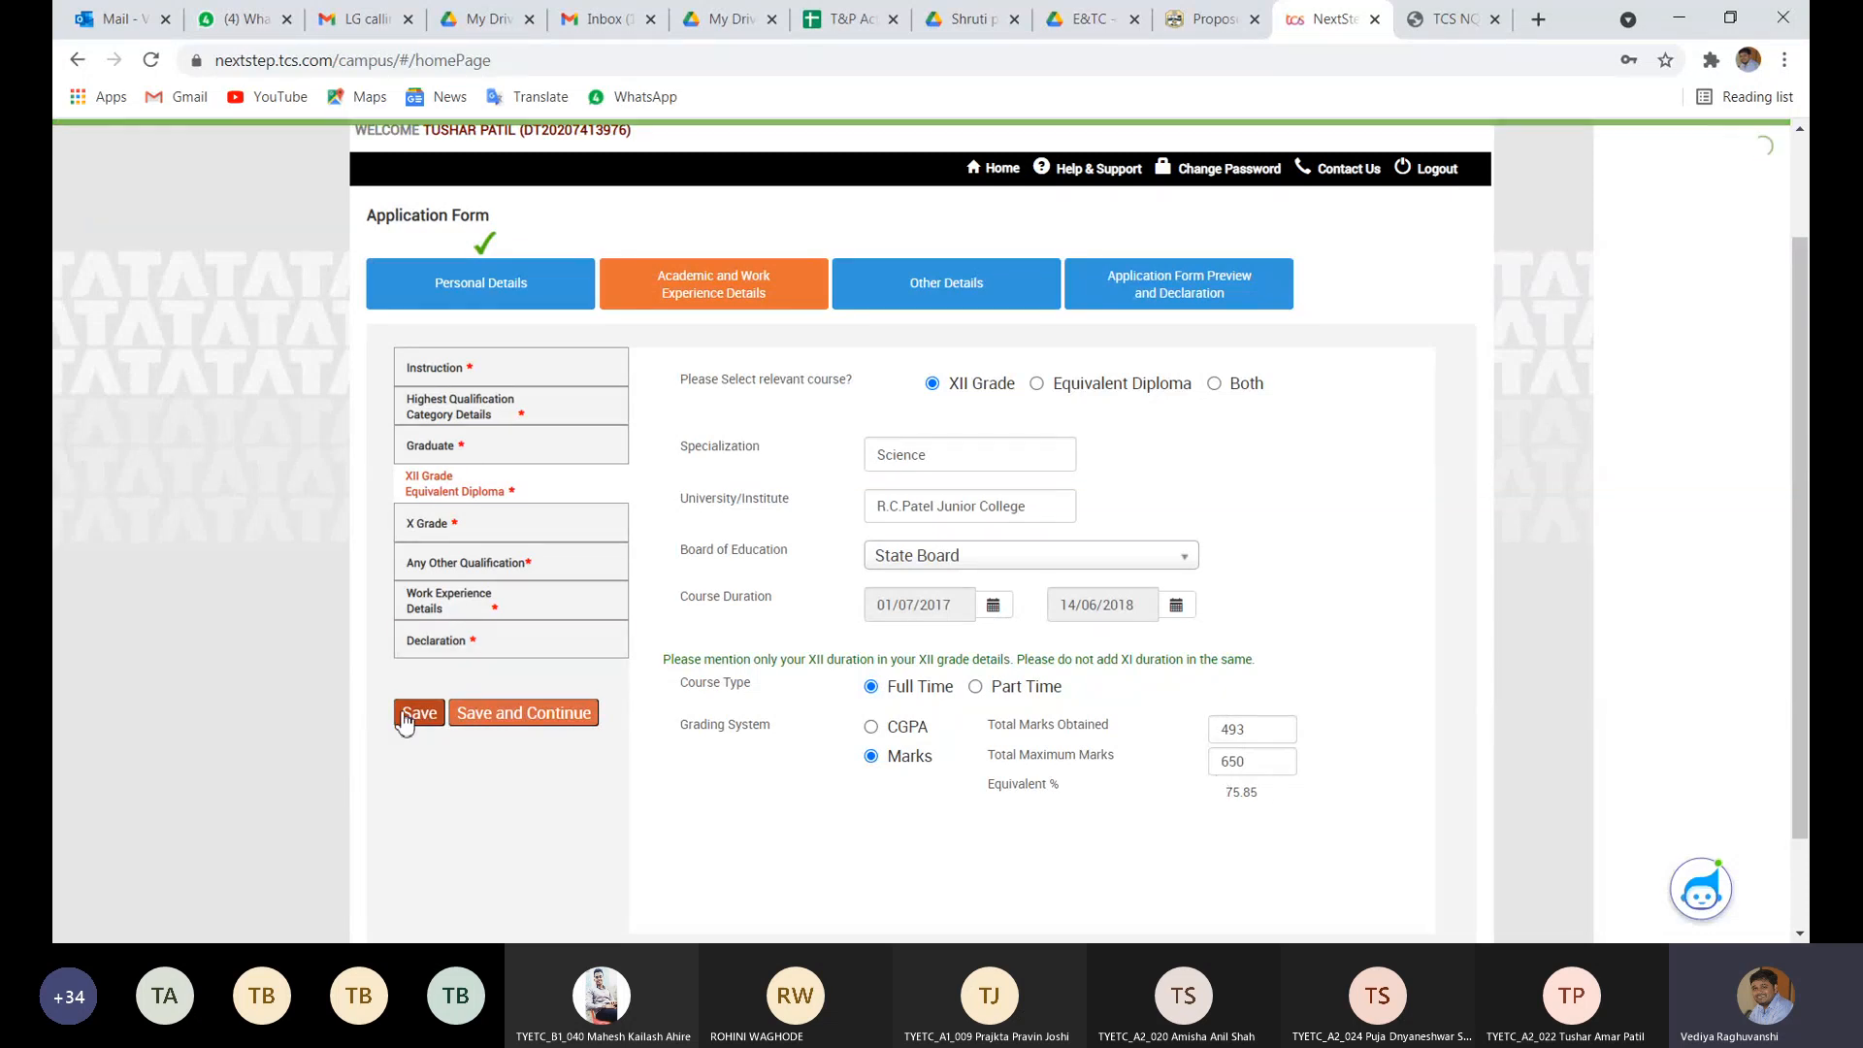
left_click(460, 547)
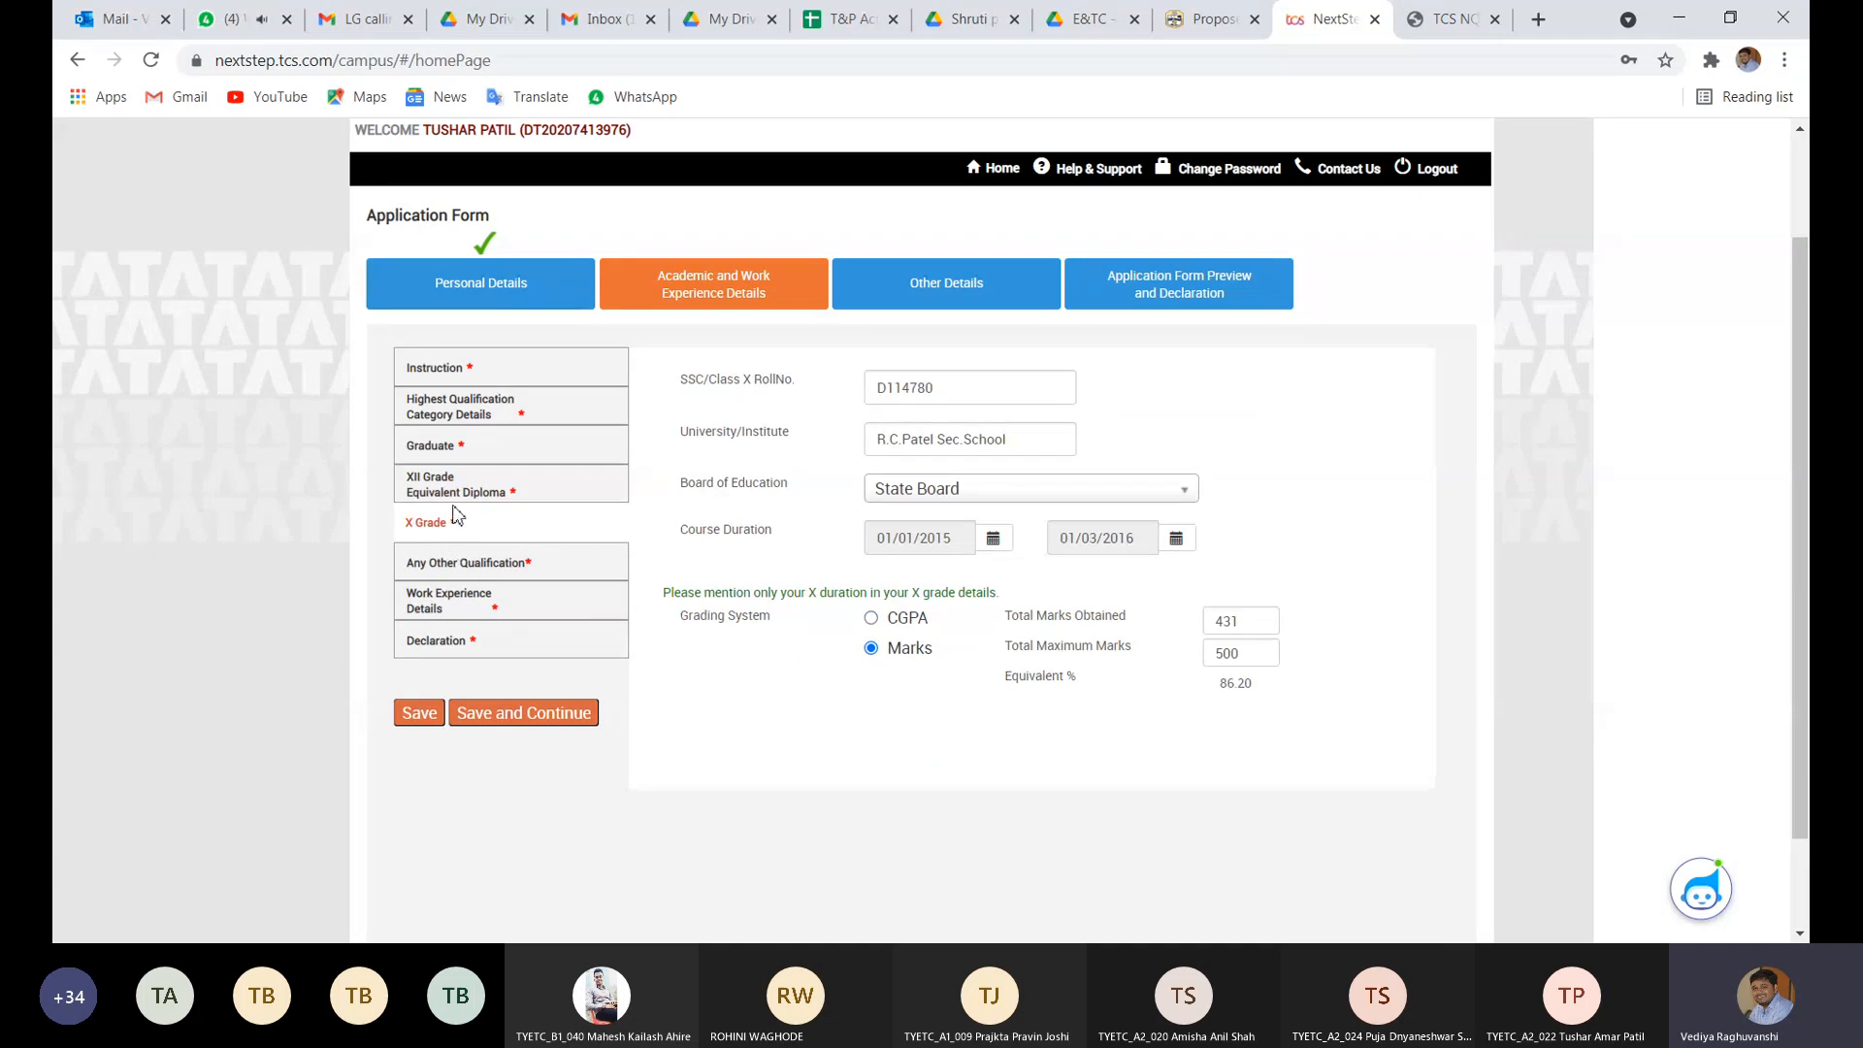
left_click(456, 498)
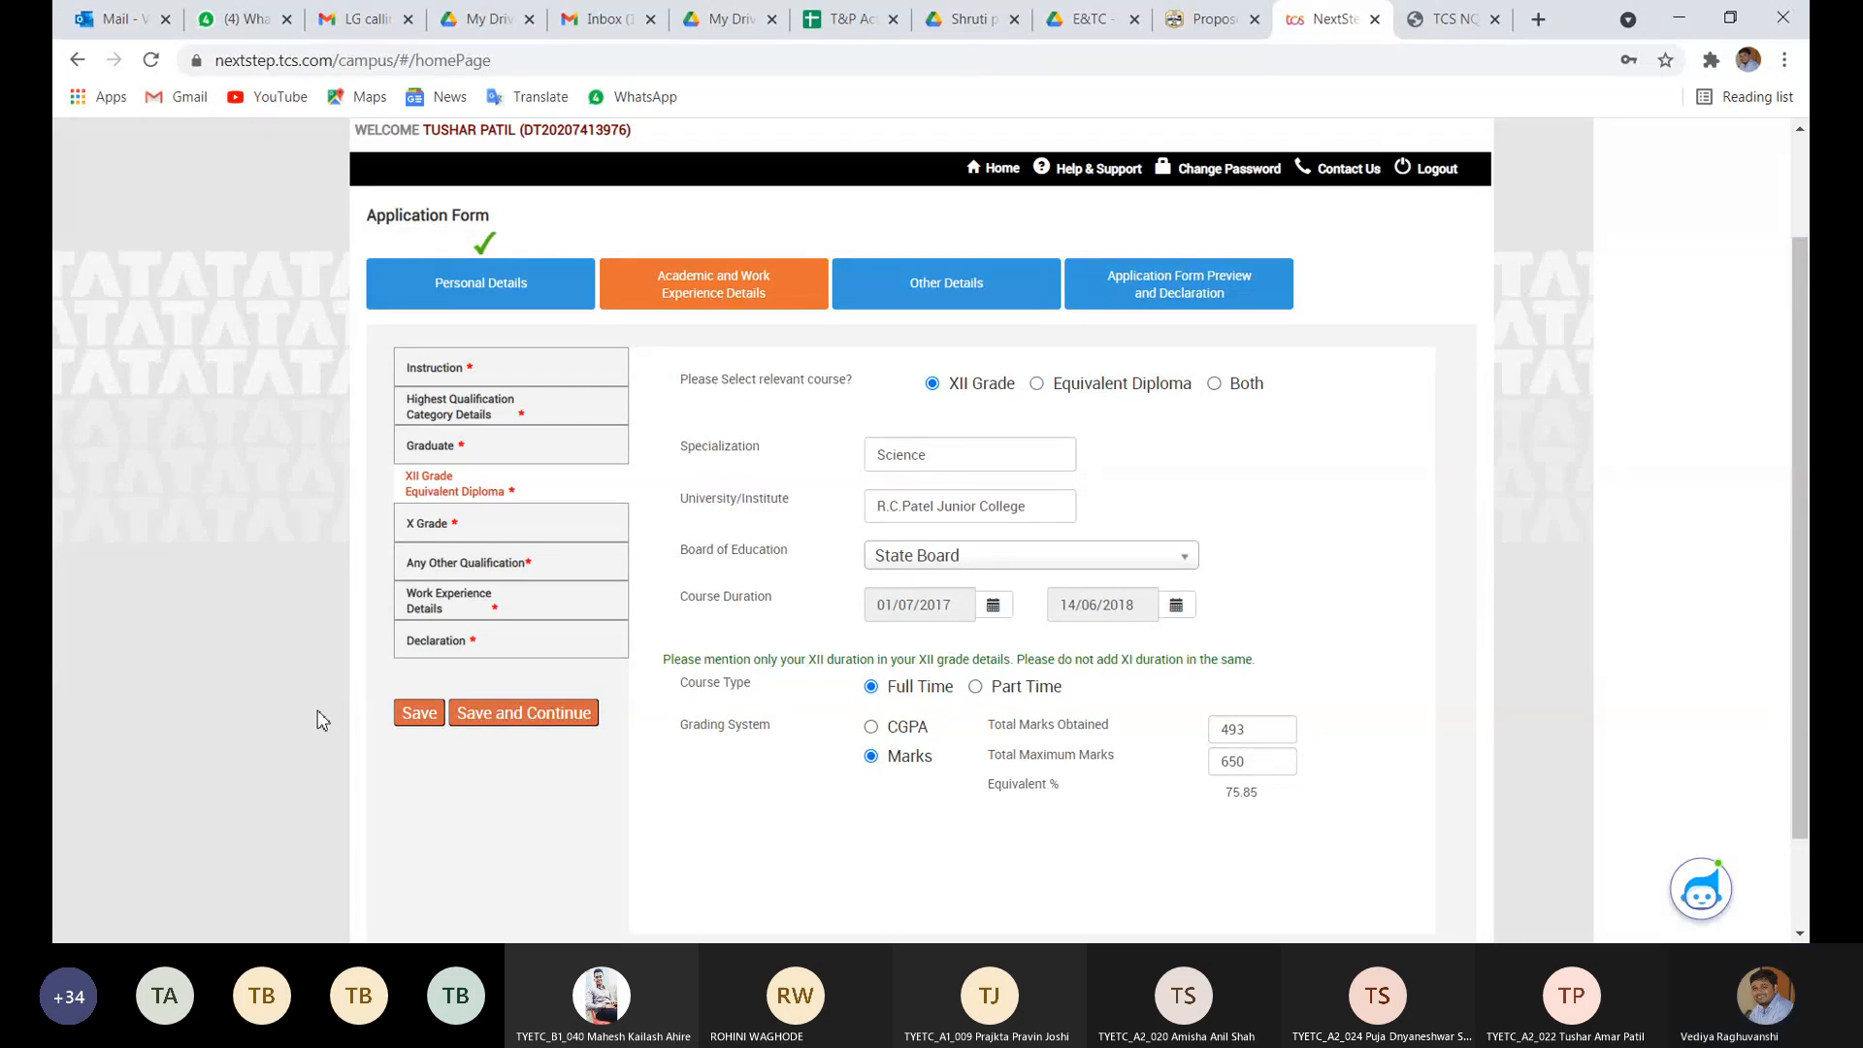
- Save XII Grade again, go back from the error page, and reopen Academic and Work Experience Details
left_click(421, 713)
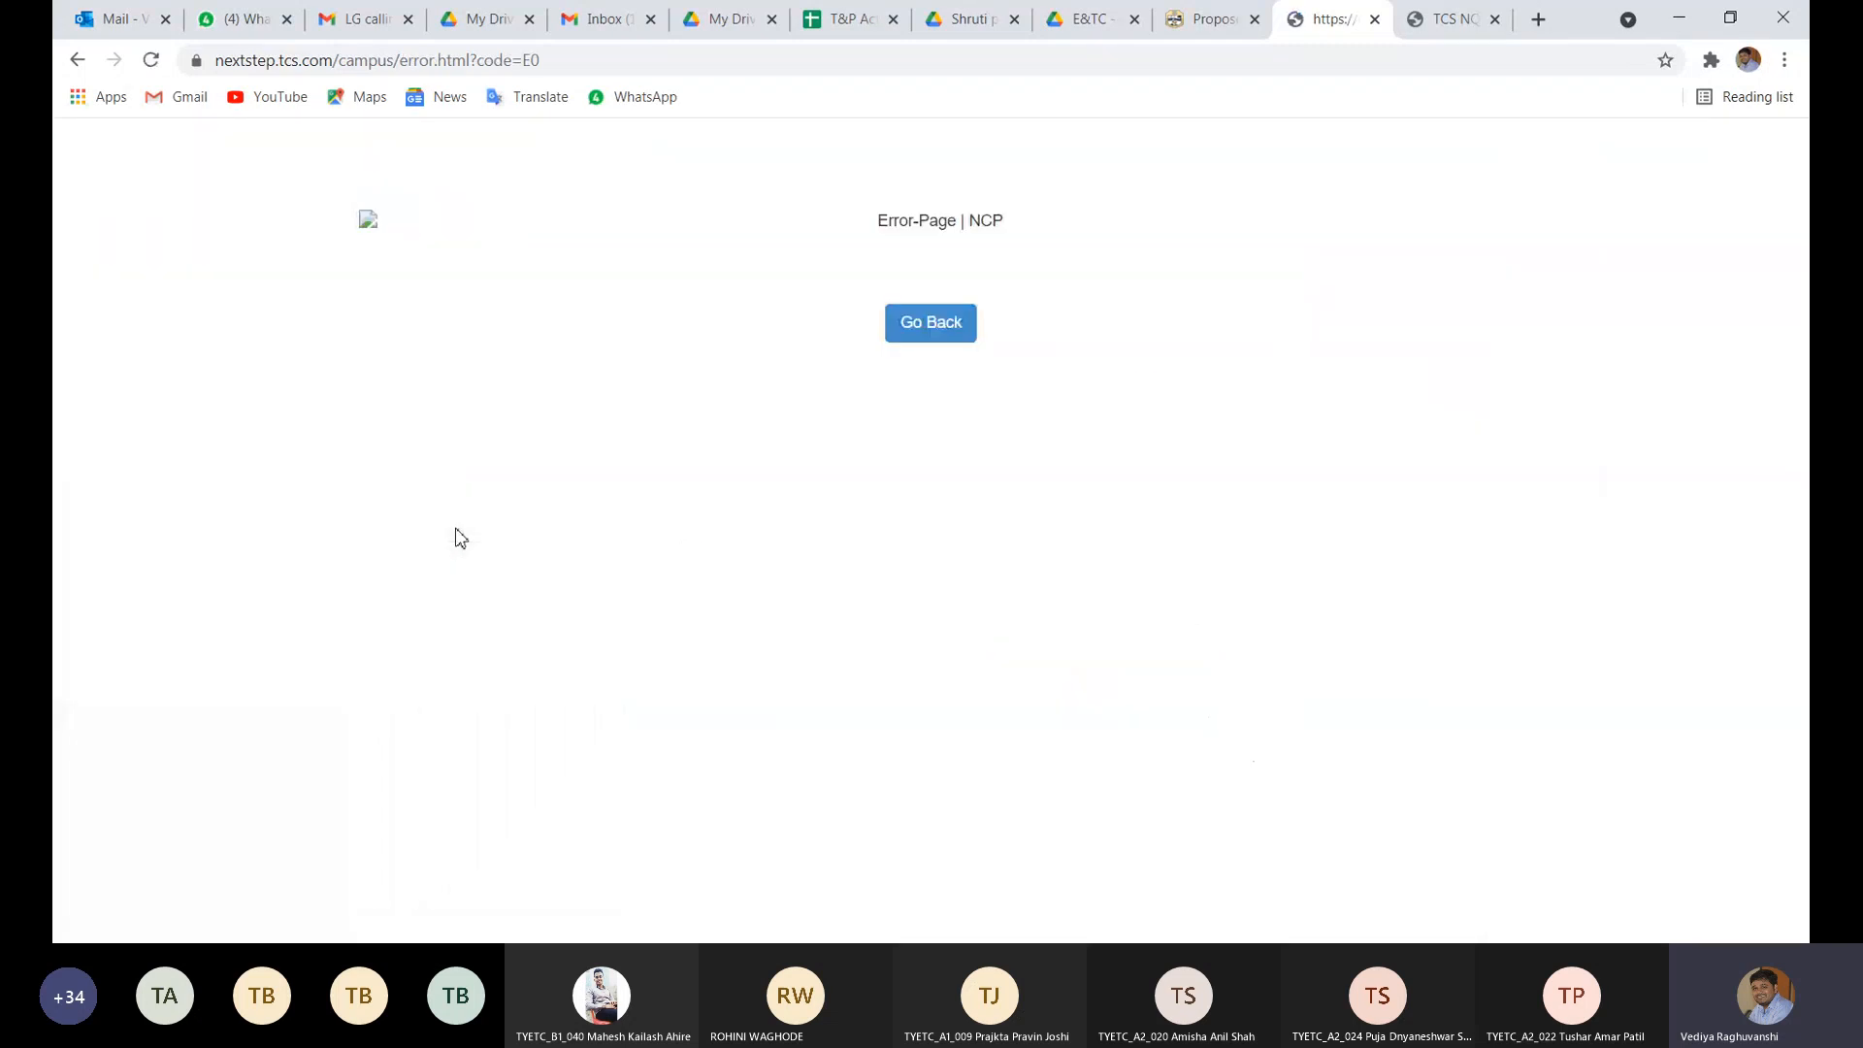
left_click(928, 323)
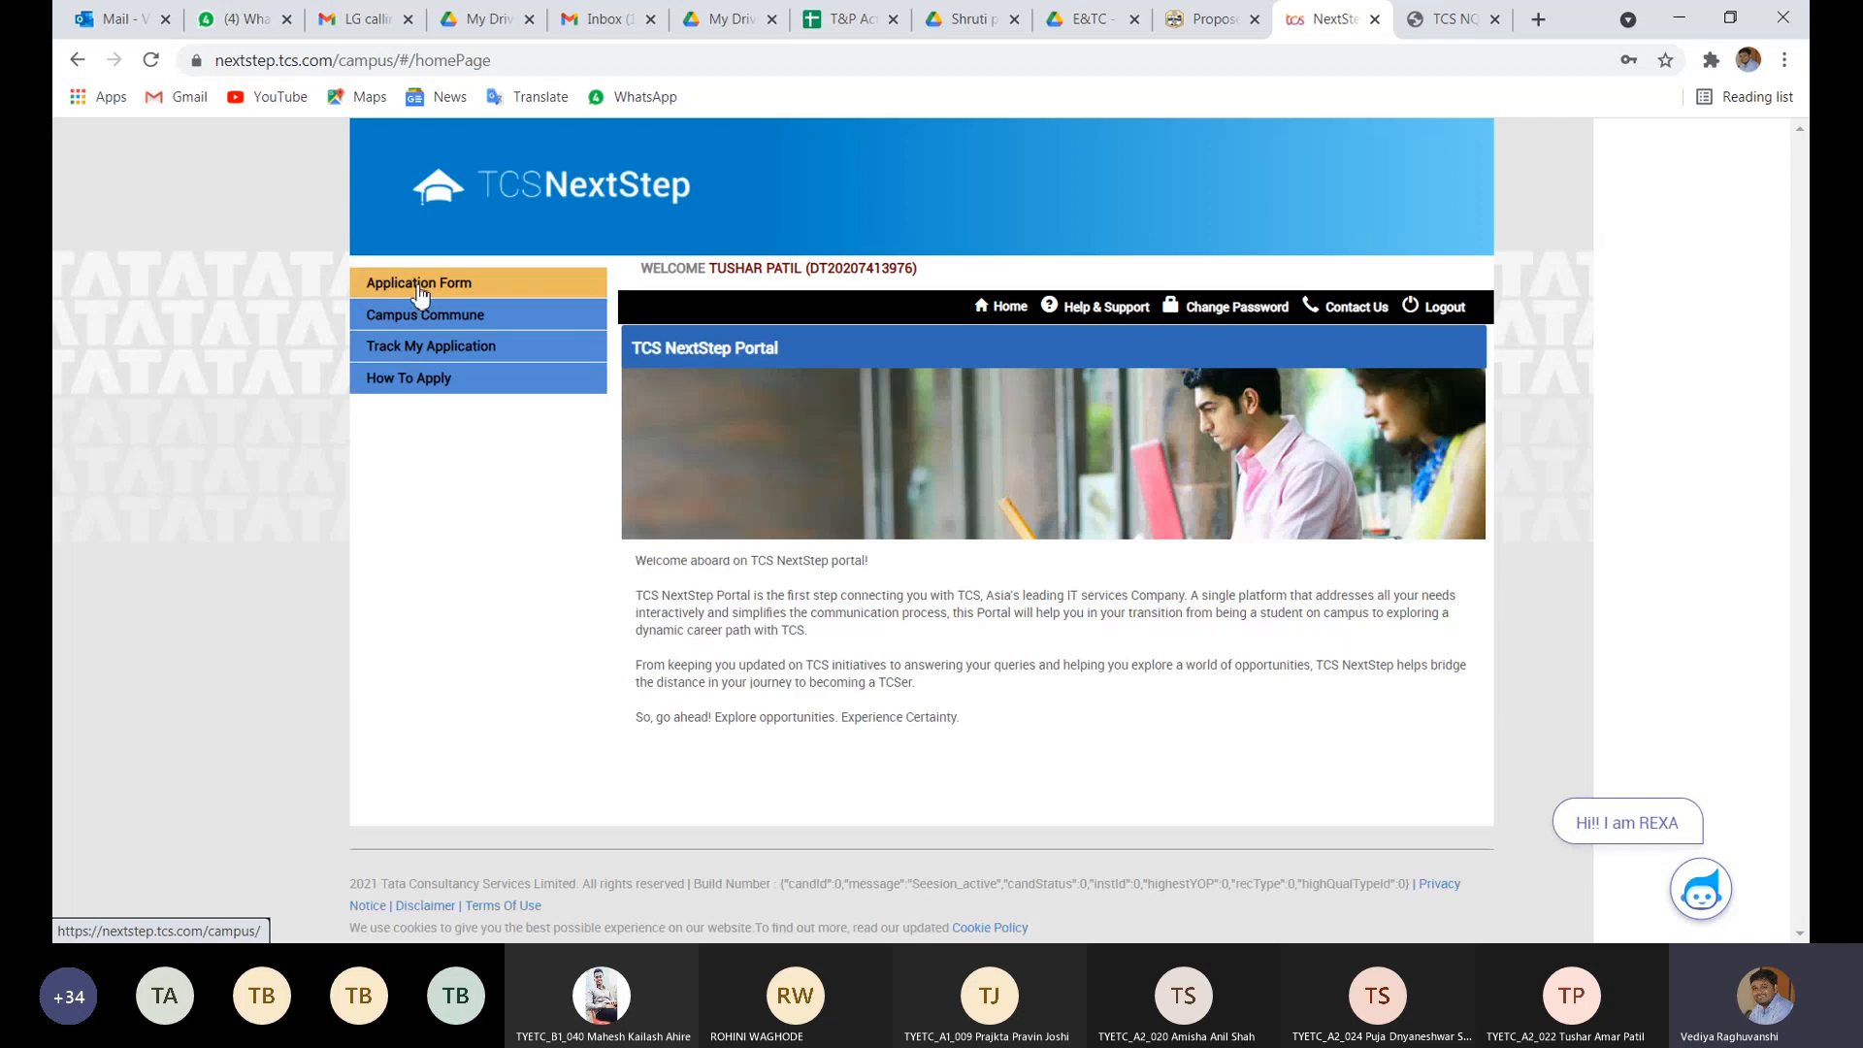
left_click(419, 285)
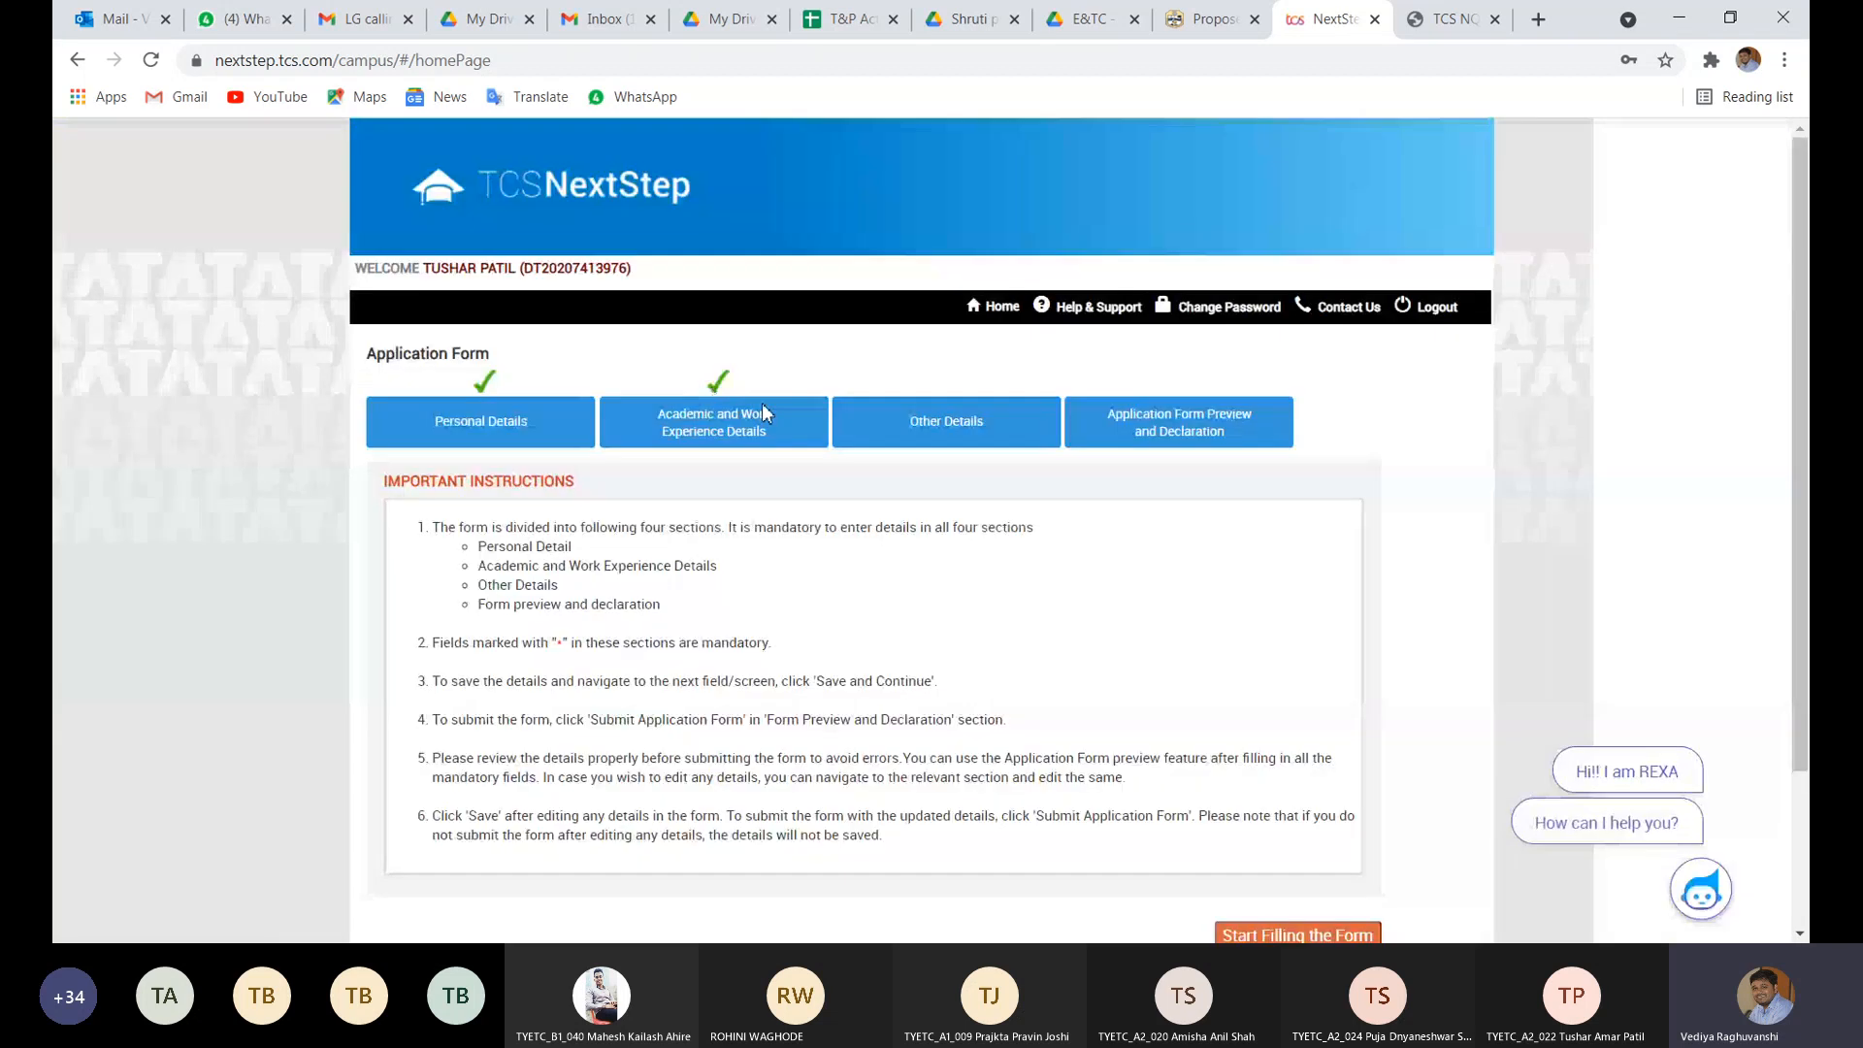
left_click(752, 423)
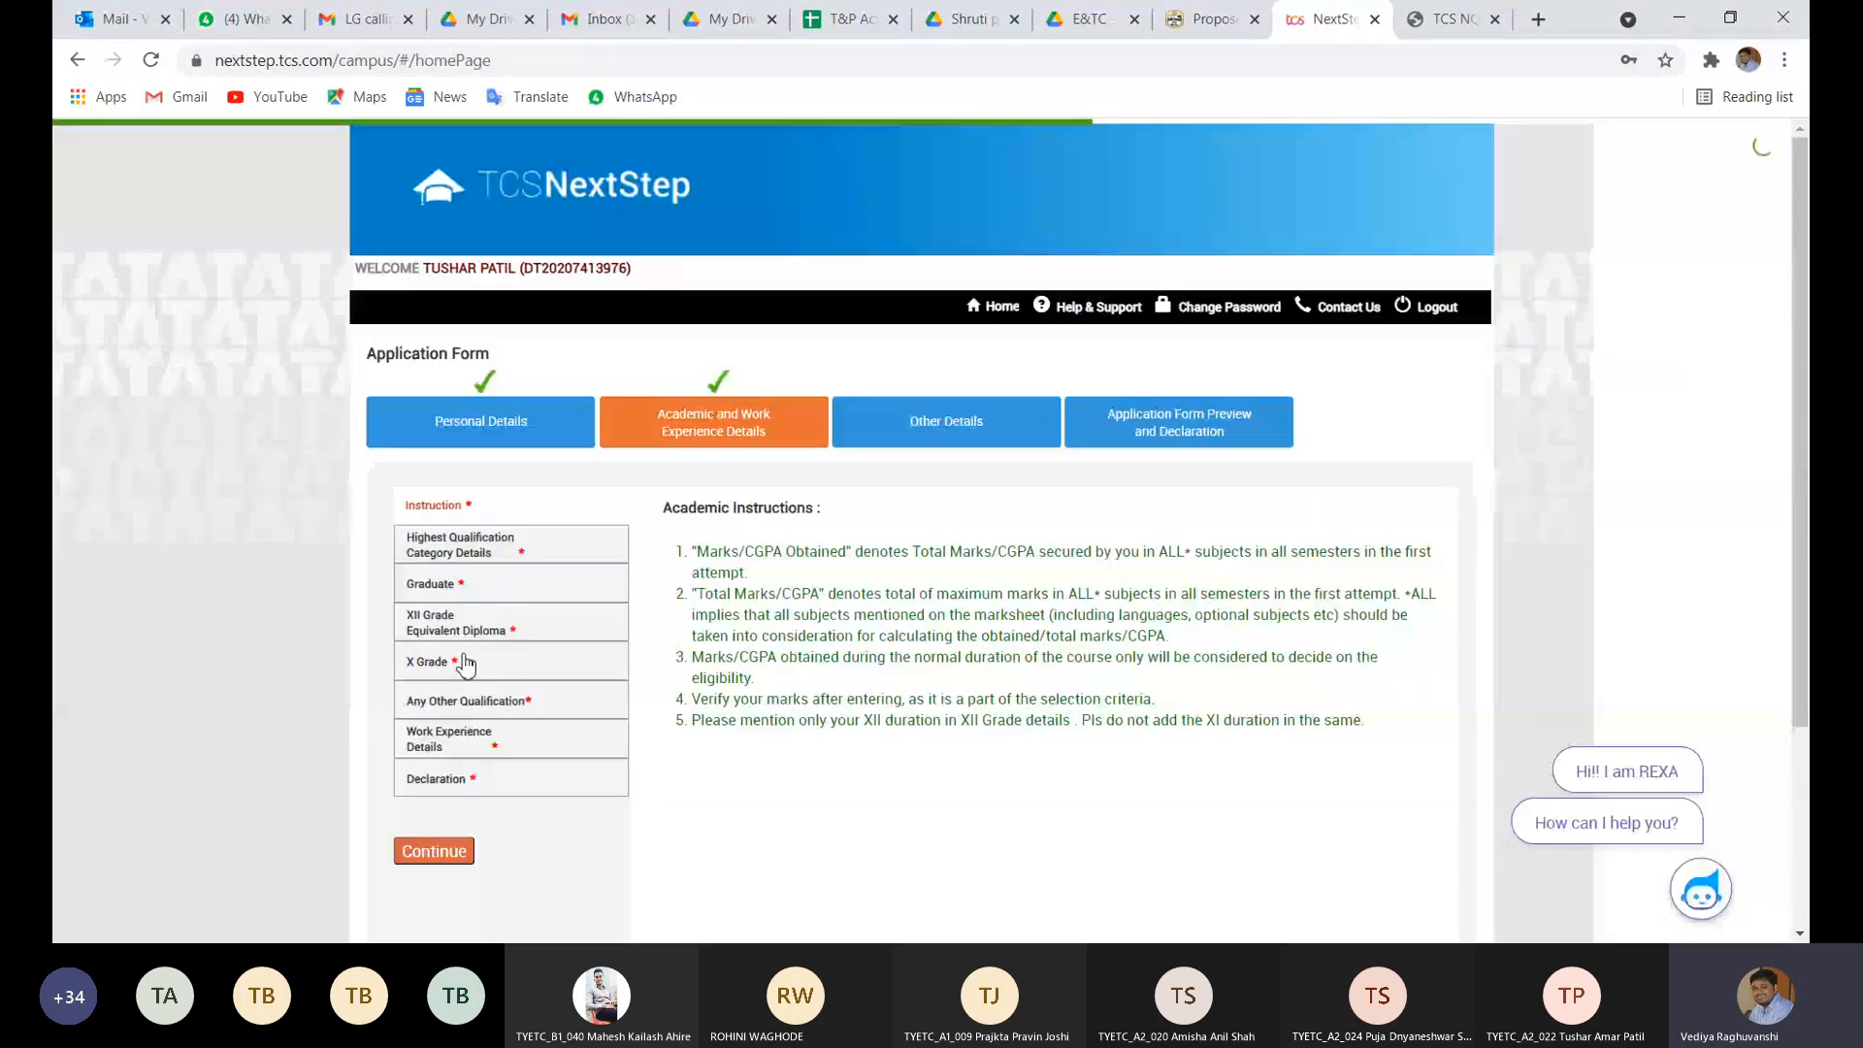
- In X Grade details, correct the school name to 'R.C.Patel Secondary School'
left_click(466, 664)
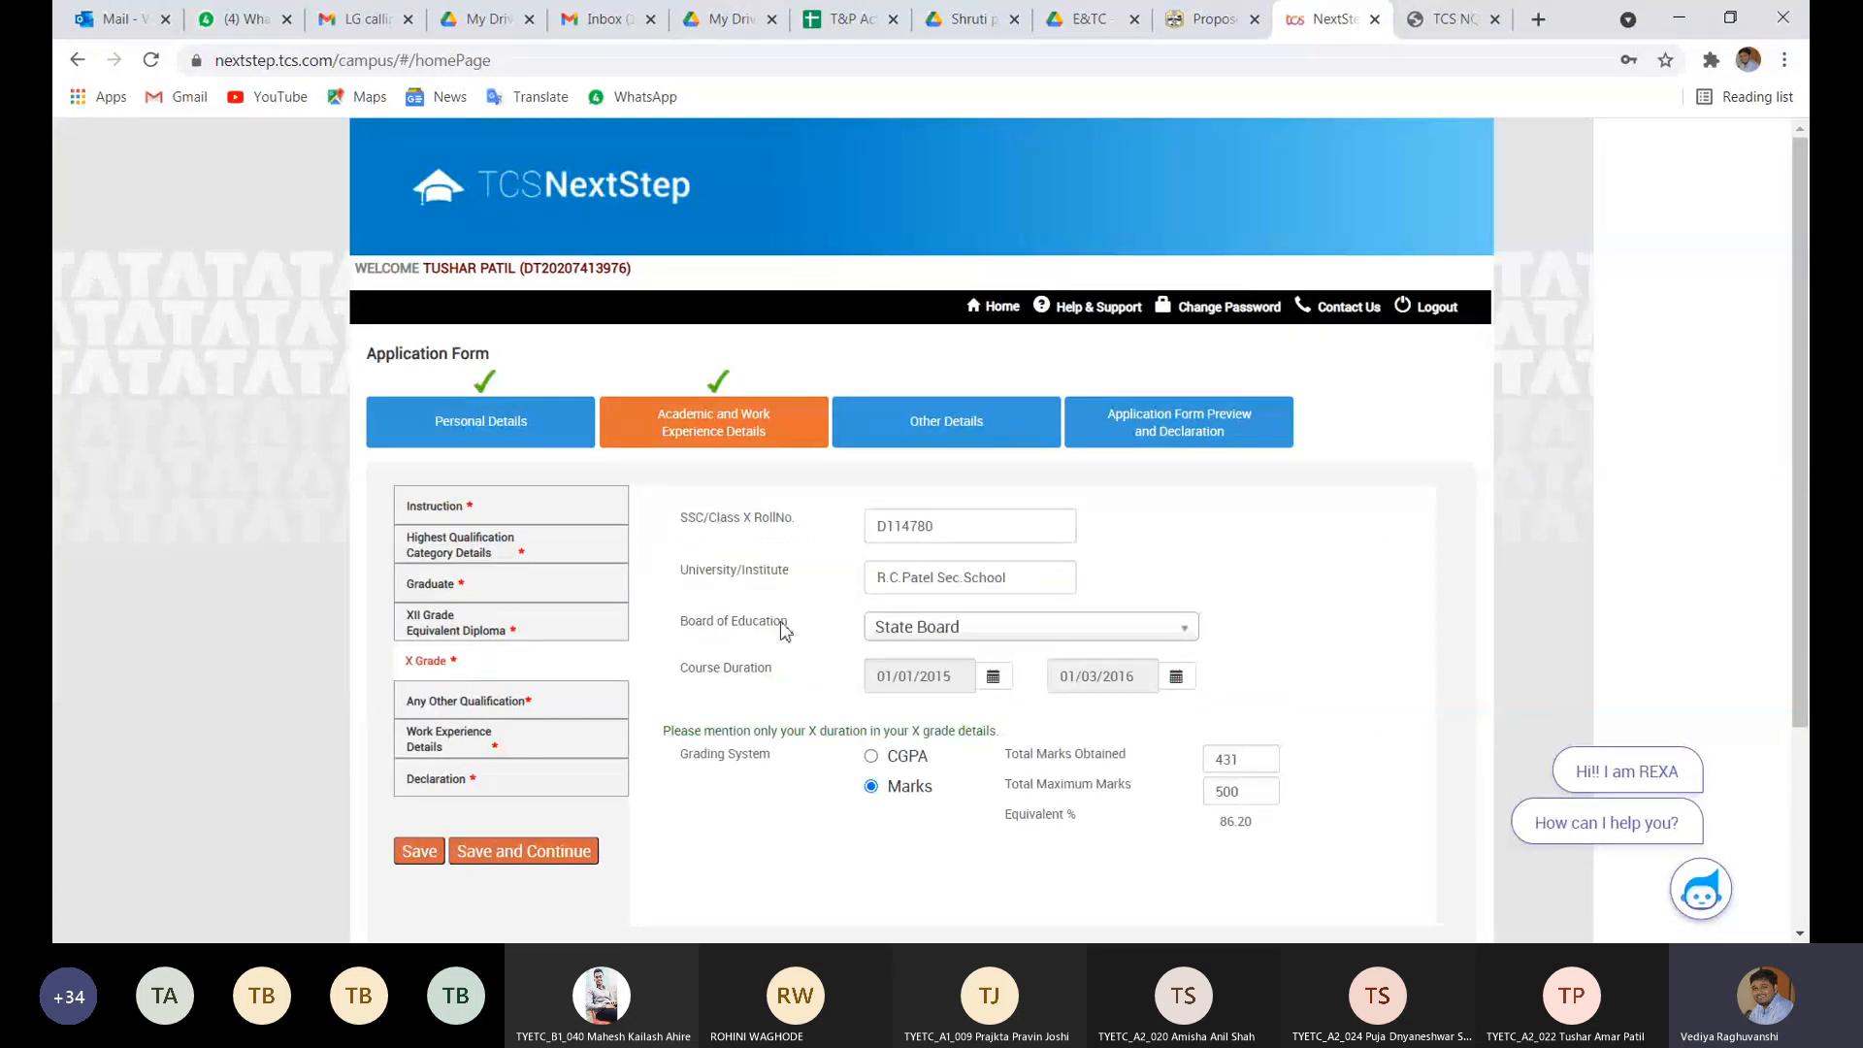
scroll(1192, 542, "down", 1)
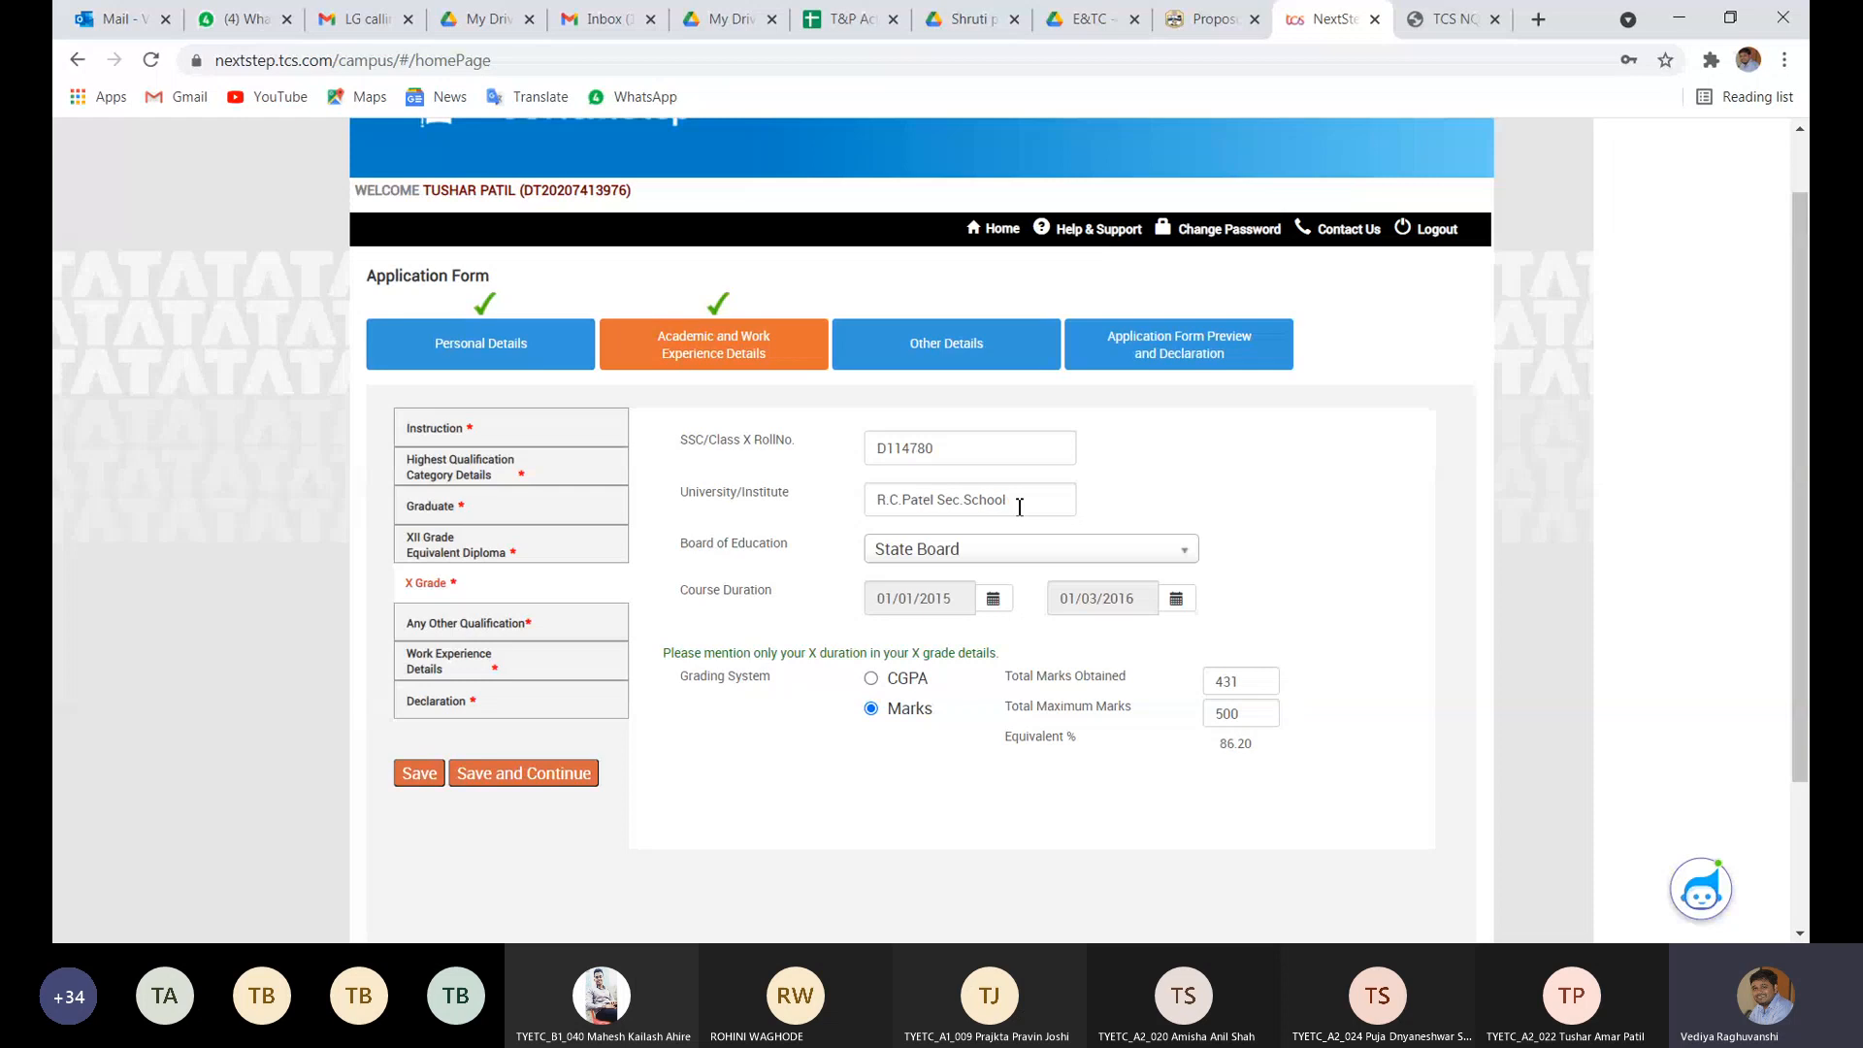
left_click(965, 507)
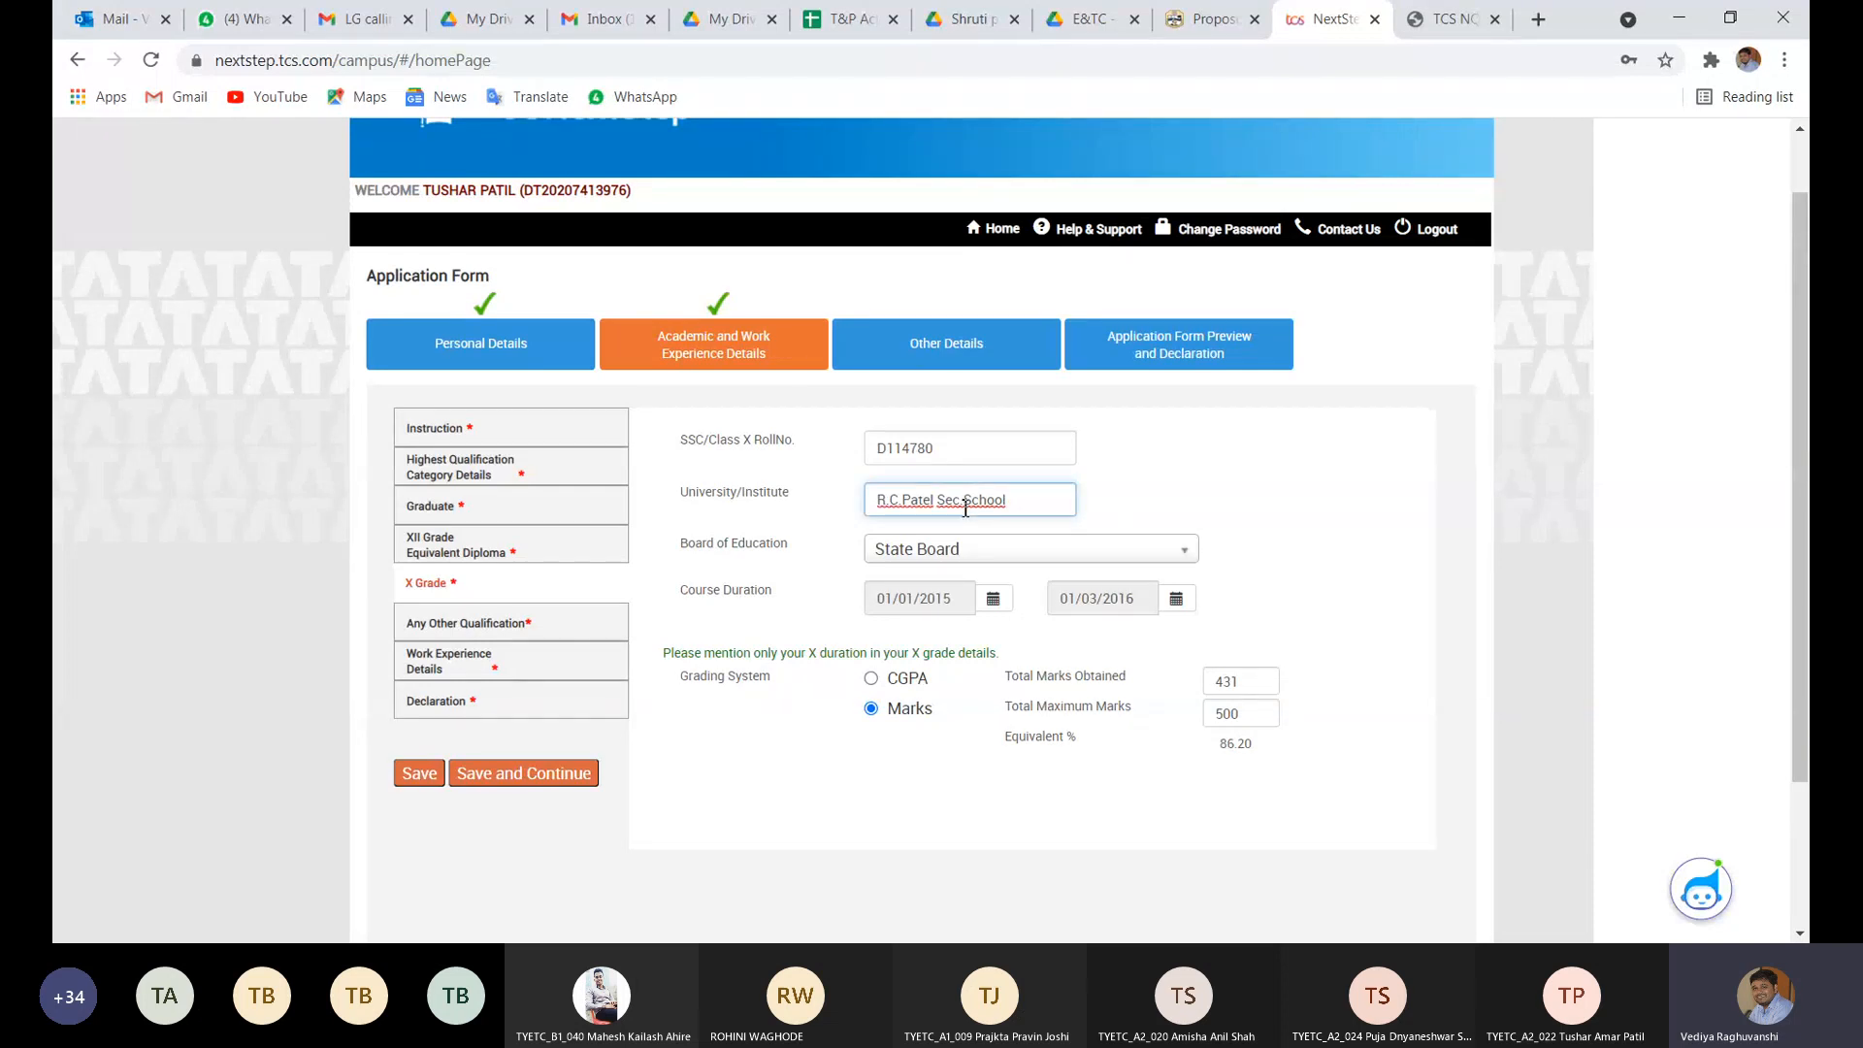
type("ondary")
key("Delete")
- Set the X Grade course start date to 14/06/2015
left_click(992, 599)
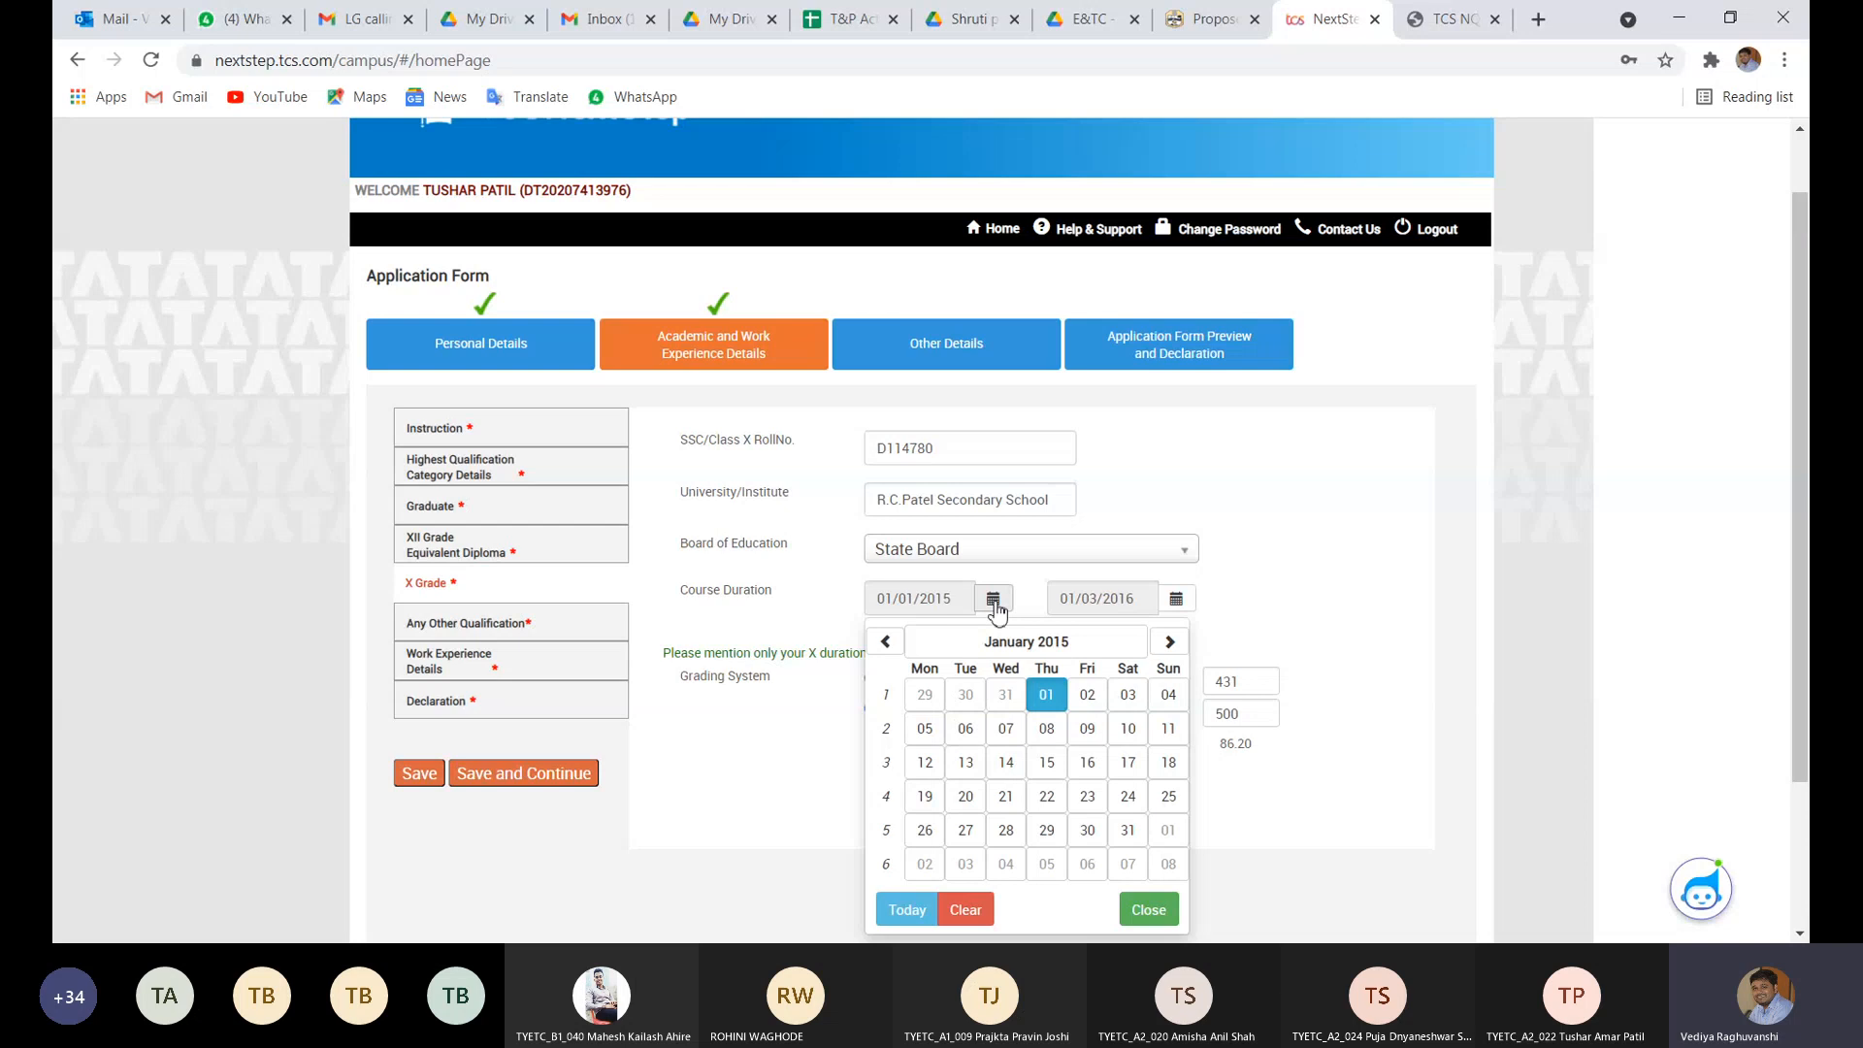
left_click(1171, 642)
left_click(1171, 642)
left_click(1171, 643)
left_click(1171, 642)
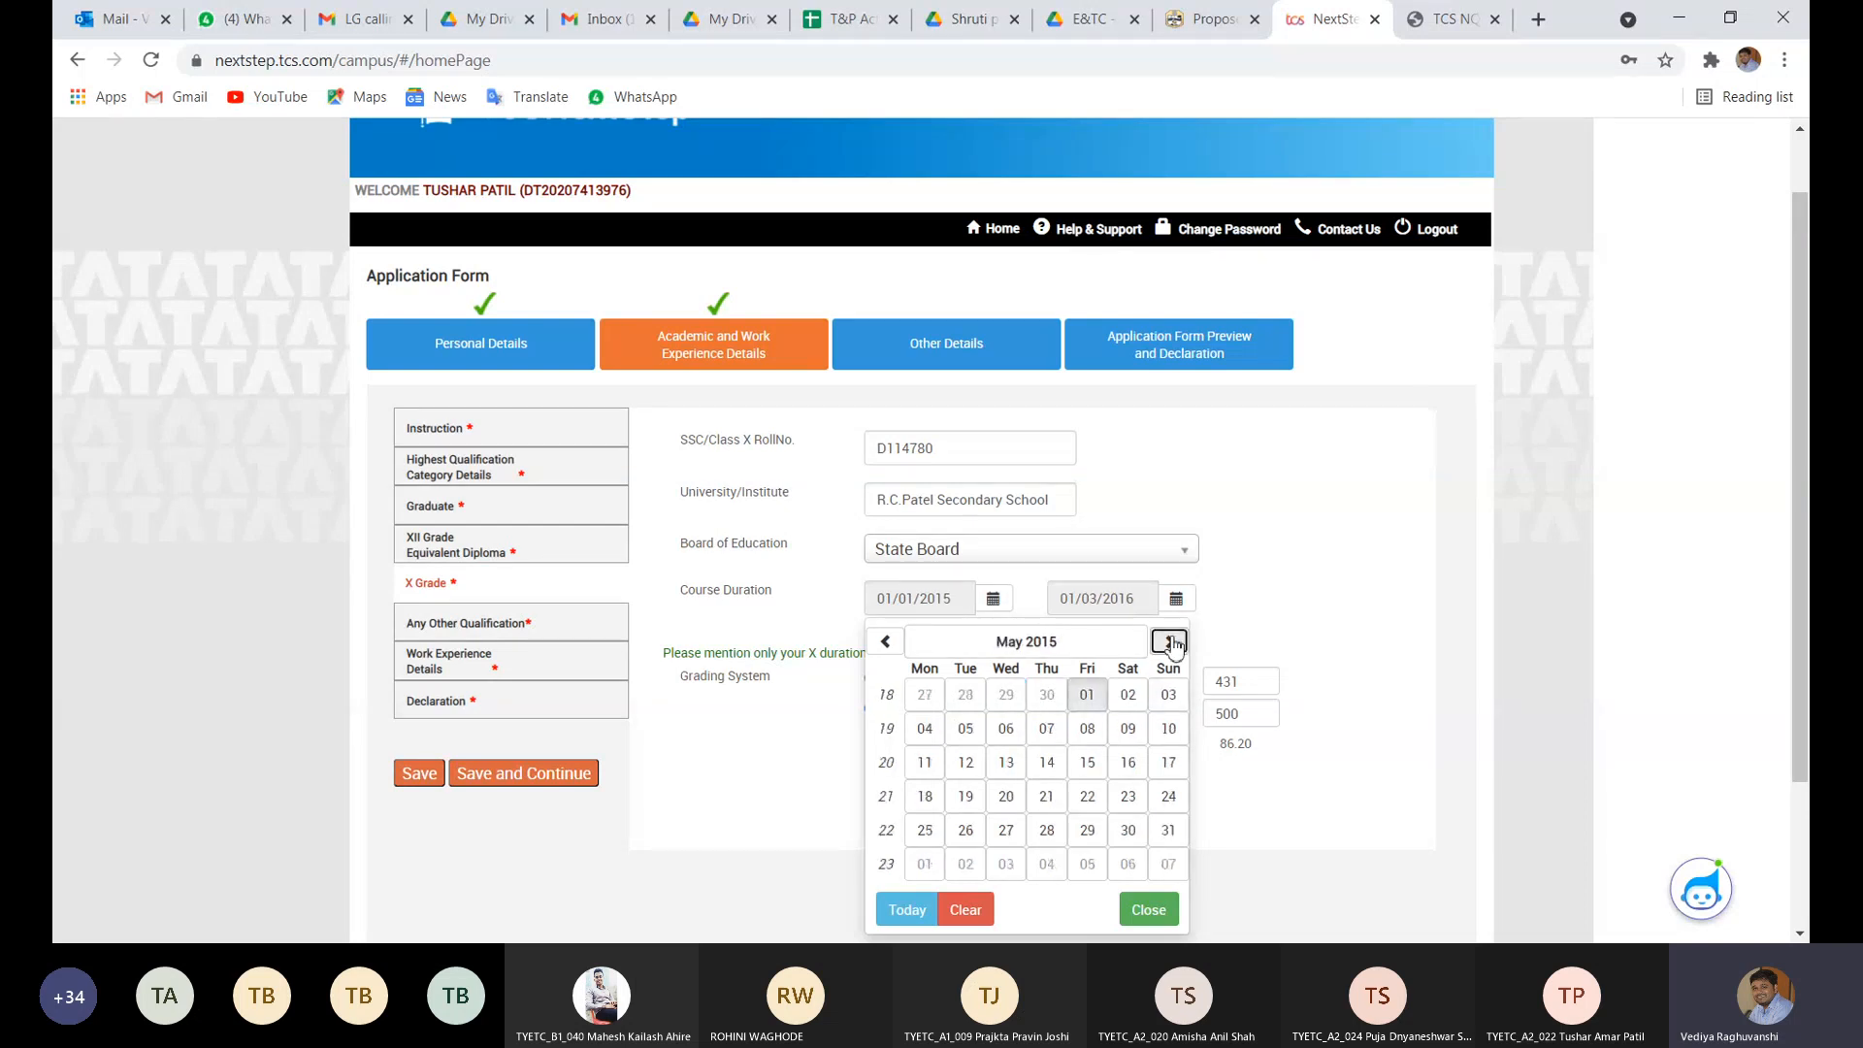
left_click(1171, 643)
left_click(1171, 643)
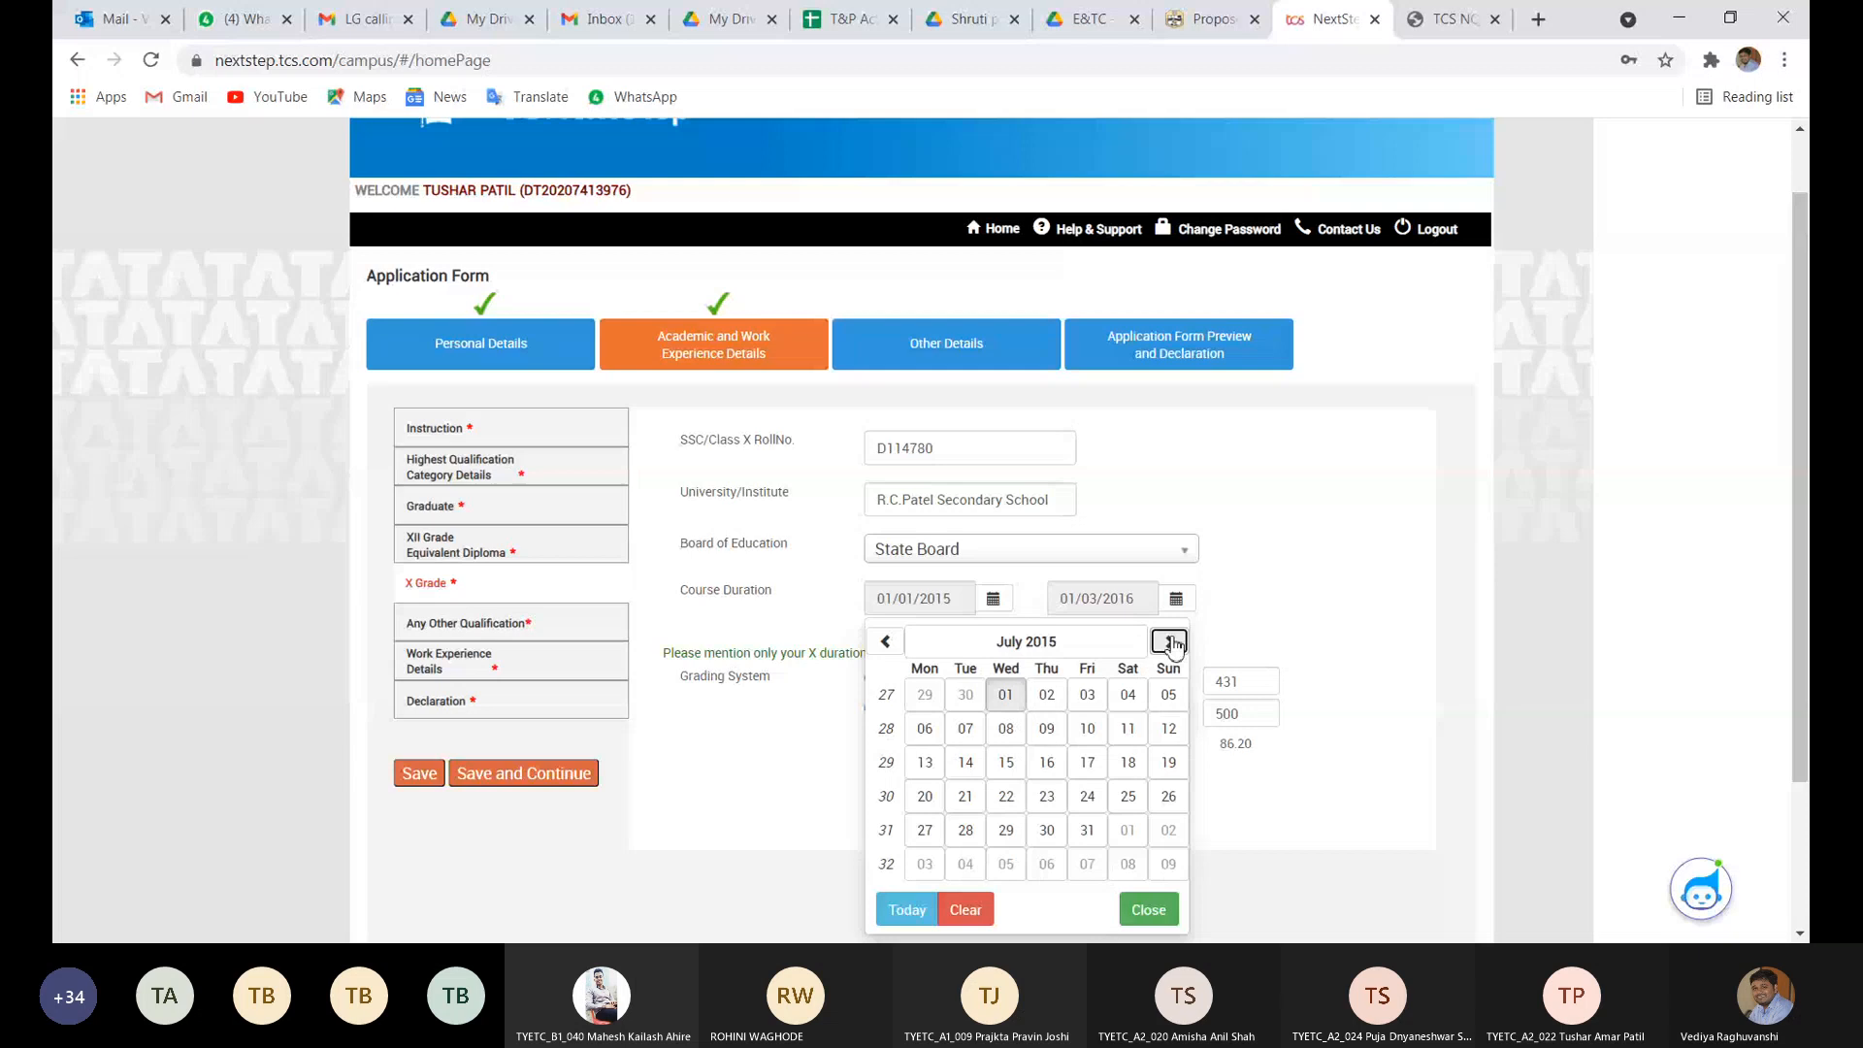
left_click(884, 641)
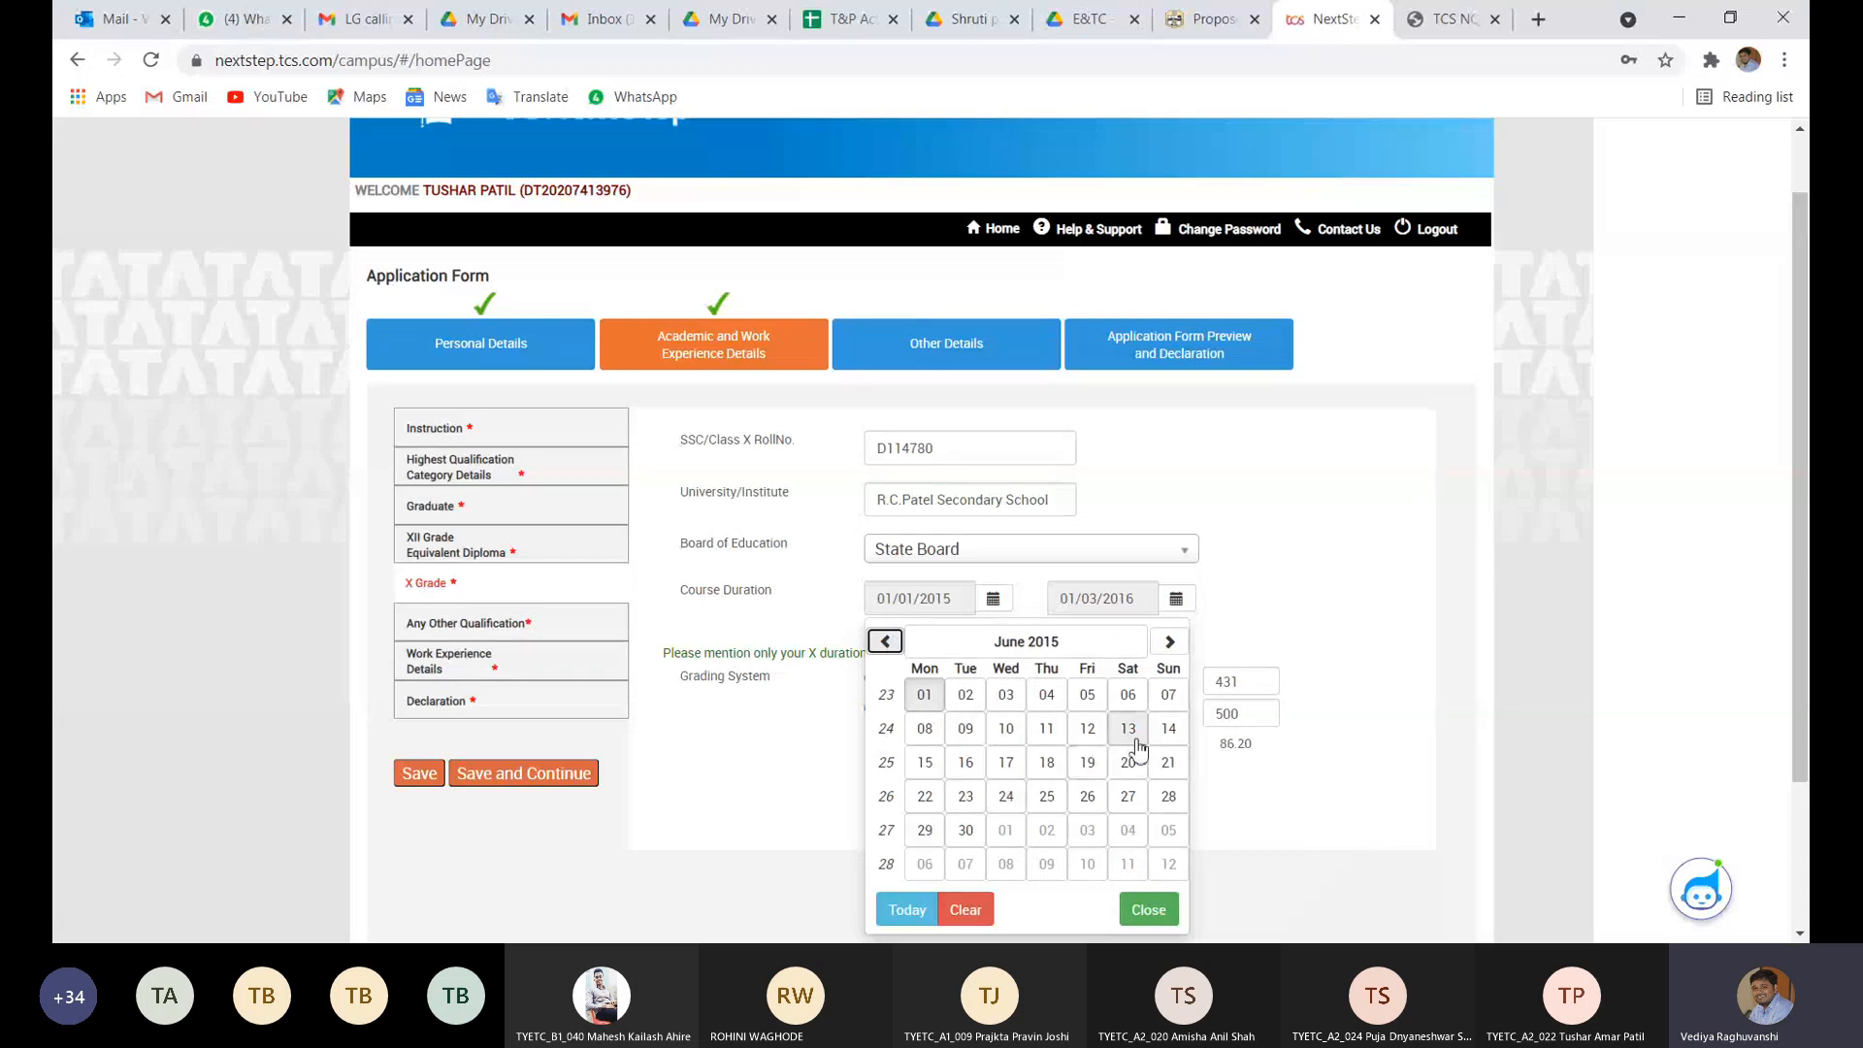
left_click(1169, 729)
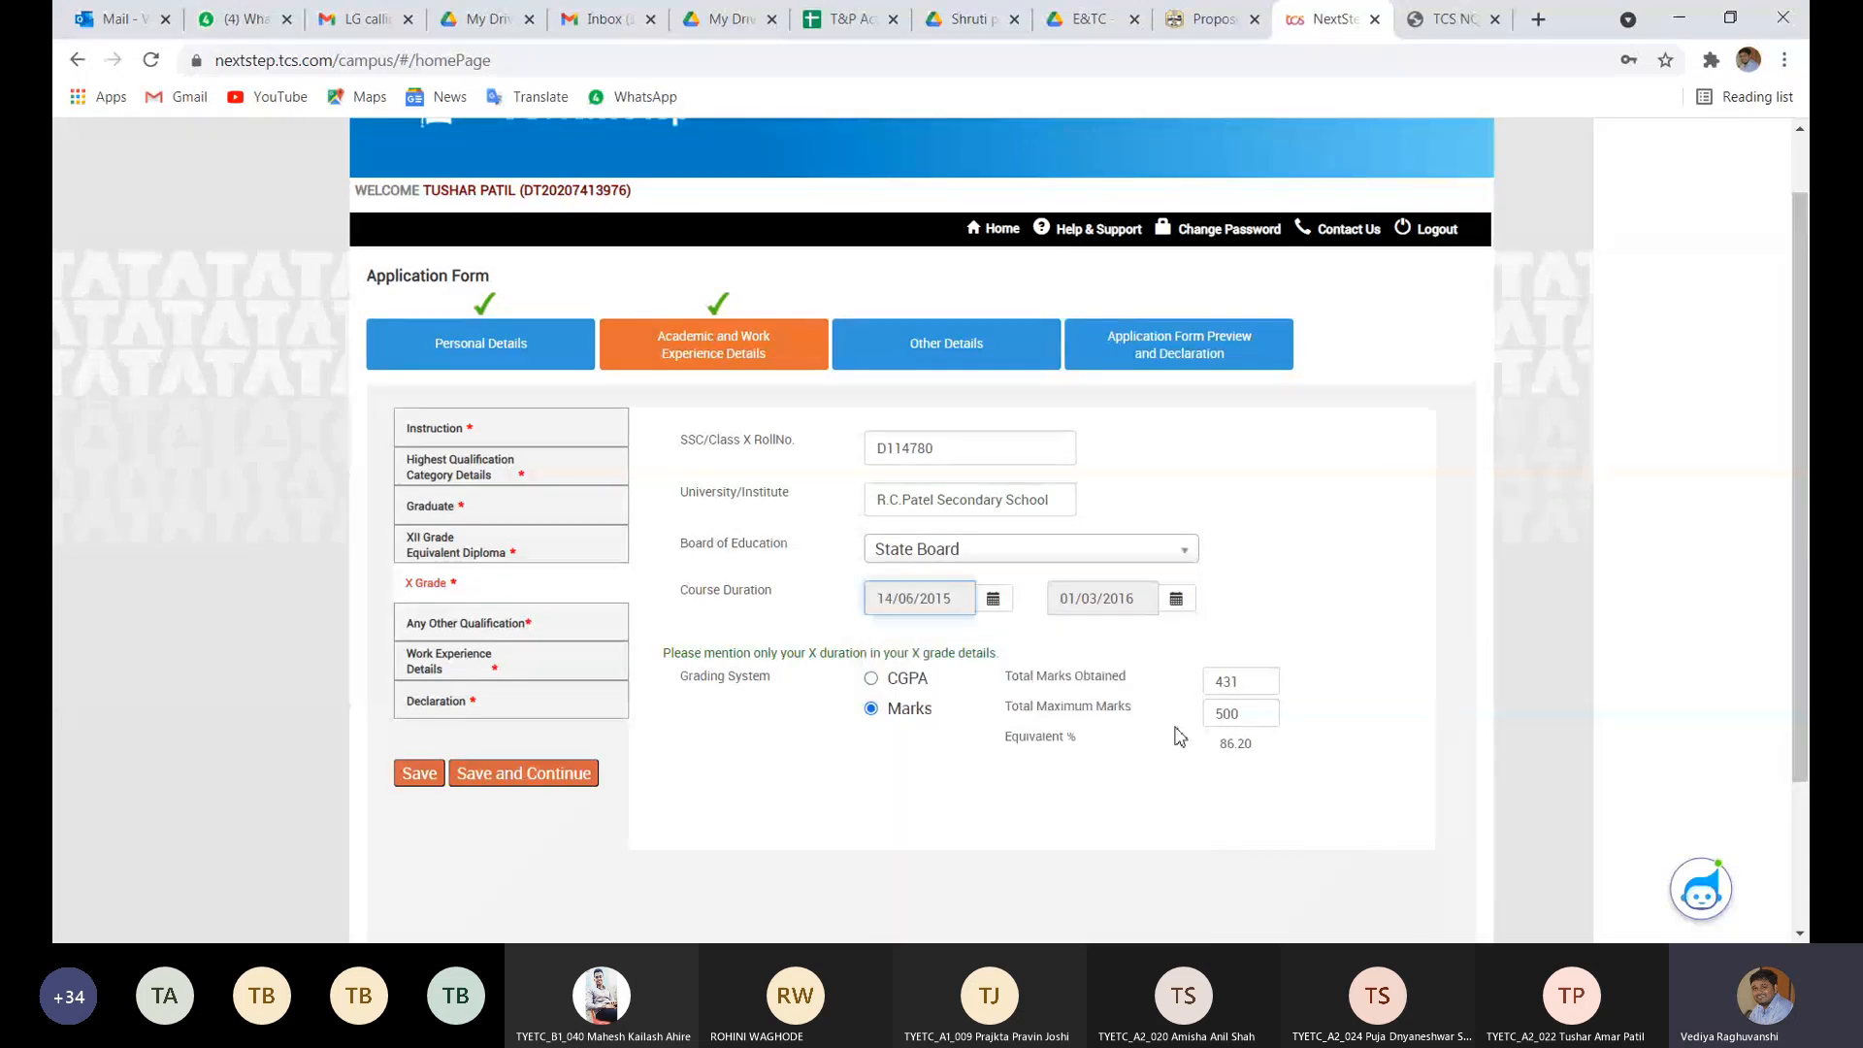
- Set the course end date to 26/05/2016 and save the X Grade details
left_click(1180, 604)
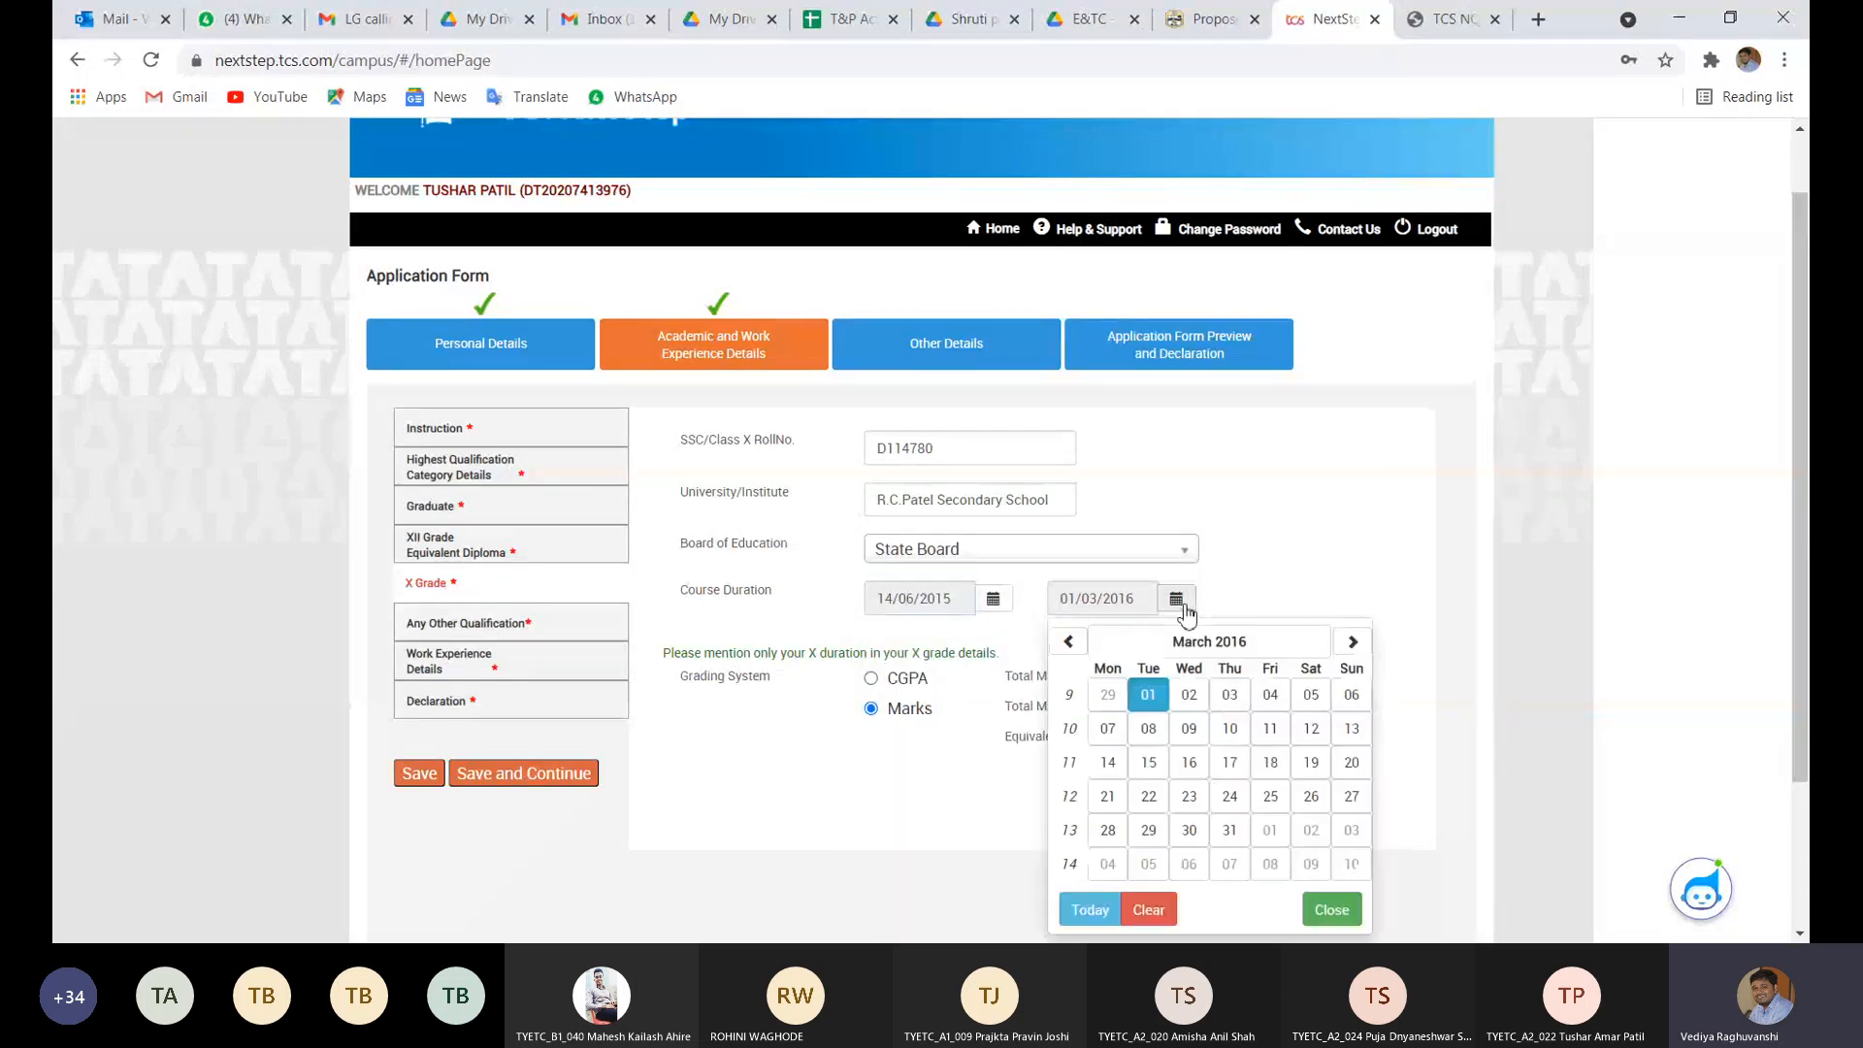
left_click(1349, 641)
left_click(1350, 641)
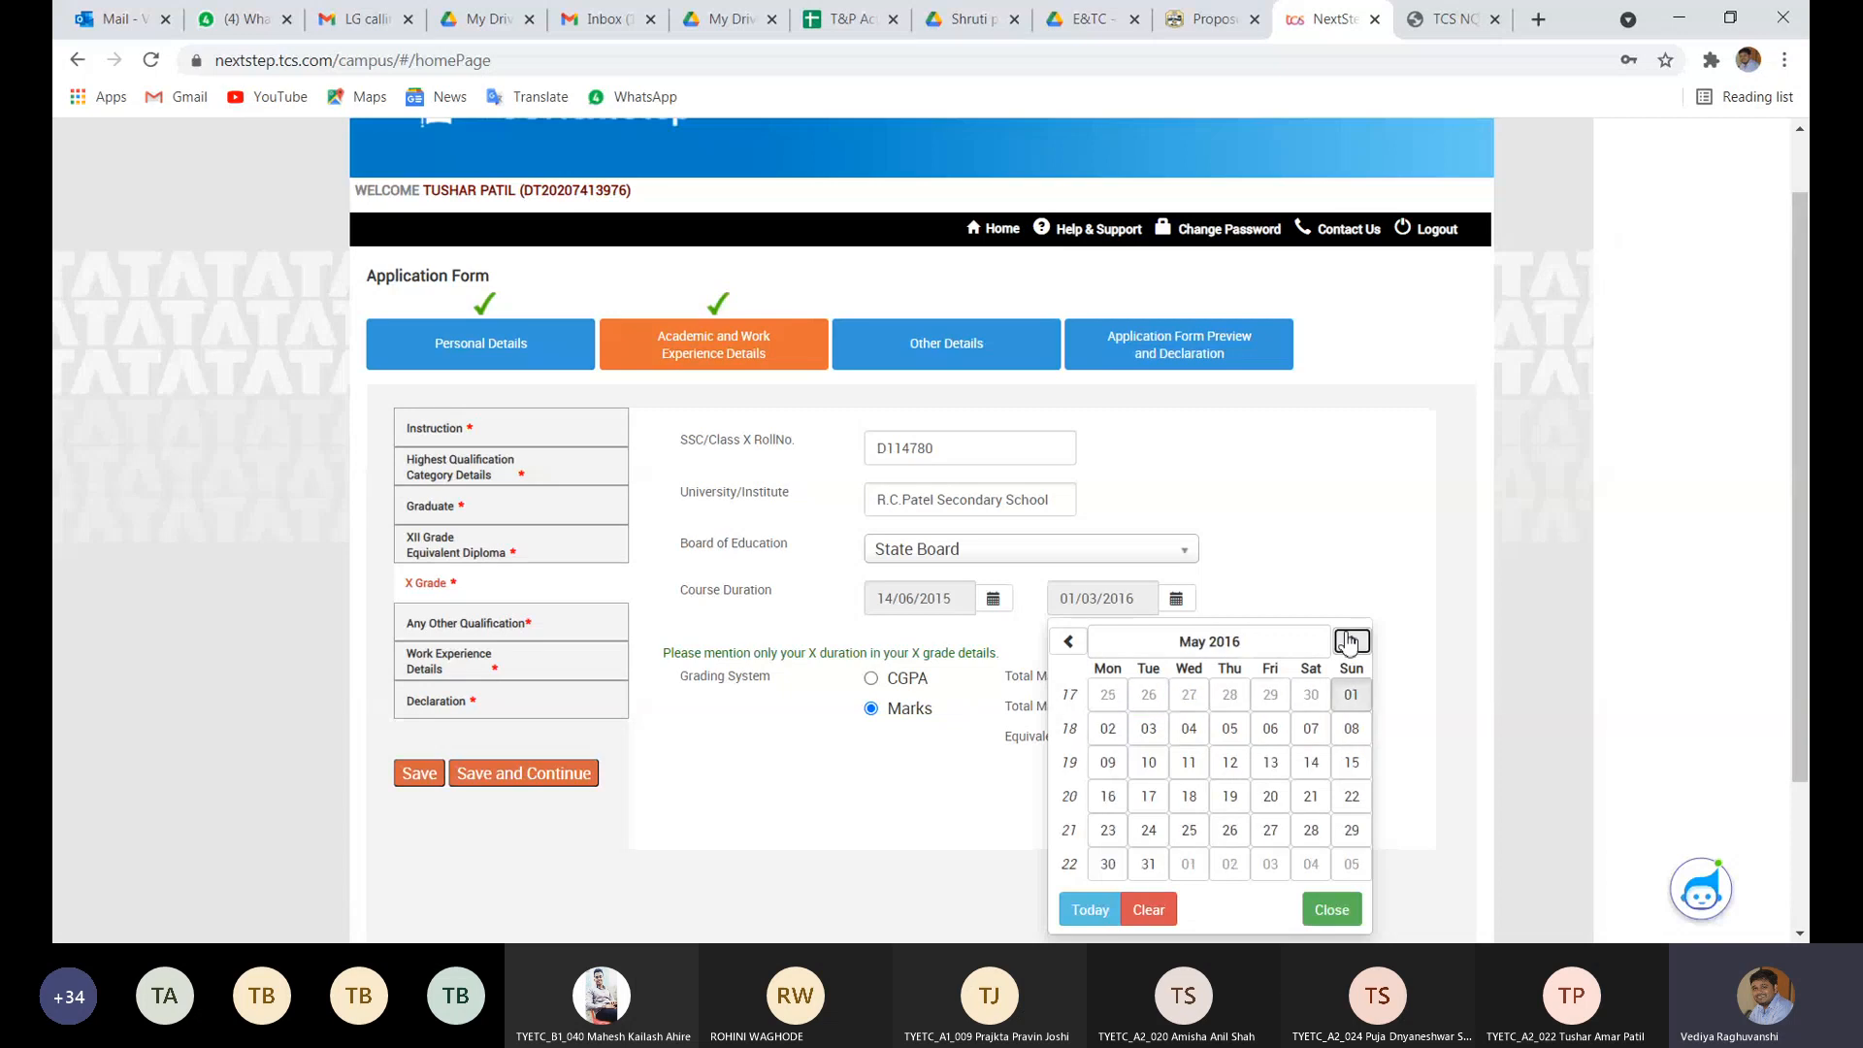
left_click(1228, 831)
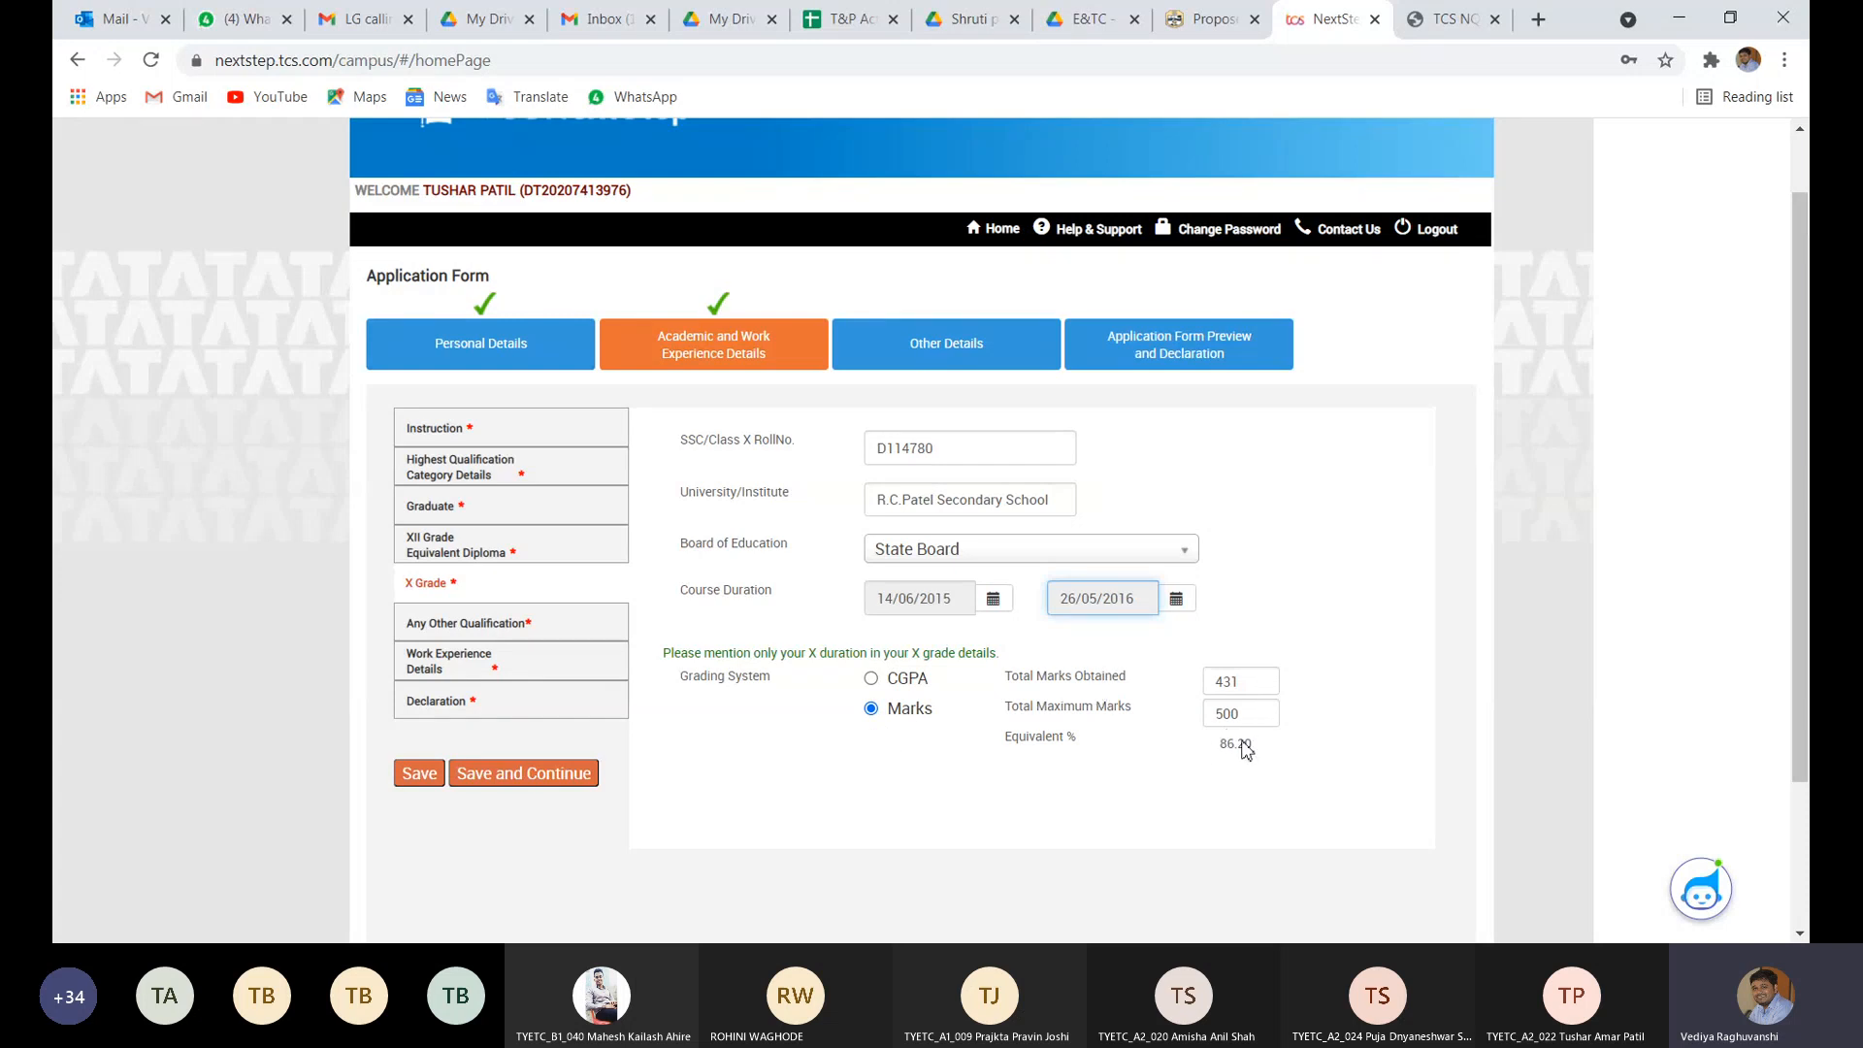
left_click_drag(1213, 745, 1280, 752)
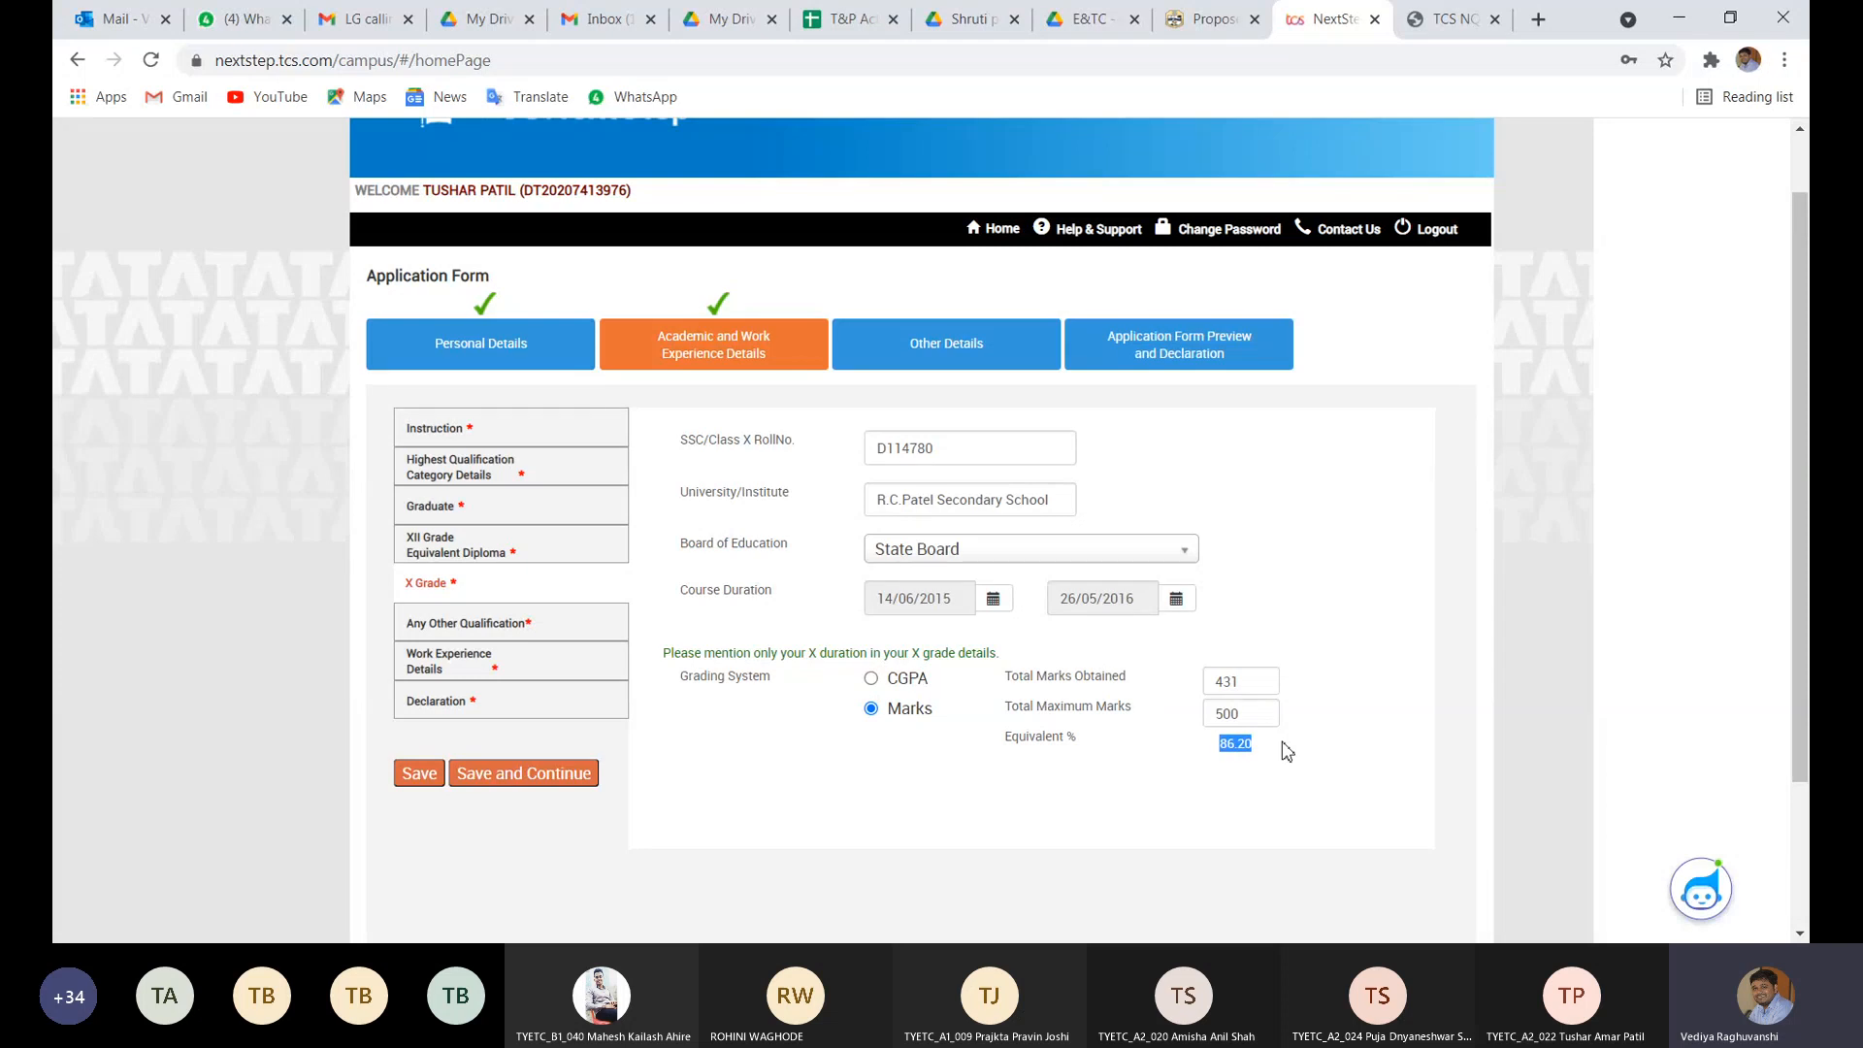
left_click(1286, 750)
left_click(417, 780)
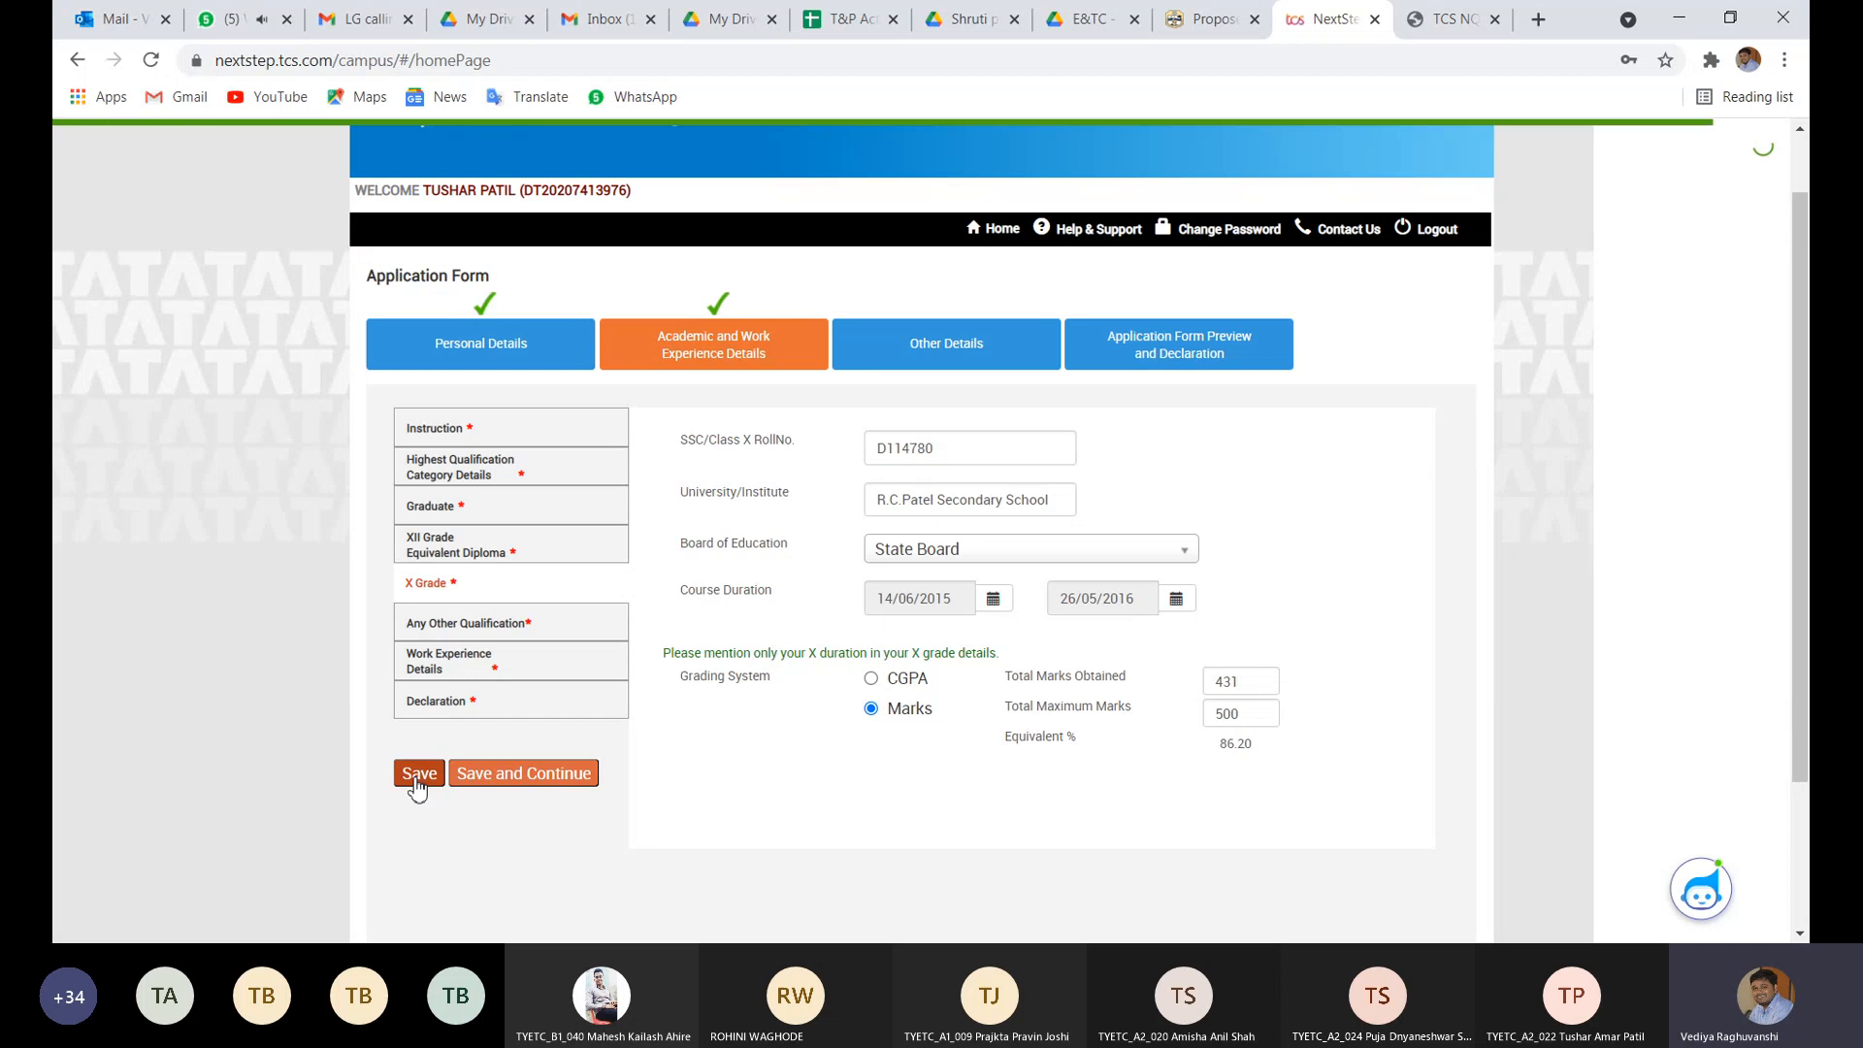
left_click(479, 631)
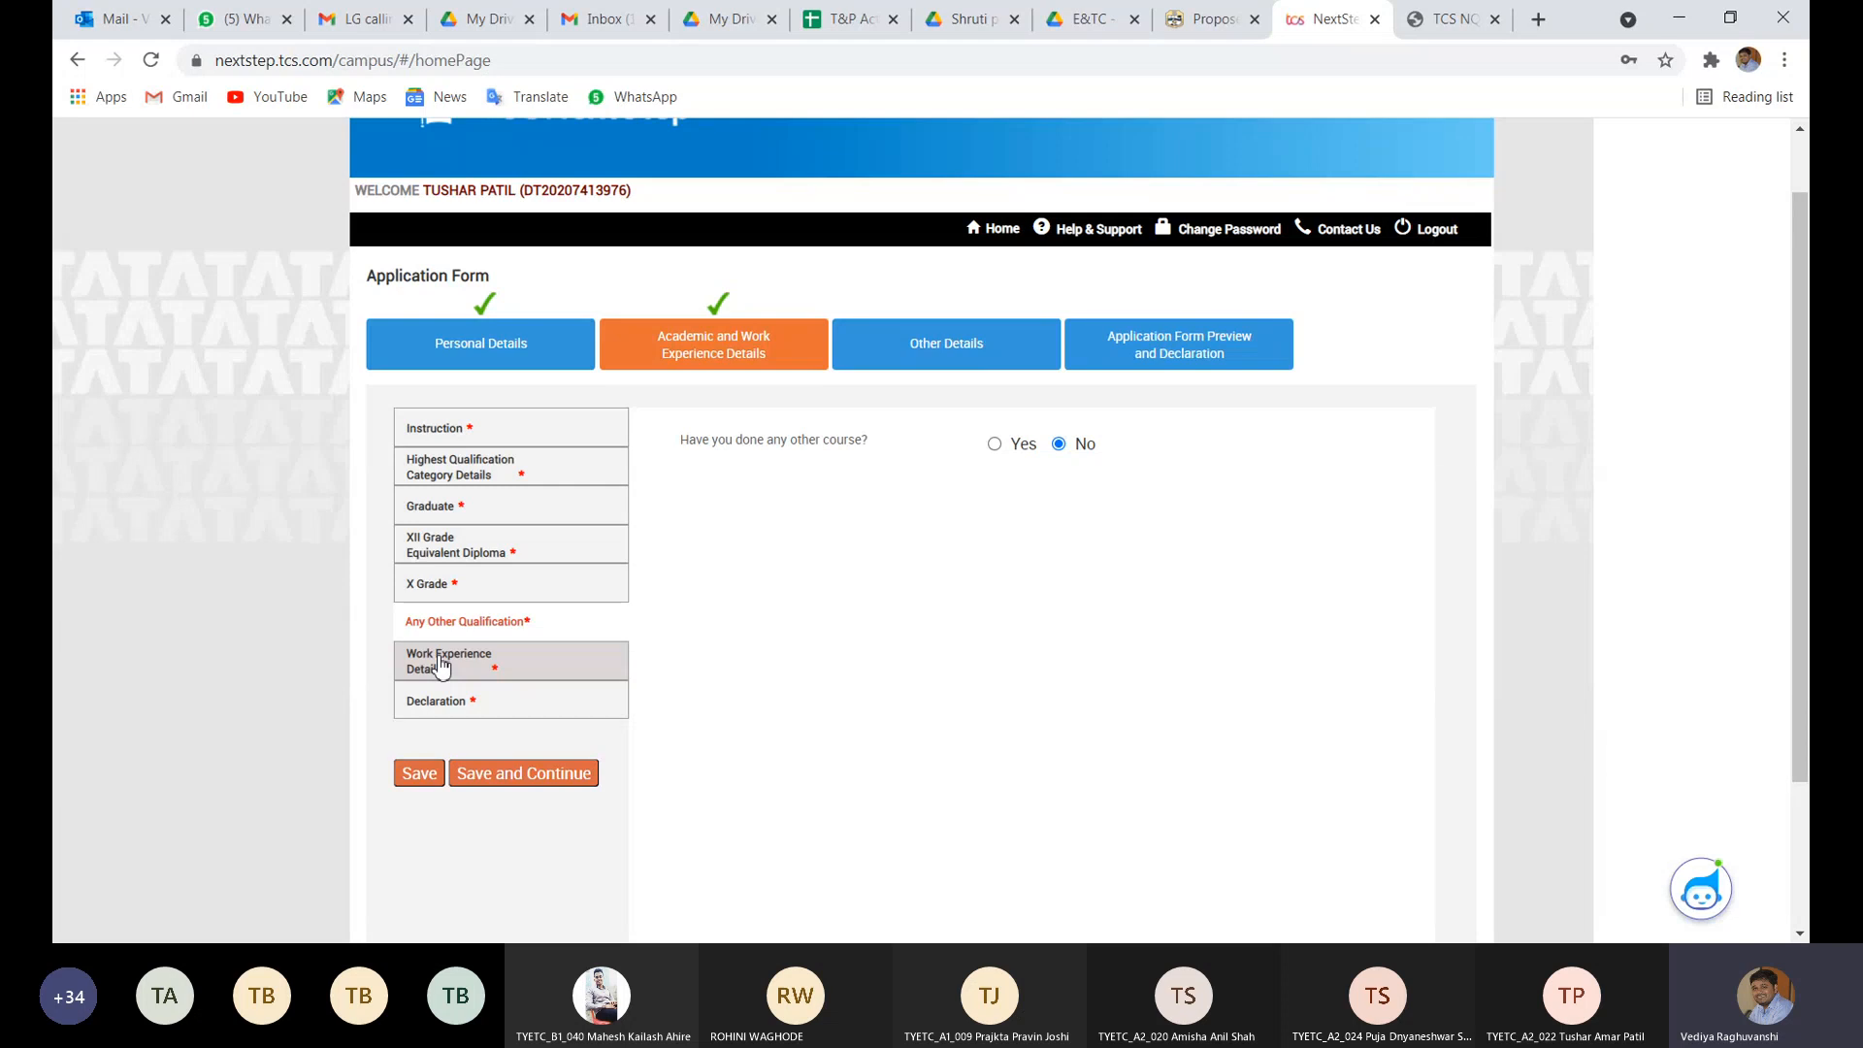
- In Work Experience Details, answer No to relevant work experience and save
left_click_drag(441, 663, 532, 656)
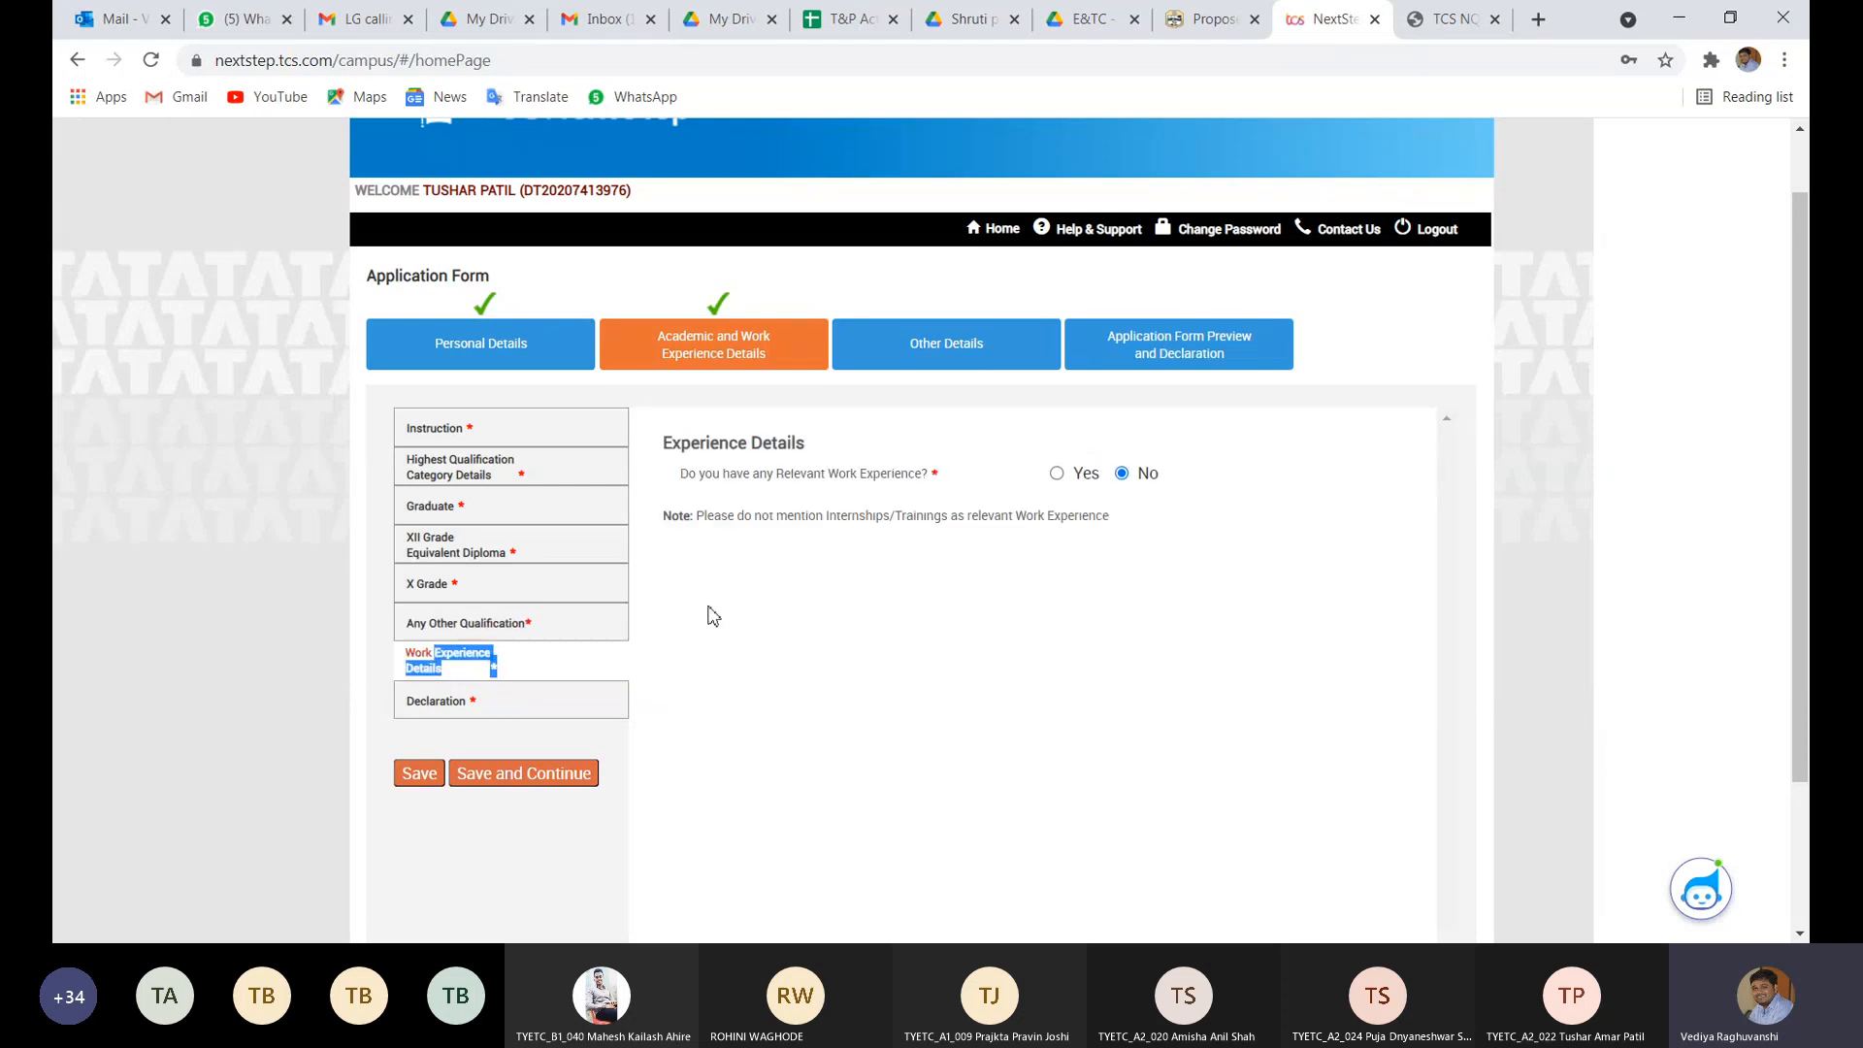
left_click(563, 623)
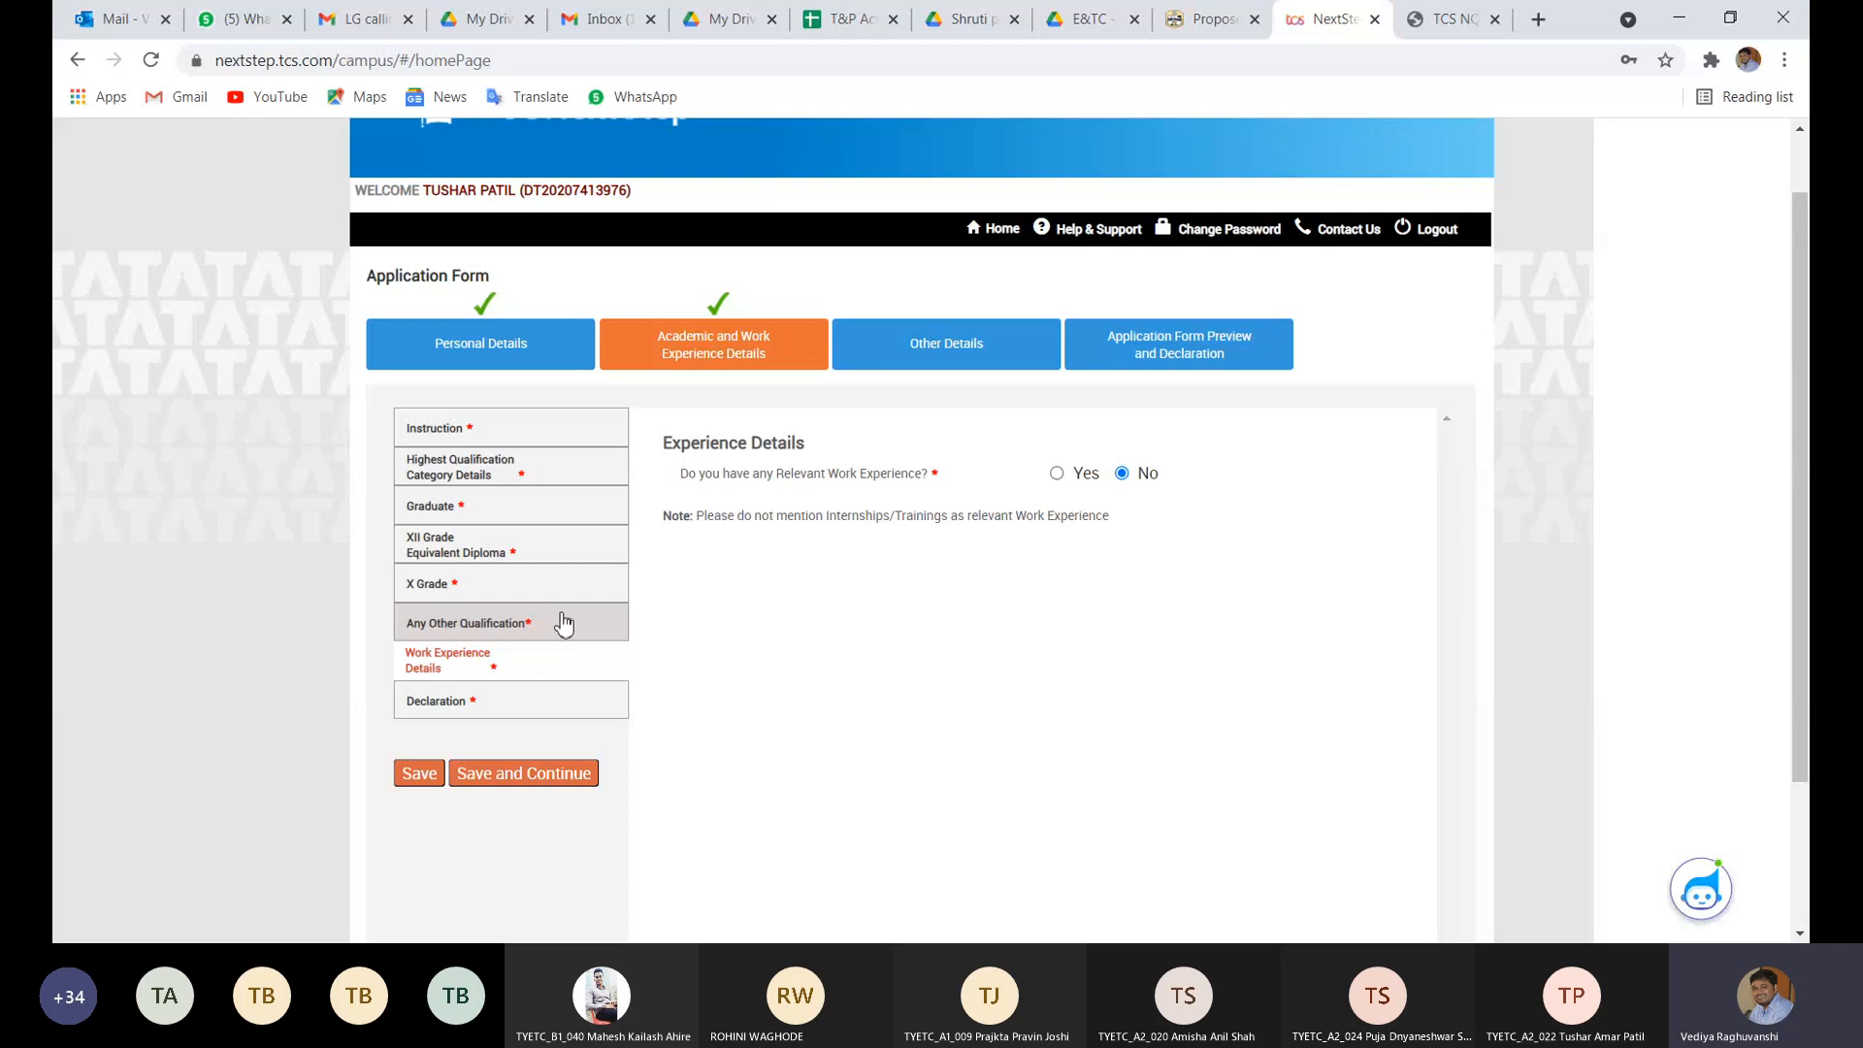
left_click(535, 679)
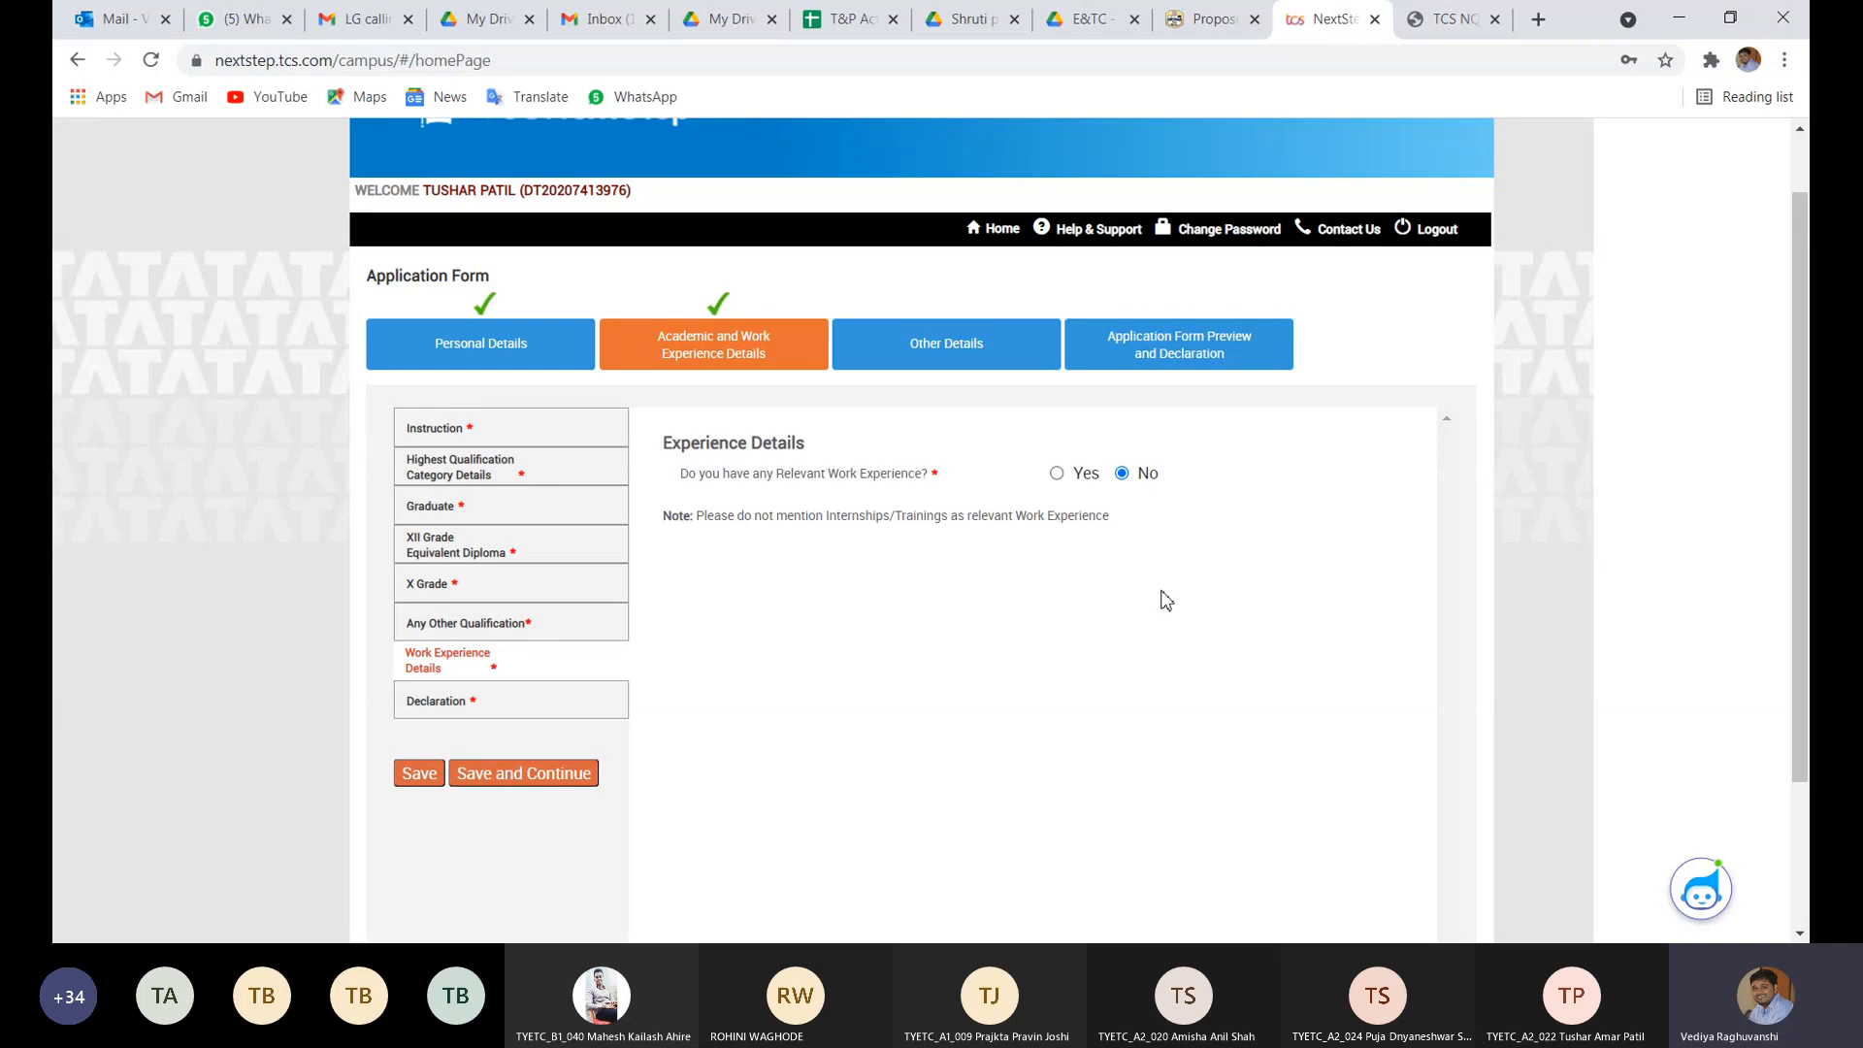
left_click(1056, 474)
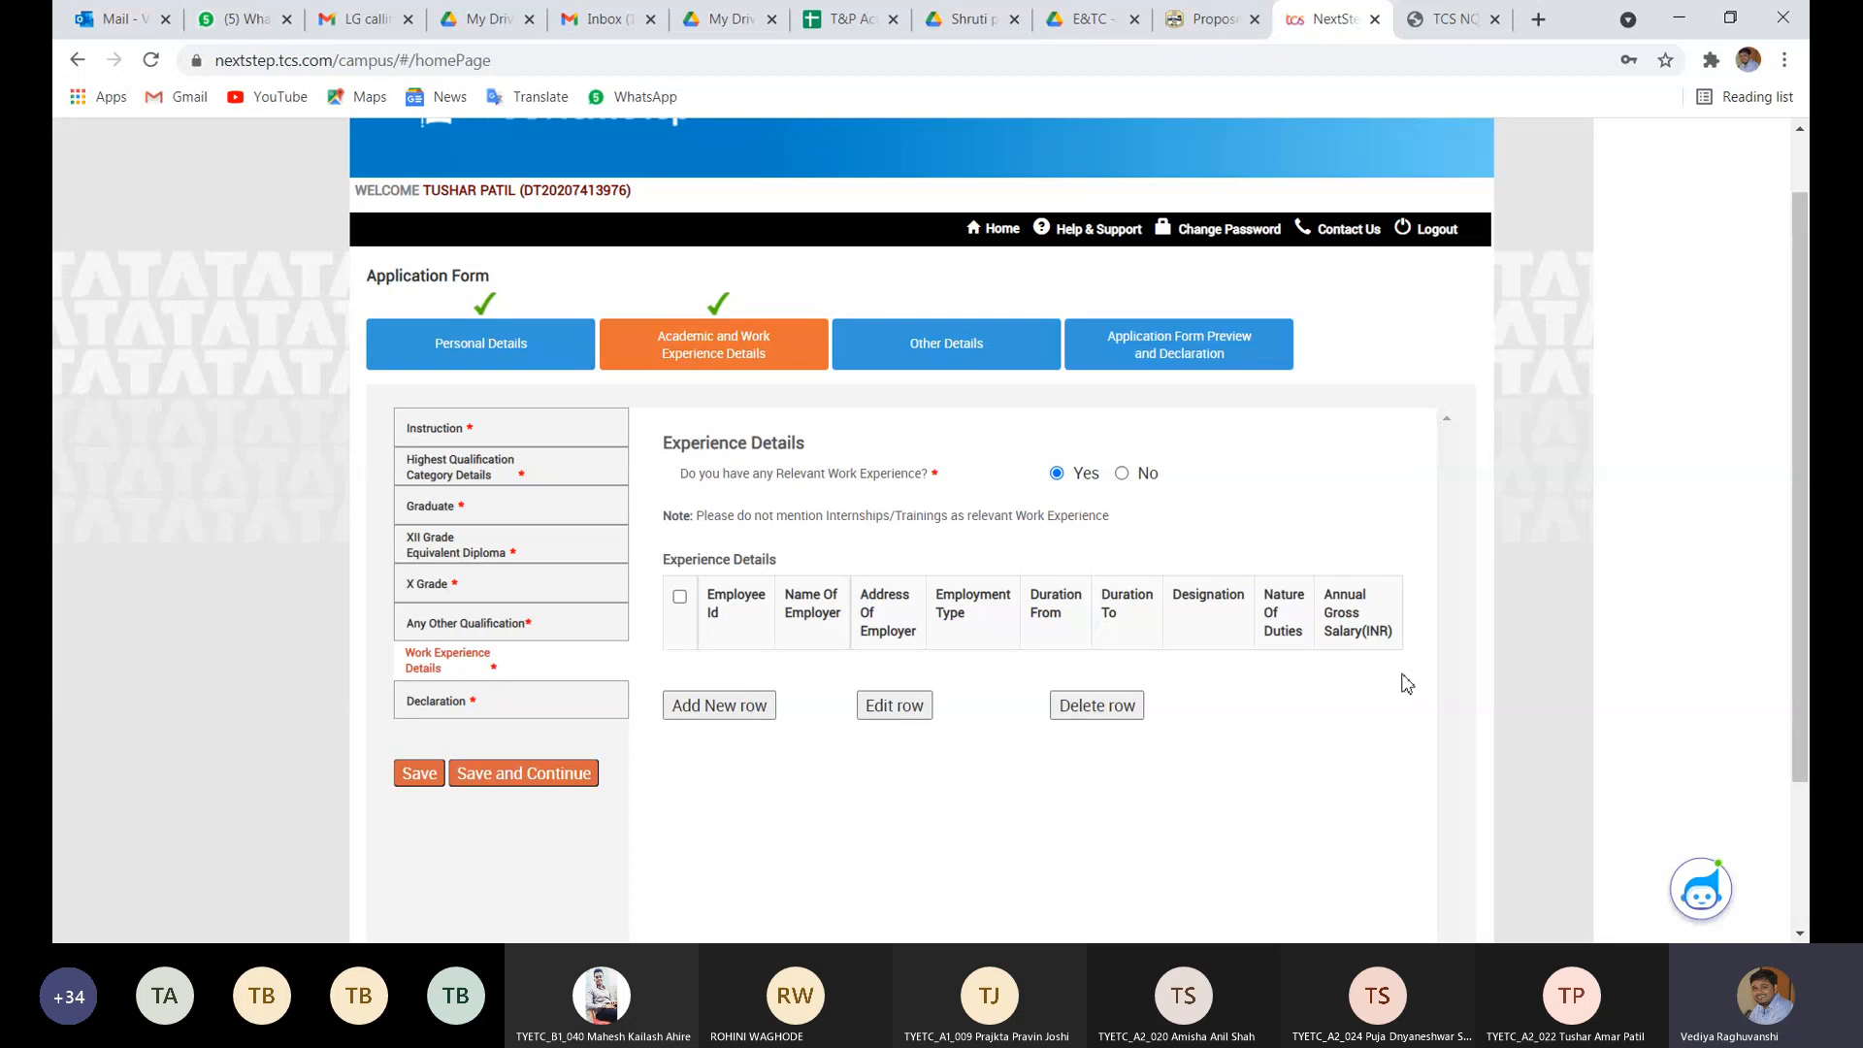
left_click(1122, 474)
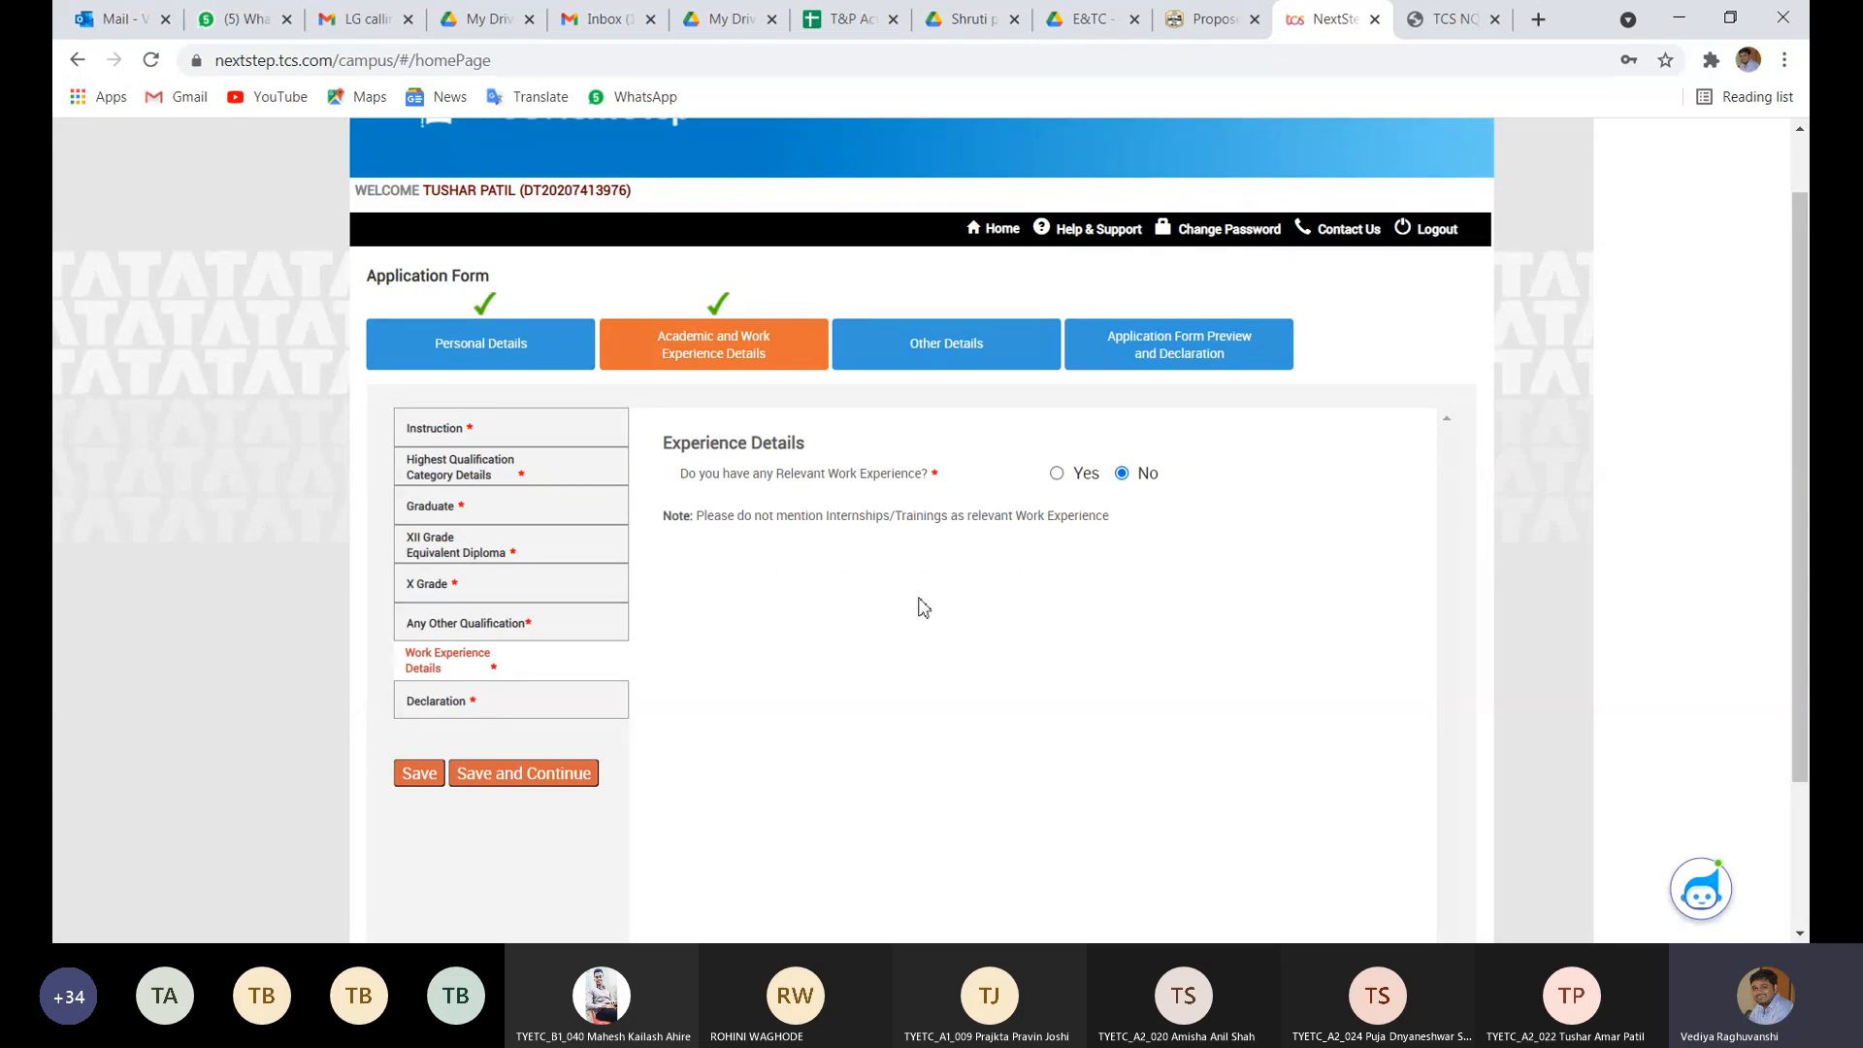
left_click(427, 776)
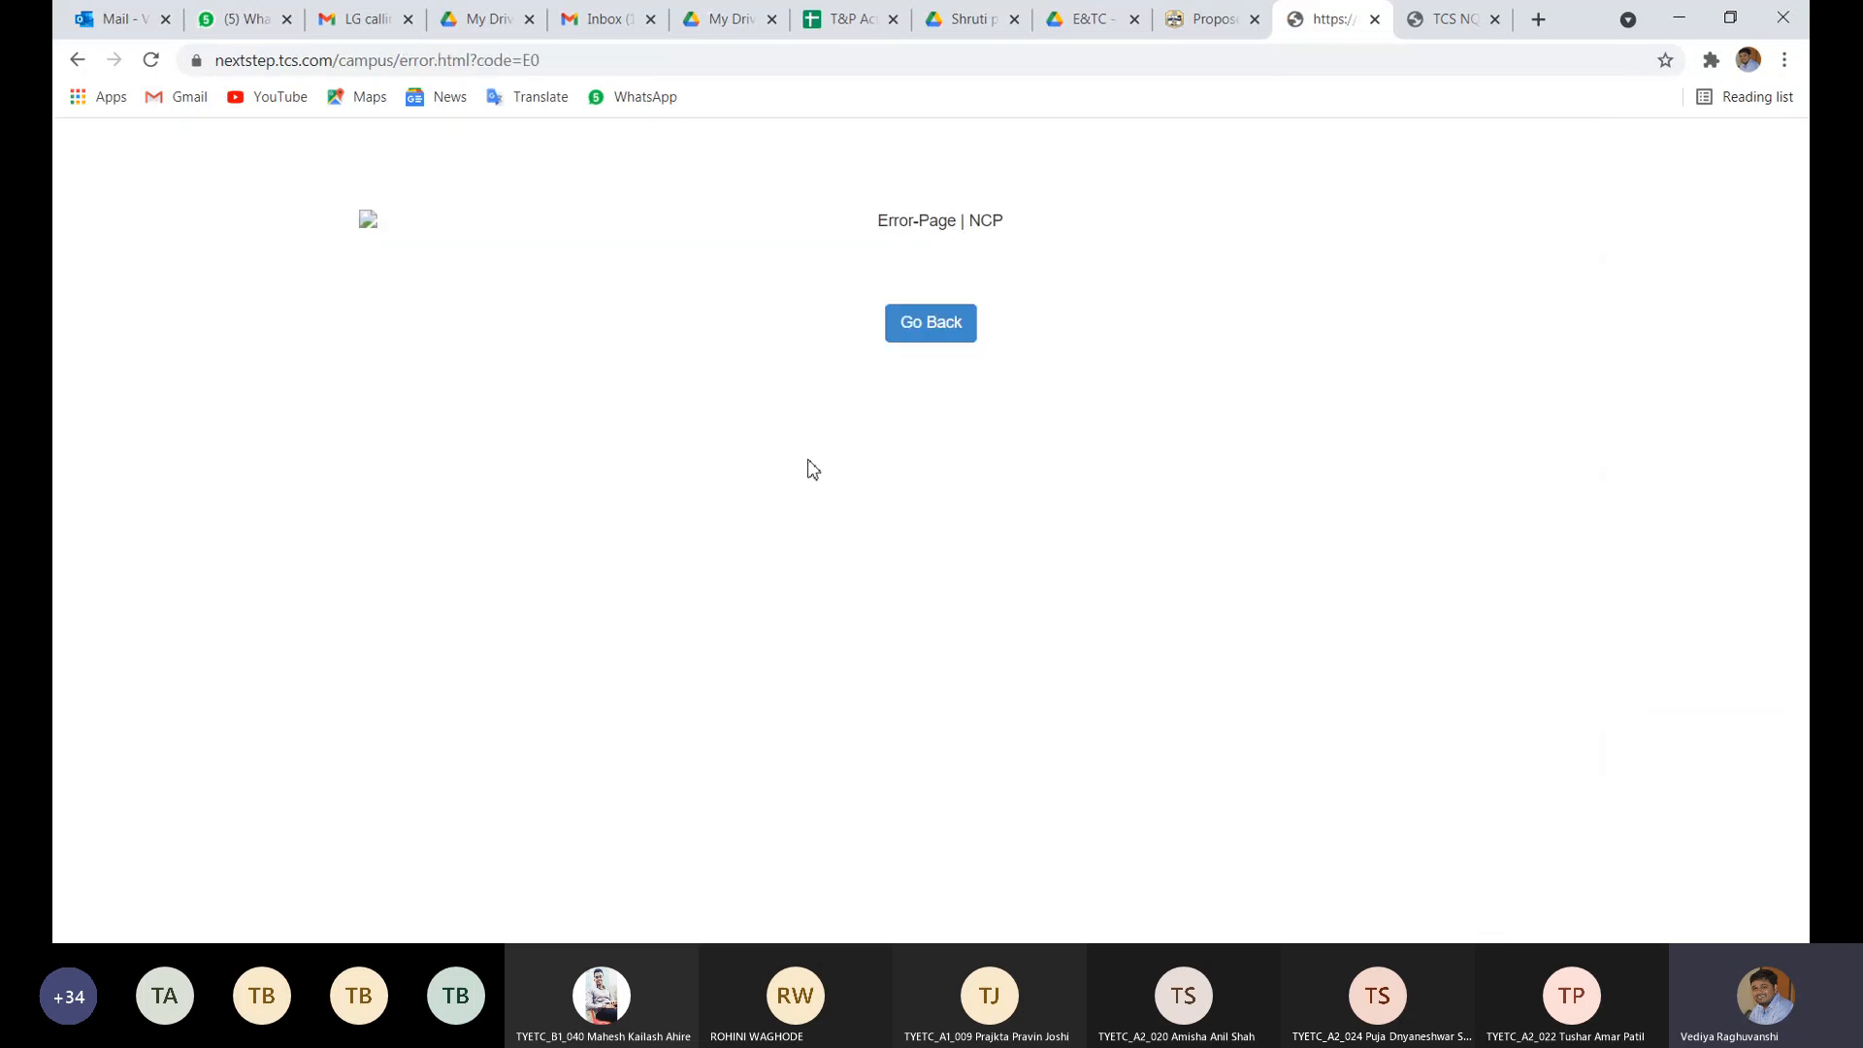
- Go back from the error page to Application Form's Academic tab, Work Experience Details
left_click(939, 330)
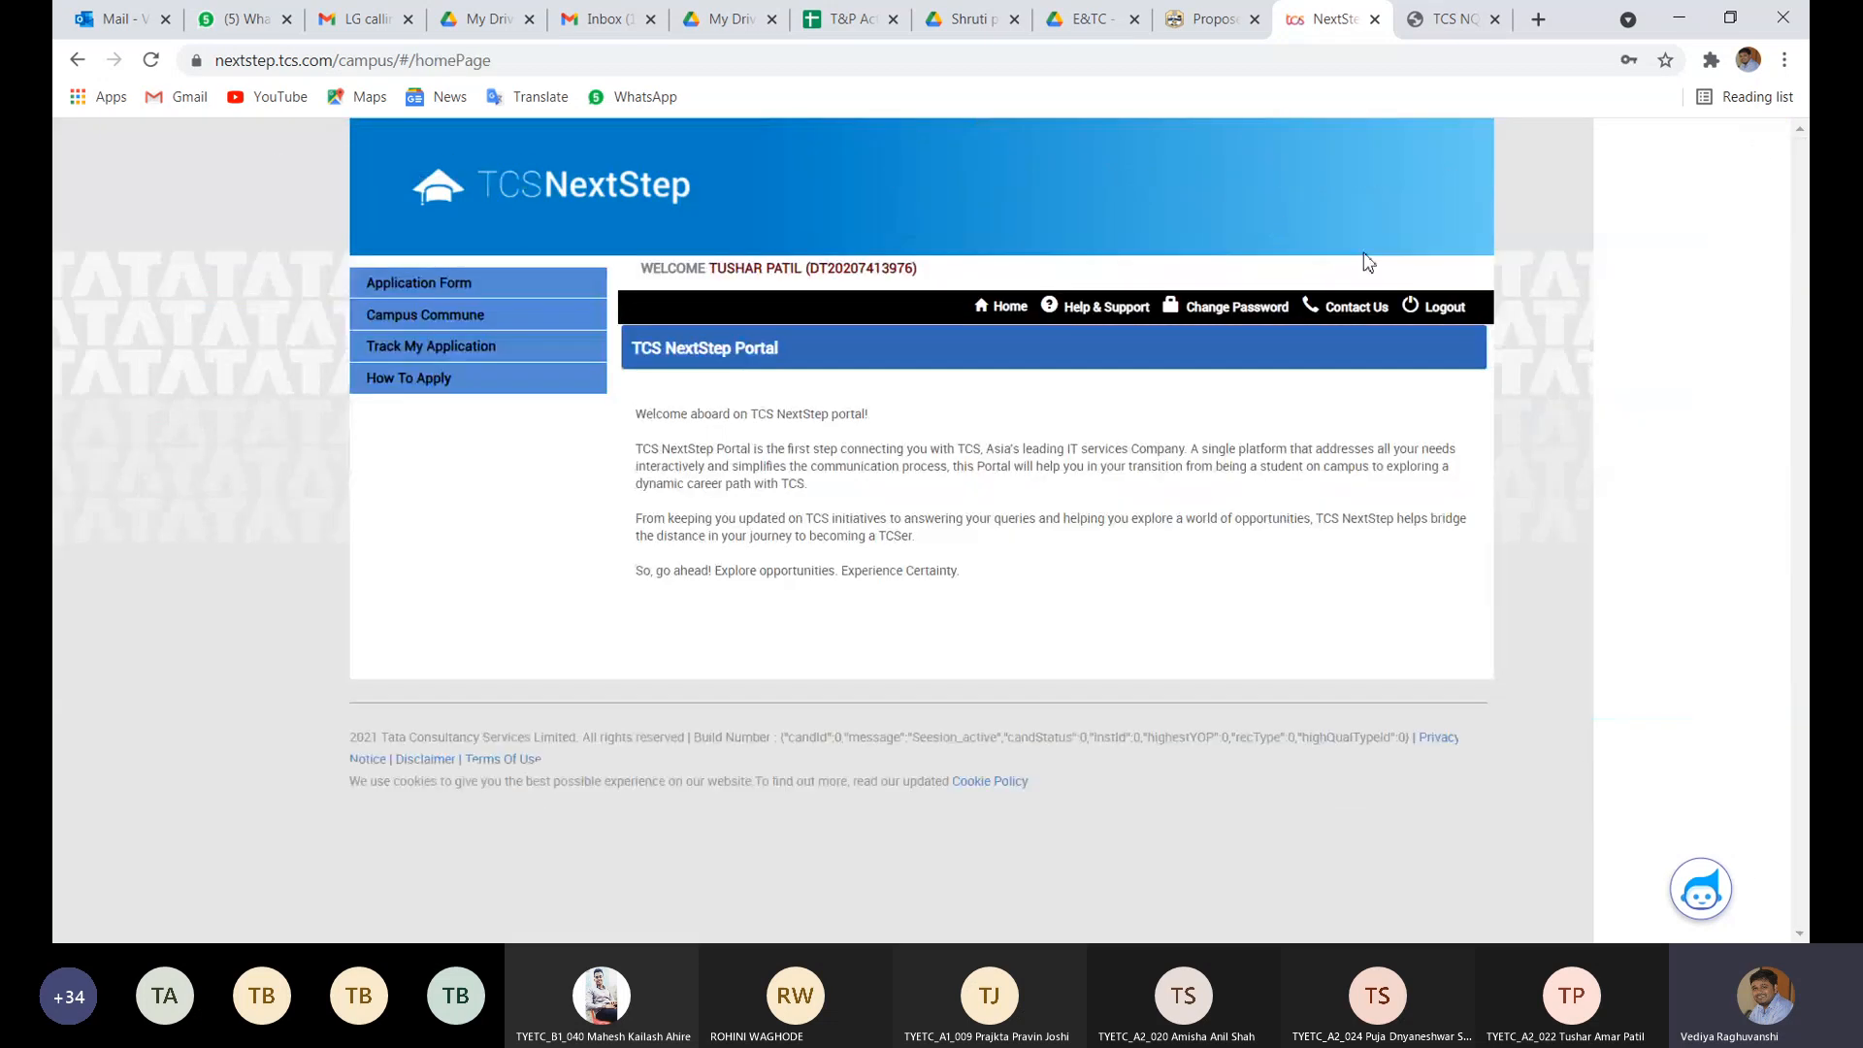
left_click(489, 283)
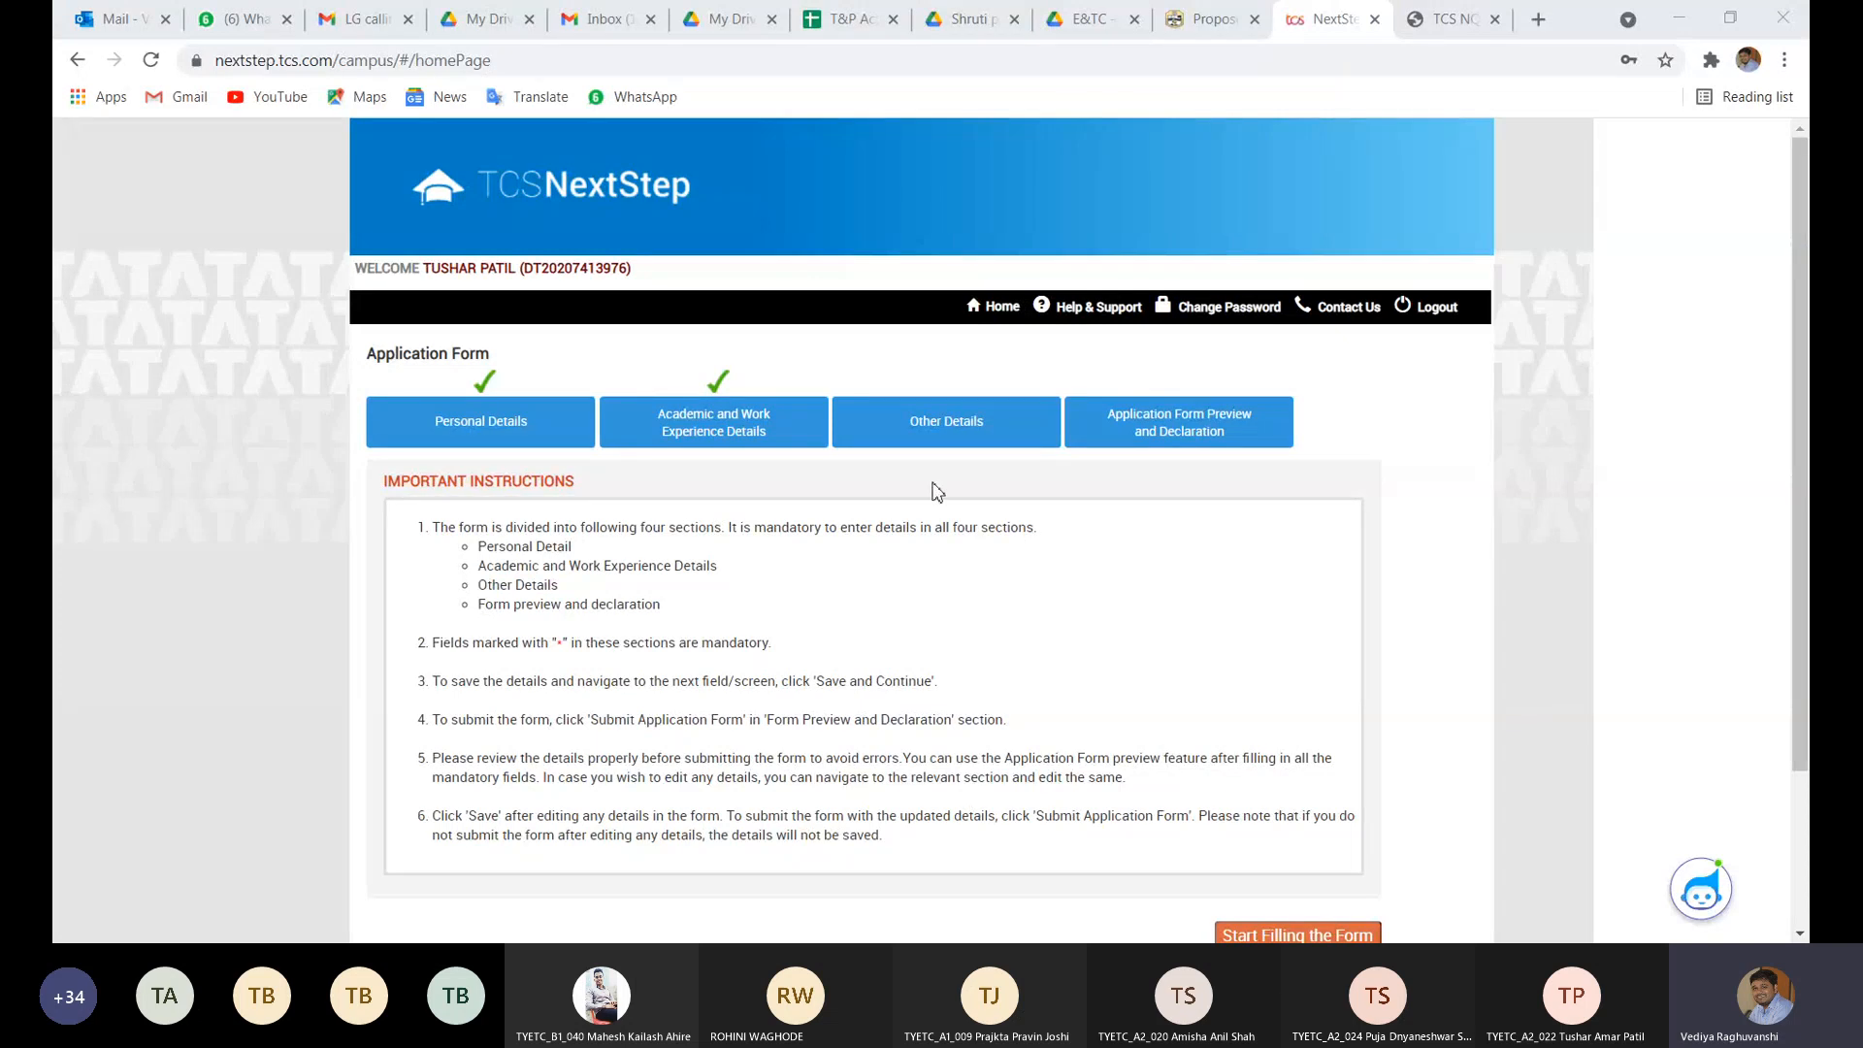
left_click(916, 417)
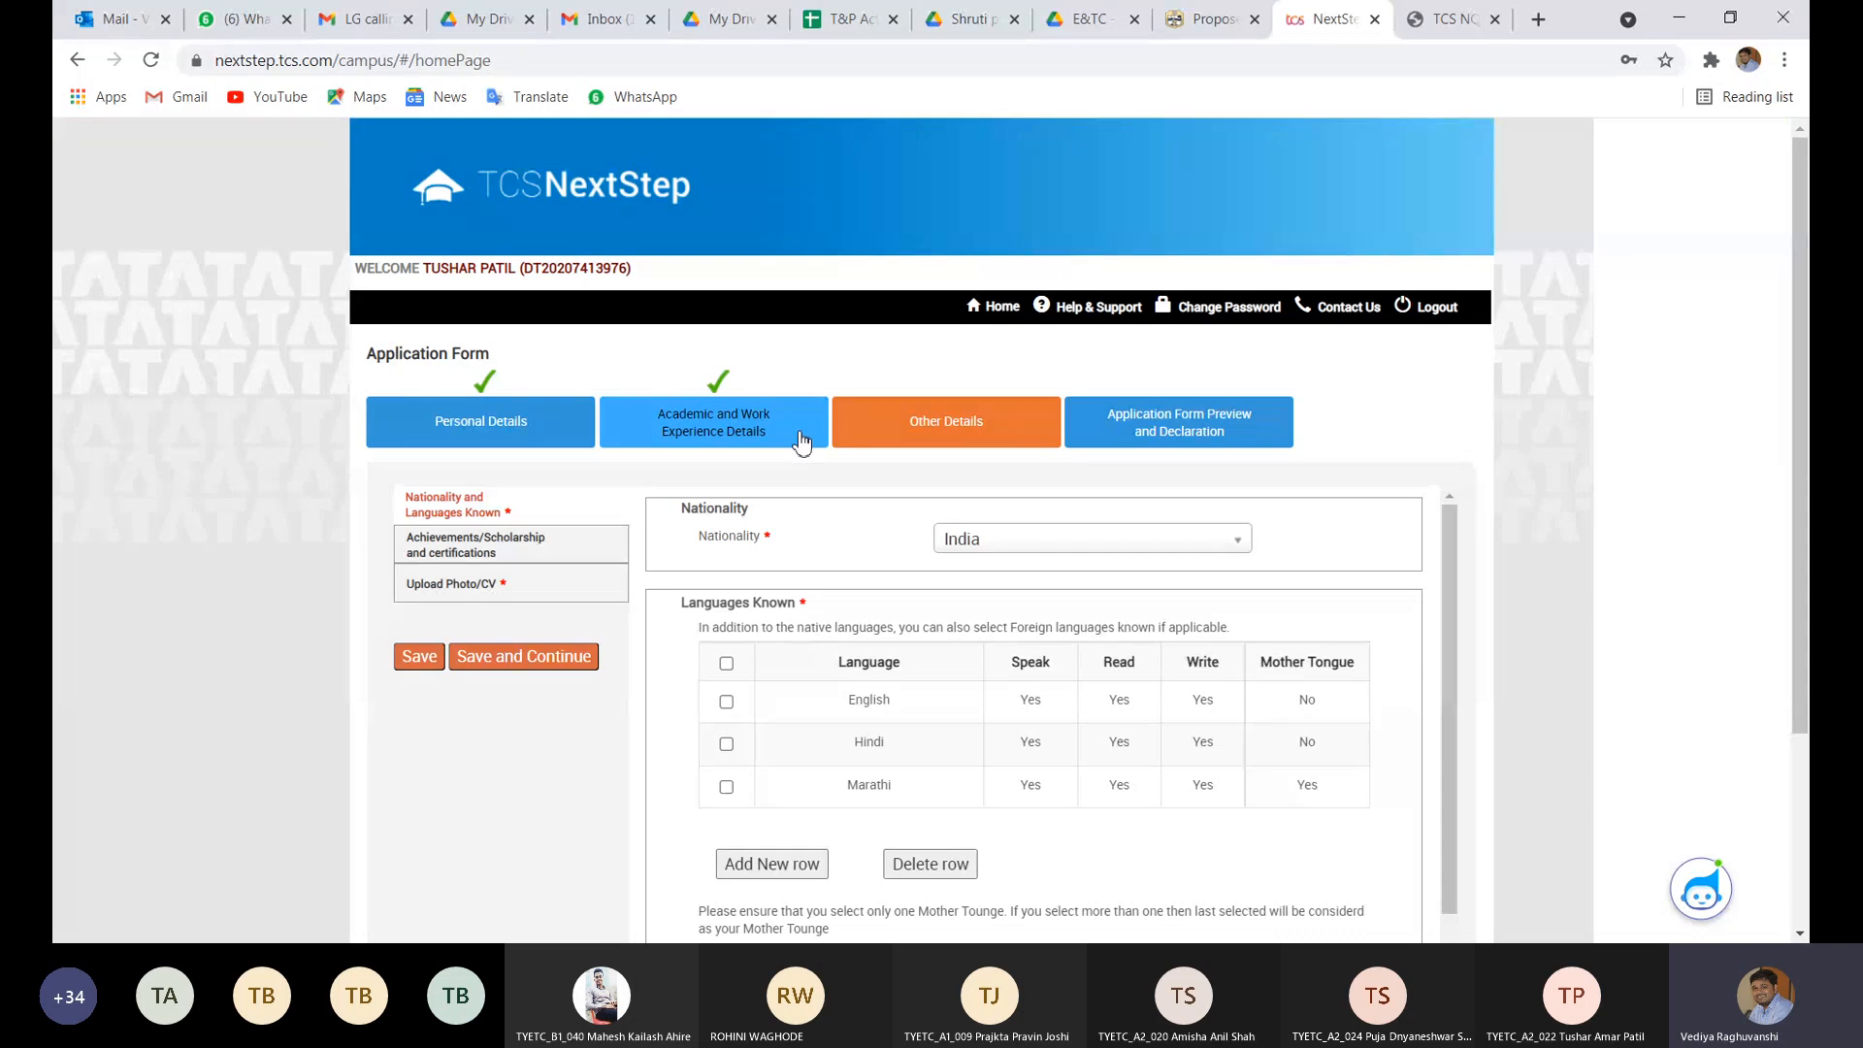
left_click(800, 438)
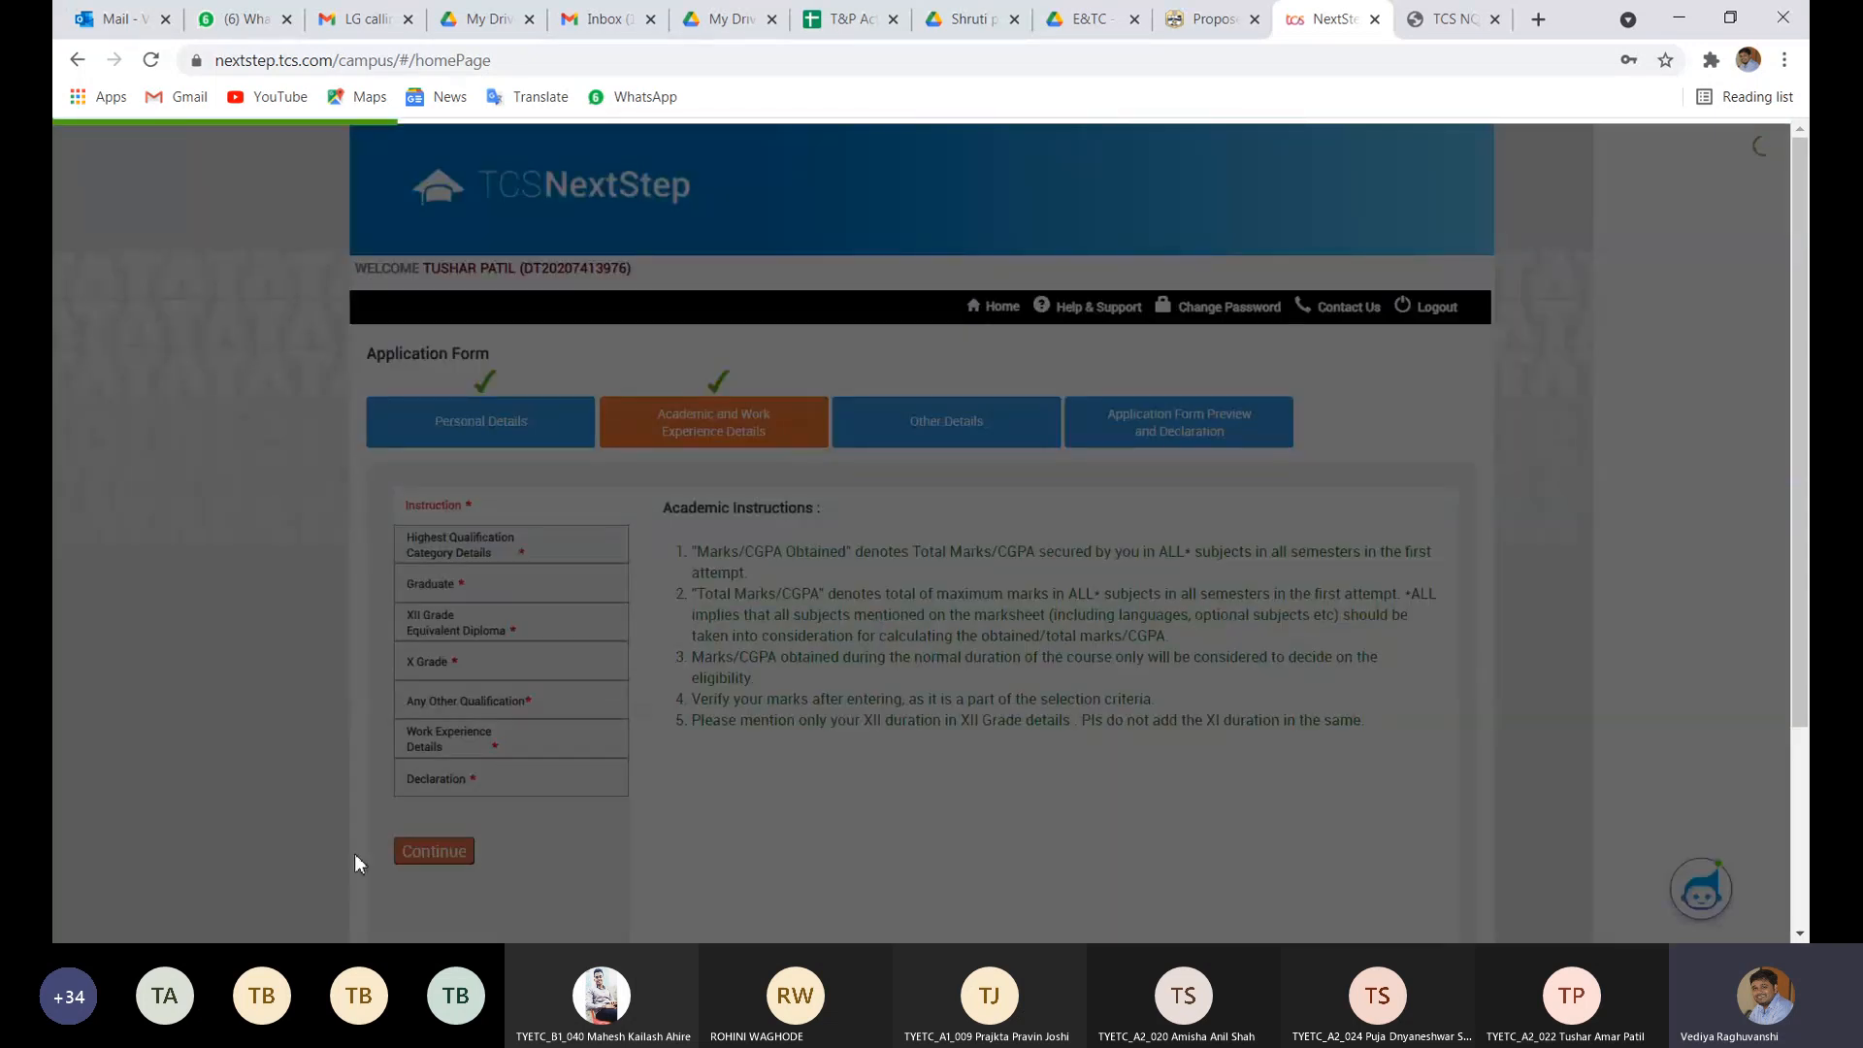
left_click_drag(423, 757, 442, 749)
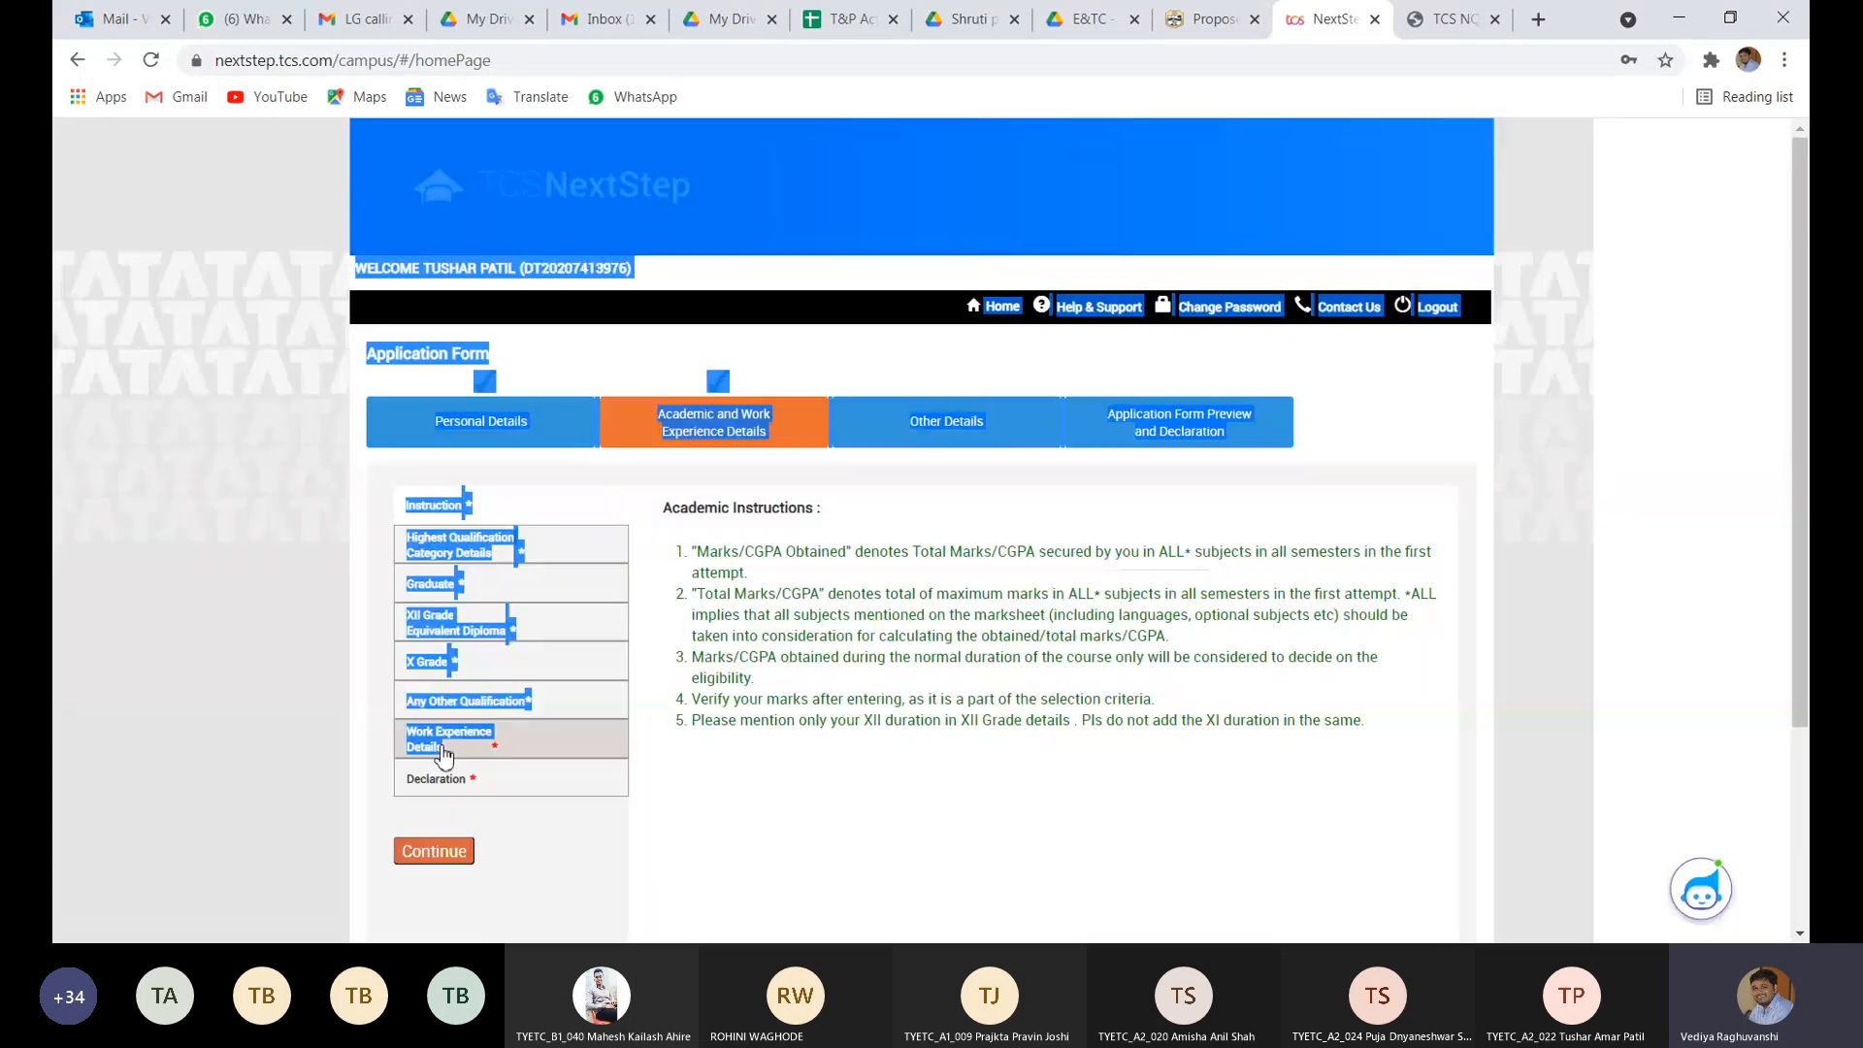
left_click(442, 754)
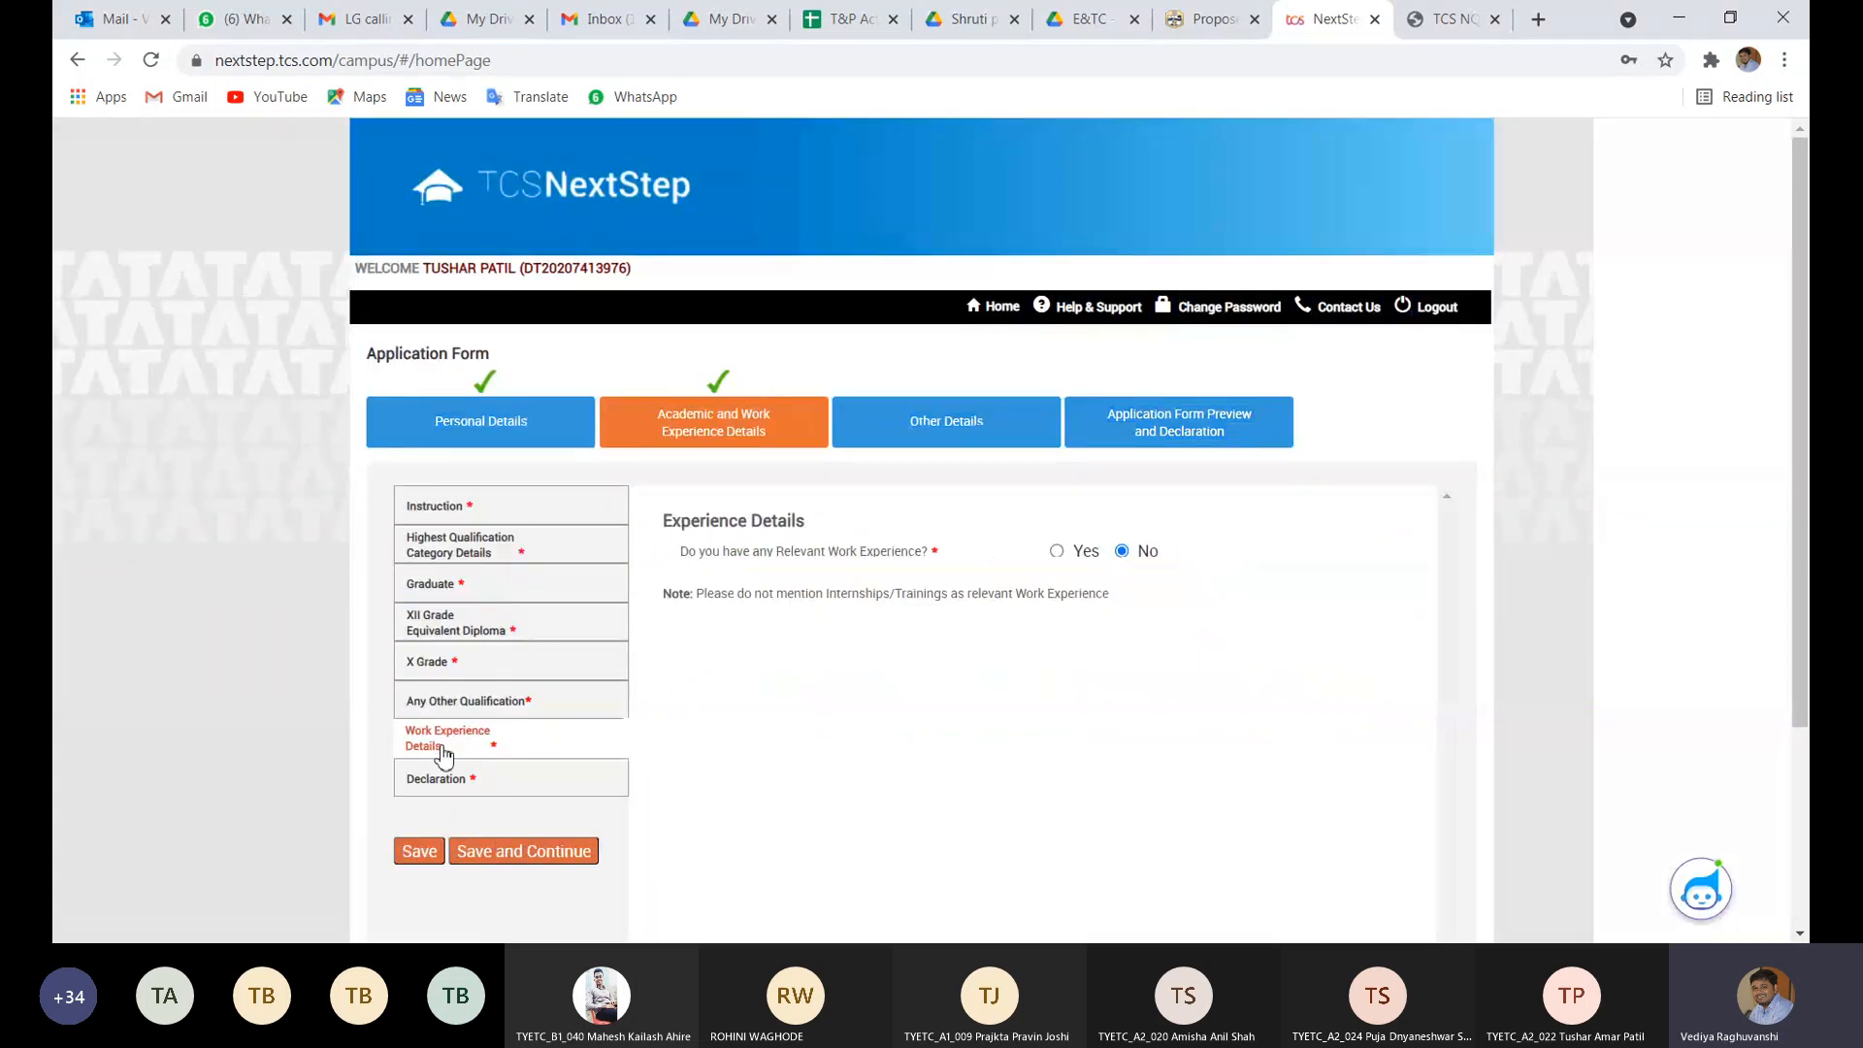
- In the Declaration, answer No to break in studies and Yes to pending backlogs
left_click(433, 797)
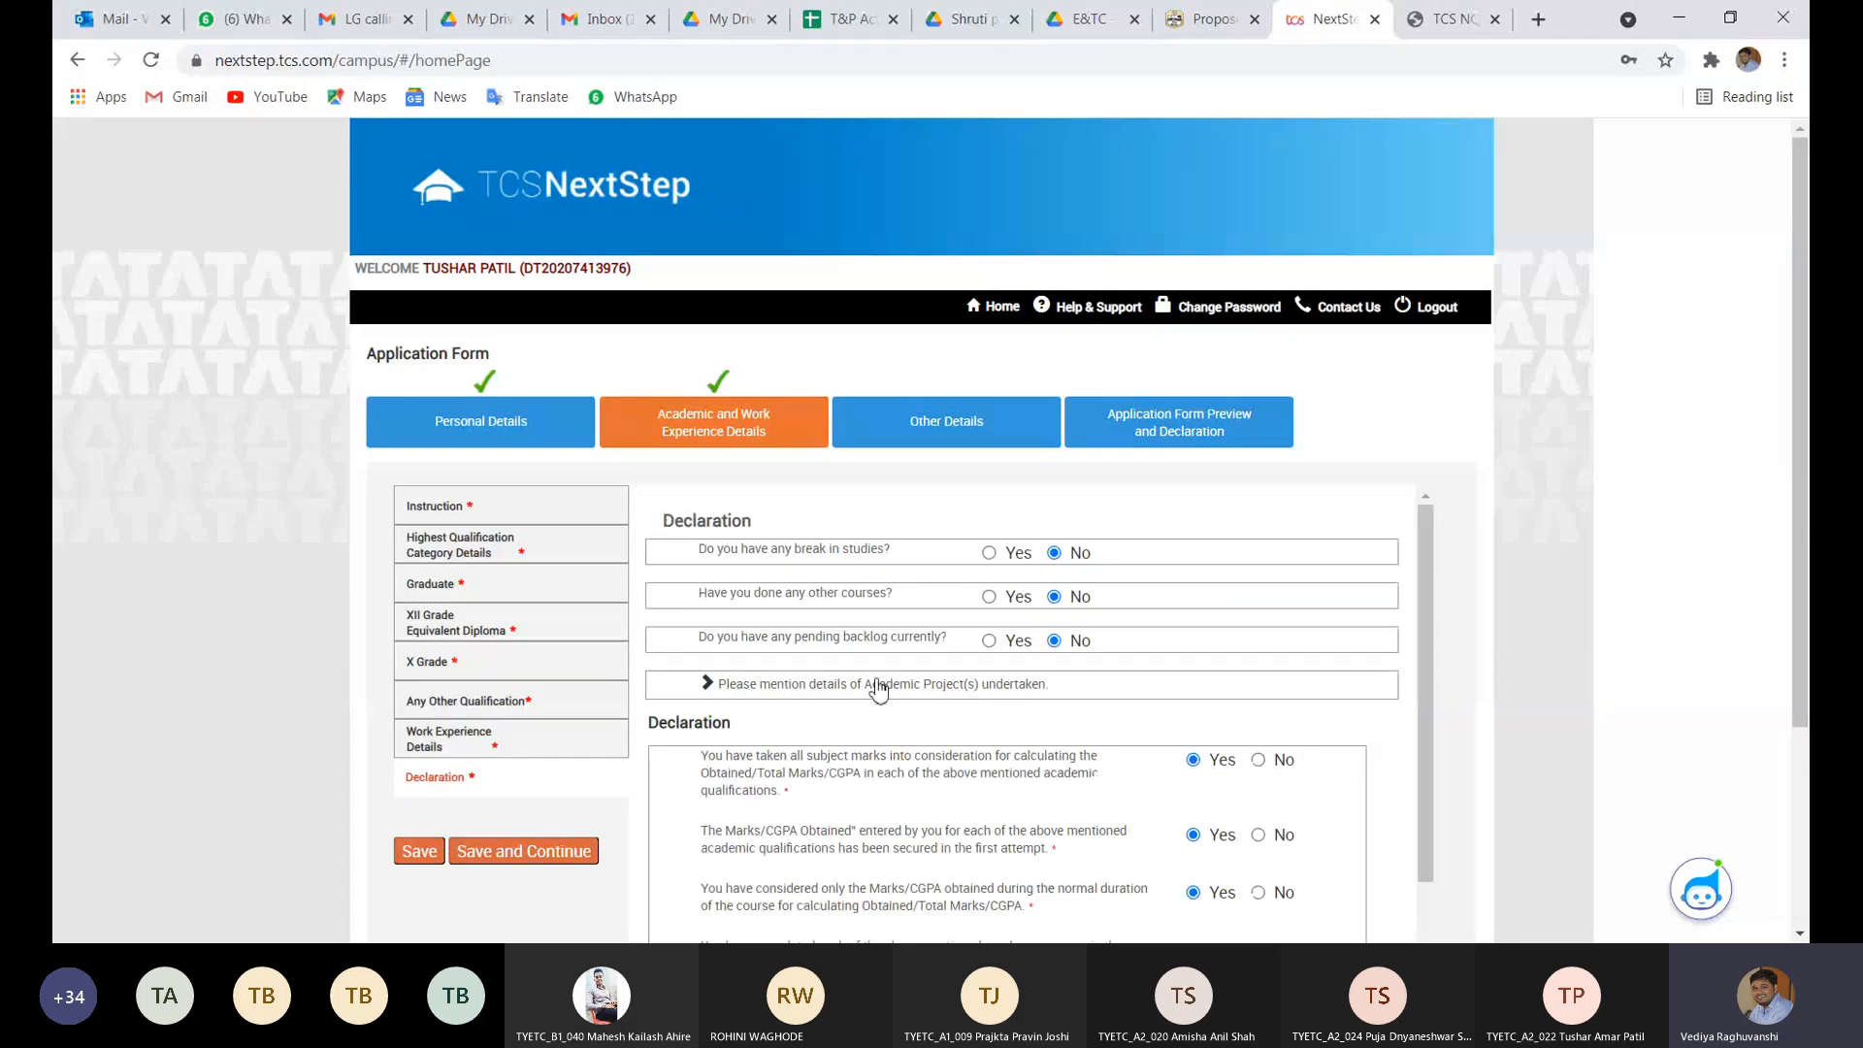
scroll(879, 689, "down", 1)
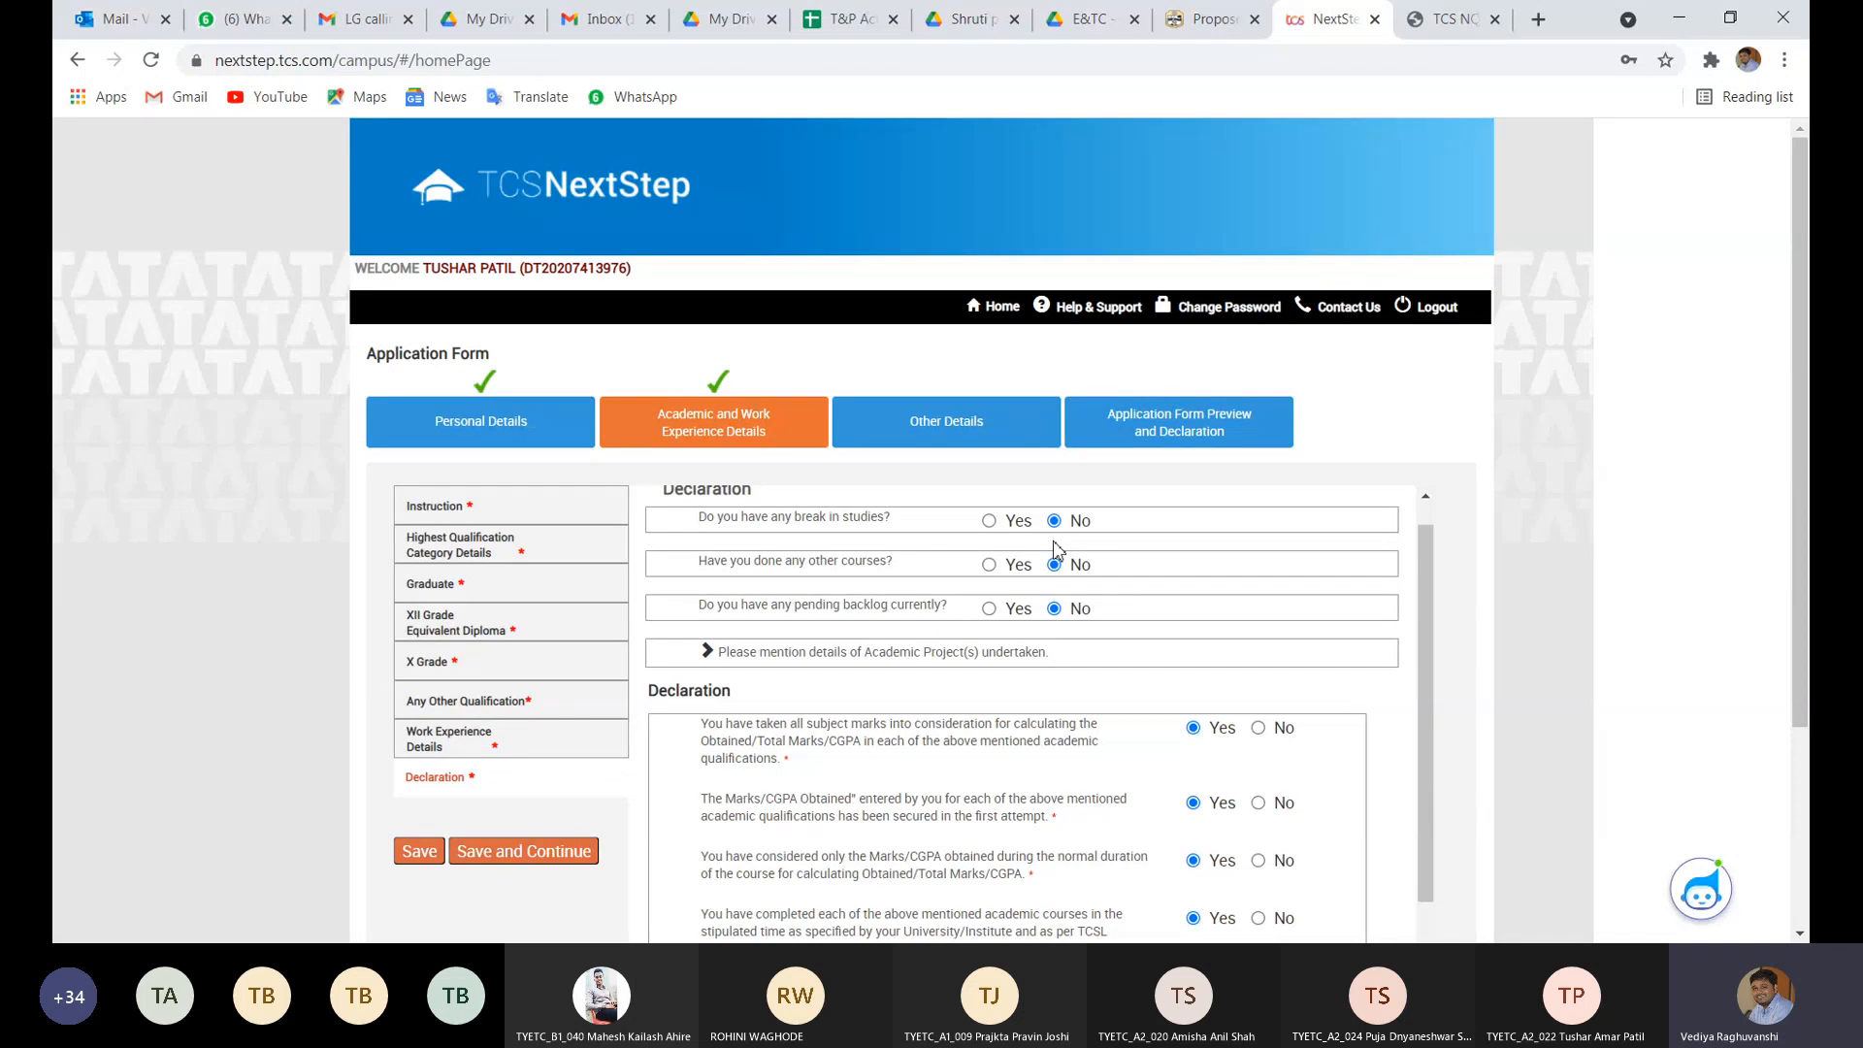
left_click(989, 521)
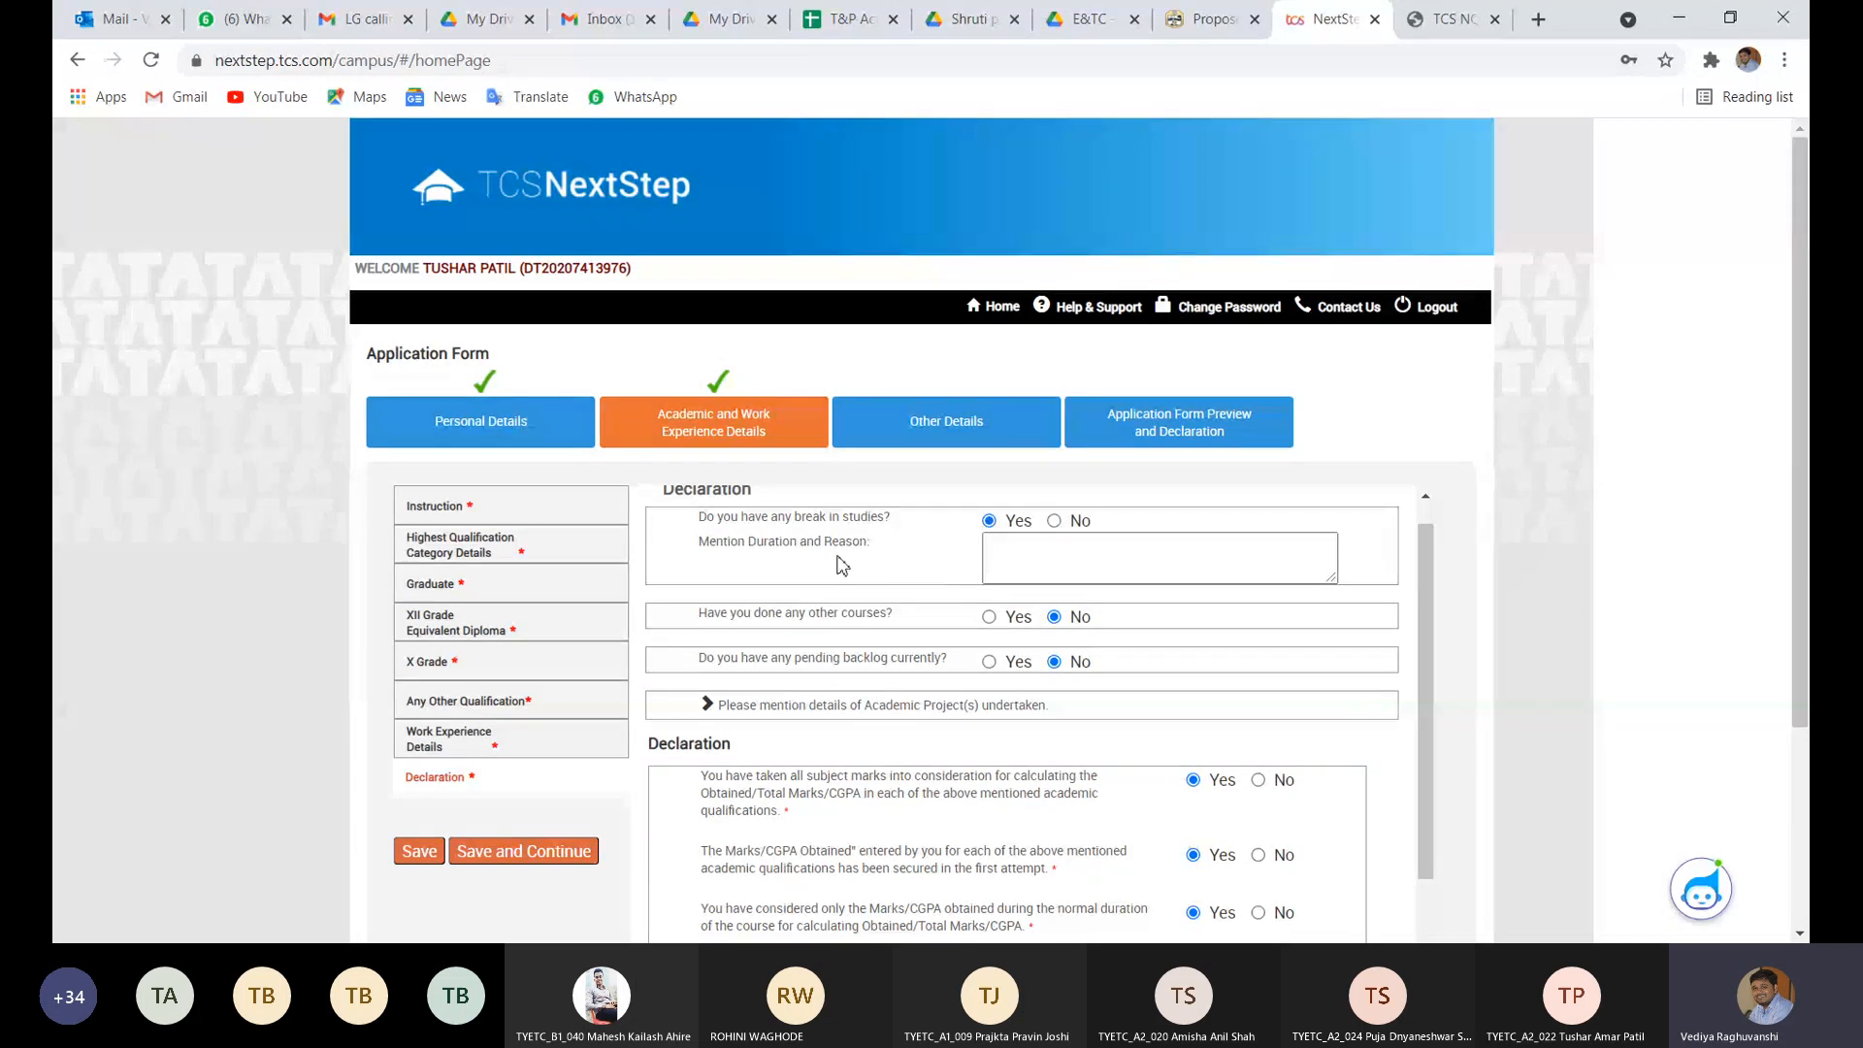
left_click(1054, 522)
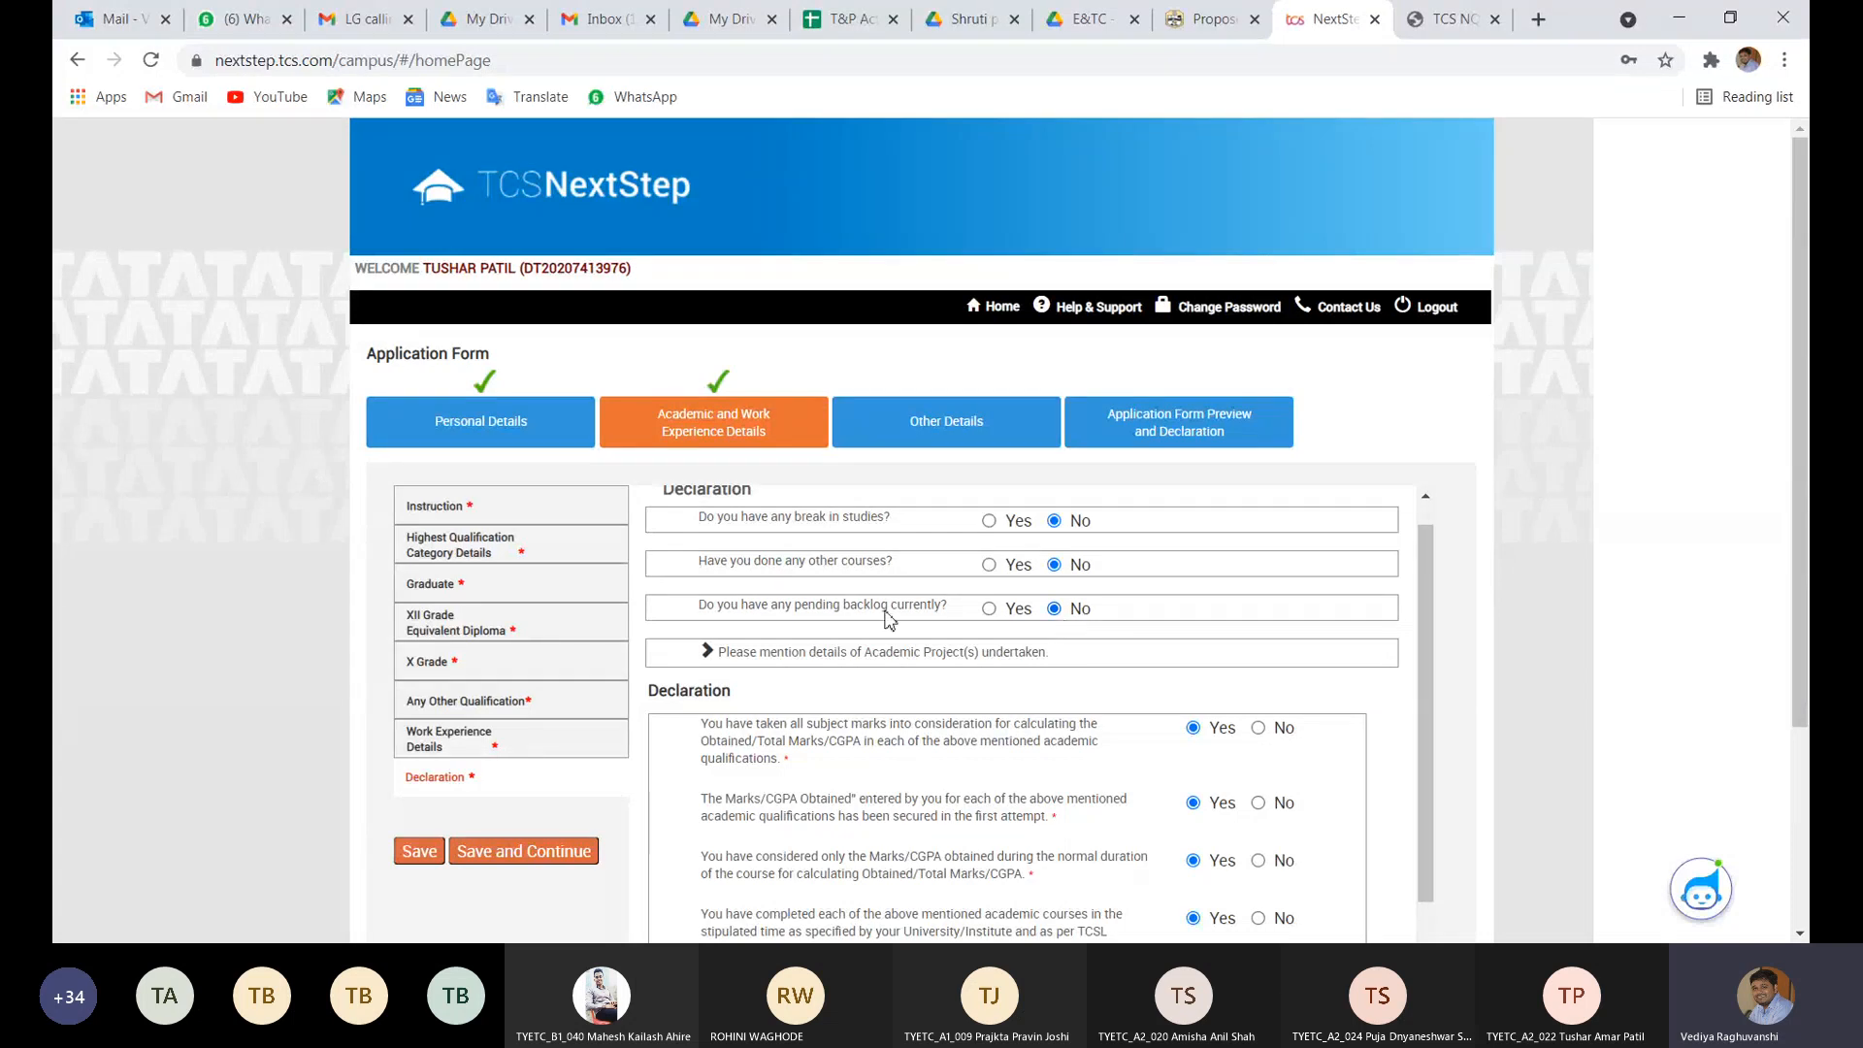
left_click(988, 608)
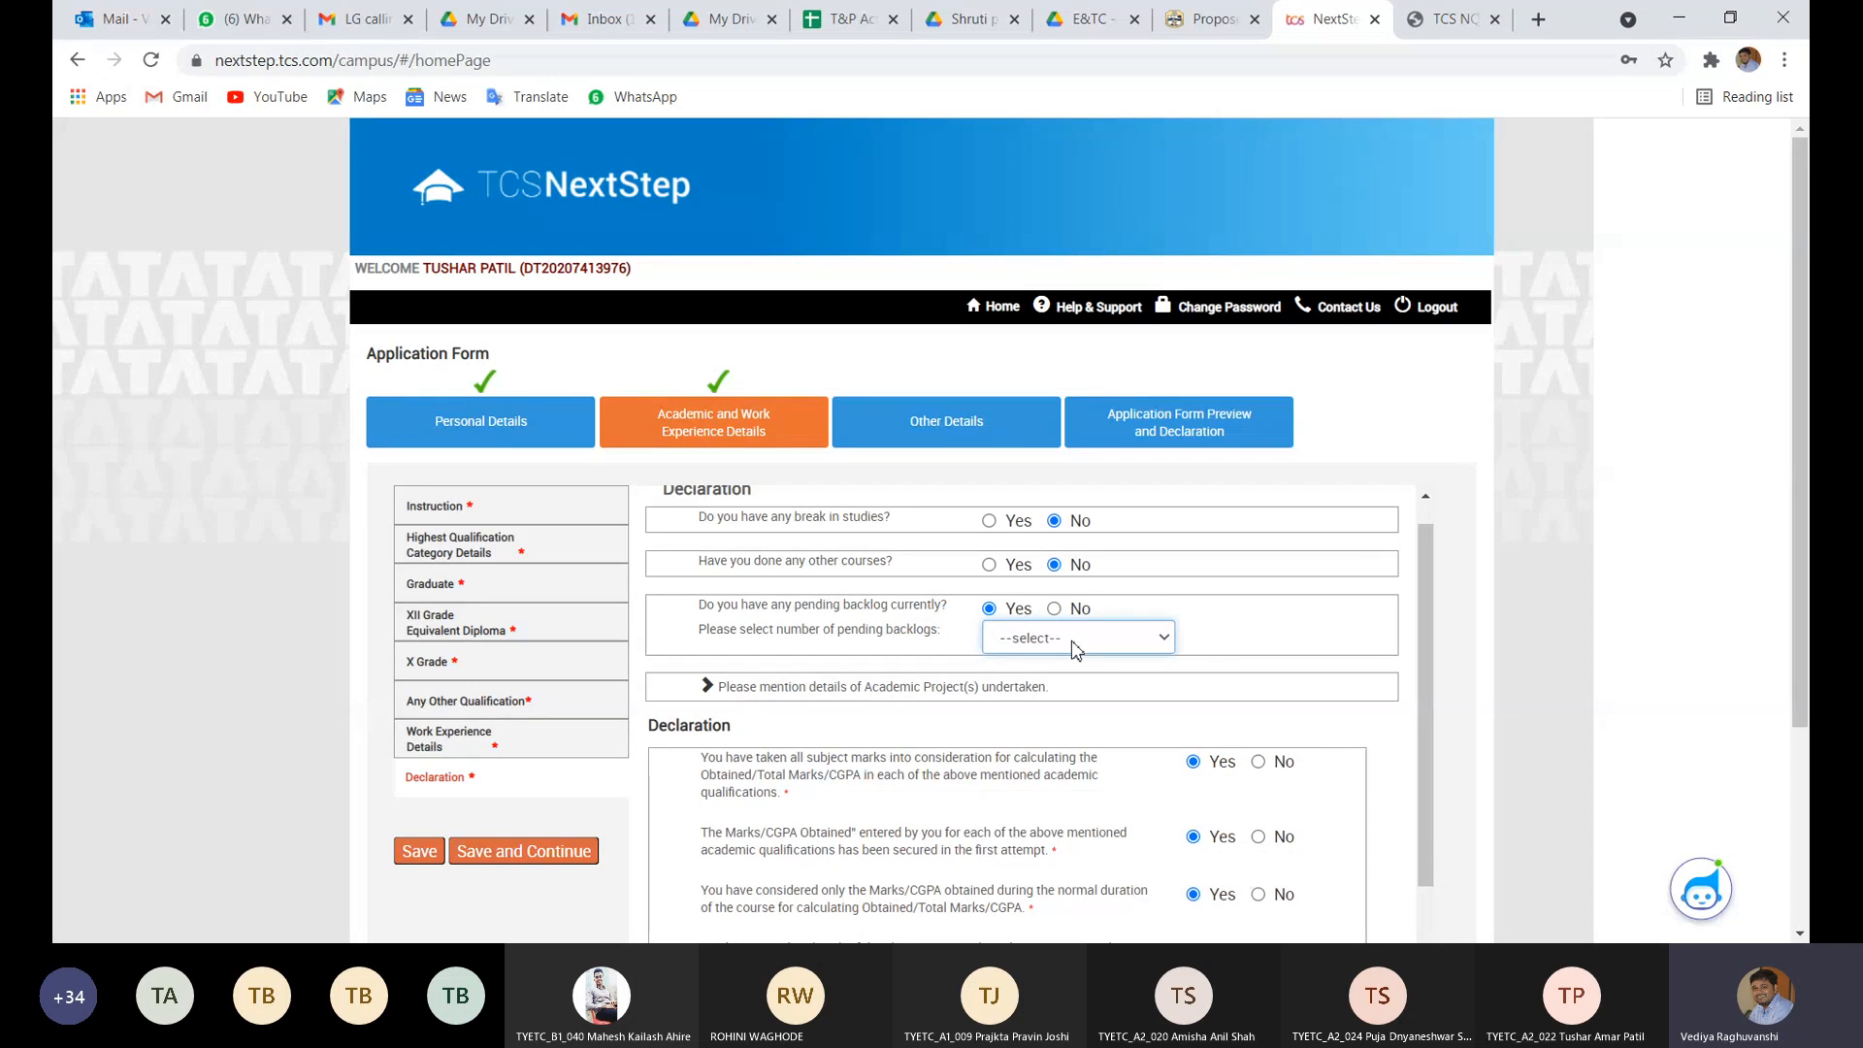
- Switch pending backlogs to No, leaving the Academic Project(s) box empty and collapsed
left_click(1053, 608)
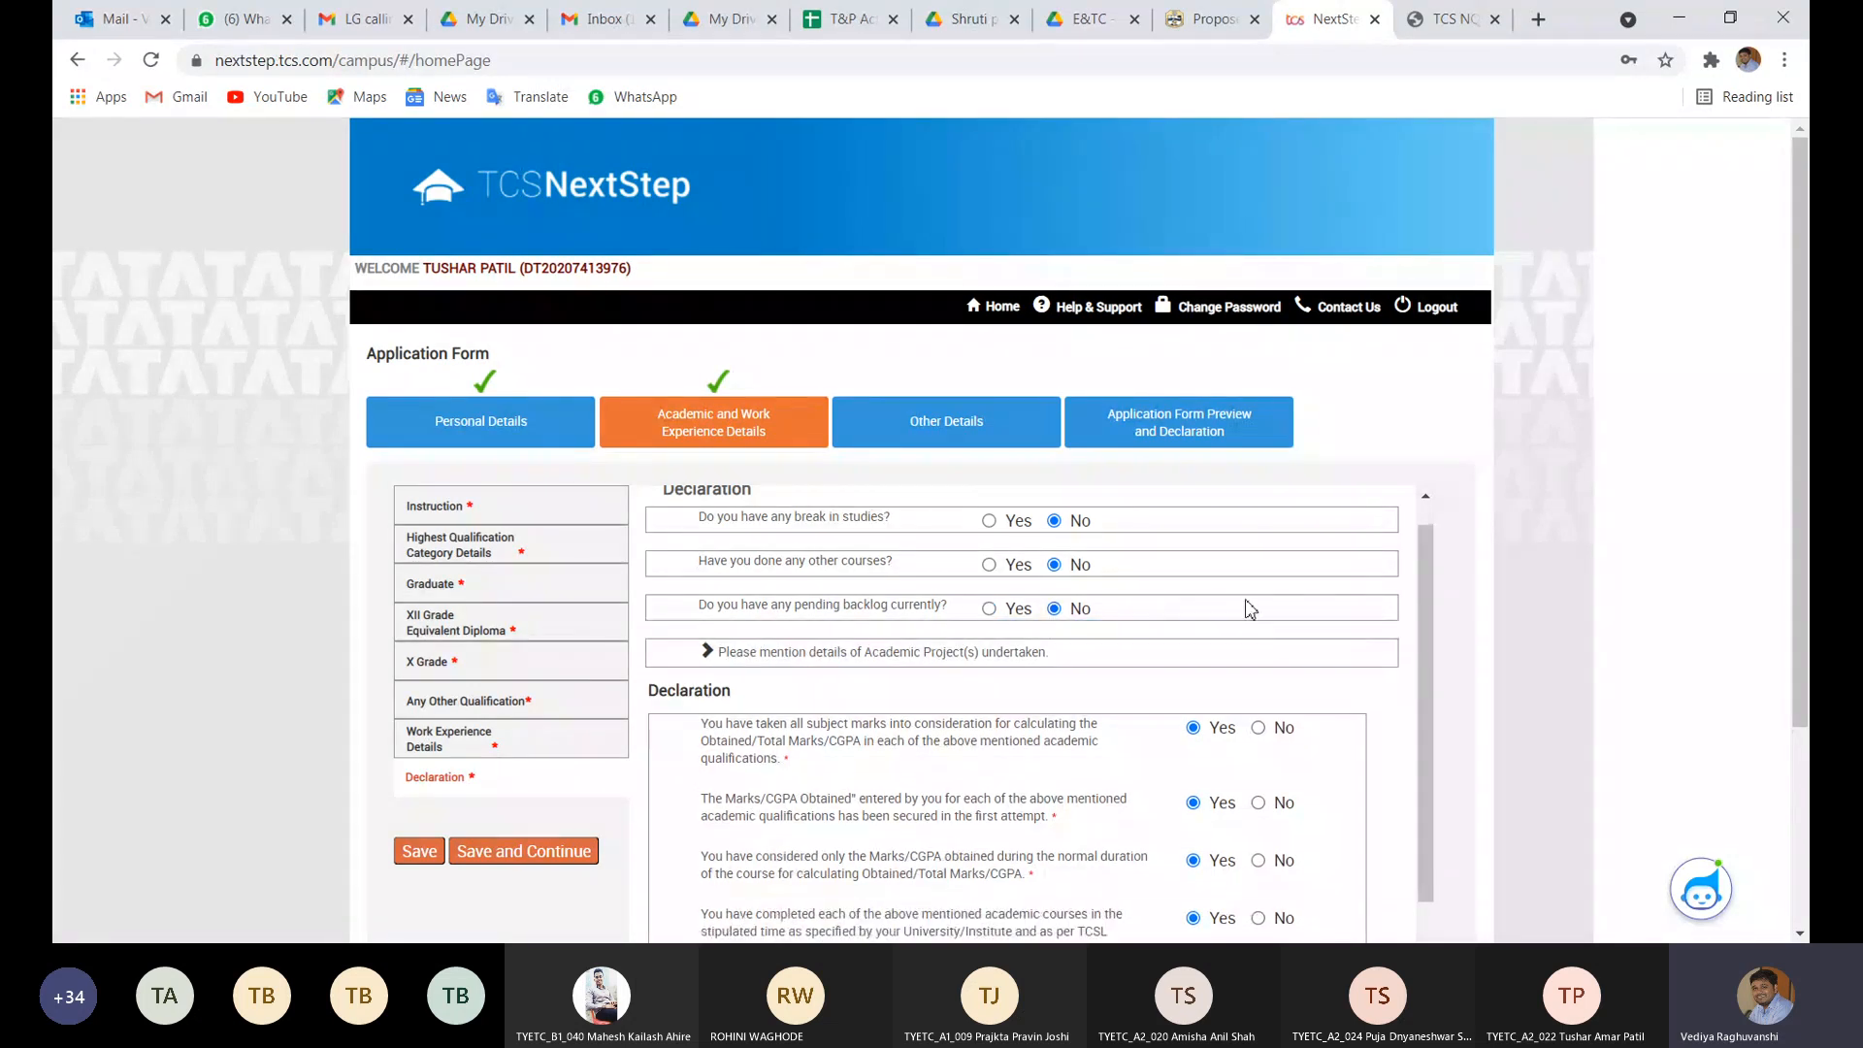
scroll(1251, 608, "down", 1)
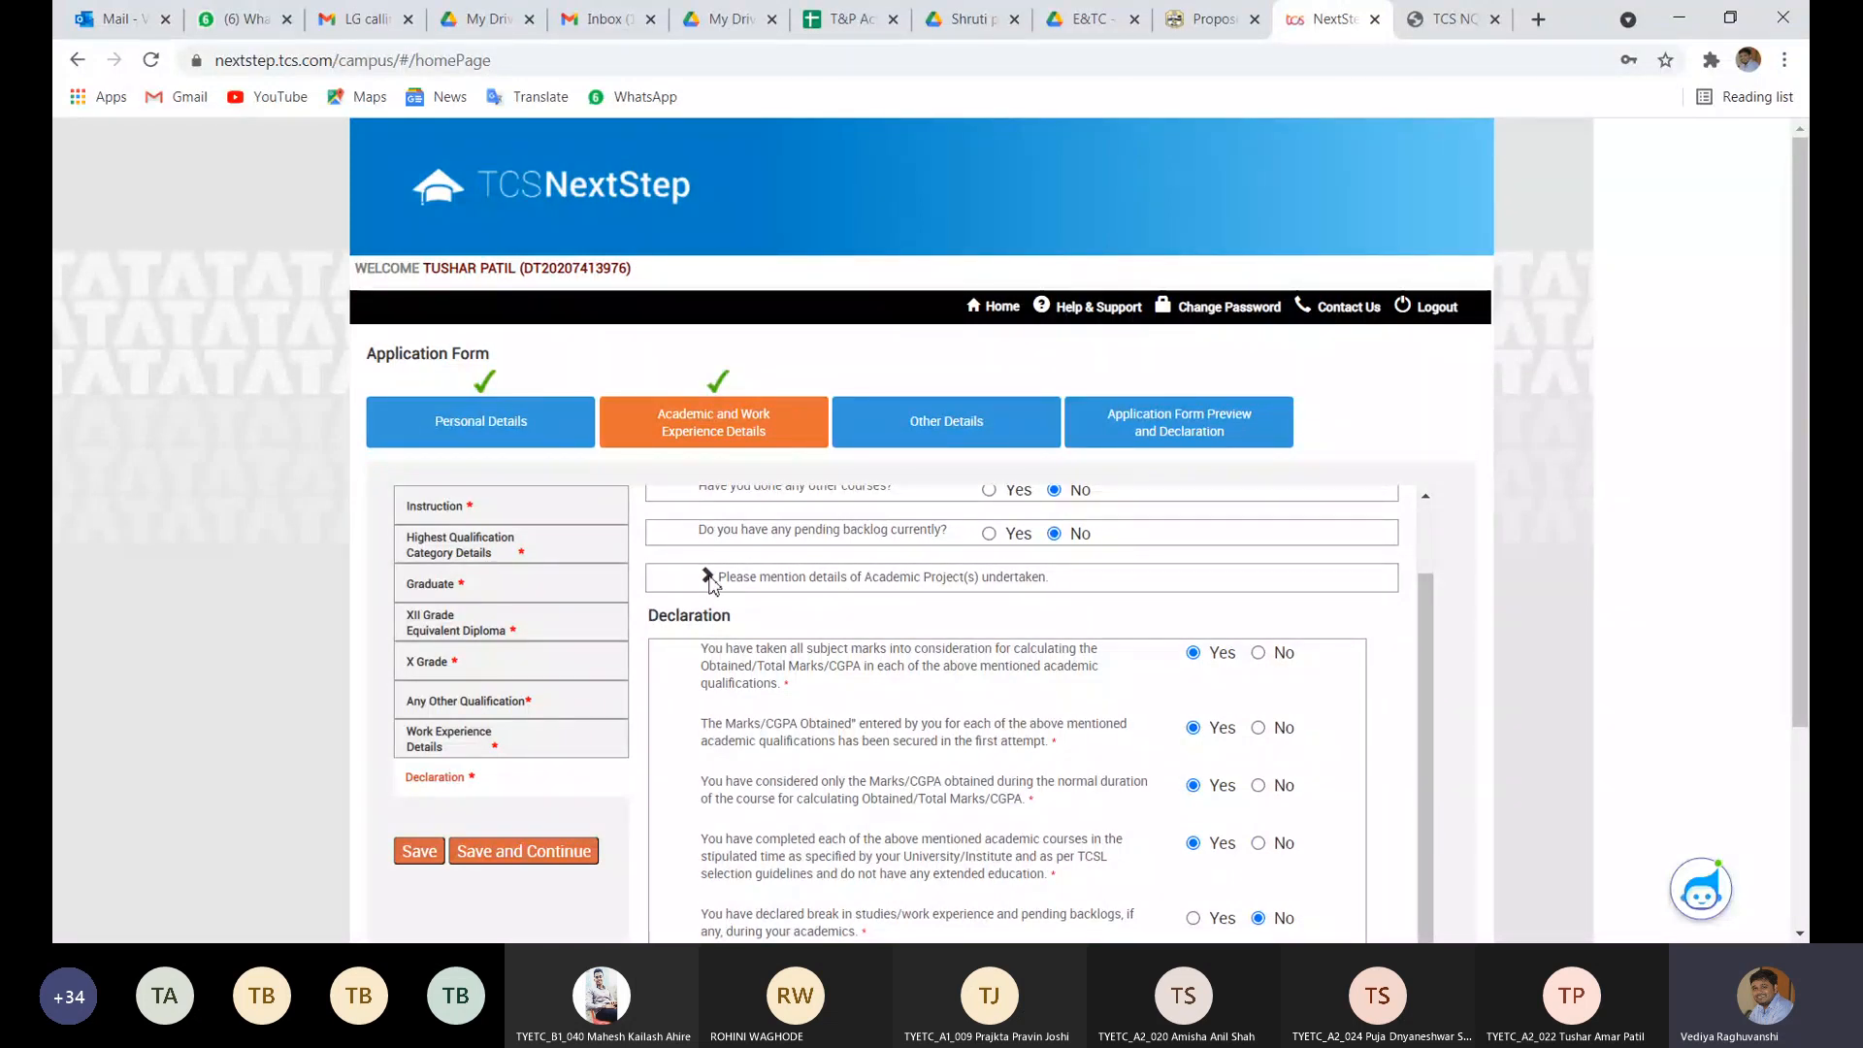
left_click(815, 587)
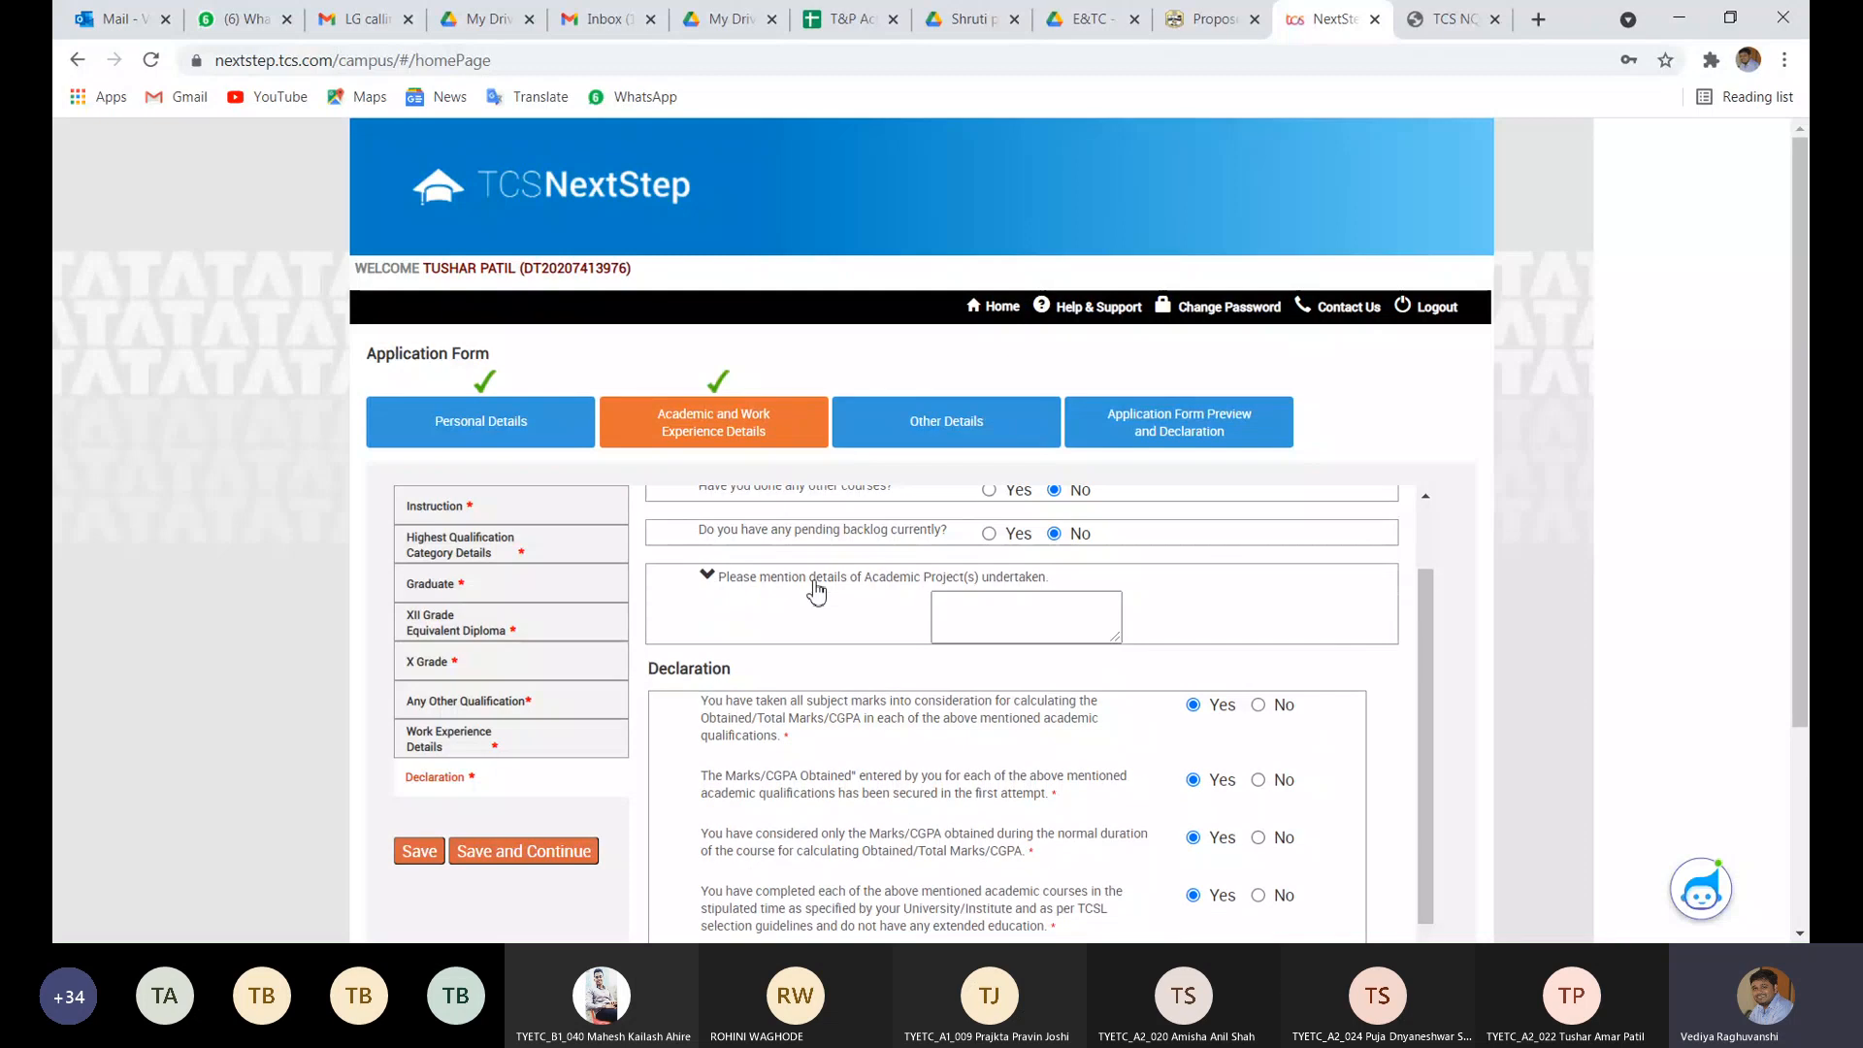
left_click(985, 629)
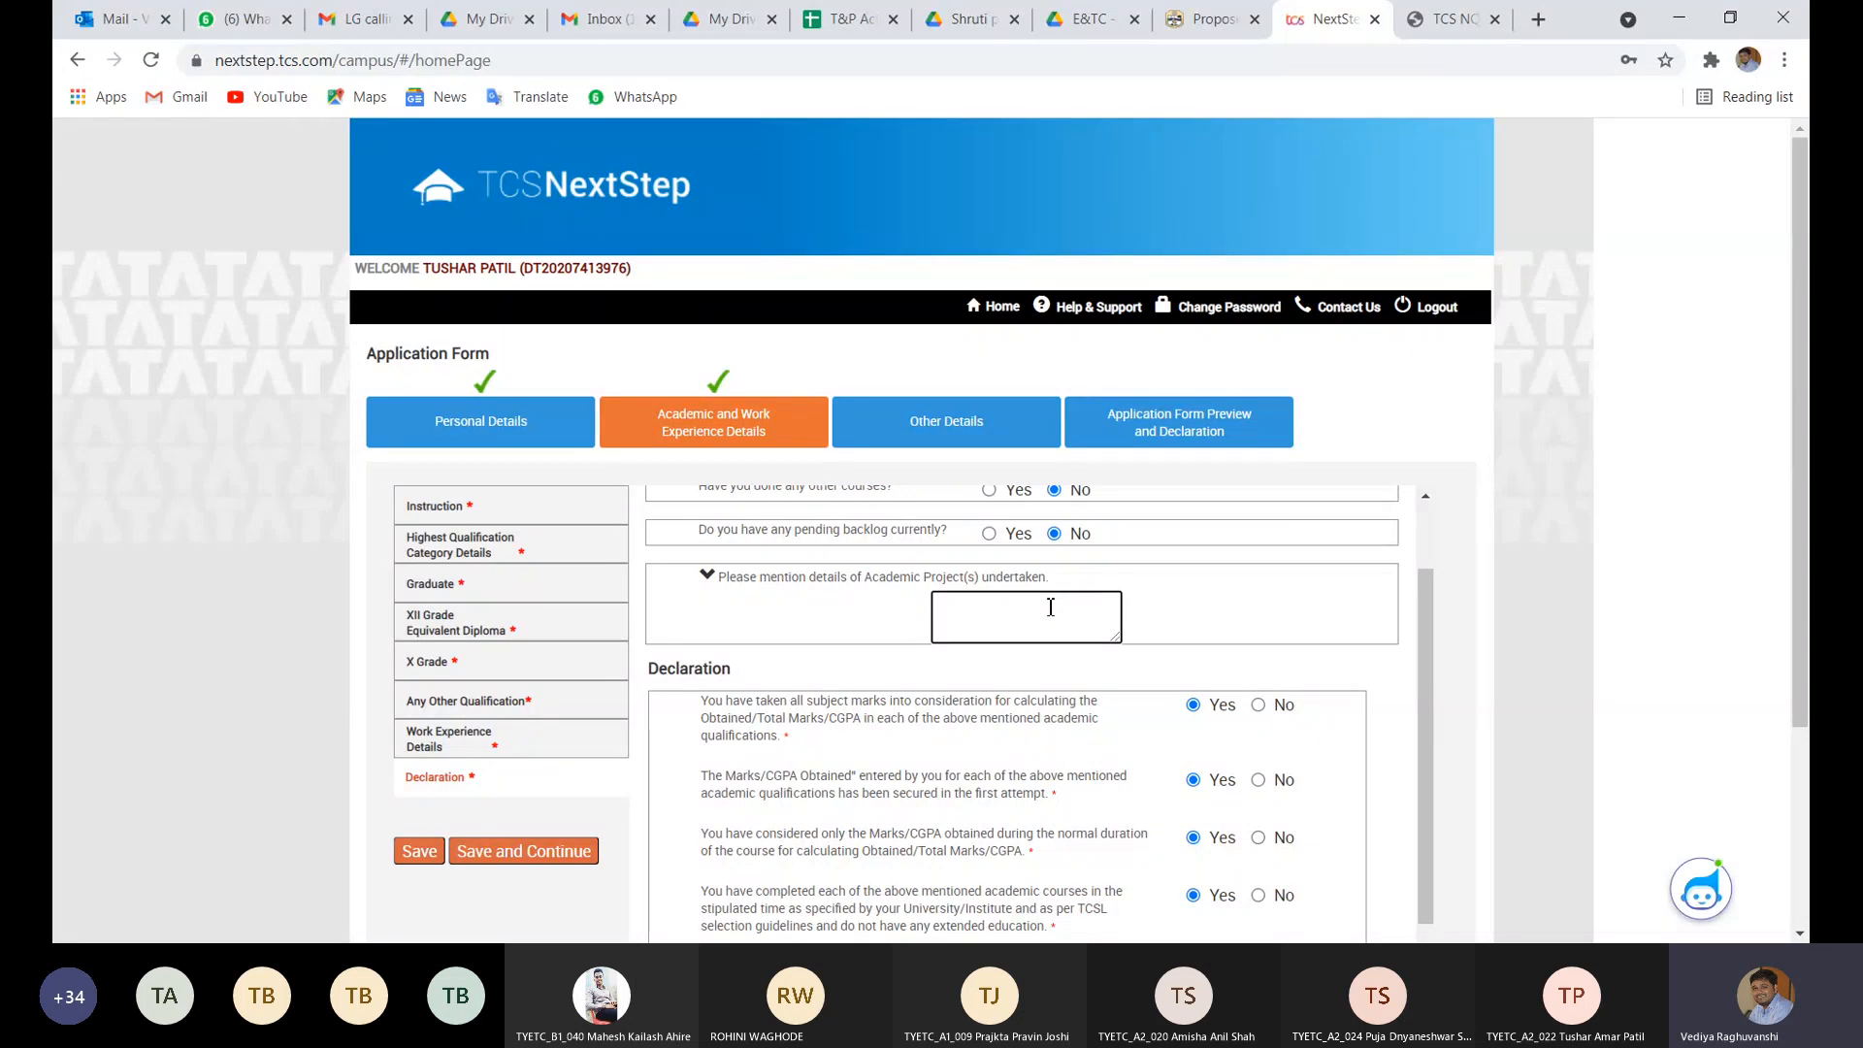
left_click(744, 577)
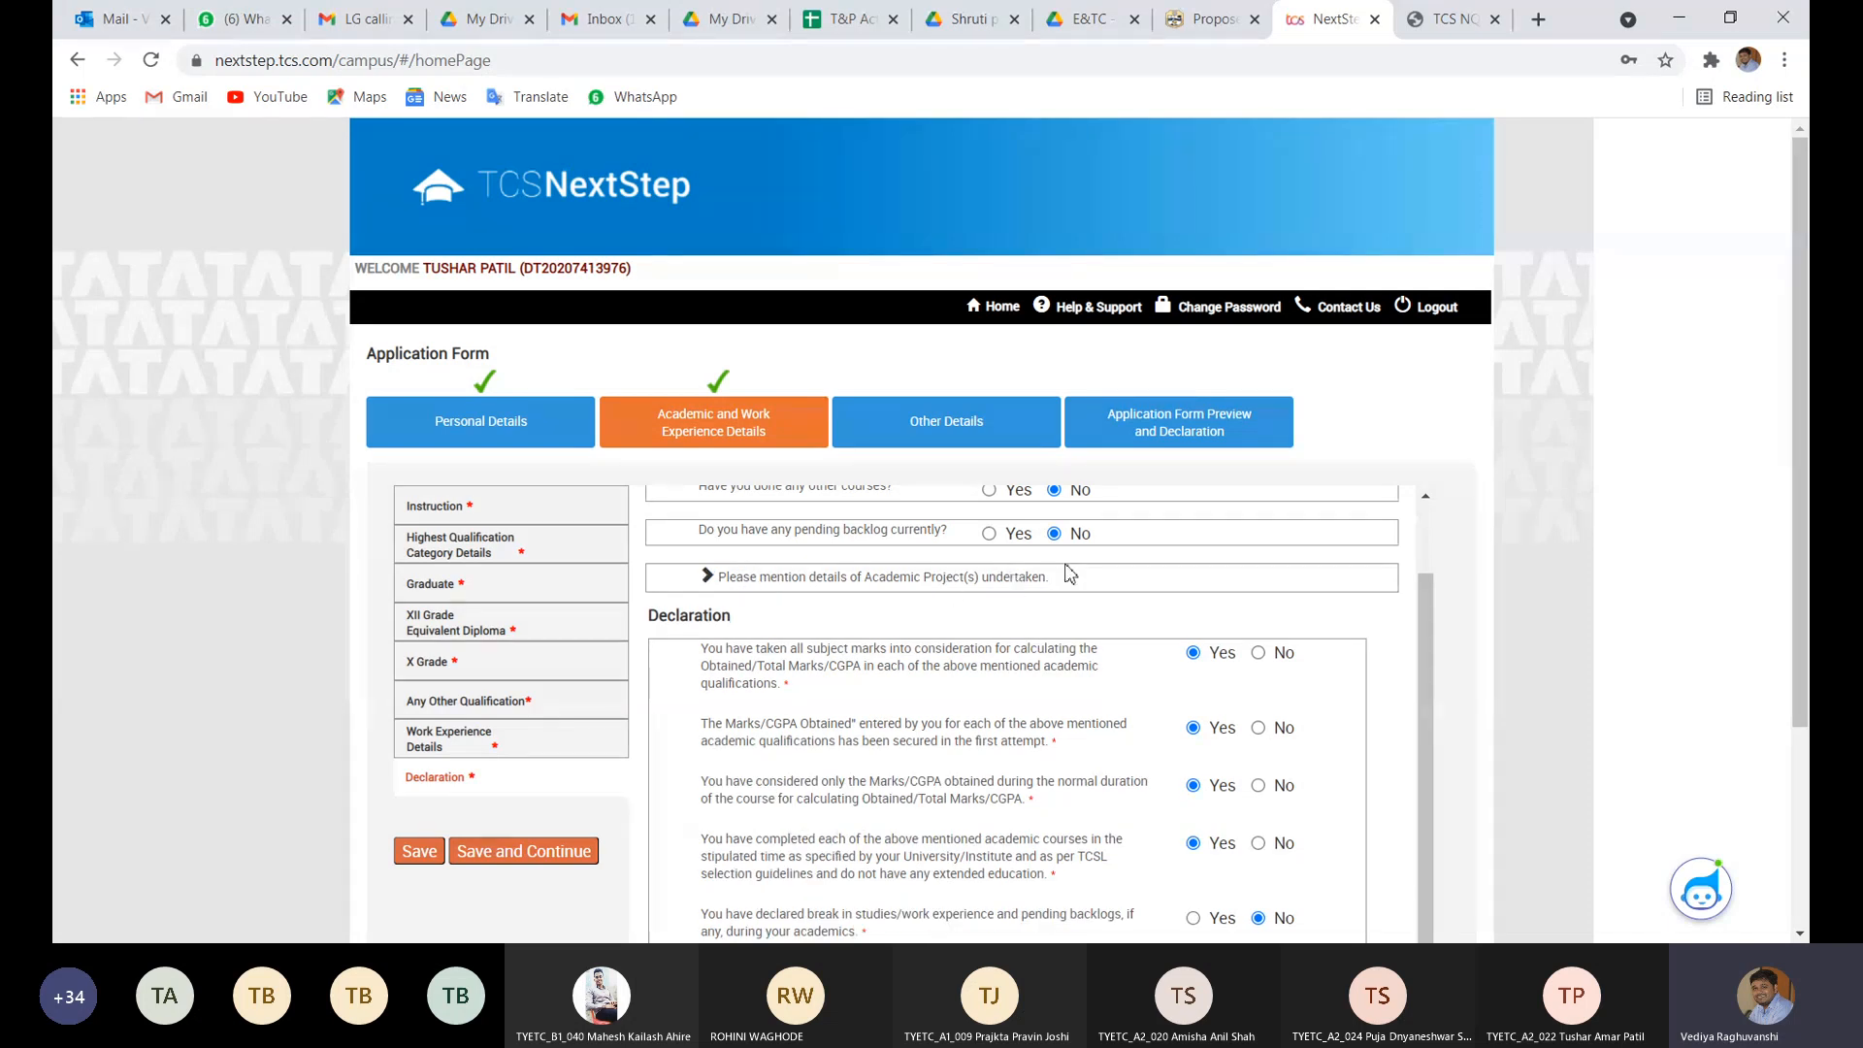
scroll(1061, 634, "up", 1)
scroll(1060, 634, "down", 1)
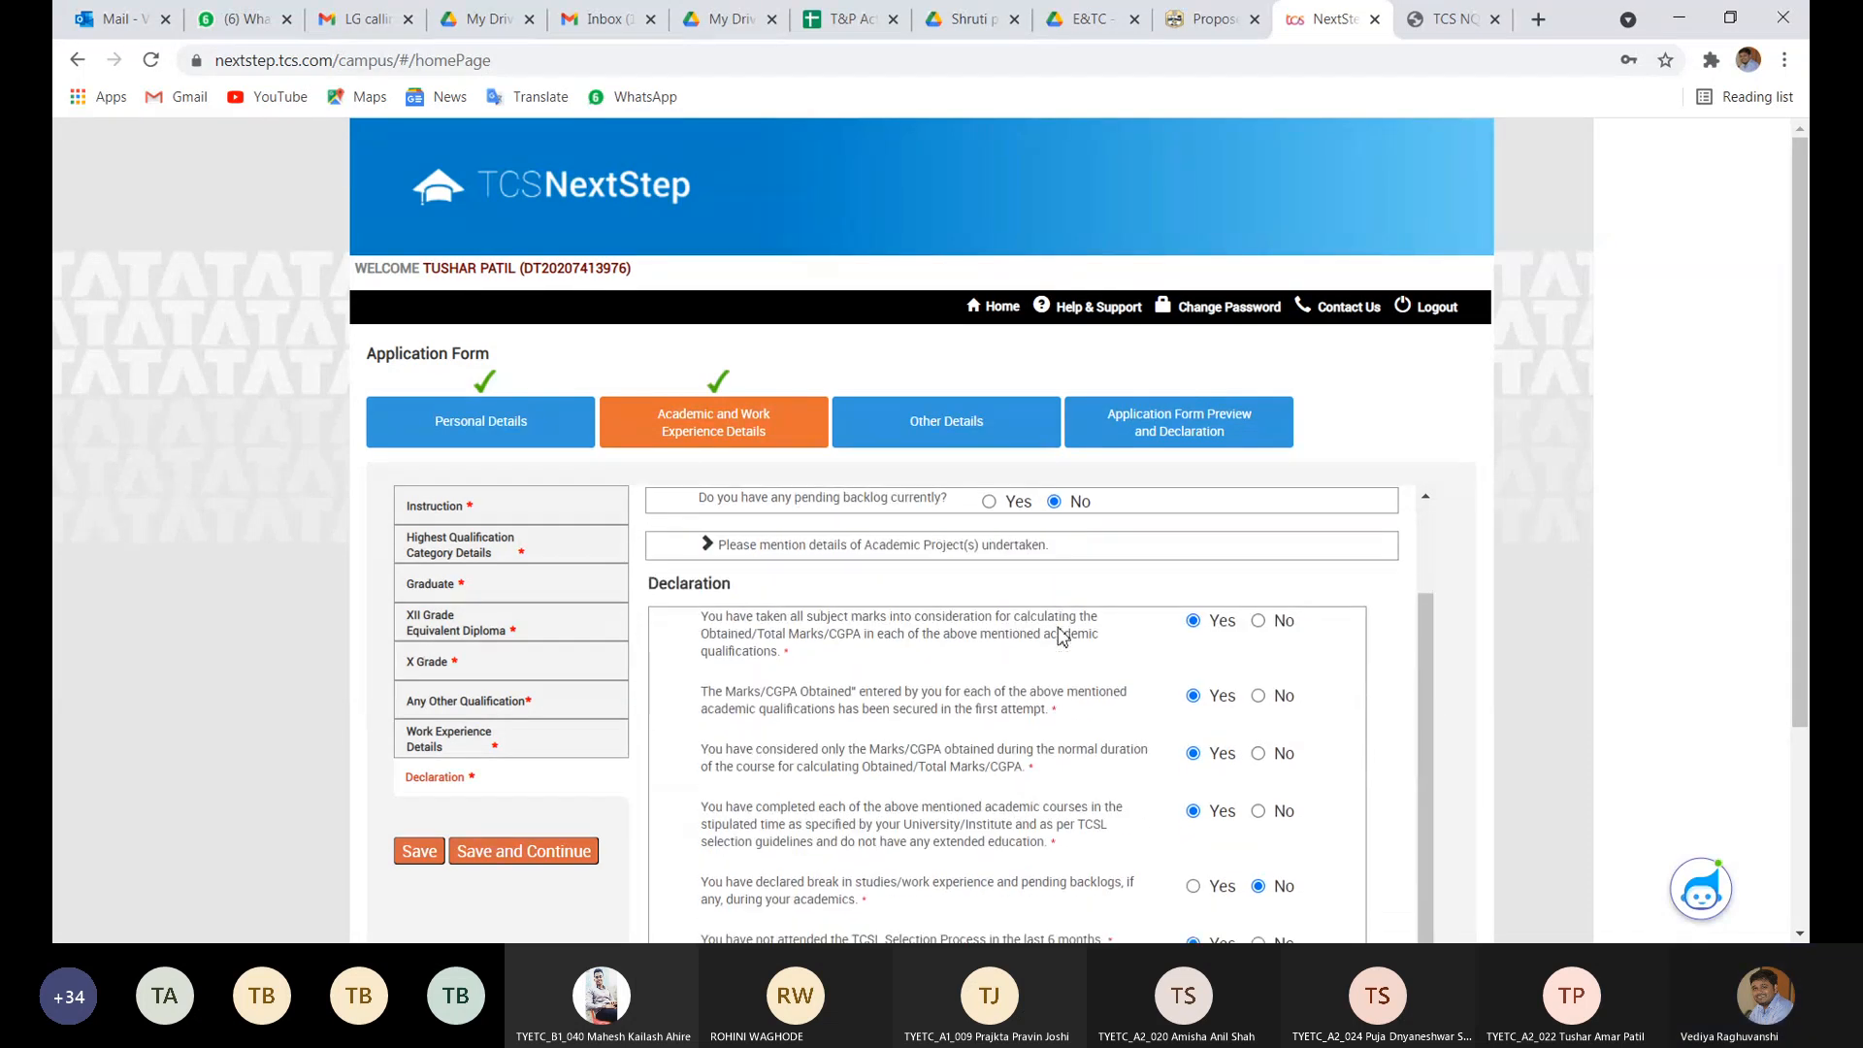
scroll(1060, 634, "down", 1)
scroll(1061, 634, "up", 1)
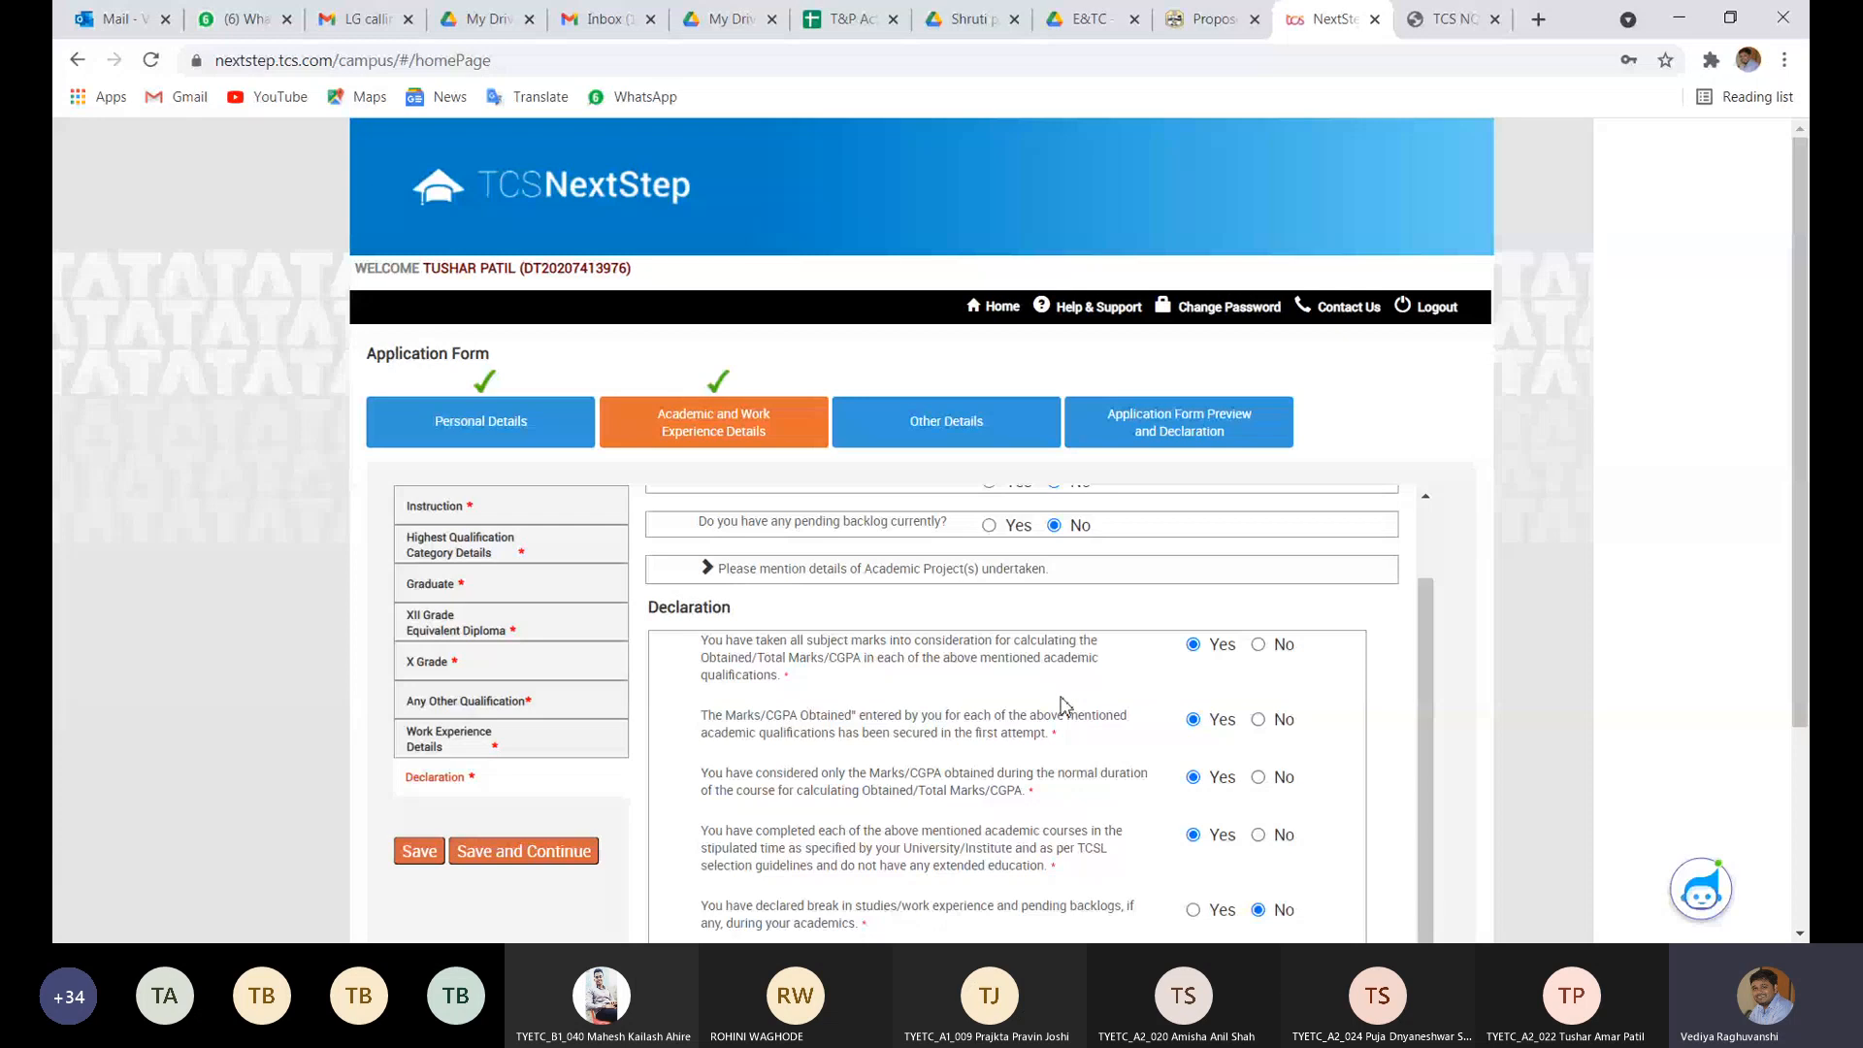
scroll(1062, 705, "down", 1)
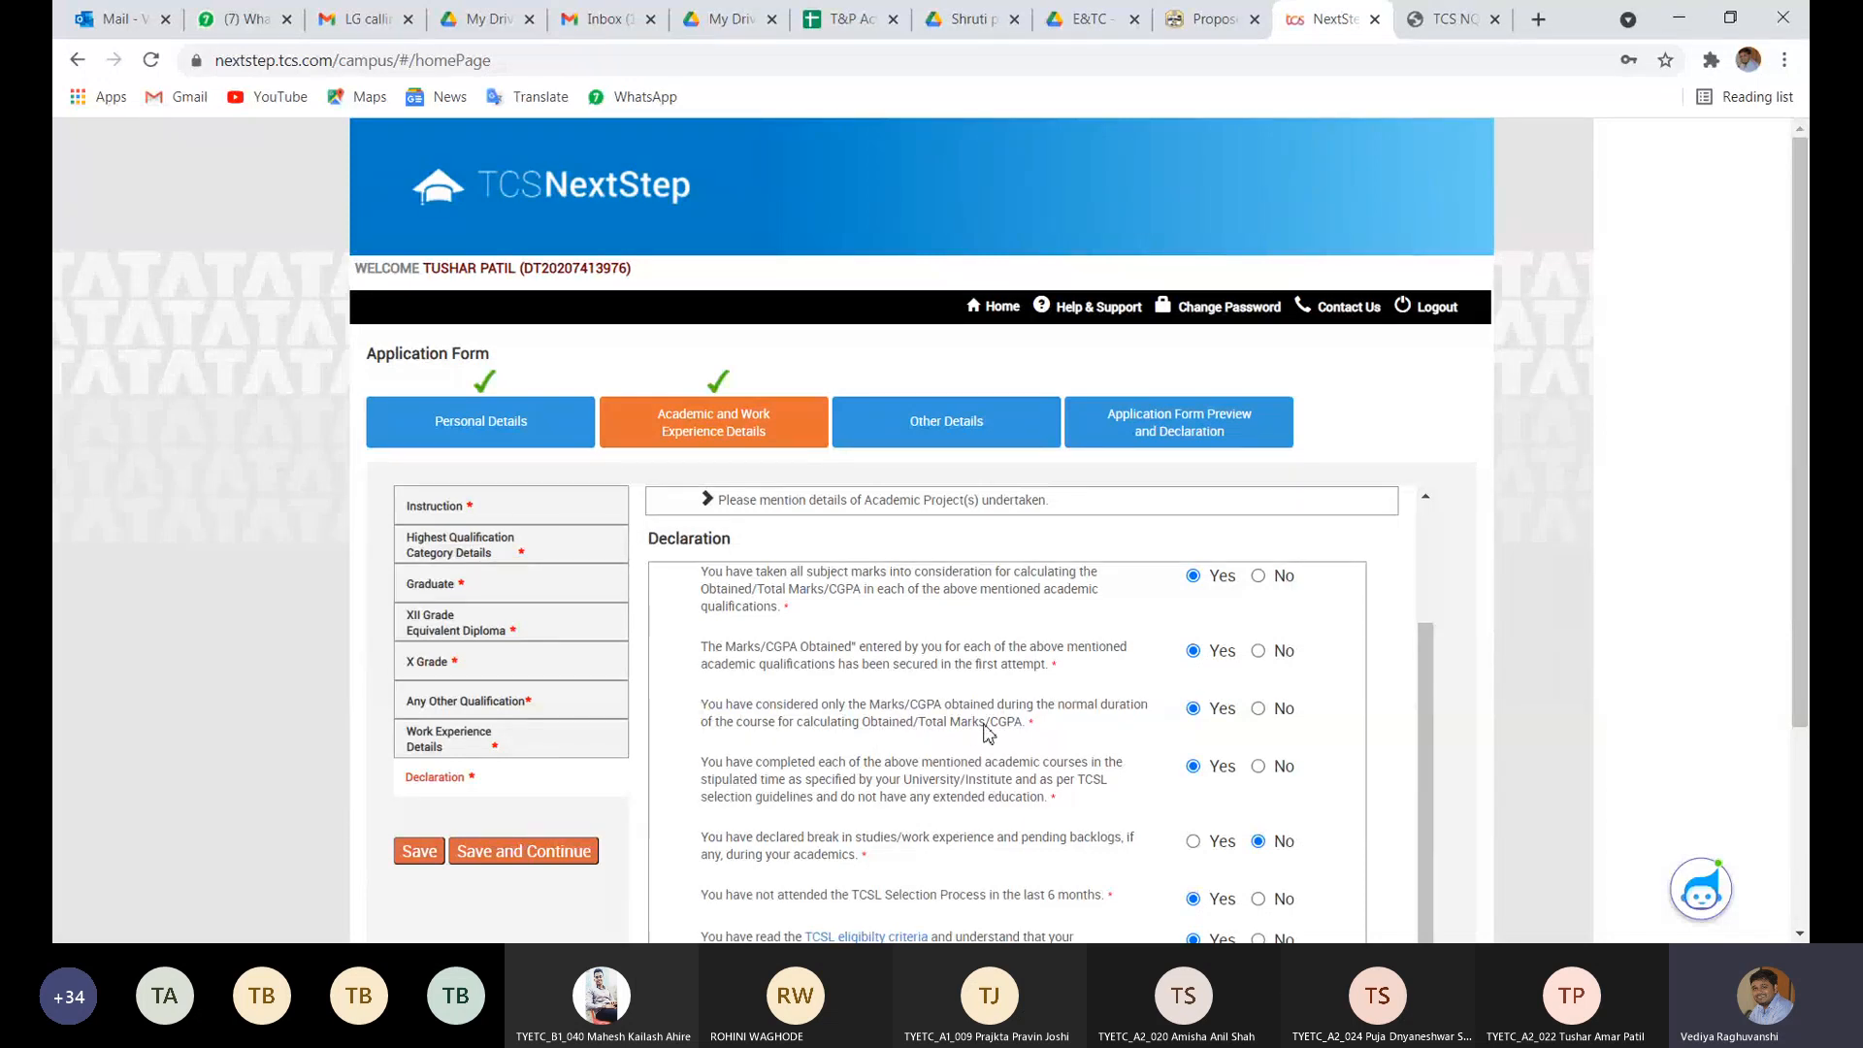
scroll(986, 732, "down", 2)
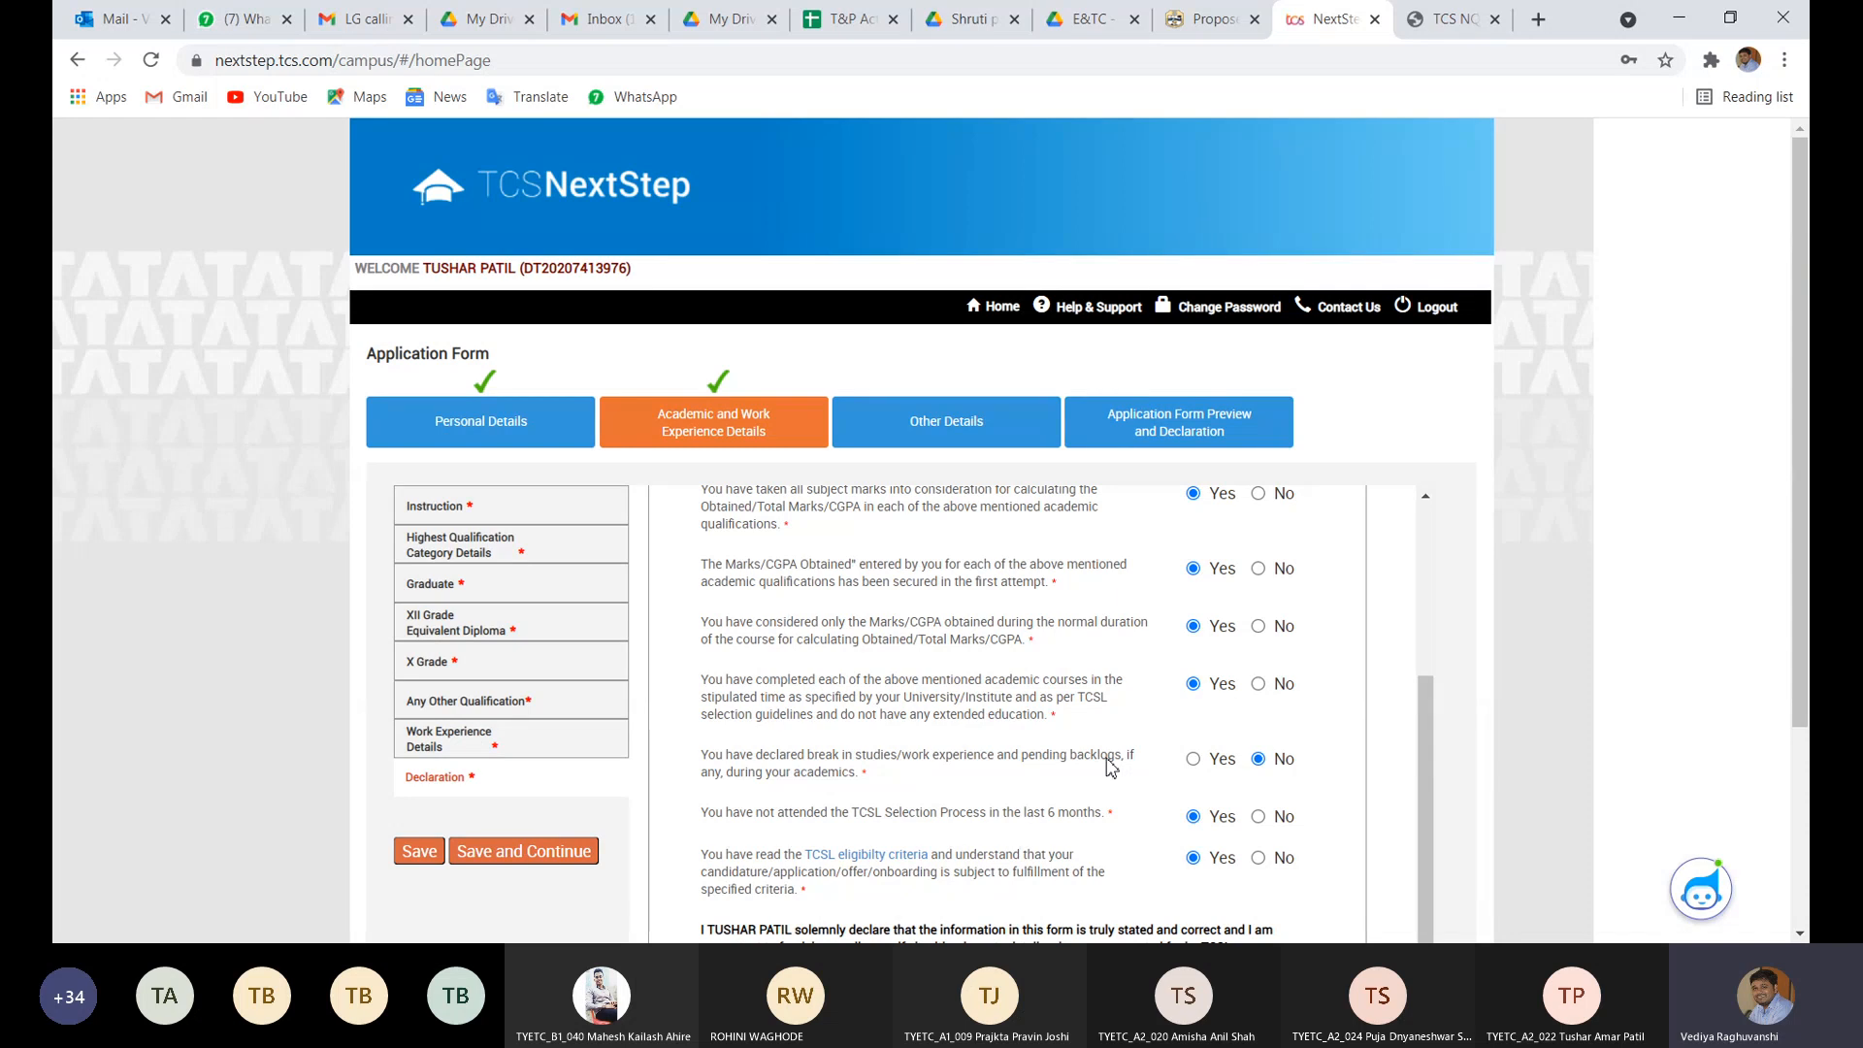
- Mark Yes for 'You have declared break in studies, work experience and backlogs'
scroll(1111, 766, "up", 5)
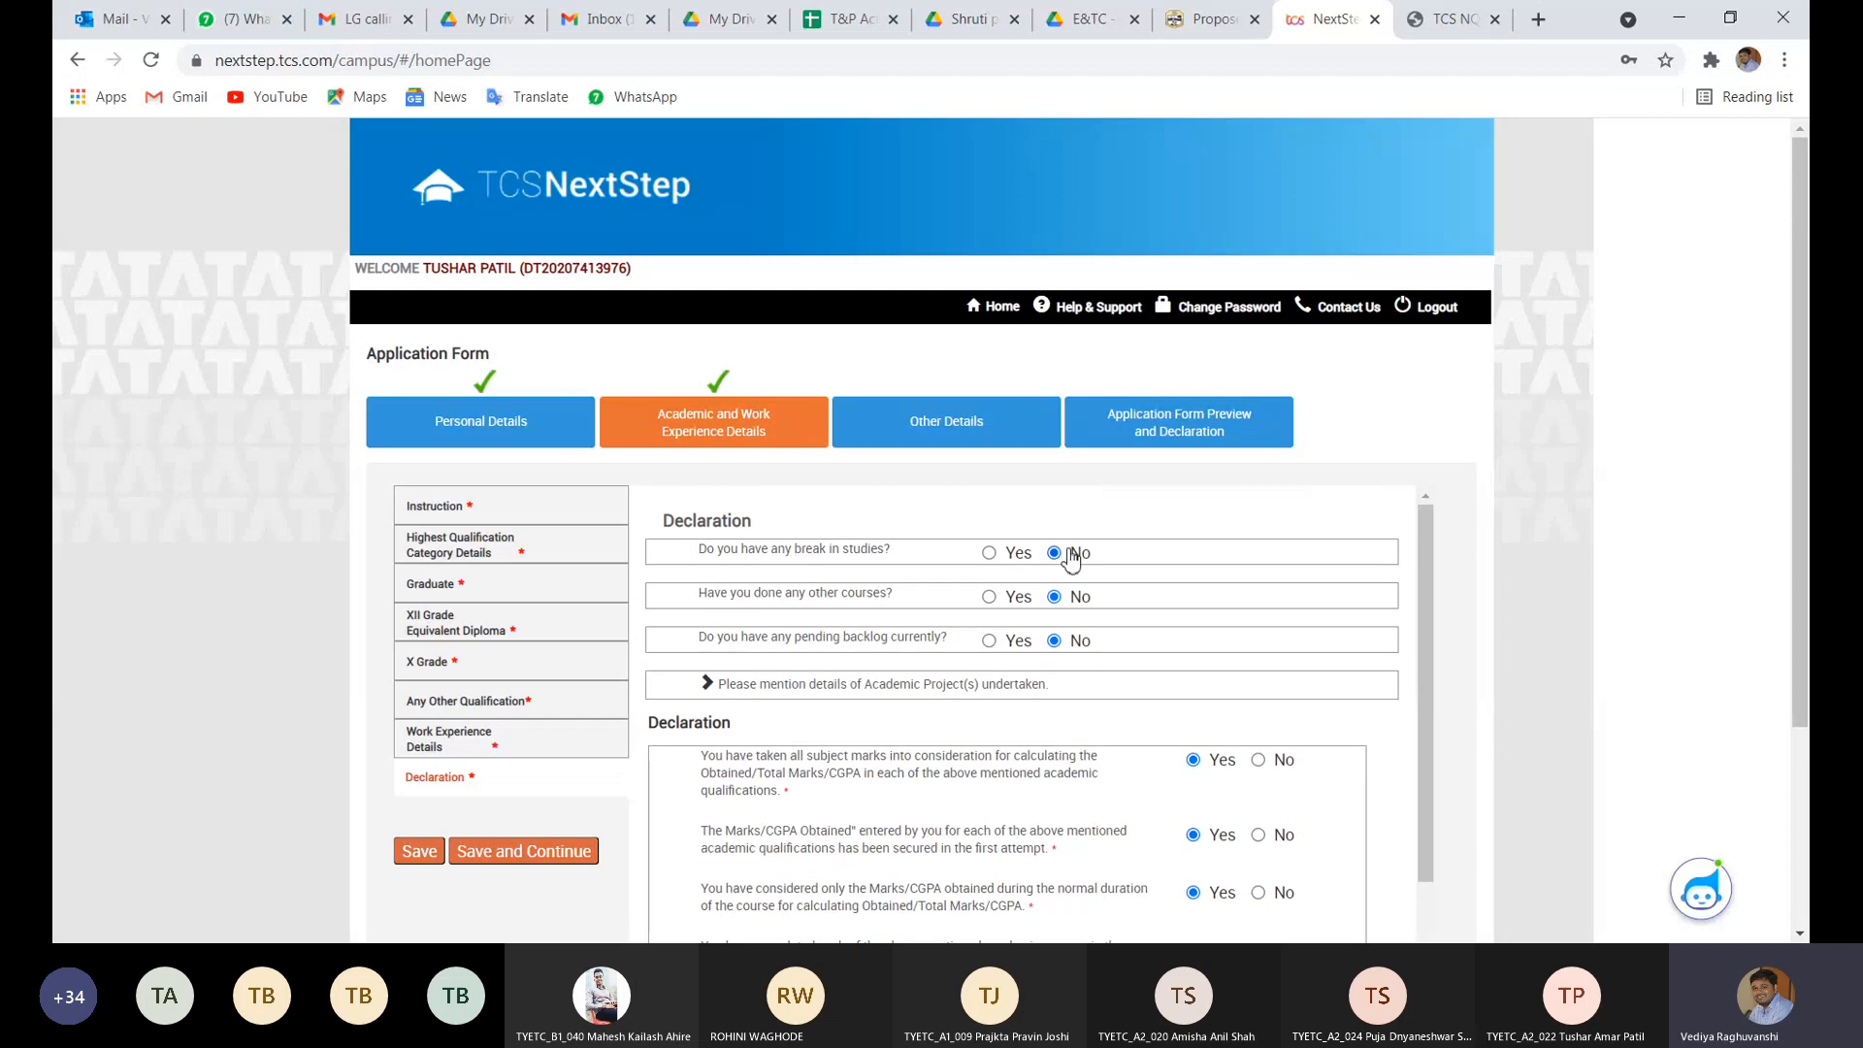
scroll(1102, 815, "down", 3)
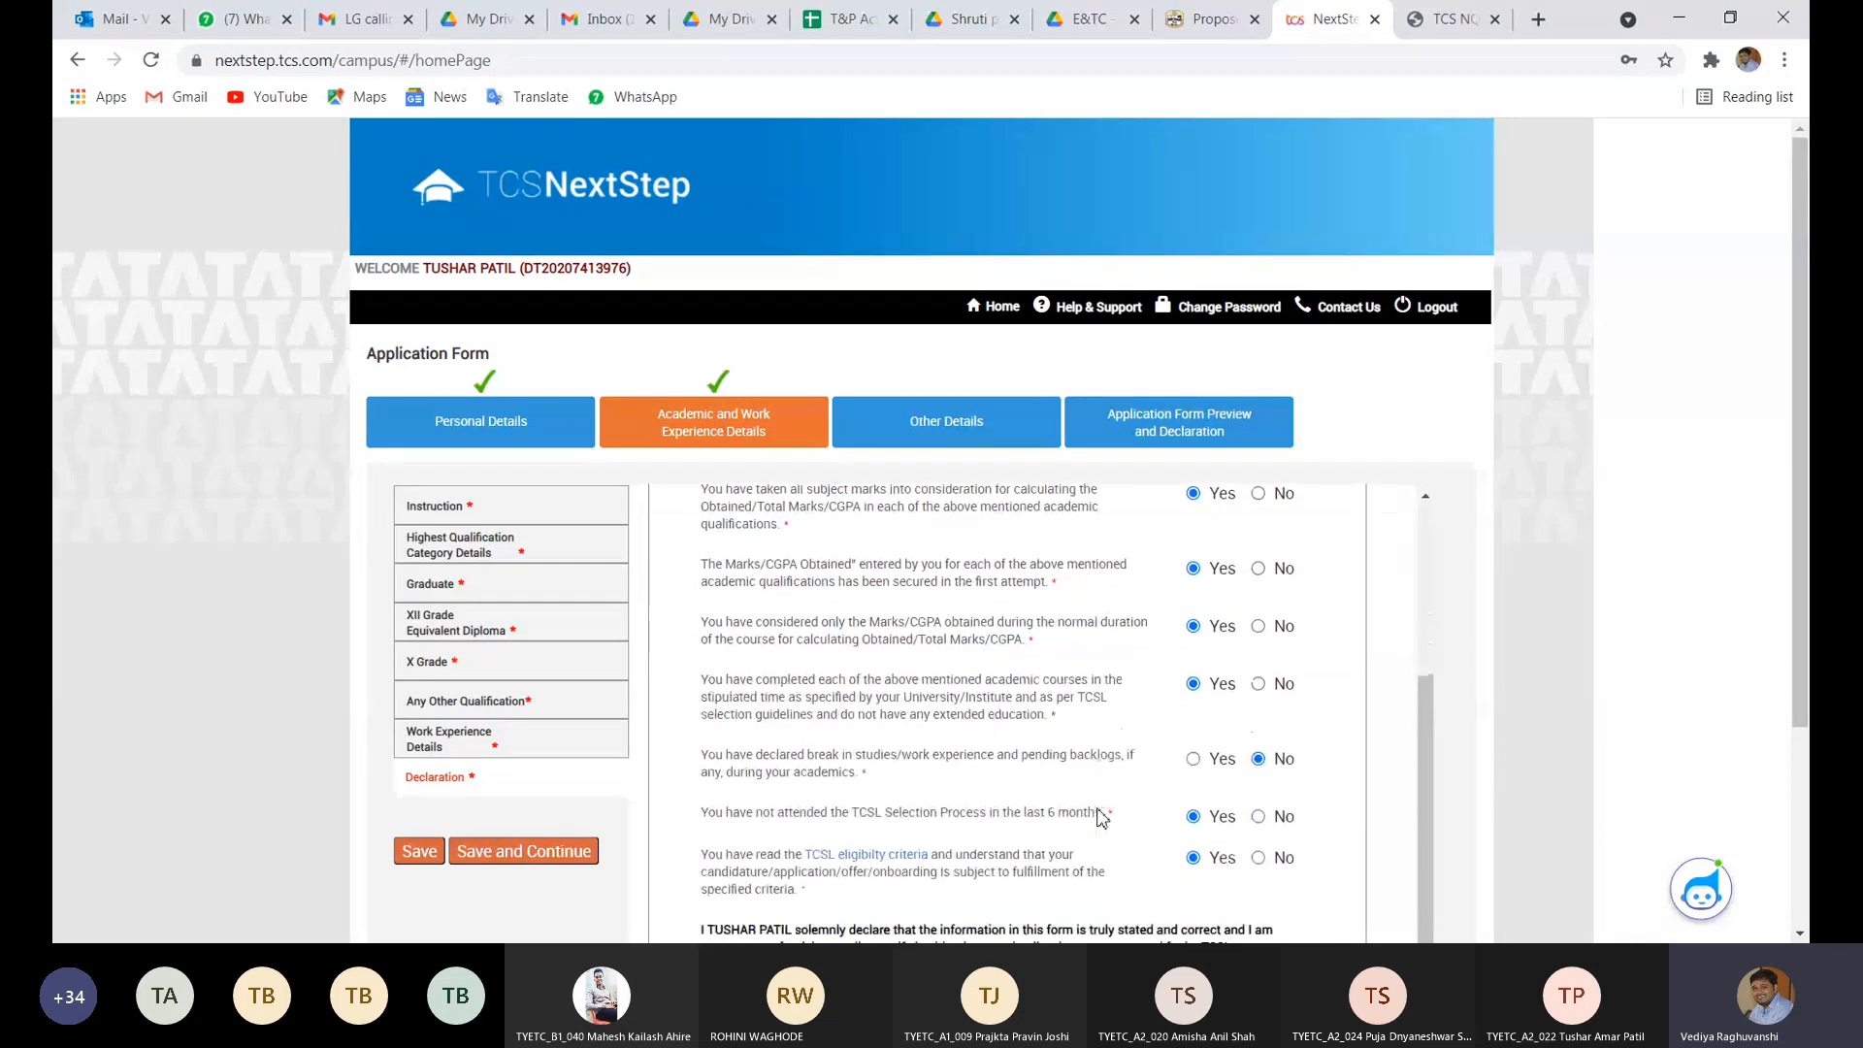
left_click(1194, 761)
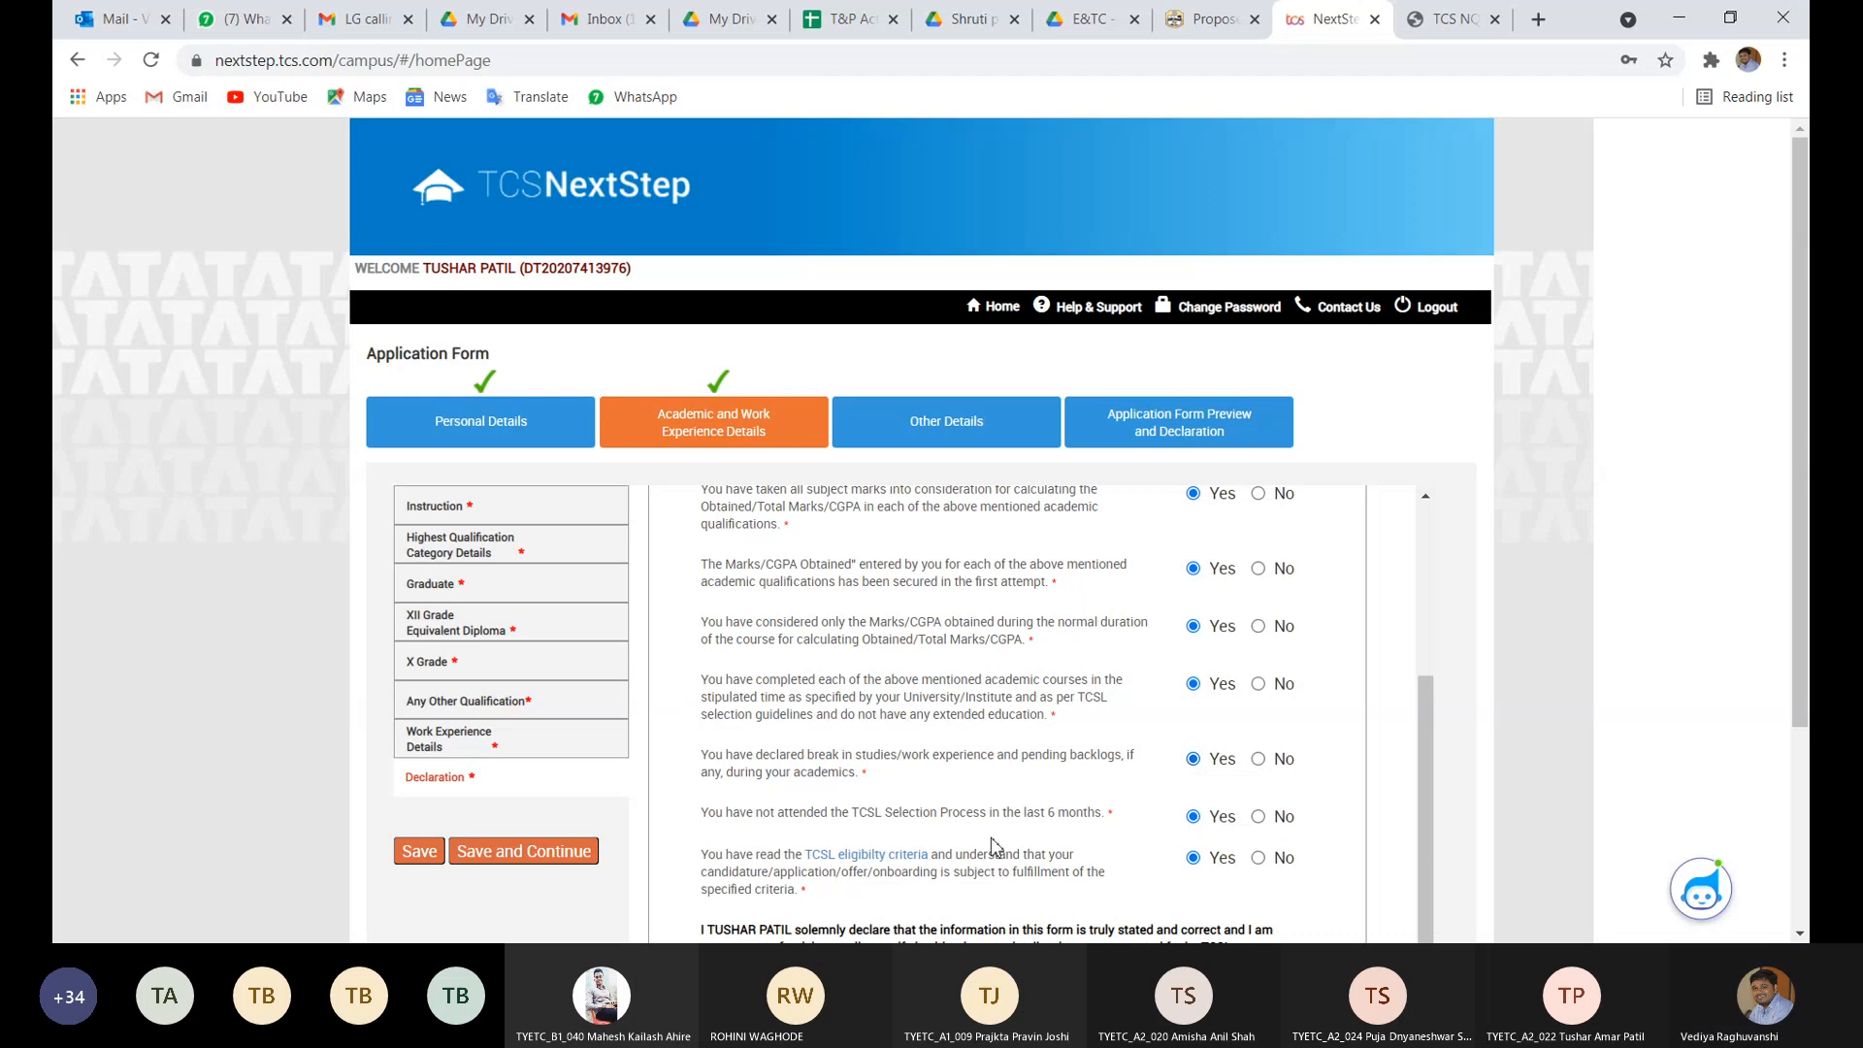
scroll(996, 847, "down", 2)
scroll(997, 847, "down", 1)
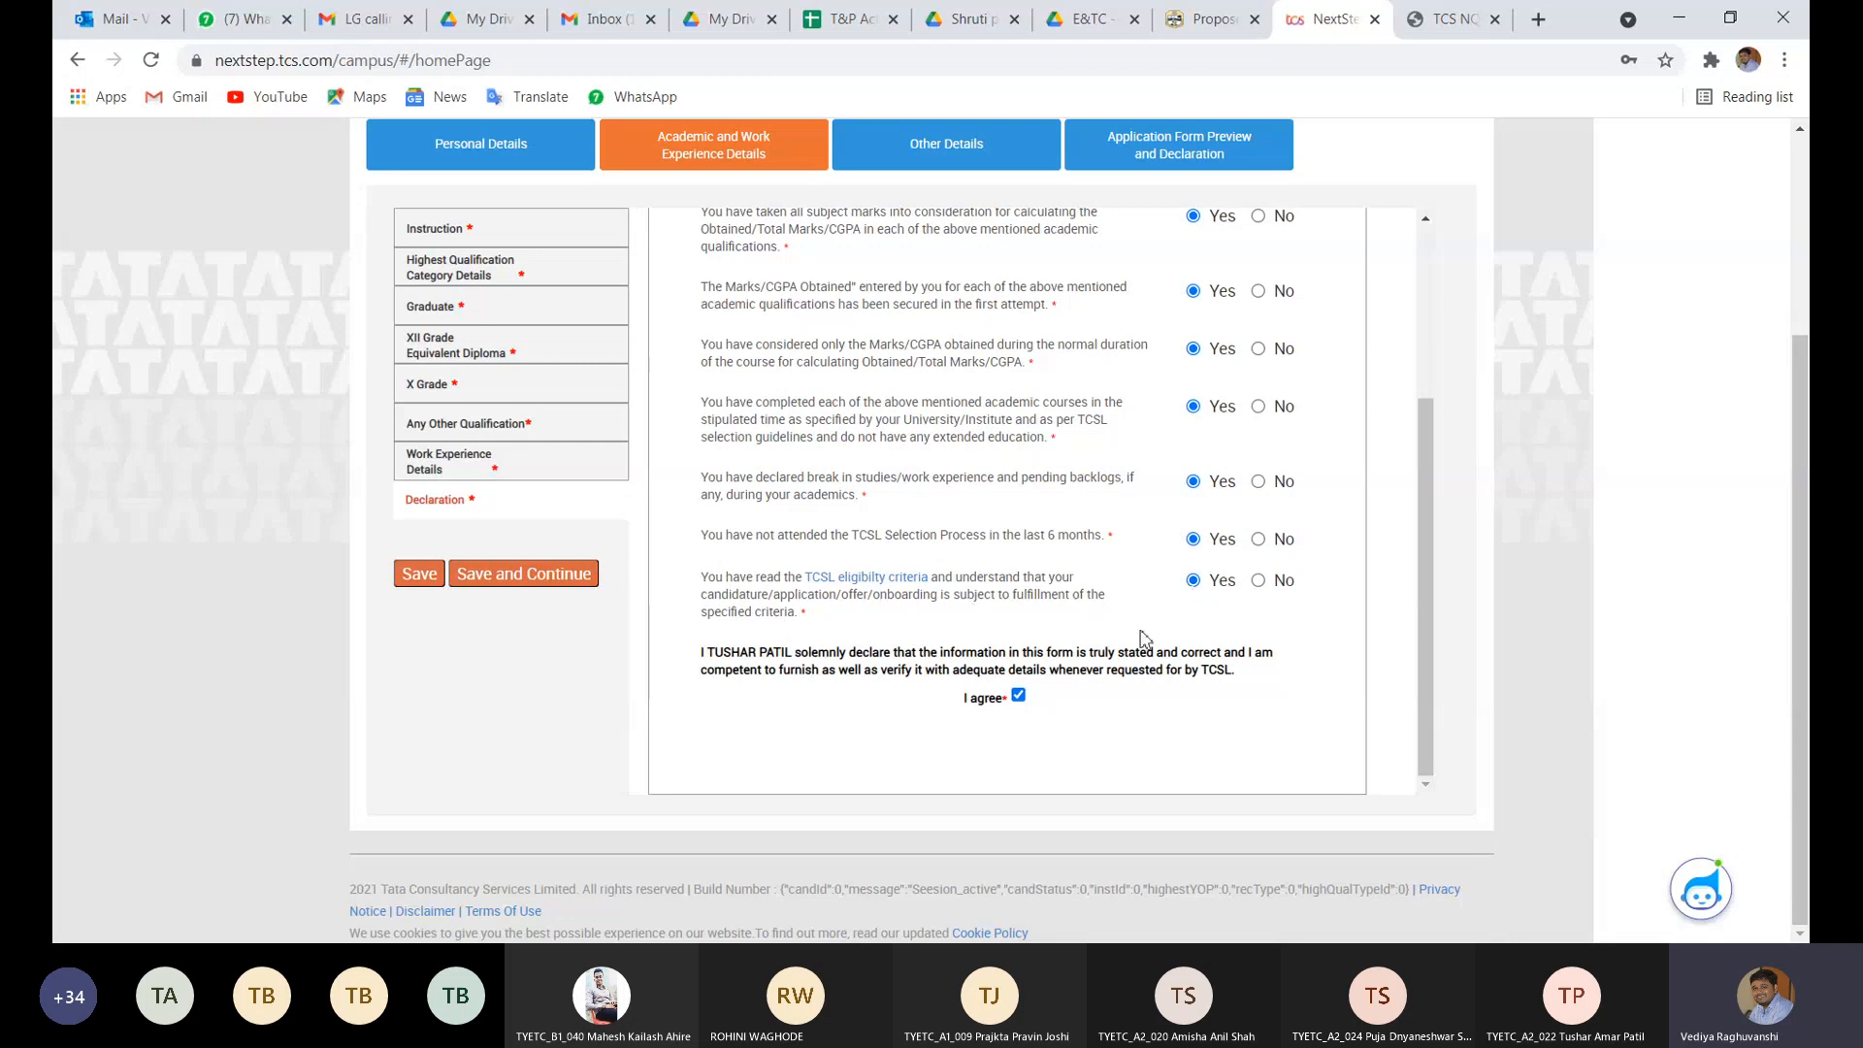
scroll(1183, 306, "up", 1)
scroll(1183, 305, "up", 1)
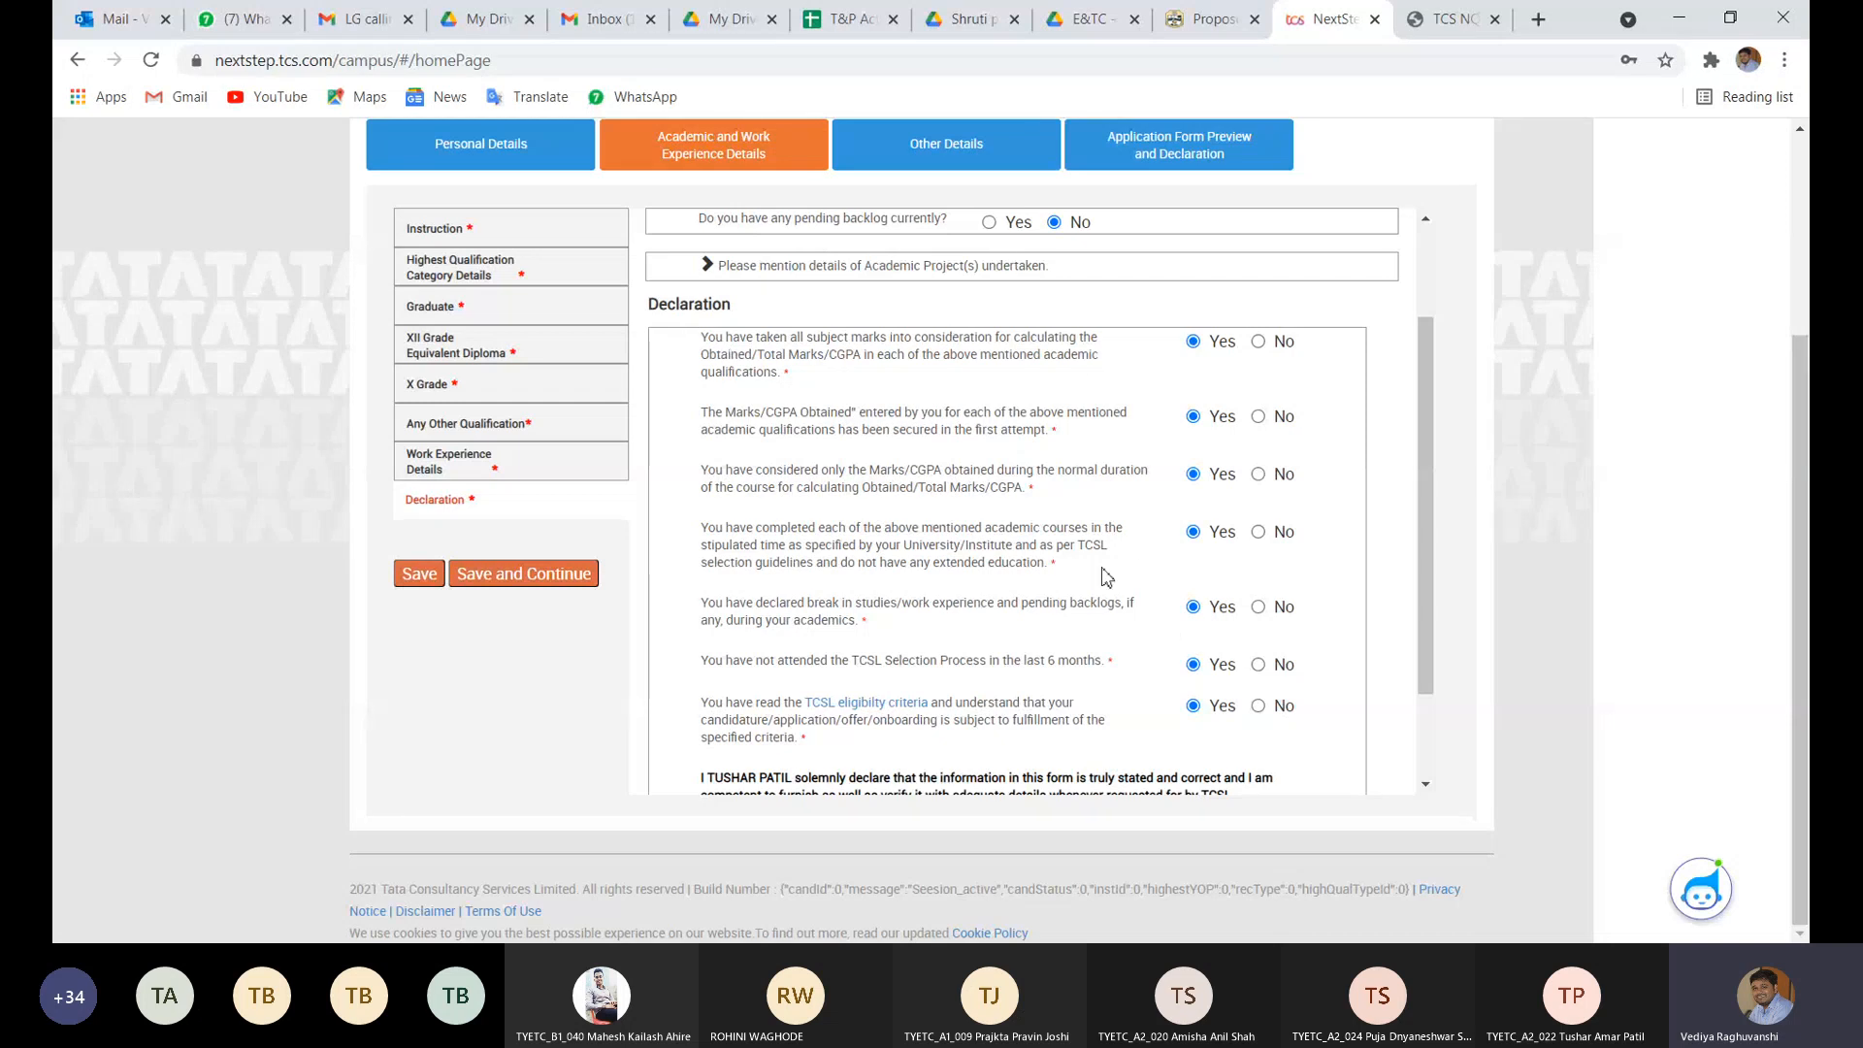
- Save the declaration, Save and Continue, then go back from the resulting error page
scroll(1106, 578, "down", 1)
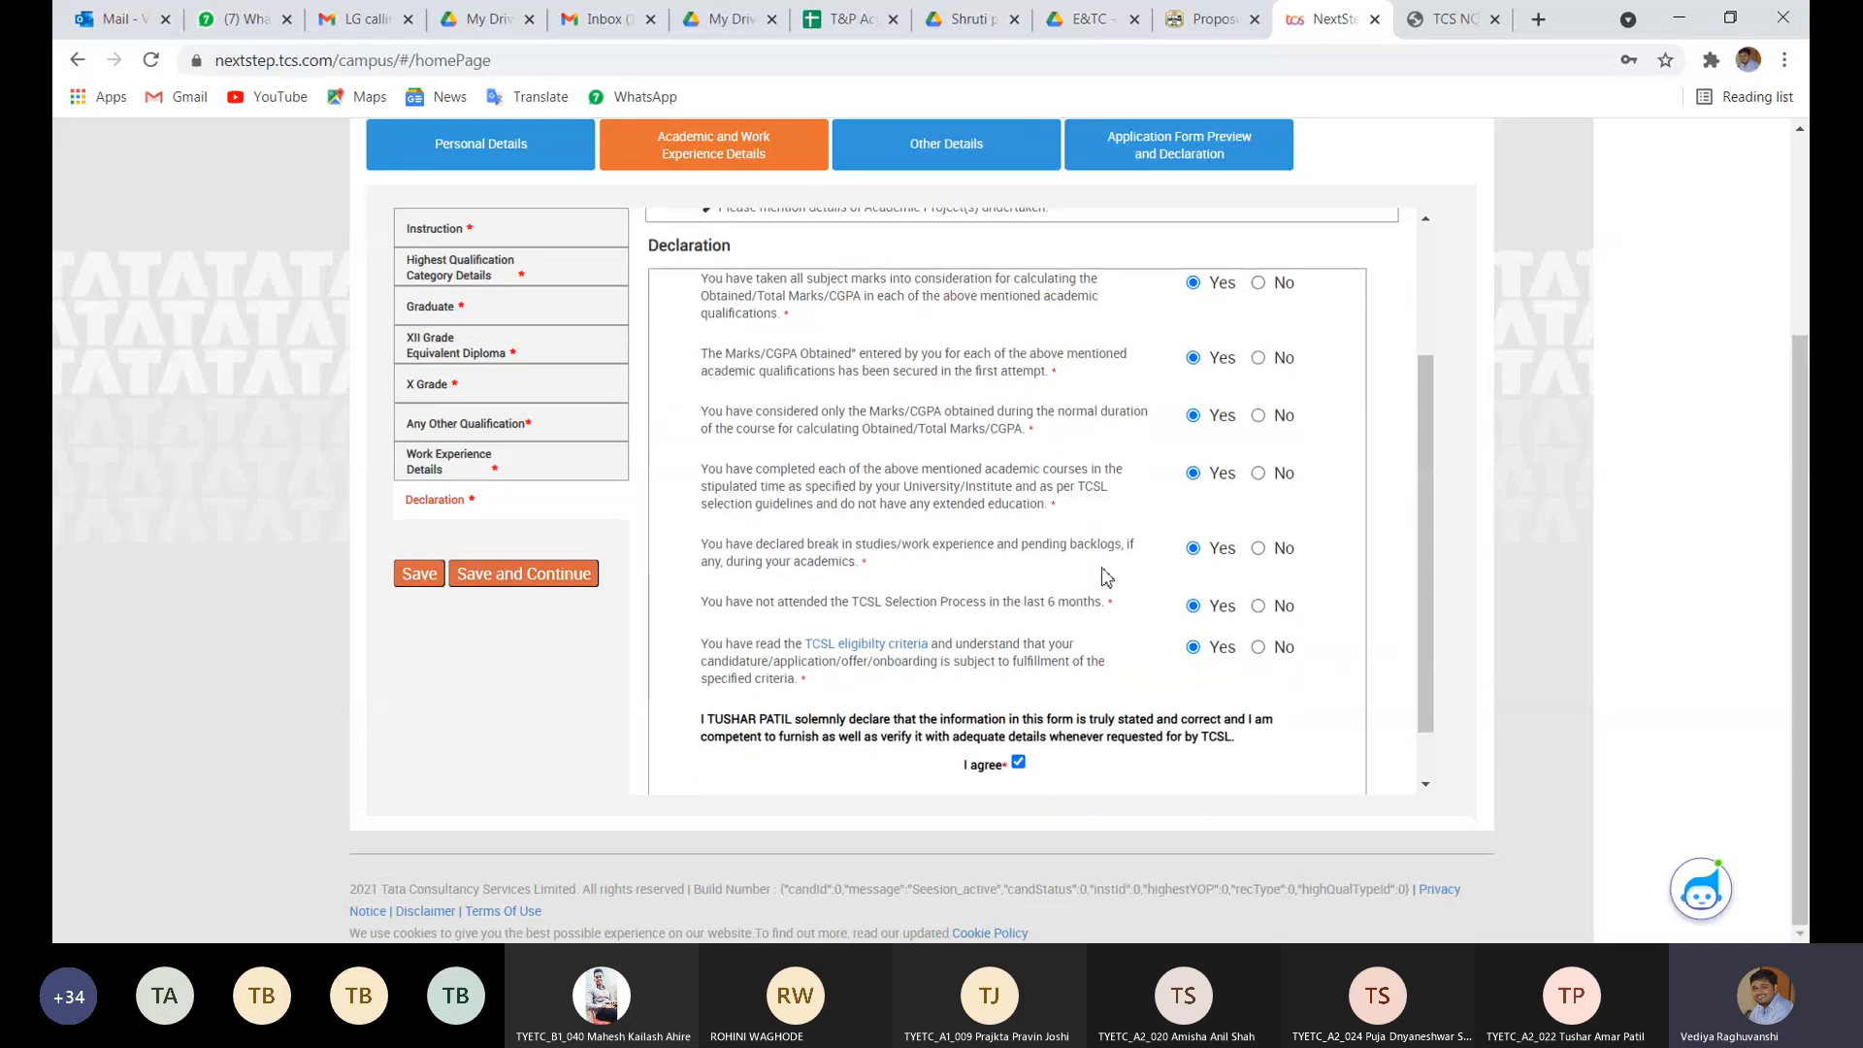
left_click(417, 587)
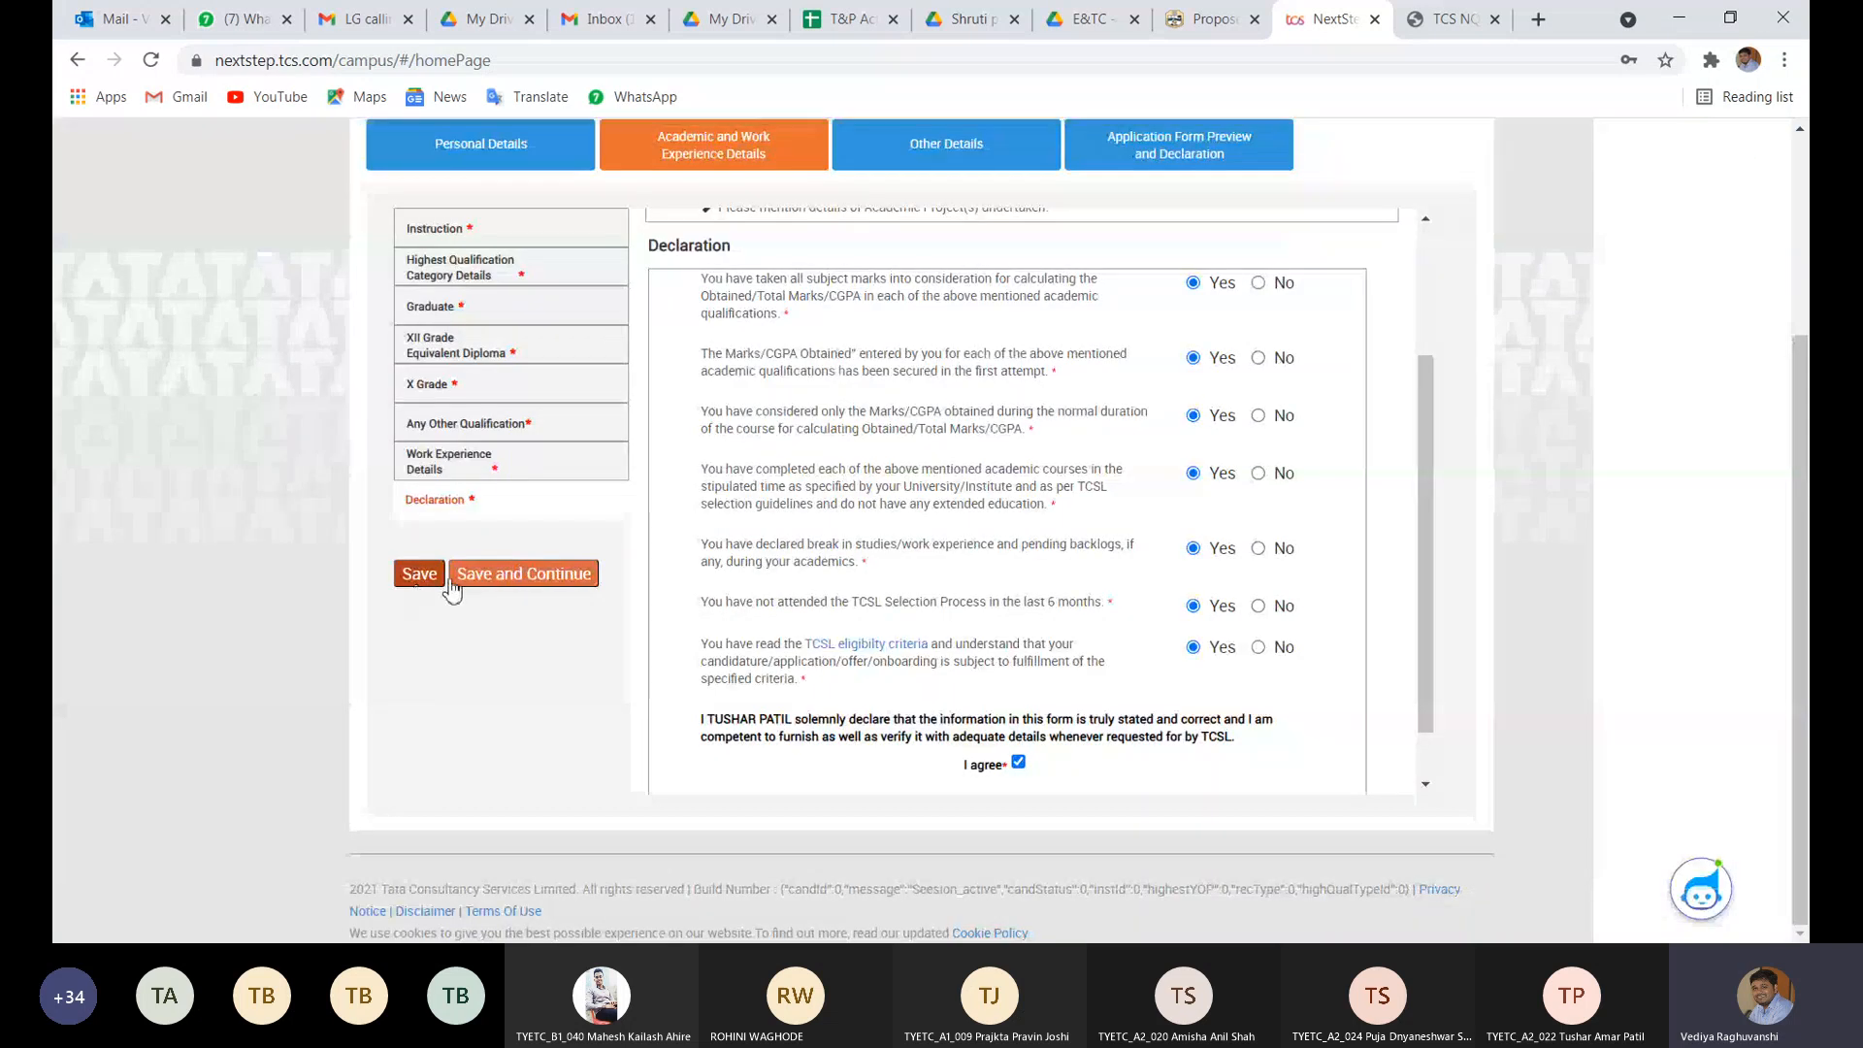
left_click(482, 579)
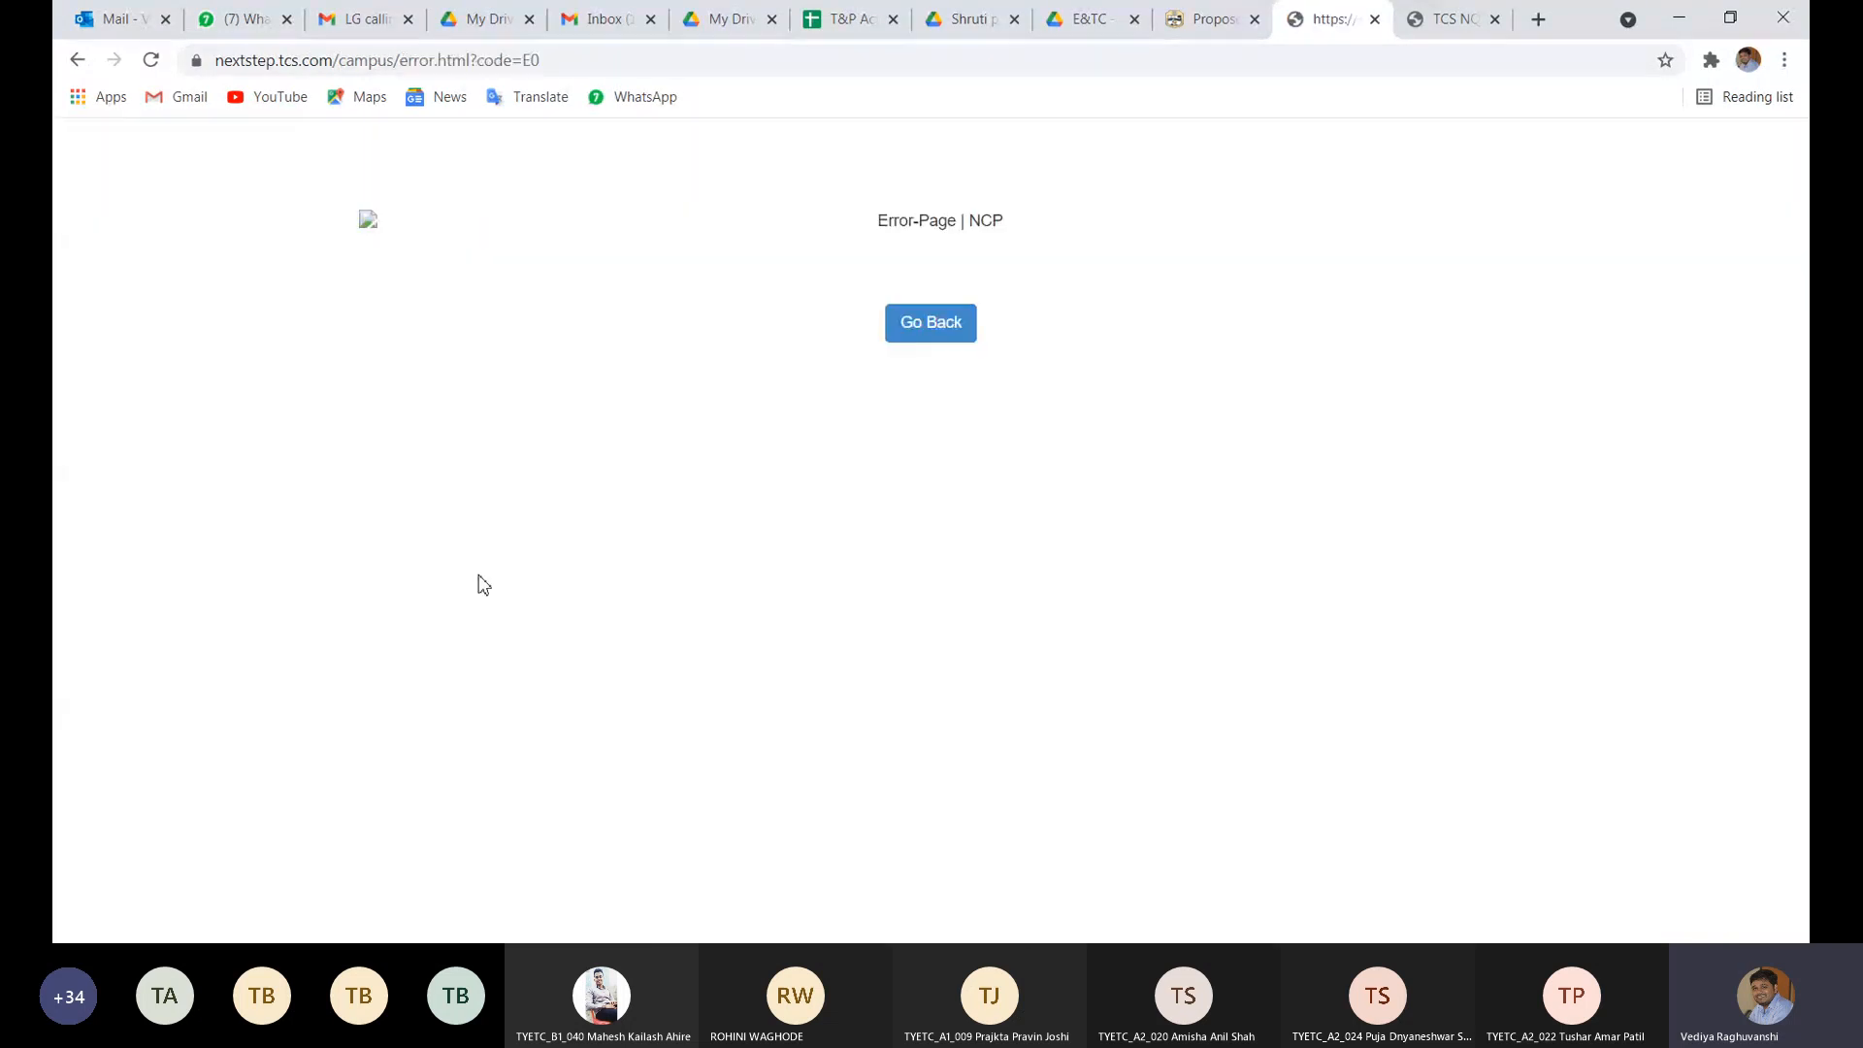
left_click(901, 345)
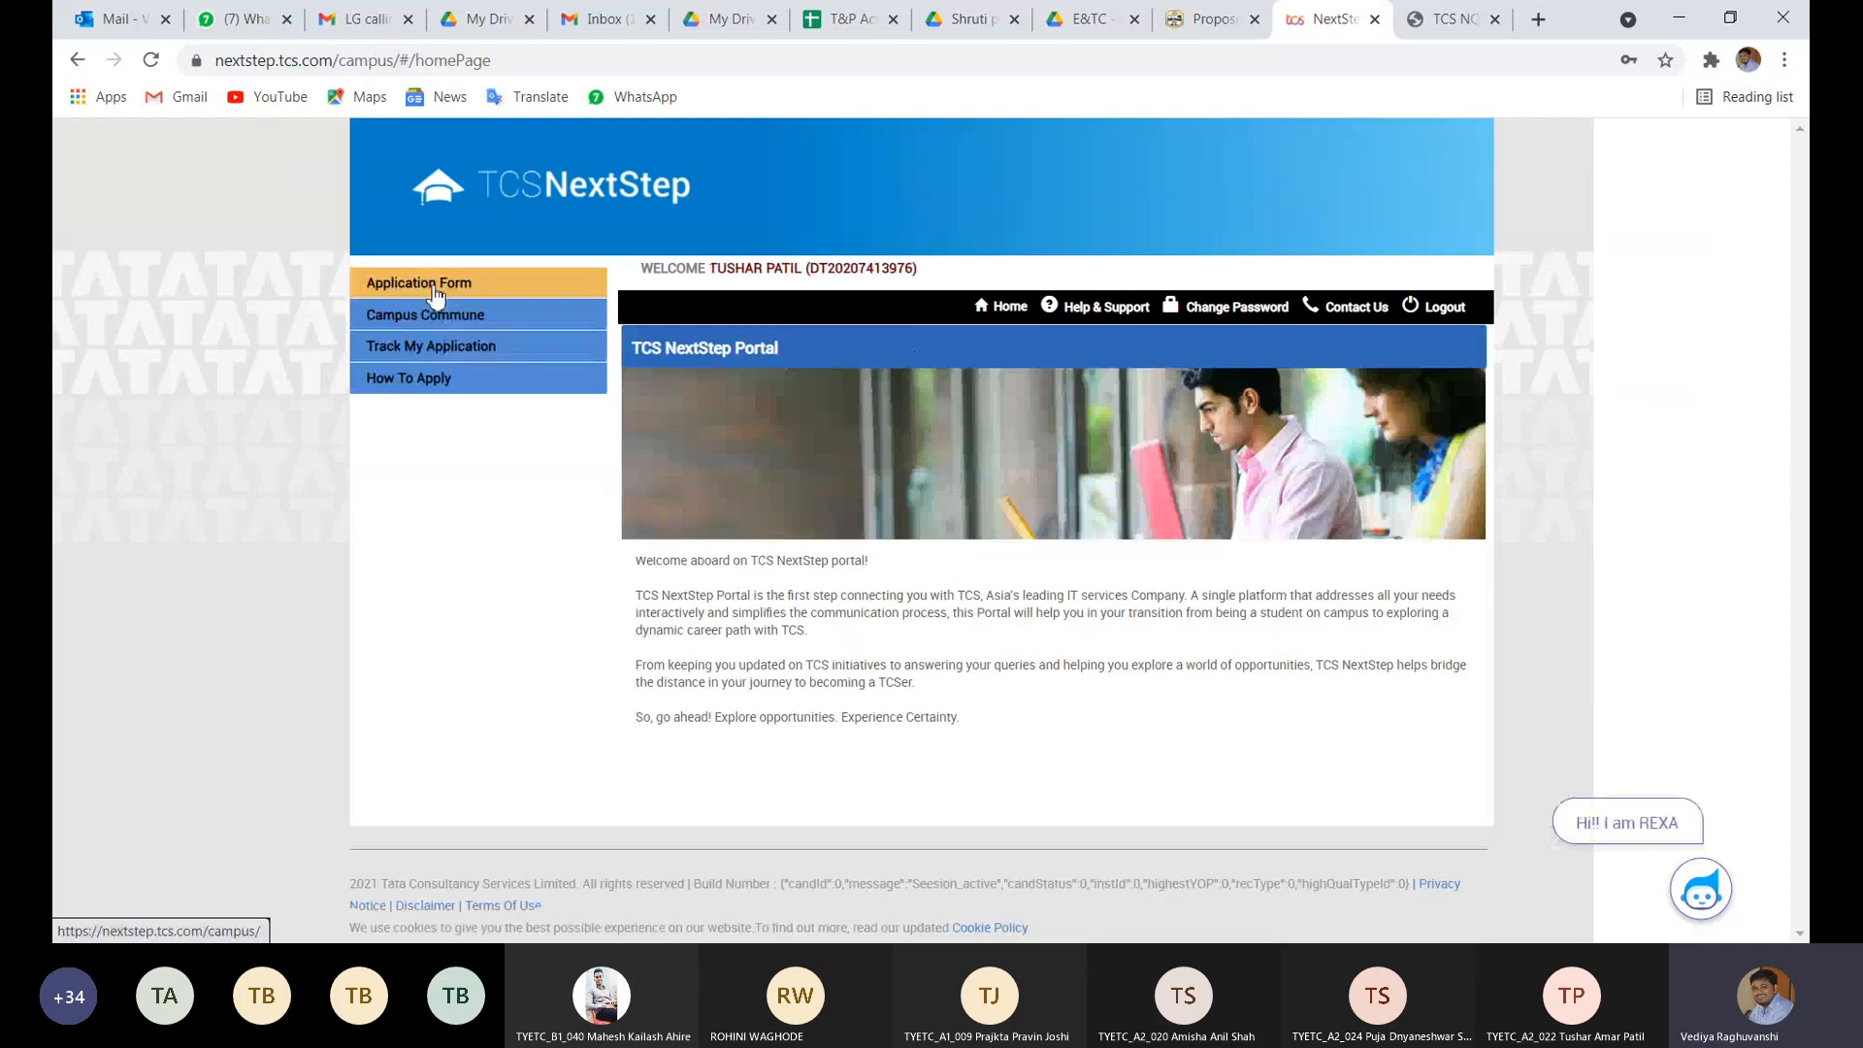
- Reopen the academic Declaration, reselect Yes for the declared-breaks statement, and save
left_click(432, 288)
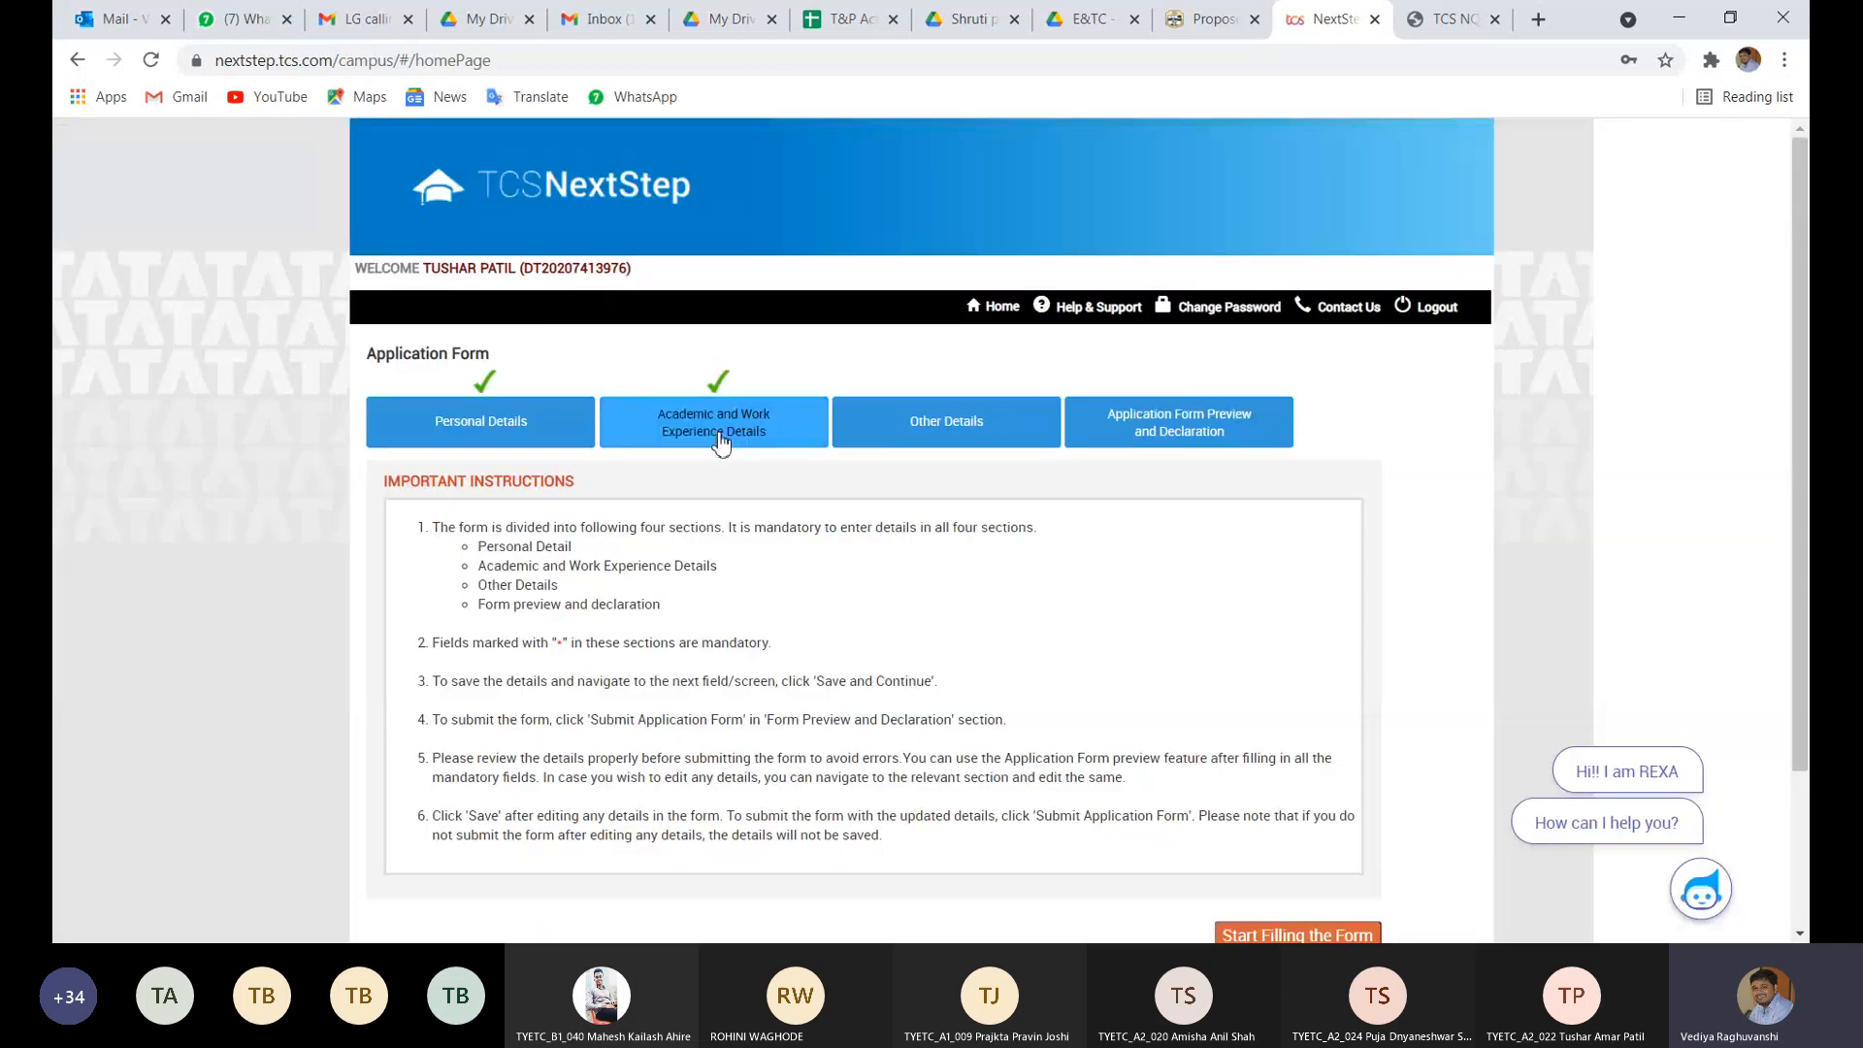
left_click(719, 438)
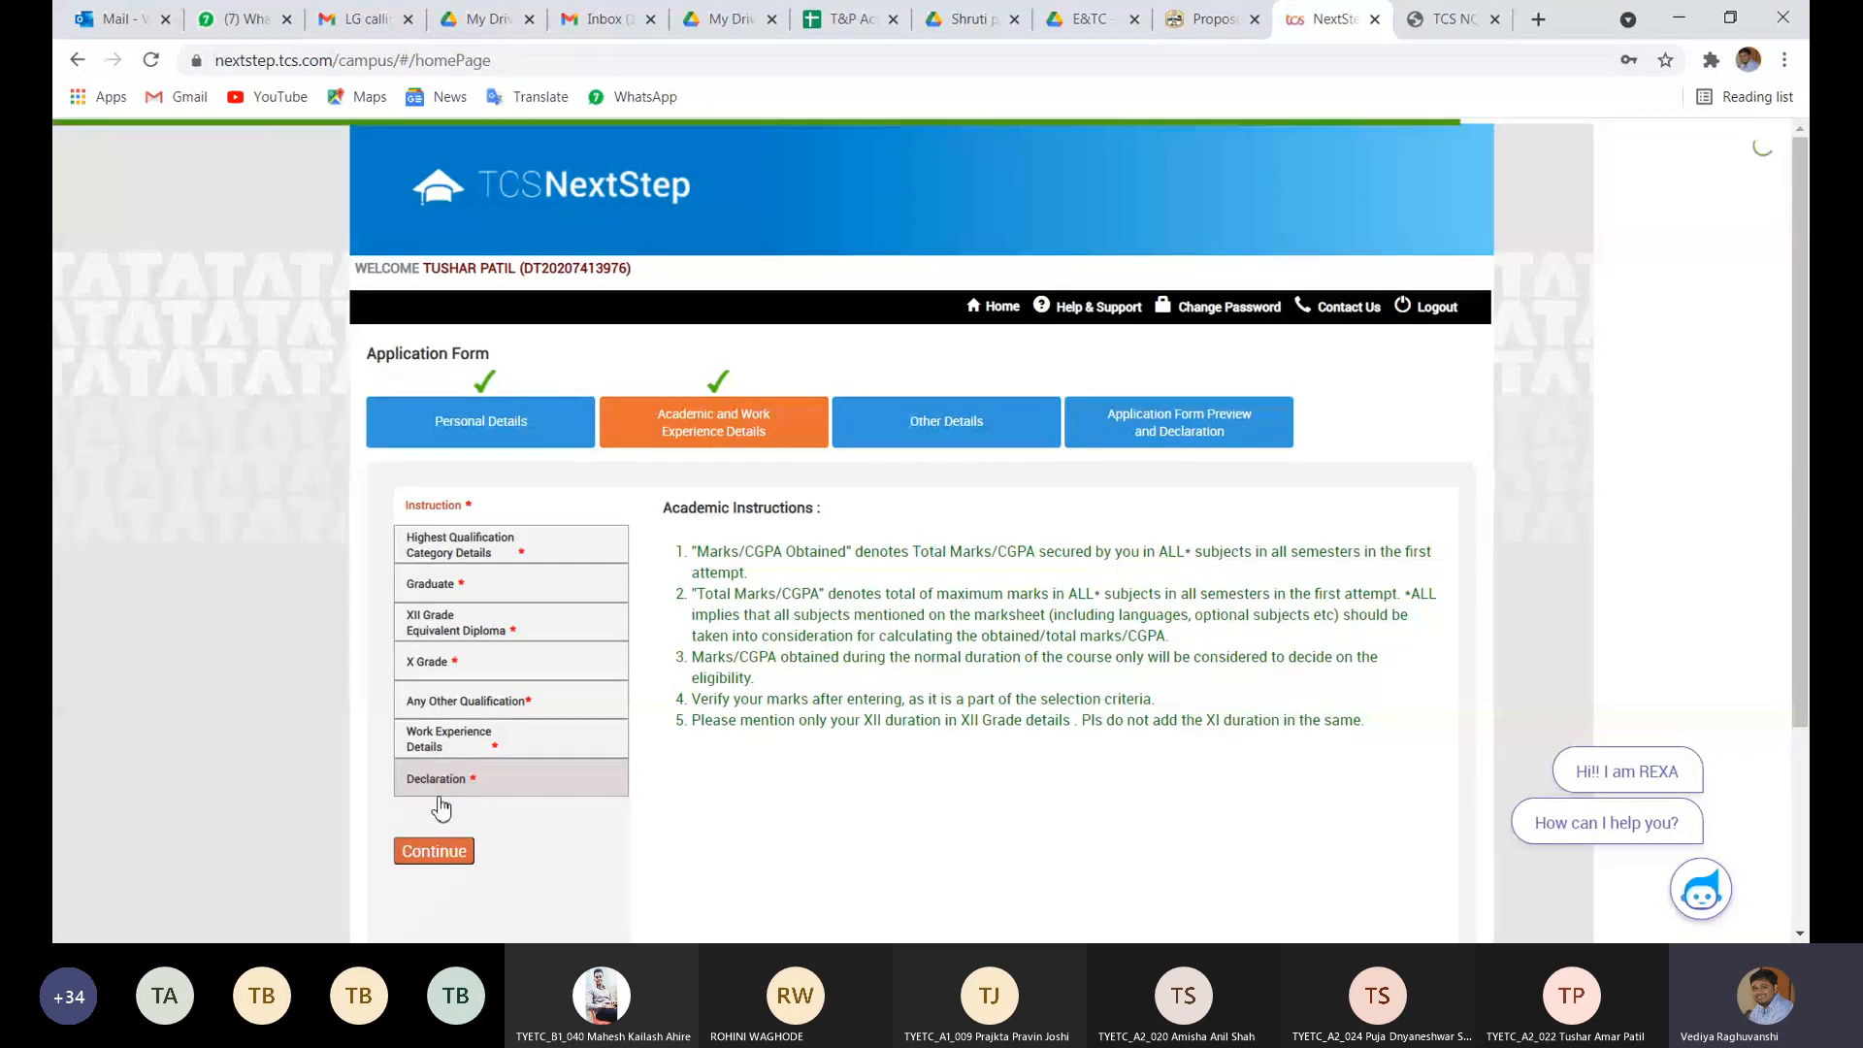
left_click(438, 792)
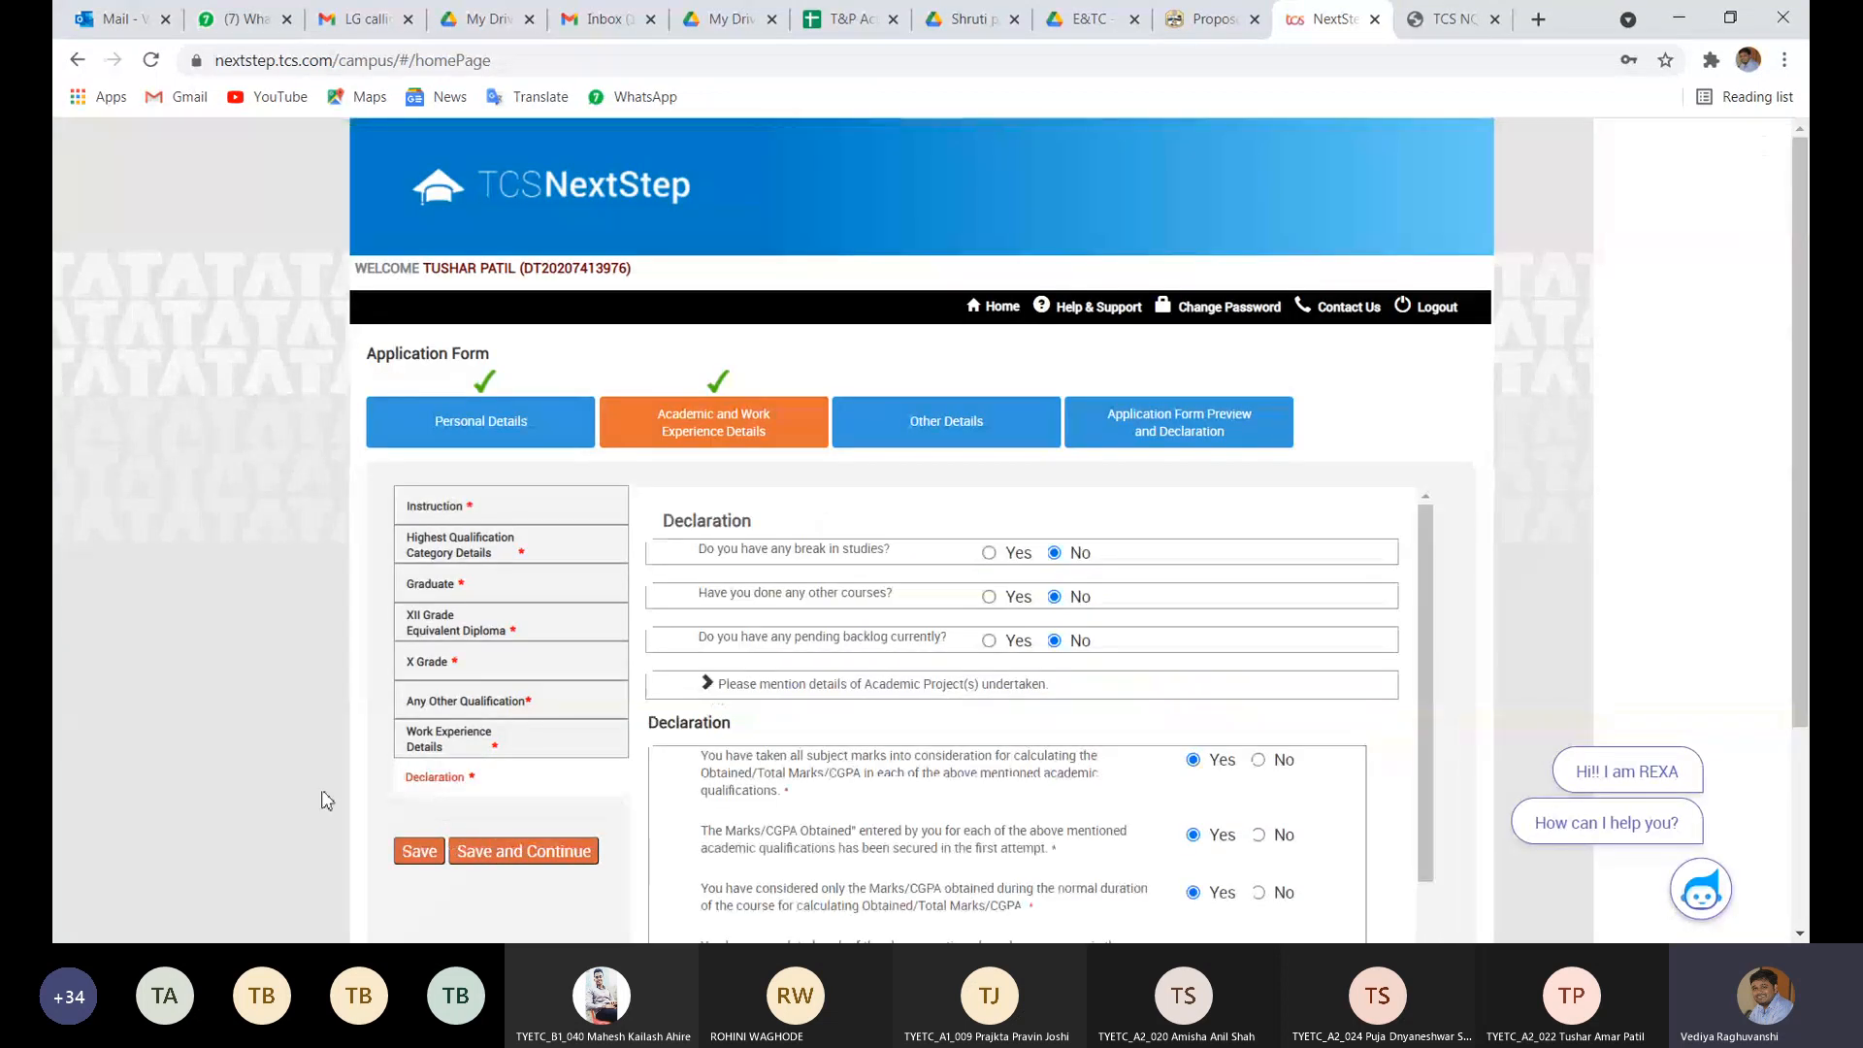
scroll(851, 789, "down", 4)
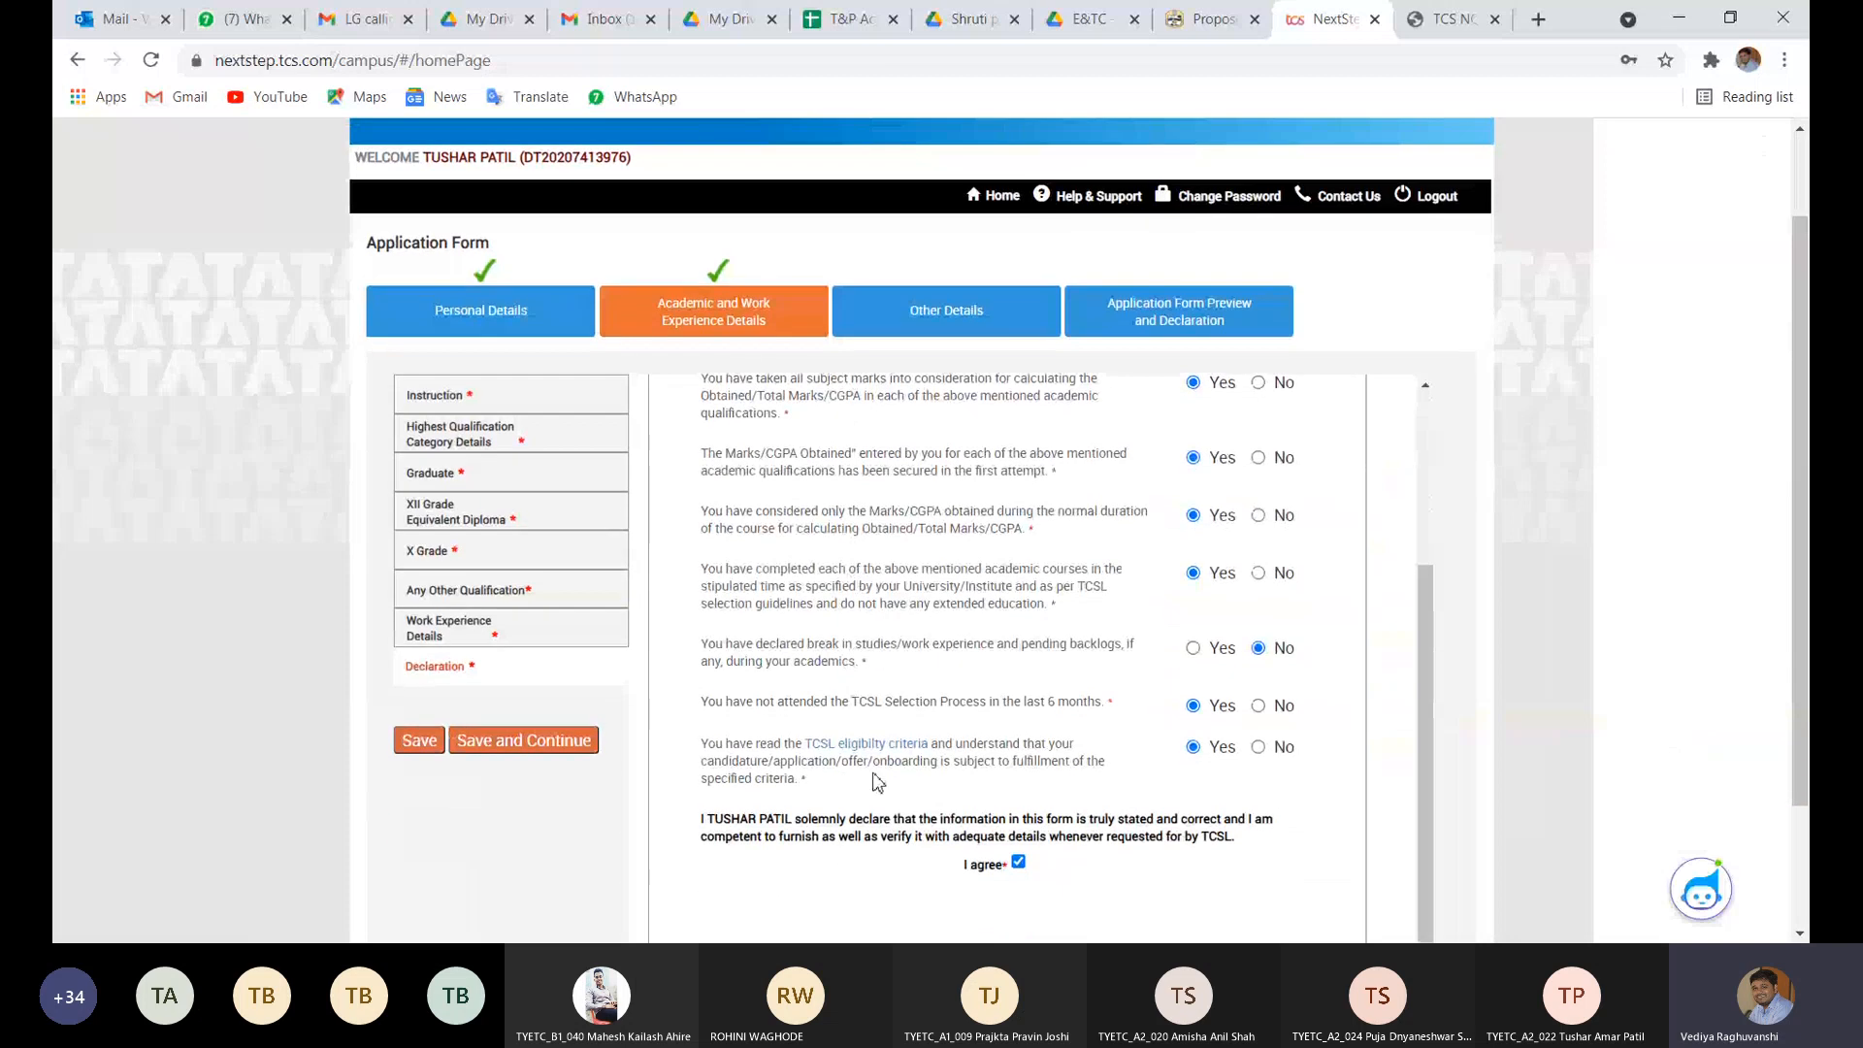
left_click(1193, 648)
left_click(405, 747)
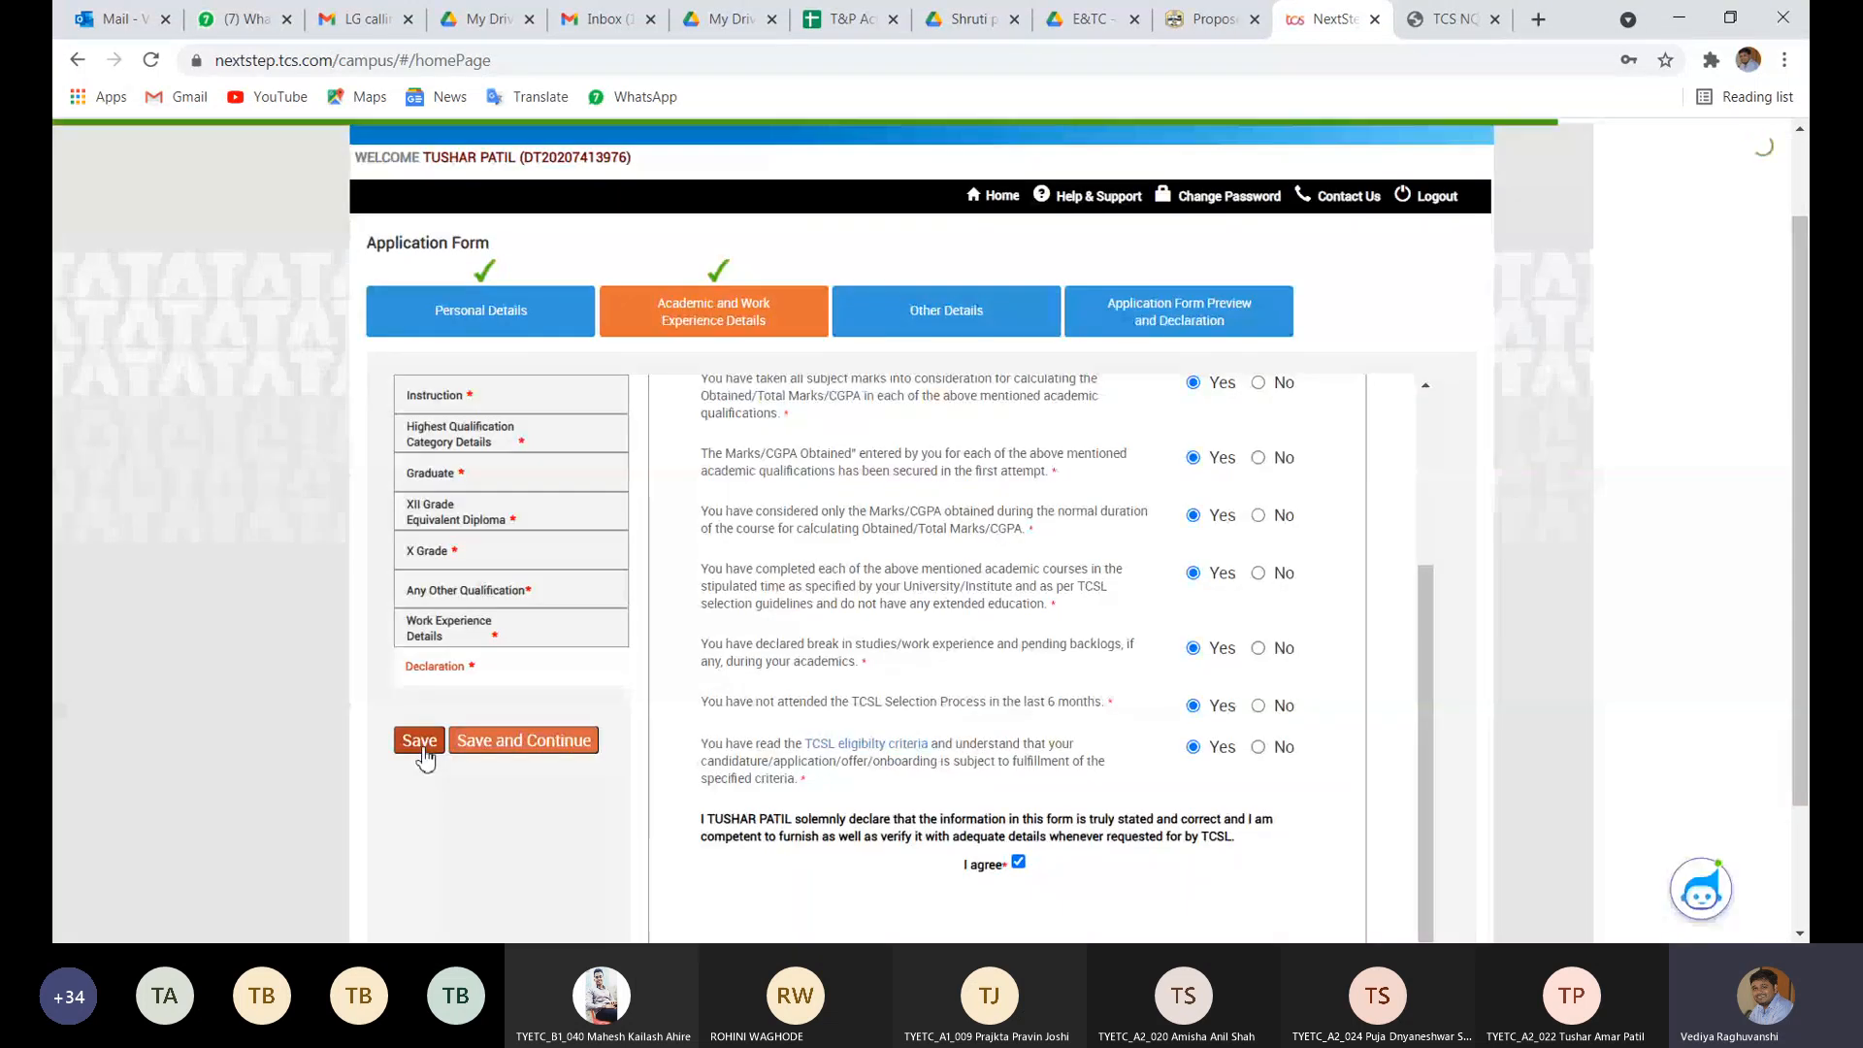
- Save and Continue again, return via the error page to the academic Declaration, and save it
left_click(476, 753)
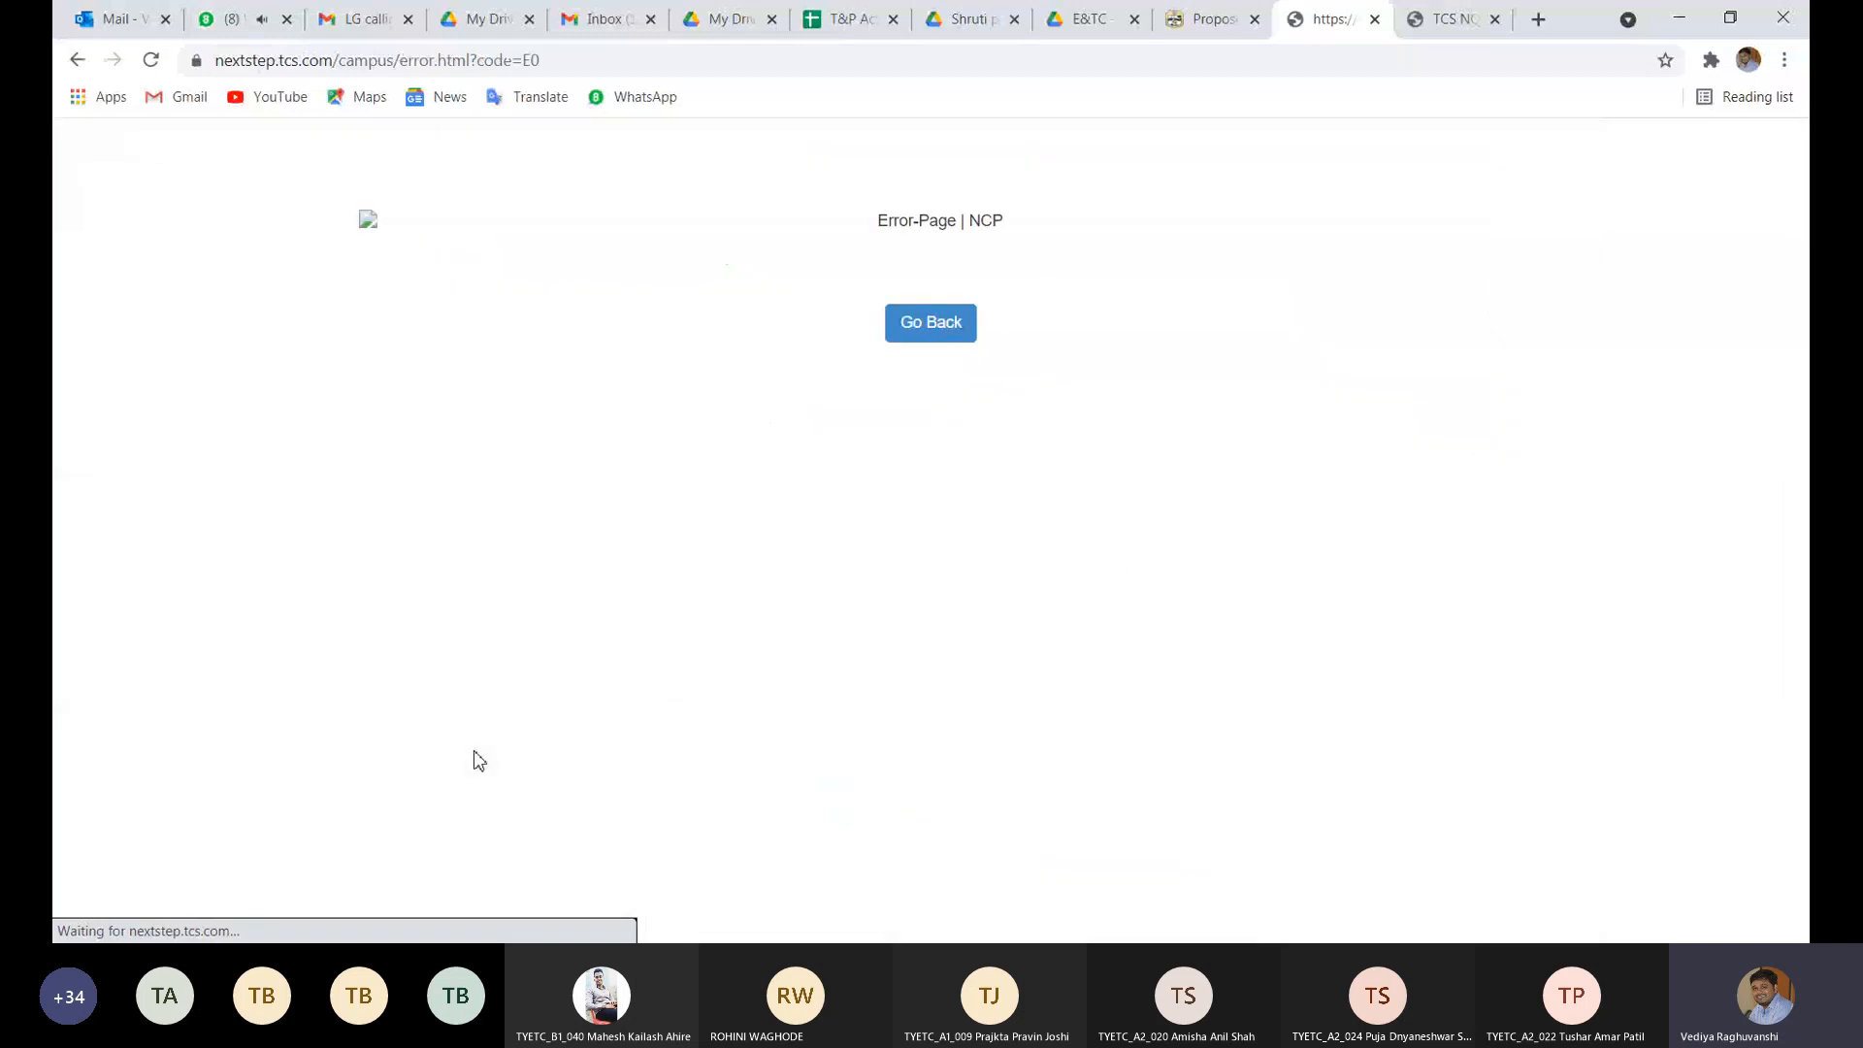
left_click(957, 333)
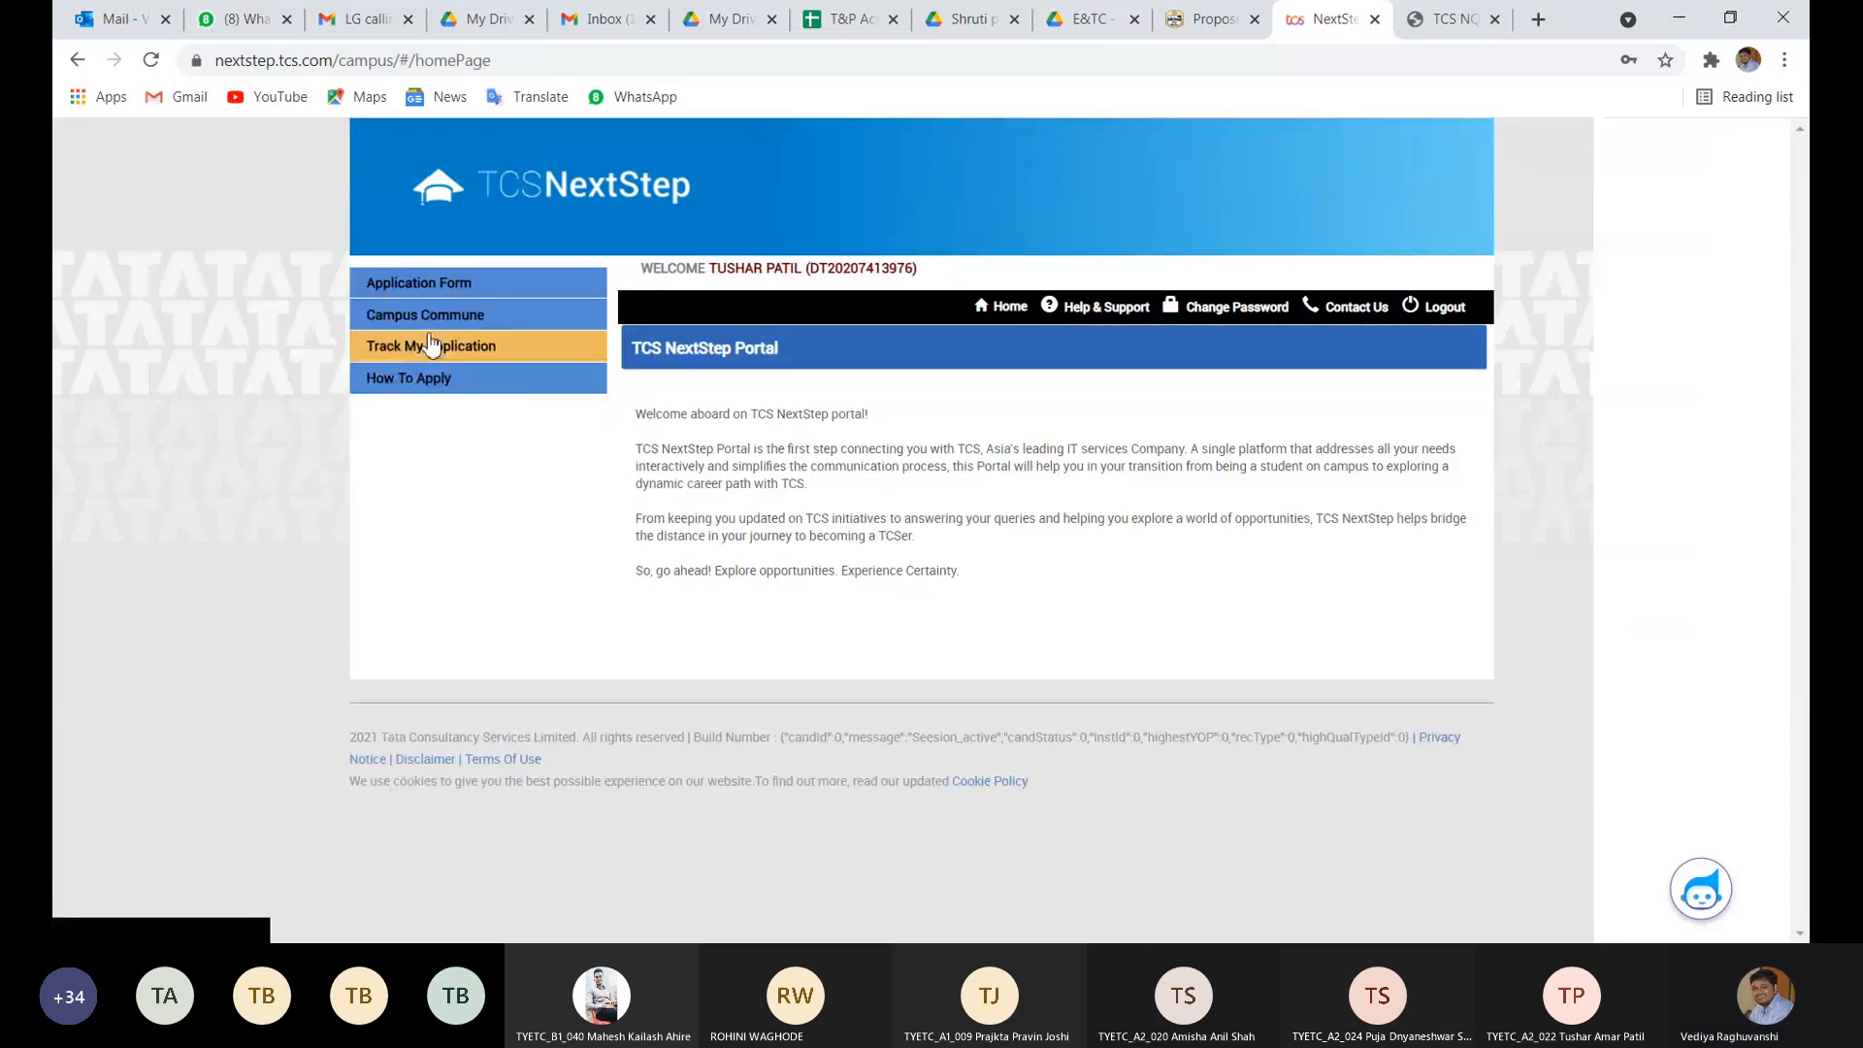
left_click(414, 283)
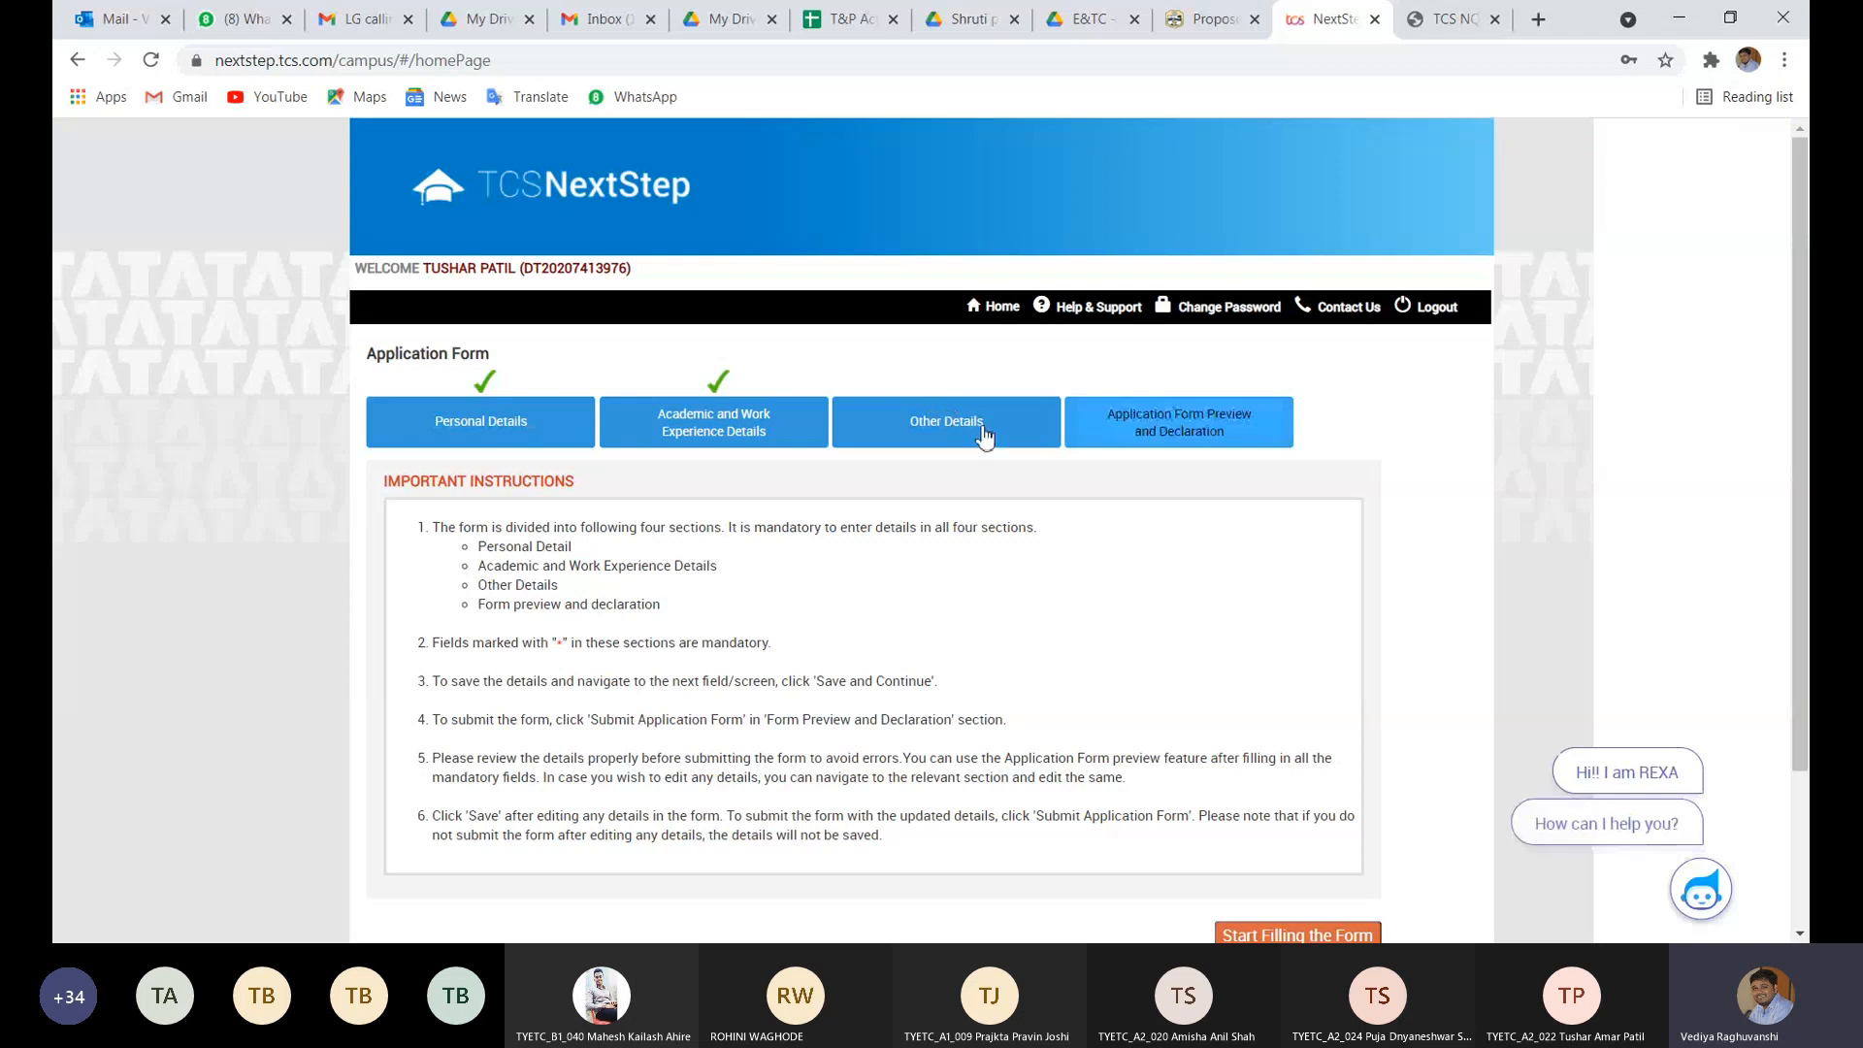
left_click(794, 435)
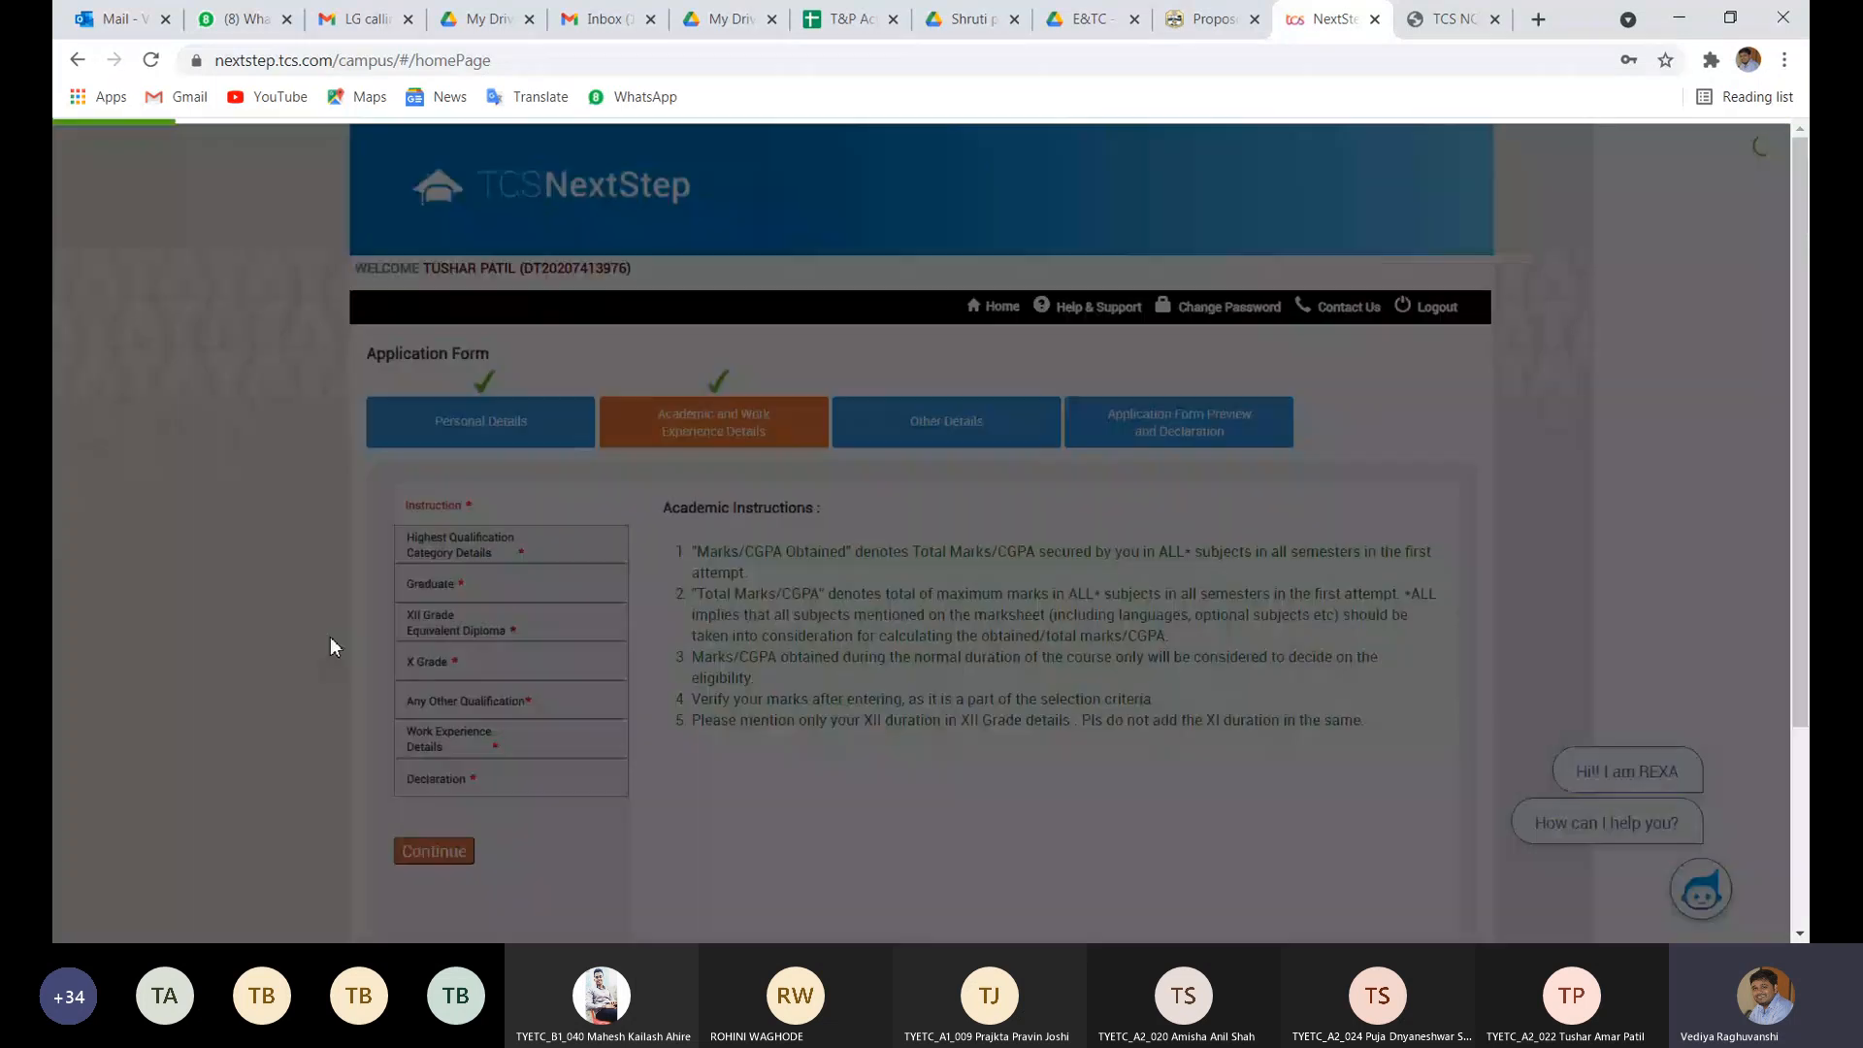
left_click(460, 775)
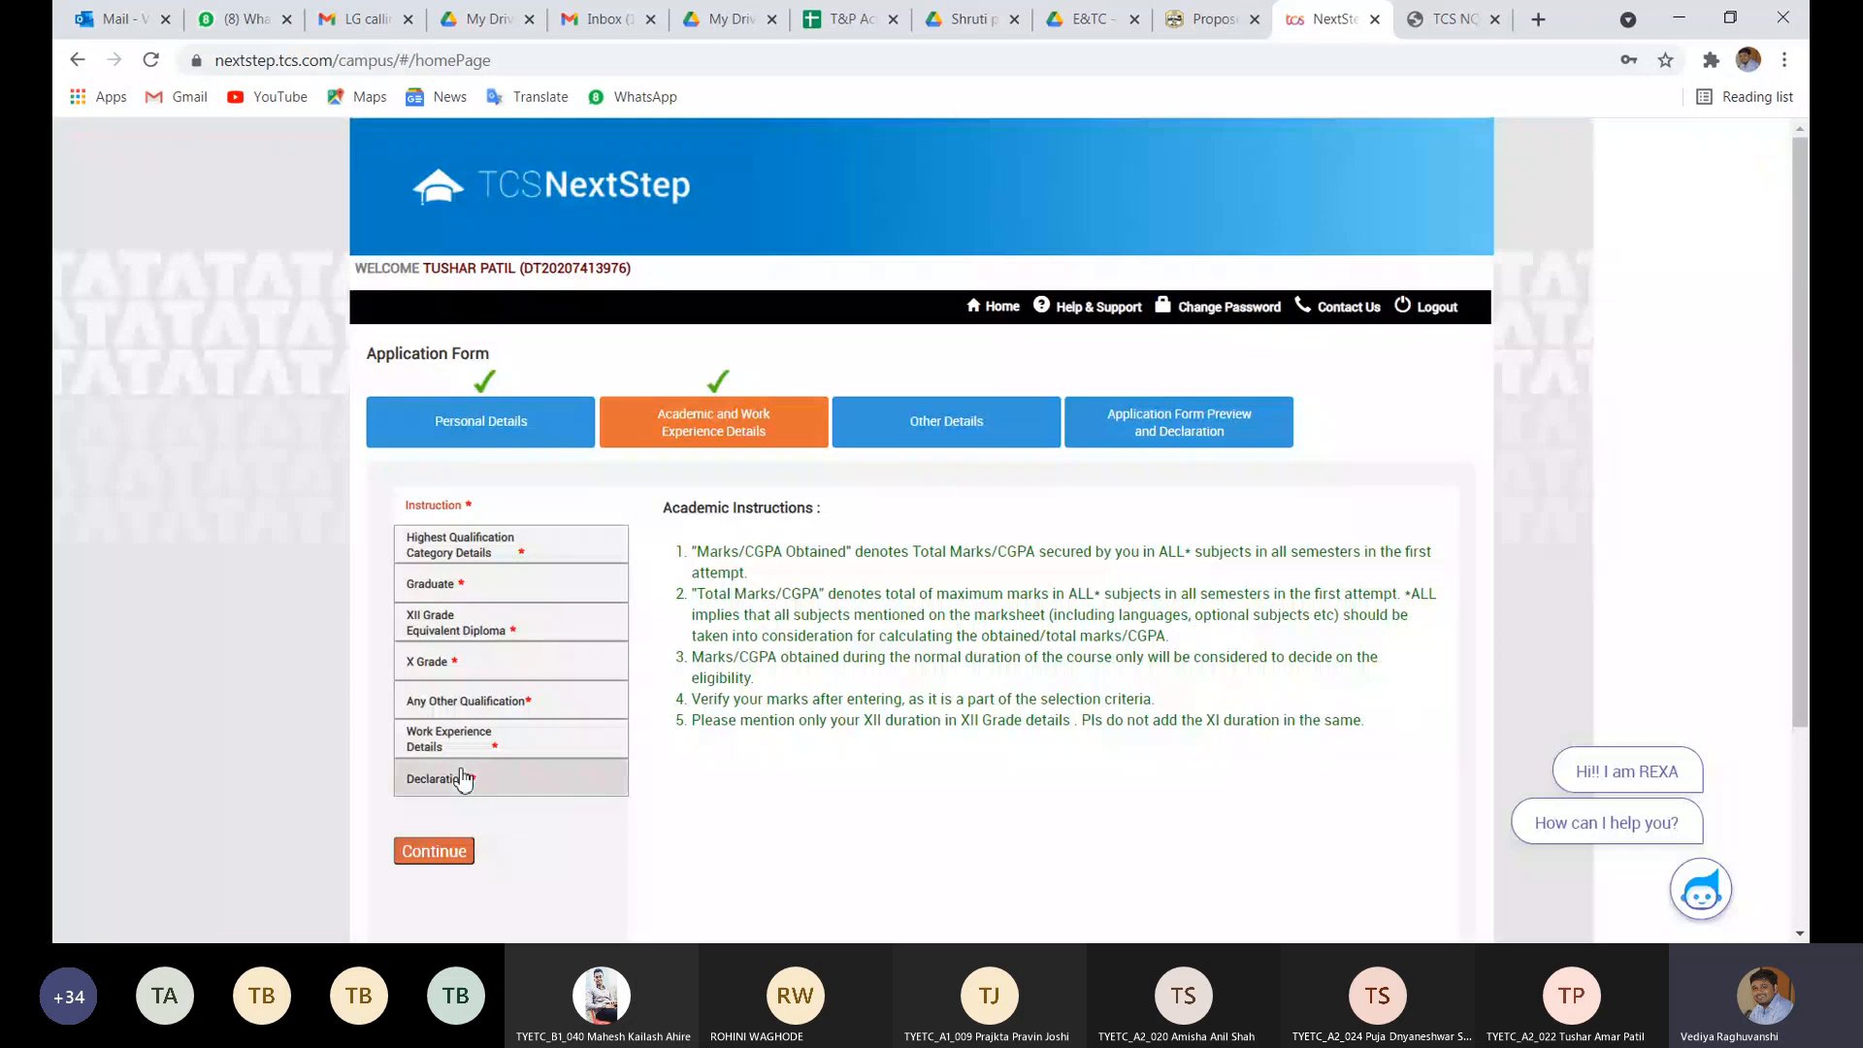
scroll(650, 786, "down", 3)
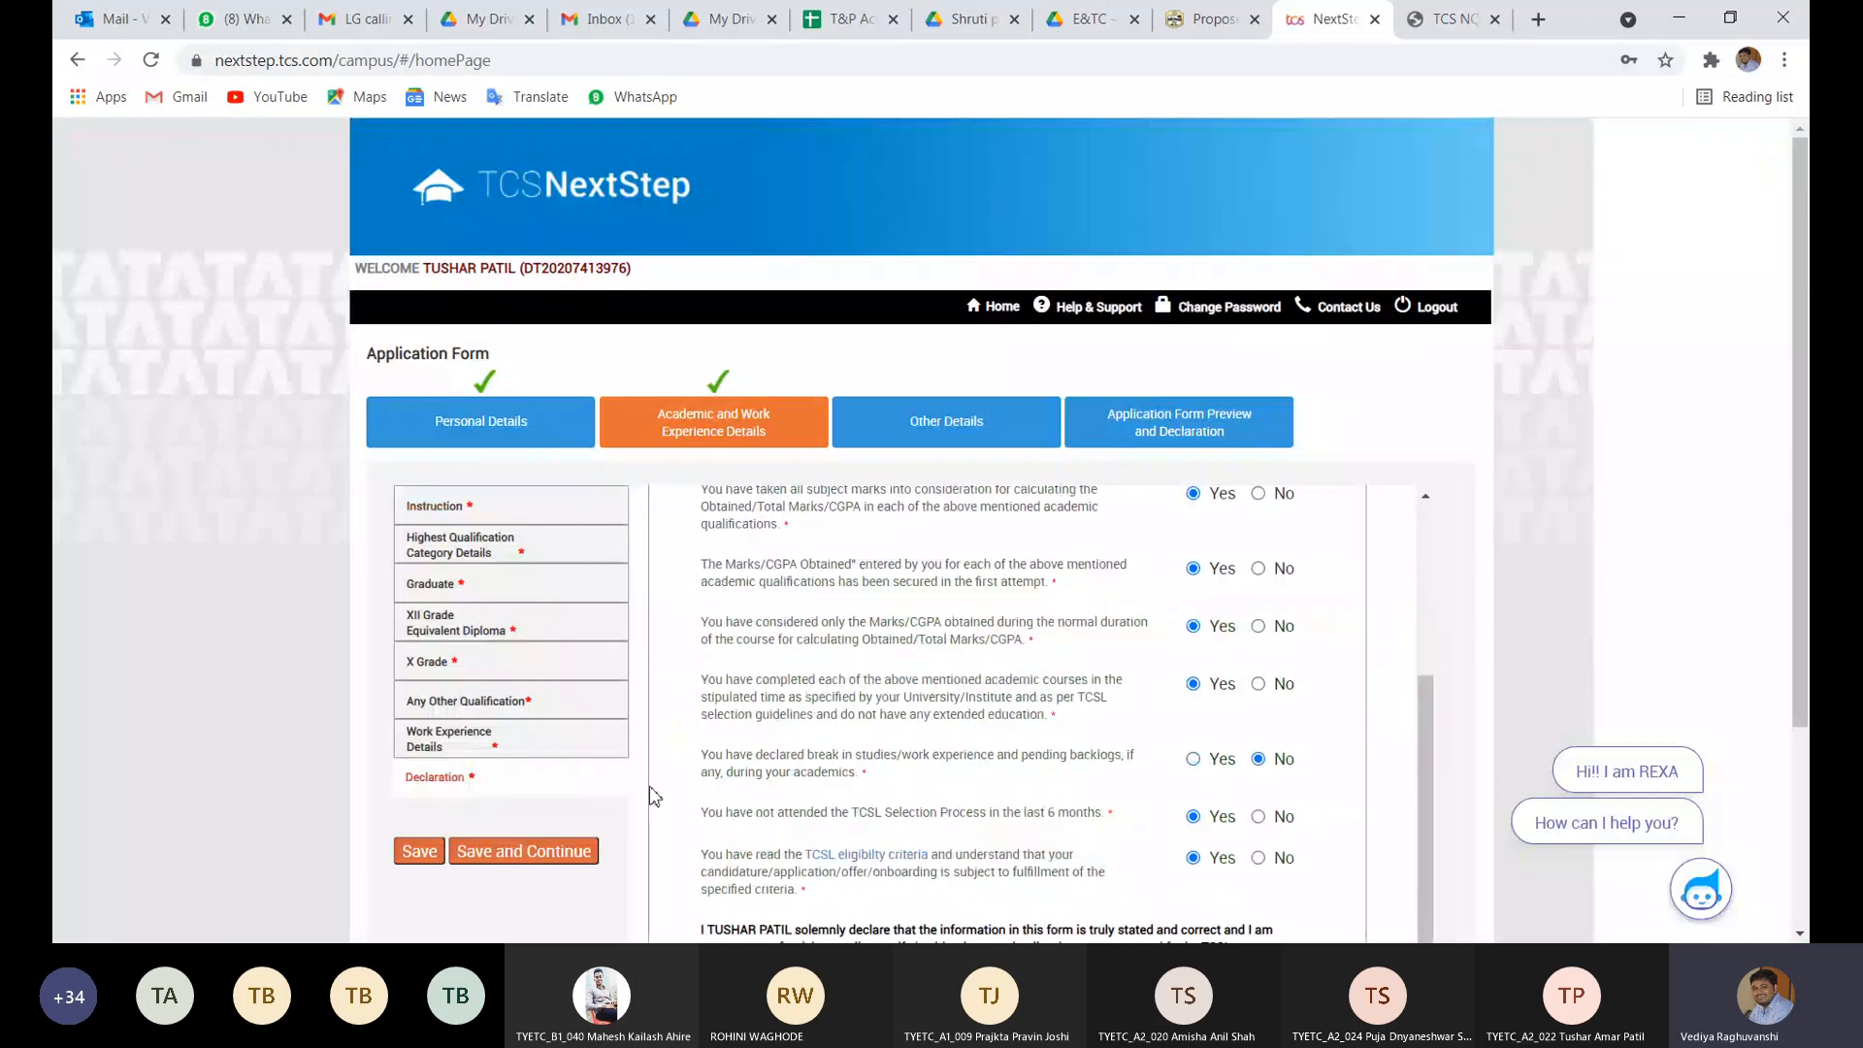
left_click(419, 853)
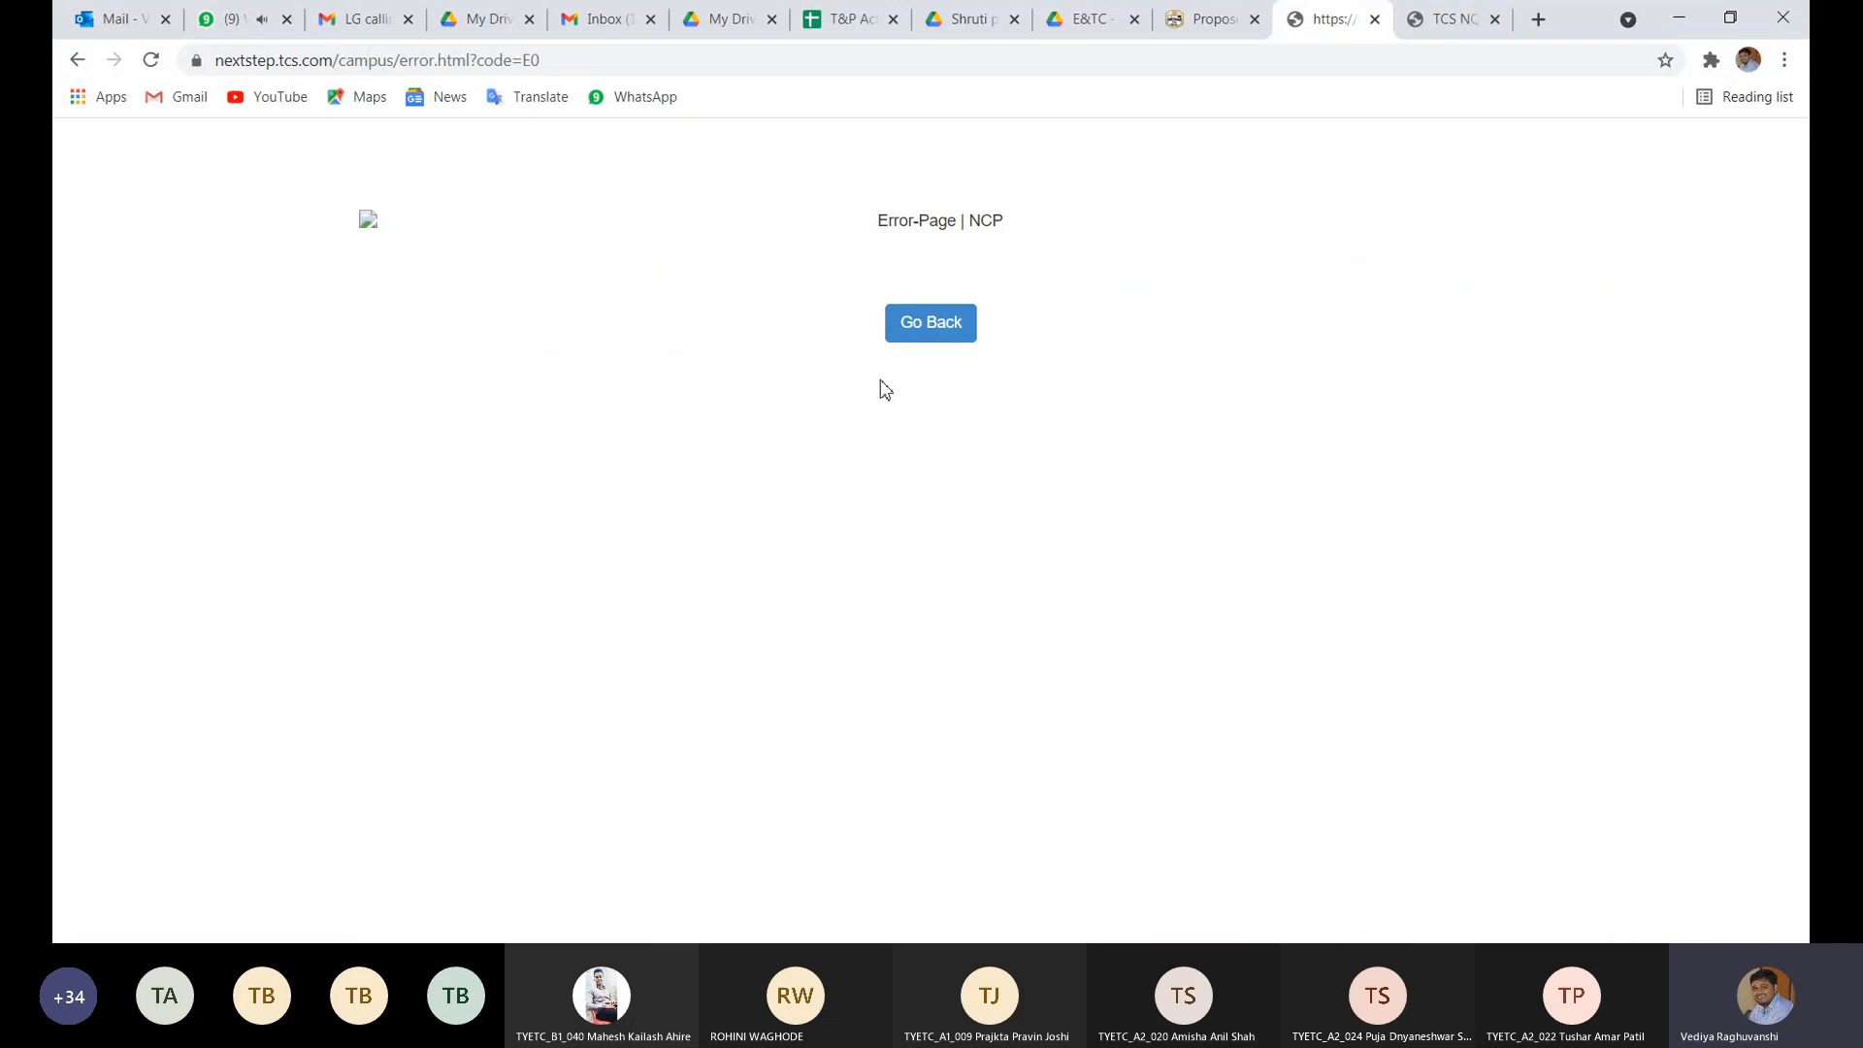
- Leave the error page and return to the academic Declaration in the Application Form
left_click(912, 332)
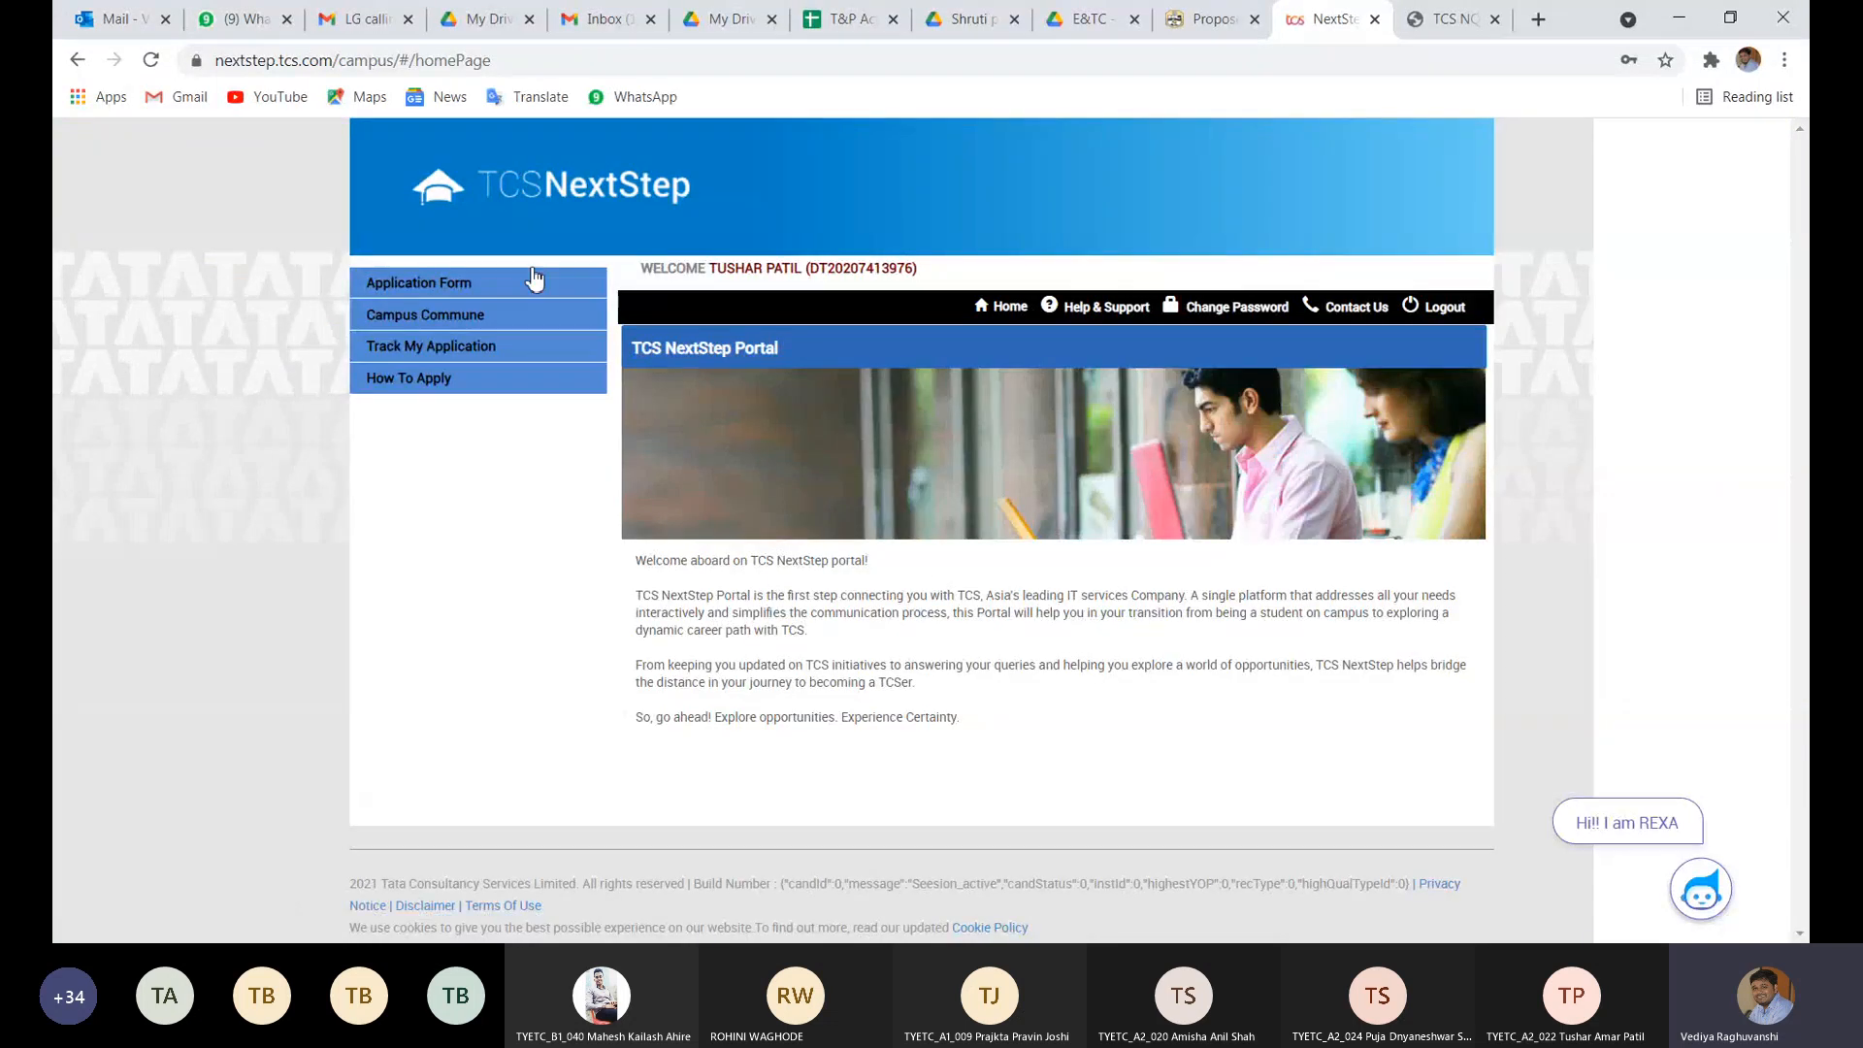
left_click(532, 281)
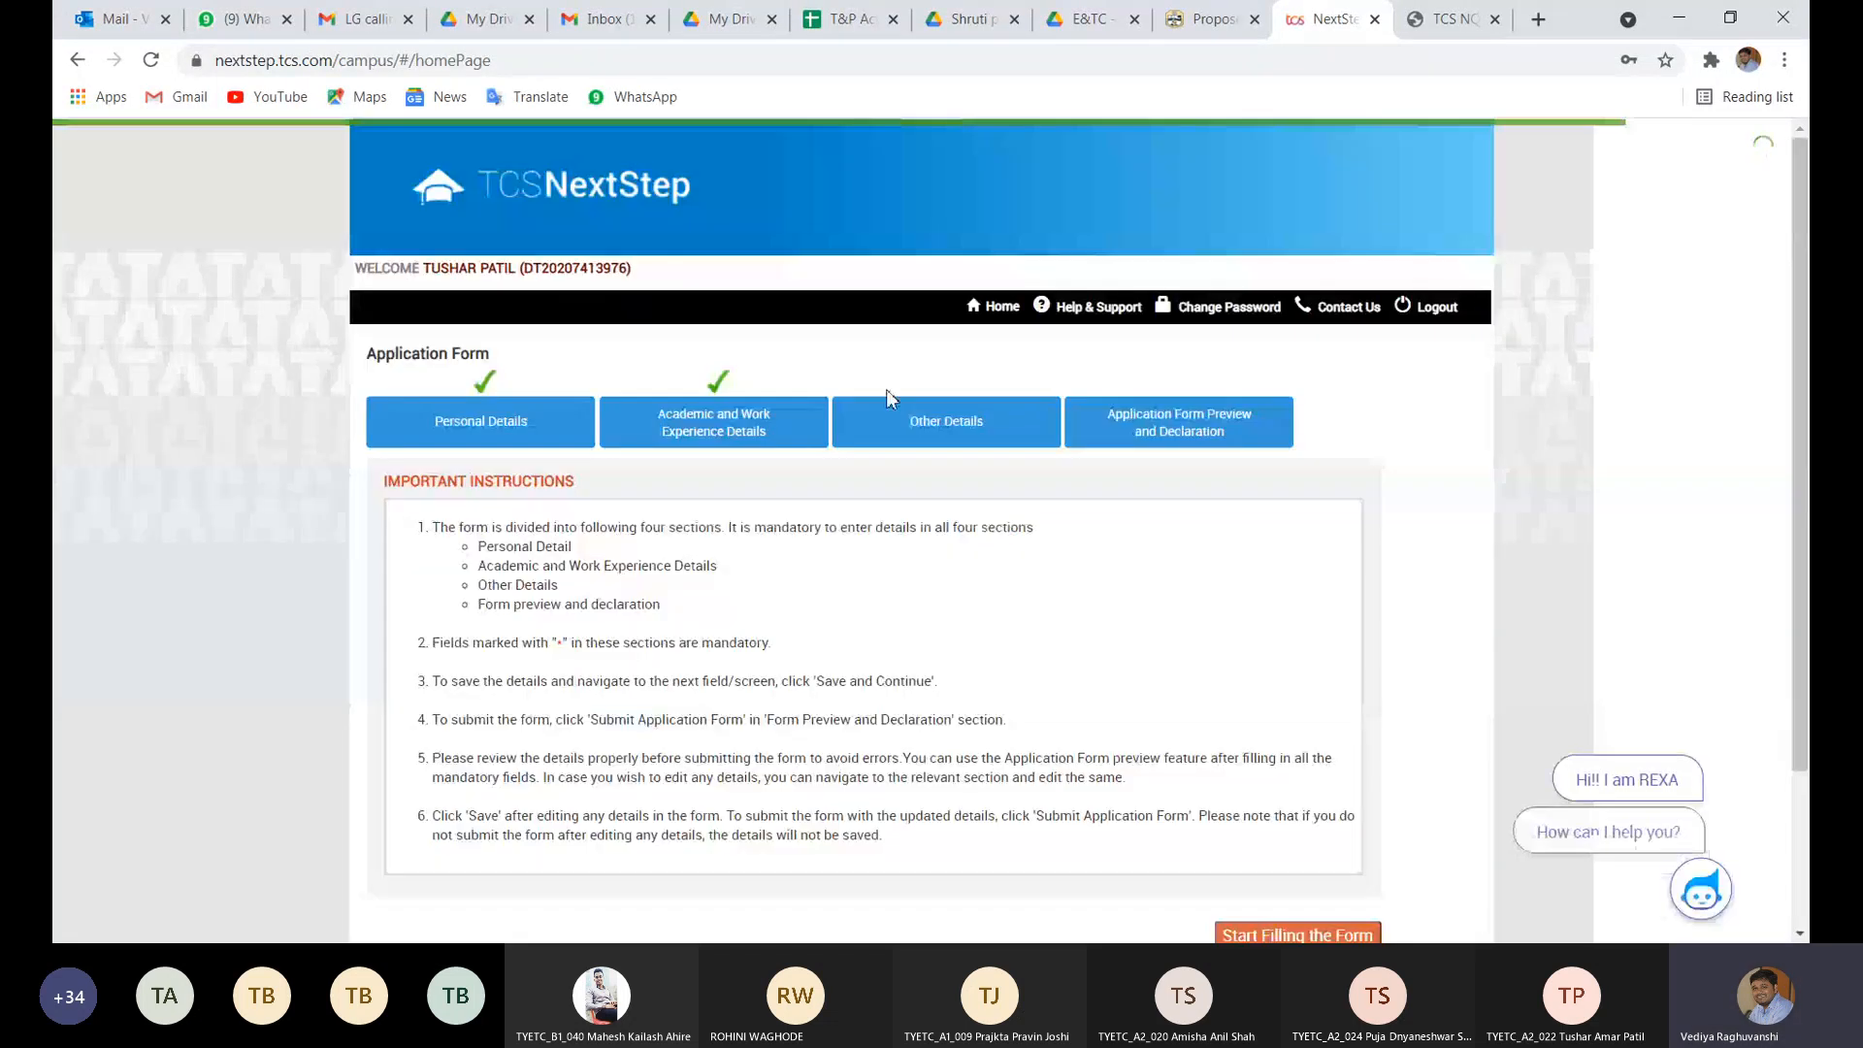
left_click(759, 419)
scroll(743, 612, "down", 3)
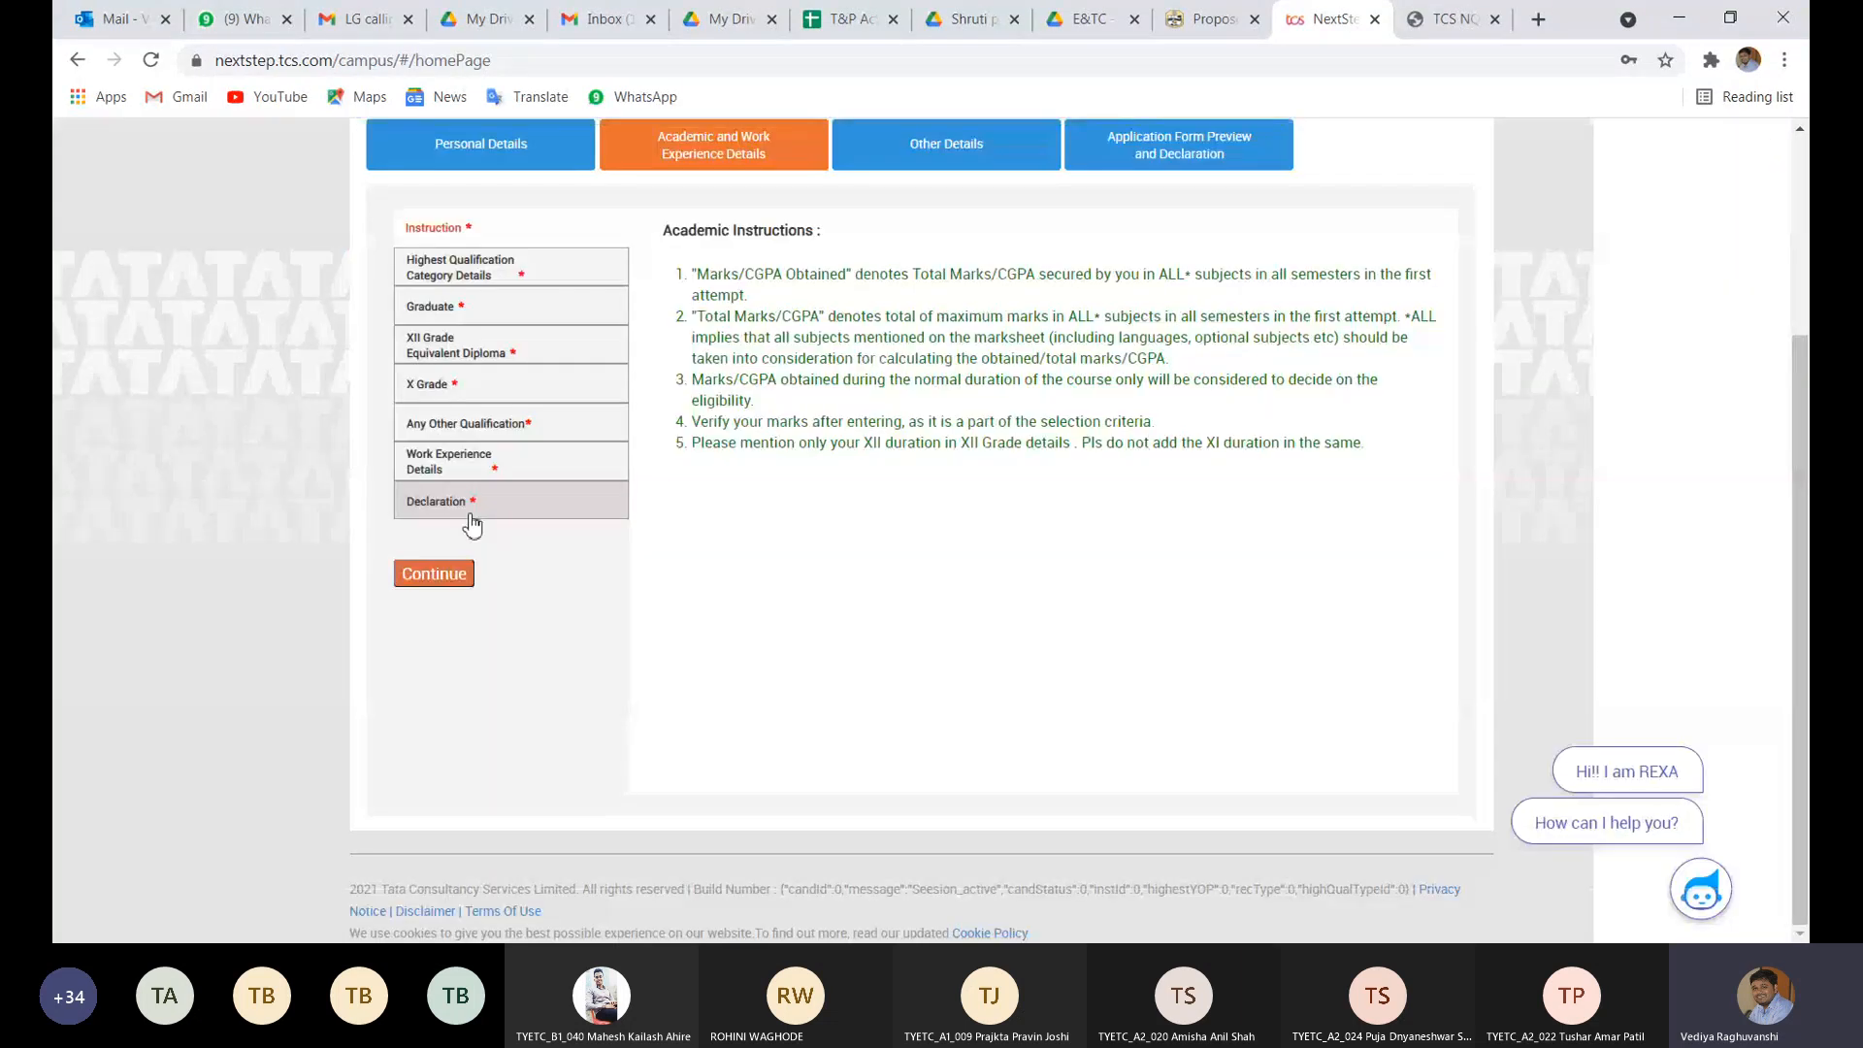
left_click(473, 523)
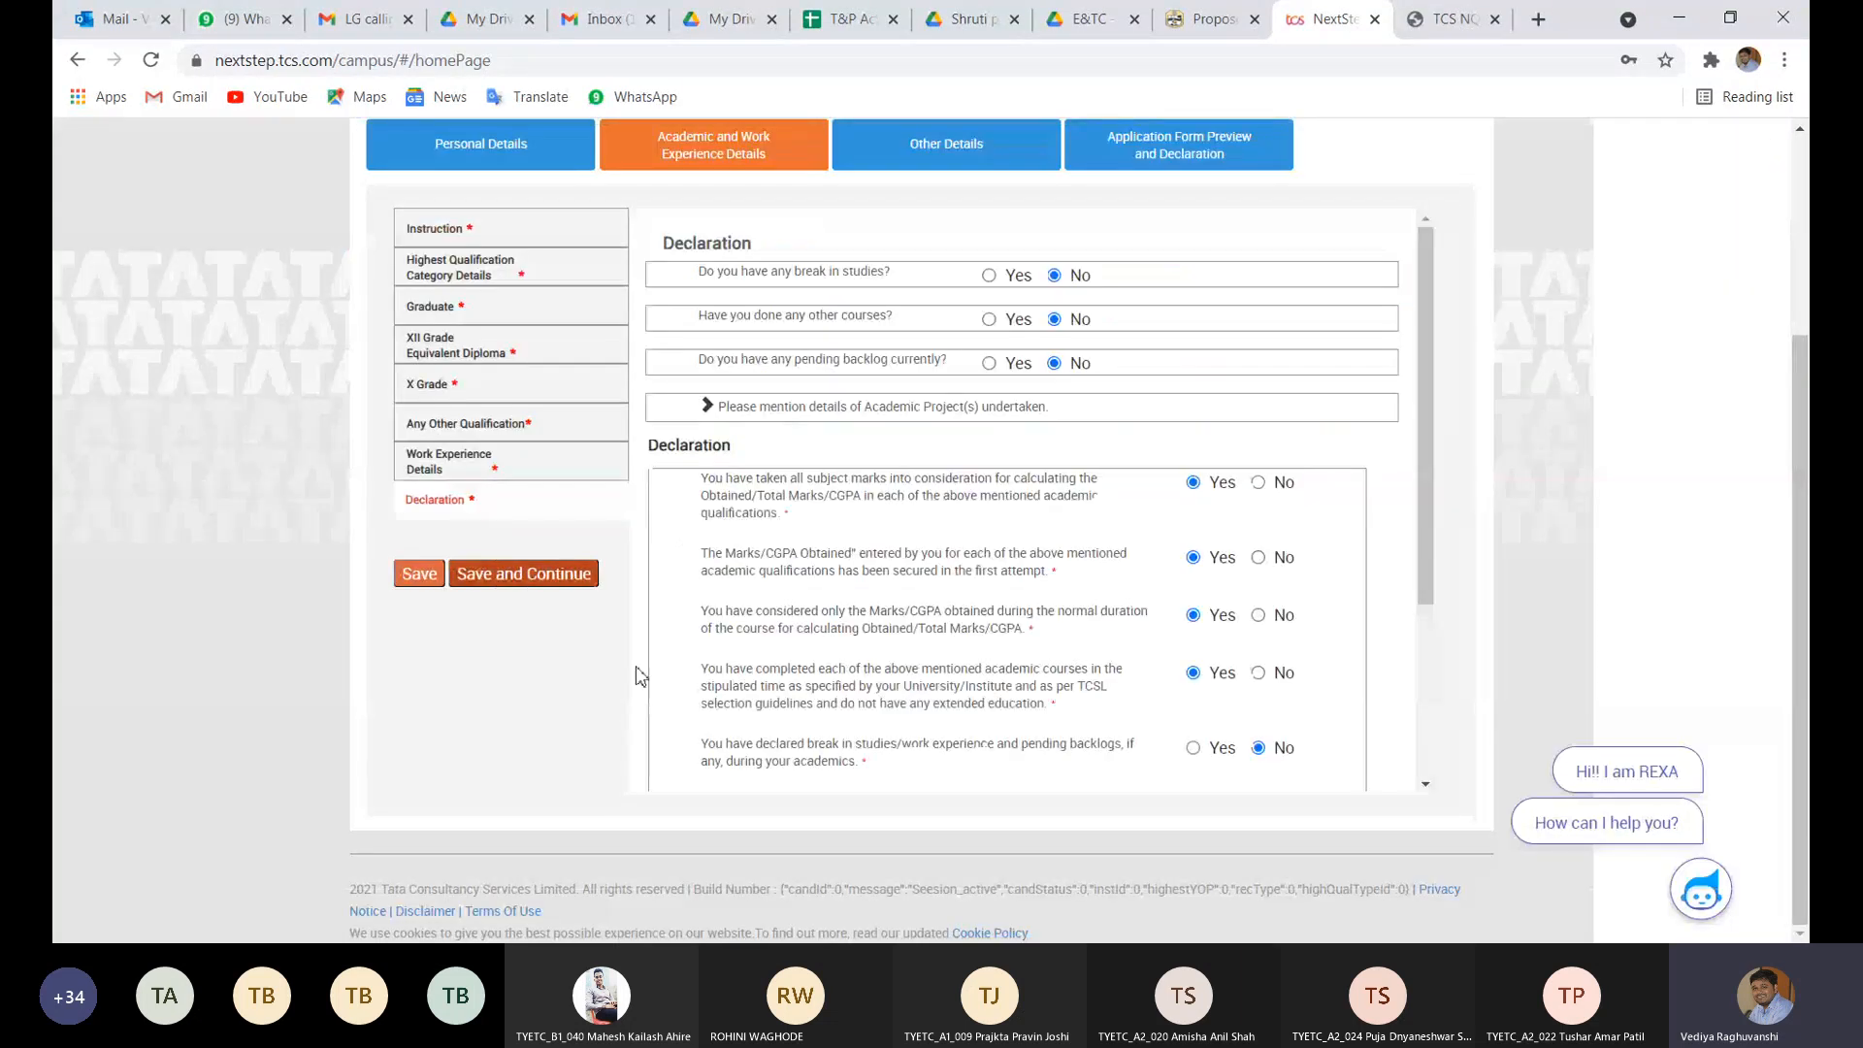
- Answer Yes to the break-in-studies statement and retry saving, which reaches the error page again
scroll(1106, 640, "down", 2)
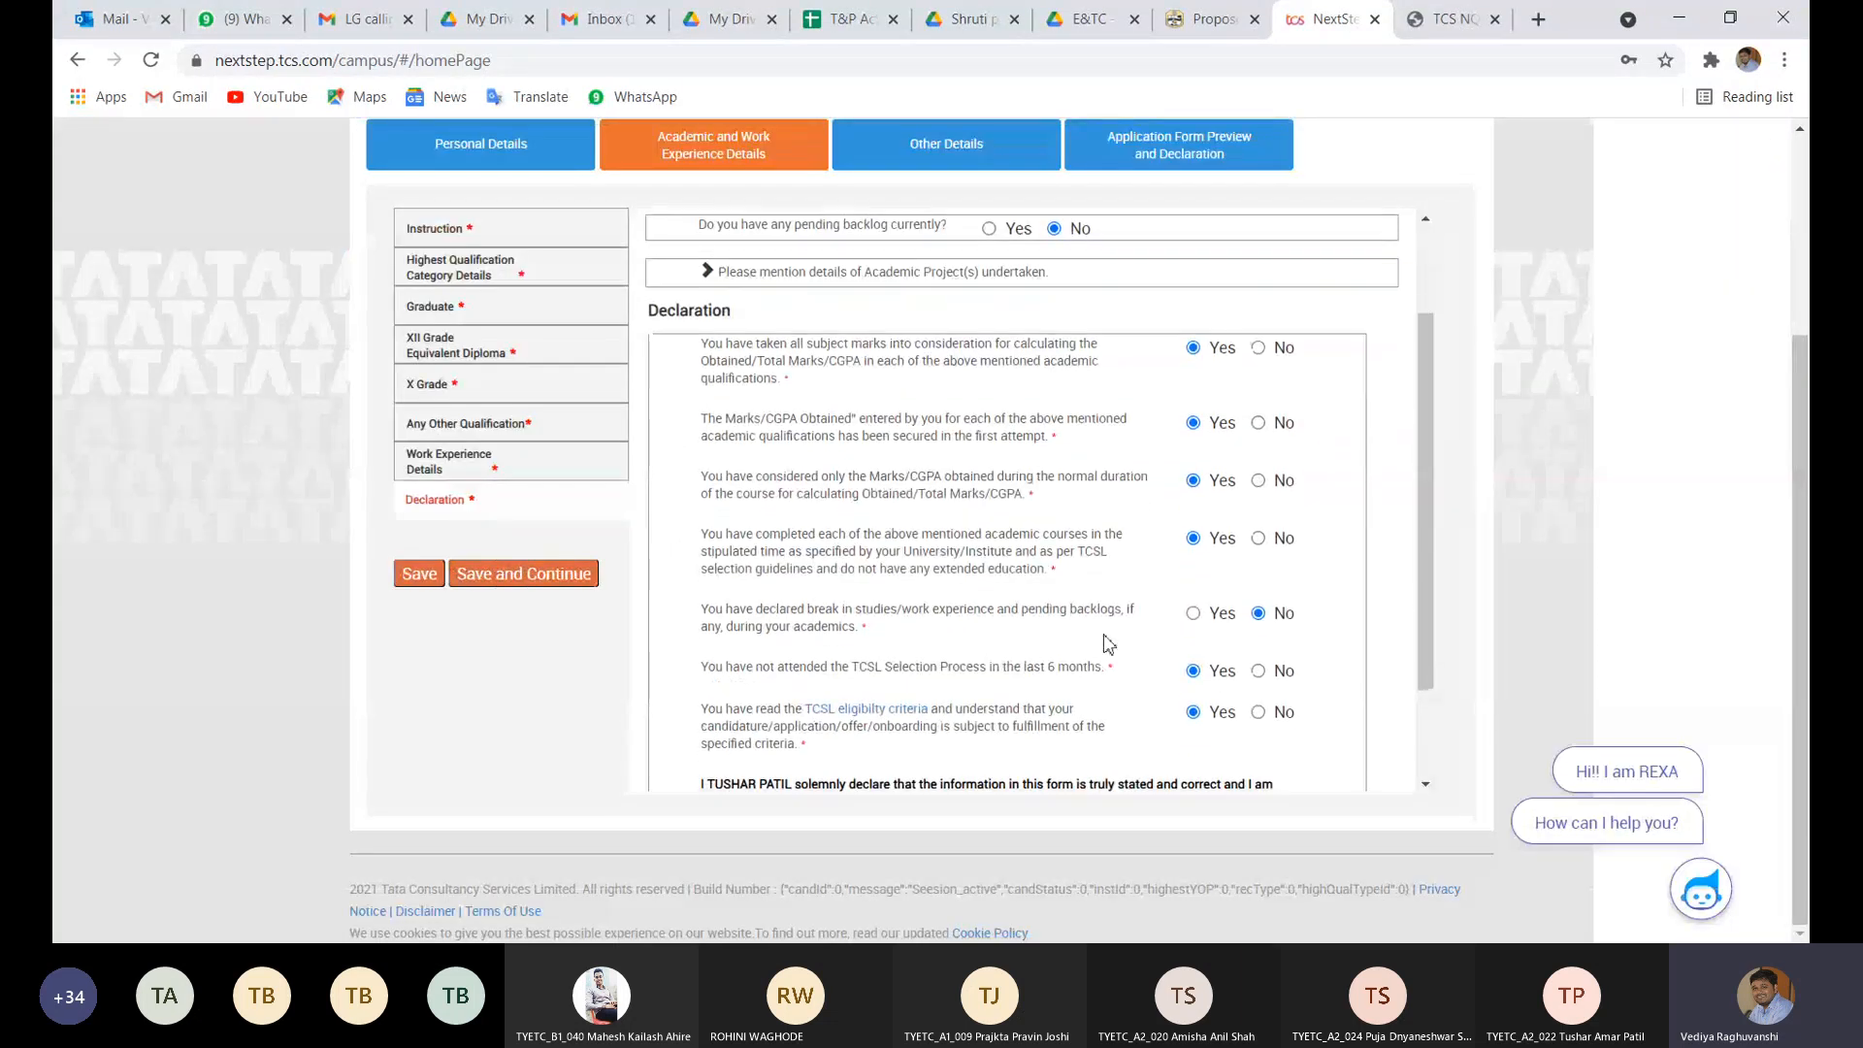
left_click(1195, 614)
scroll(985, 477, "up", 2)
scroll(984, 478, "down", 3)
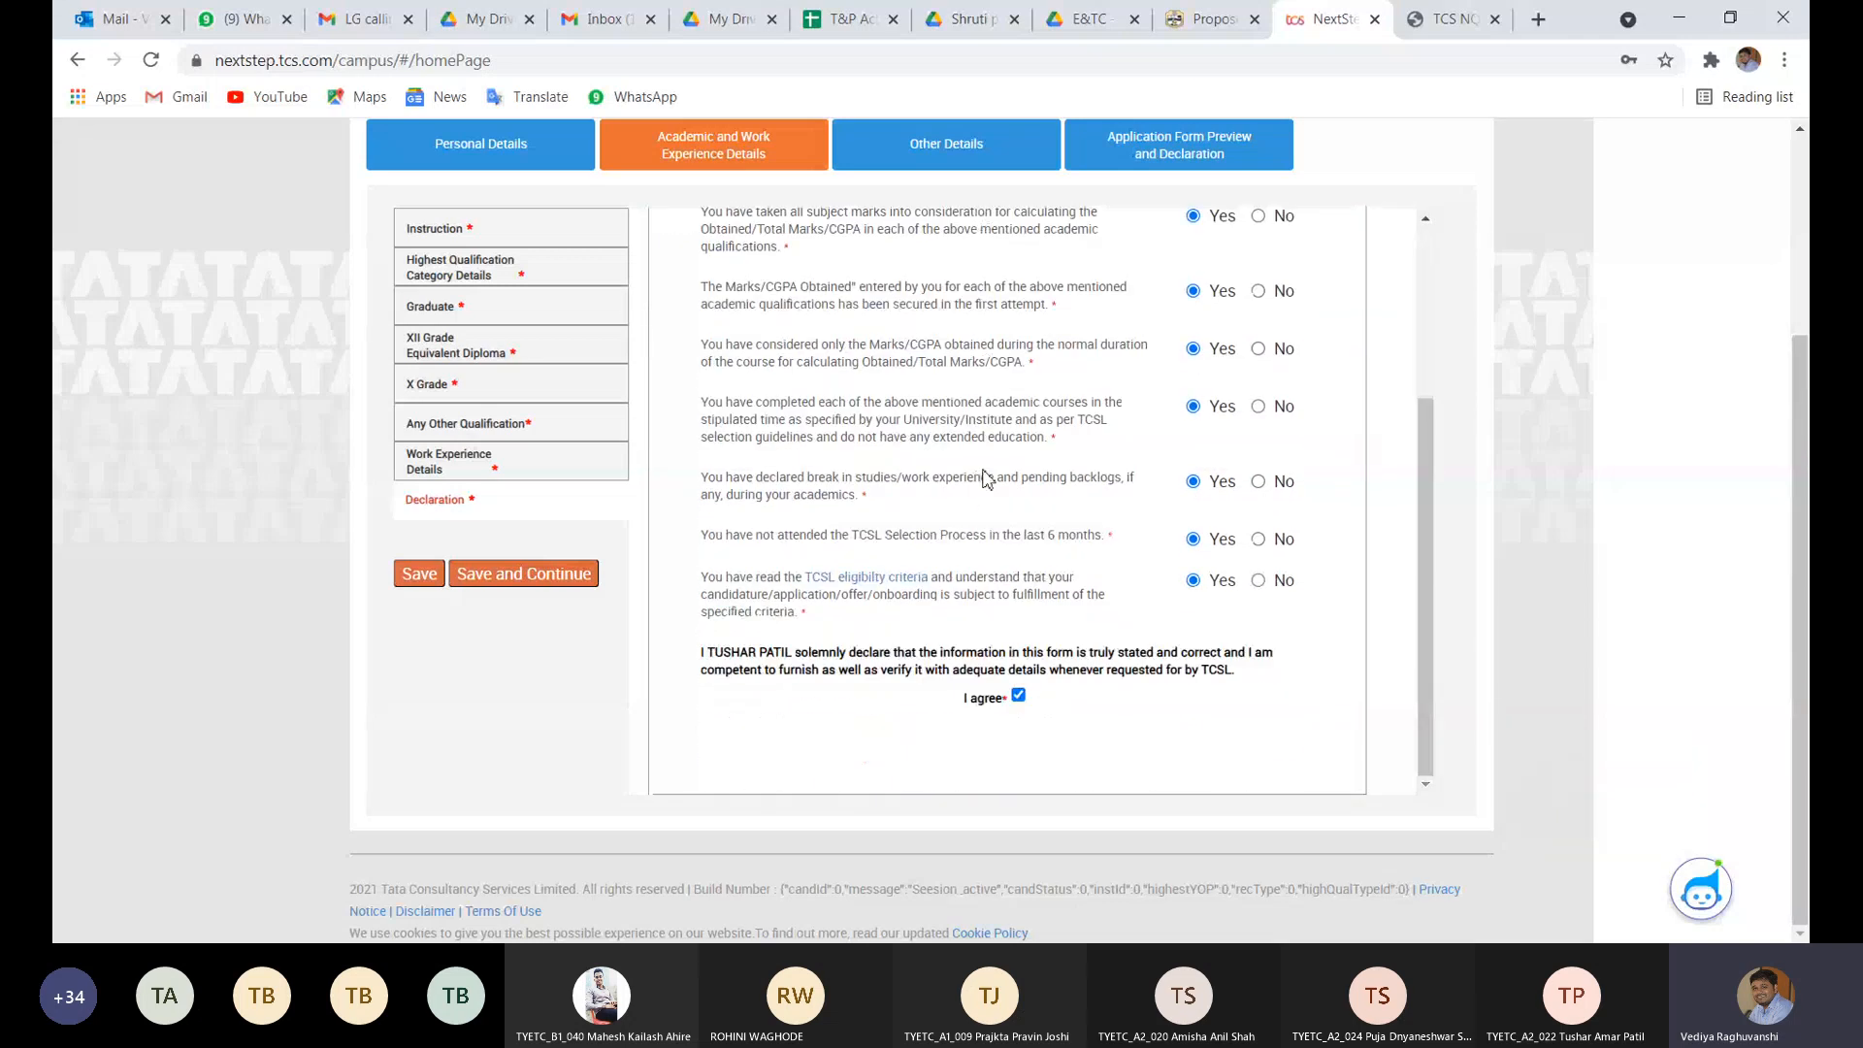
left_click(444, 574)
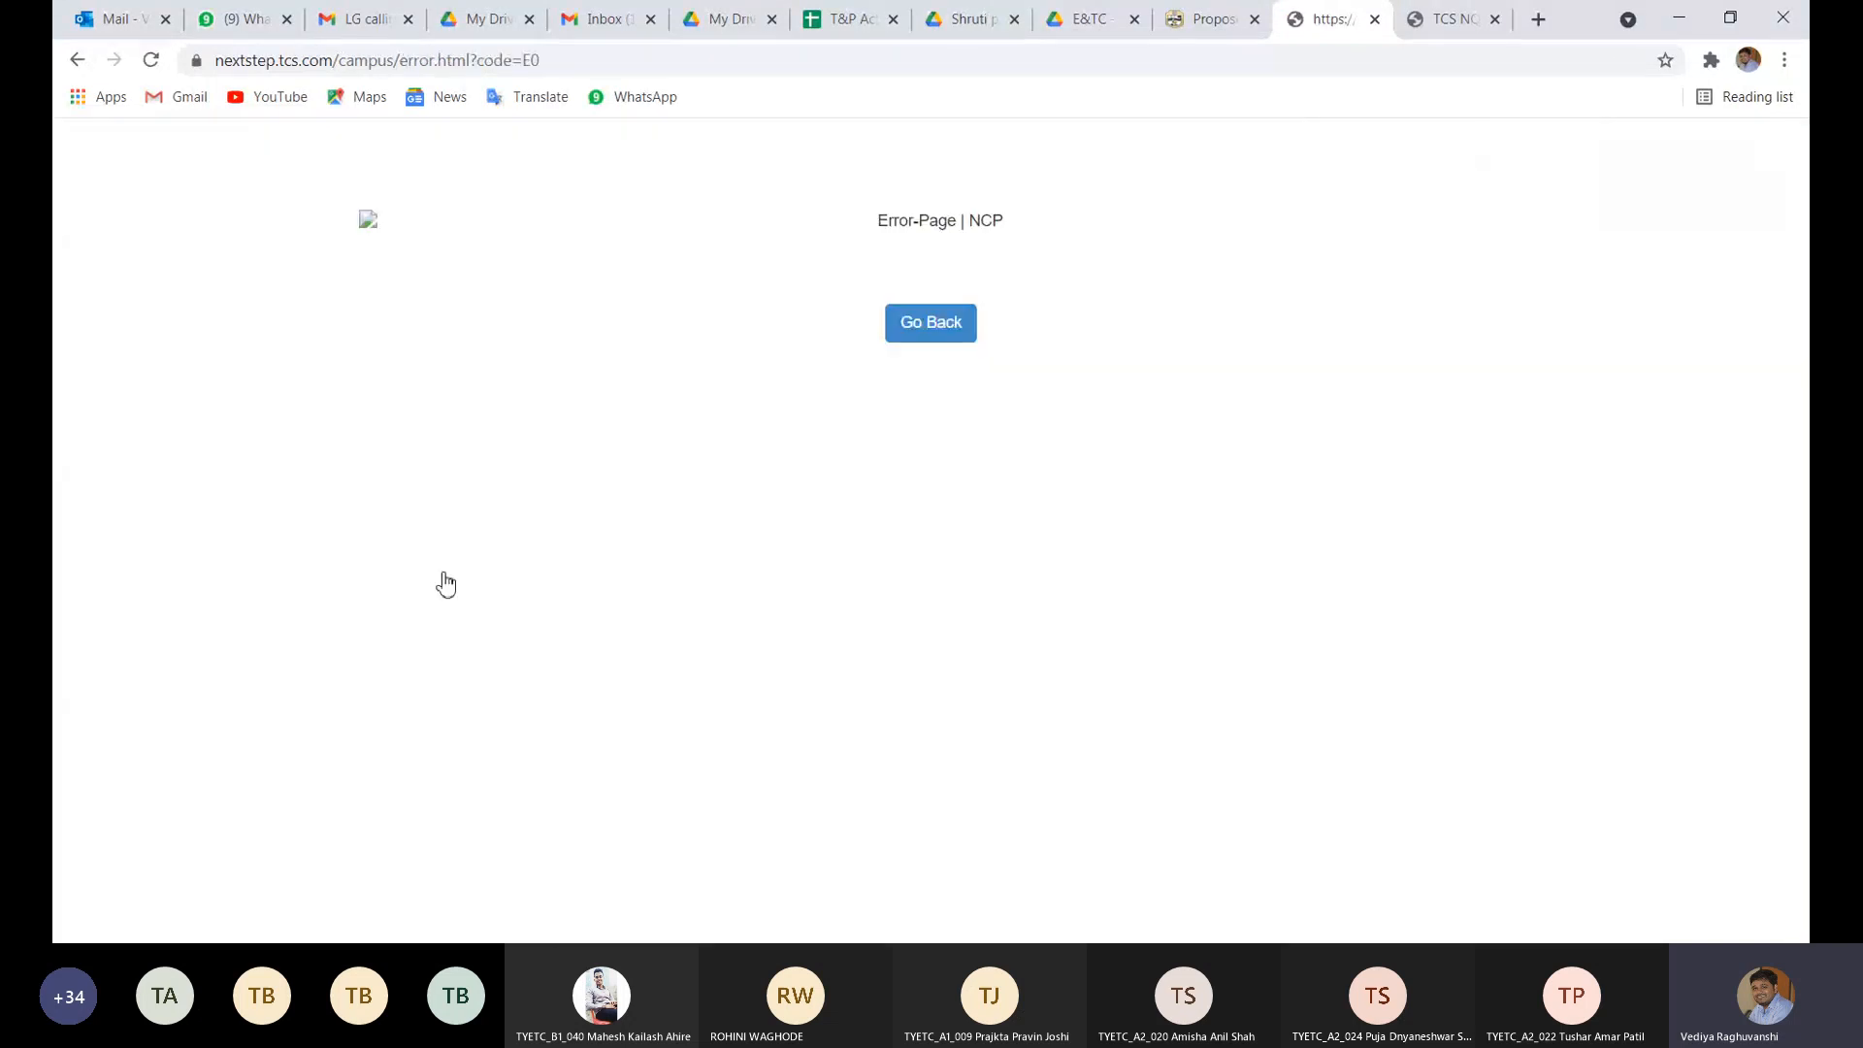
- Reopen the academic Declaration from the error page and set the break-in-studies statement to Yes
left_click(929, 341)
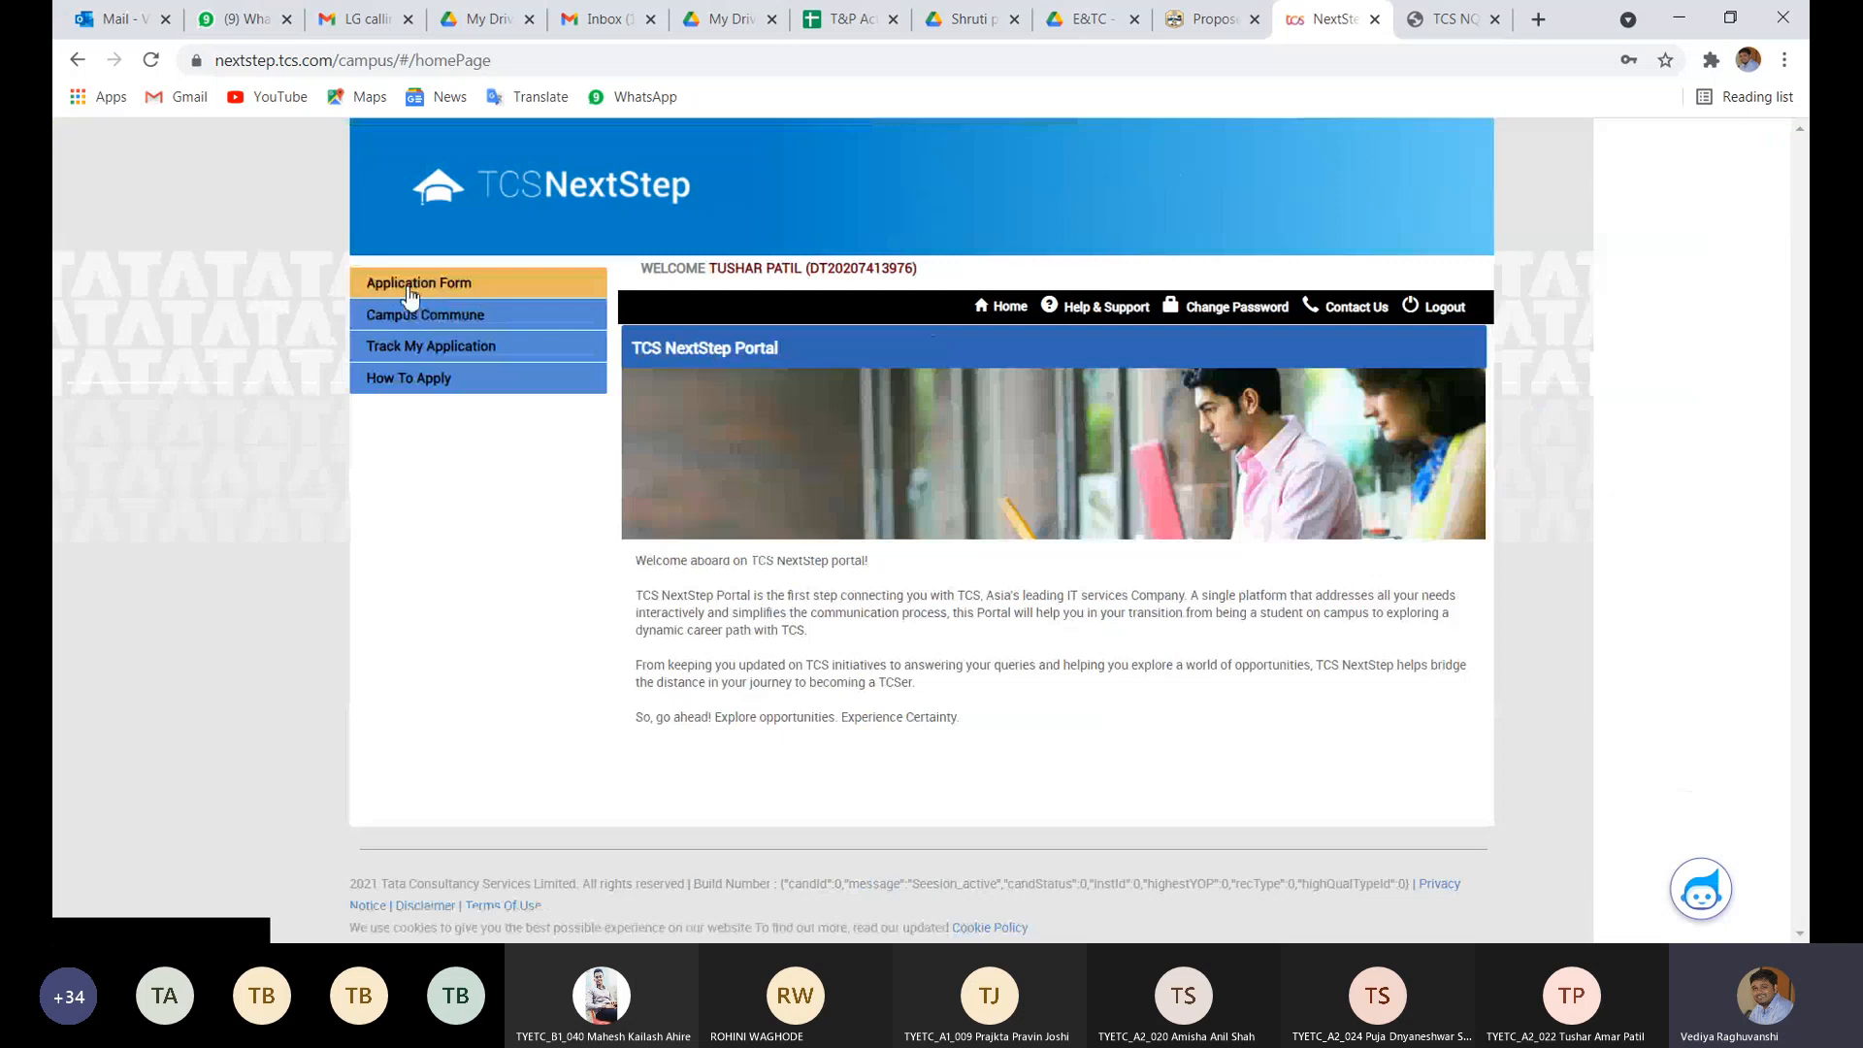
left_click(406, 283)
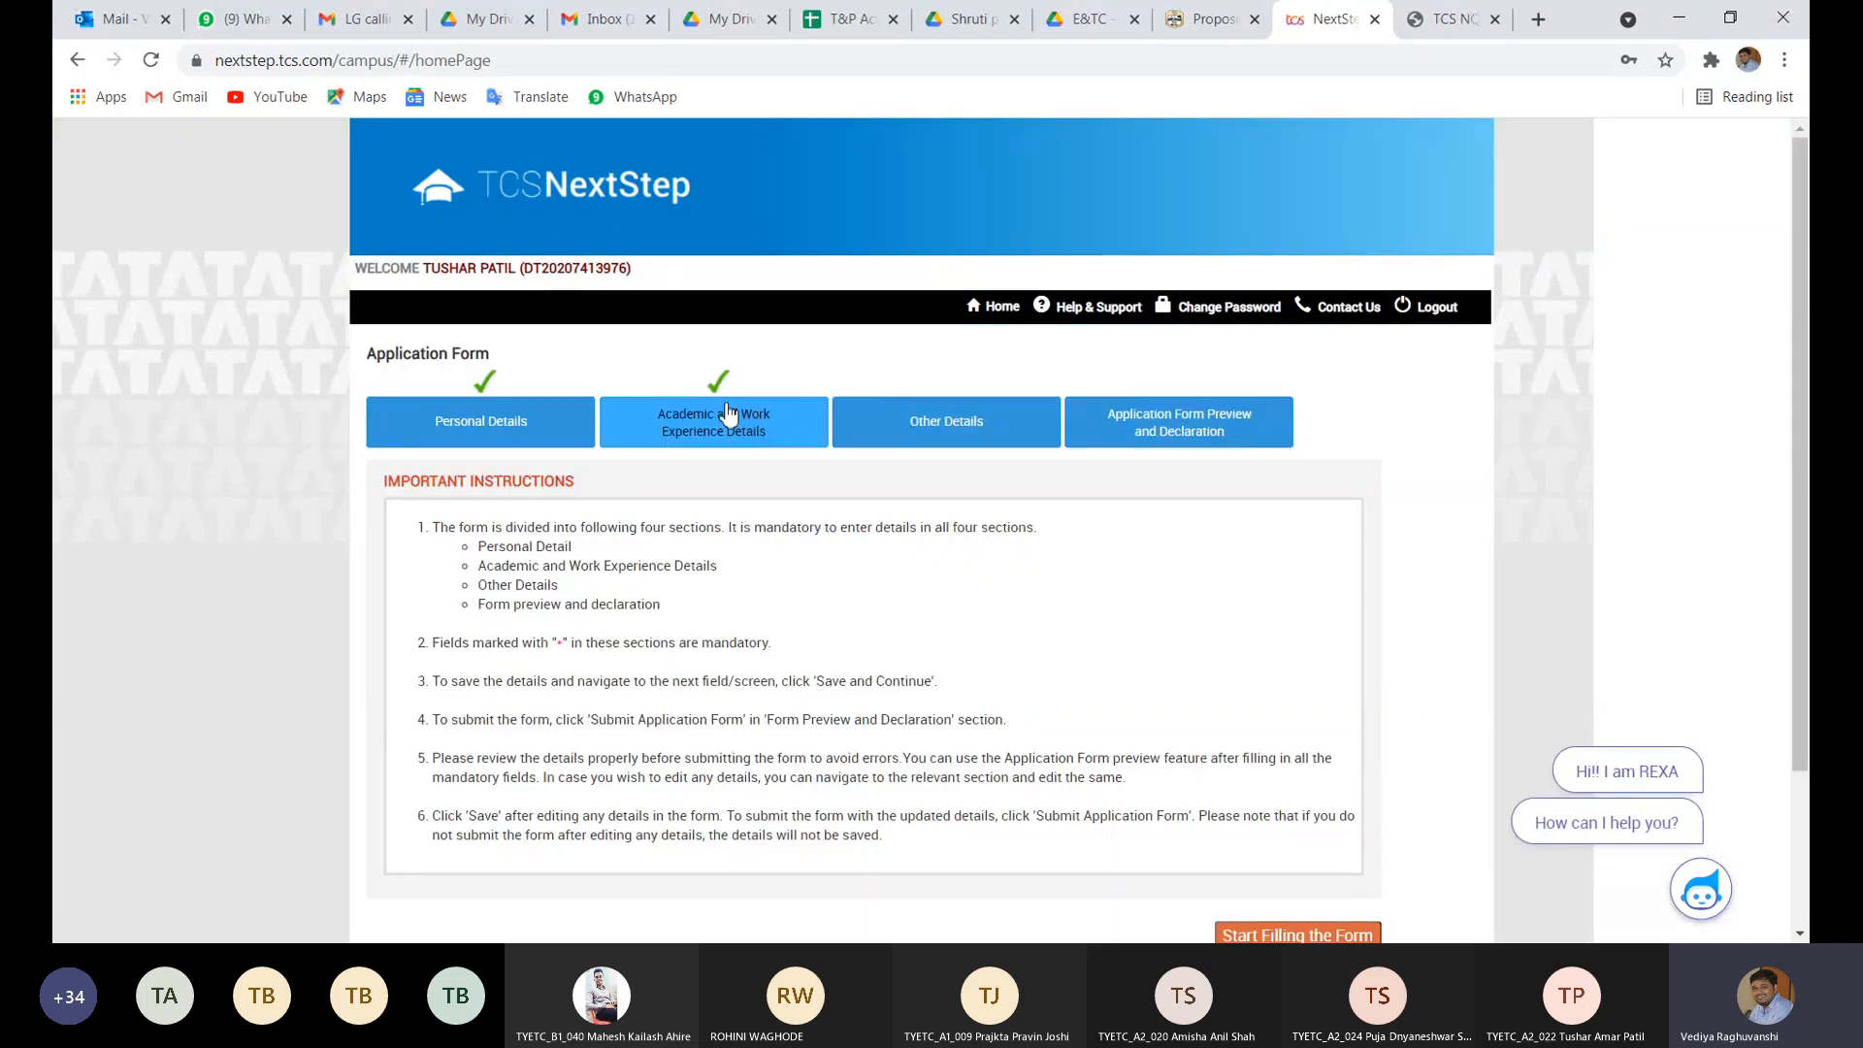
left_click(726, 410)
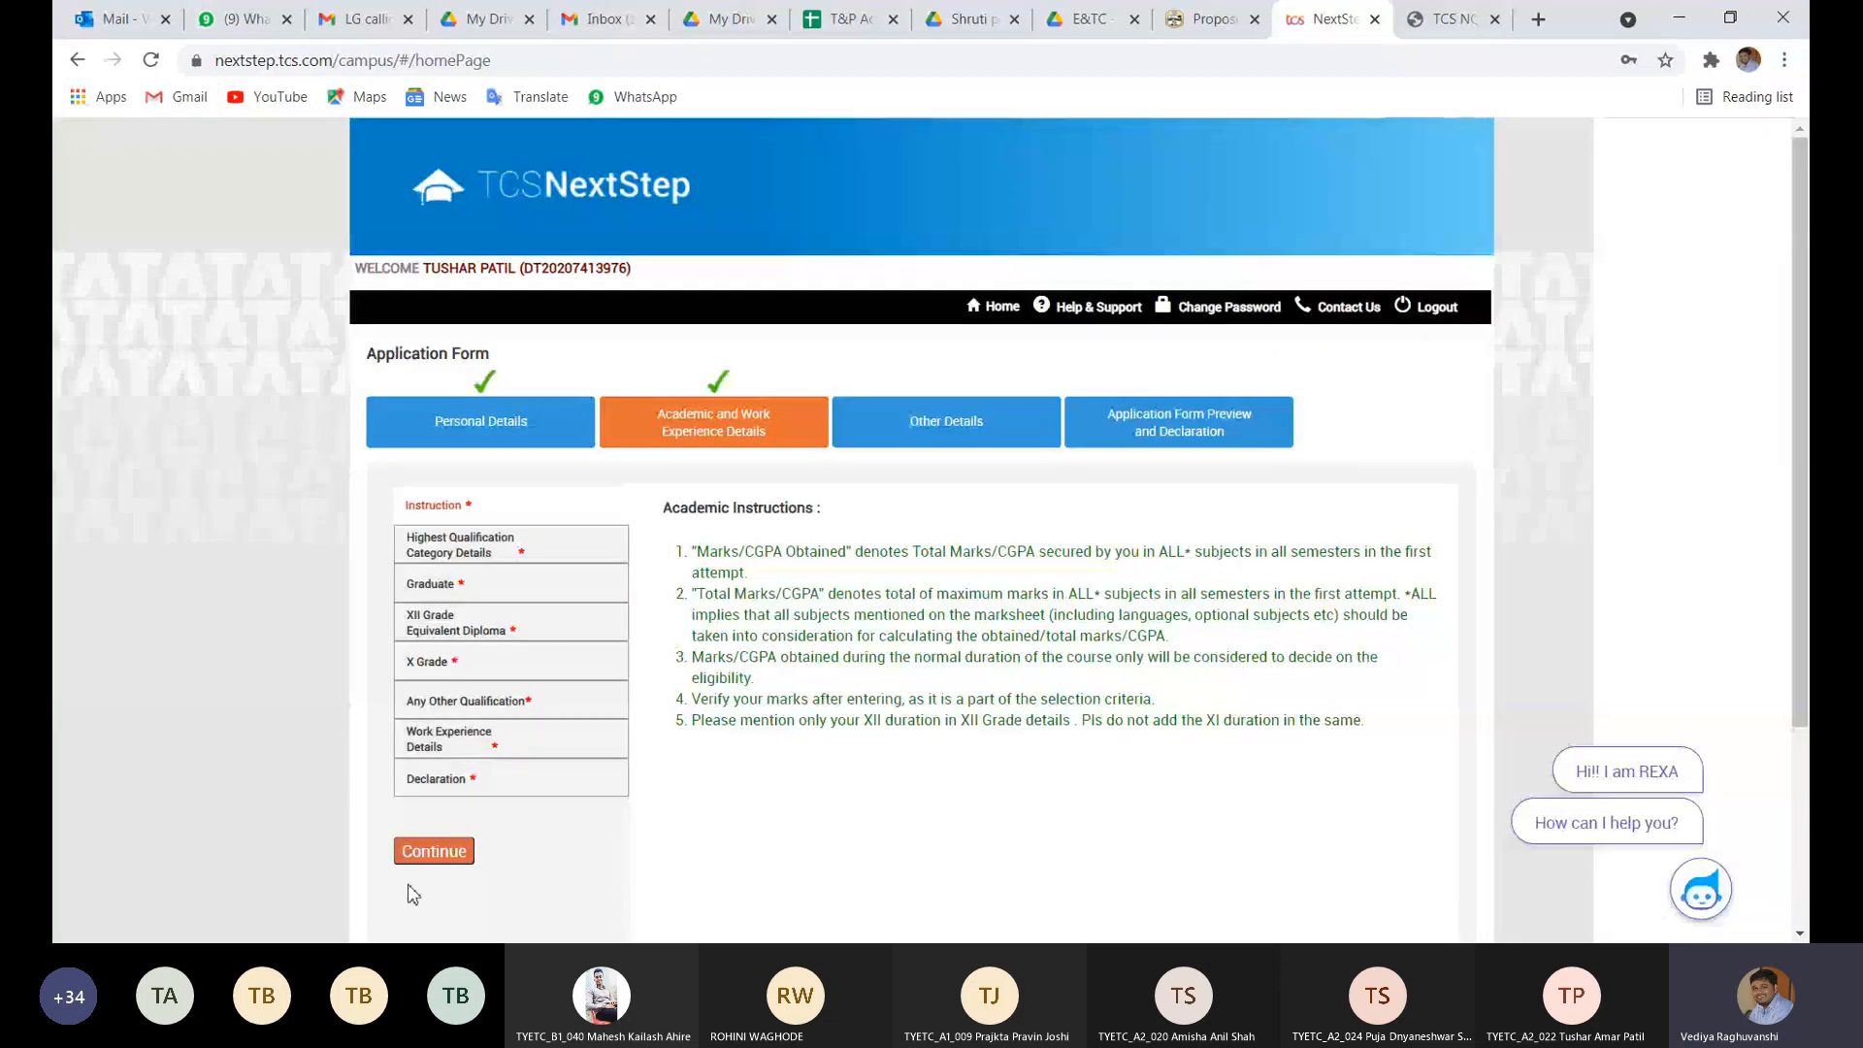
left_click(438, 782)
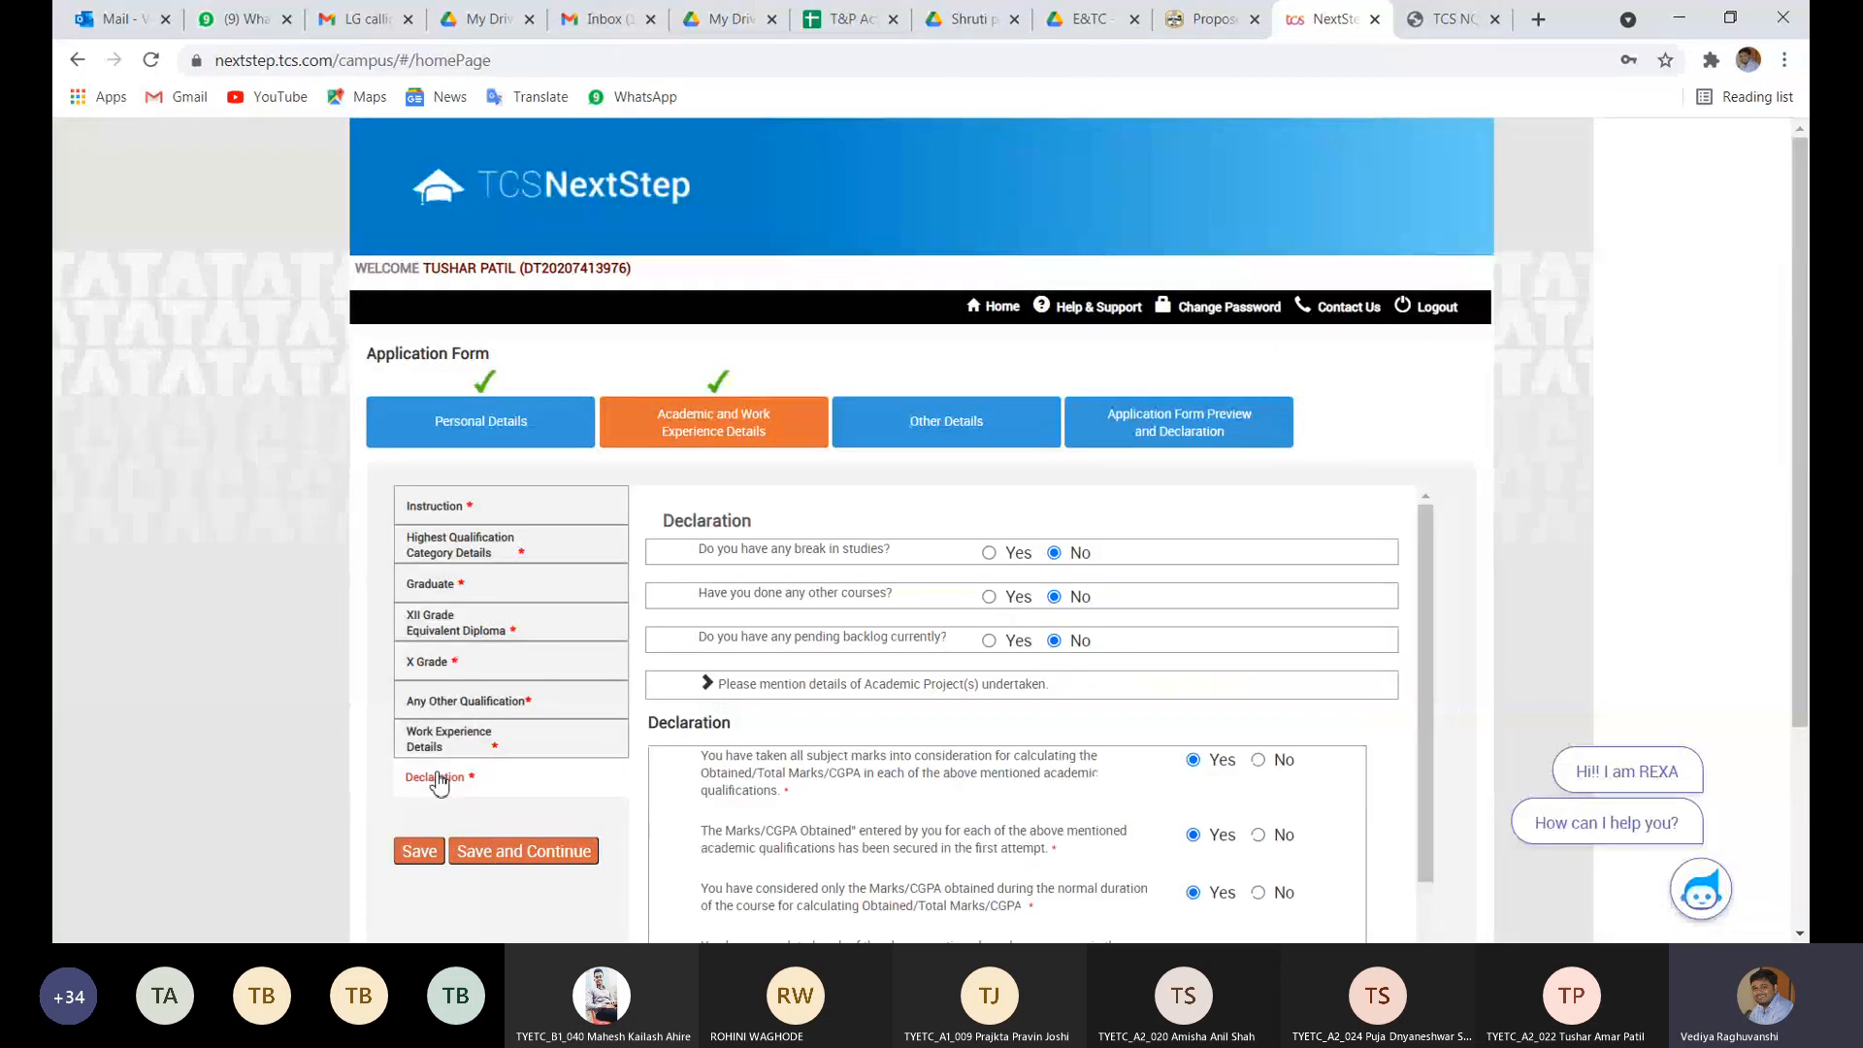
scroll(818, 784, "down", 2)
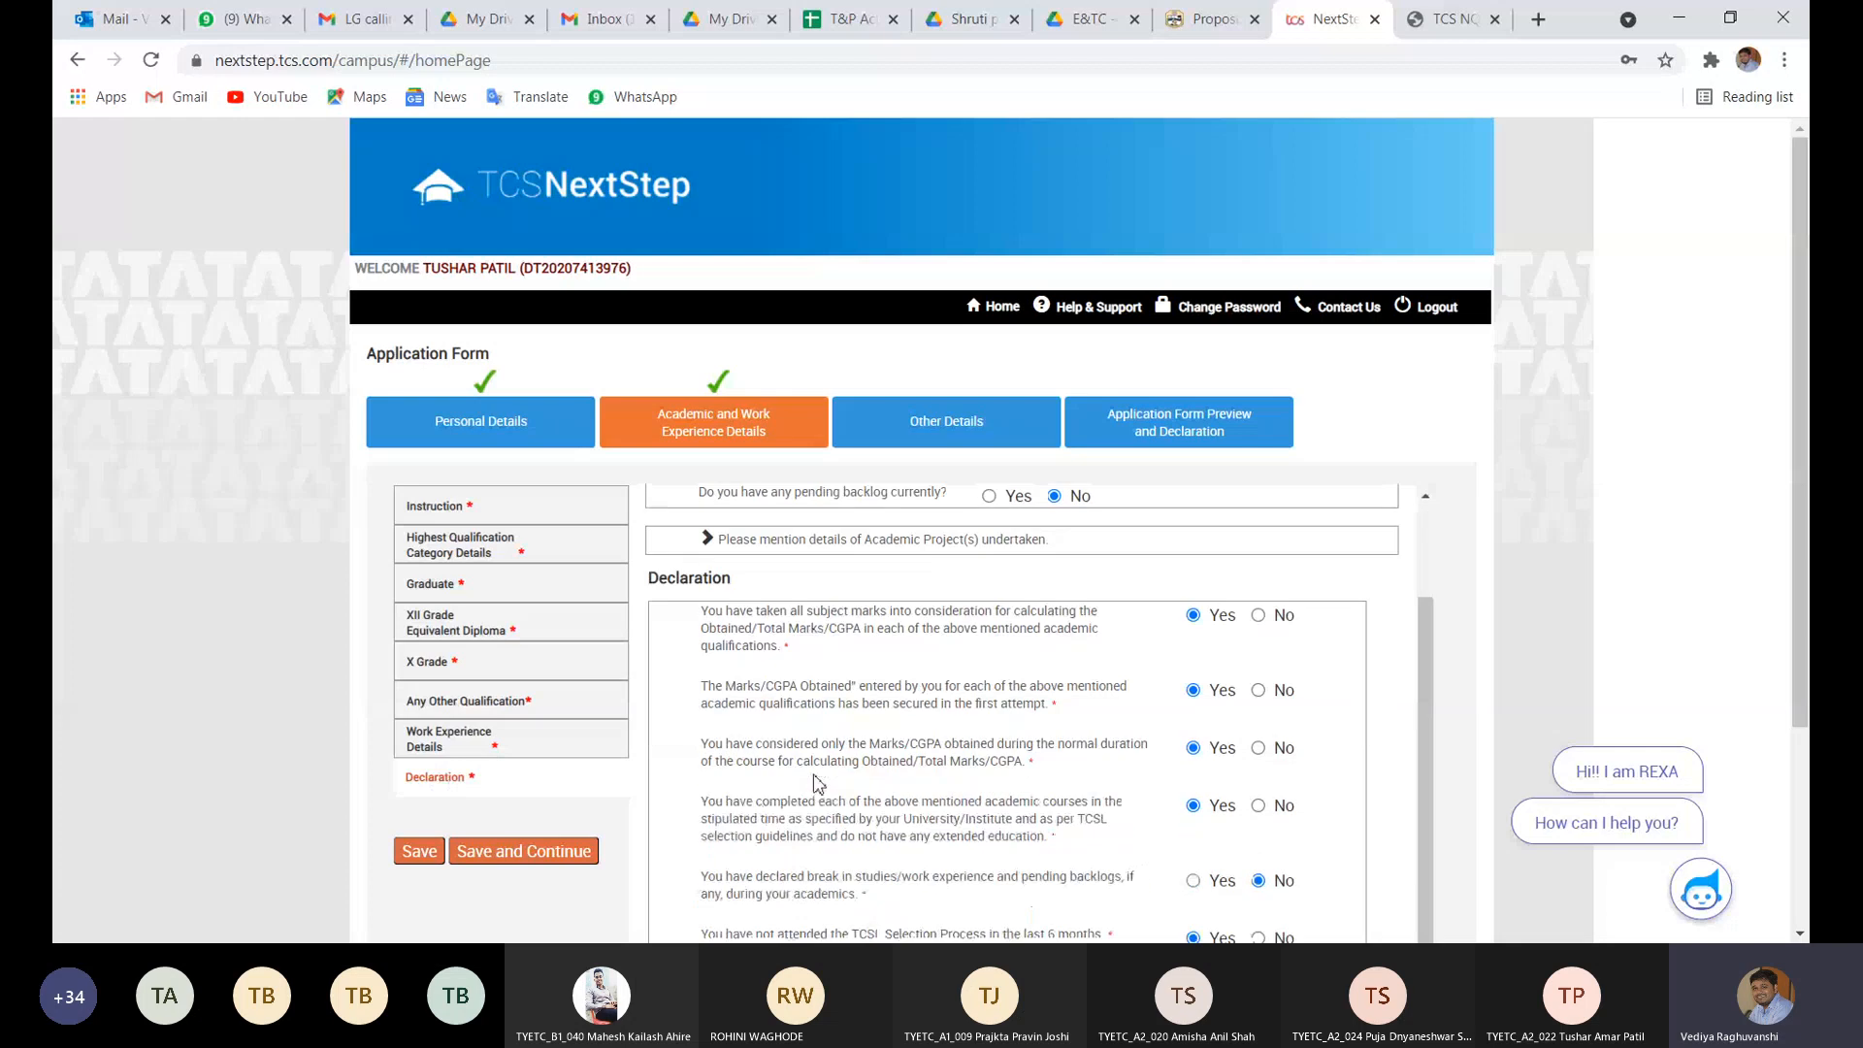
scroll(817, 784, "down", 2)
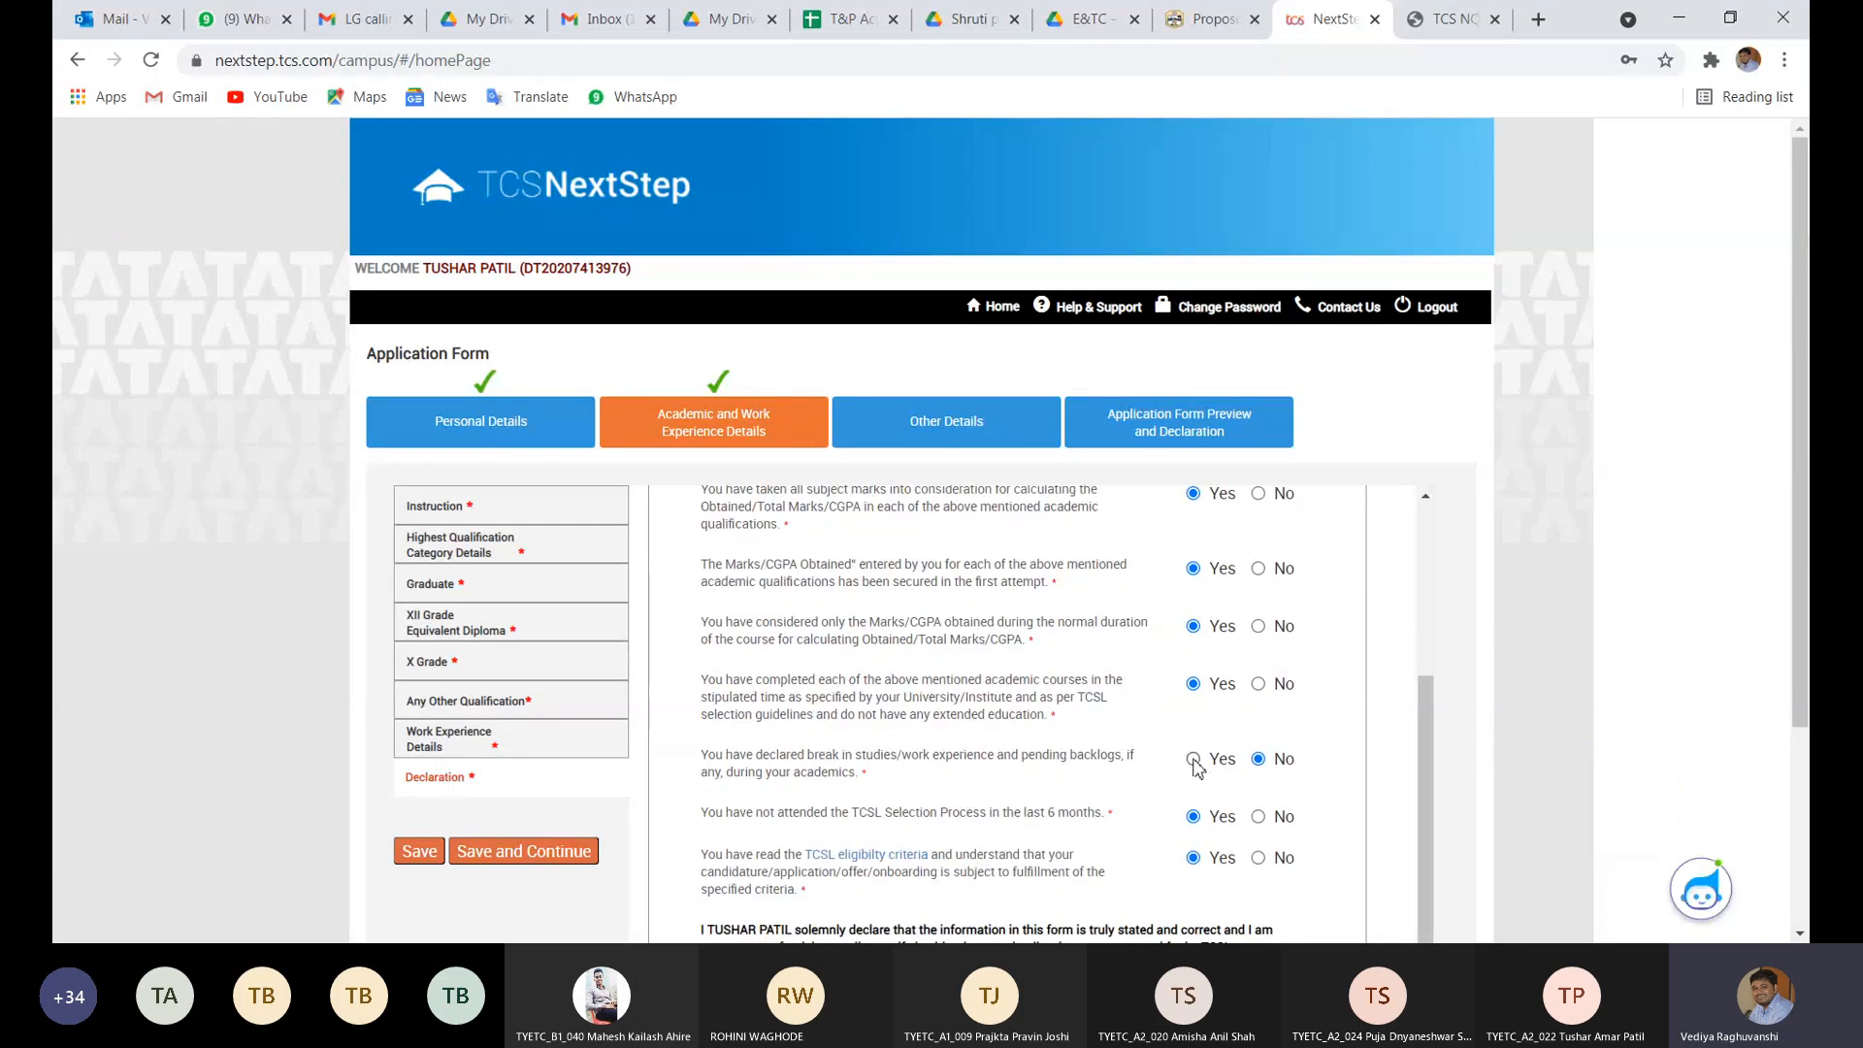
left_click(1193, 759)
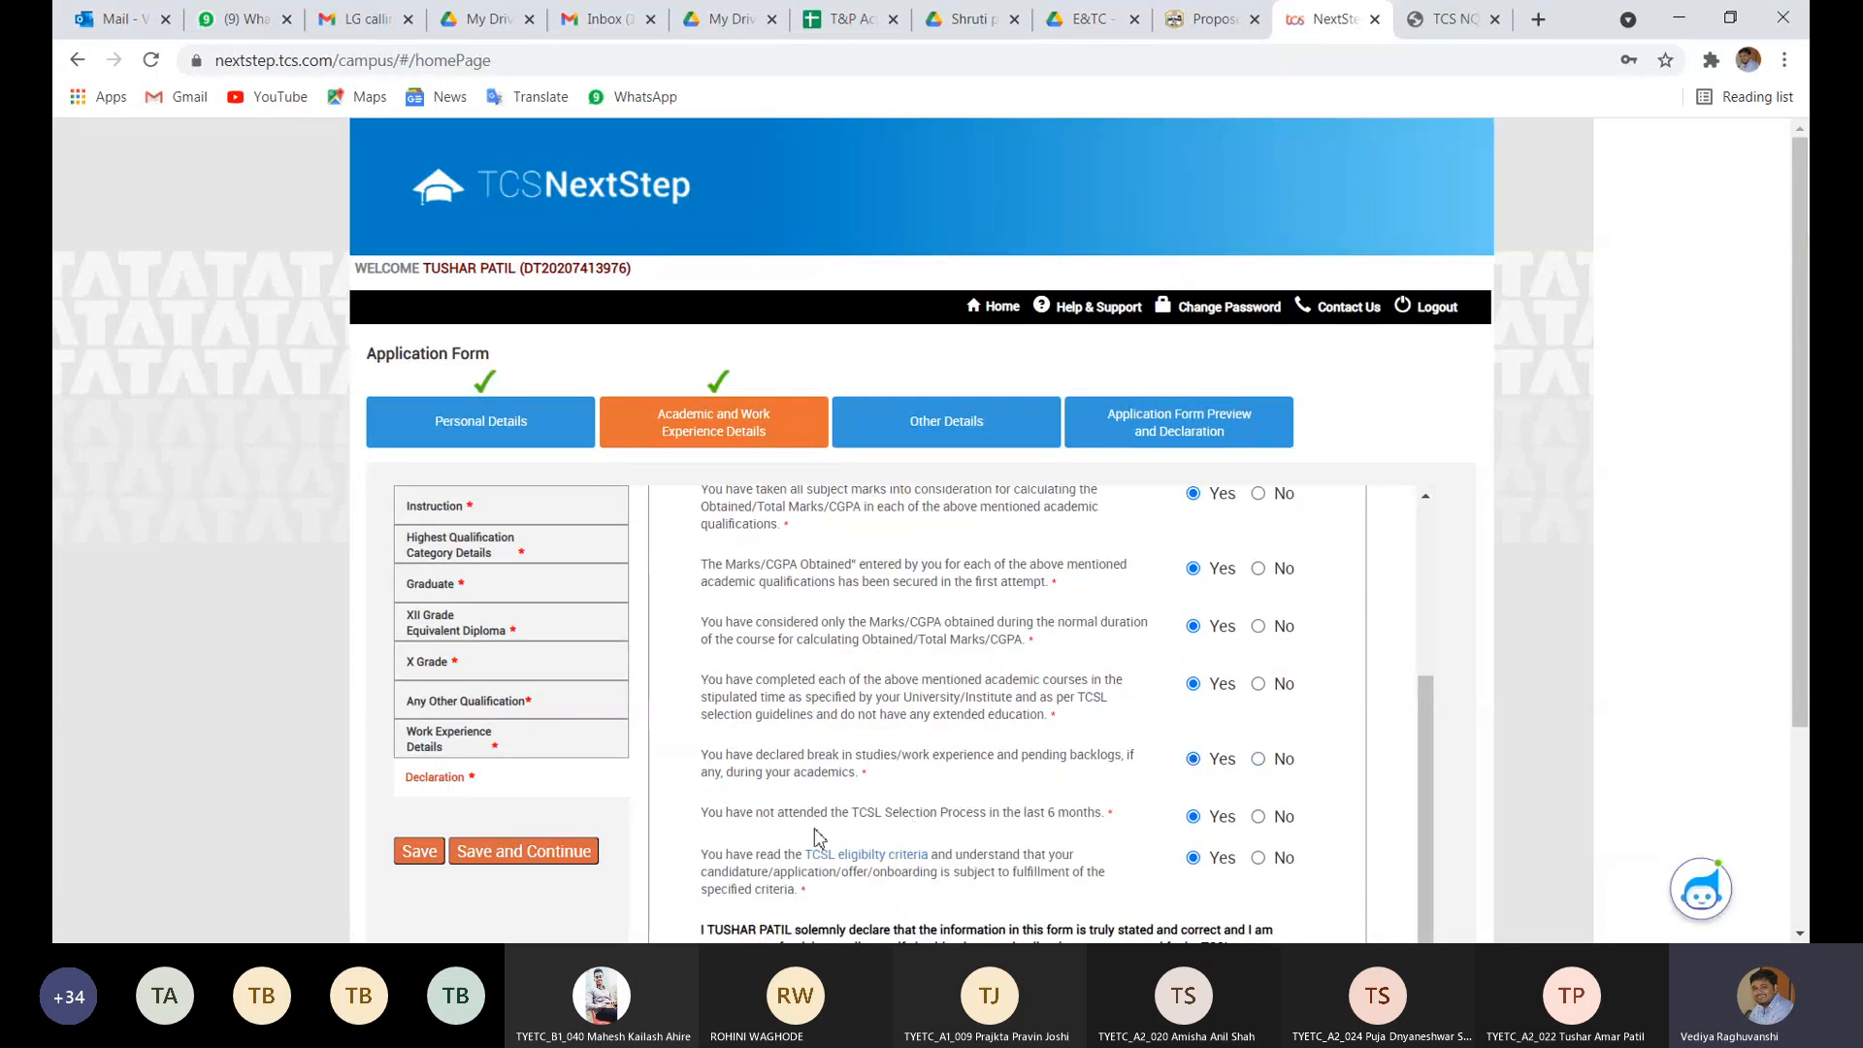
- Save the declaration and review Other Details' nationality and languages (English, Hindi, Marathi)
left_click(472, 858)
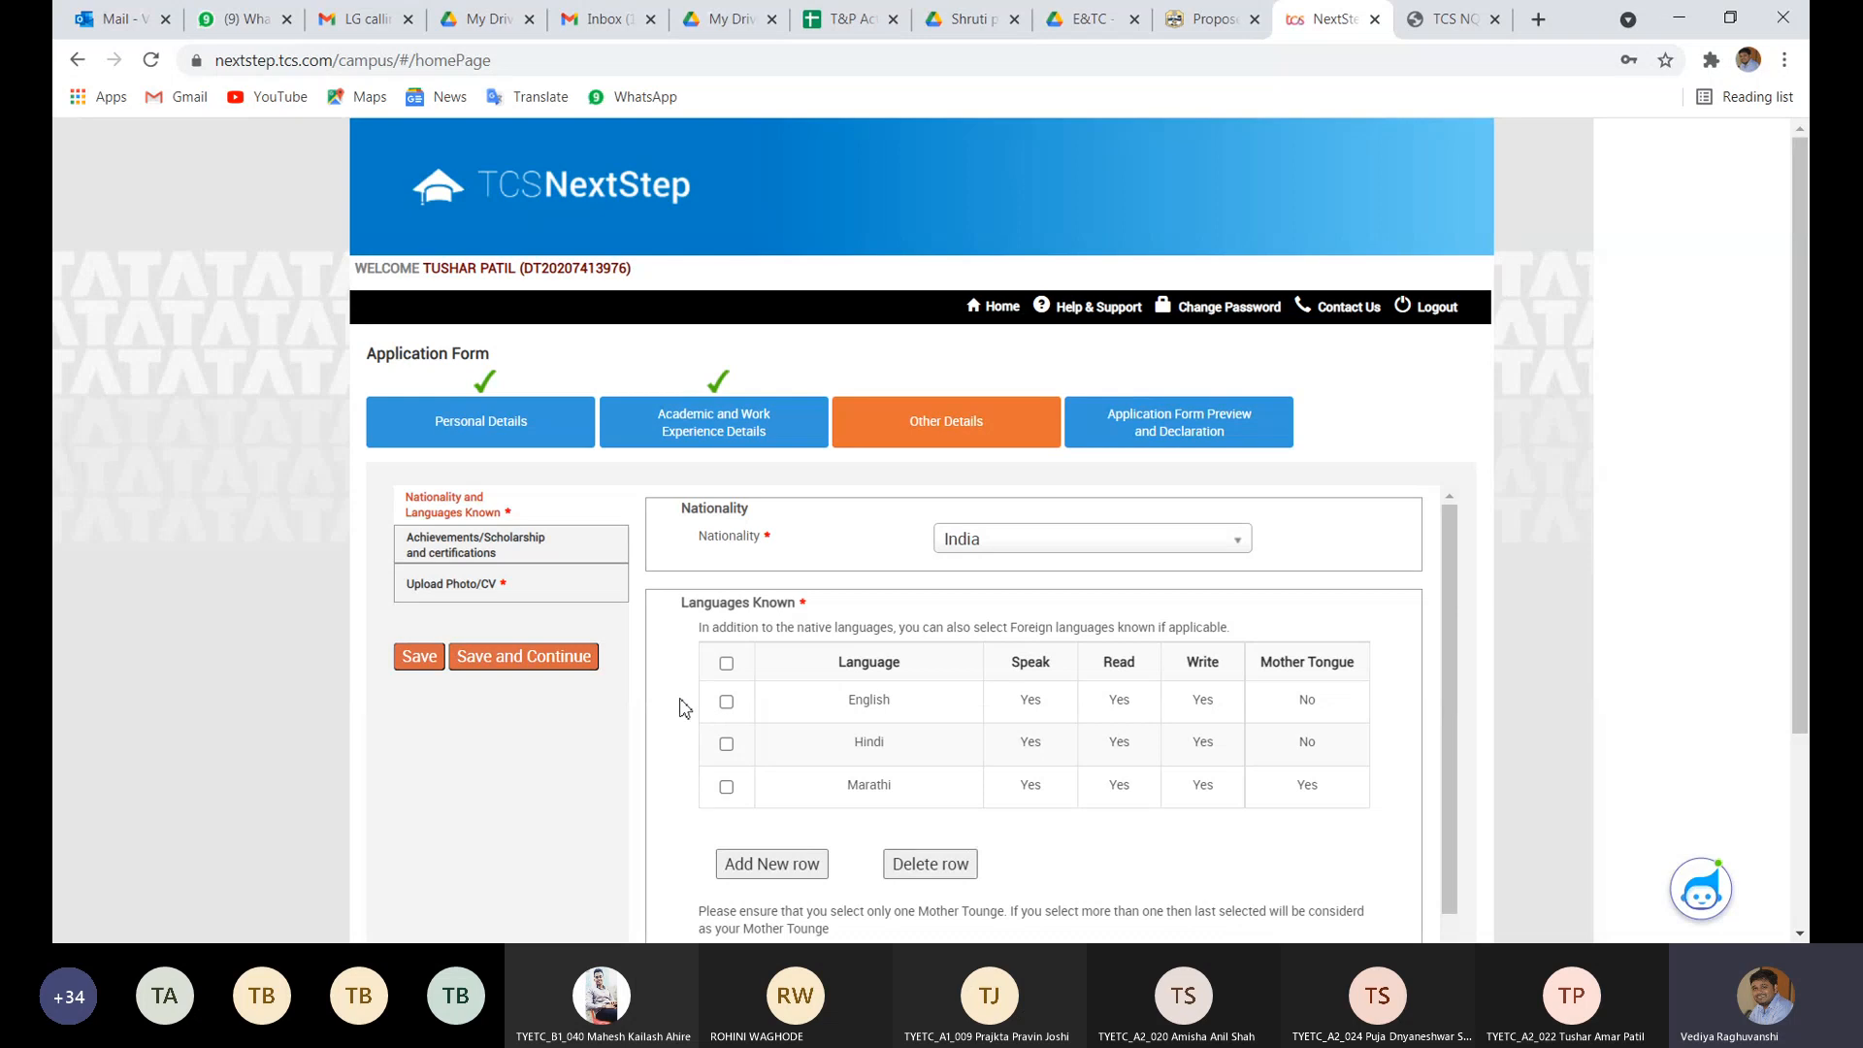
scroll(688, 704, "down", 1)
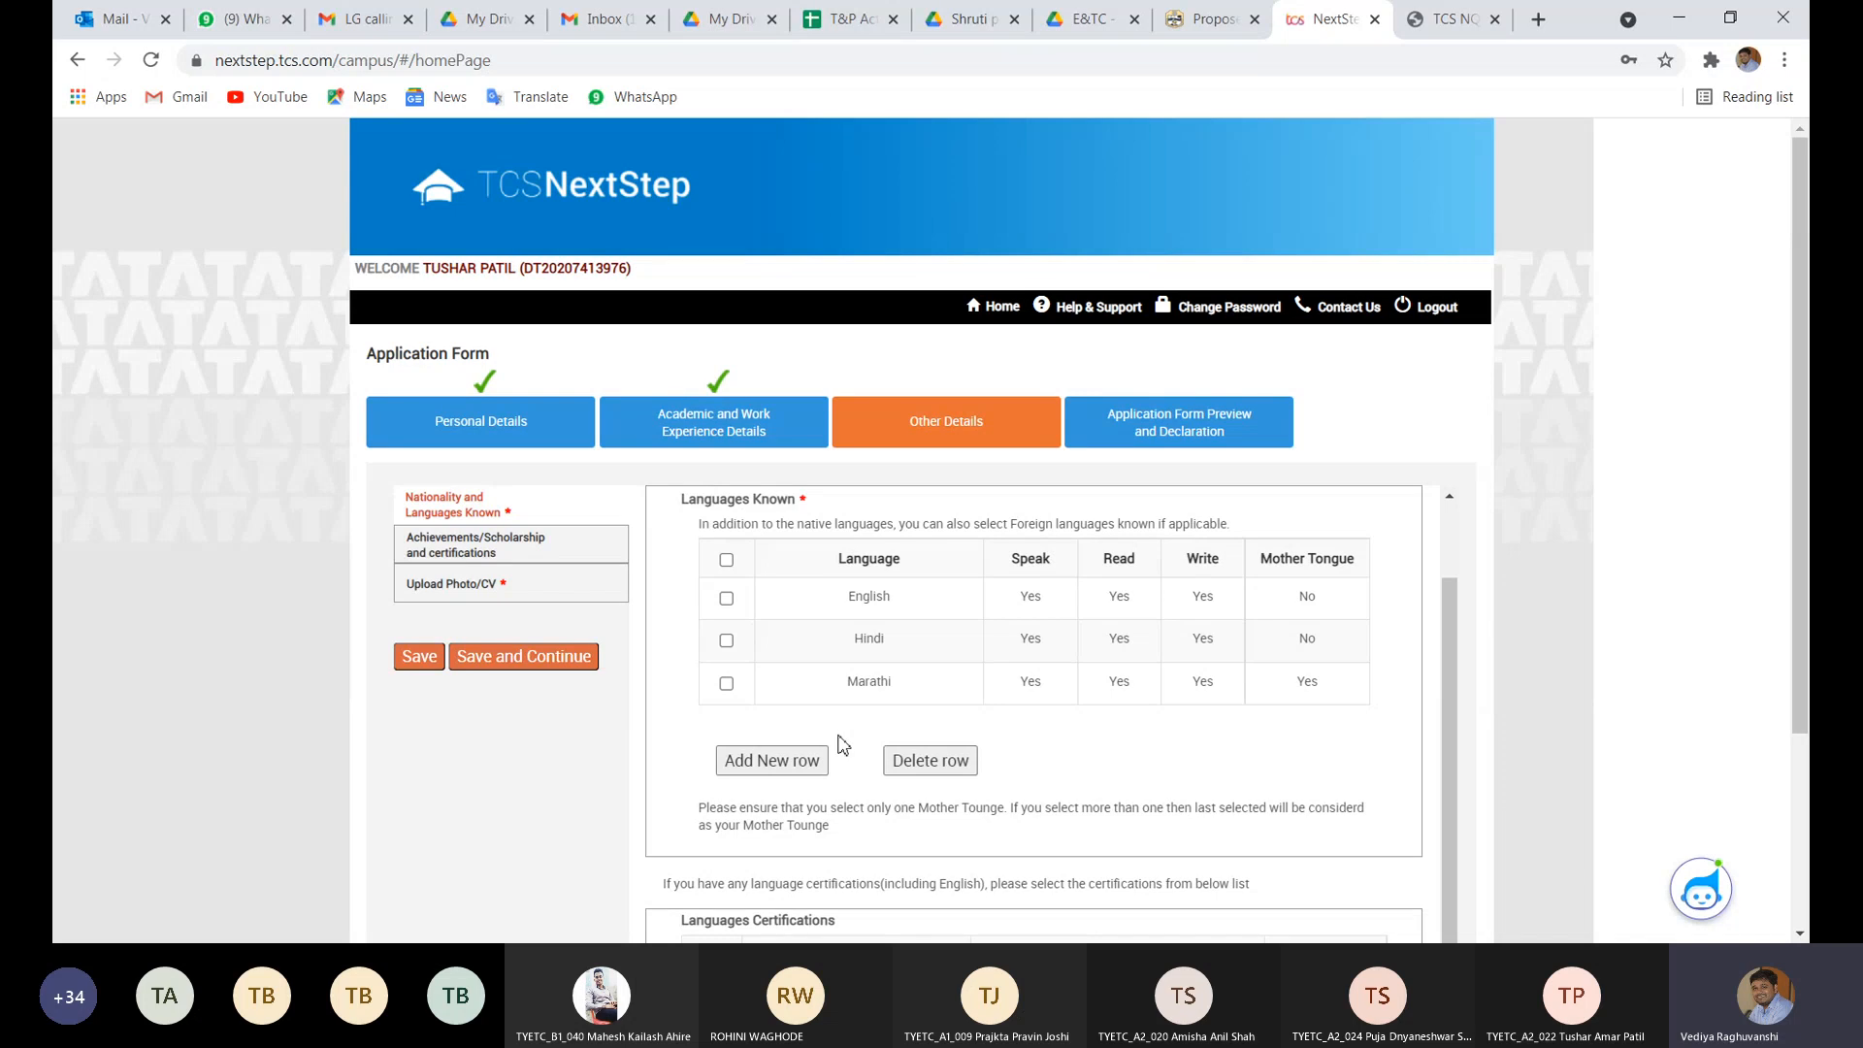
scroll(820, 749, "down", 3)
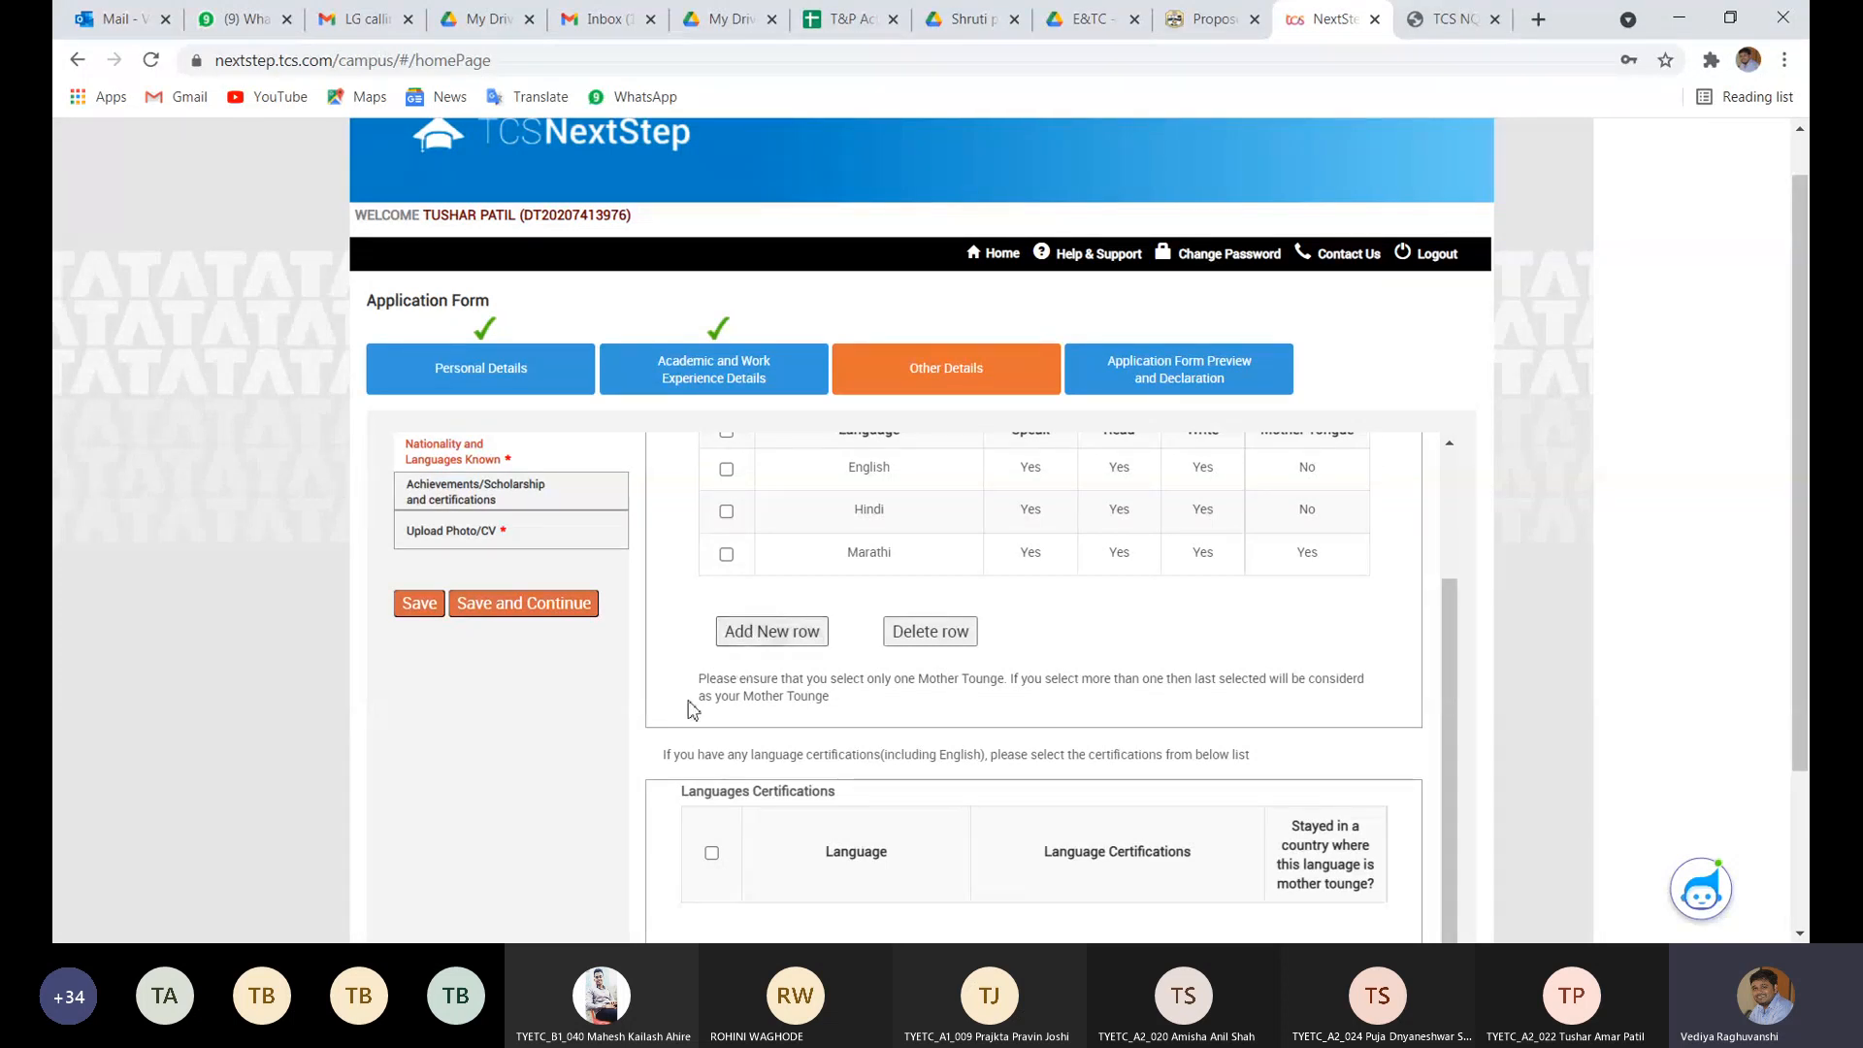
scroll(691, 711, "down", 2)
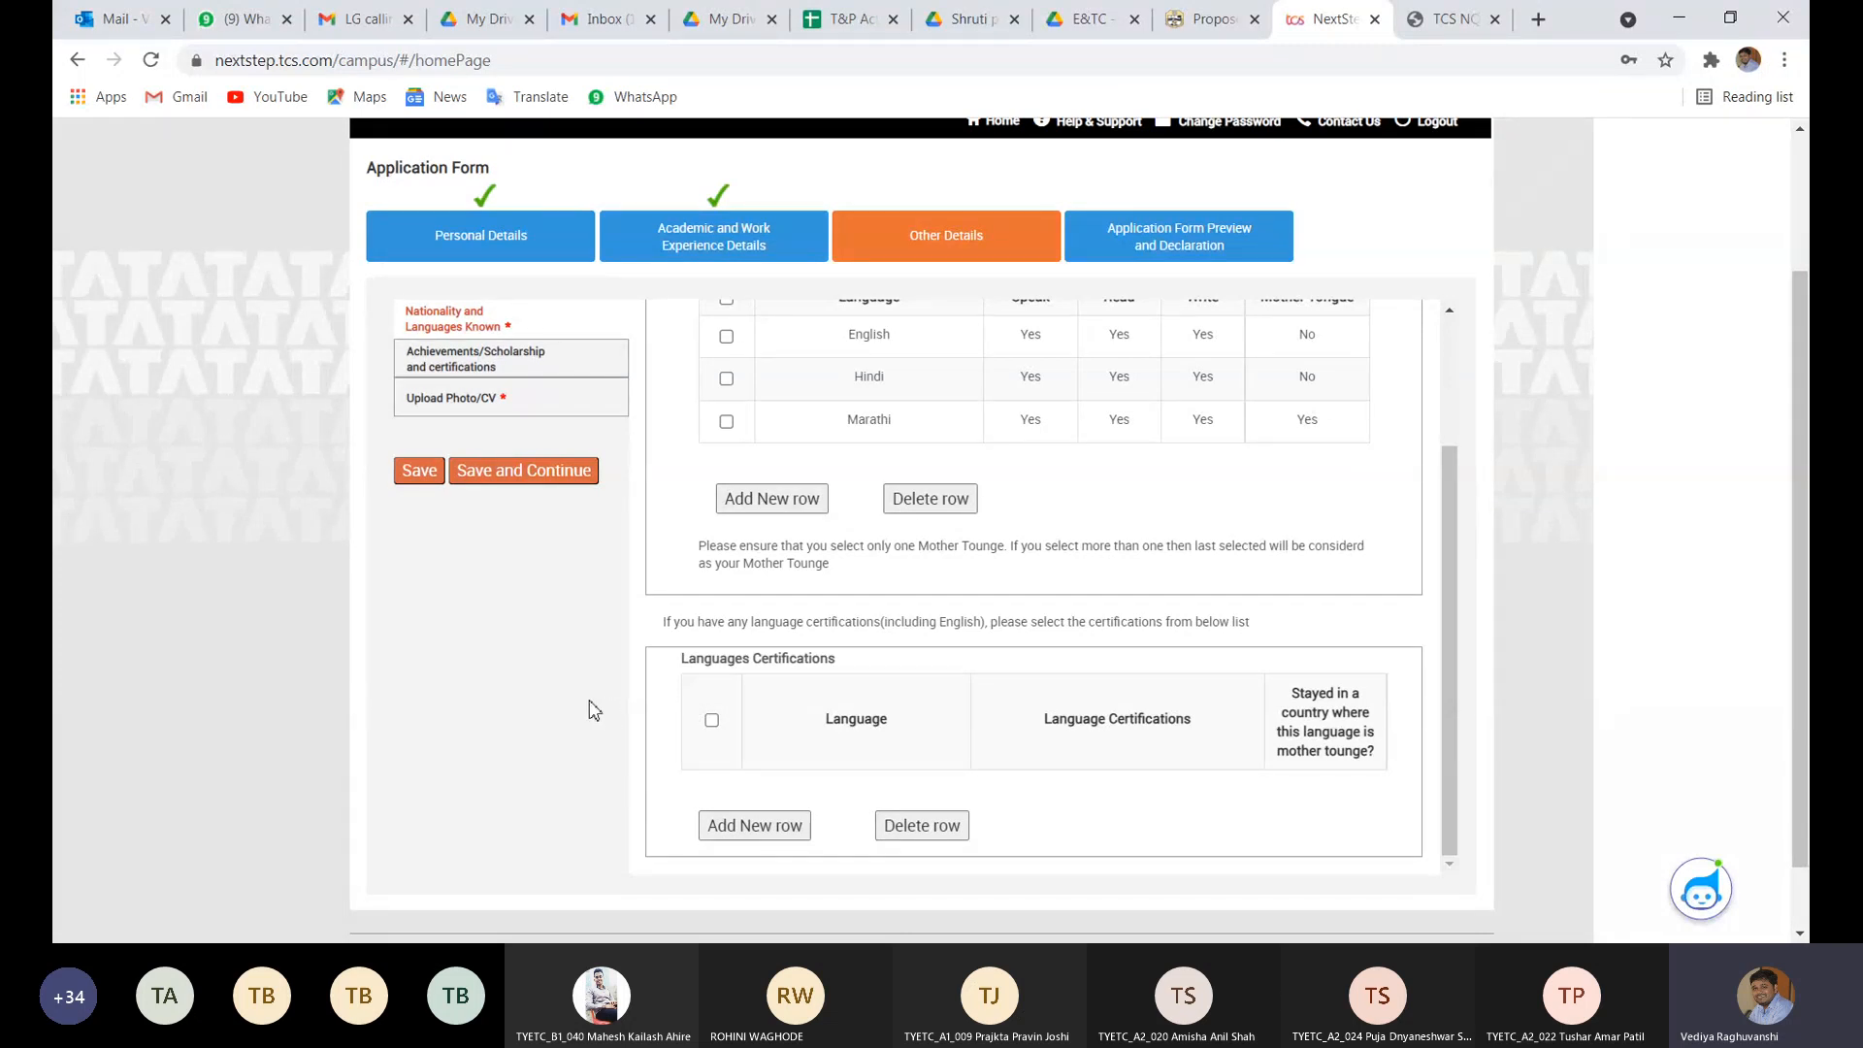
scroll(594, 710, "down", 1)
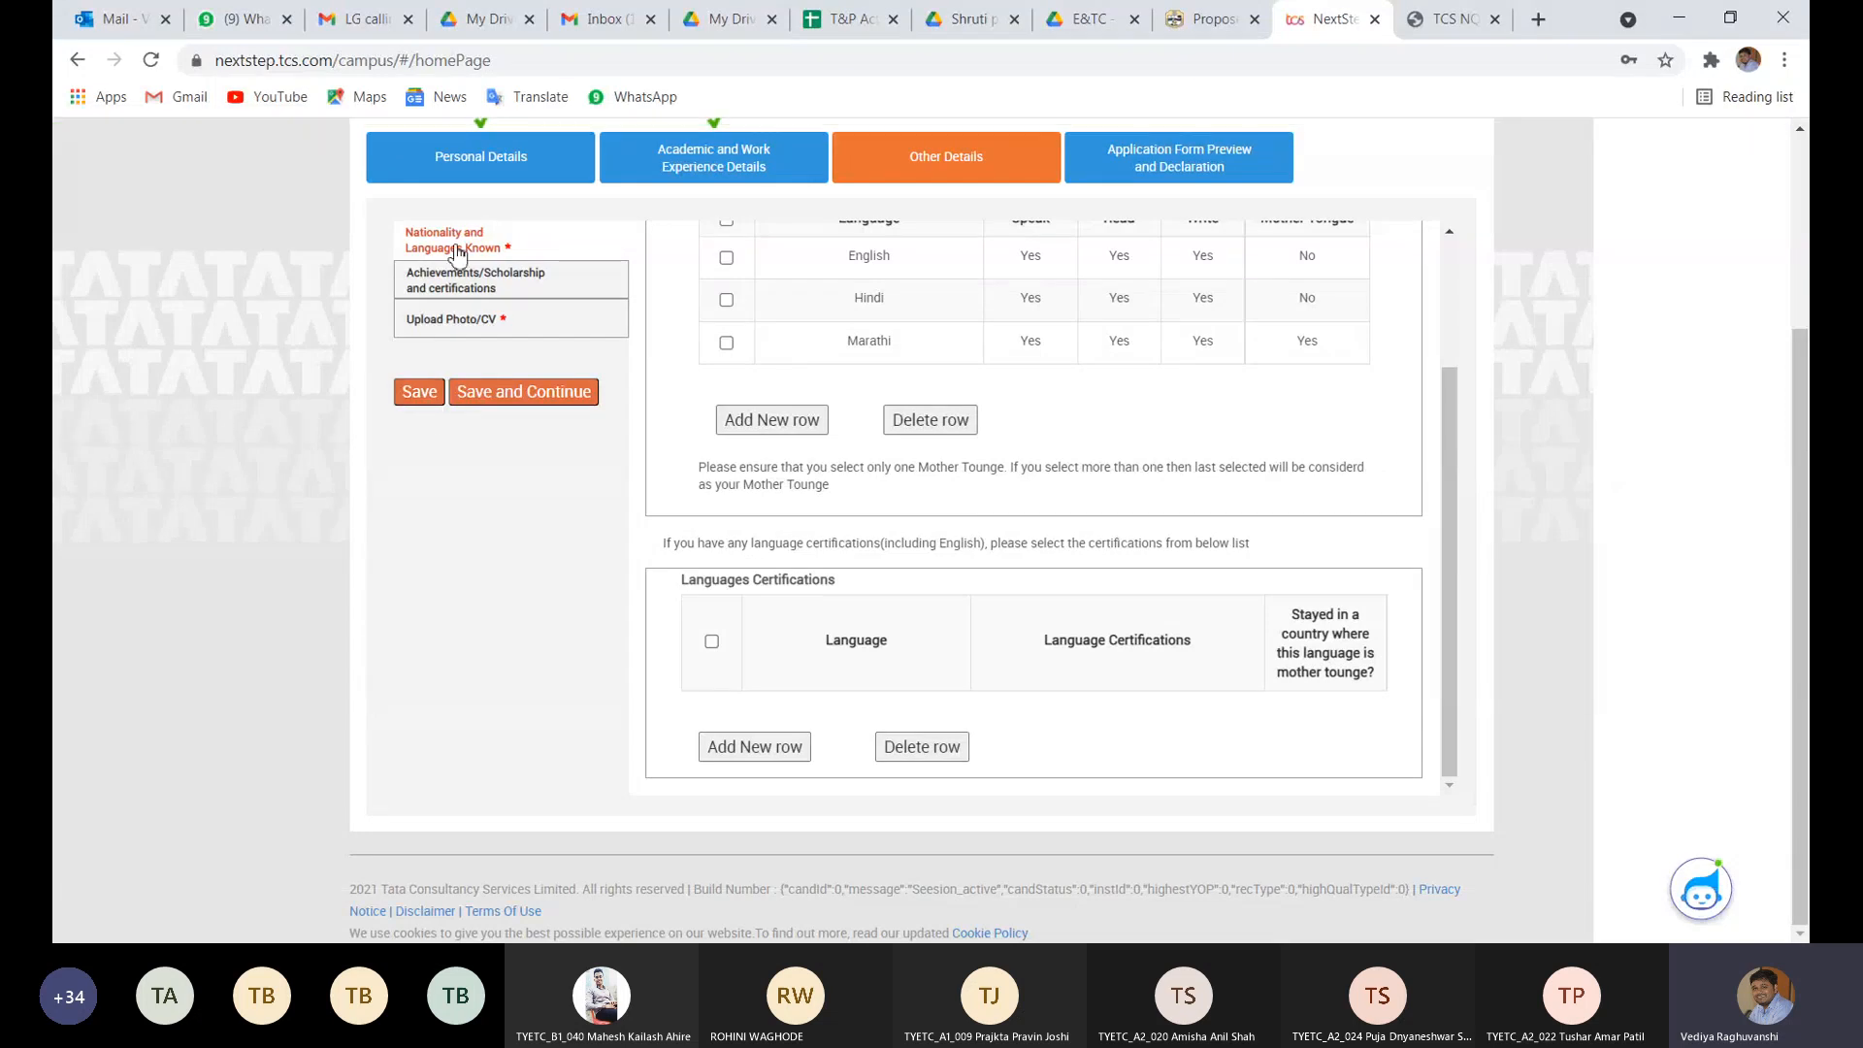
- Show the Achievements/Scholarship and certifications section and put the cursor in the empty Achievements field
left_click(467, 288)
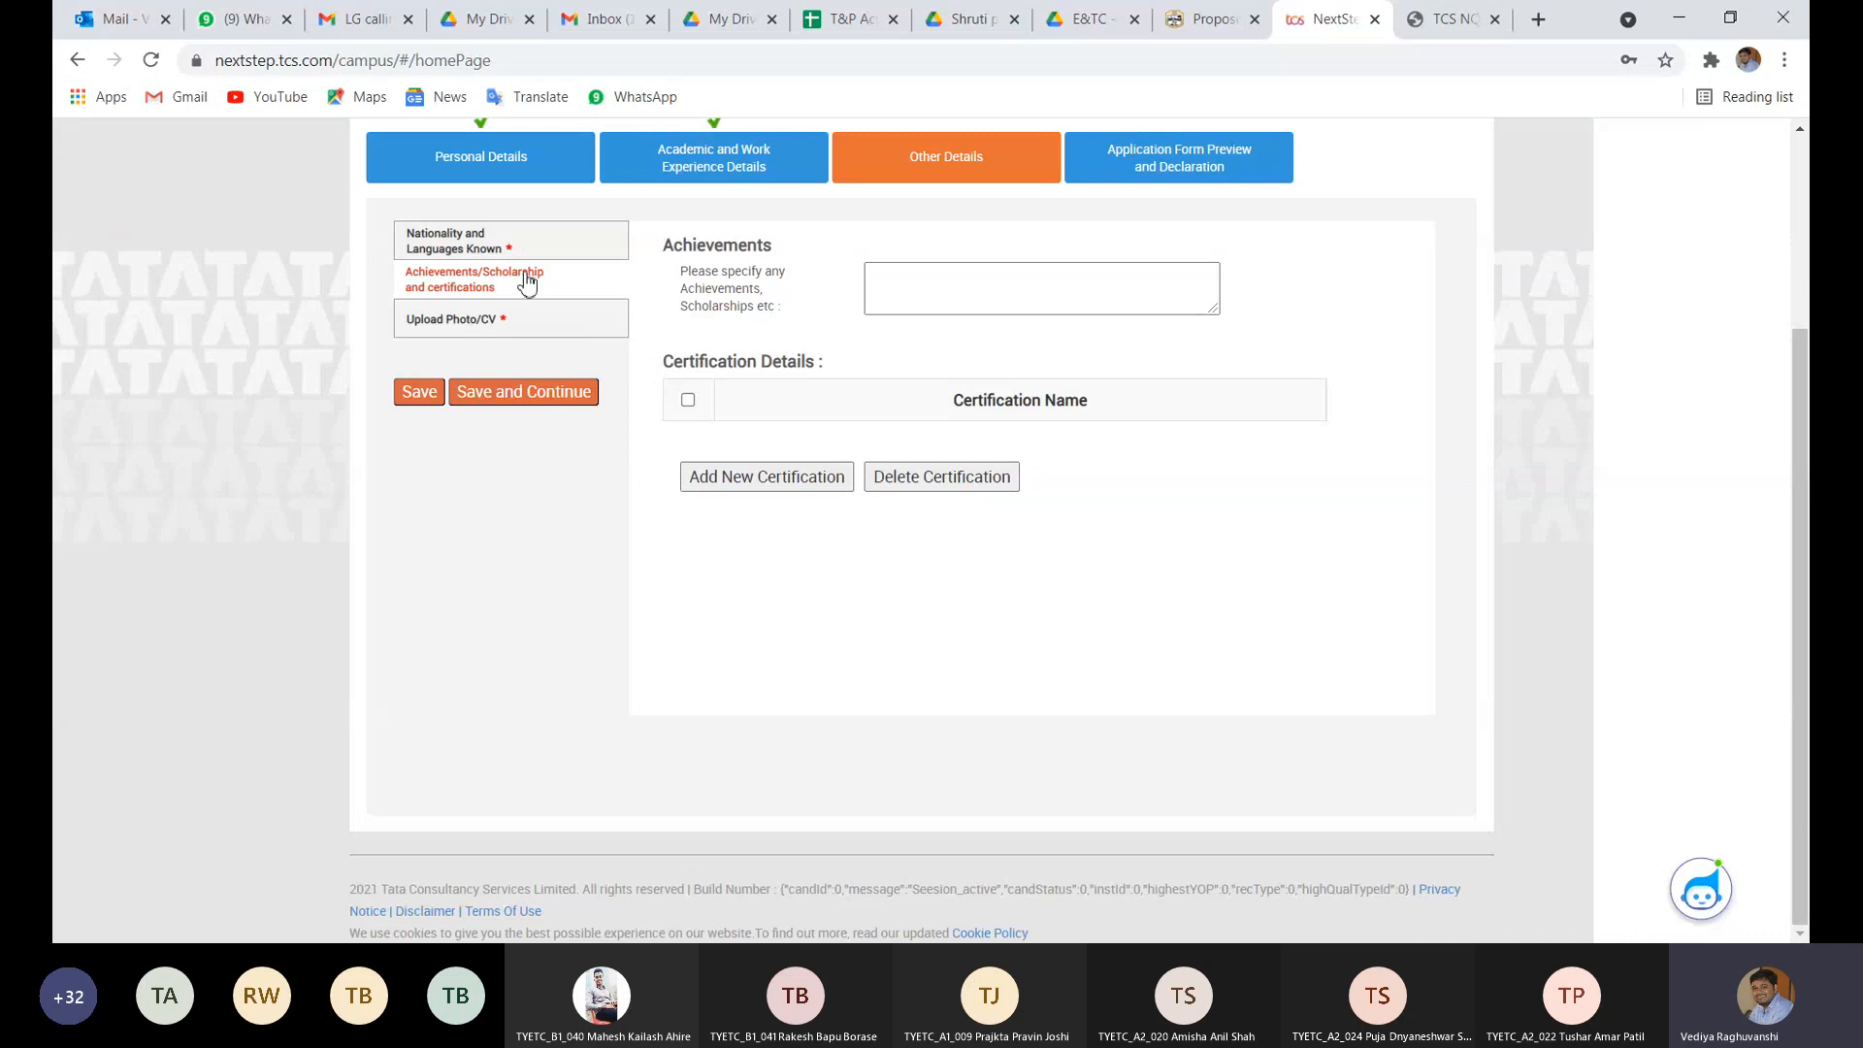
left_click(909, 299)
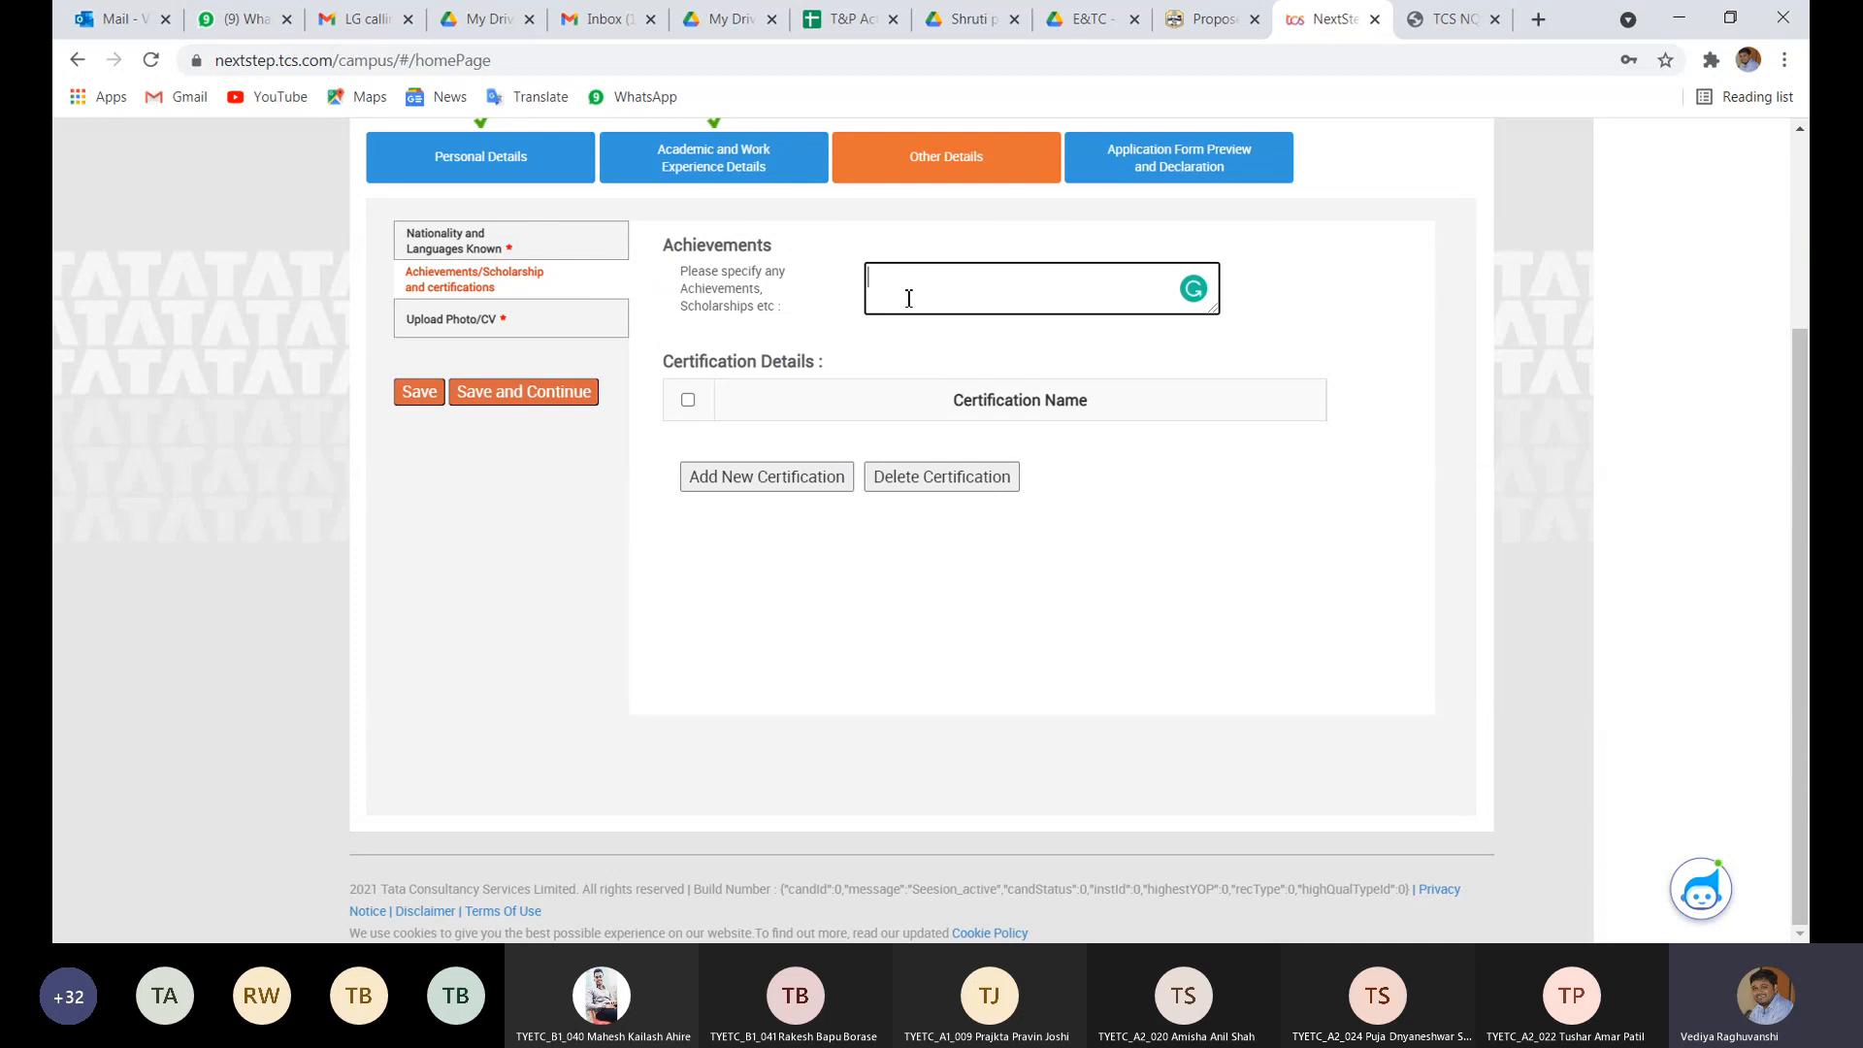
- Attach the PDF CV from Downloads under Upload Photo/CV and save Other Details
left_click(560, 323)
scroll(870, 396, "down", 3)
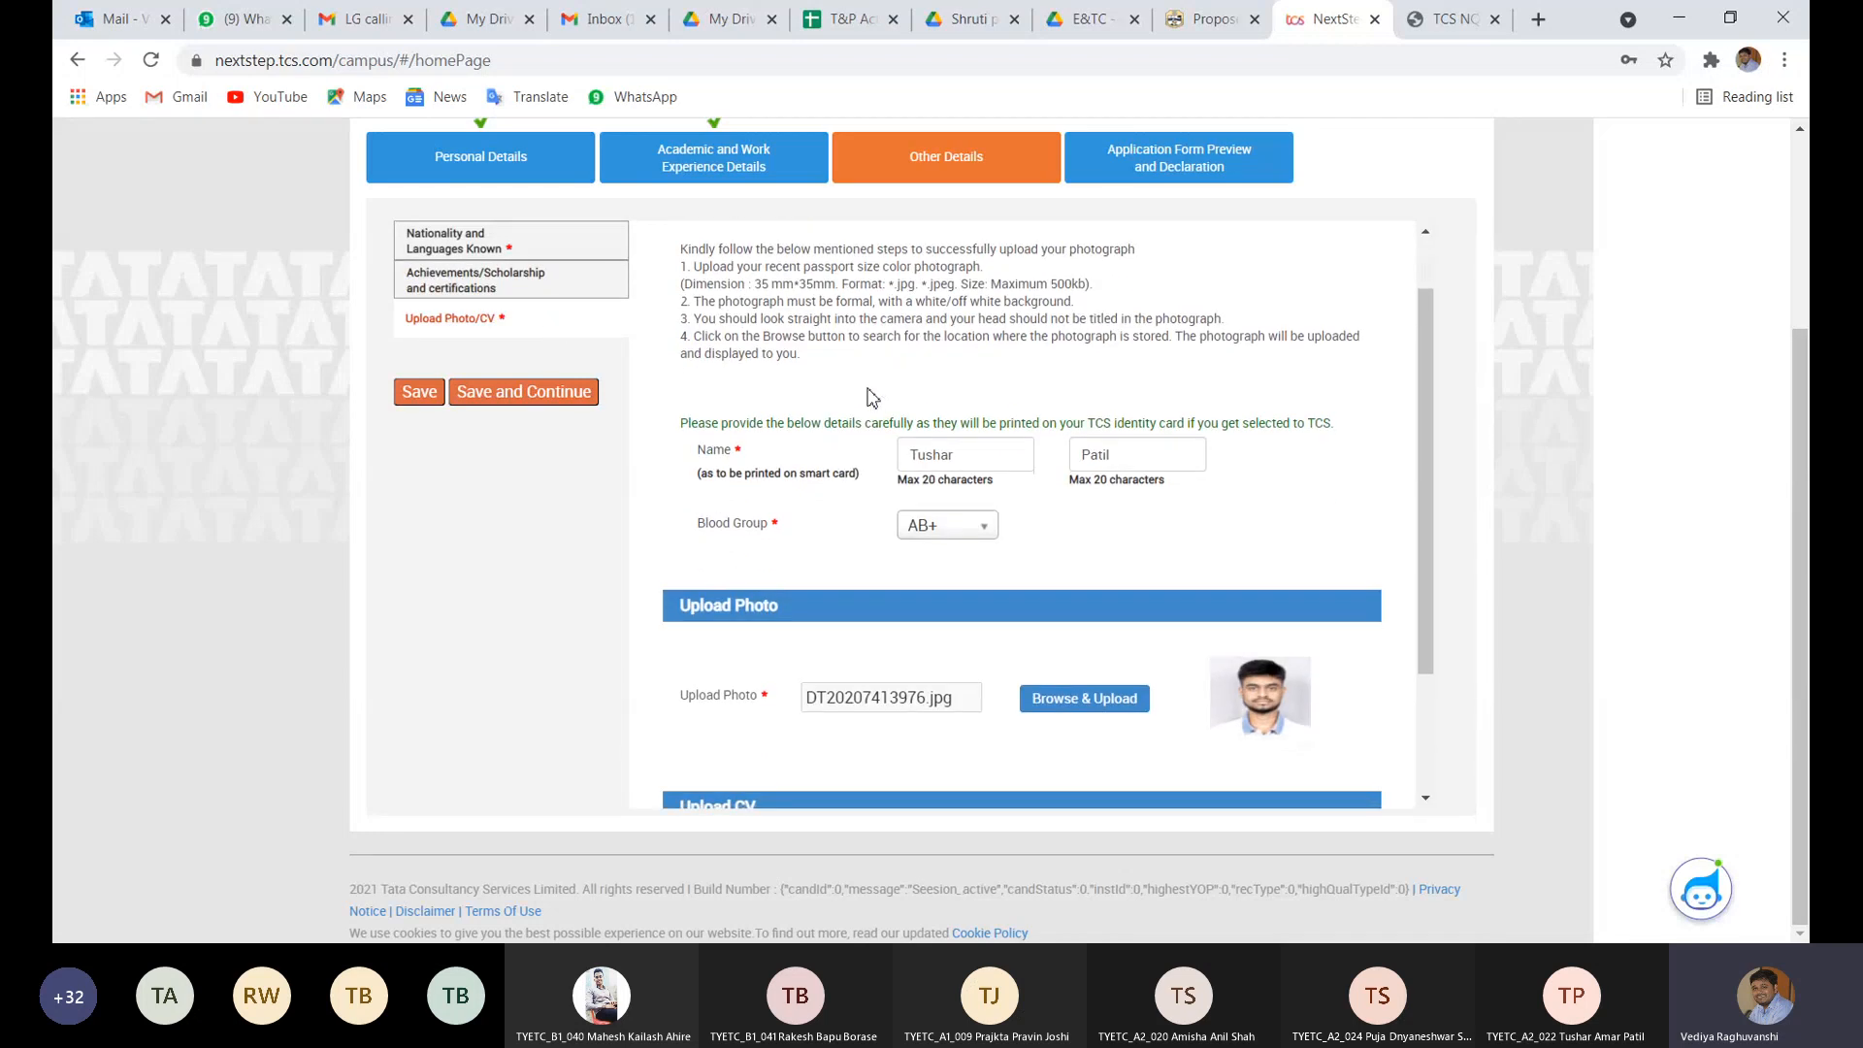
scroll(871, 395, "up", 3)
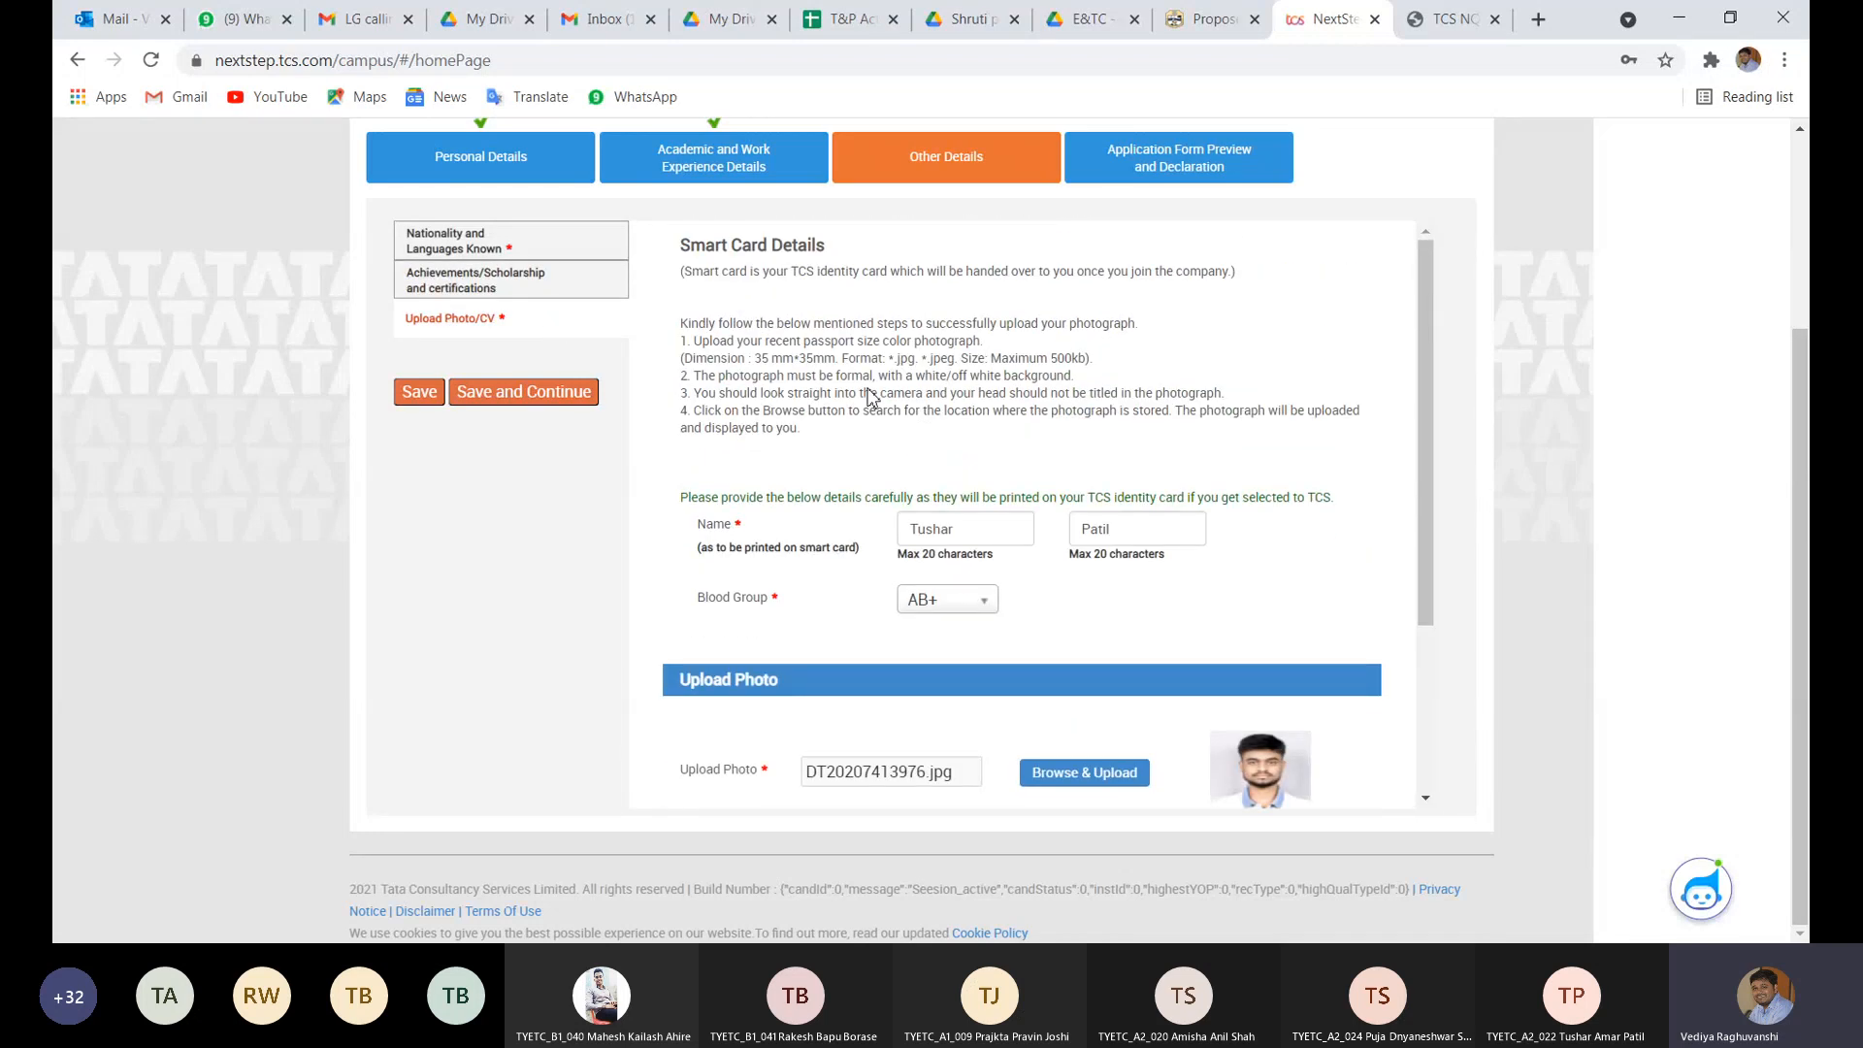
scroll(870, 396, "down", 1)
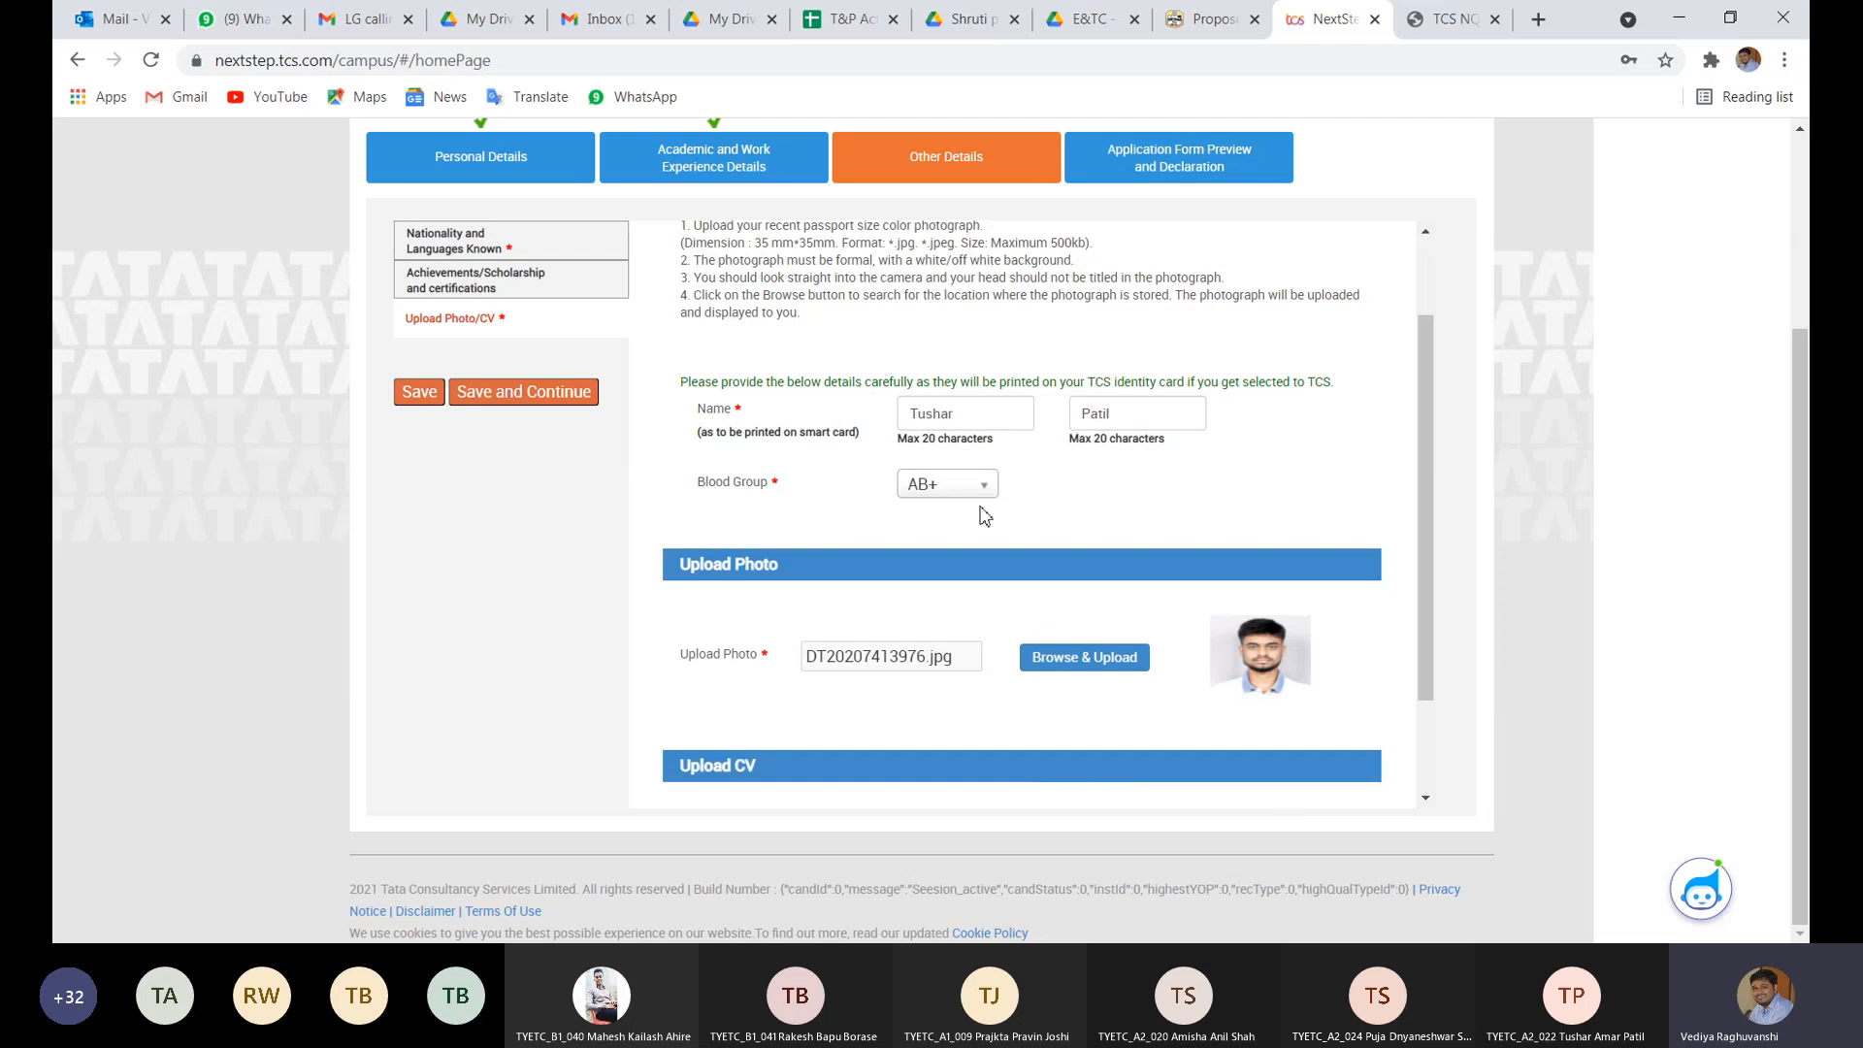
scroll(1030, 511, "down", 1)
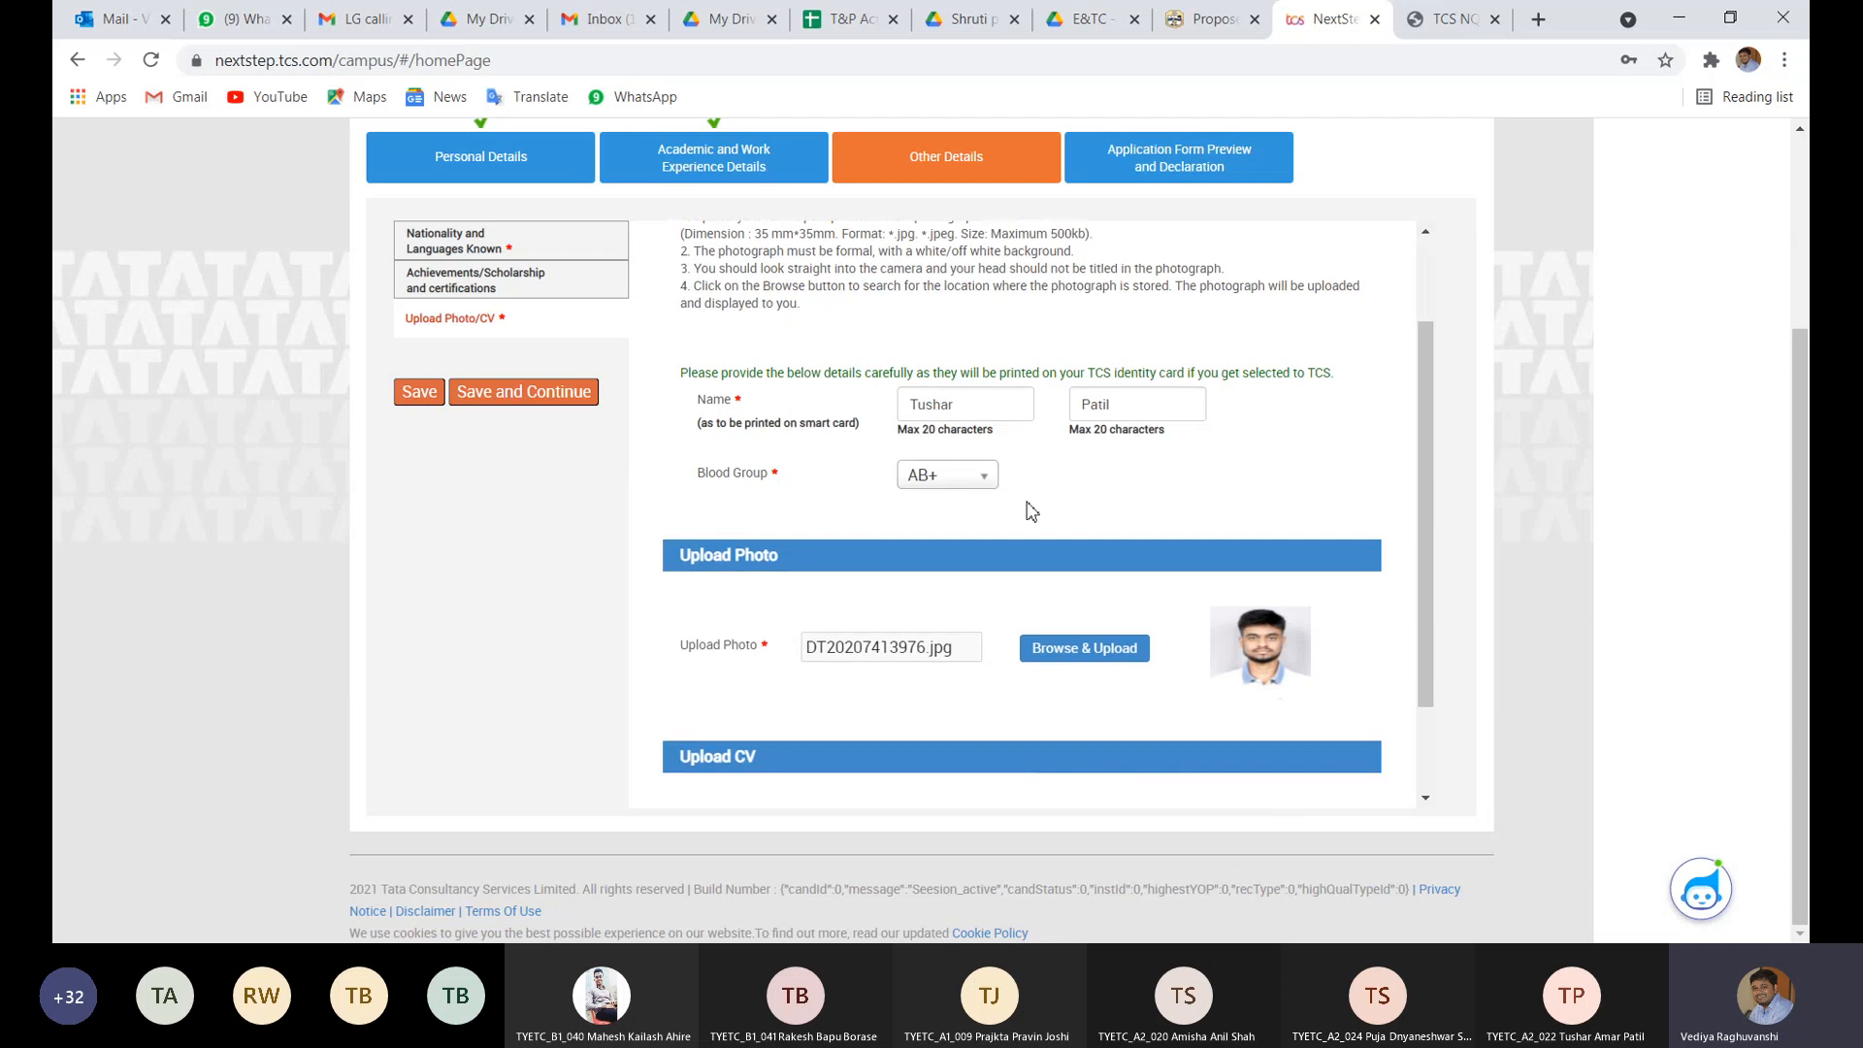
scroll(1031, 511, "down", 1)
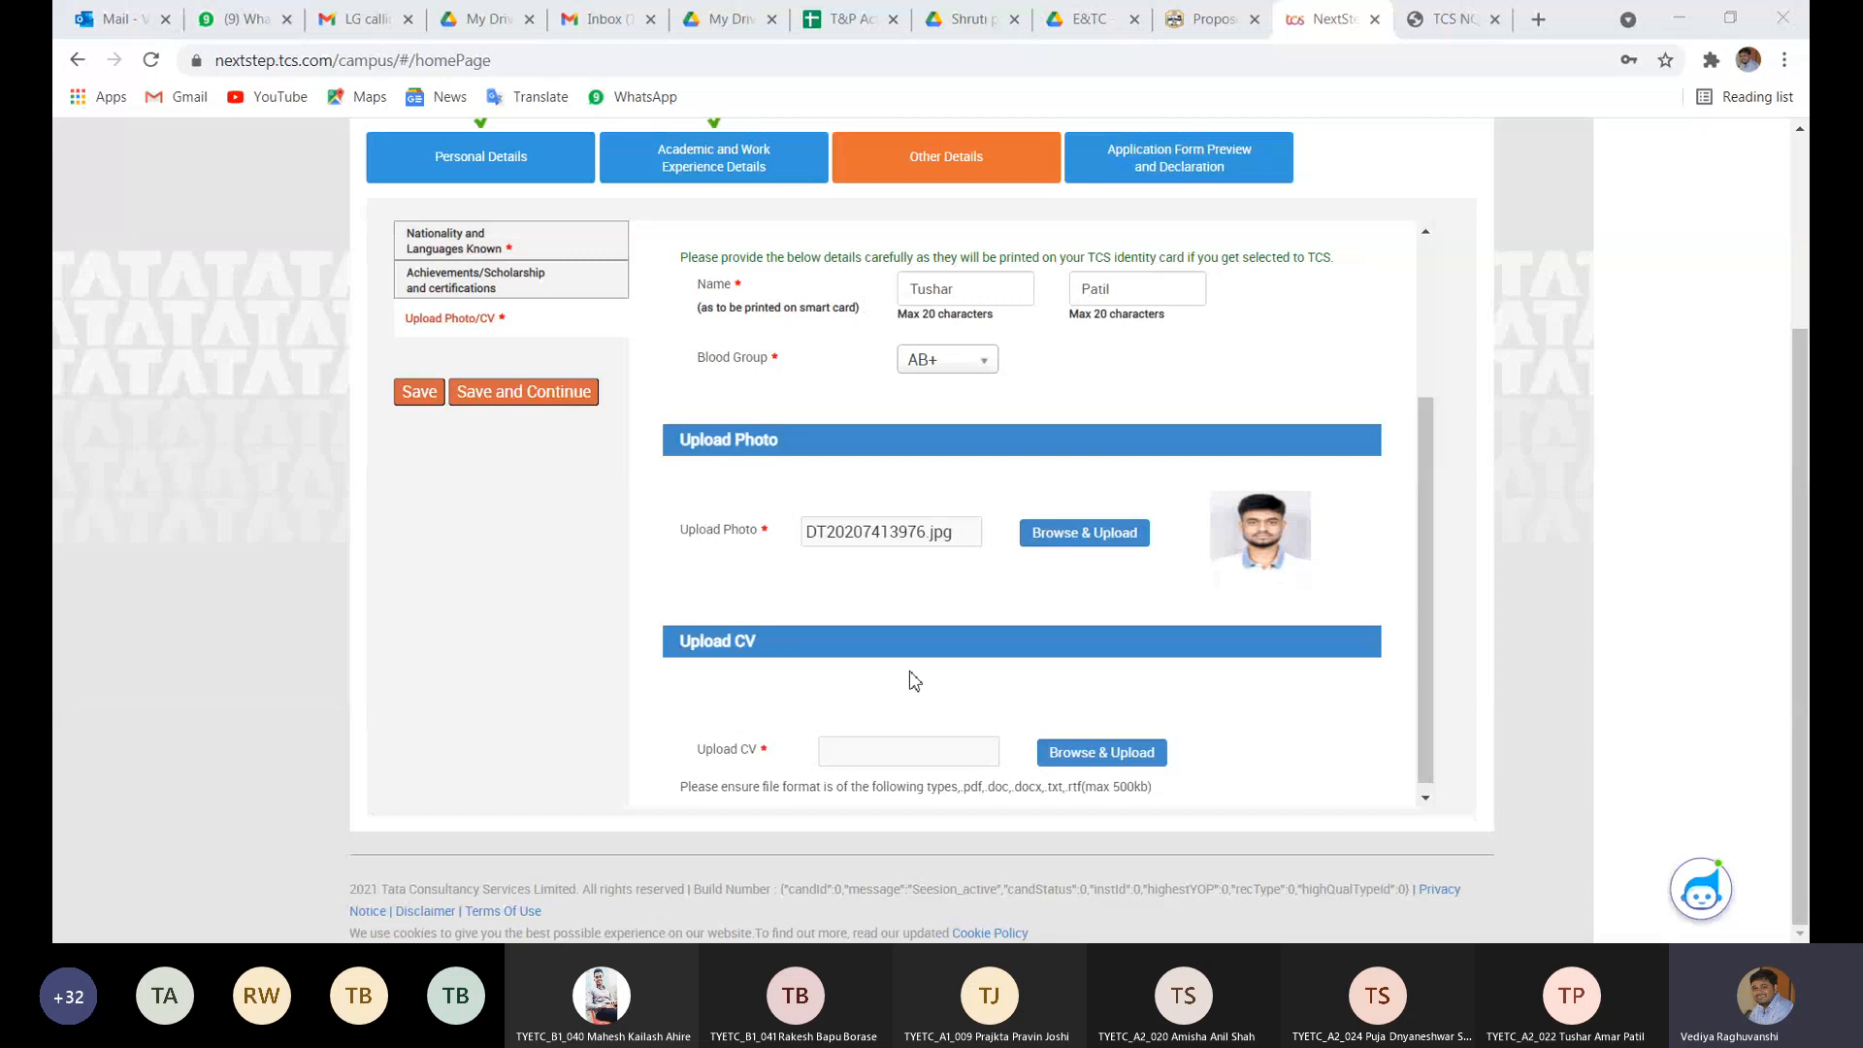
left_click(1083, 756)
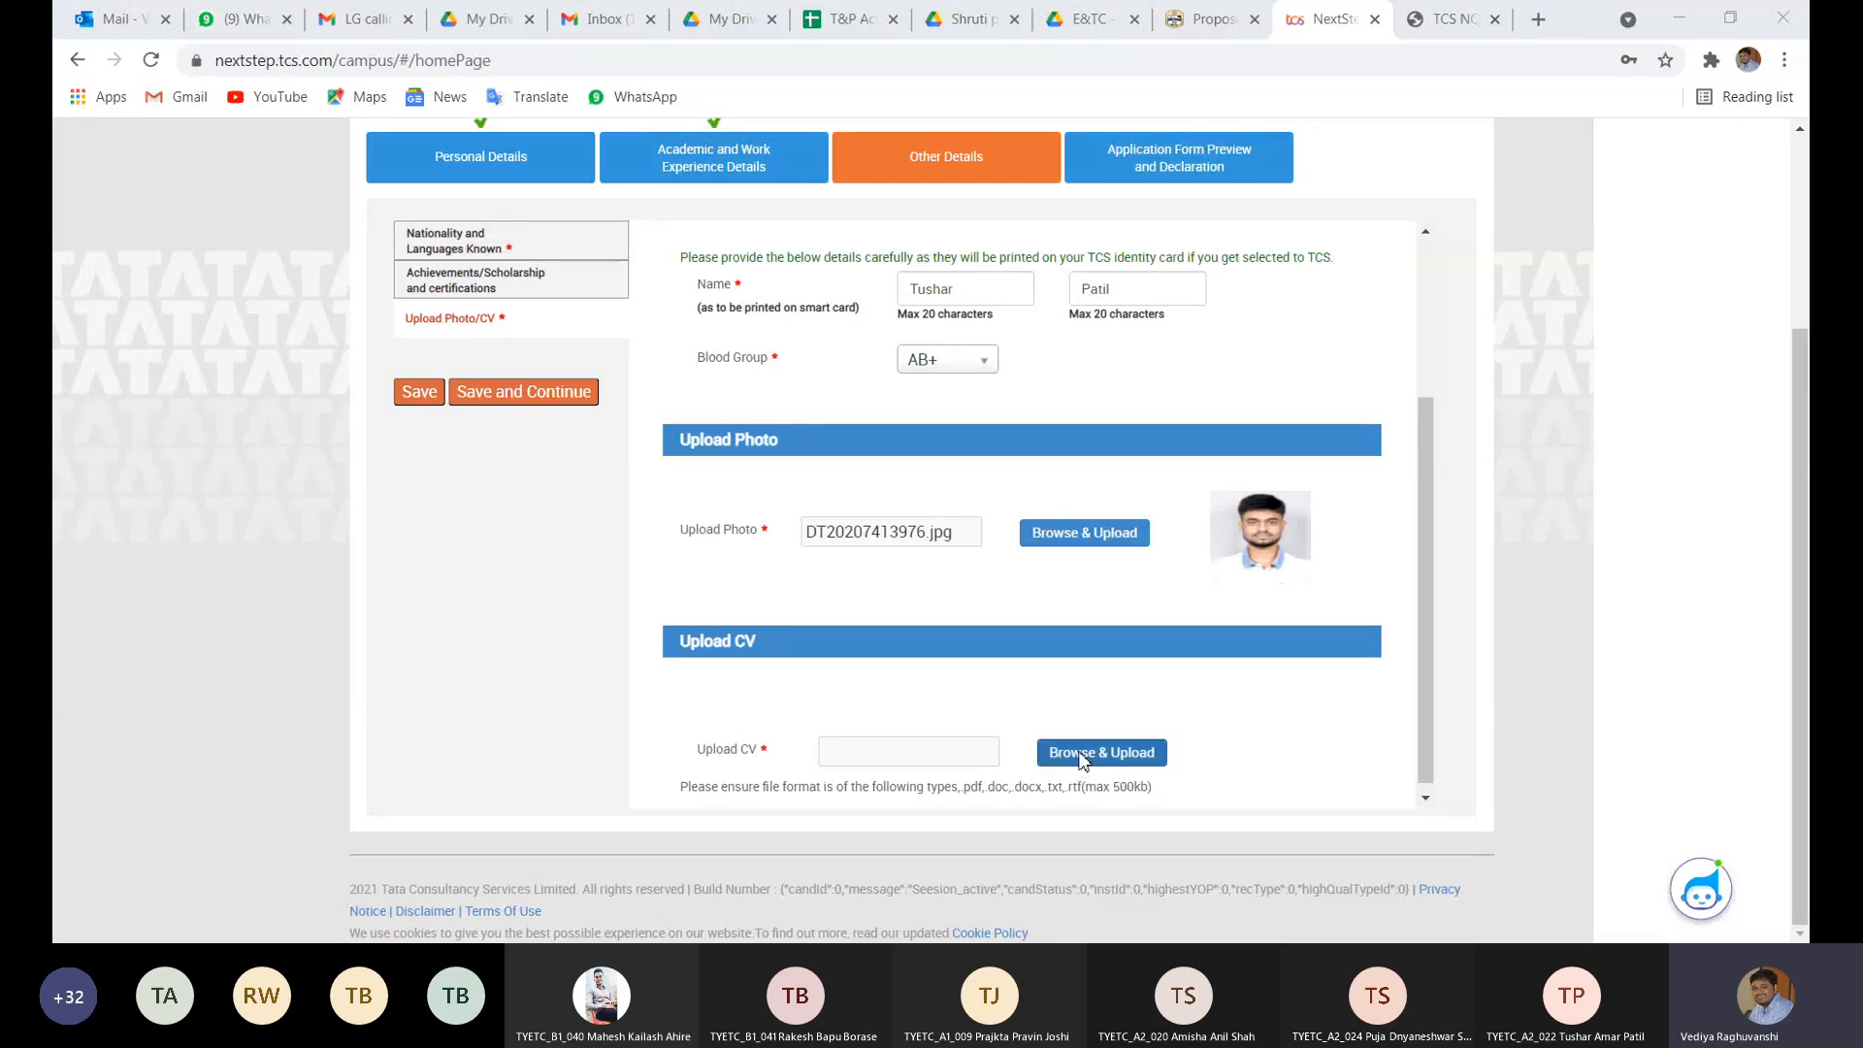
double_click(1016, 254)
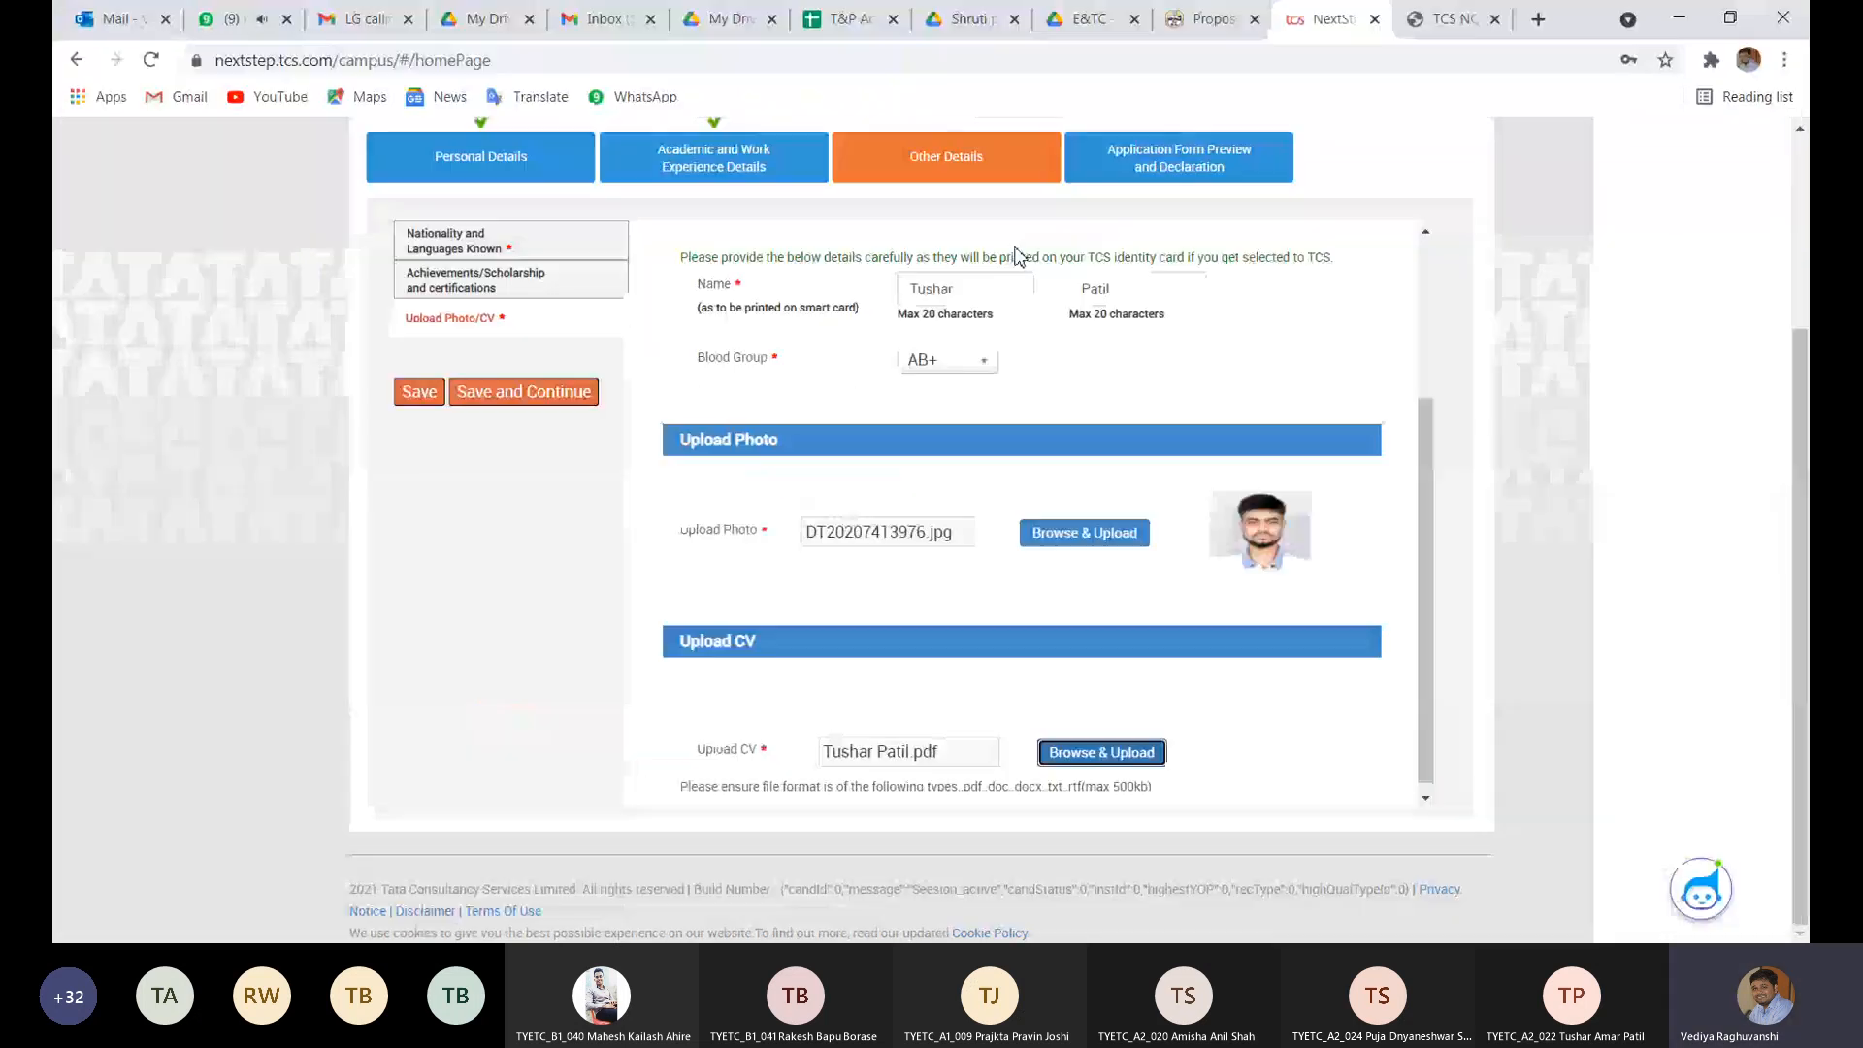
left_click(499, 393)
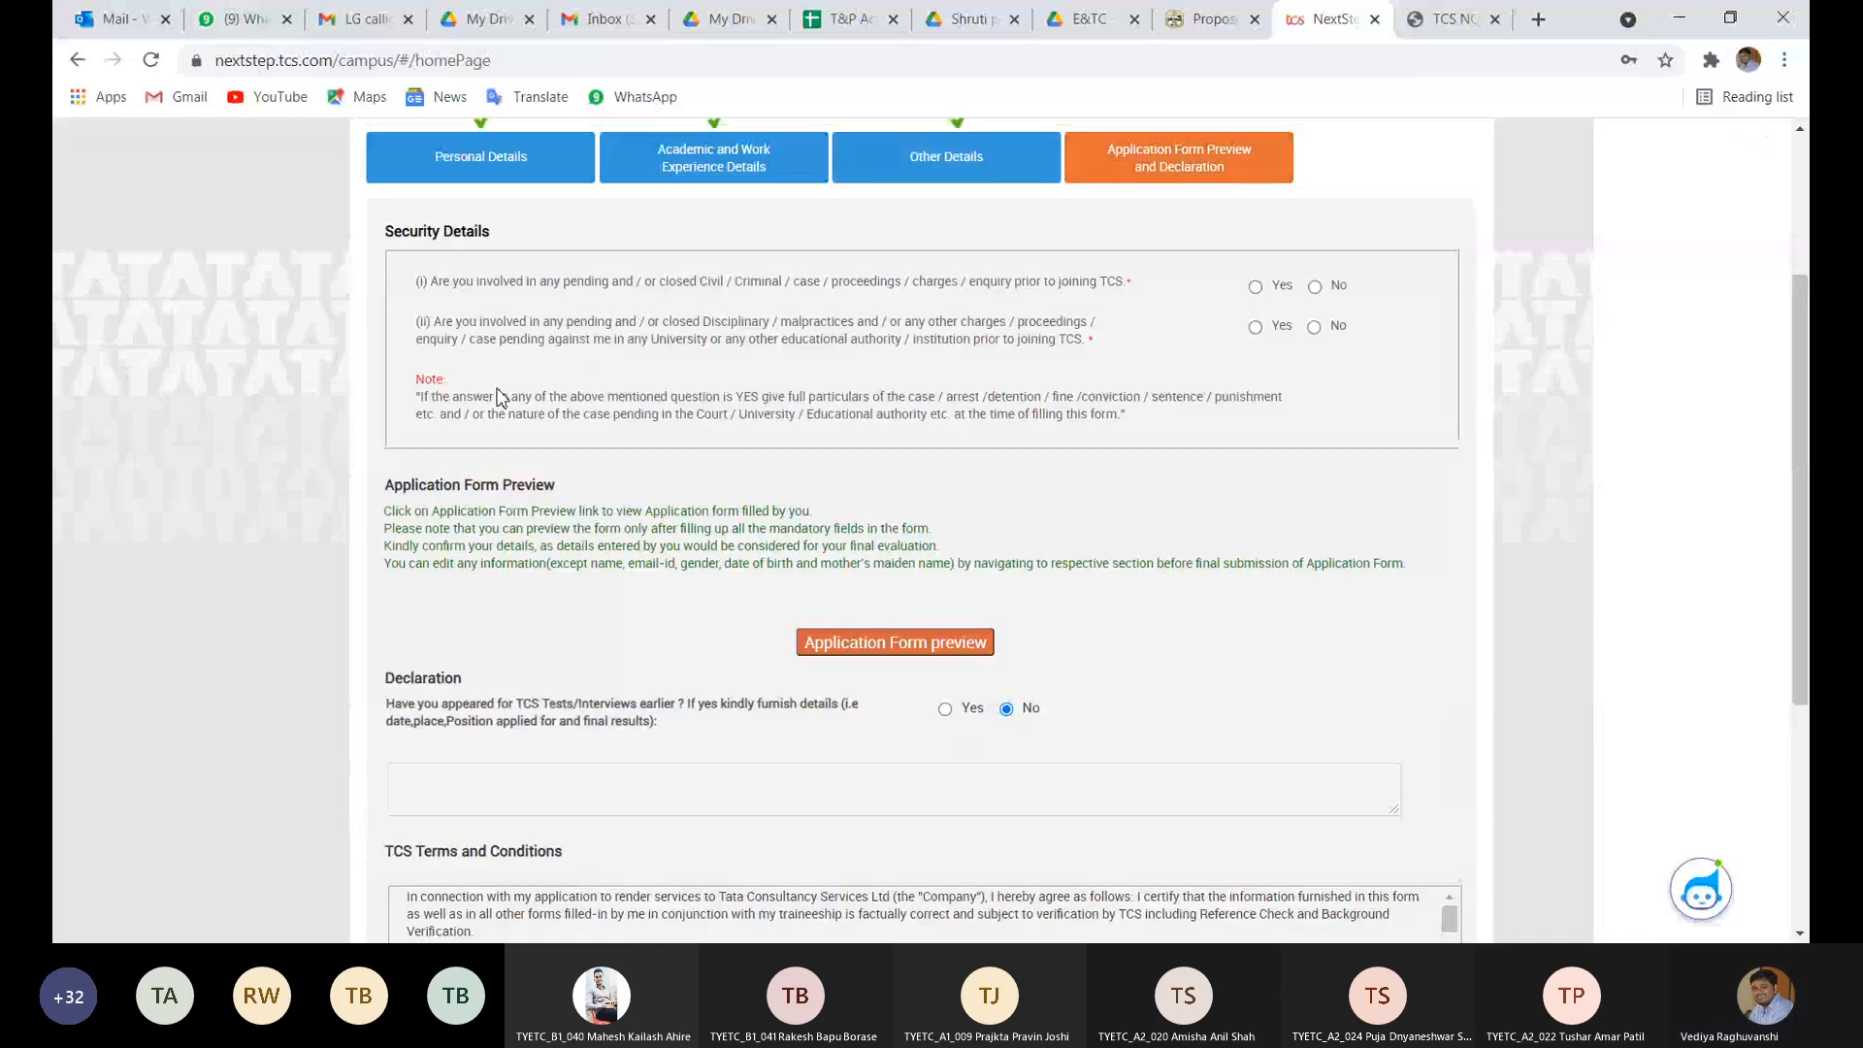
- Request the Application Form preview from the declaration page, which fails with error E400
scroll(832, 315, "up", 2)
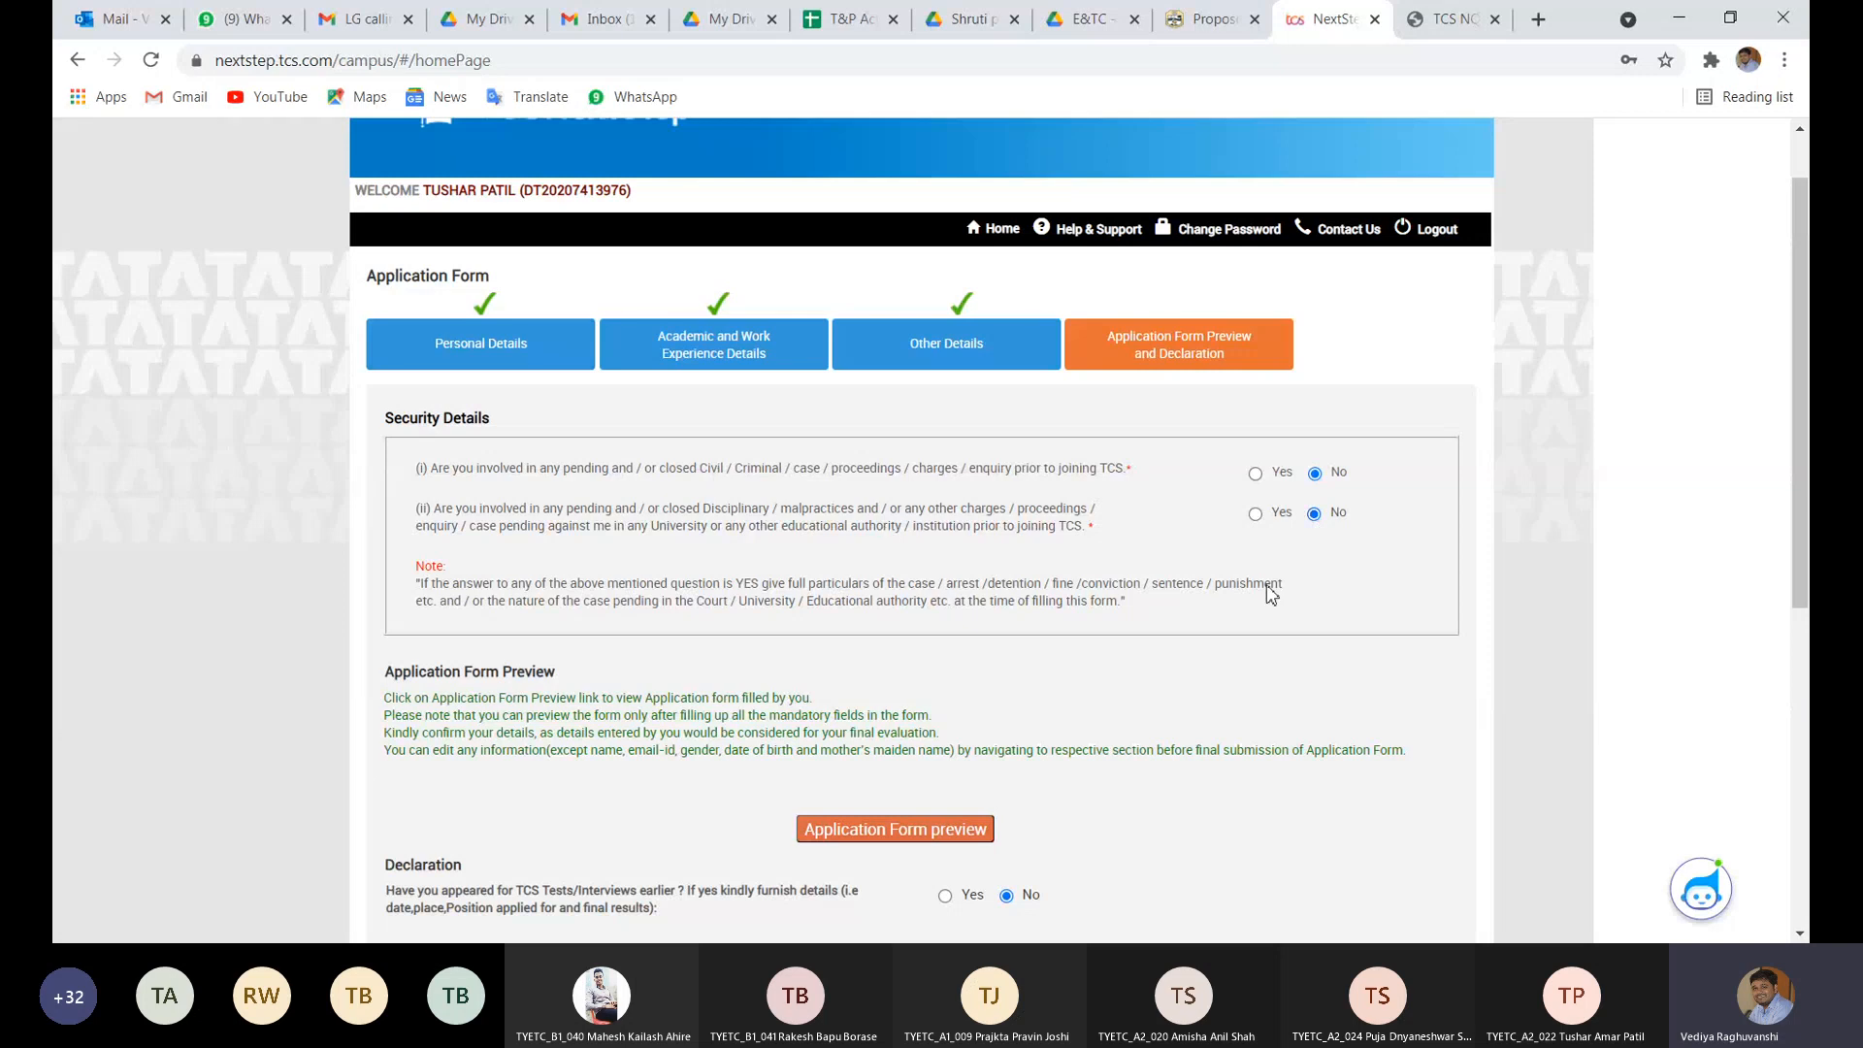
scroll(1271, 594, "down", 2)
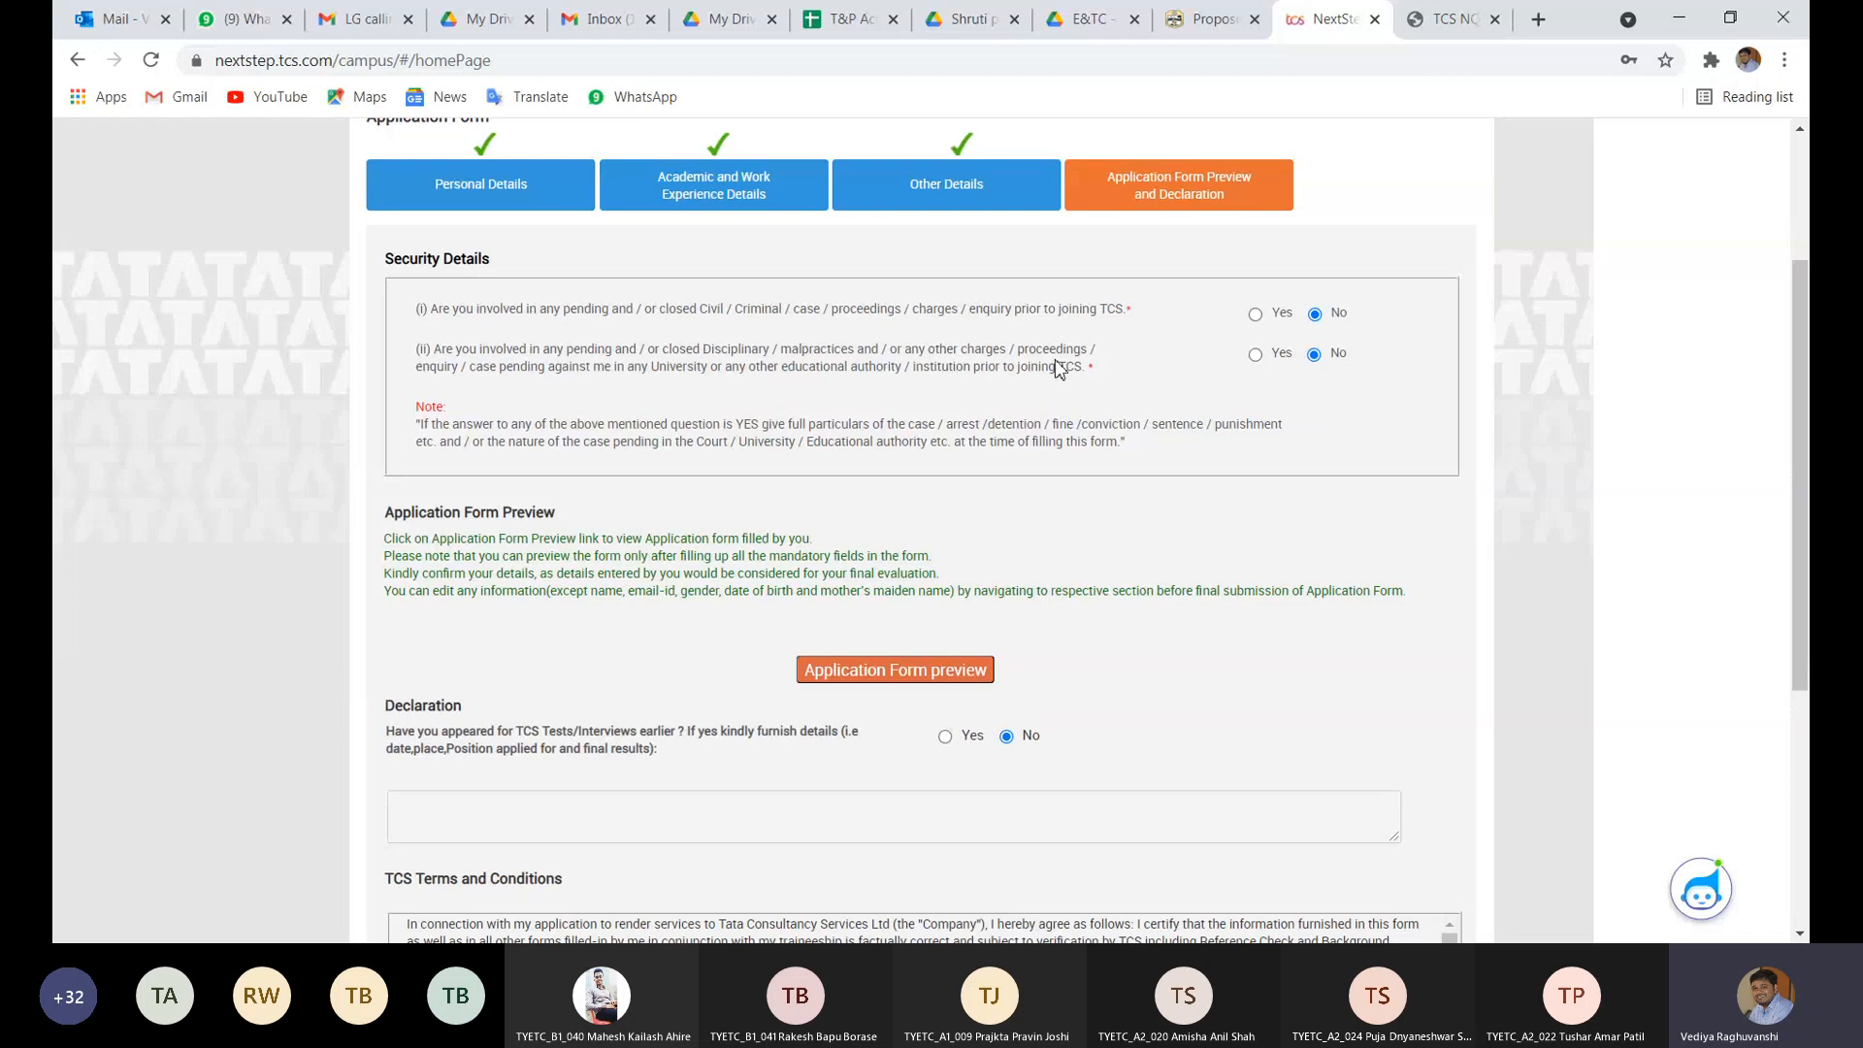
scroll(1039, 470, "down", 2)
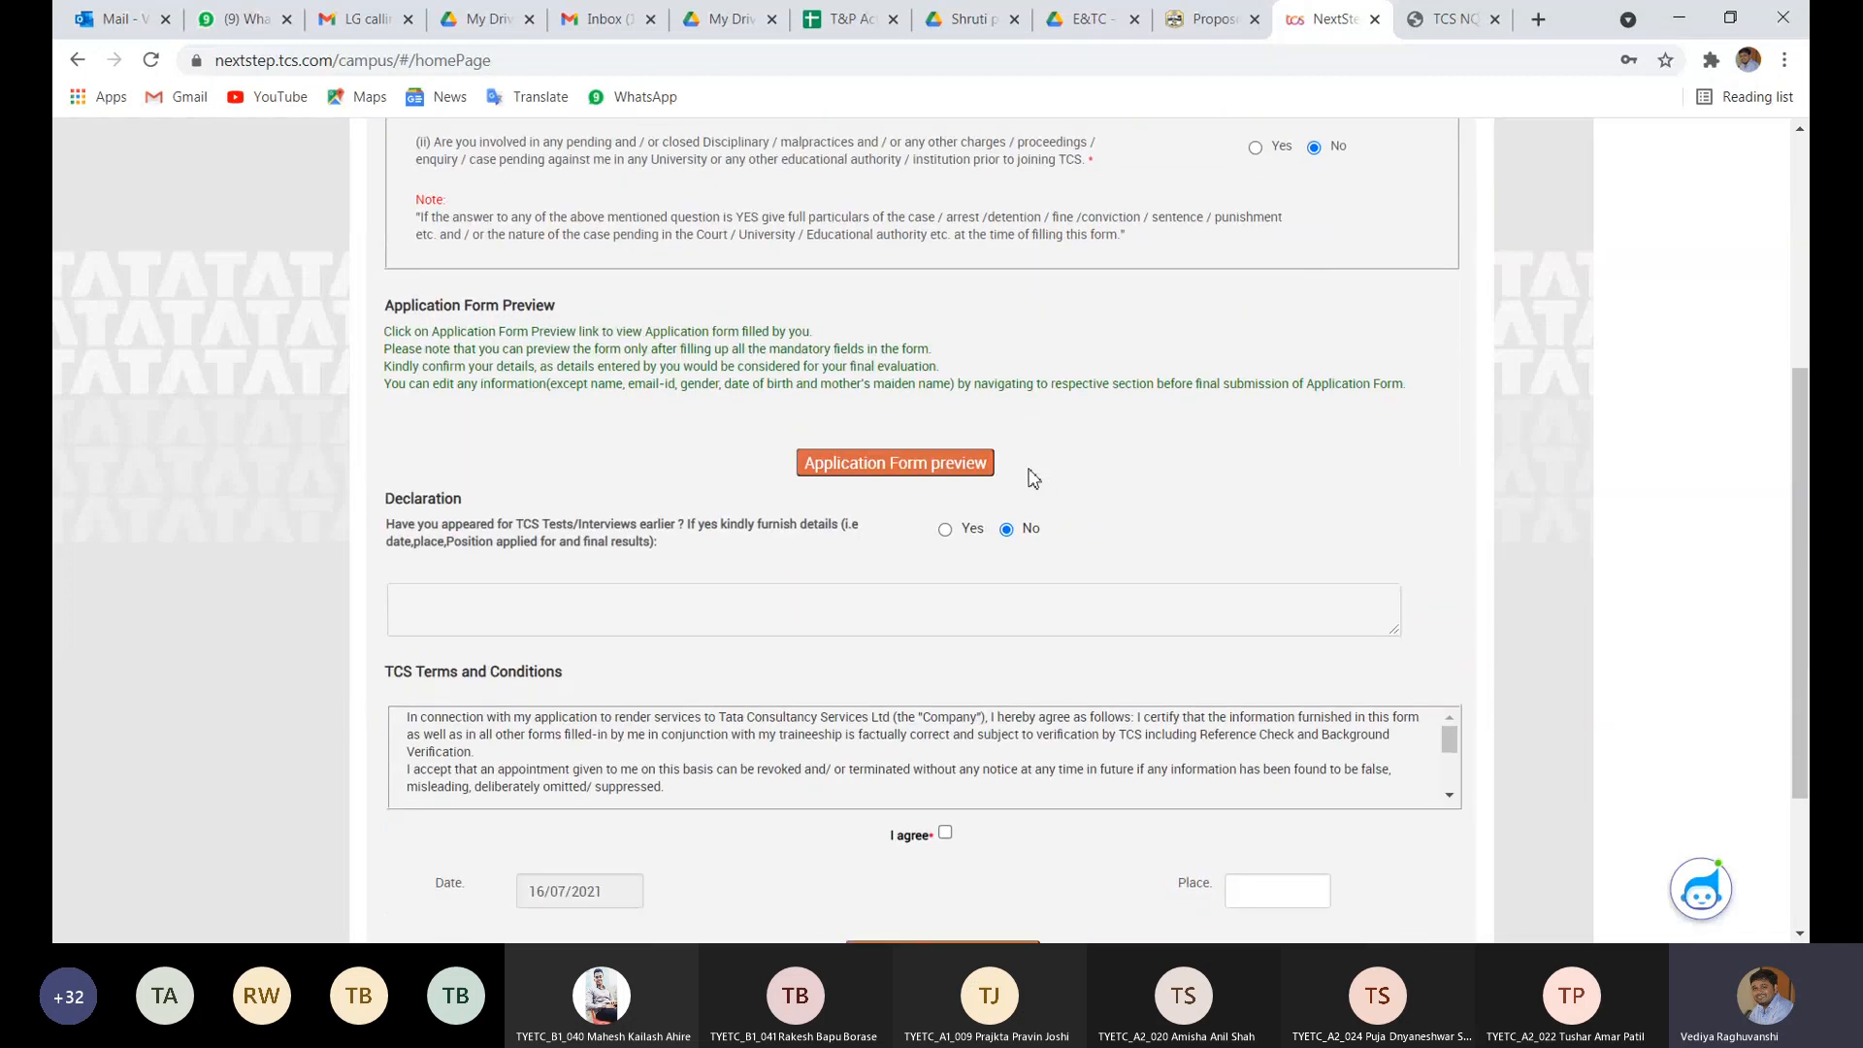
left_click(960, 464)
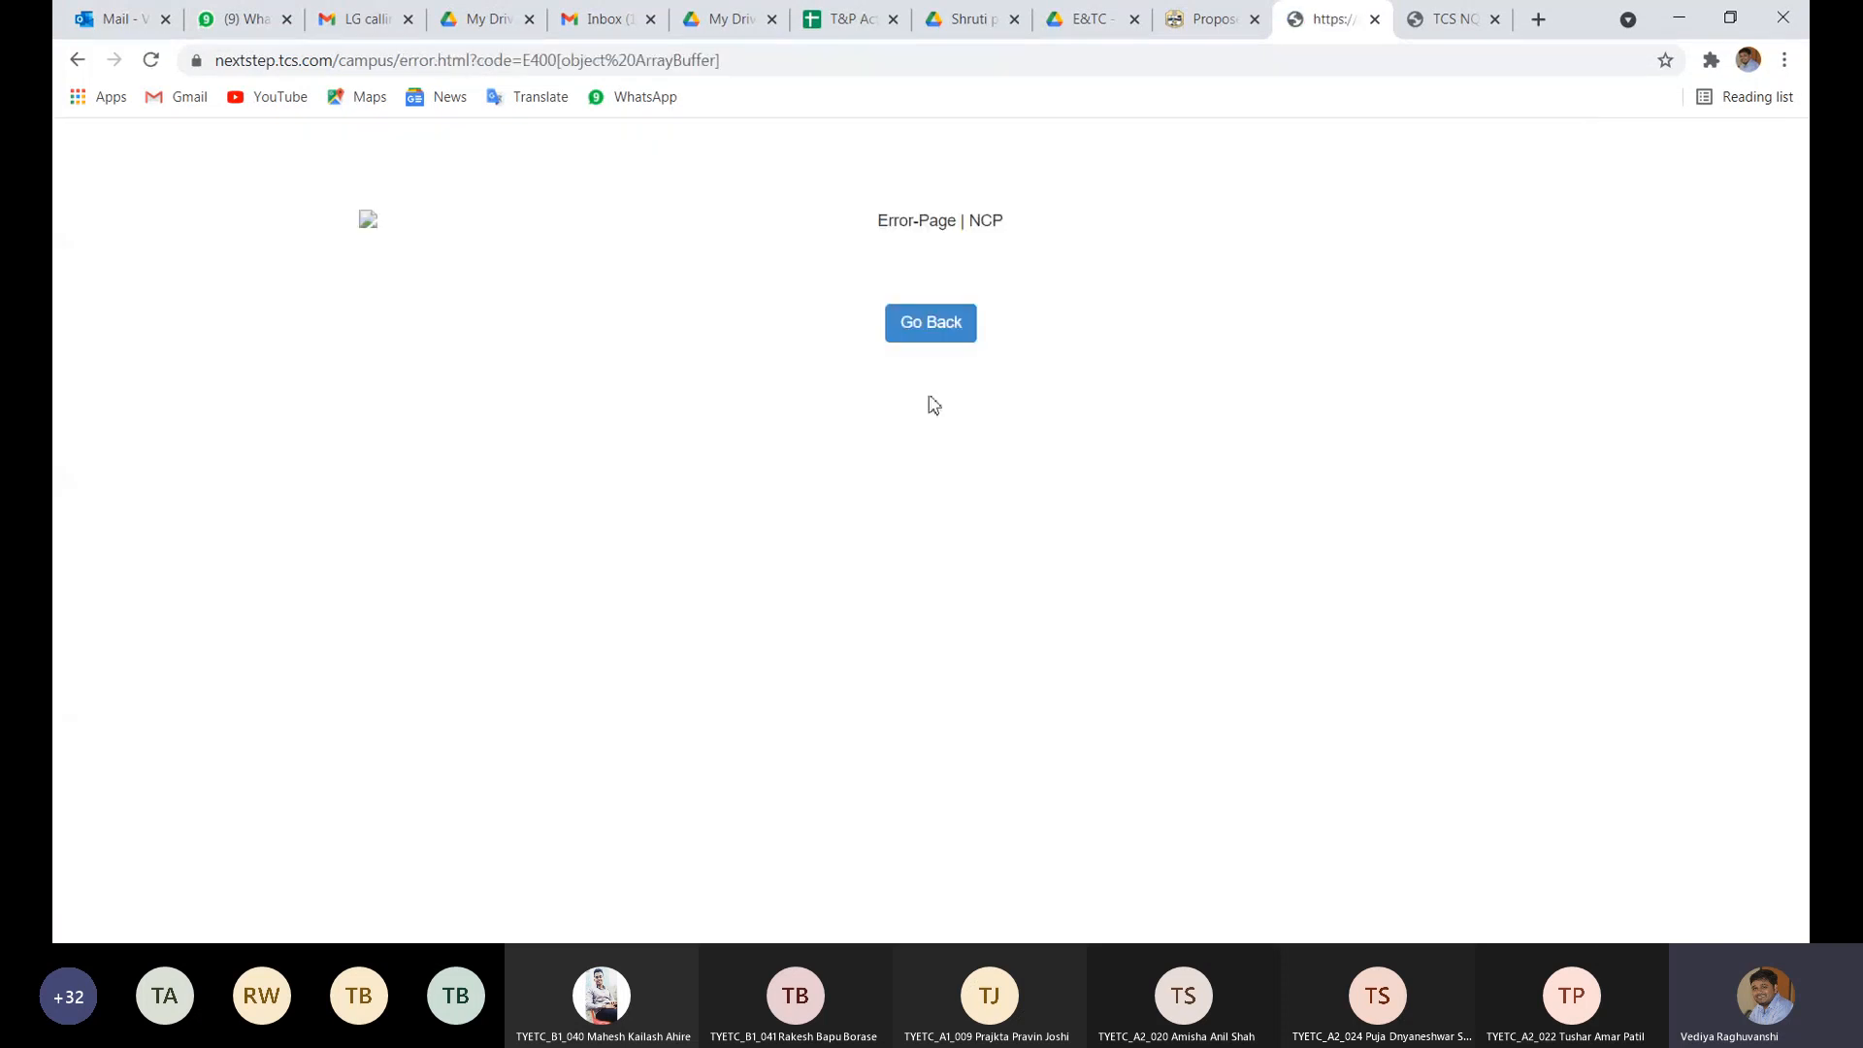
- Leave the error page and reopen the application form's Other Details section
left_click(931, 331)
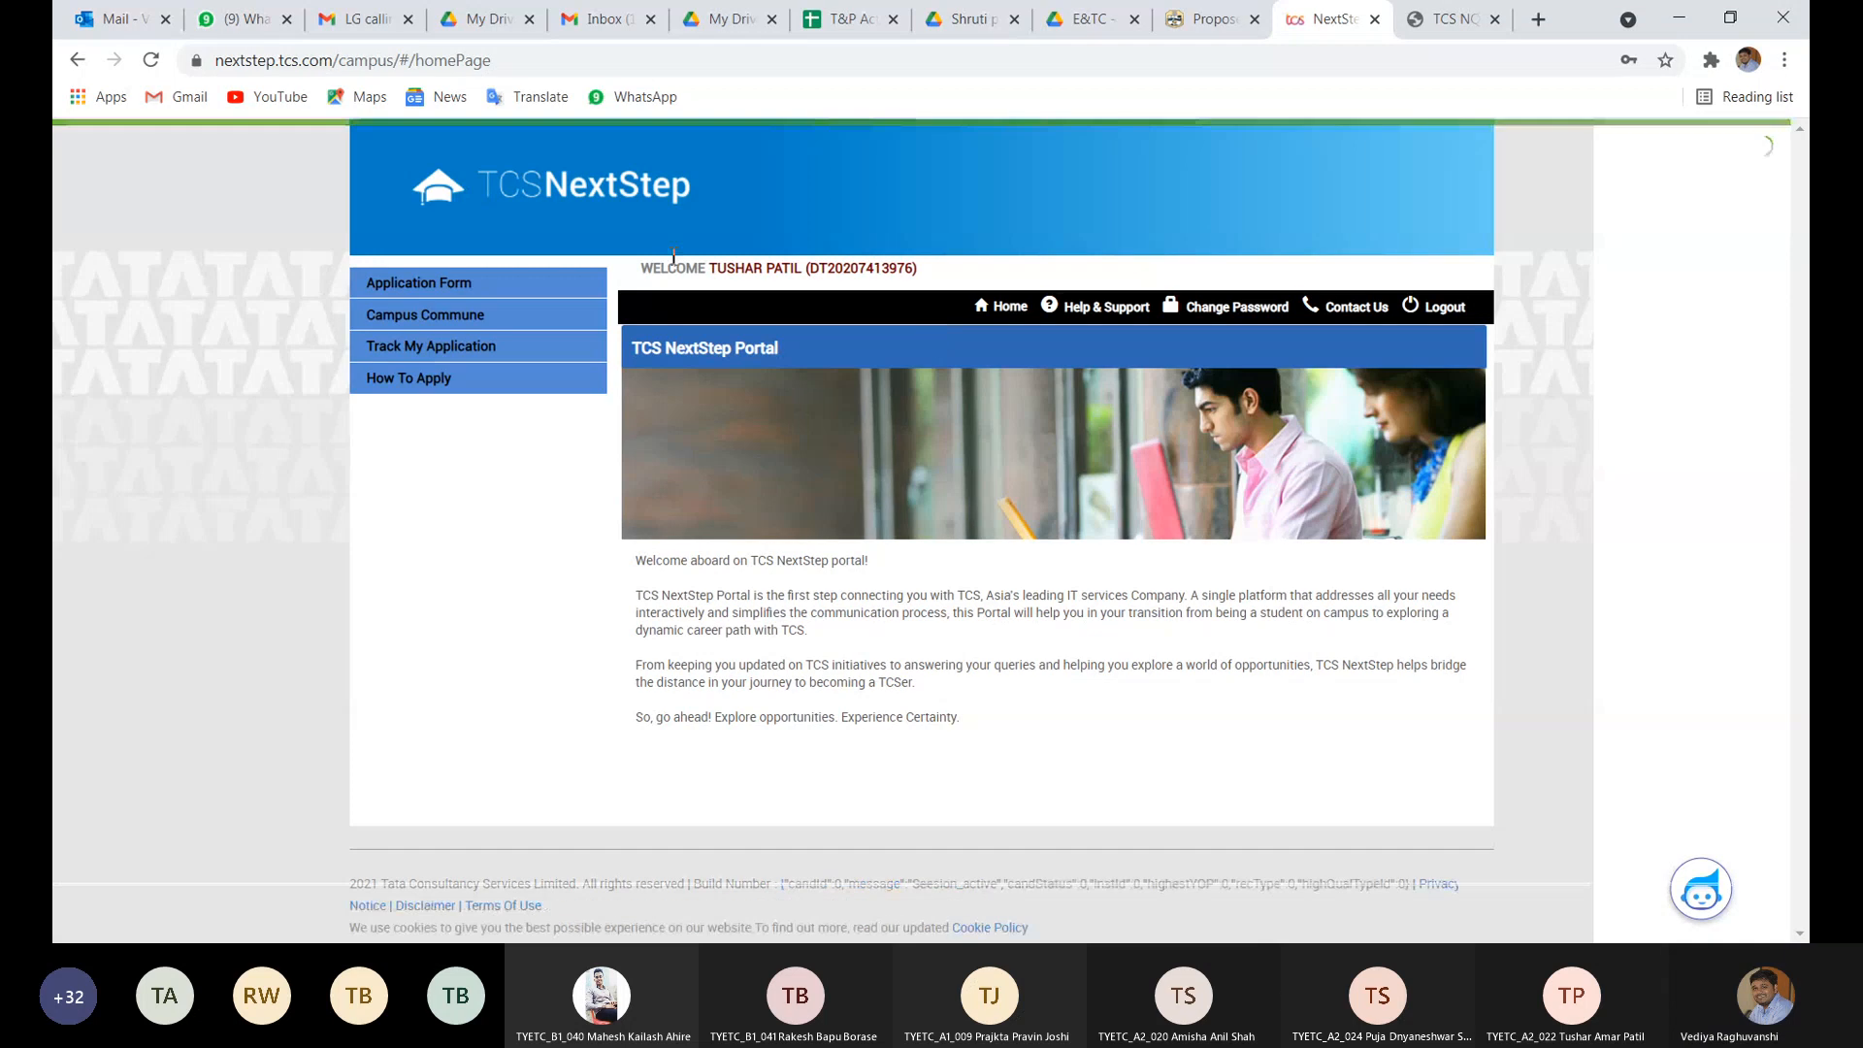
left_click(437, 282)
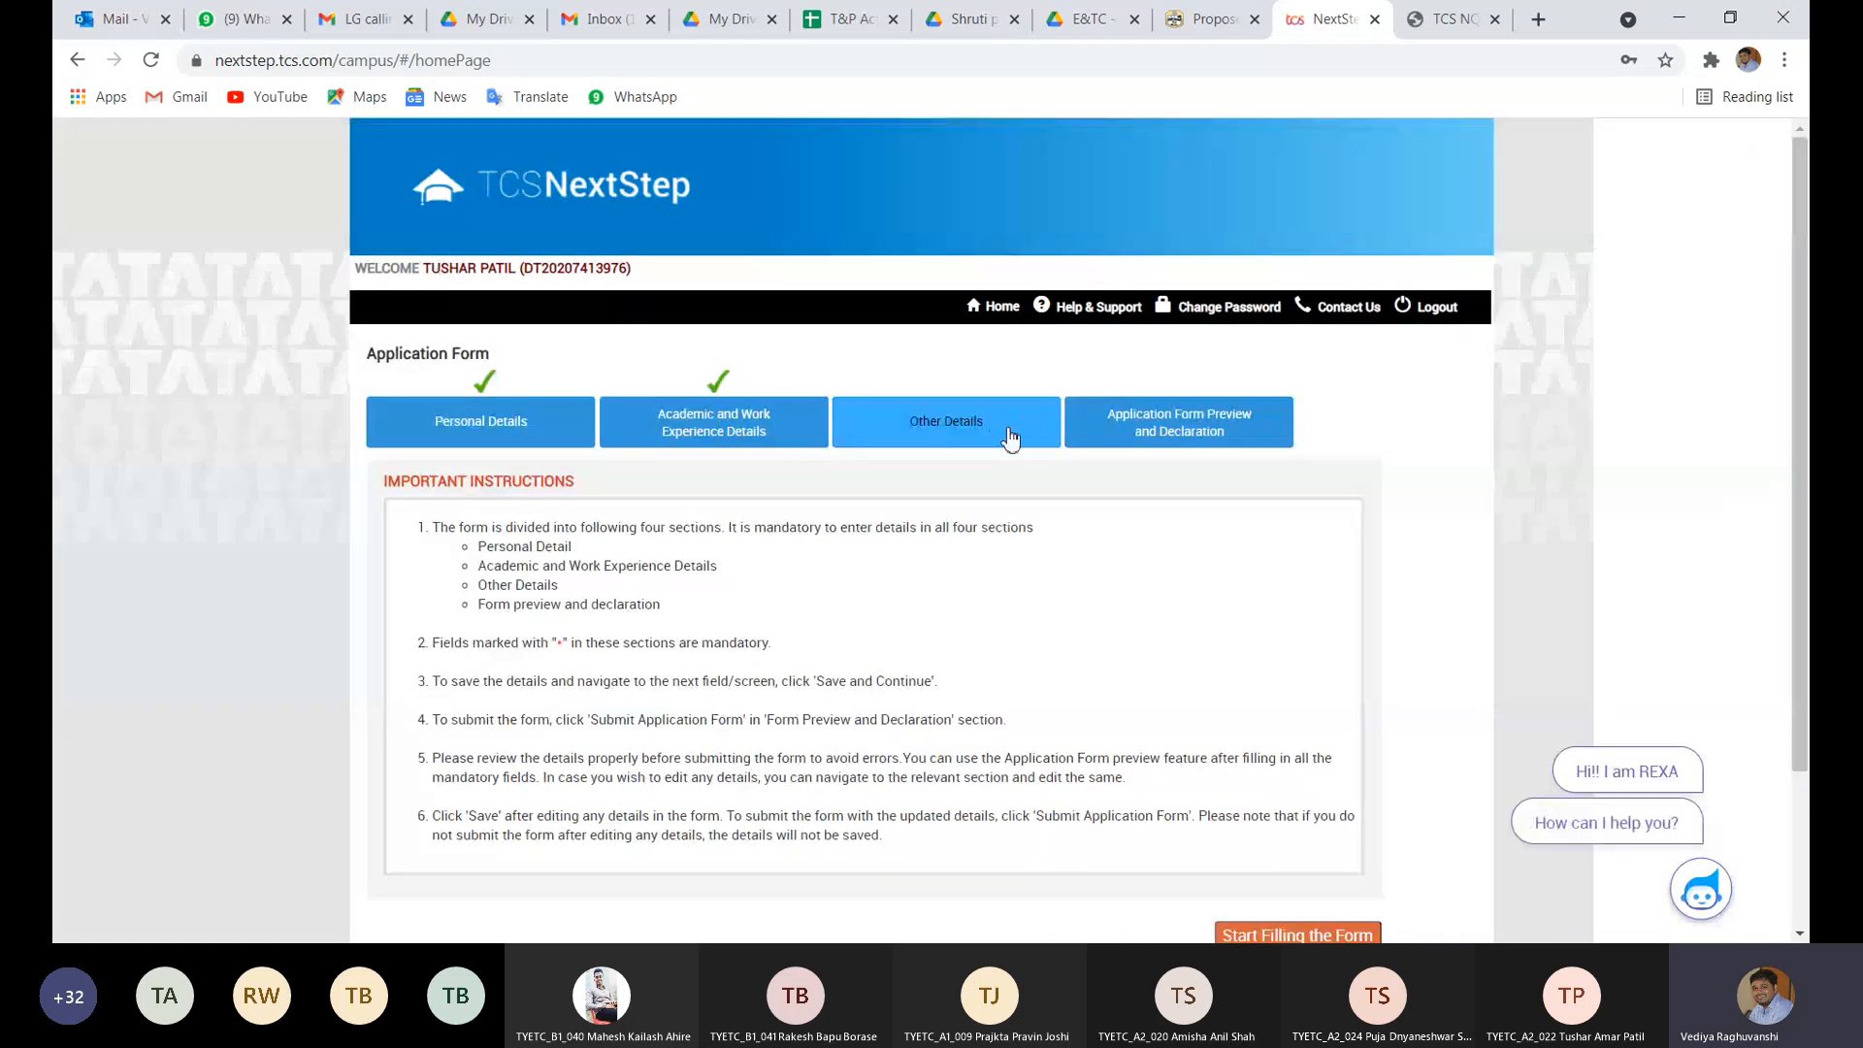
left_click(1137, 436)
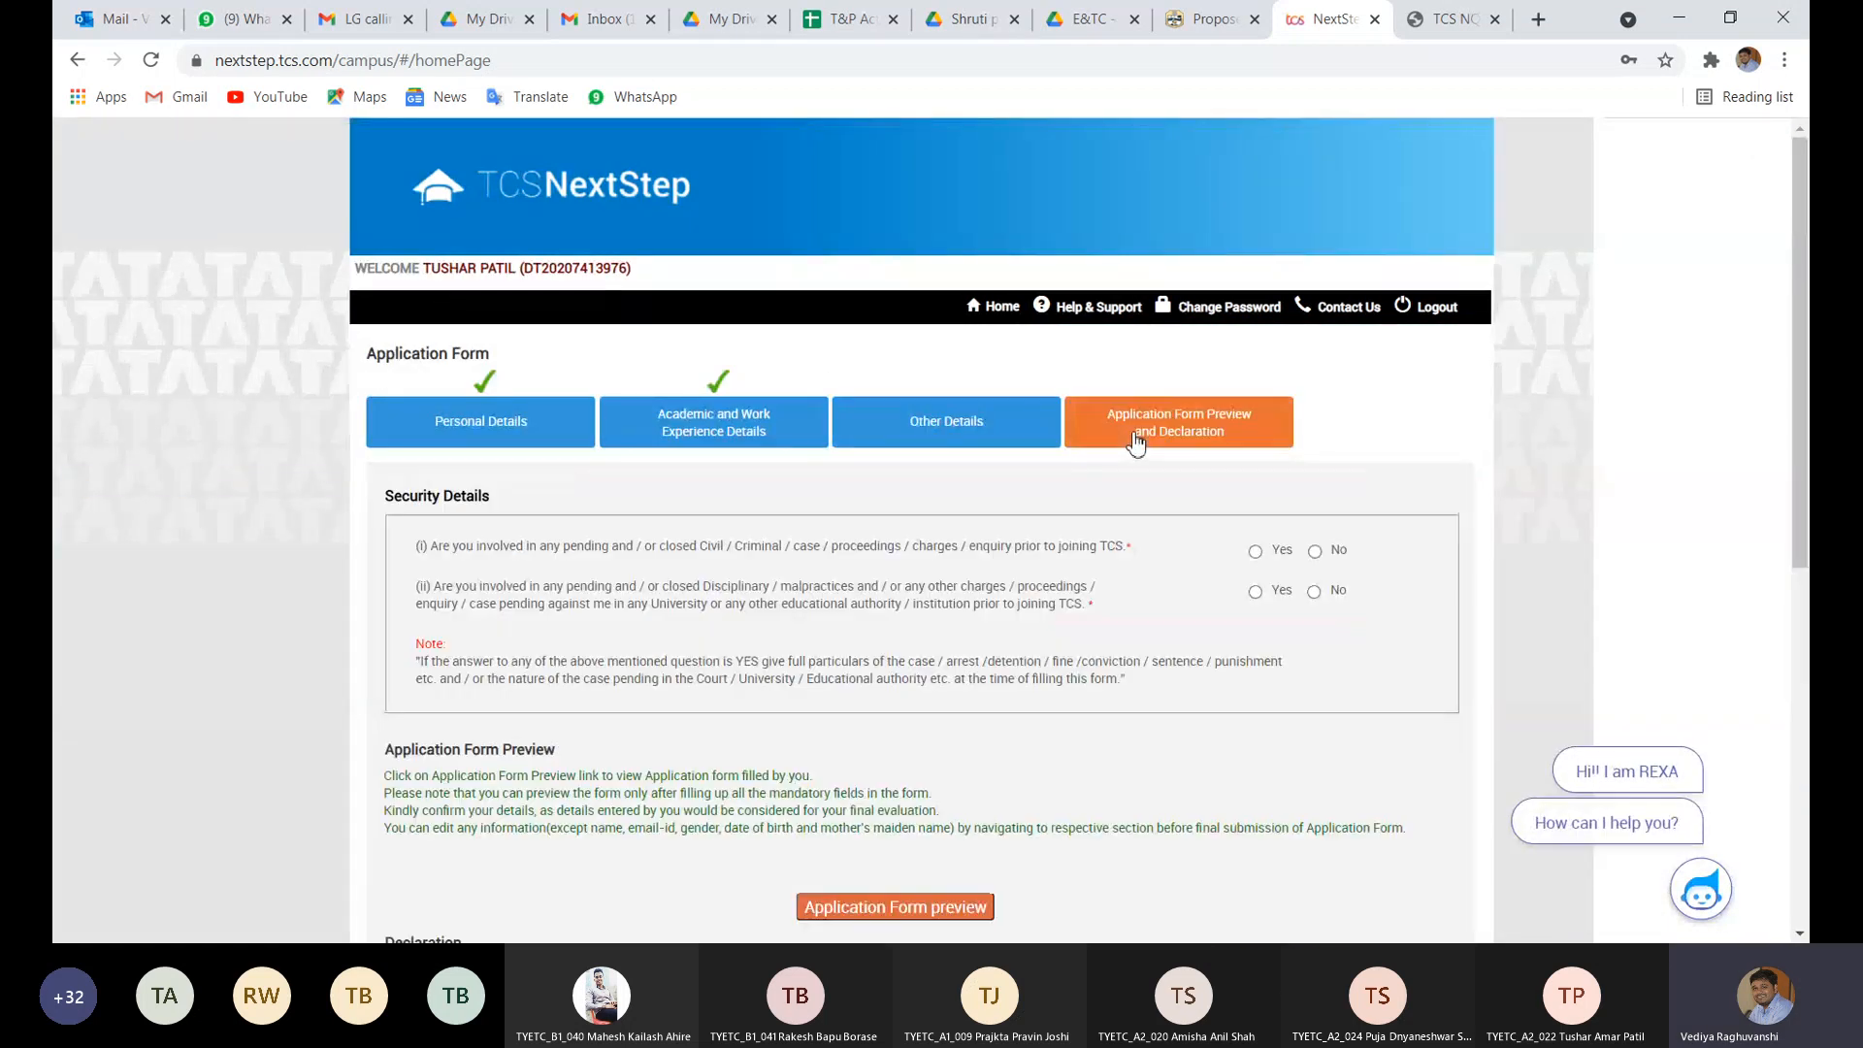
left_click(963, 427)
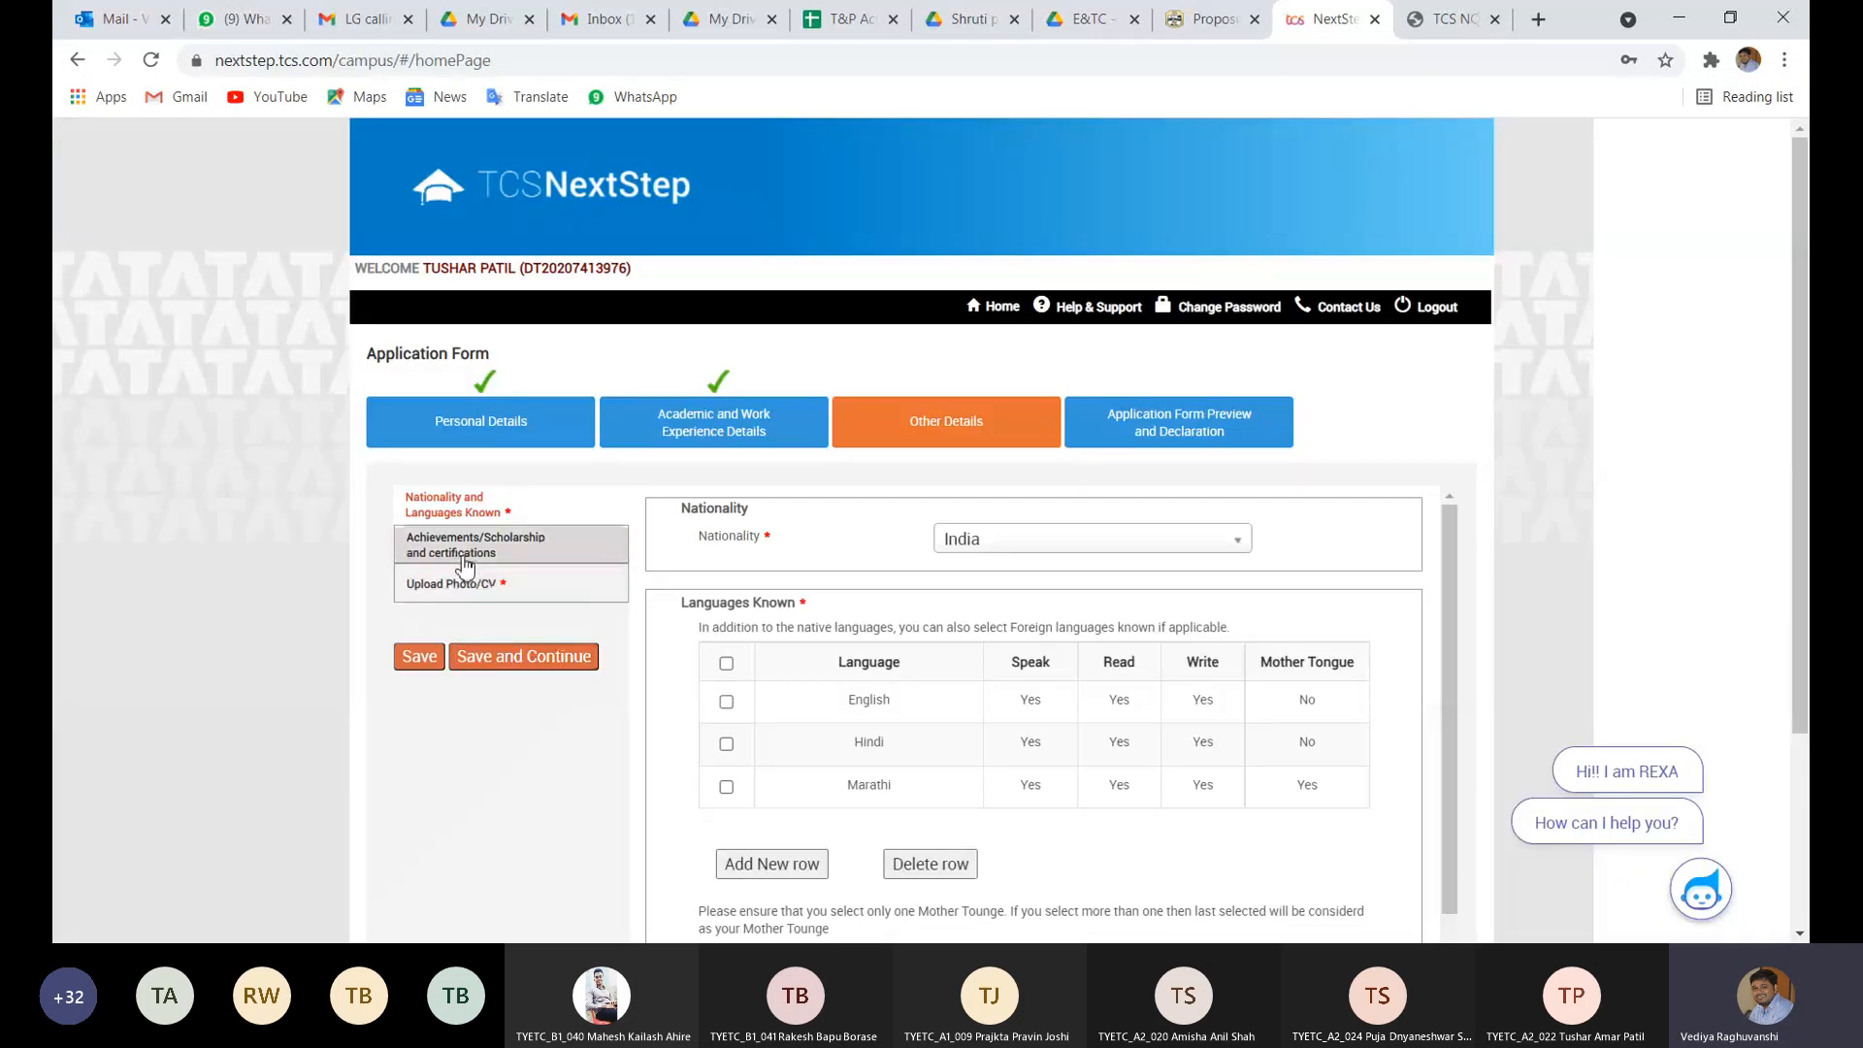
- Re-attach the PDF CV from Downloads under Upload Photo/CV and save Other Details
left_click(466, 566)
left_click(453, 583)
scroll(866, 762, "down", 2)
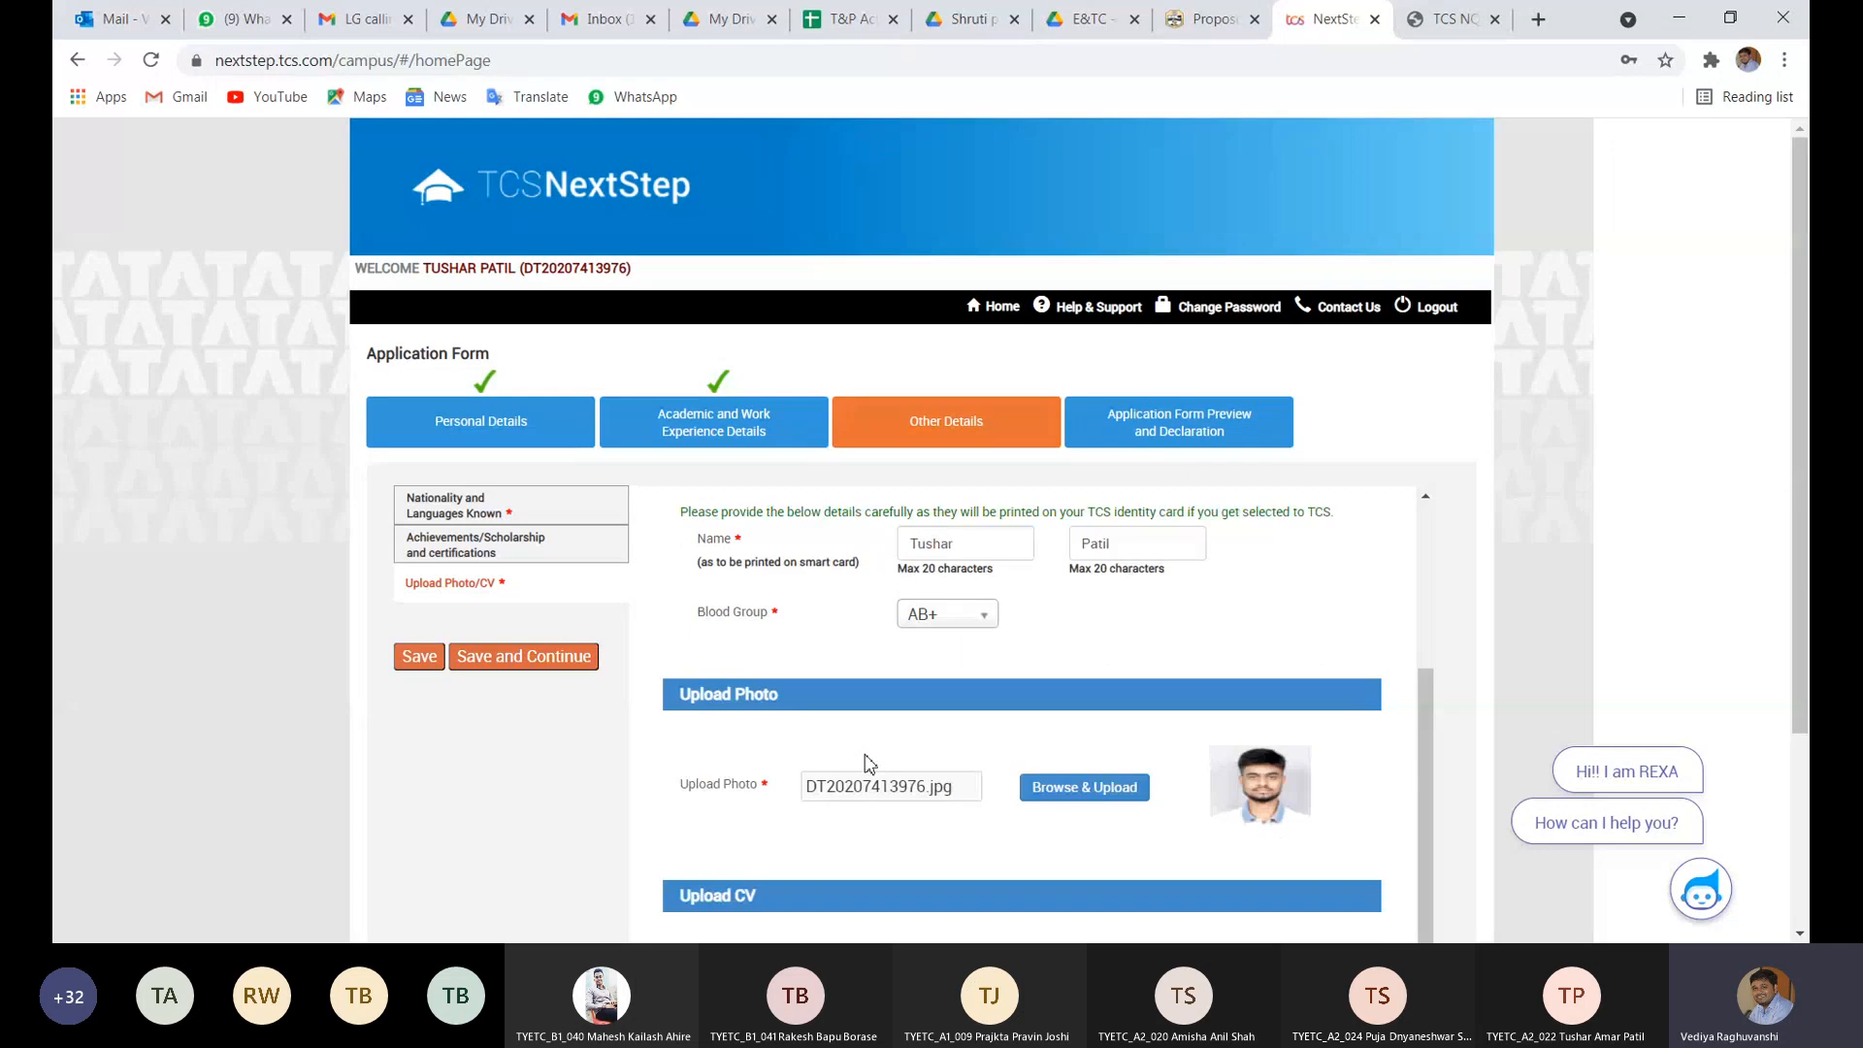
scroll(1077, 791, "down", 3)
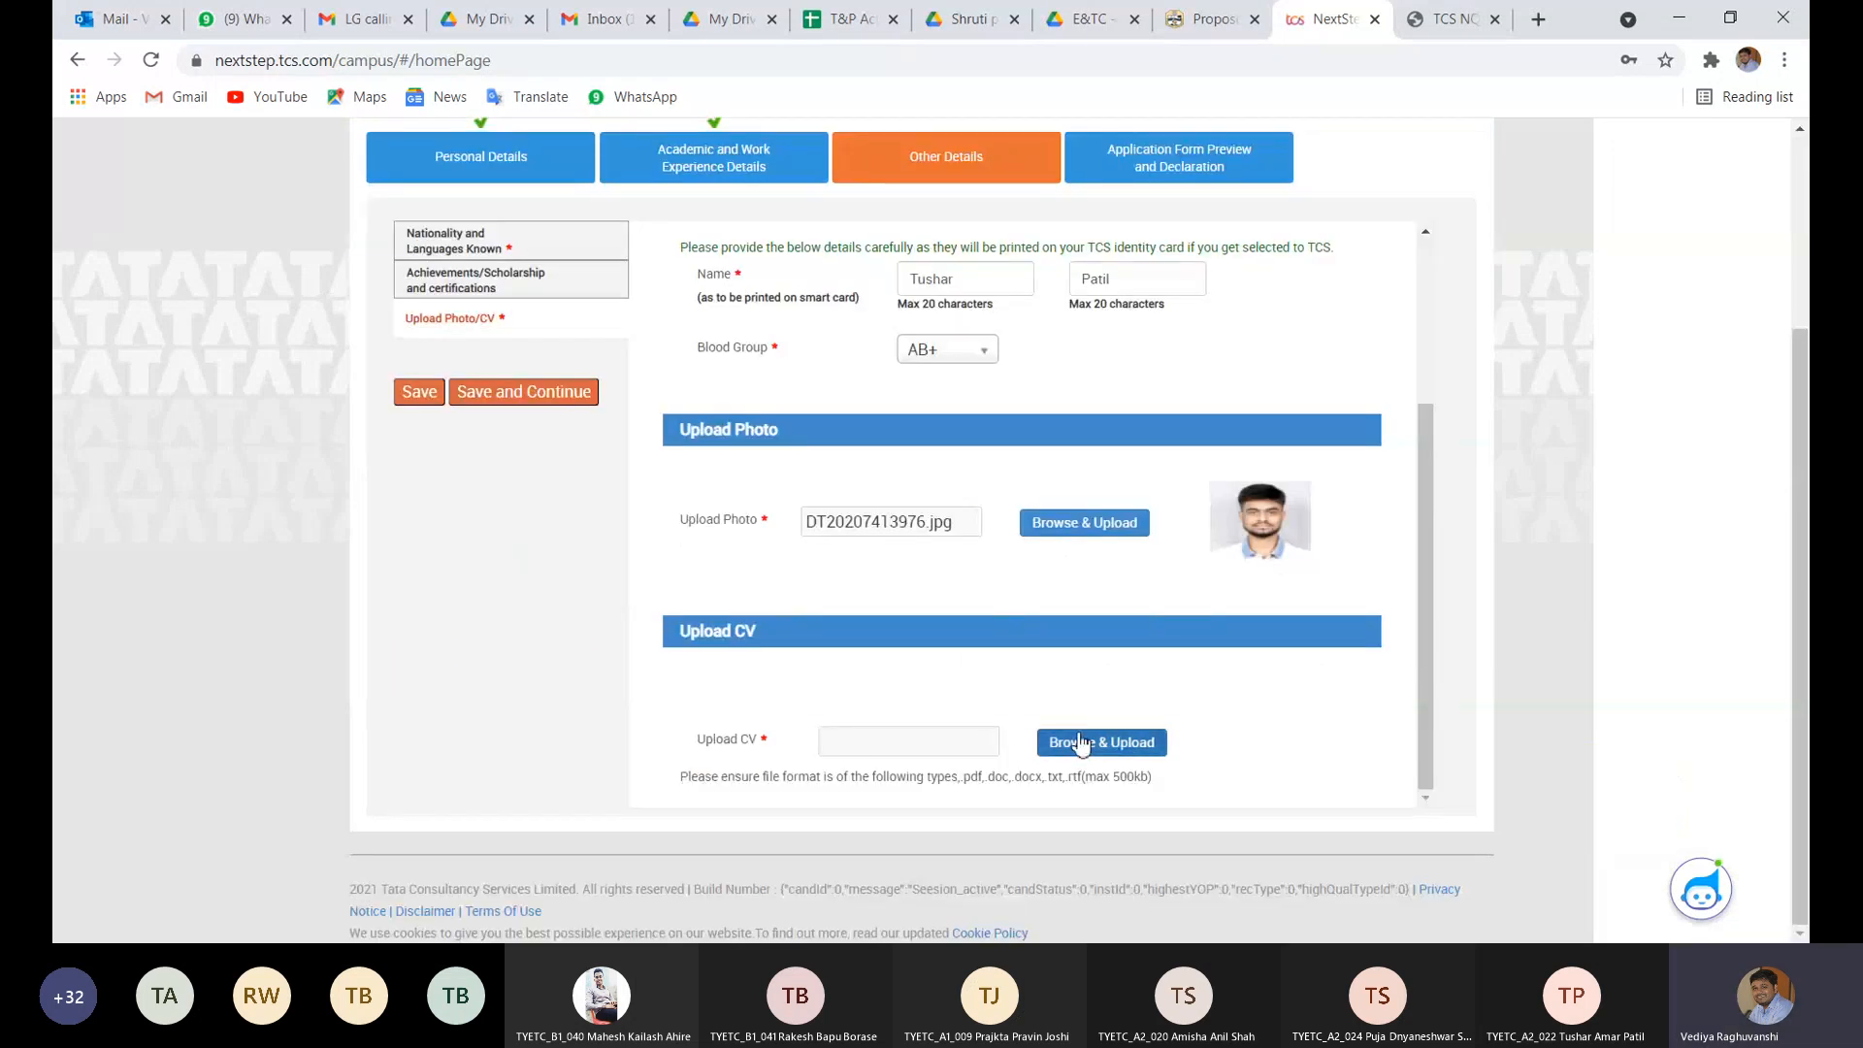
left_click(1080, 743)
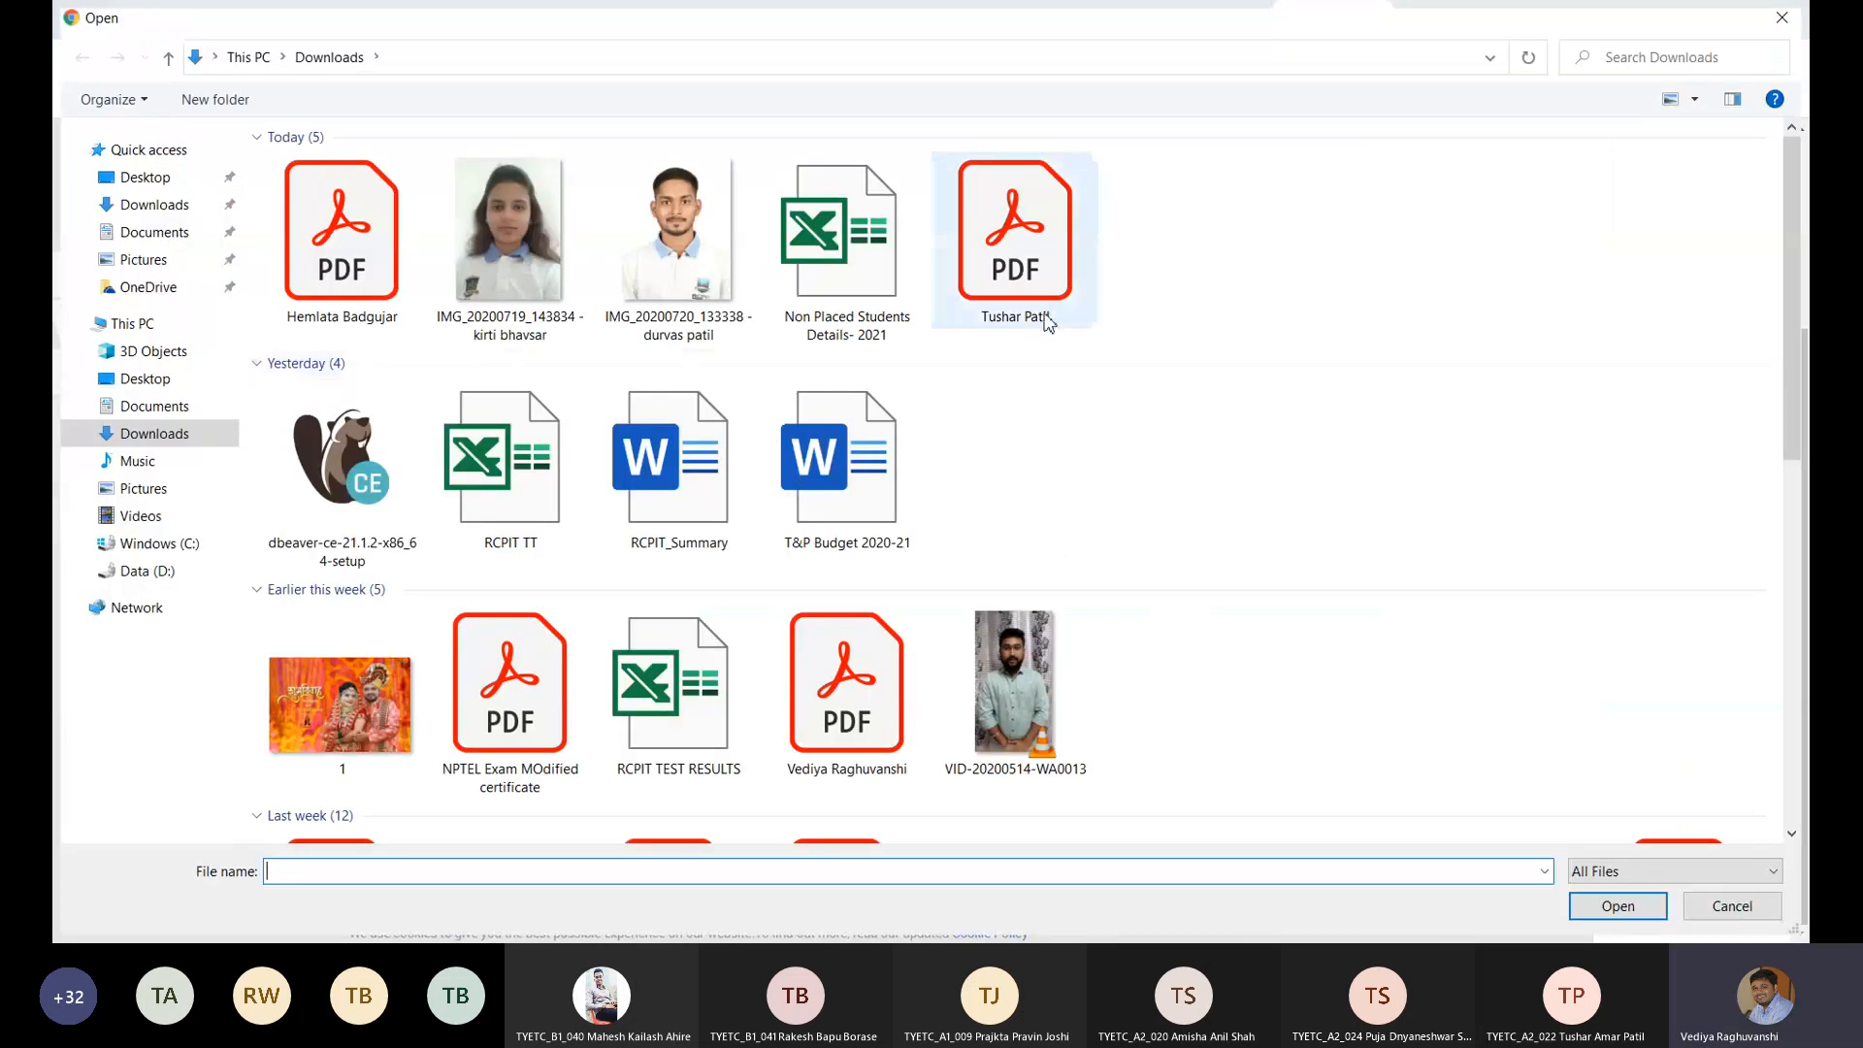
double_click(1046, 322)
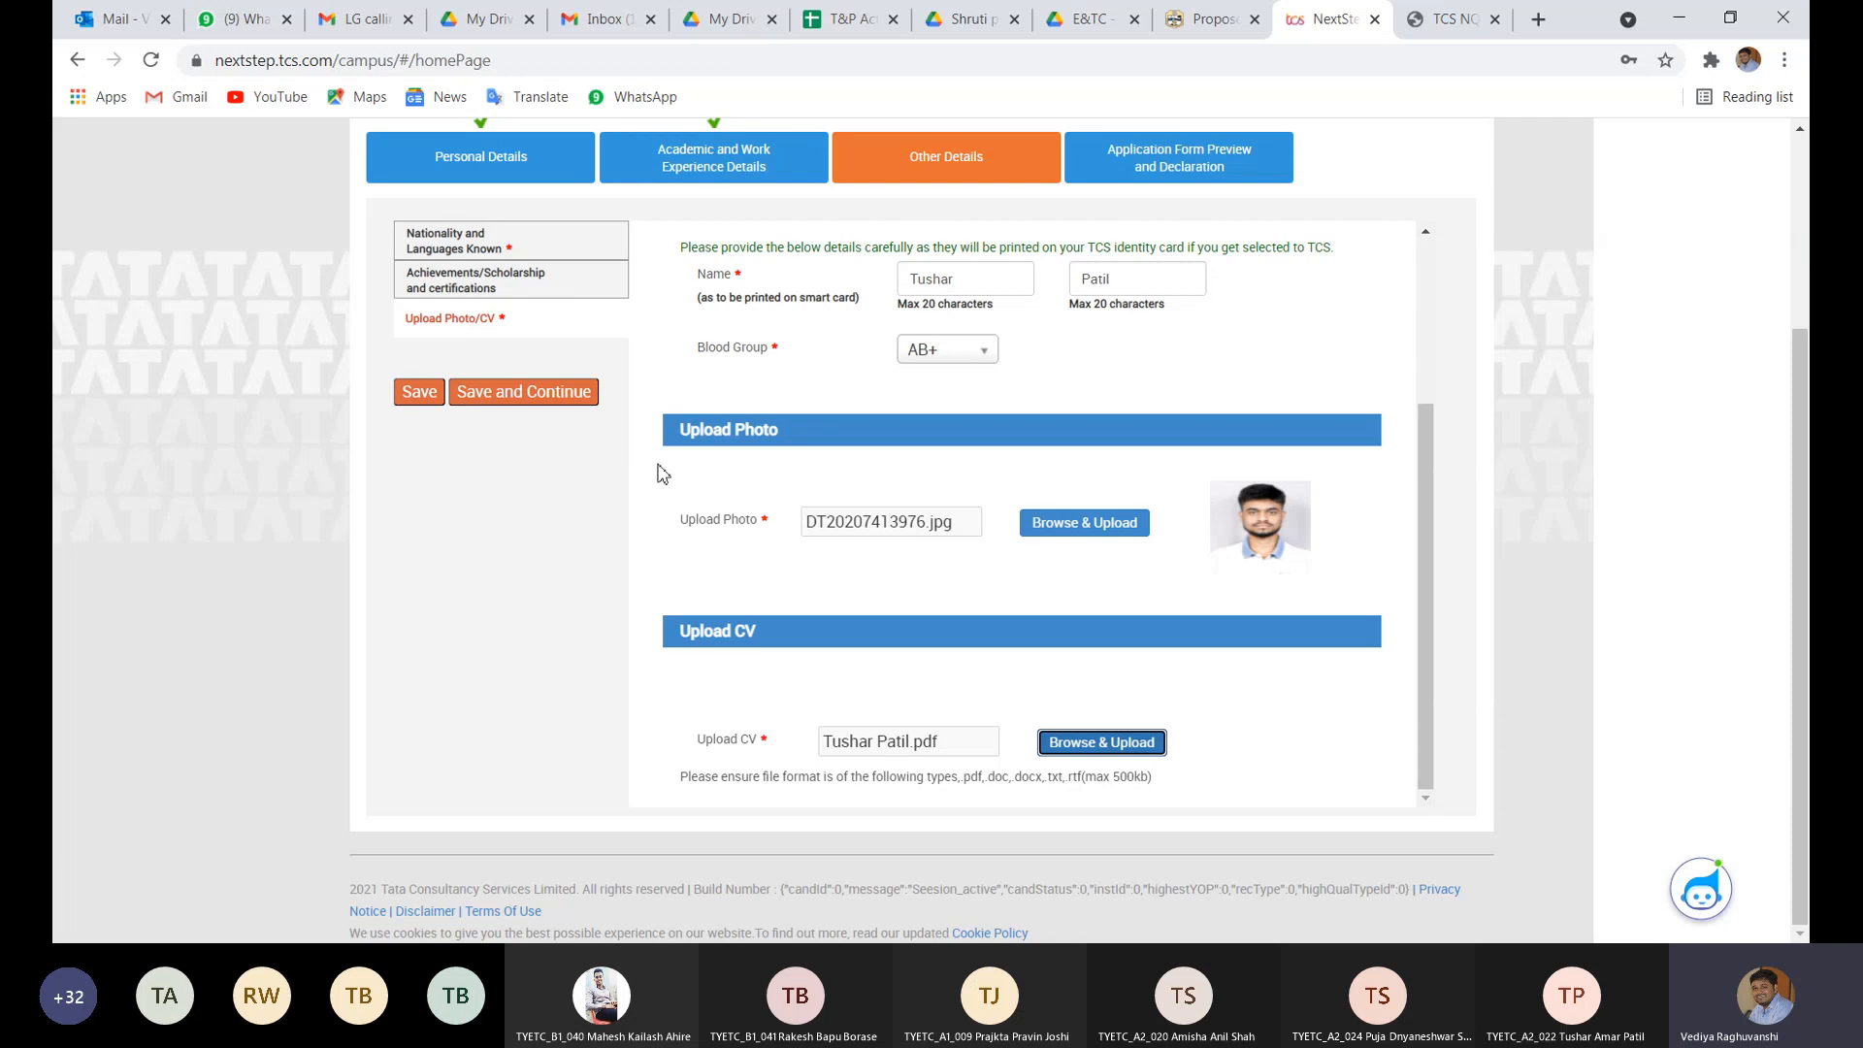
left_click(549, 398)
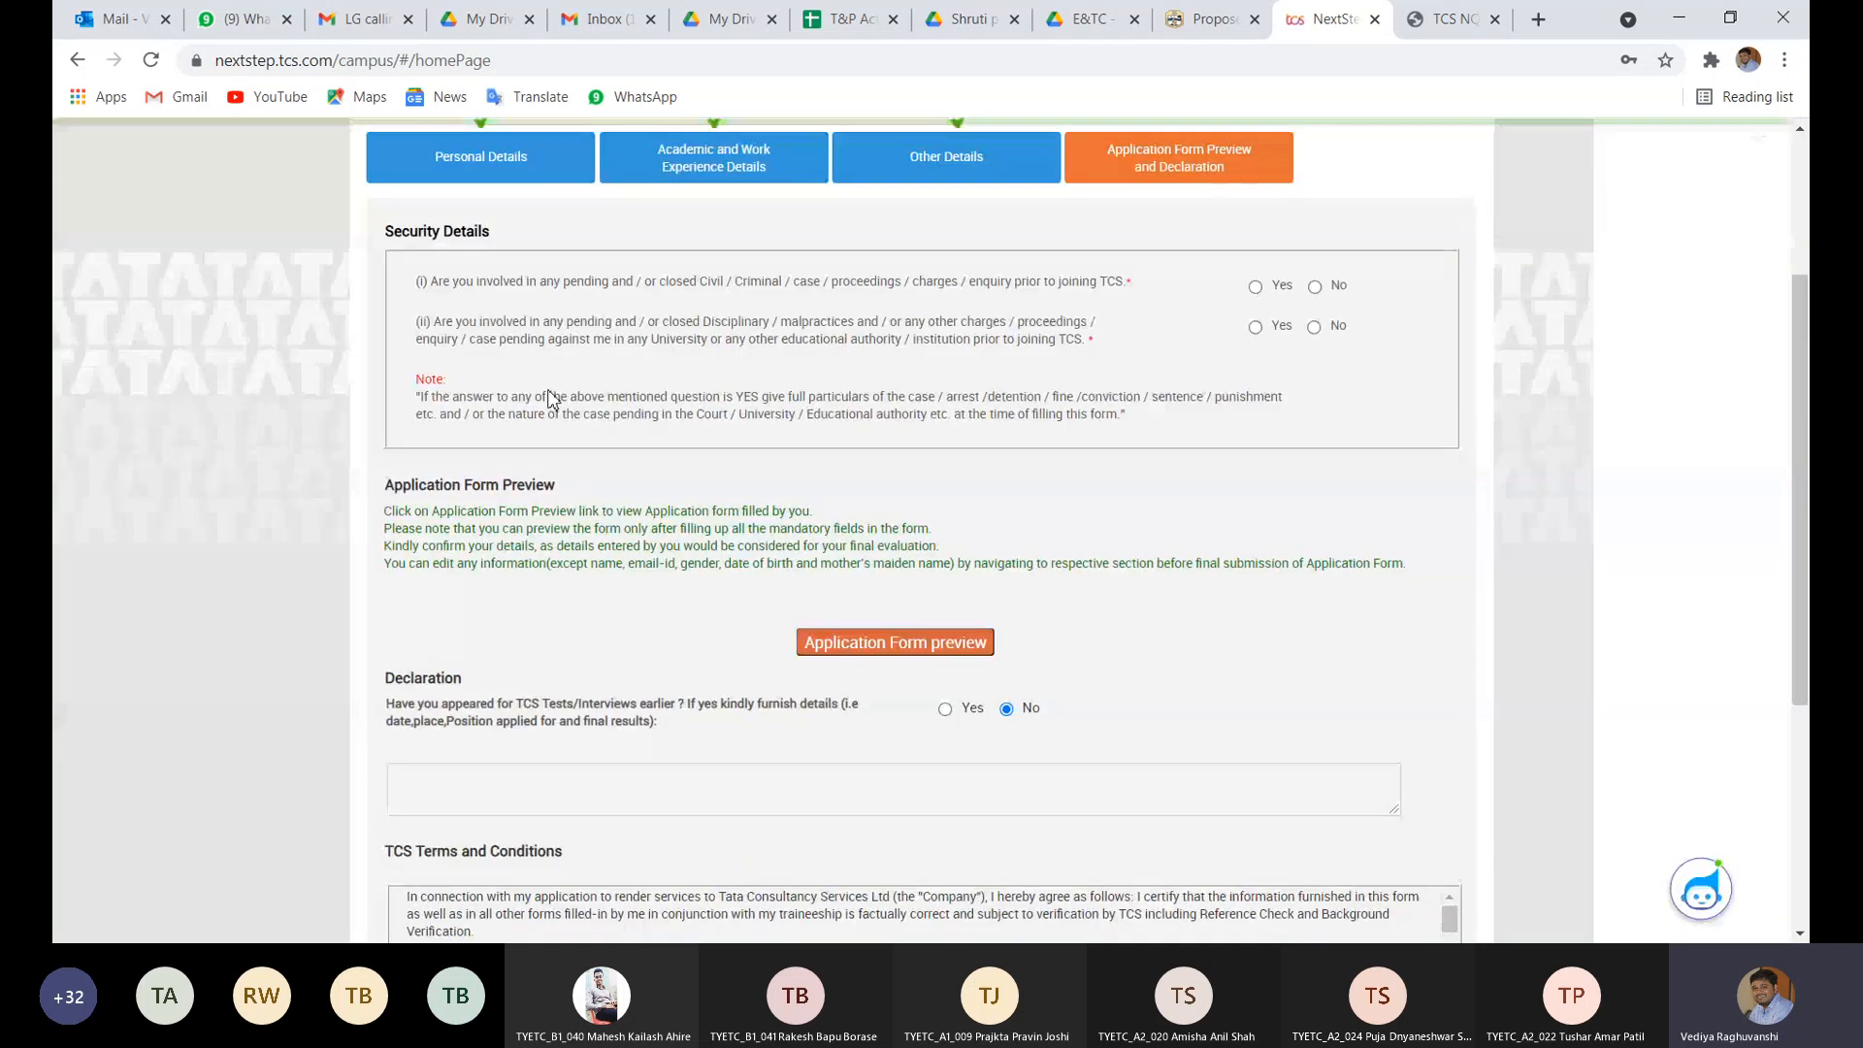
- Answer No to the security questions and request the form preview, which hits error E0null
left_click(1314, 286)
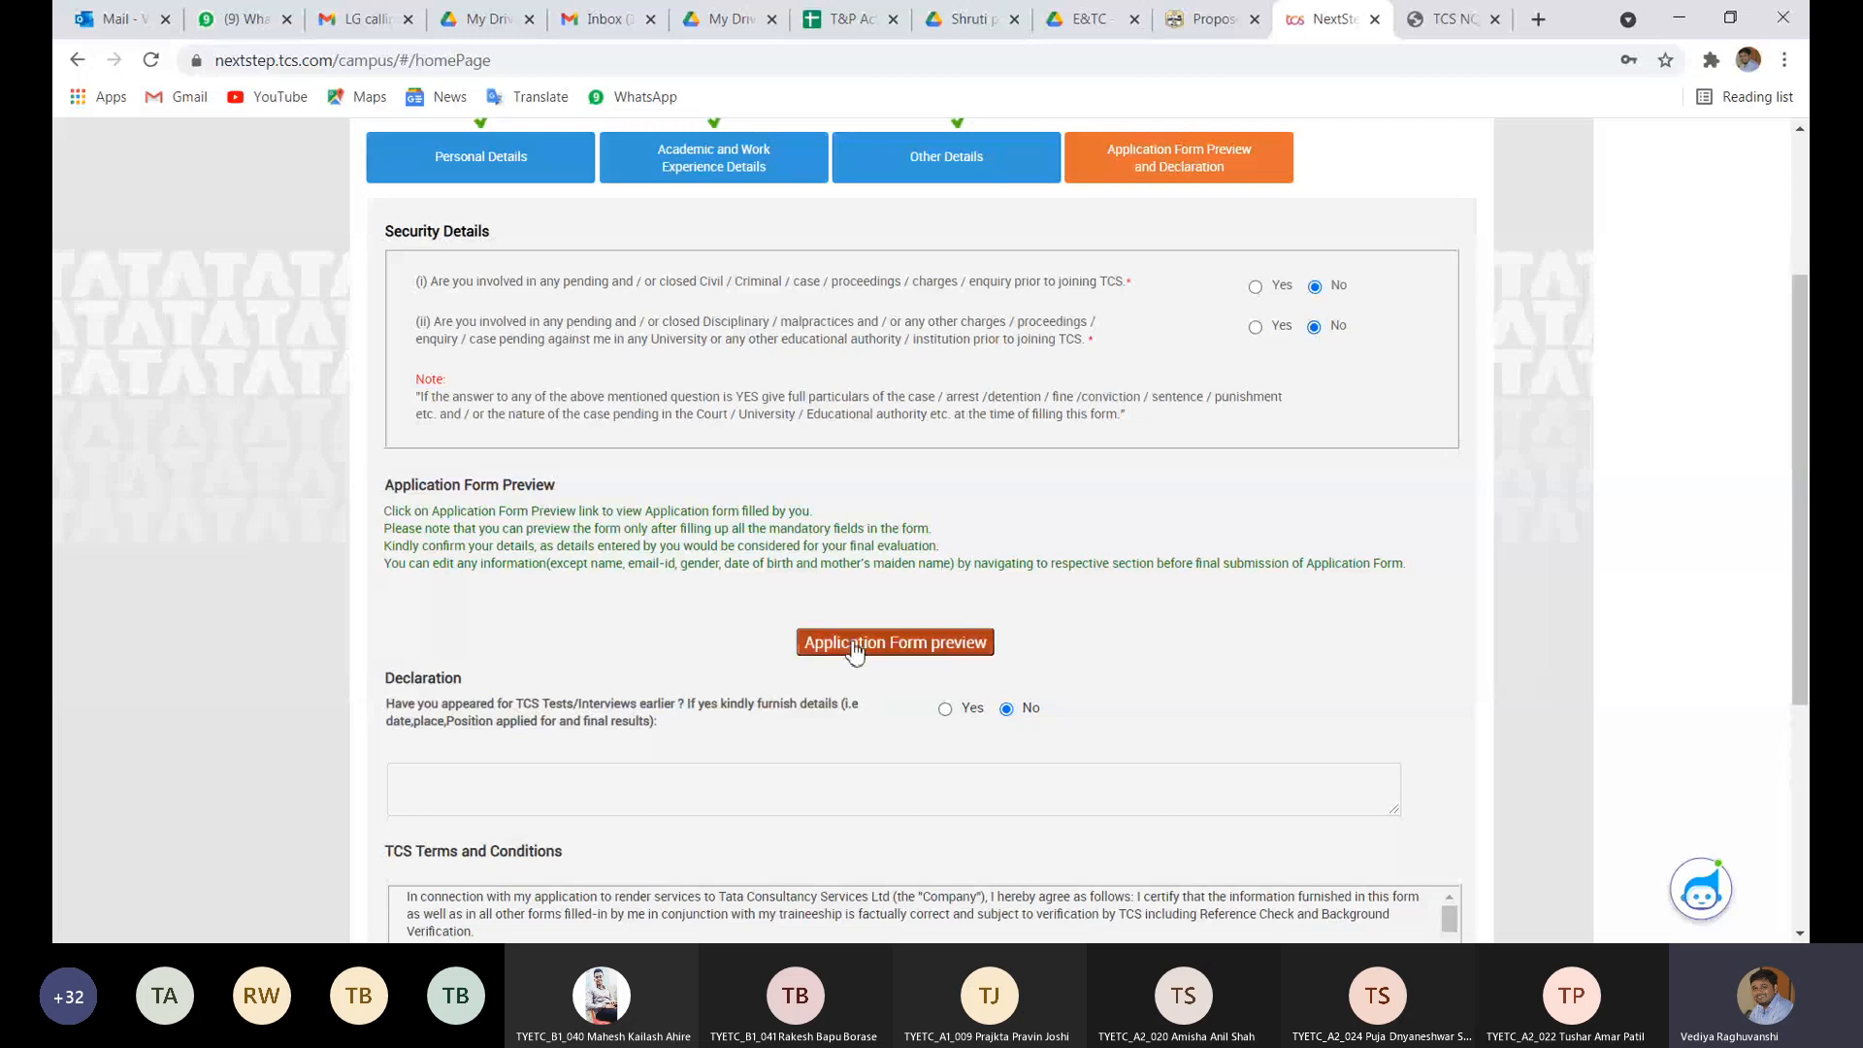
scroll(698, 673, "down", 3)
scroll(698, 669, "down", 2)
scroll(698, 670, "up", 5)
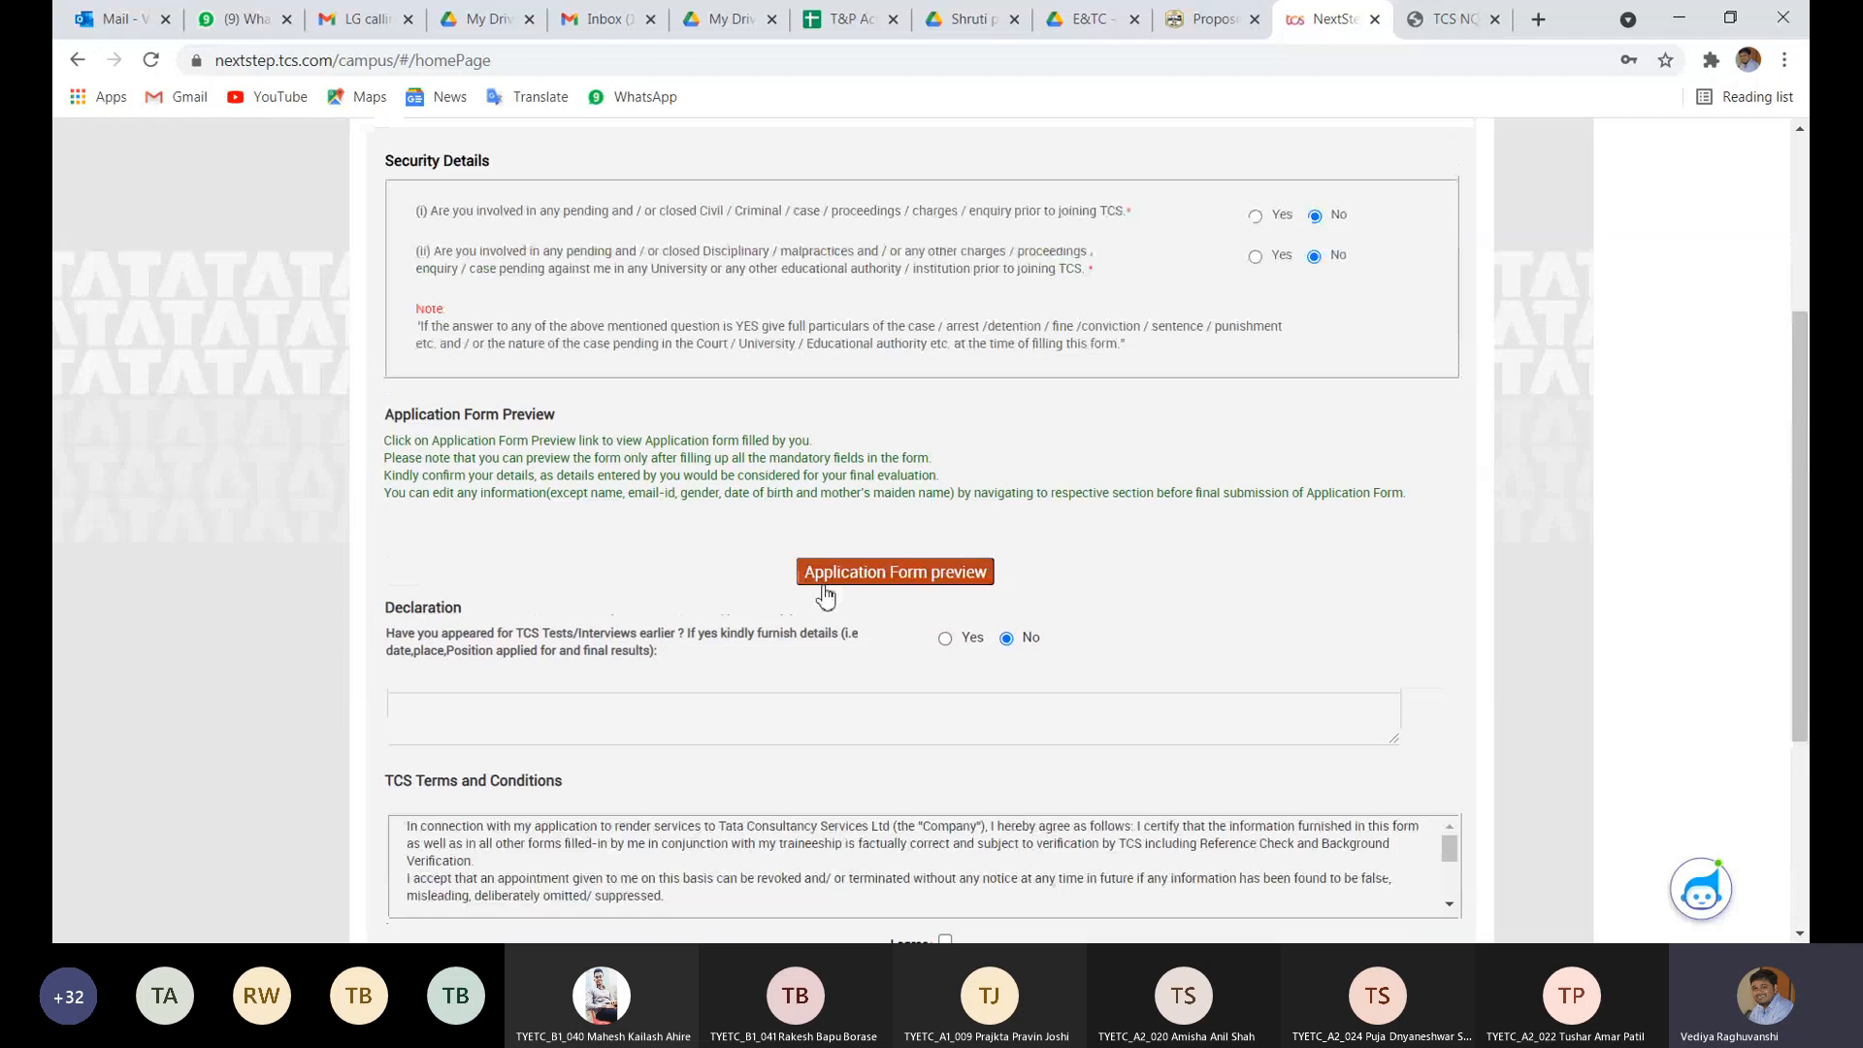
left_click(824, 585)
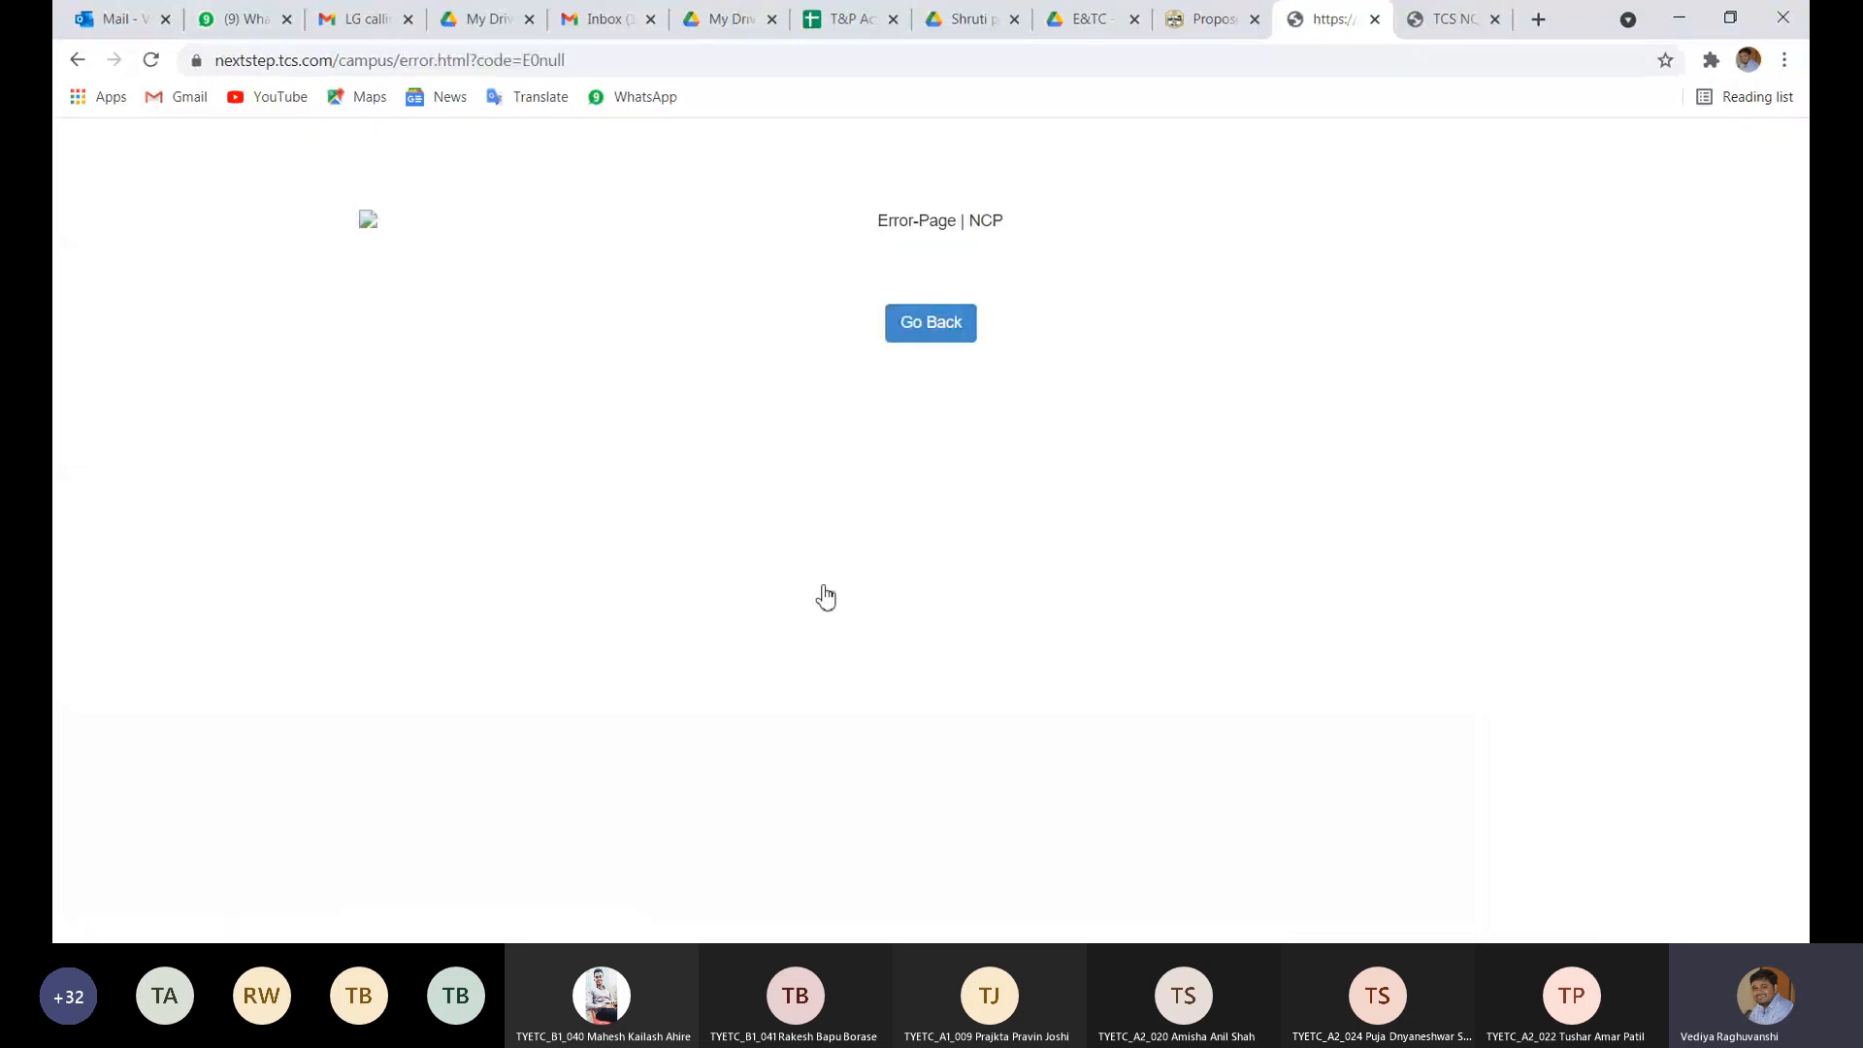
- Leave the error page and return to the Application Form overview
left_click(928, 321)
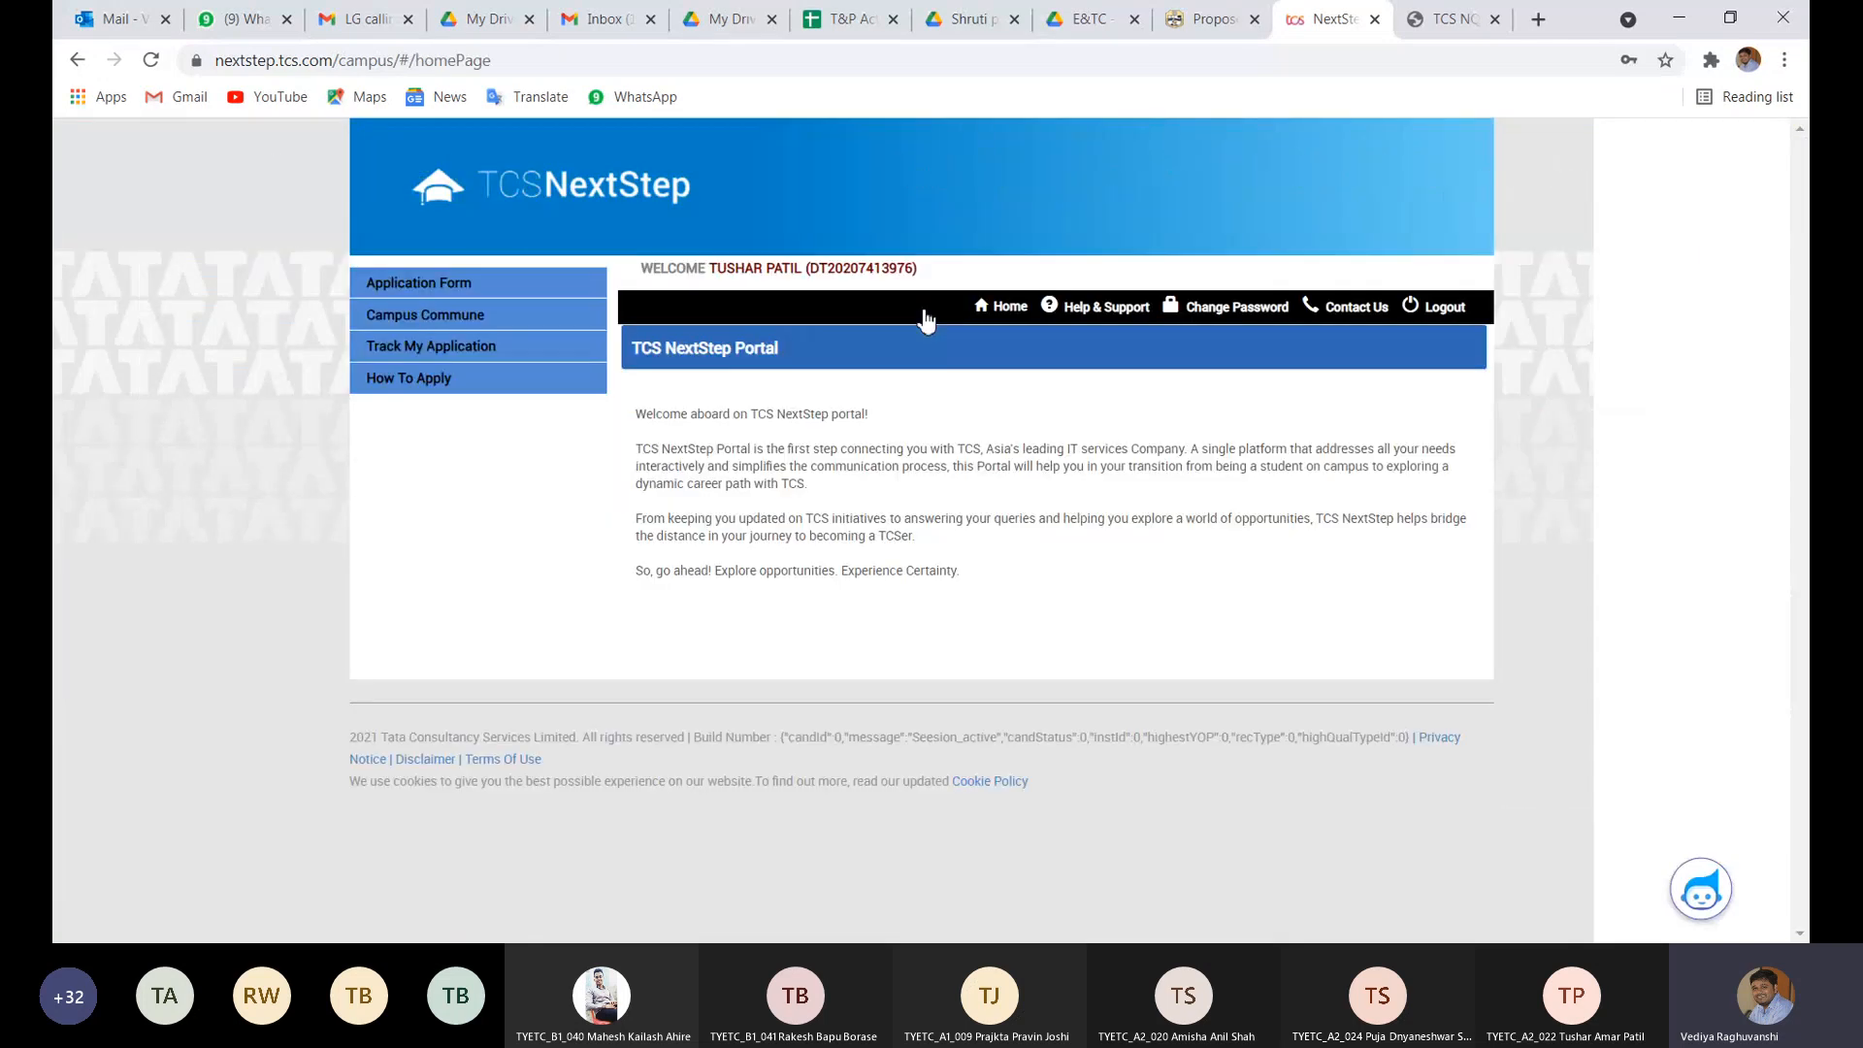
left_click(509, 283)
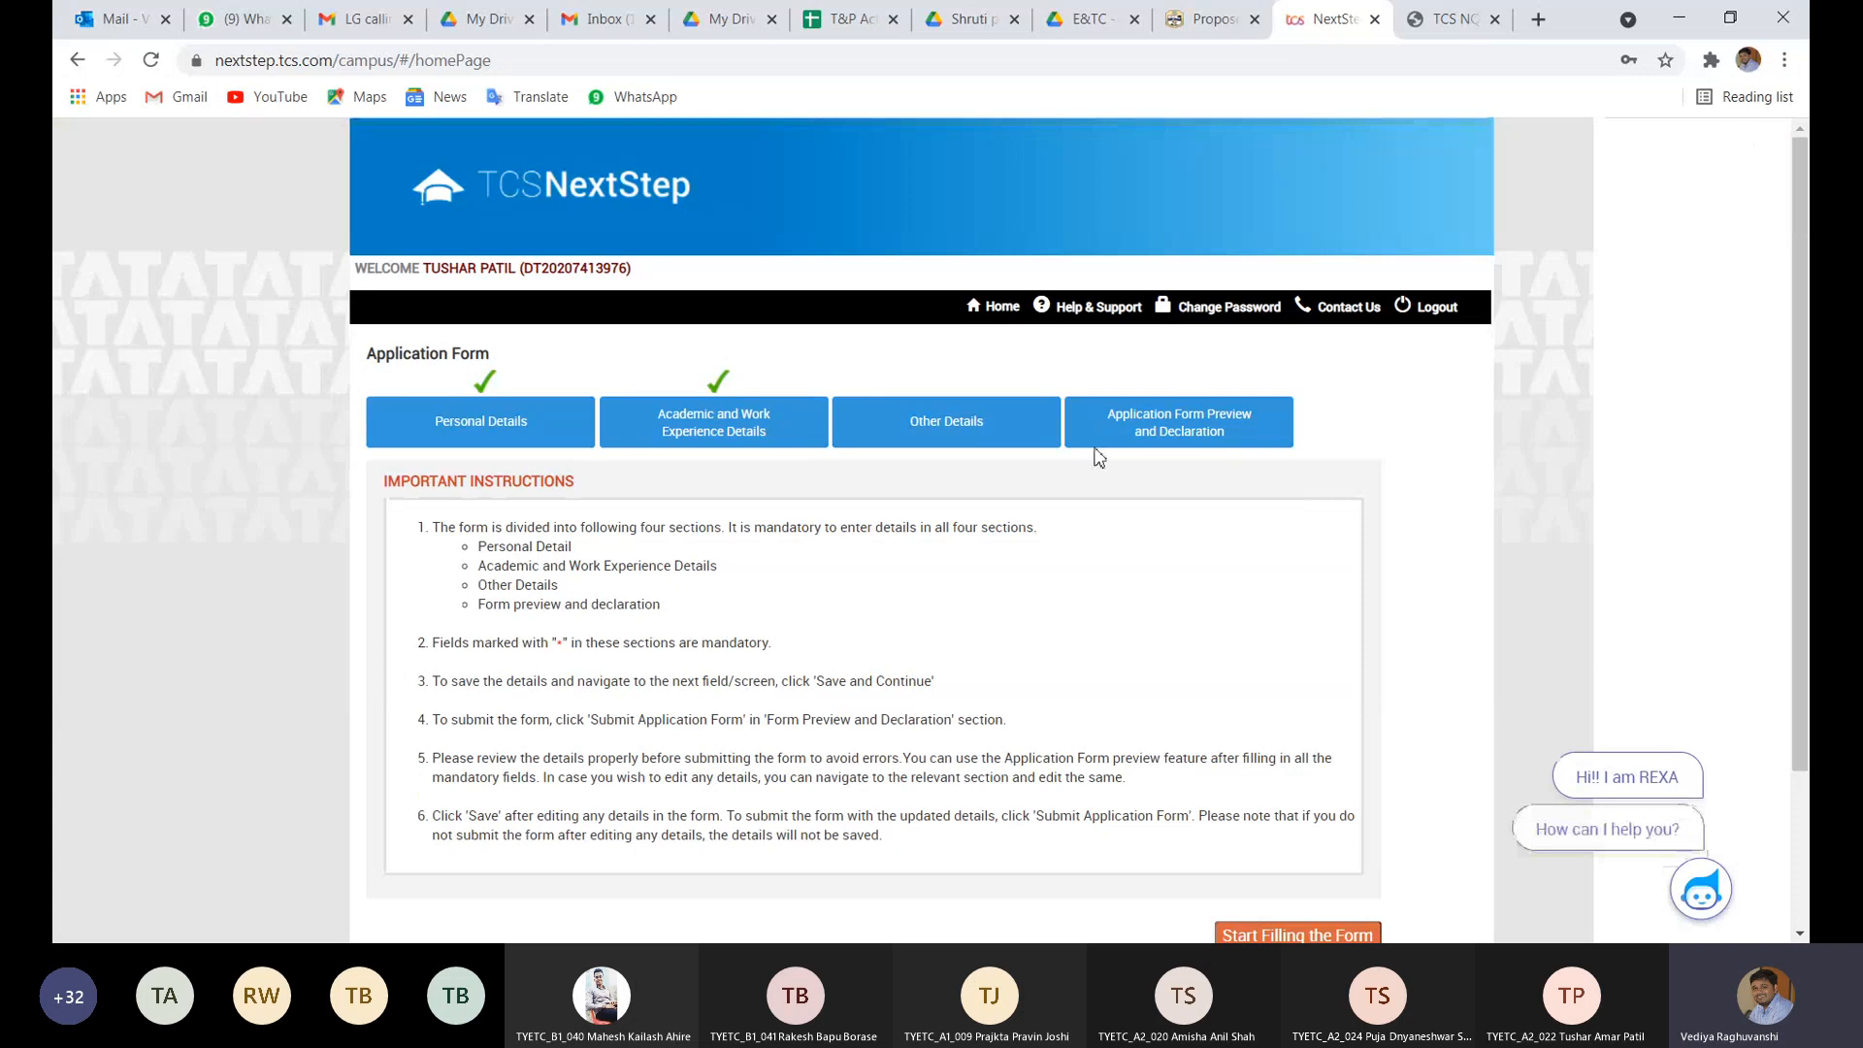
- In Other Details, re-attach the CV PDF from Downloads and save the section
left_click(944, 428)
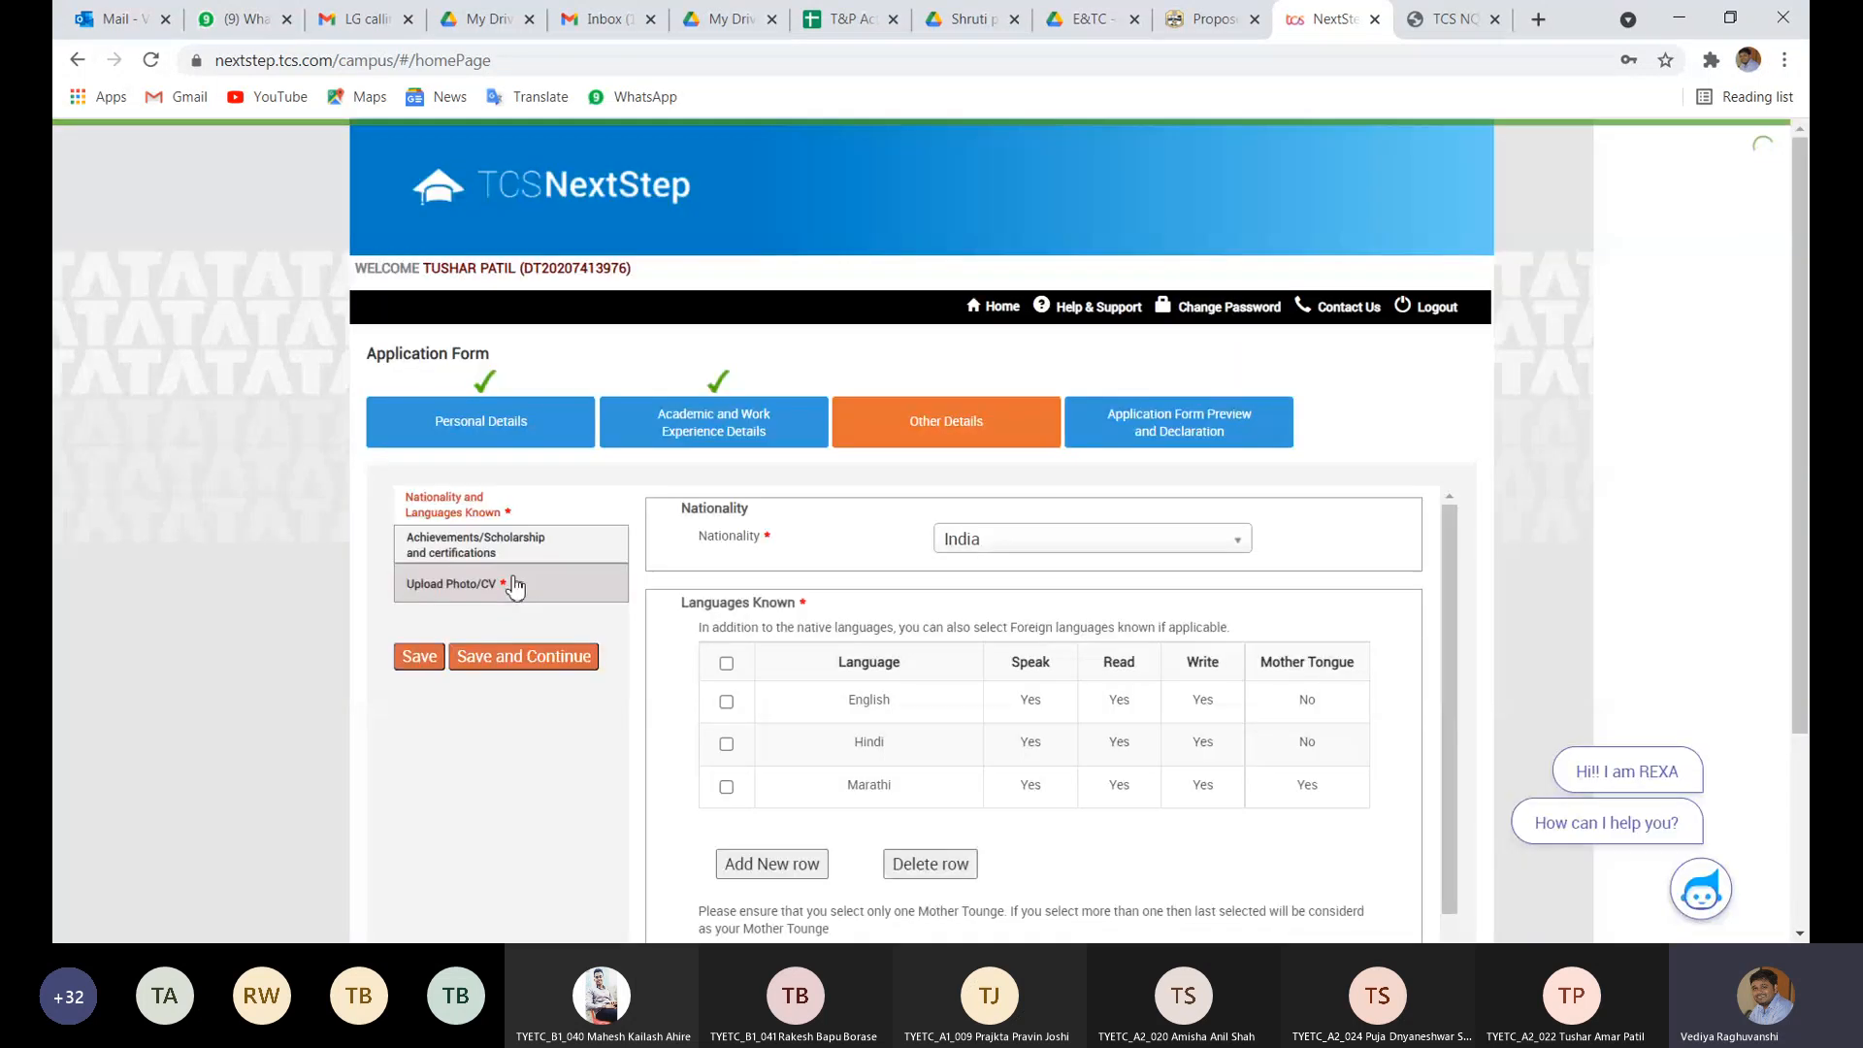
left_click(505, 583)
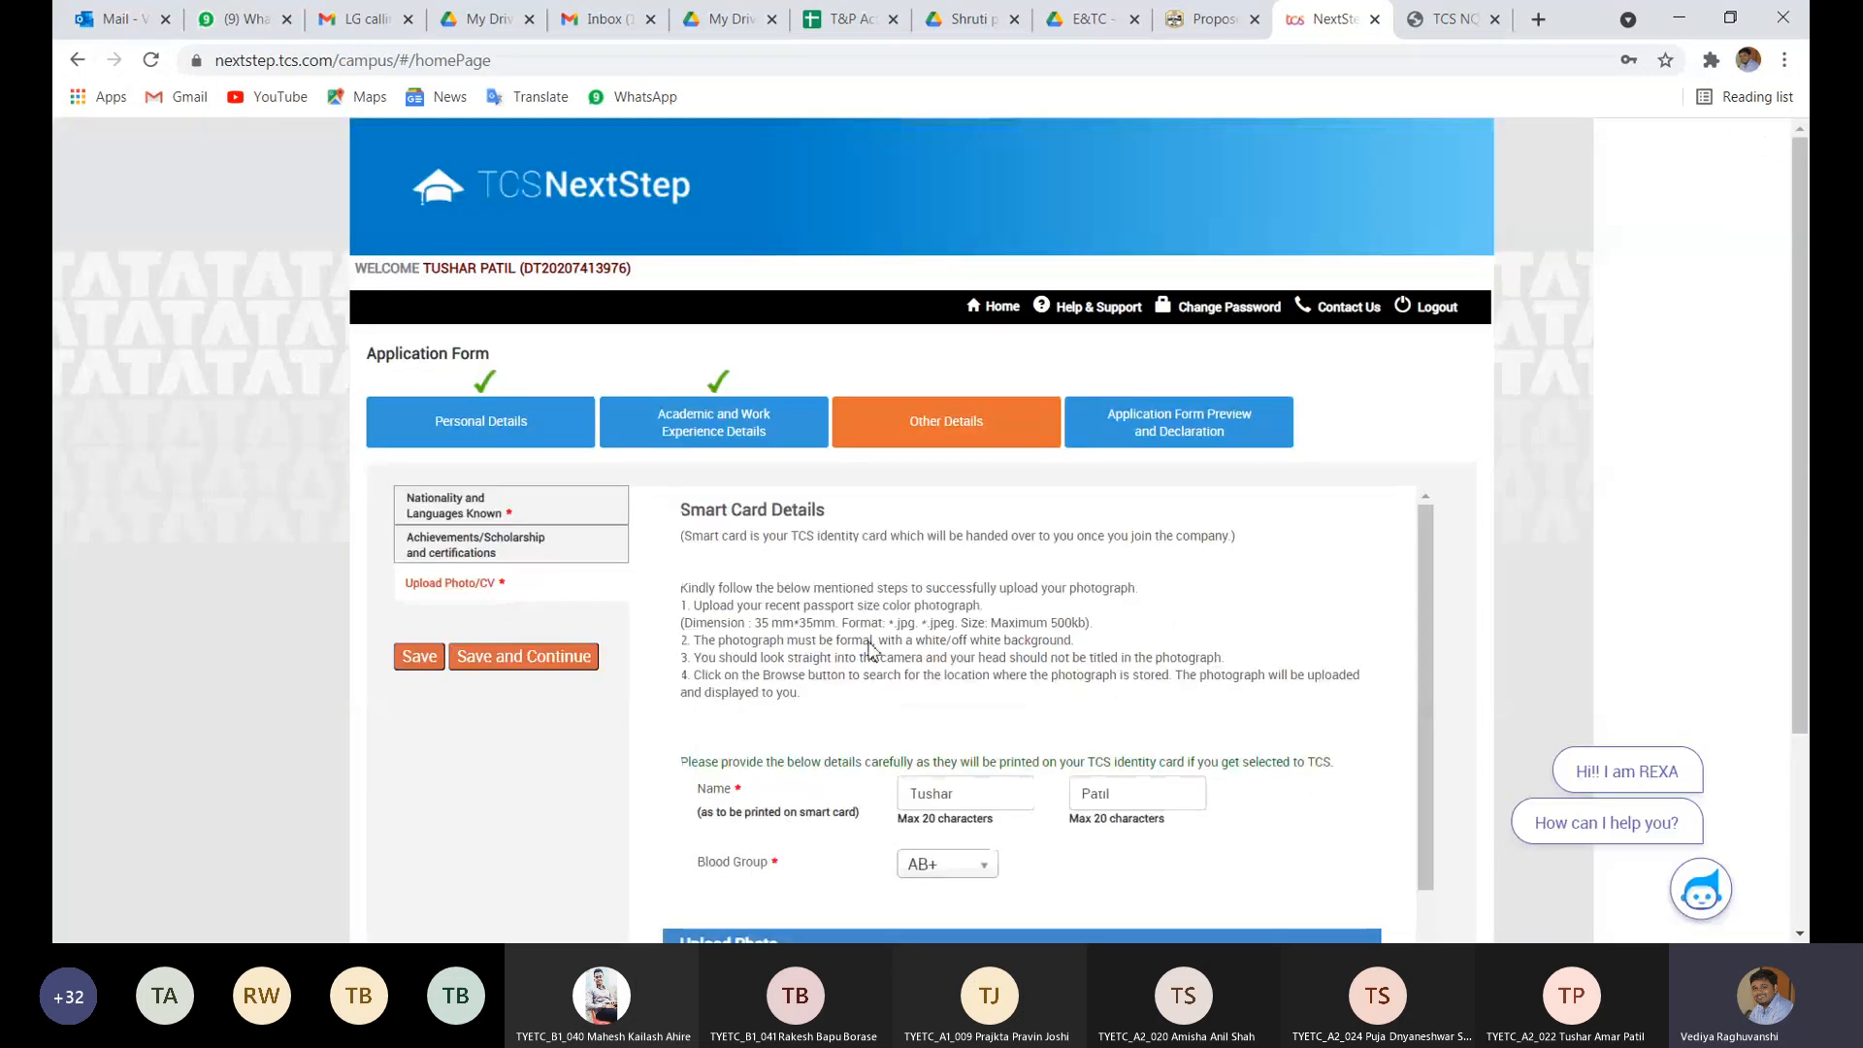
scroll(870, 650, "down", 2)
scroll(1092, 788, "down", 3)
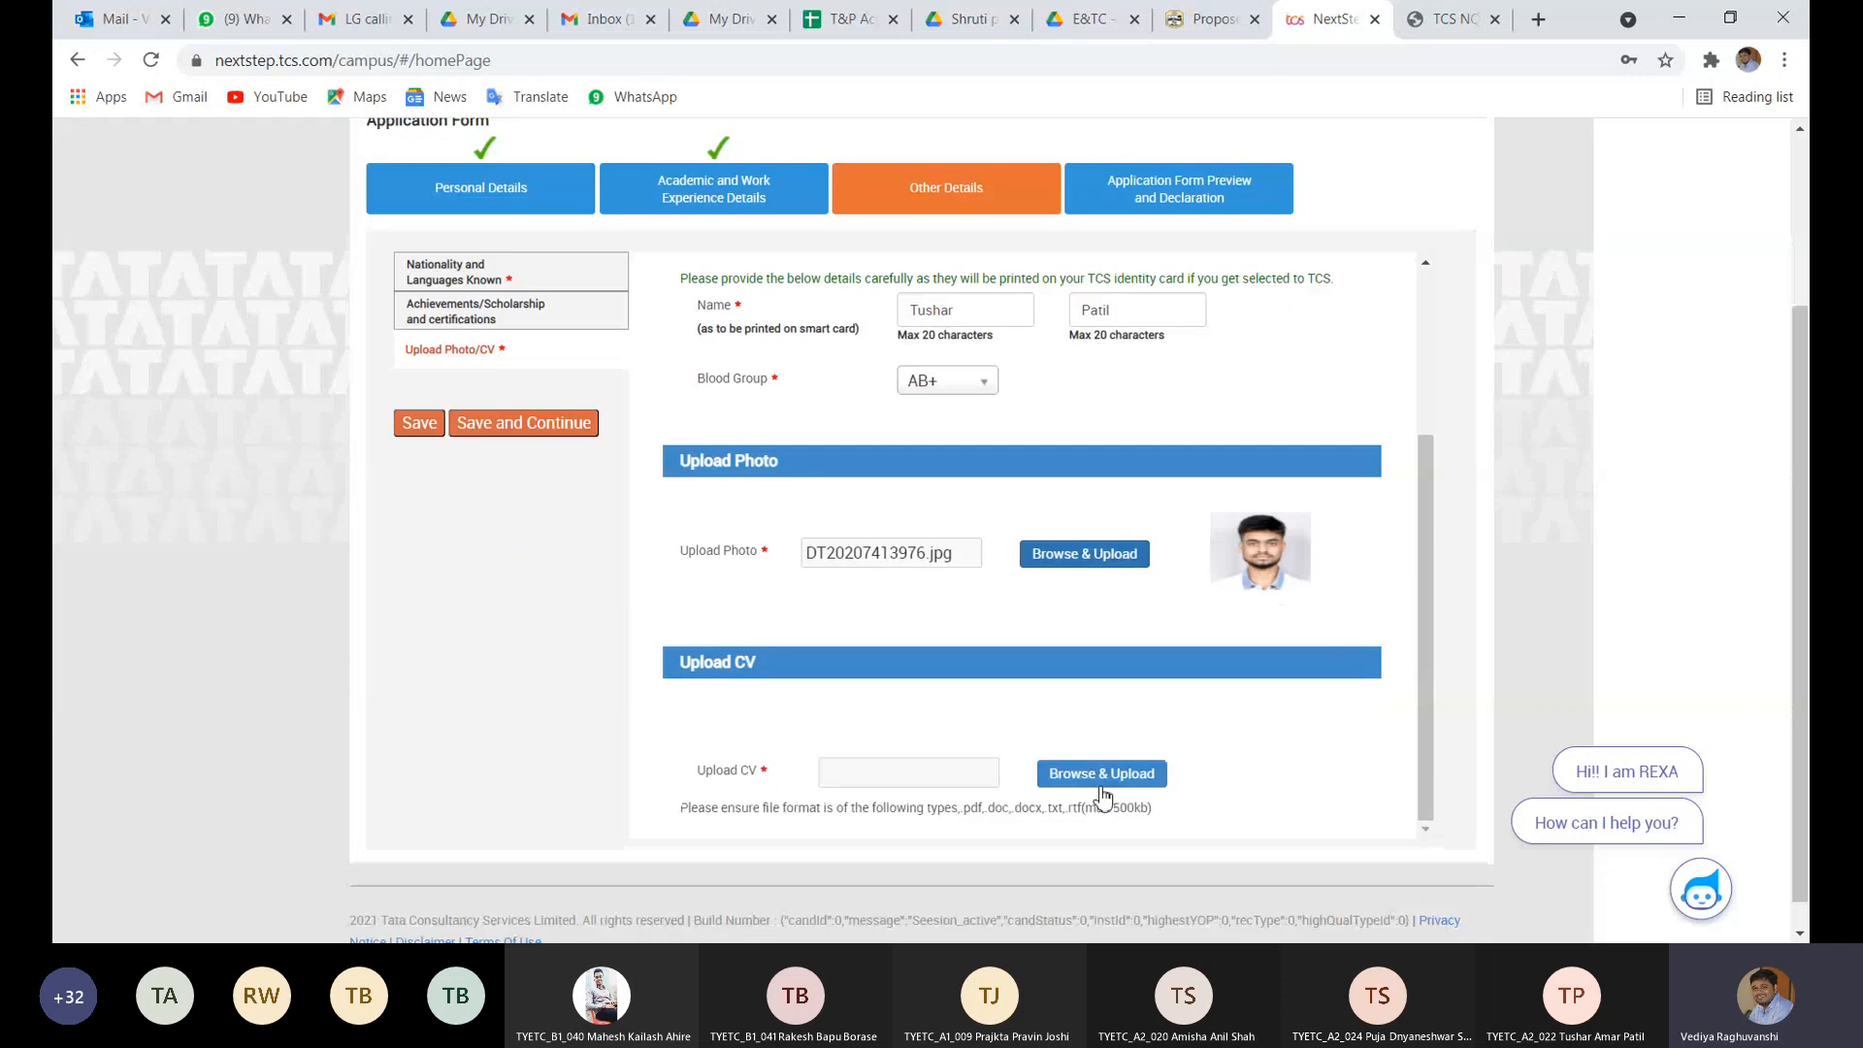
left_click(1141, 775)
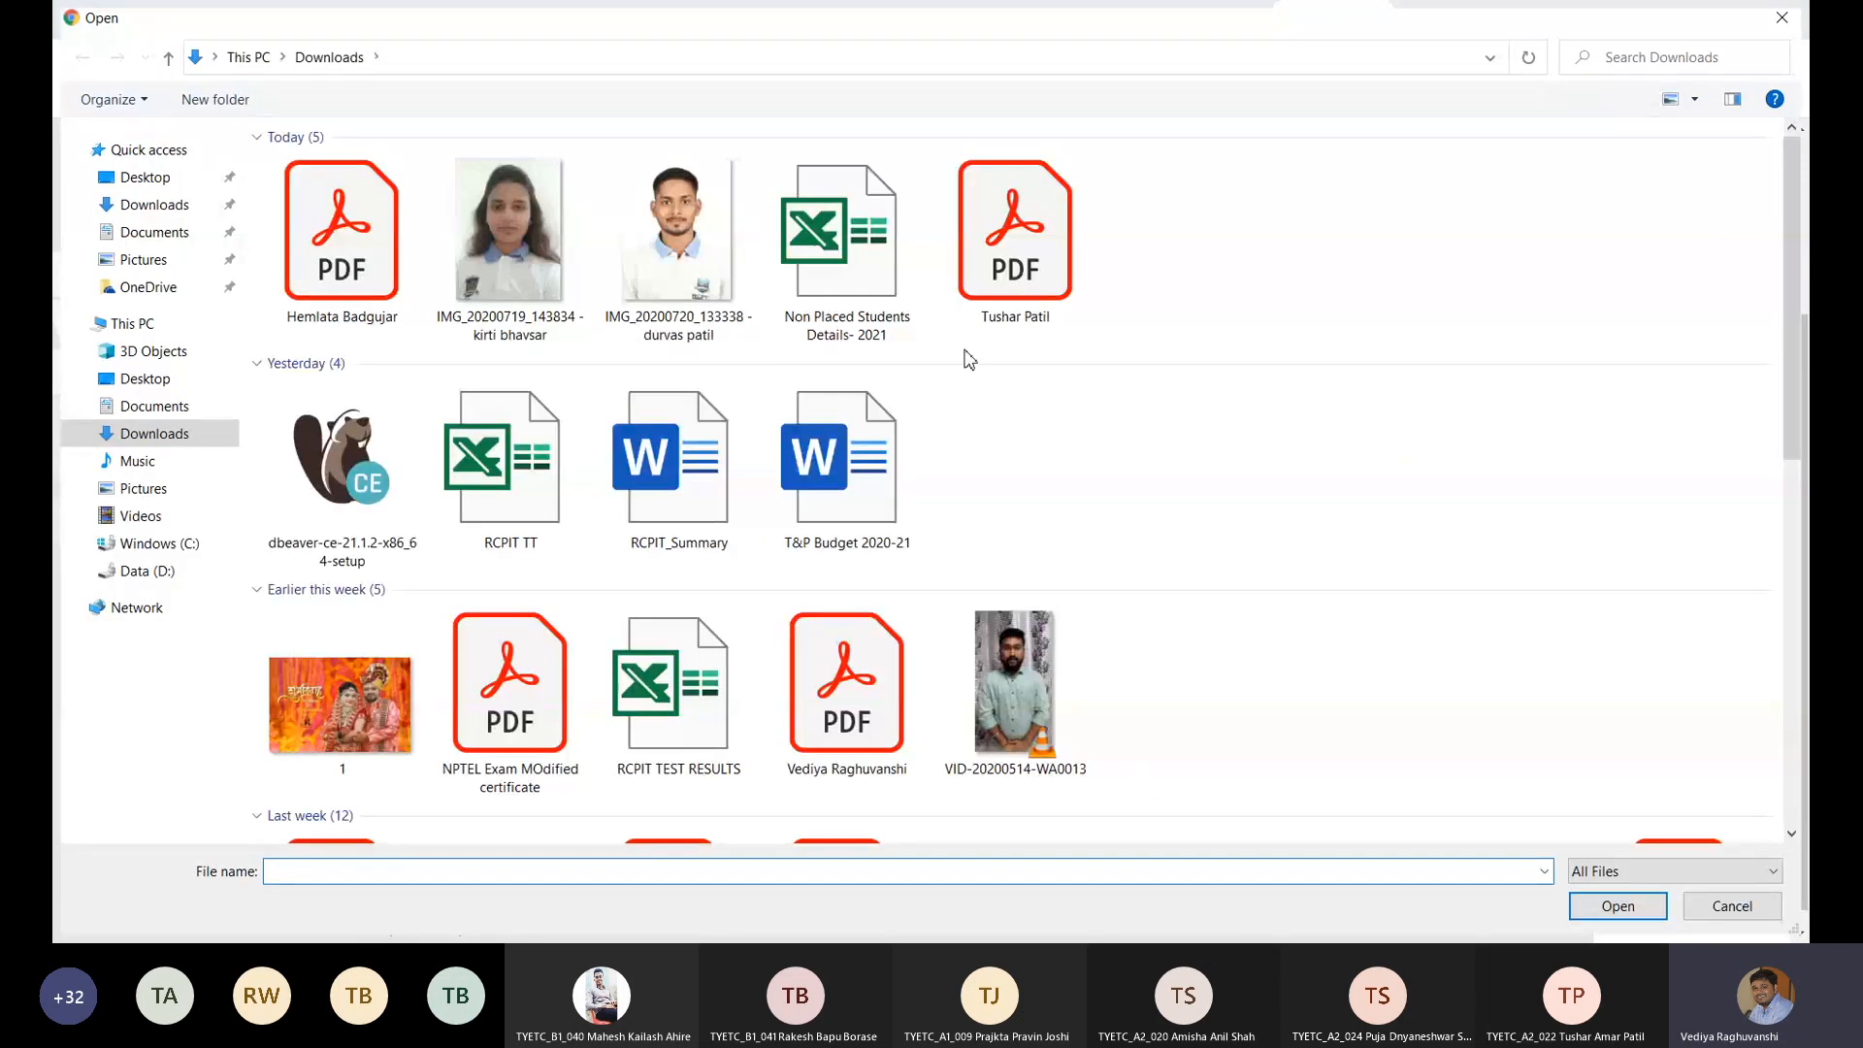
double_click(1001, 245)
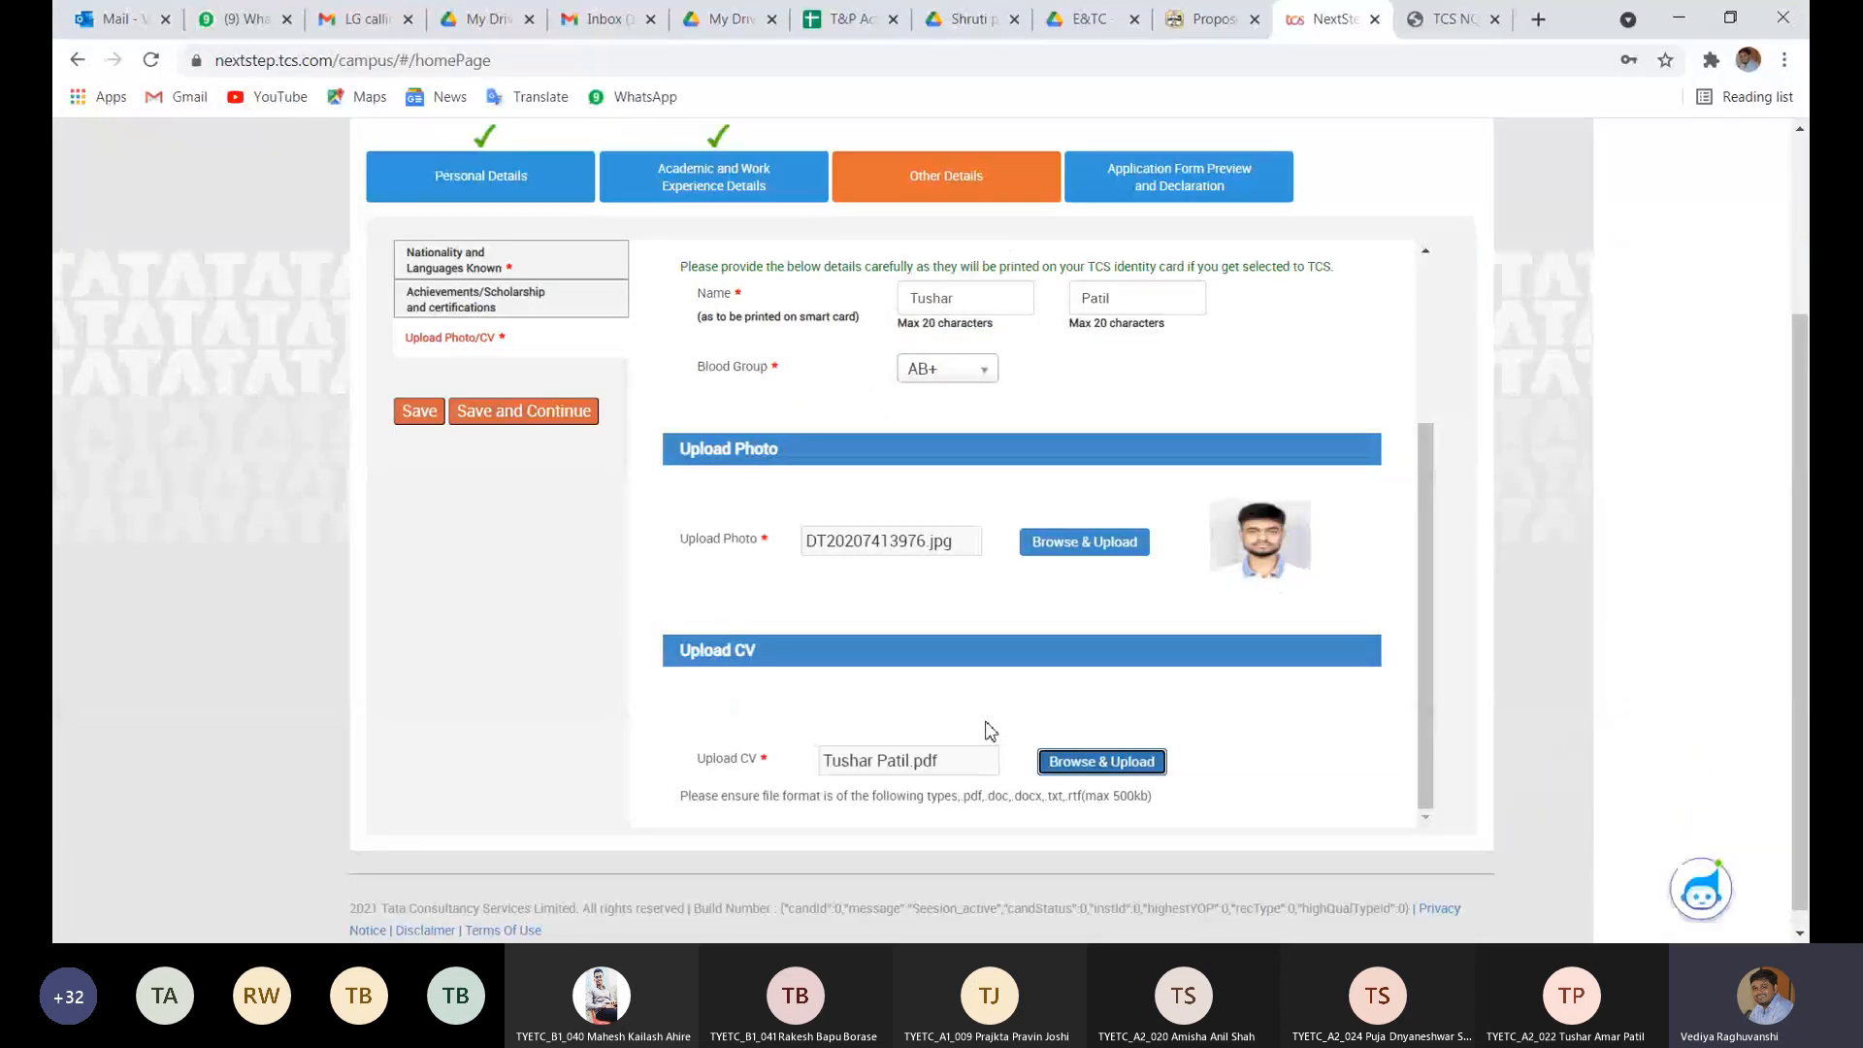
left_click(526, 395)
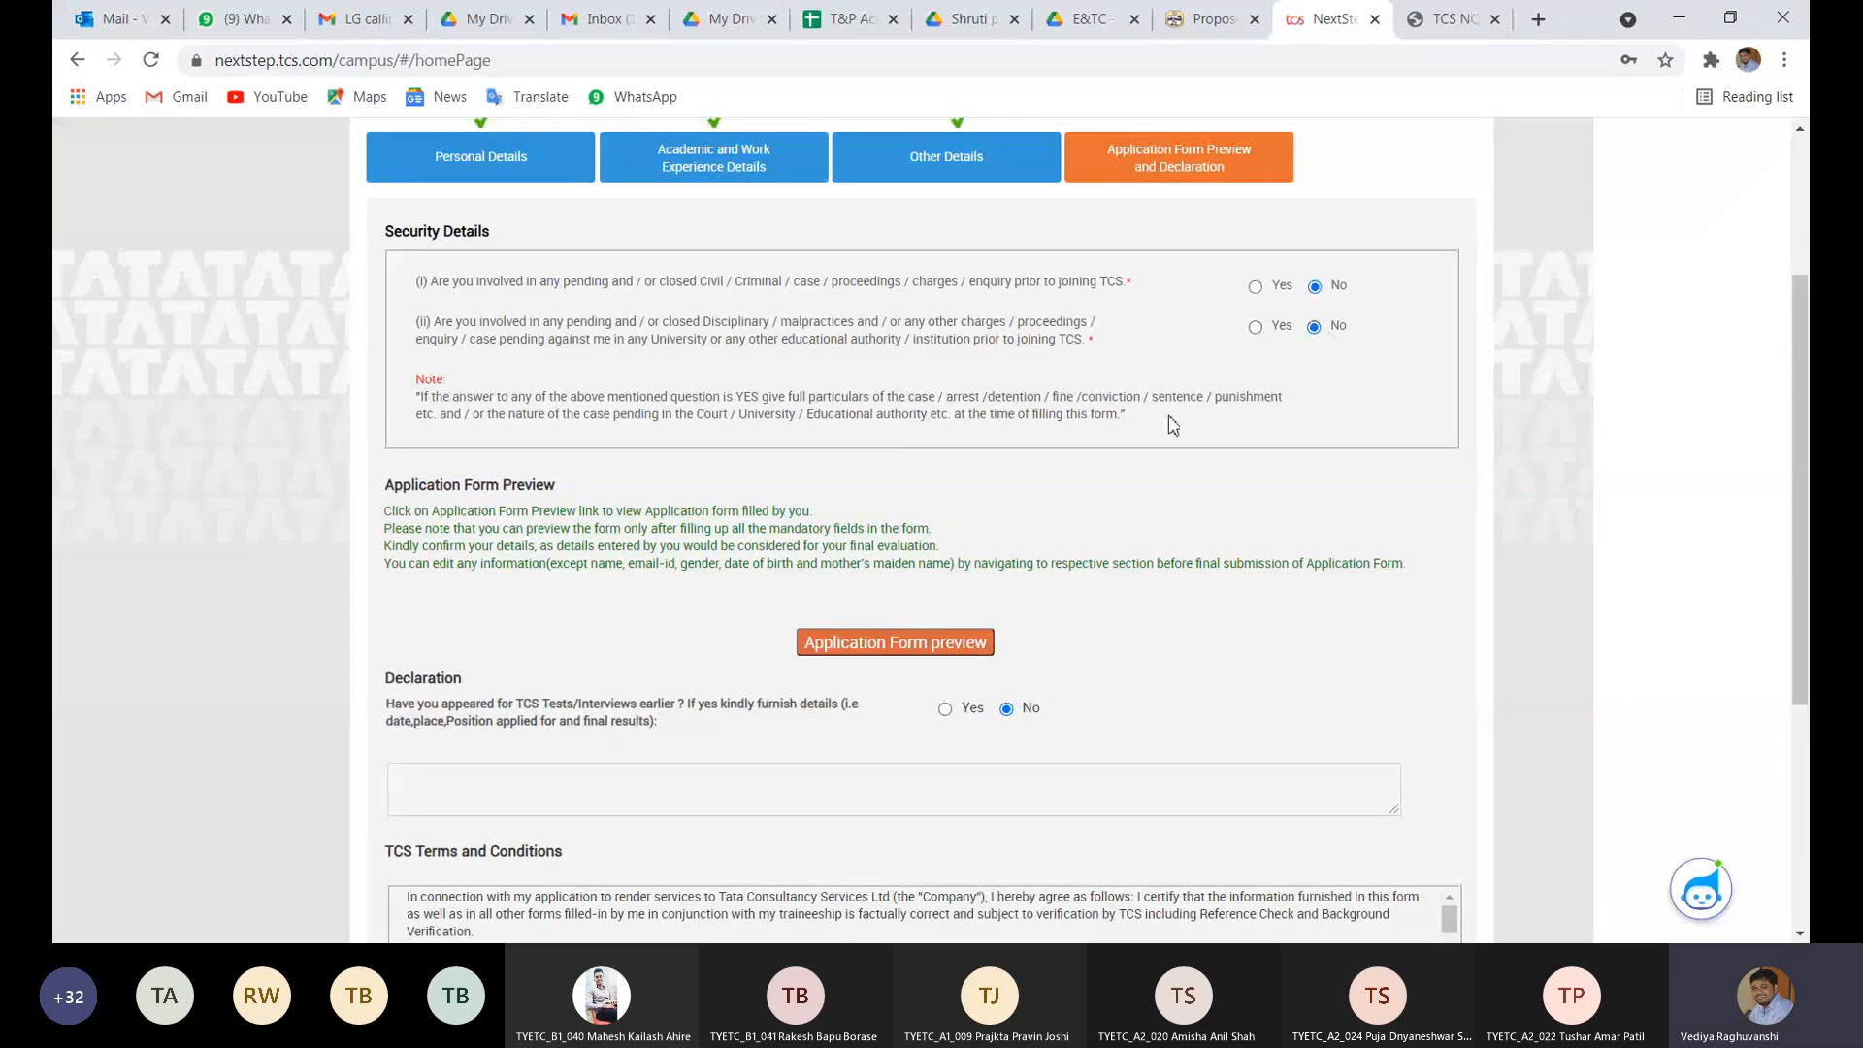
- Retry the form preview, leave the resulting error page, and reopen the Application Form
left_click(914, 652)
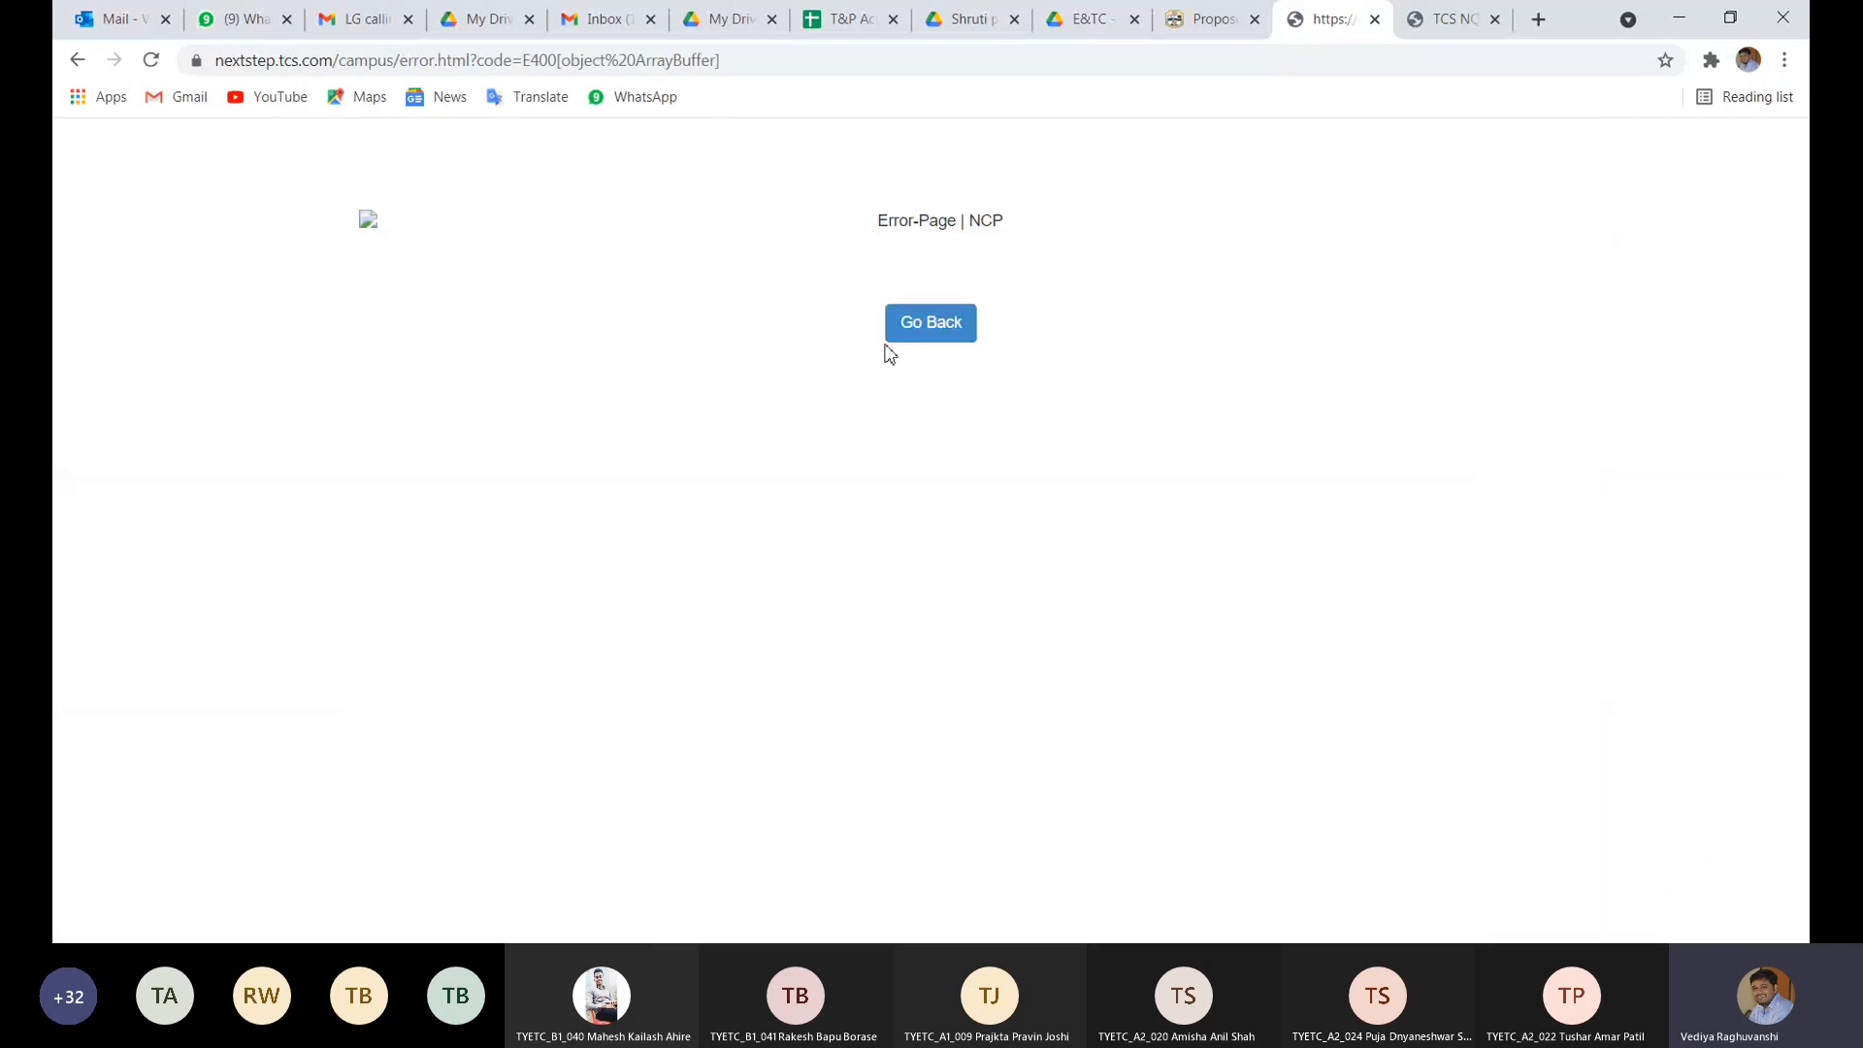
left_click(917, 333)
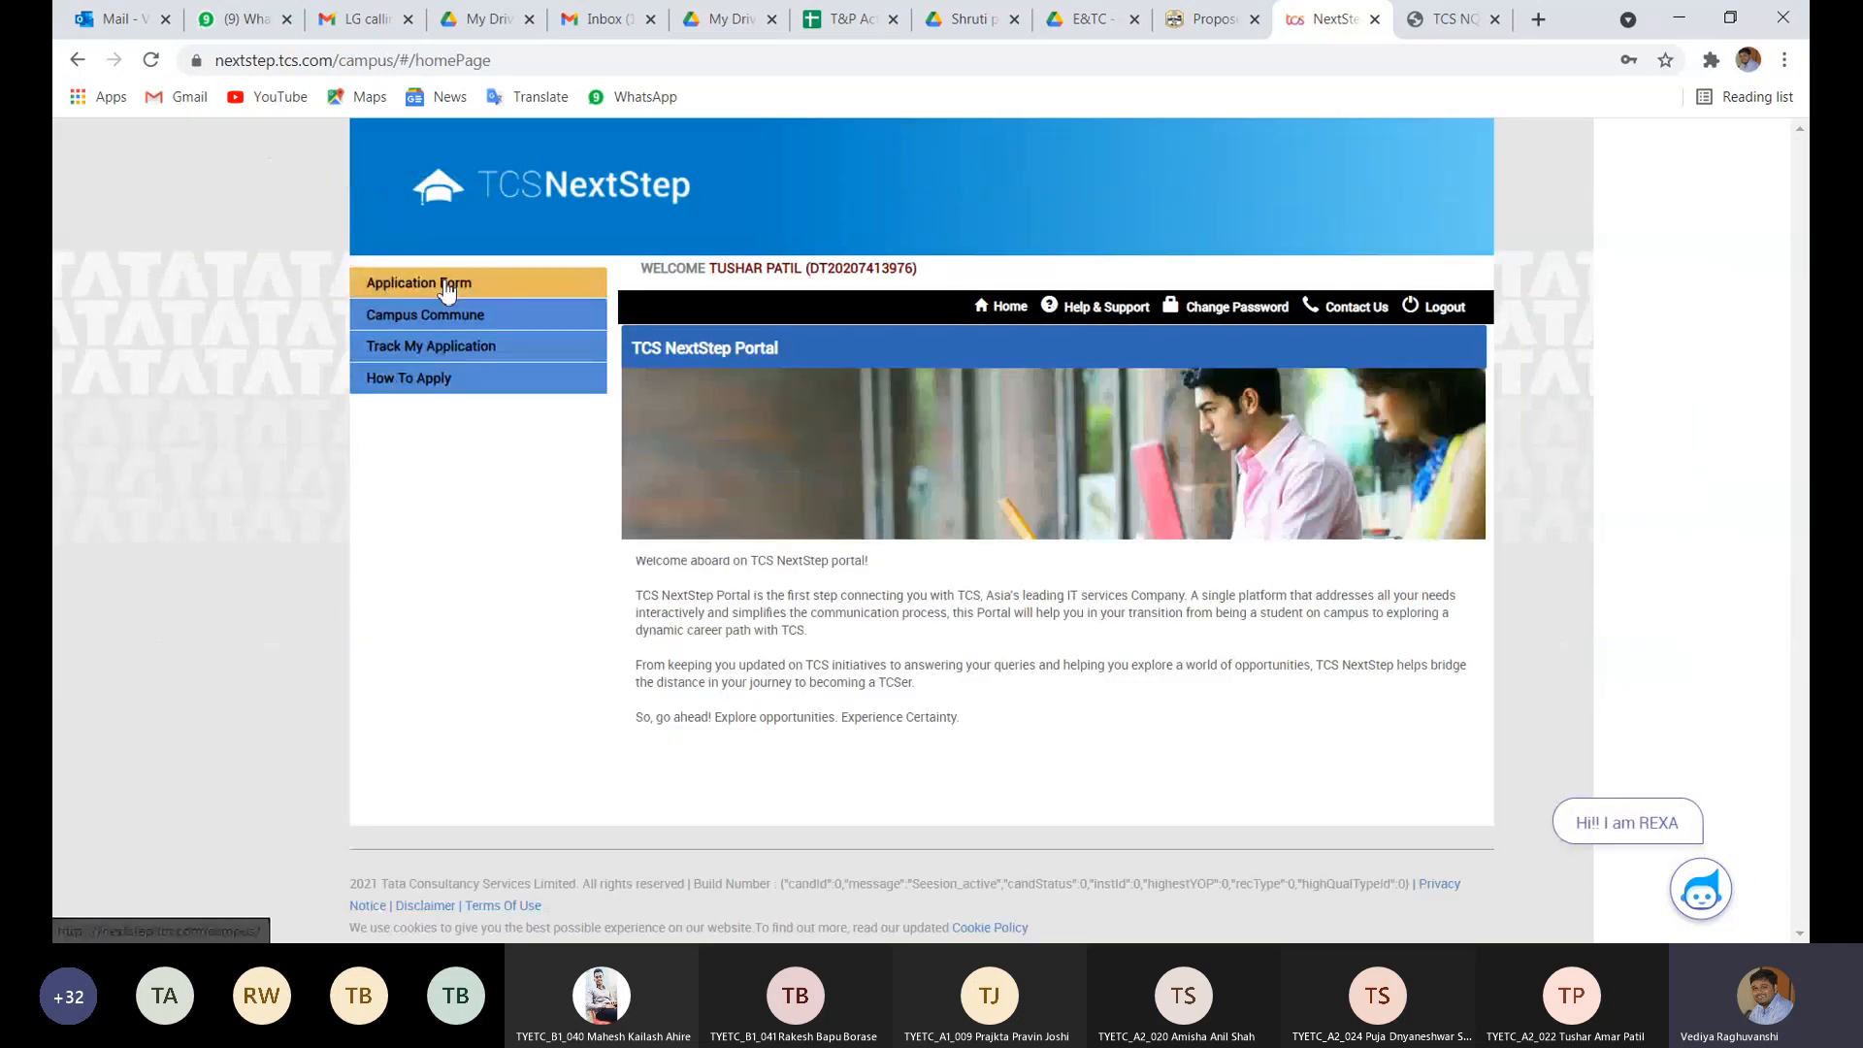
left_click(446, 284)
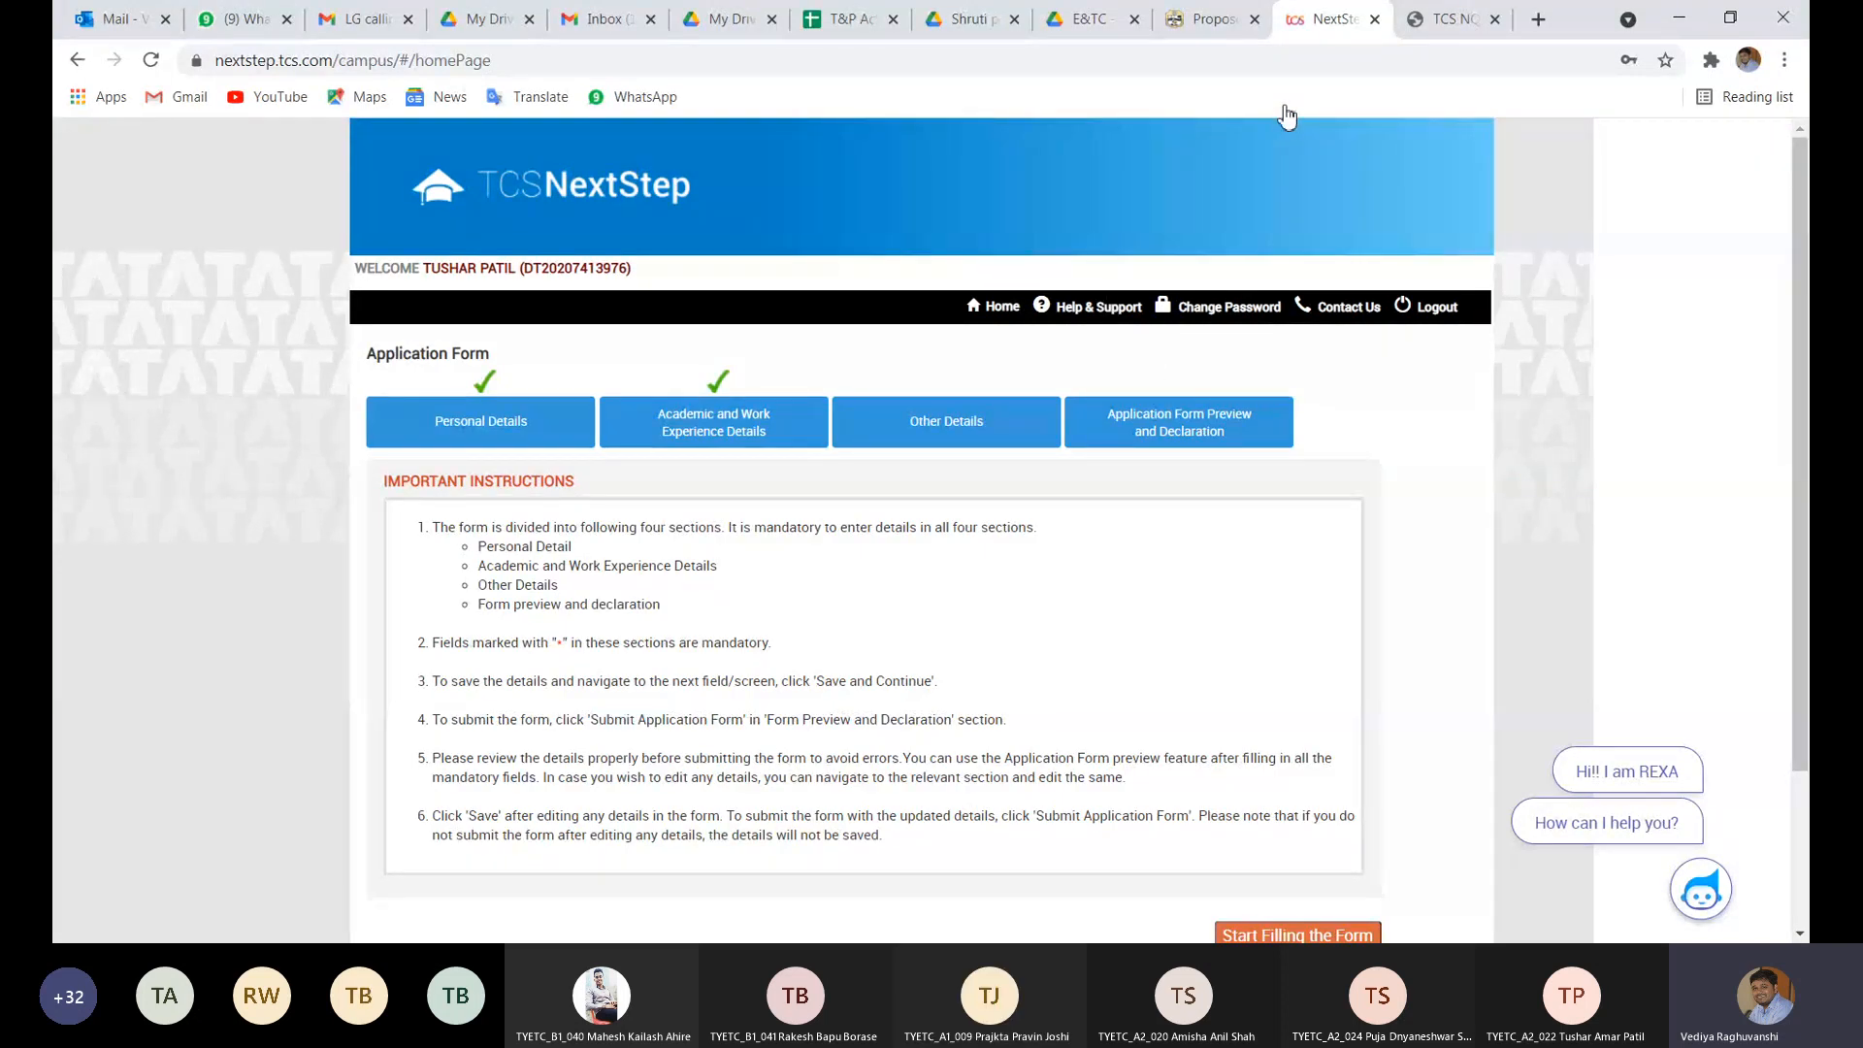
left_click(1455, 18)
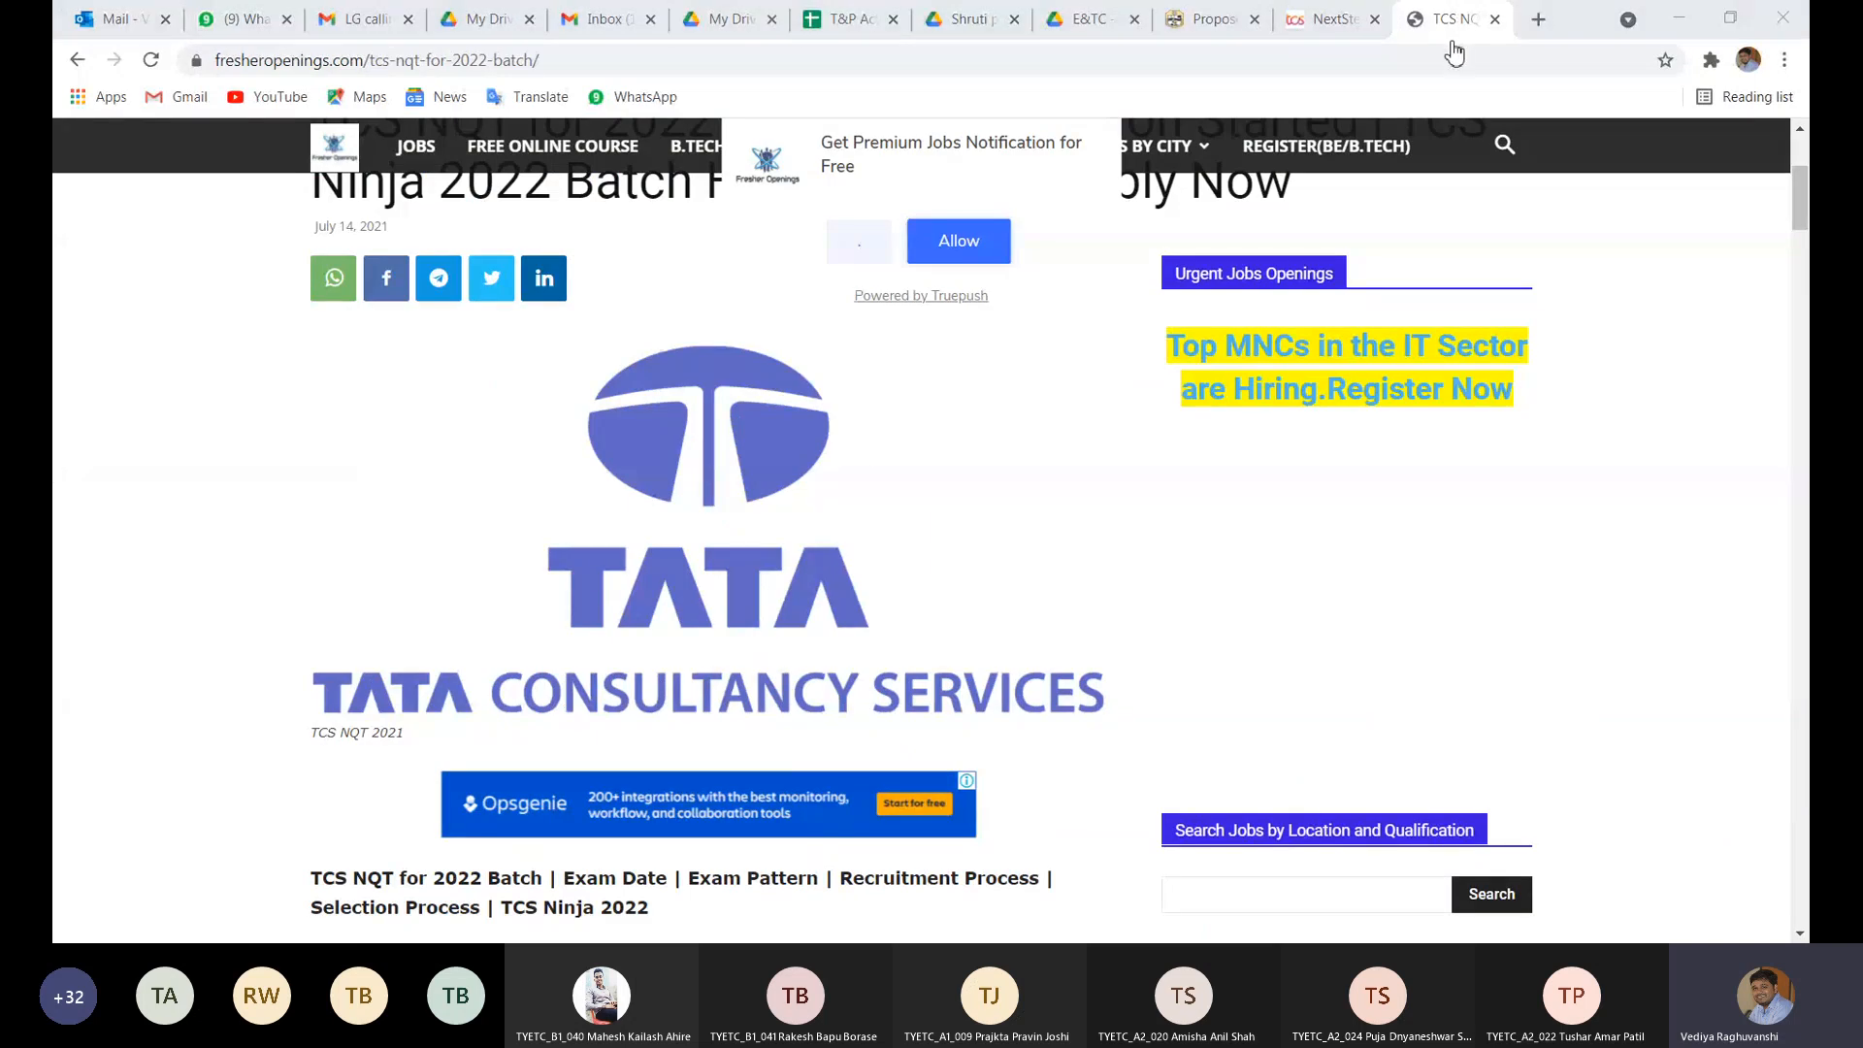
left_click(1305, 20)
- Re-attach the CV PDF in Other Details, save, and leave the resulting error page
left_click(955, 447)
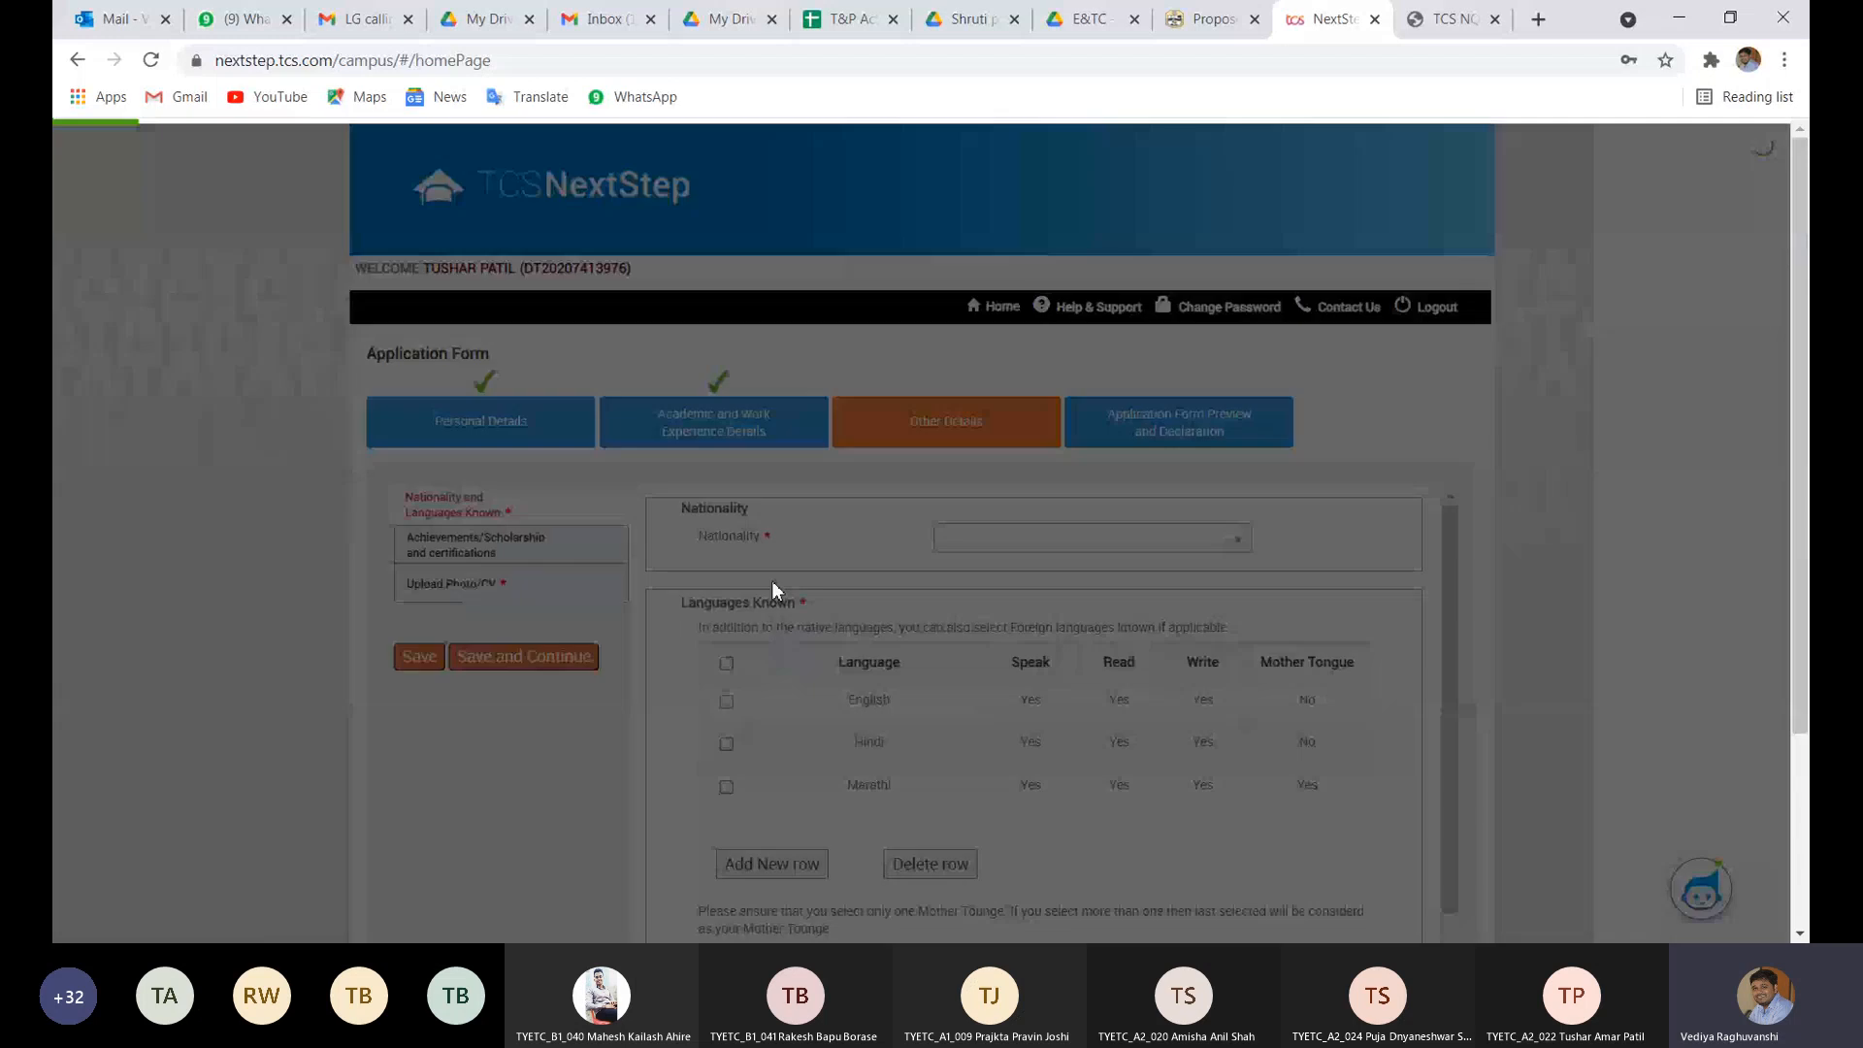
left_click(514, 596)
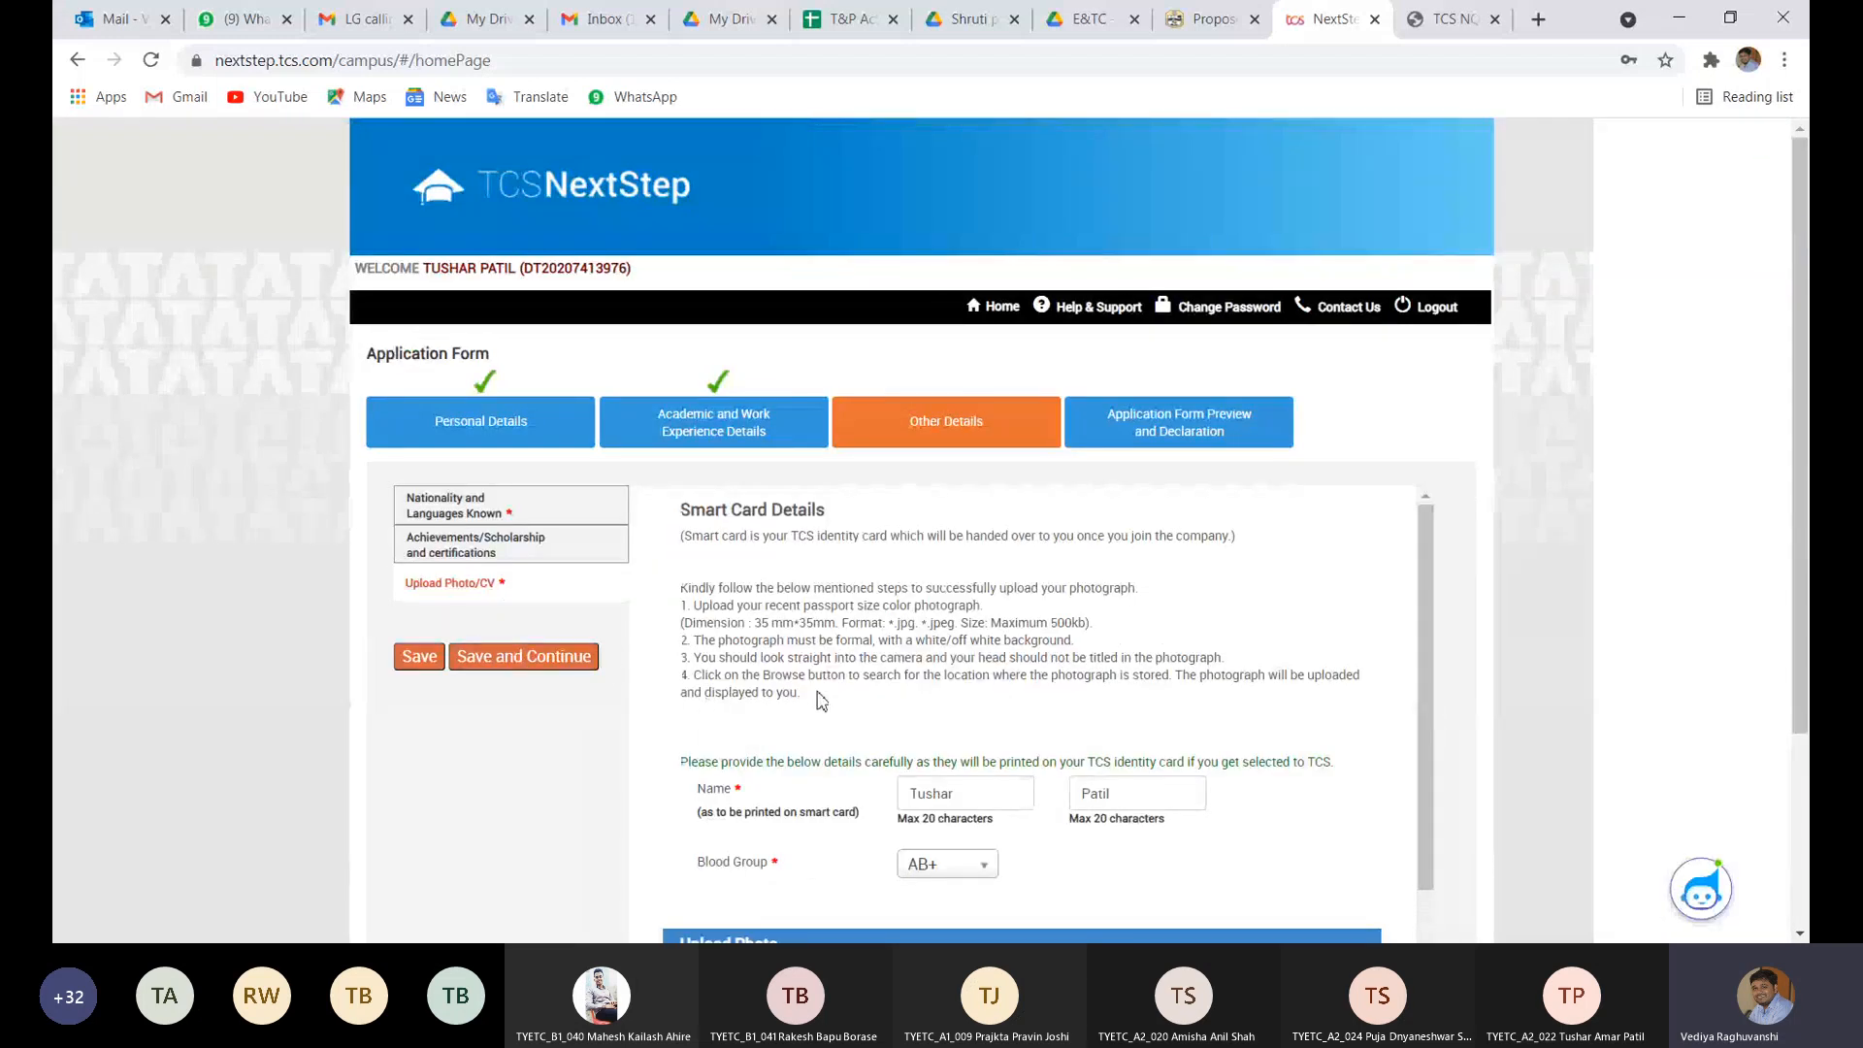
scroll(982, 744, "down", 5)
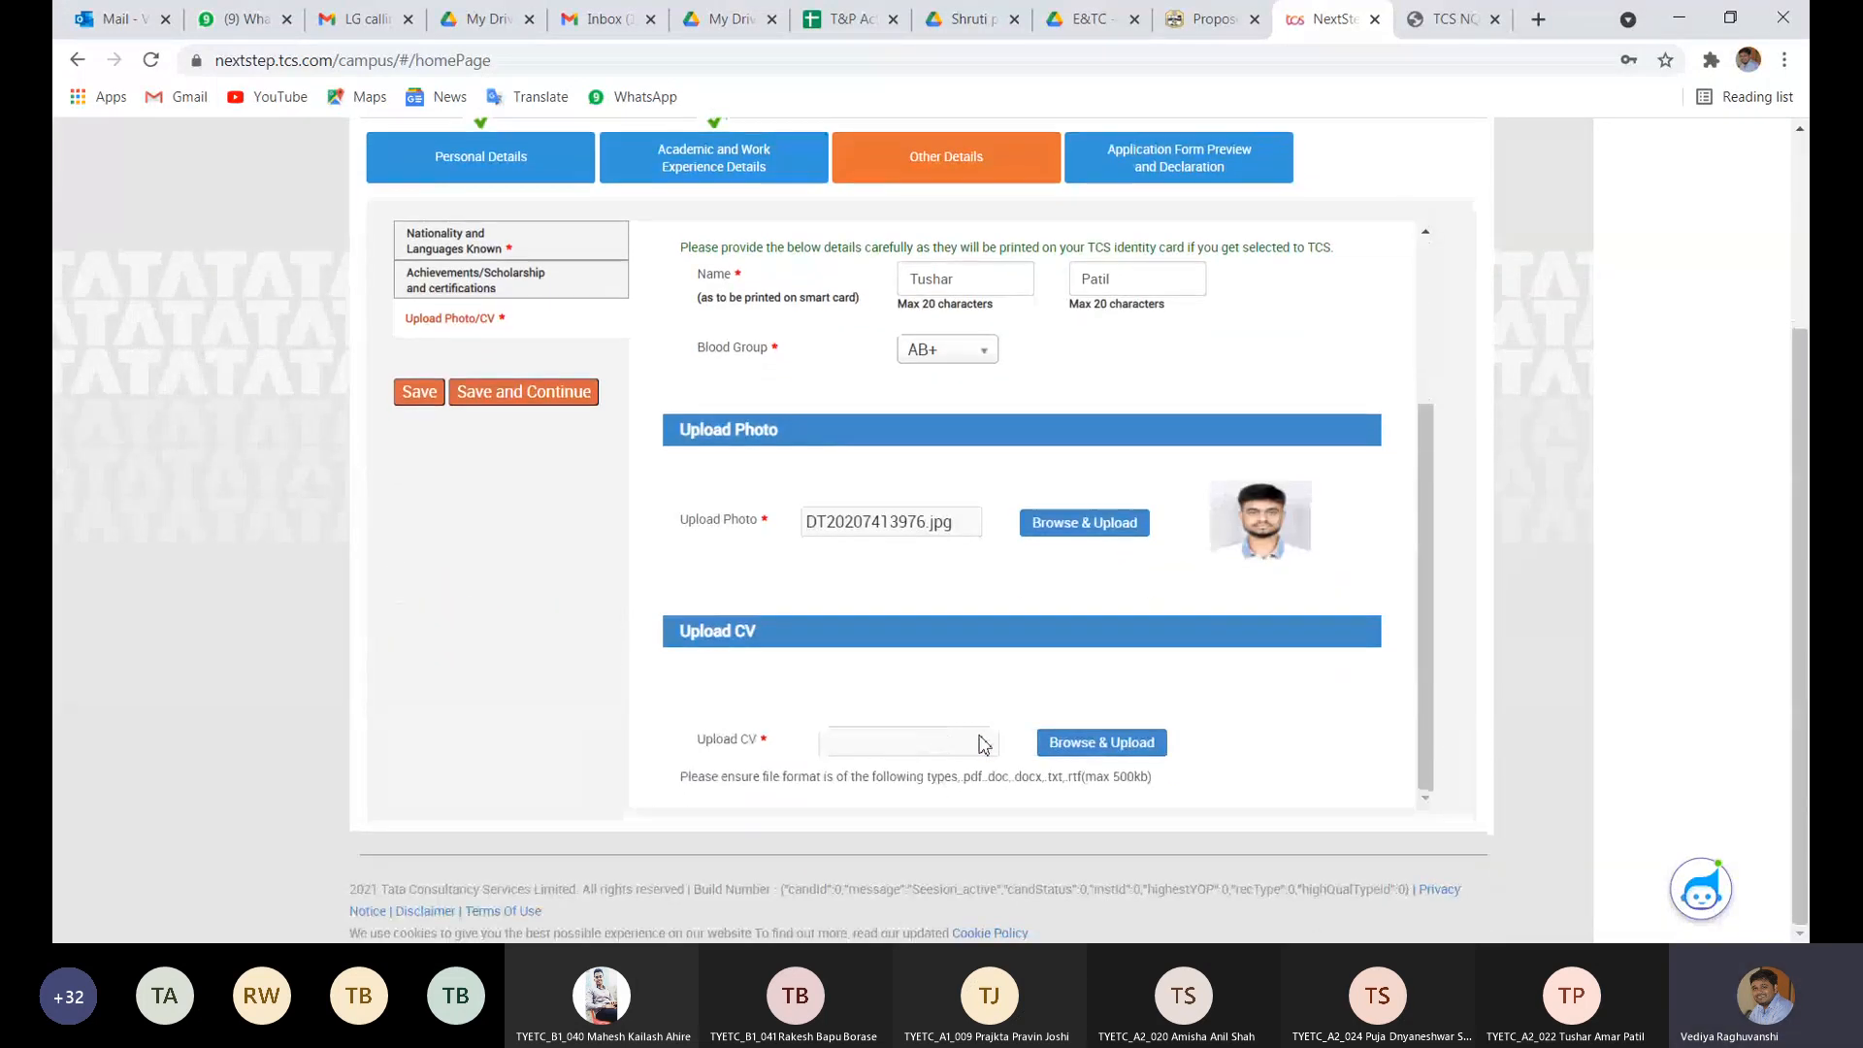
left_click(1073, 742)
double_click(989, 250)
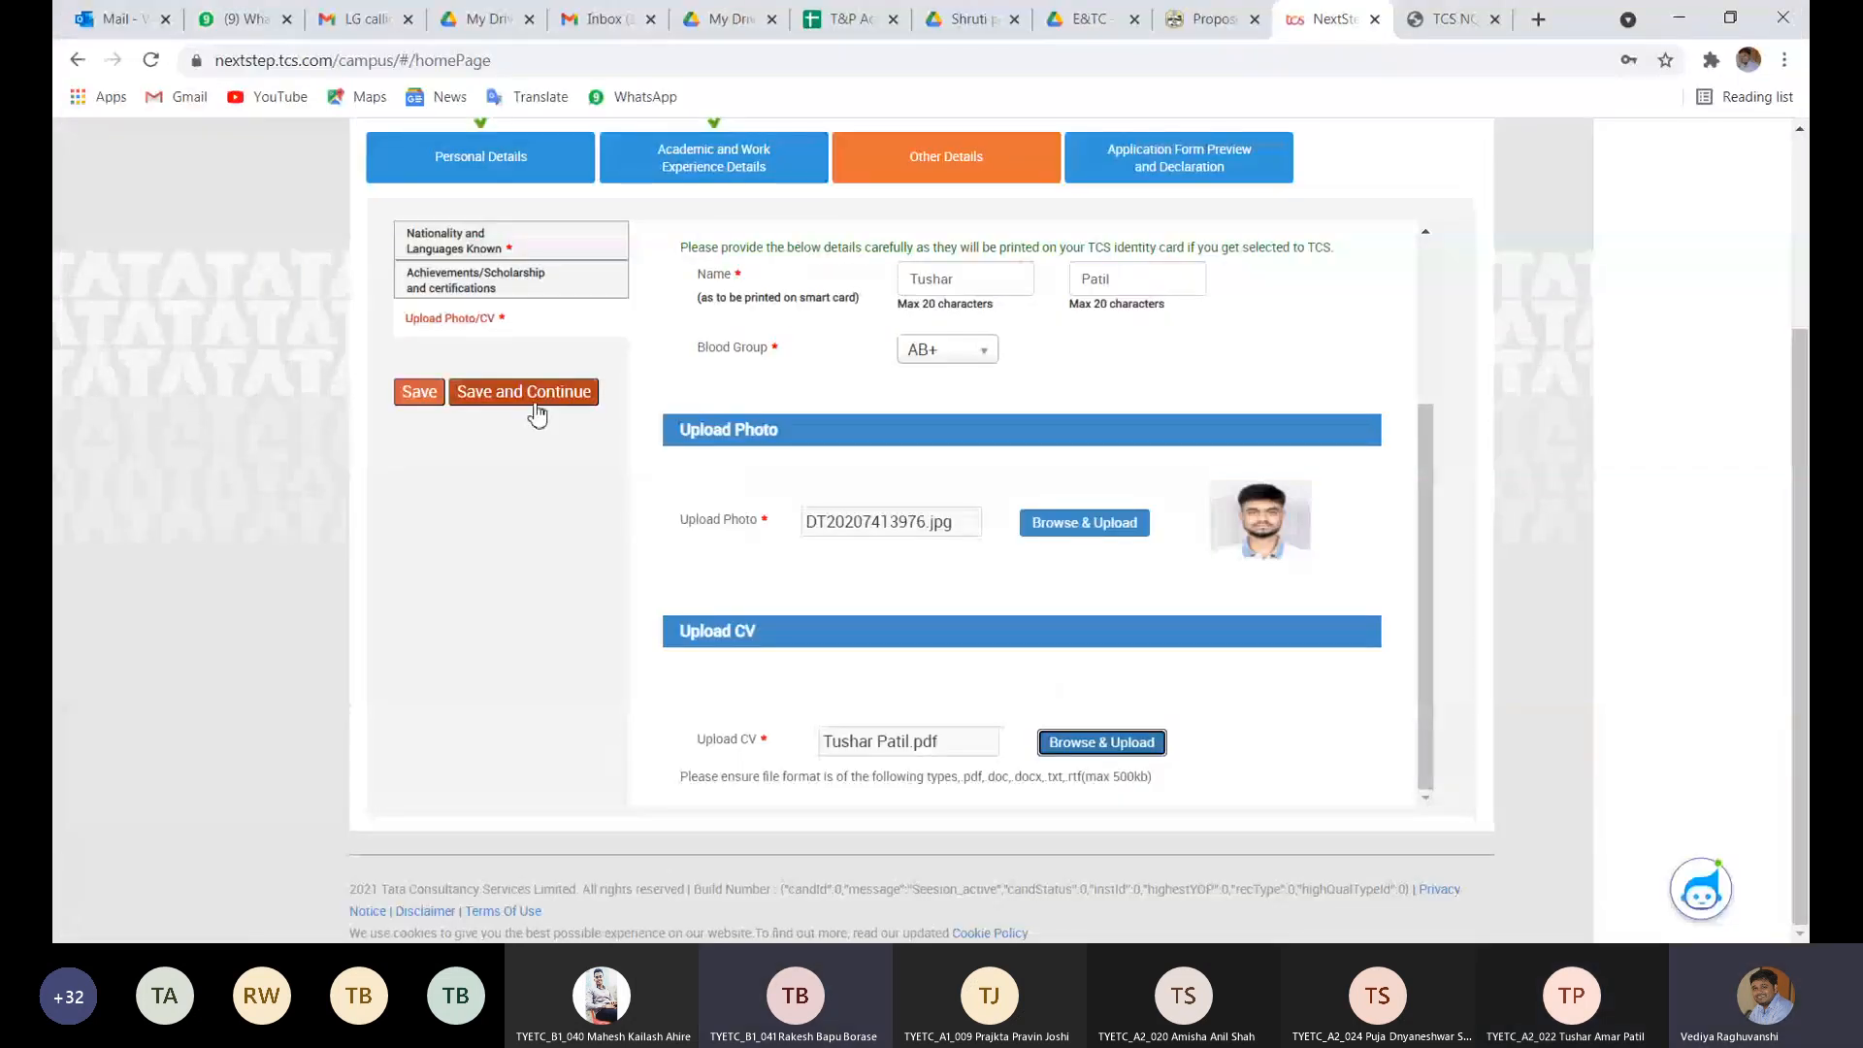
left_click(533, 399)
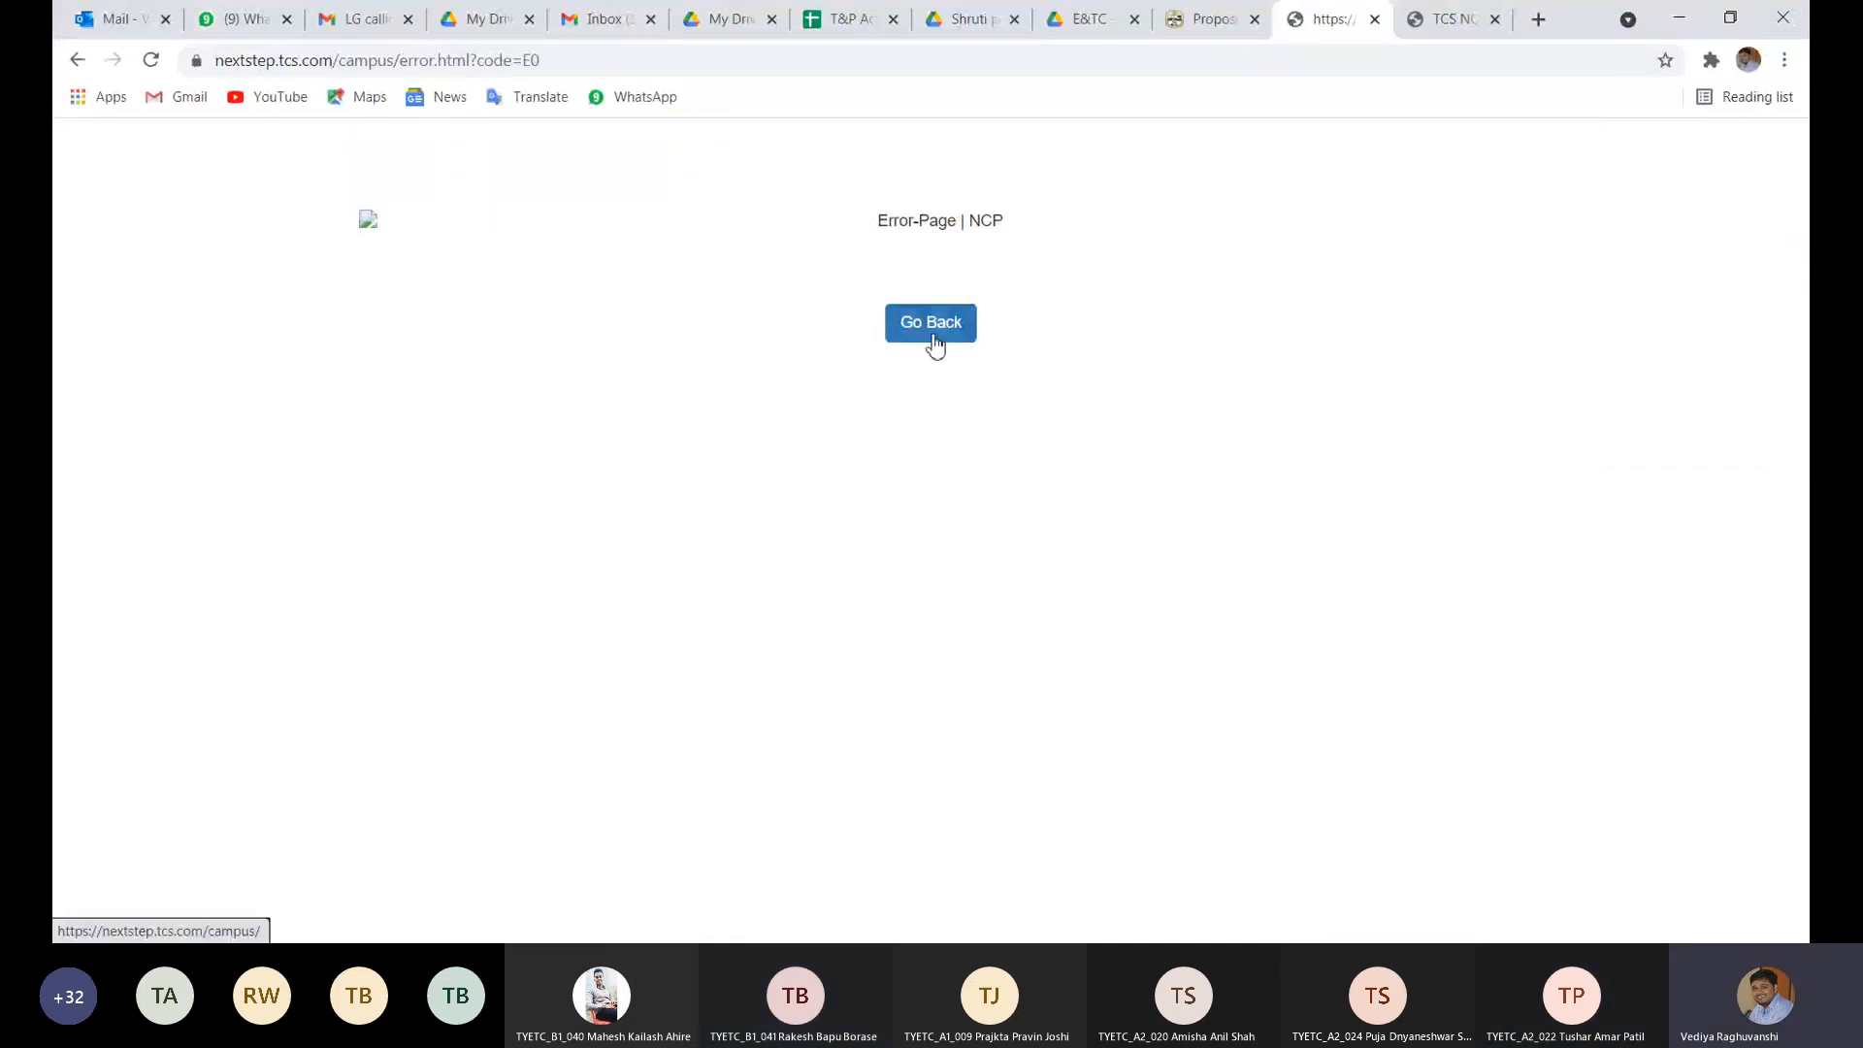
left_click(929, 347)
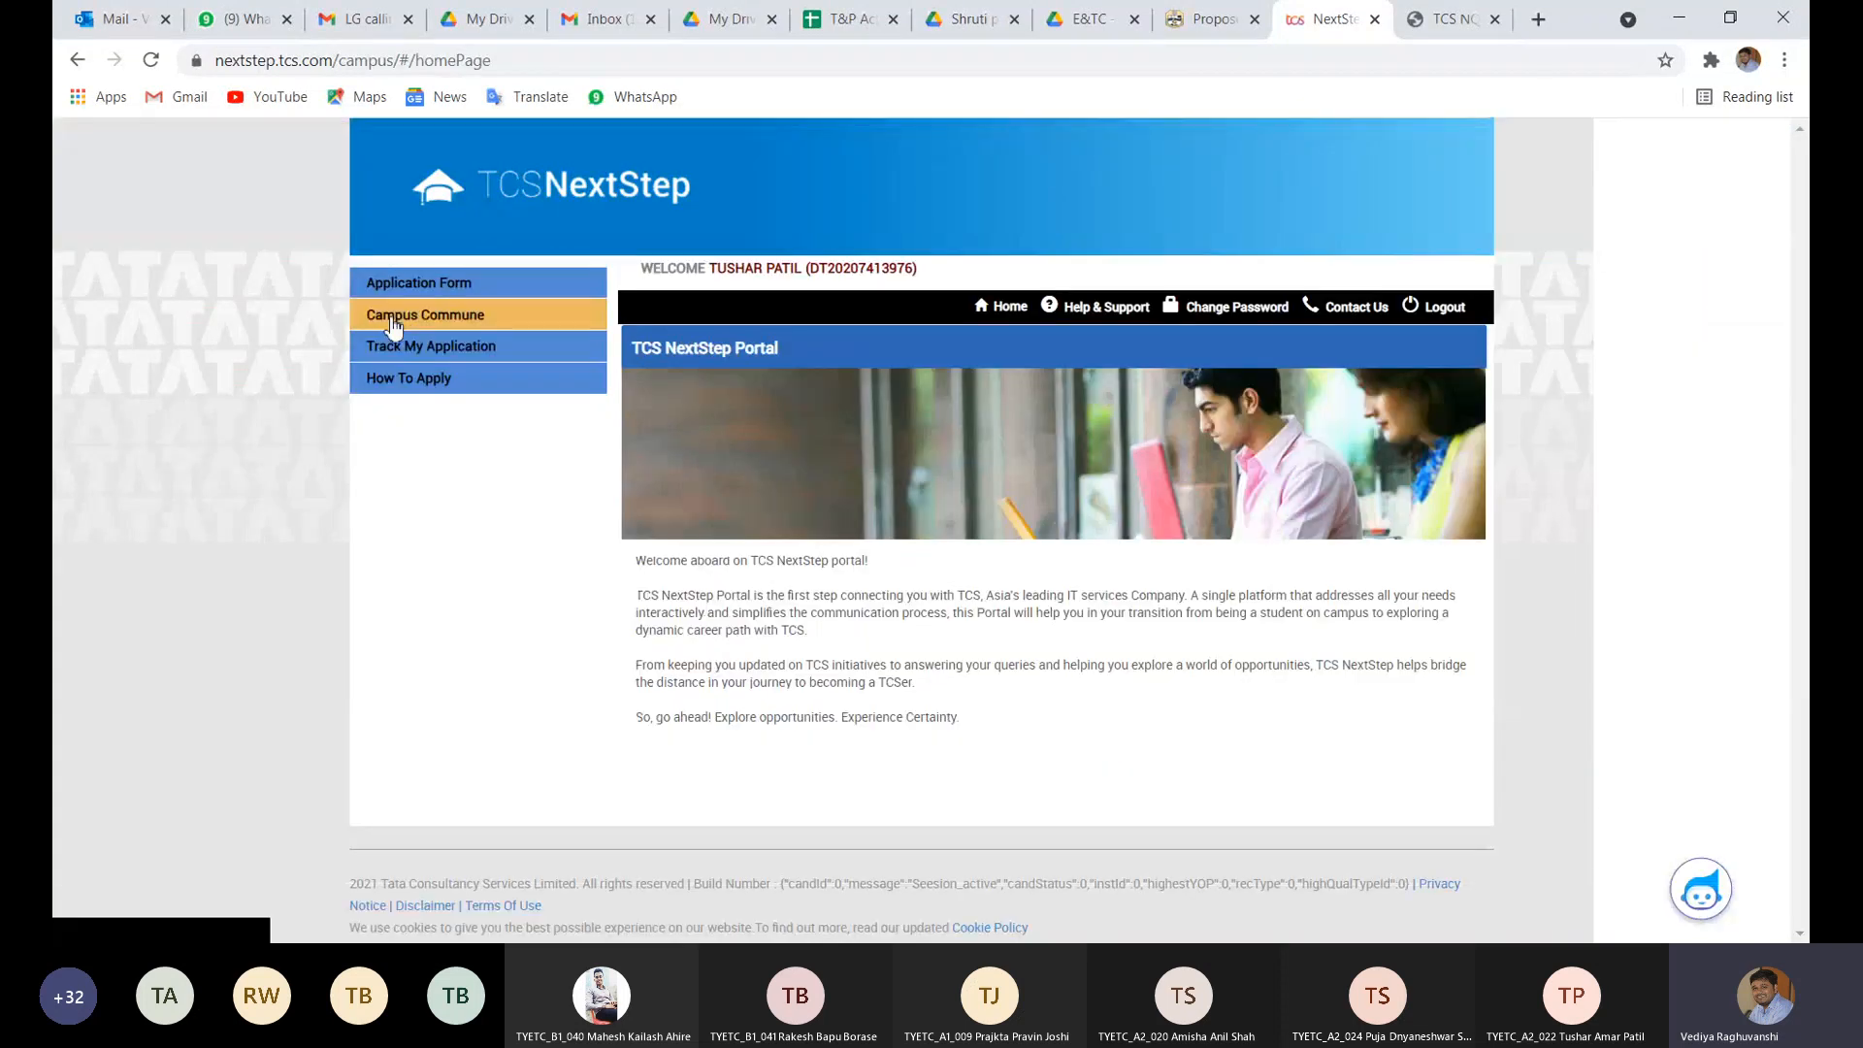
left_click(432, 289)
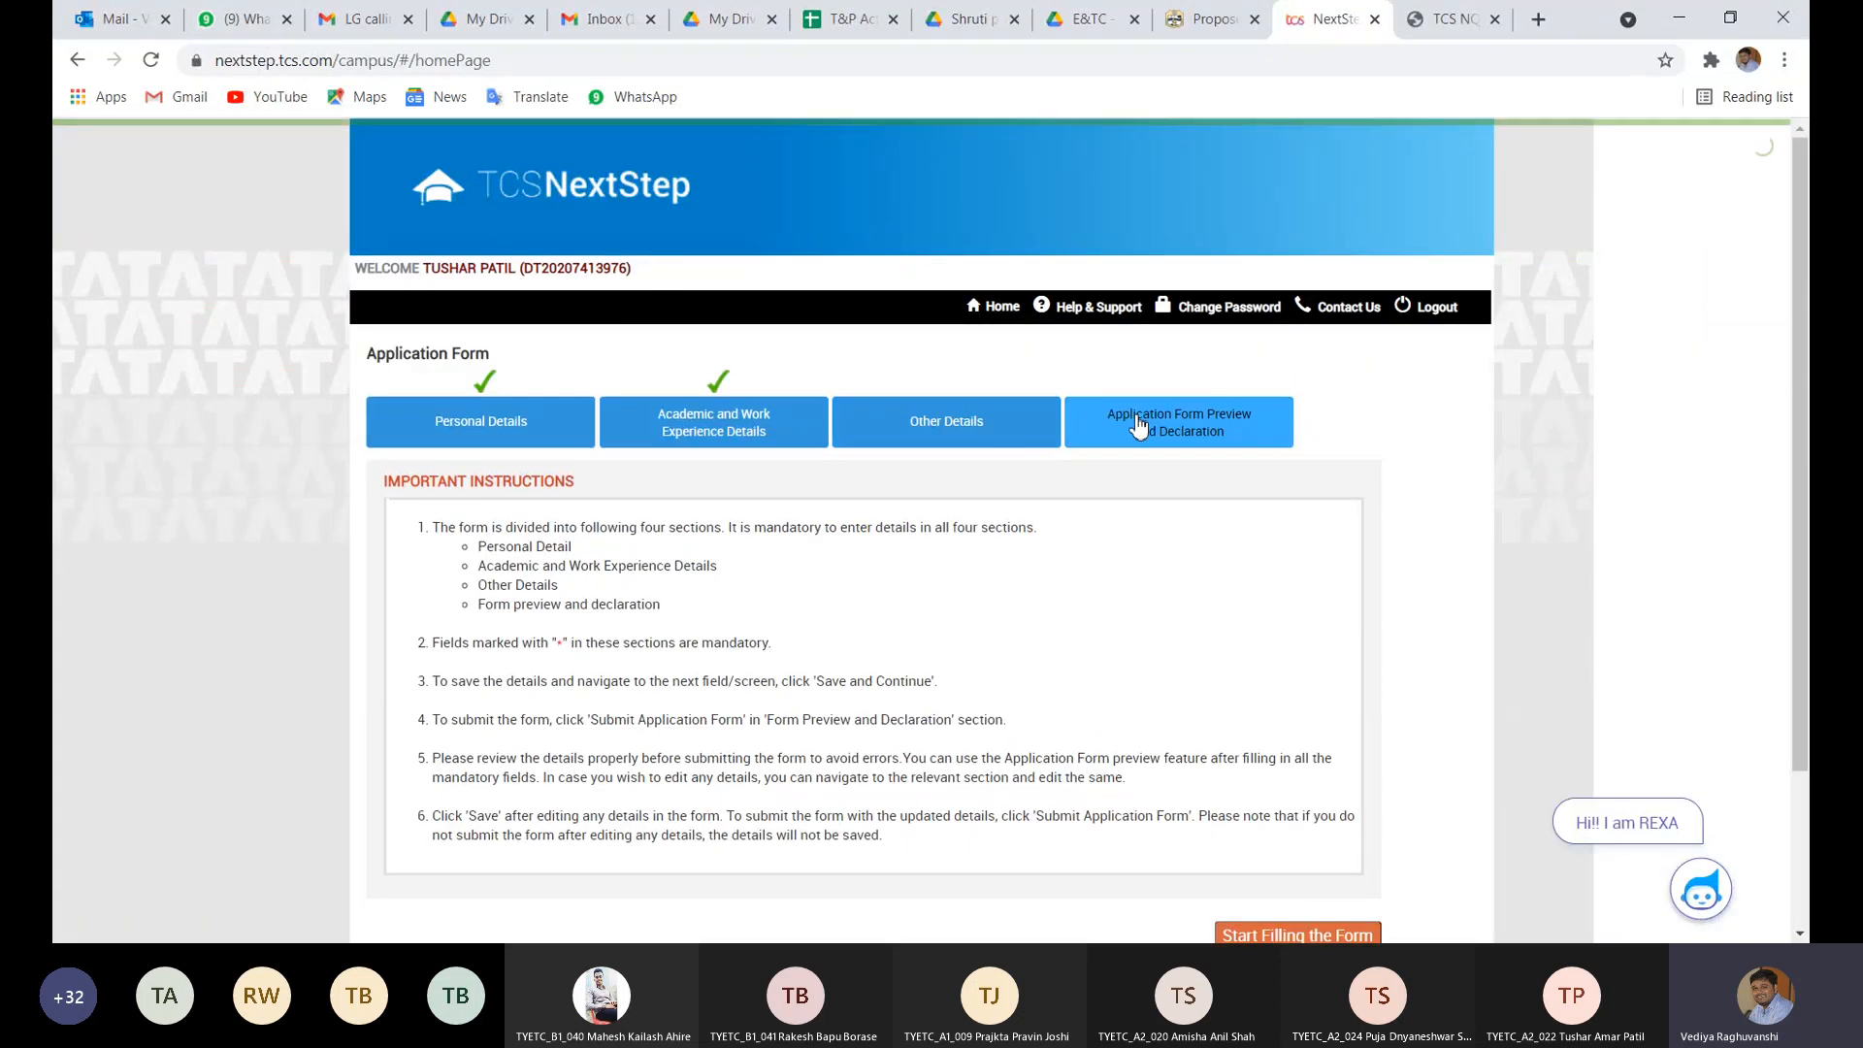
left_click(1140, 423)
scroll(873, 698, "down", 3)
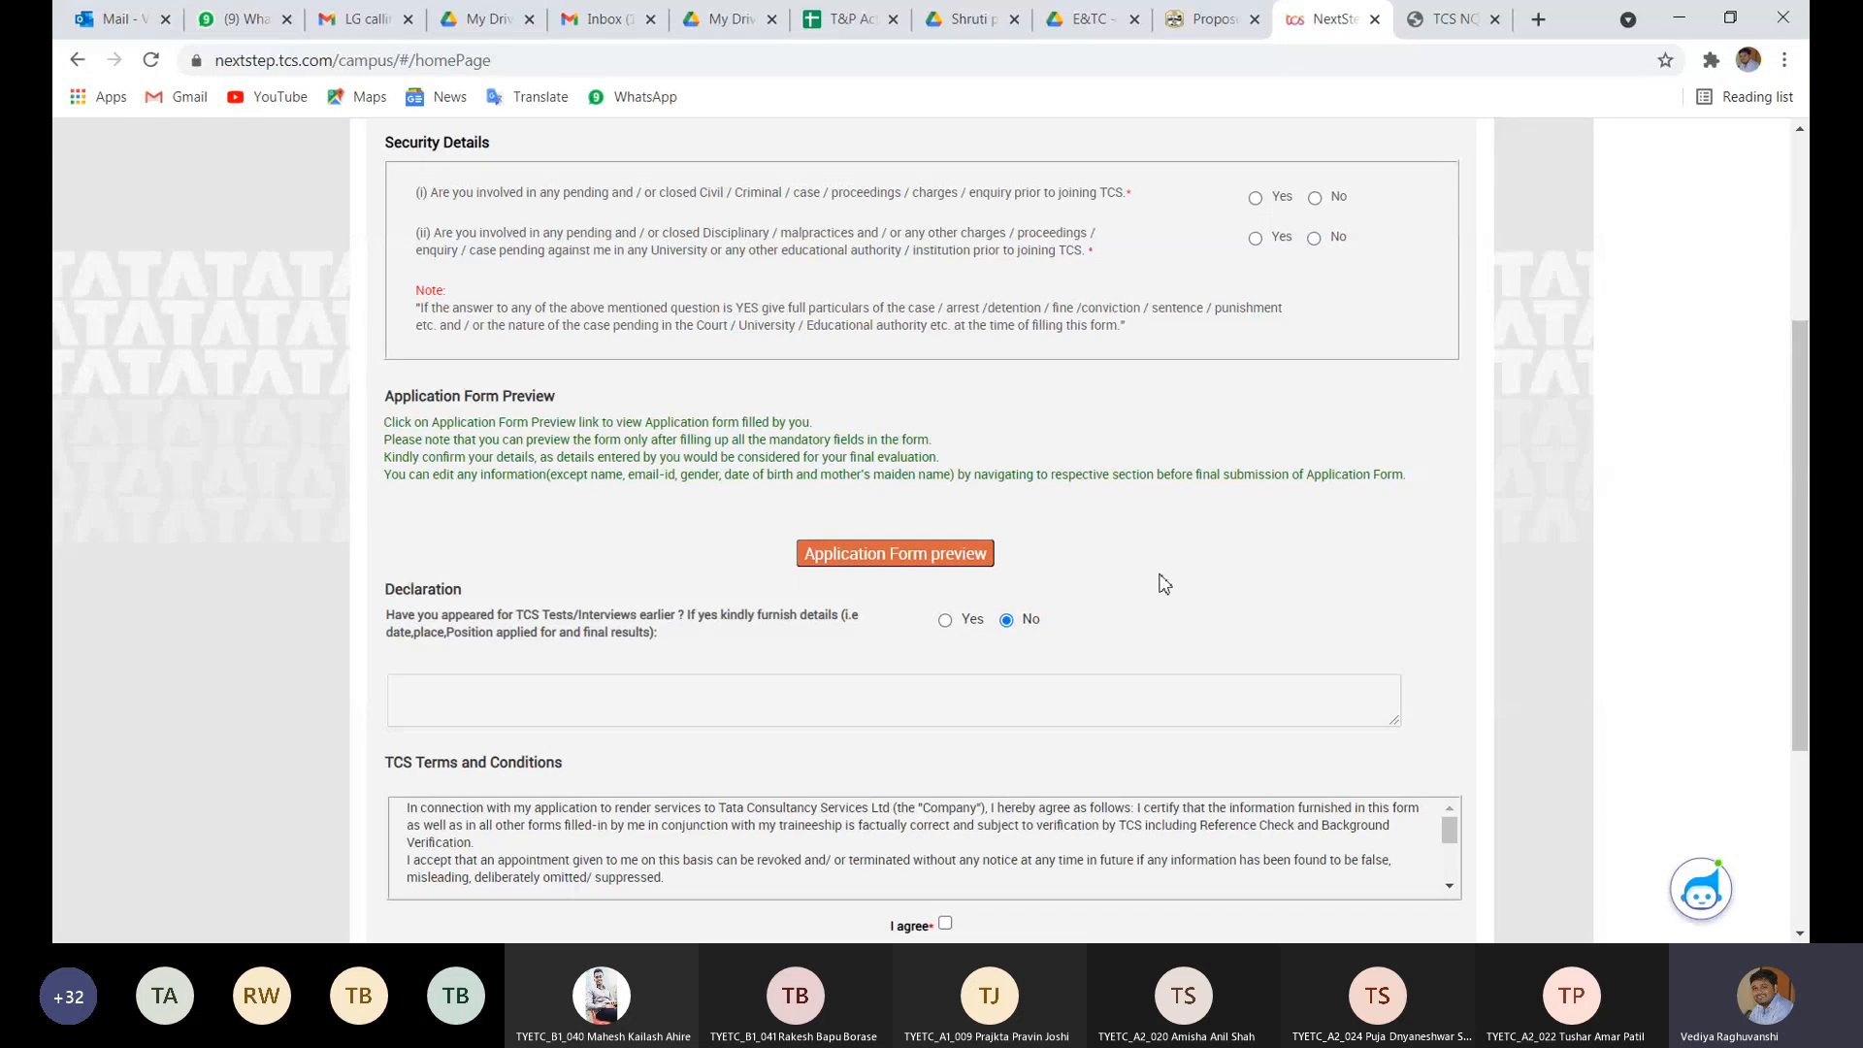
scroll(1164, 583, "down", 5)
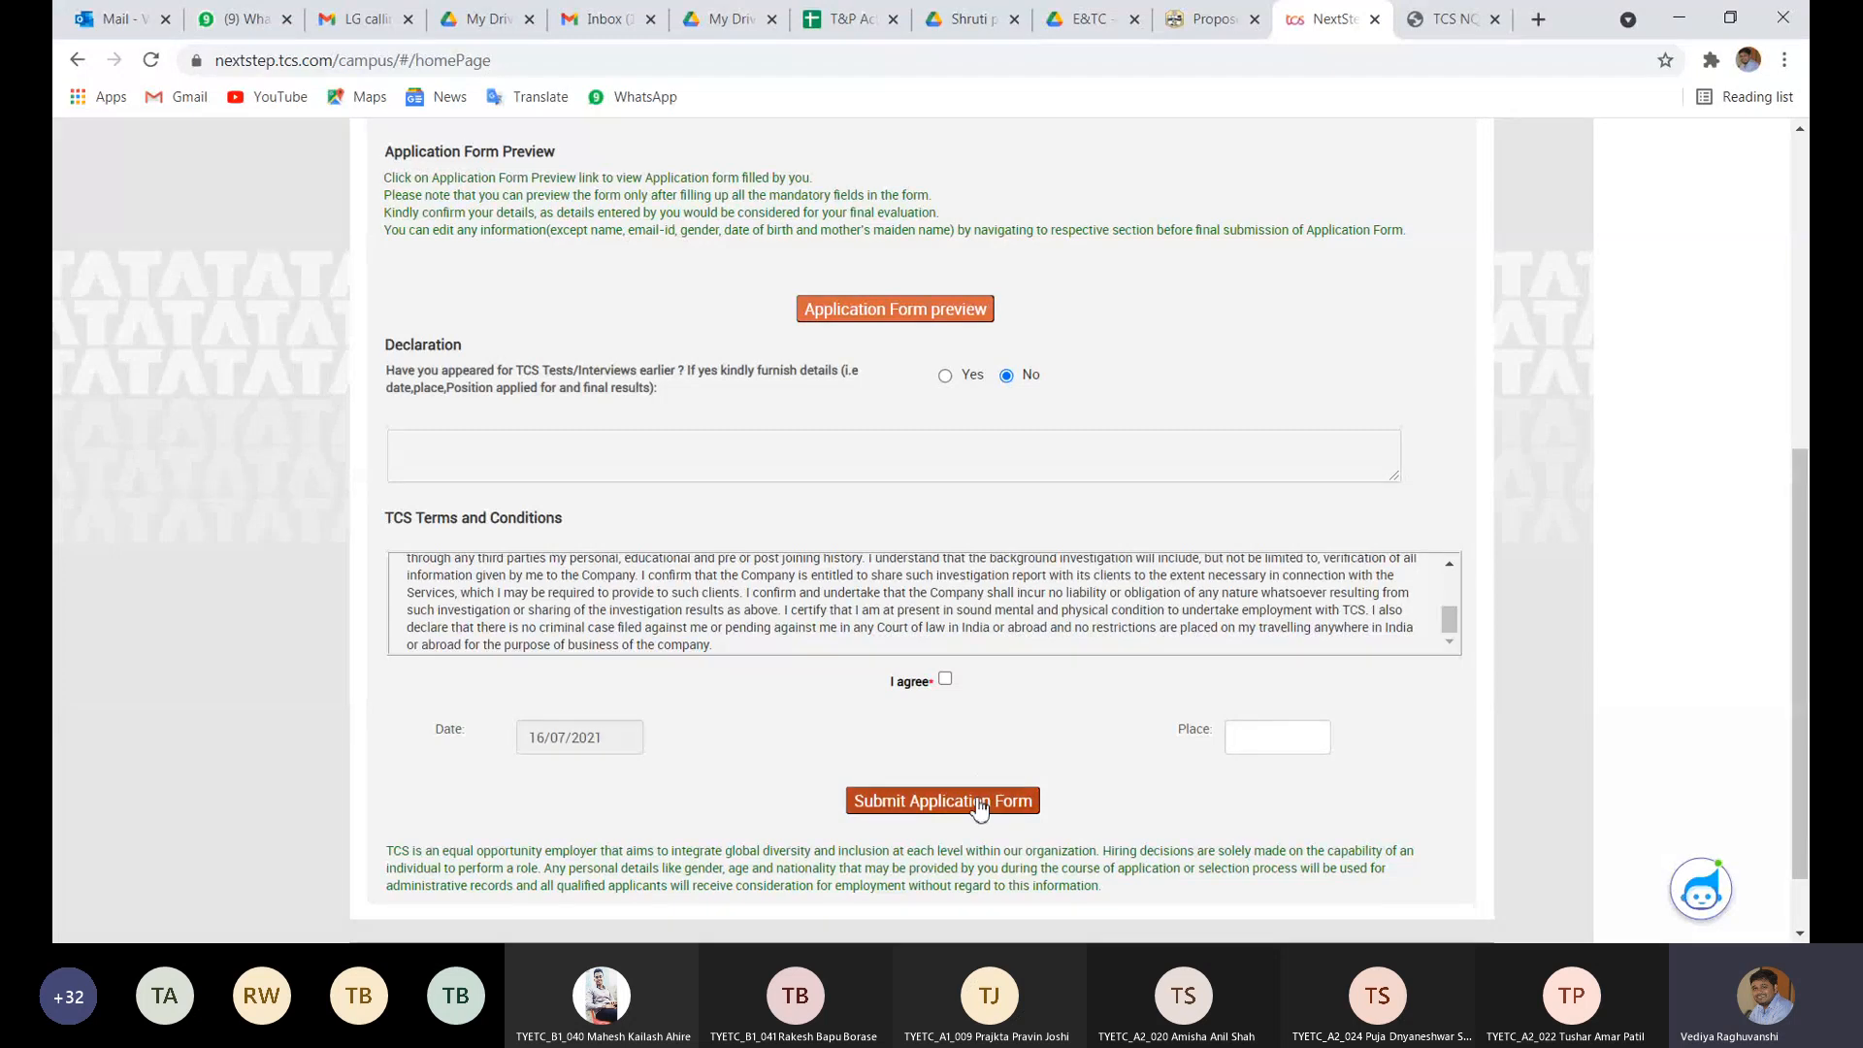
- After submission fails for a missing CV, attach the PDF CV from Downloads in Other Details
left_click(893, 310)
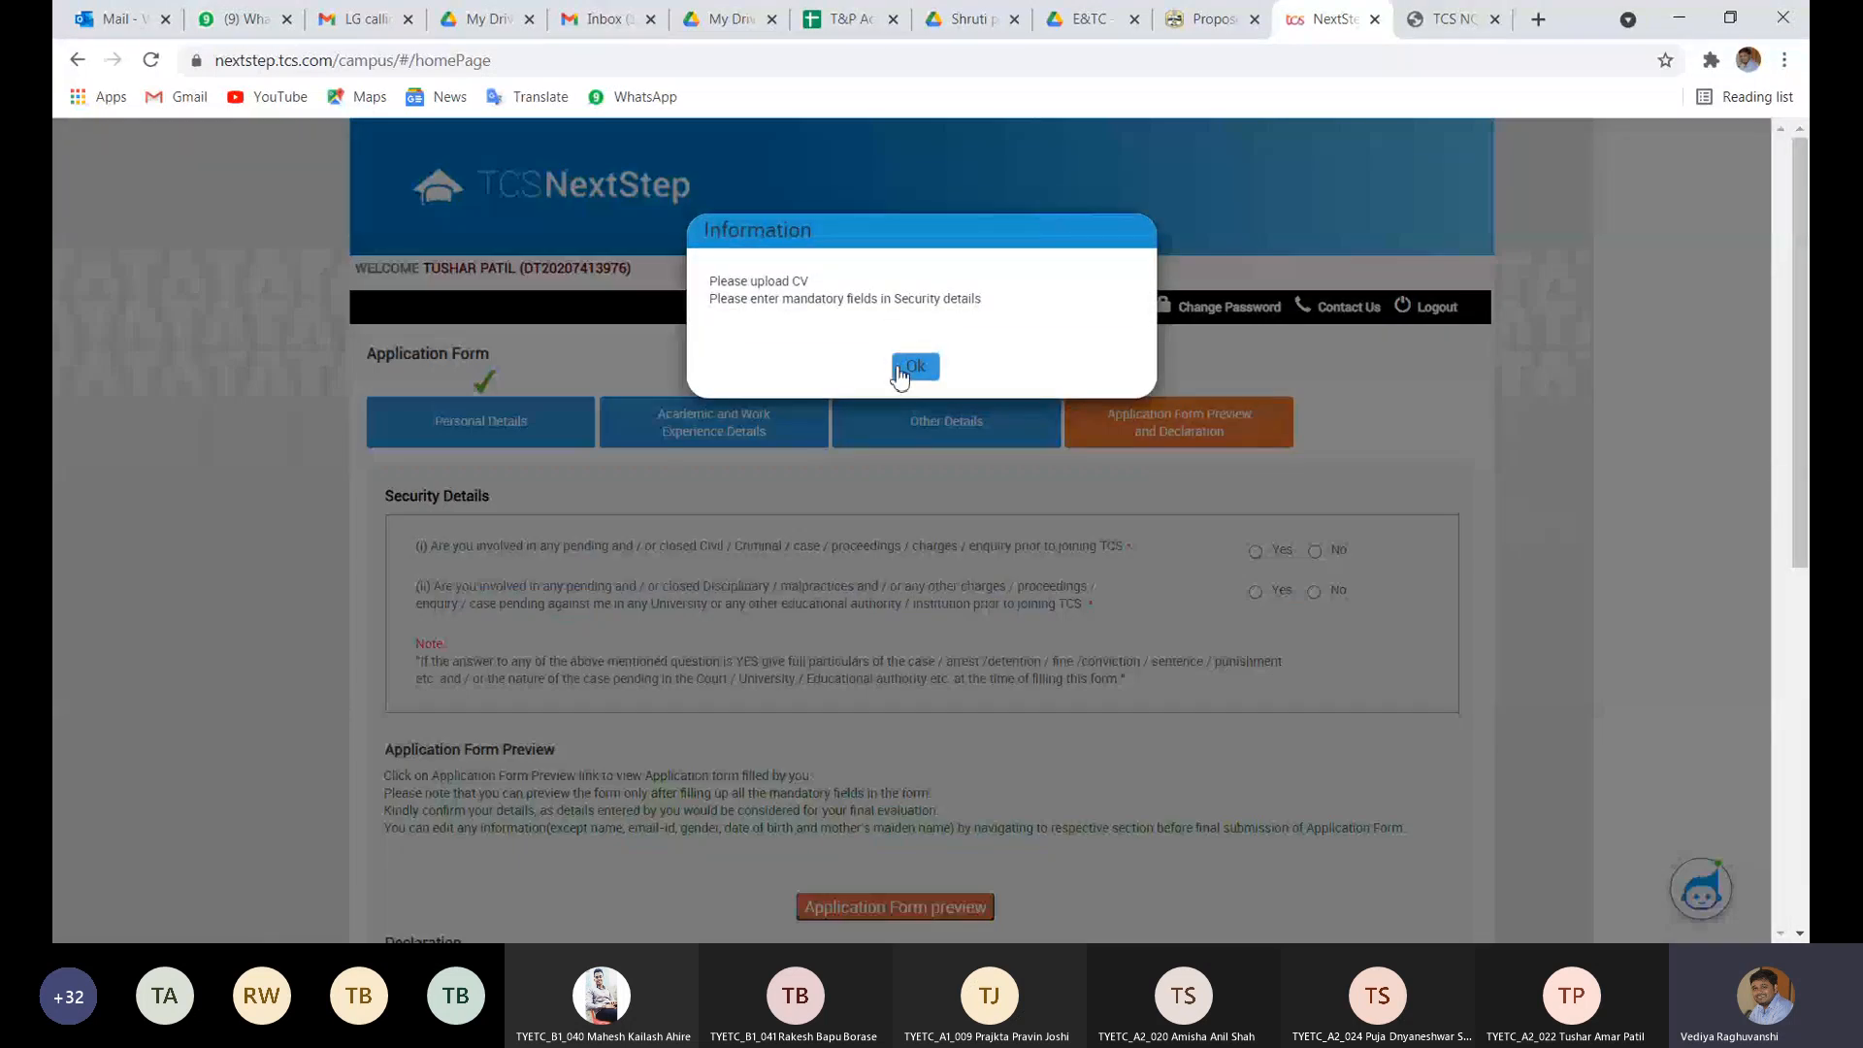
left_click(896, 365)
left_click(924, 419)
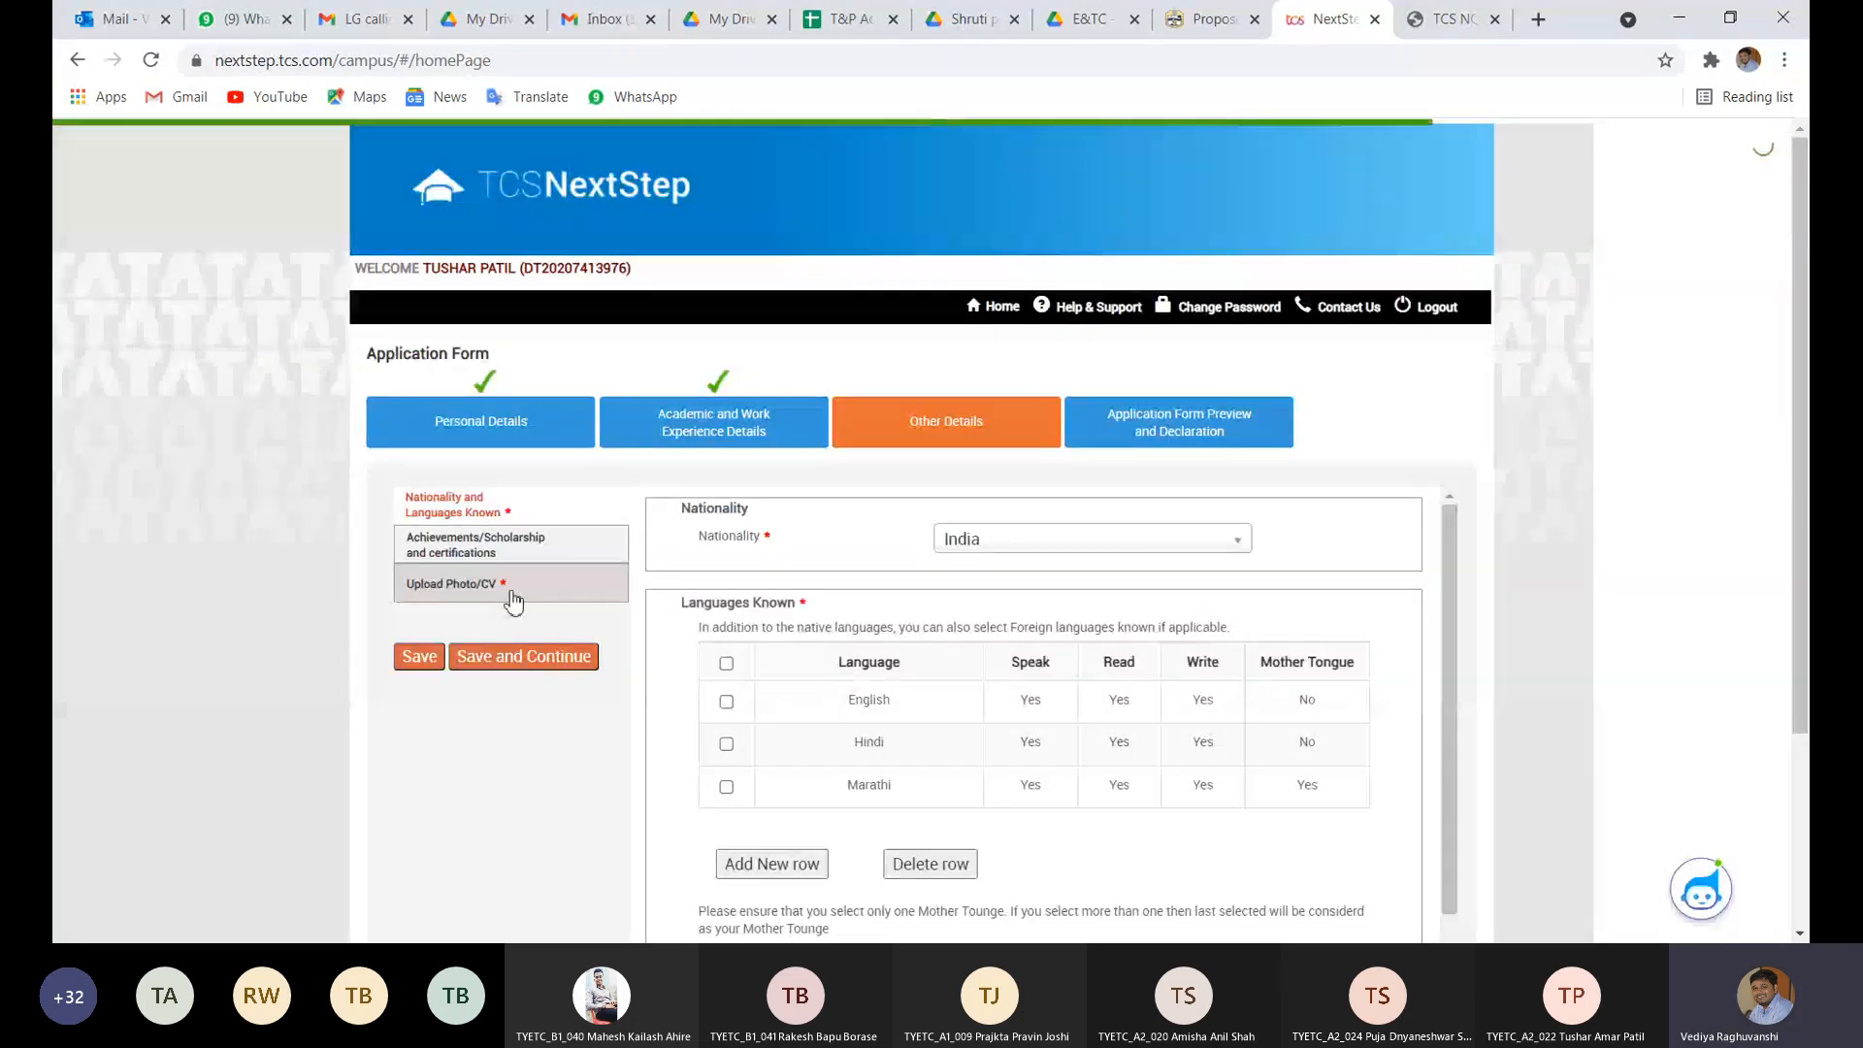
left_click(511, 594)
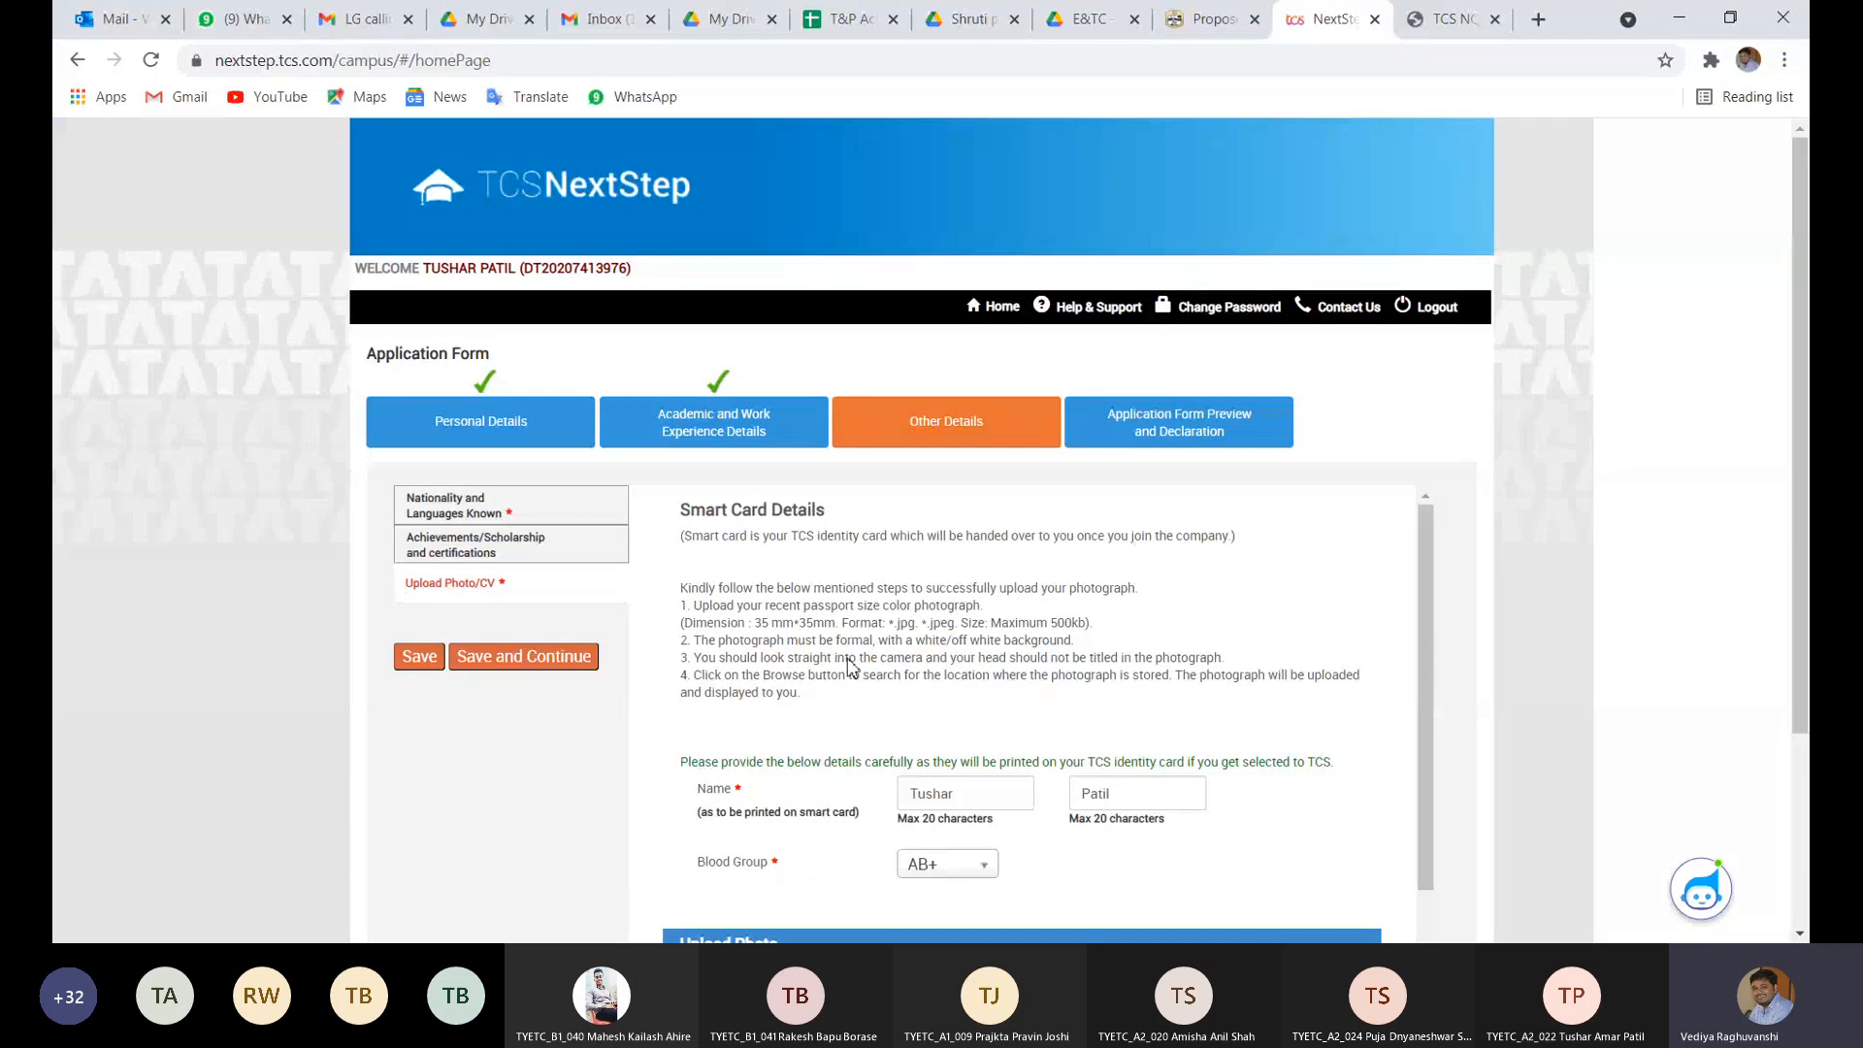
scroll(960, 686, "down", 5)
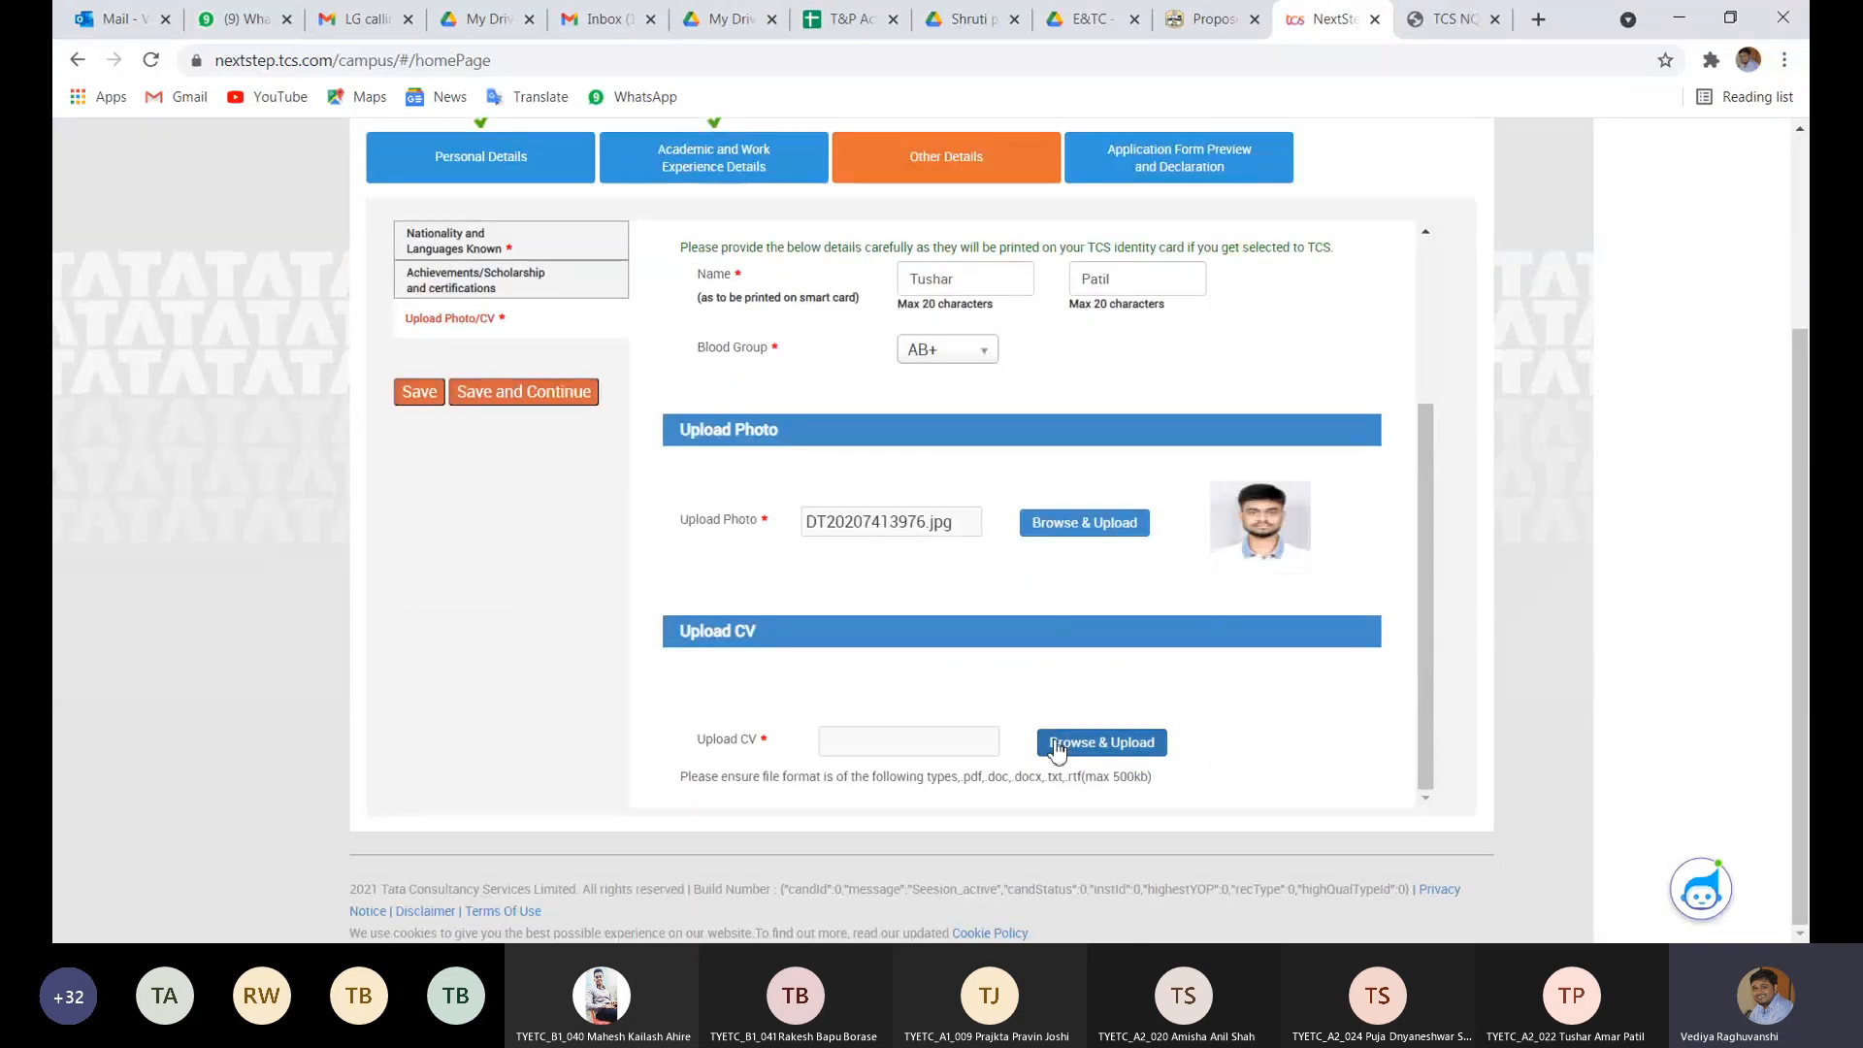
left_click(1096, 743)
double_click(1015, 243)
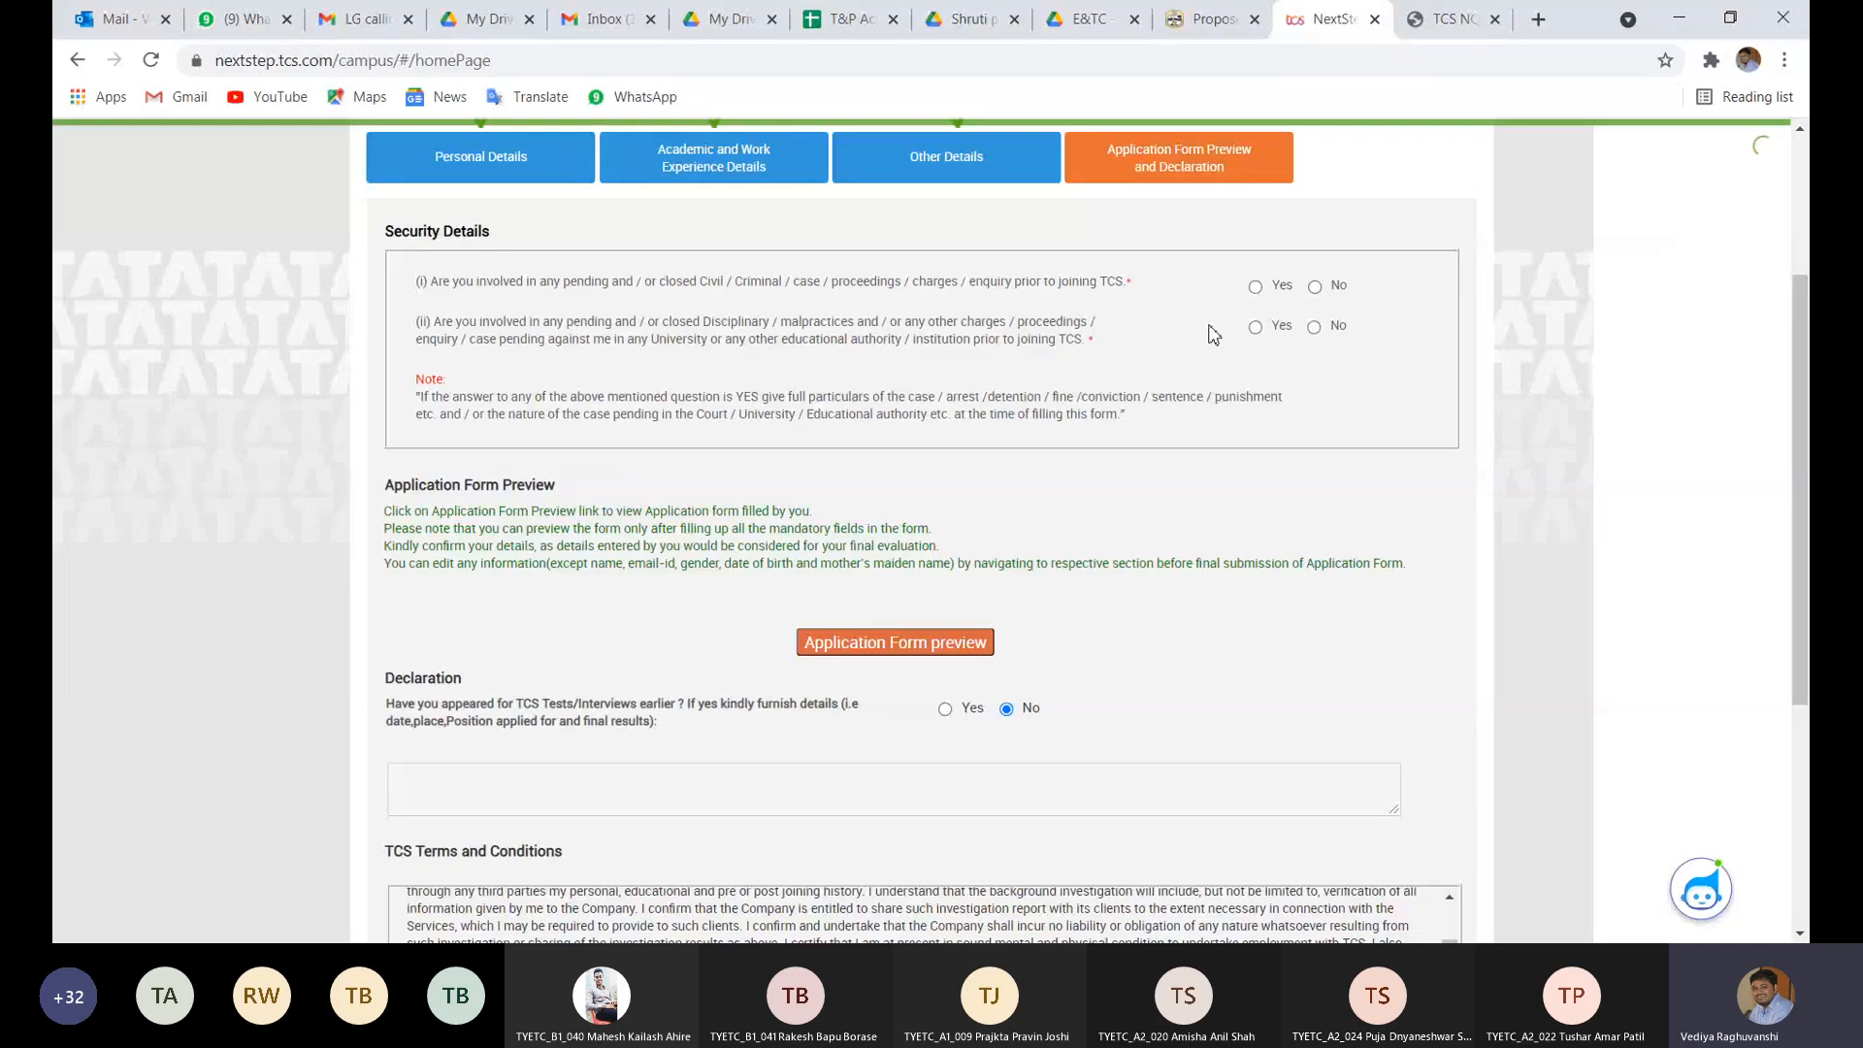
- Answer No to security questions (i) and (ii), then try the form preview and return from its error page
left_click(1316, 288)
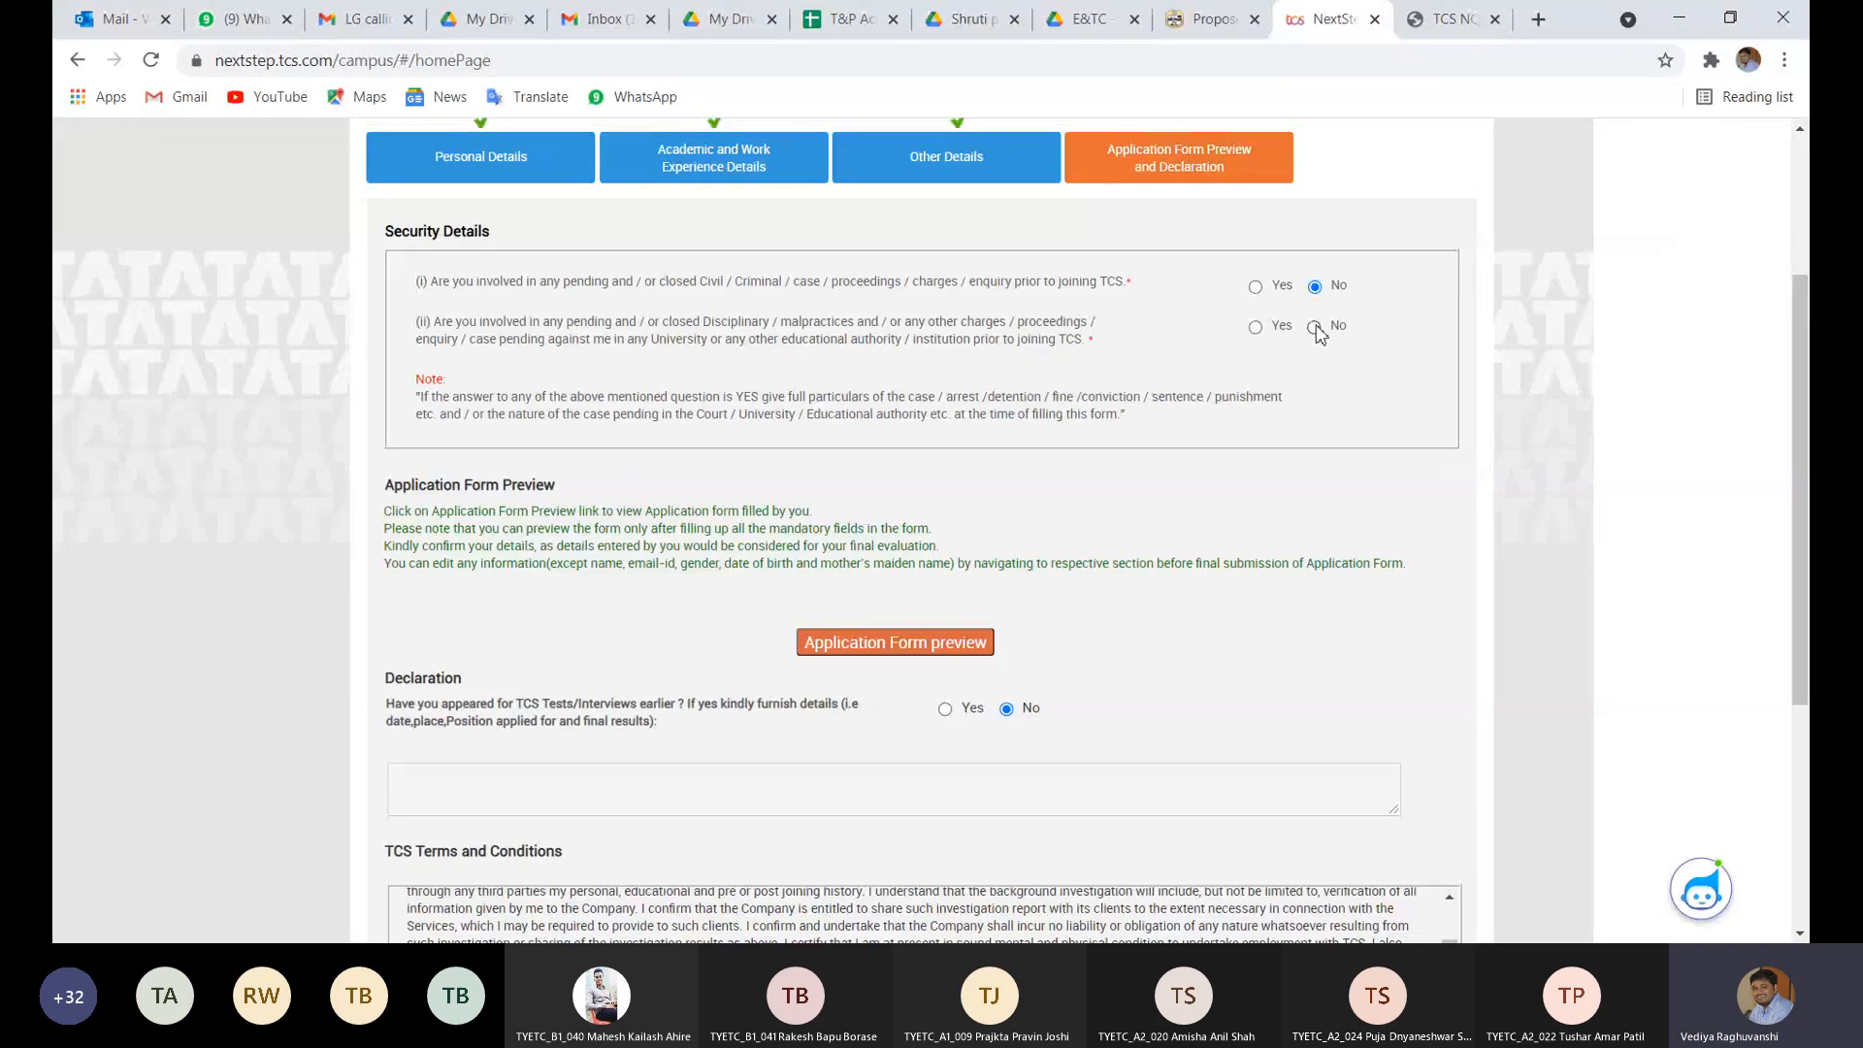
left_click(1314, 327)
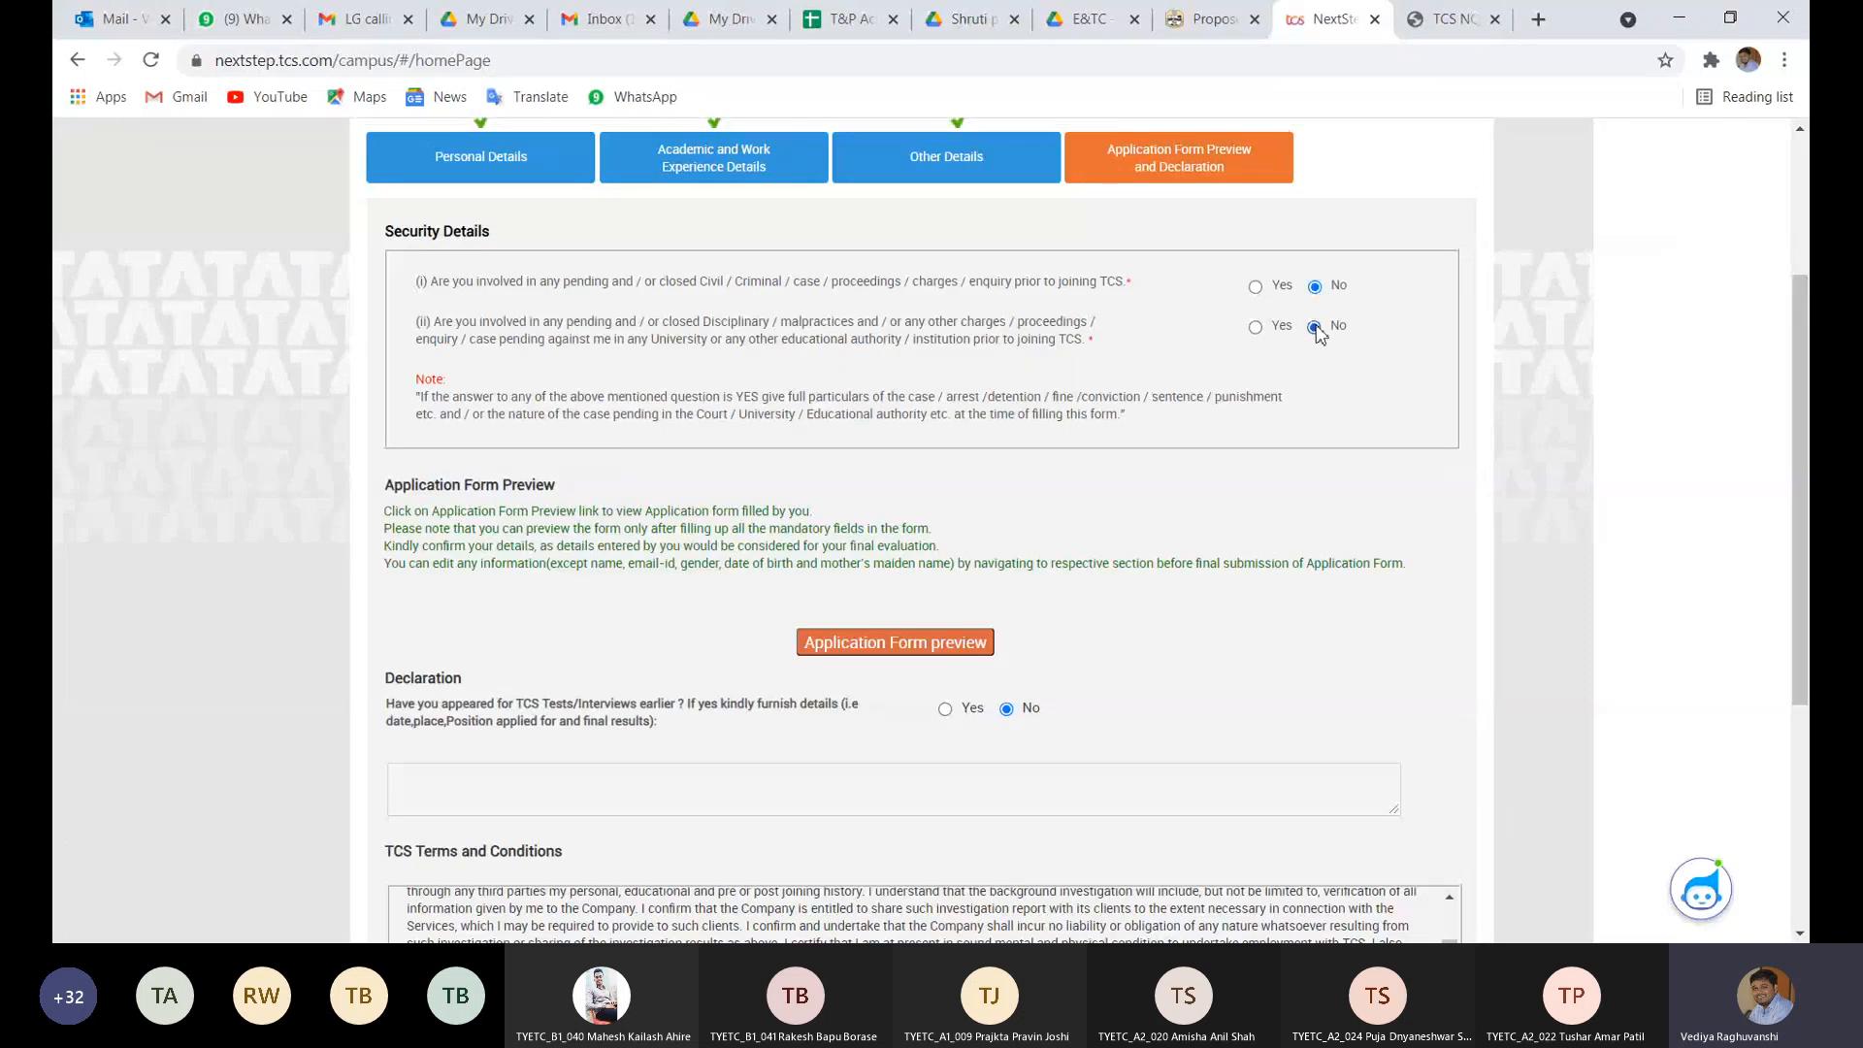
left_click(939, 649)
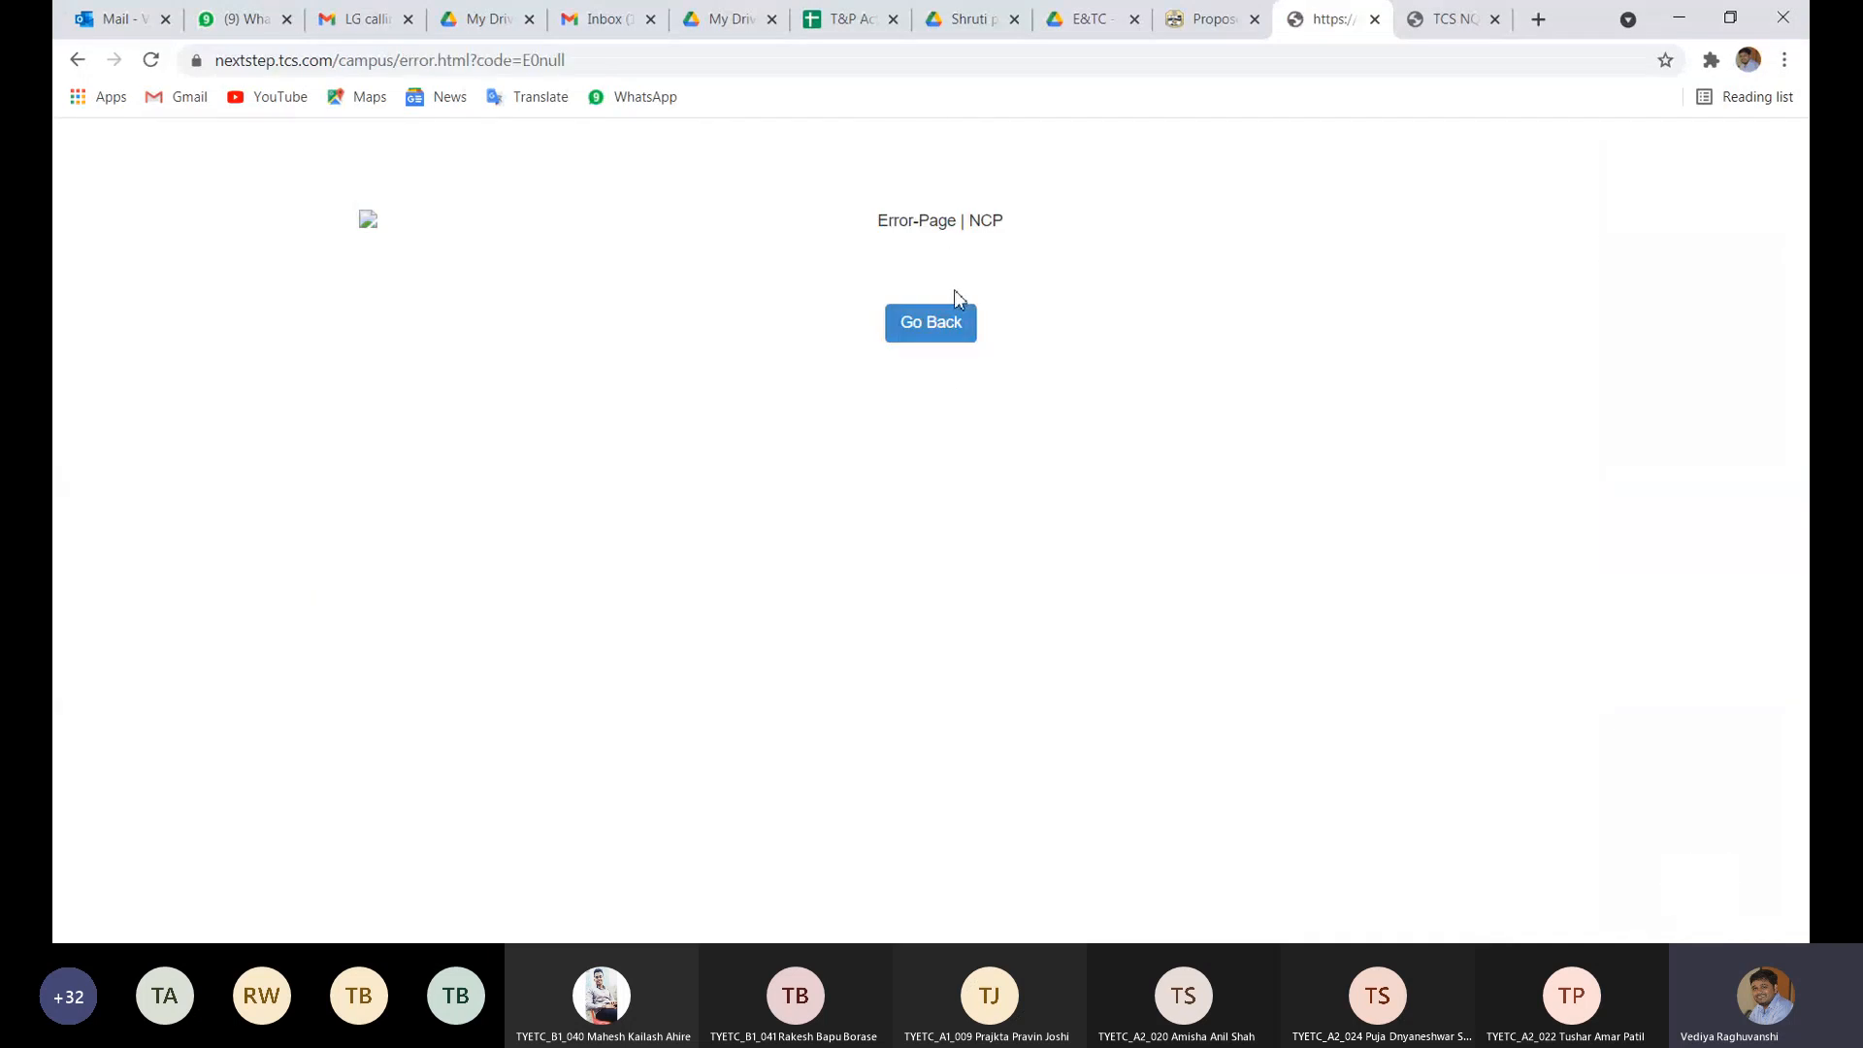
left_click(958, 331)
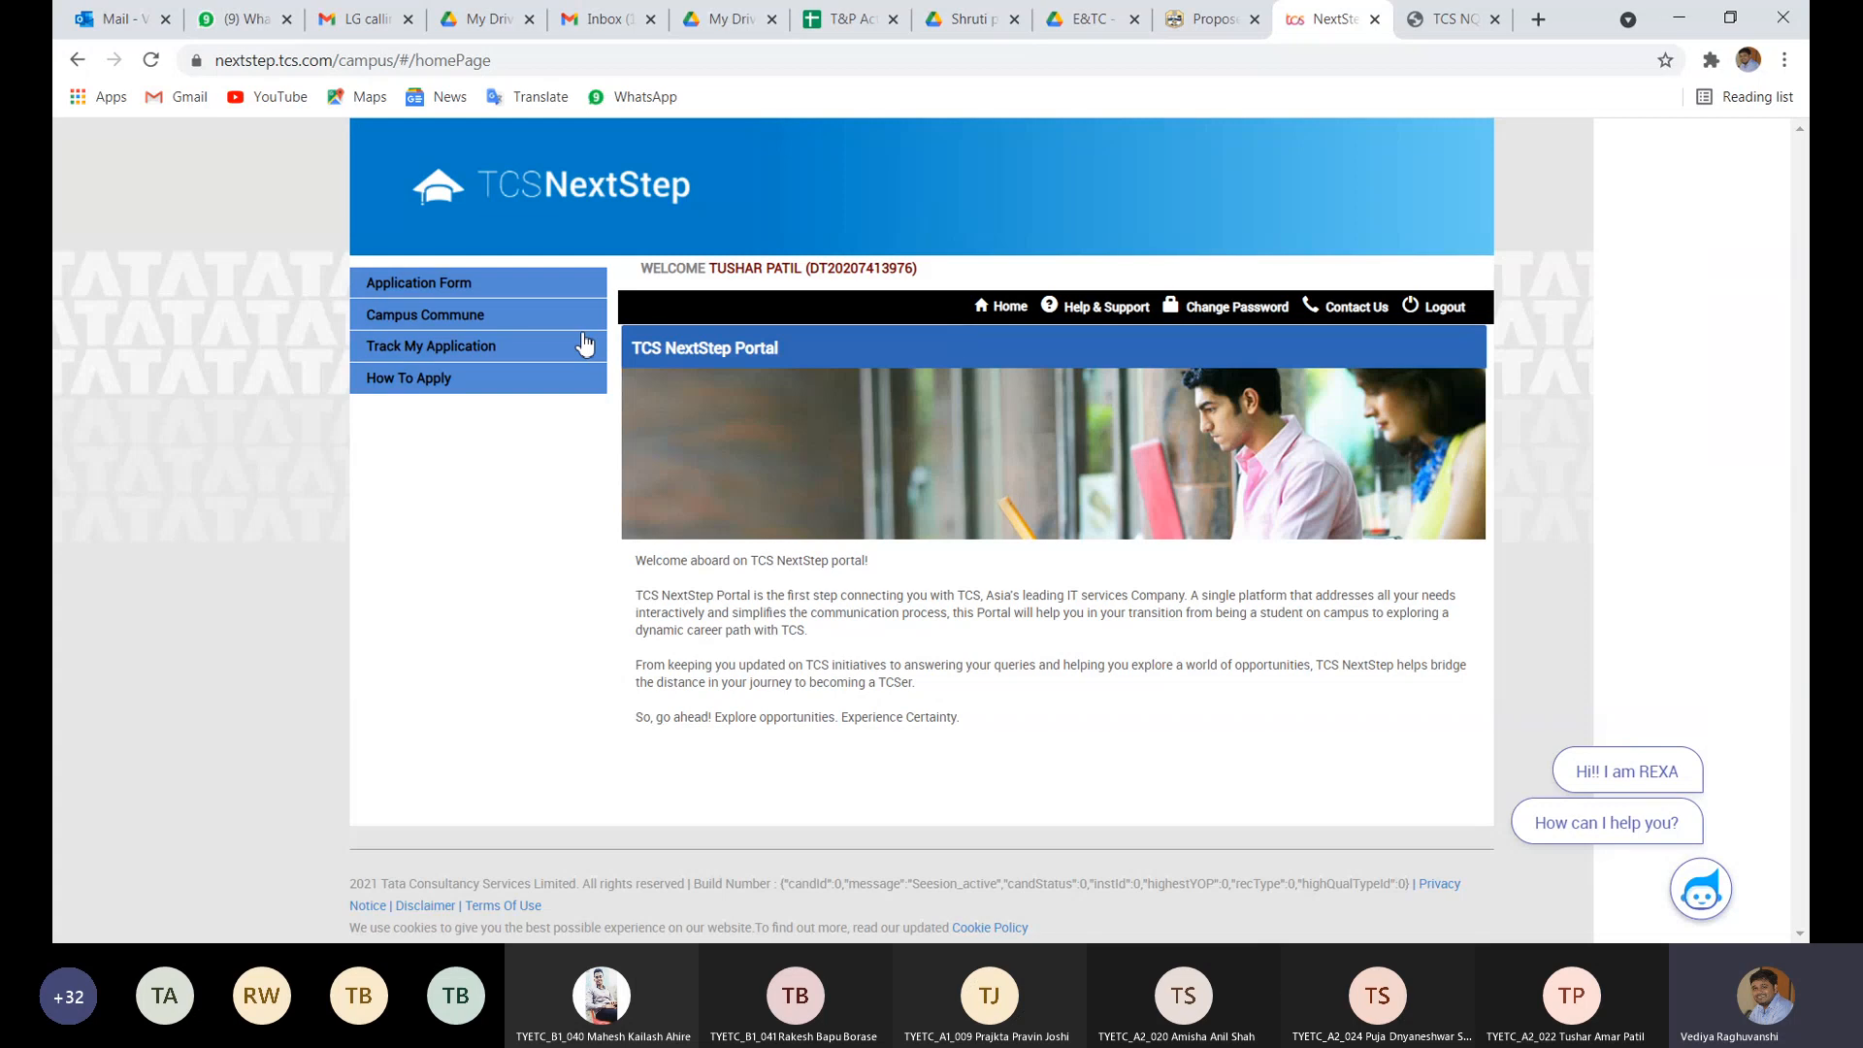
- View the application status showing Candidate Registration as Registered, then reopen the Application Form
left_click(443, 352)
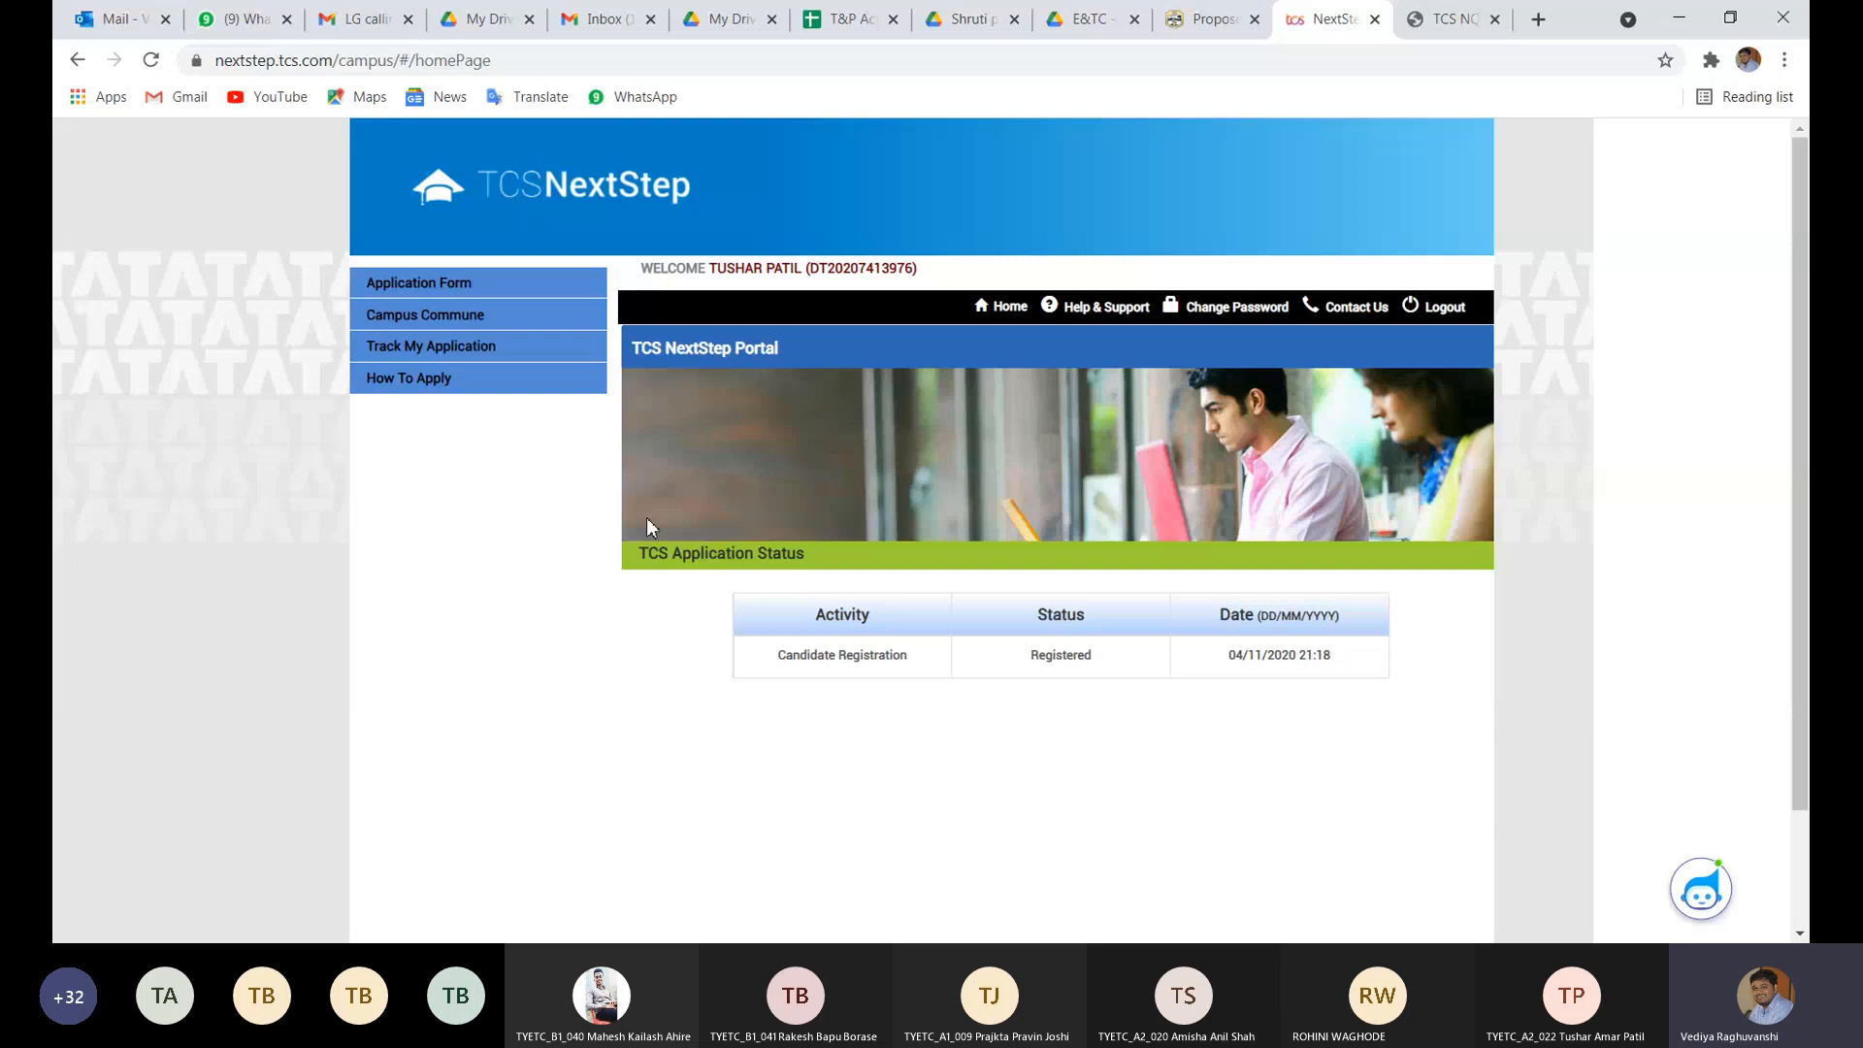
left_click(436, 282)
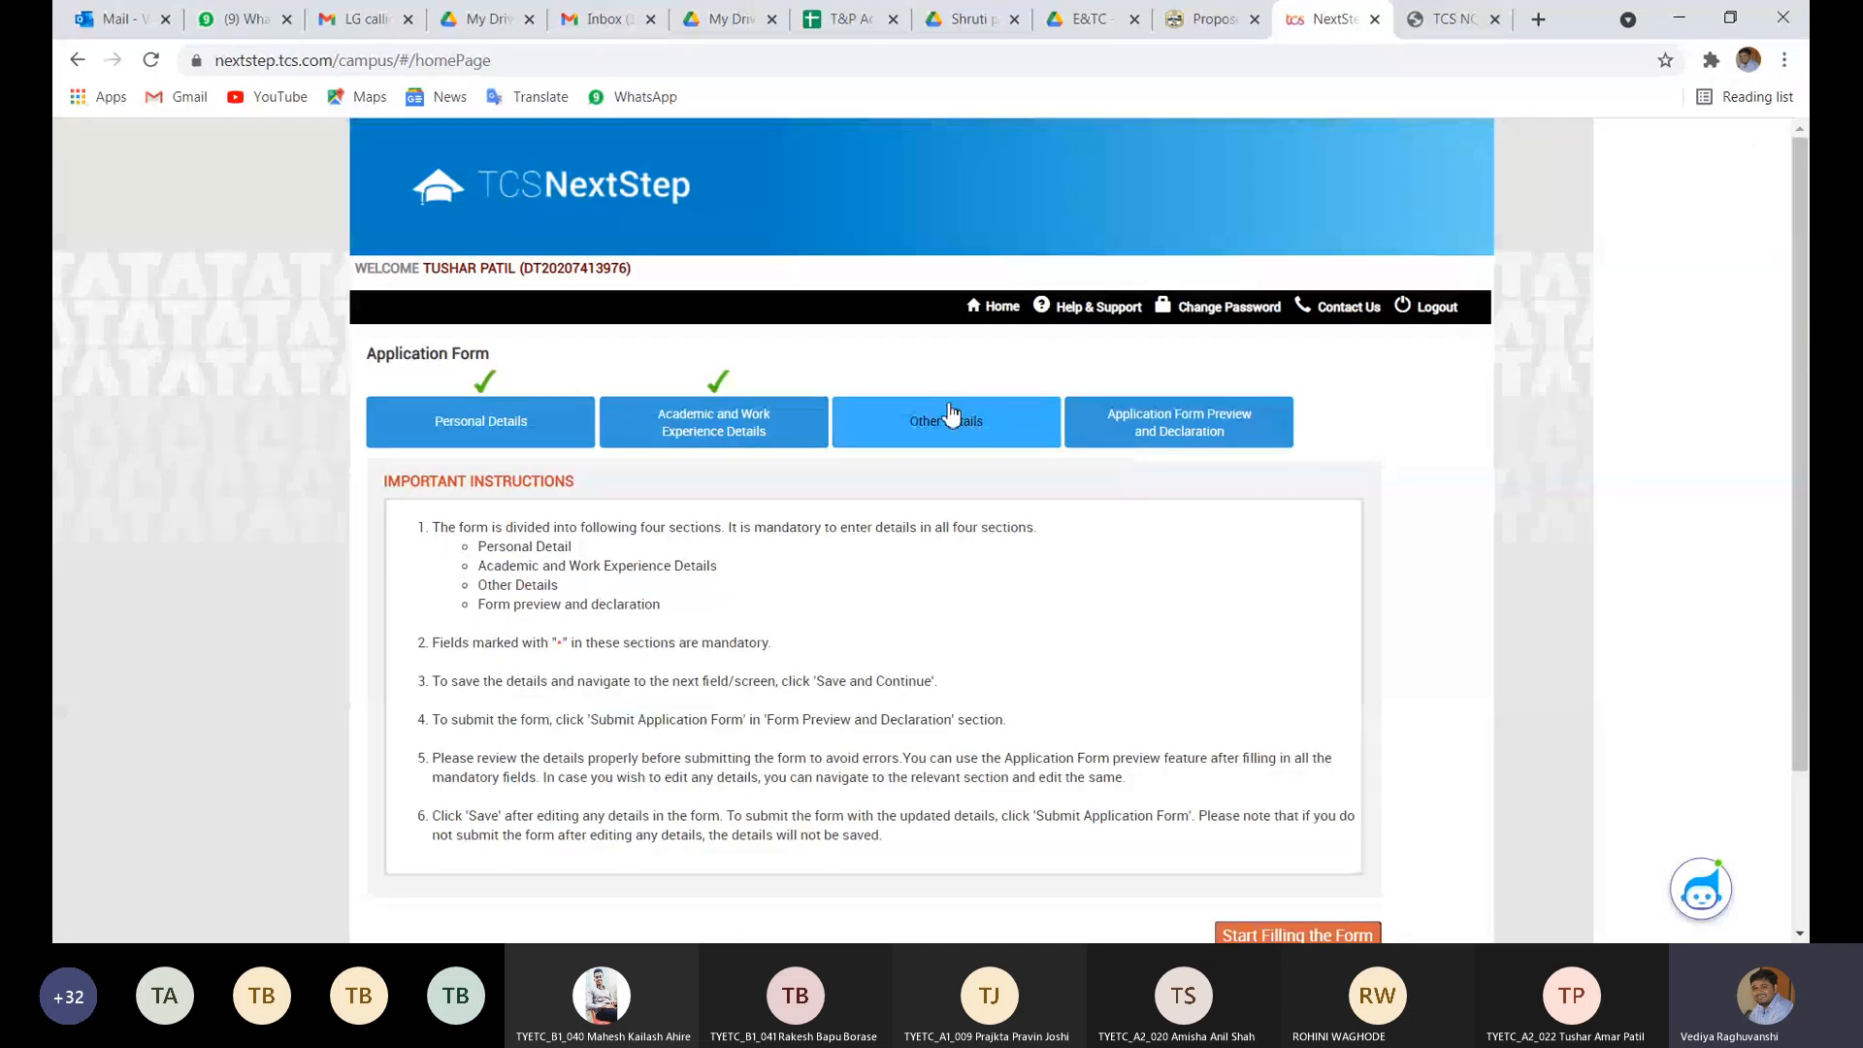
- In Other Details, re-attach the candidate's PDF CV from Downloads in the Upload Photo/CV section
left_click(951, 415)
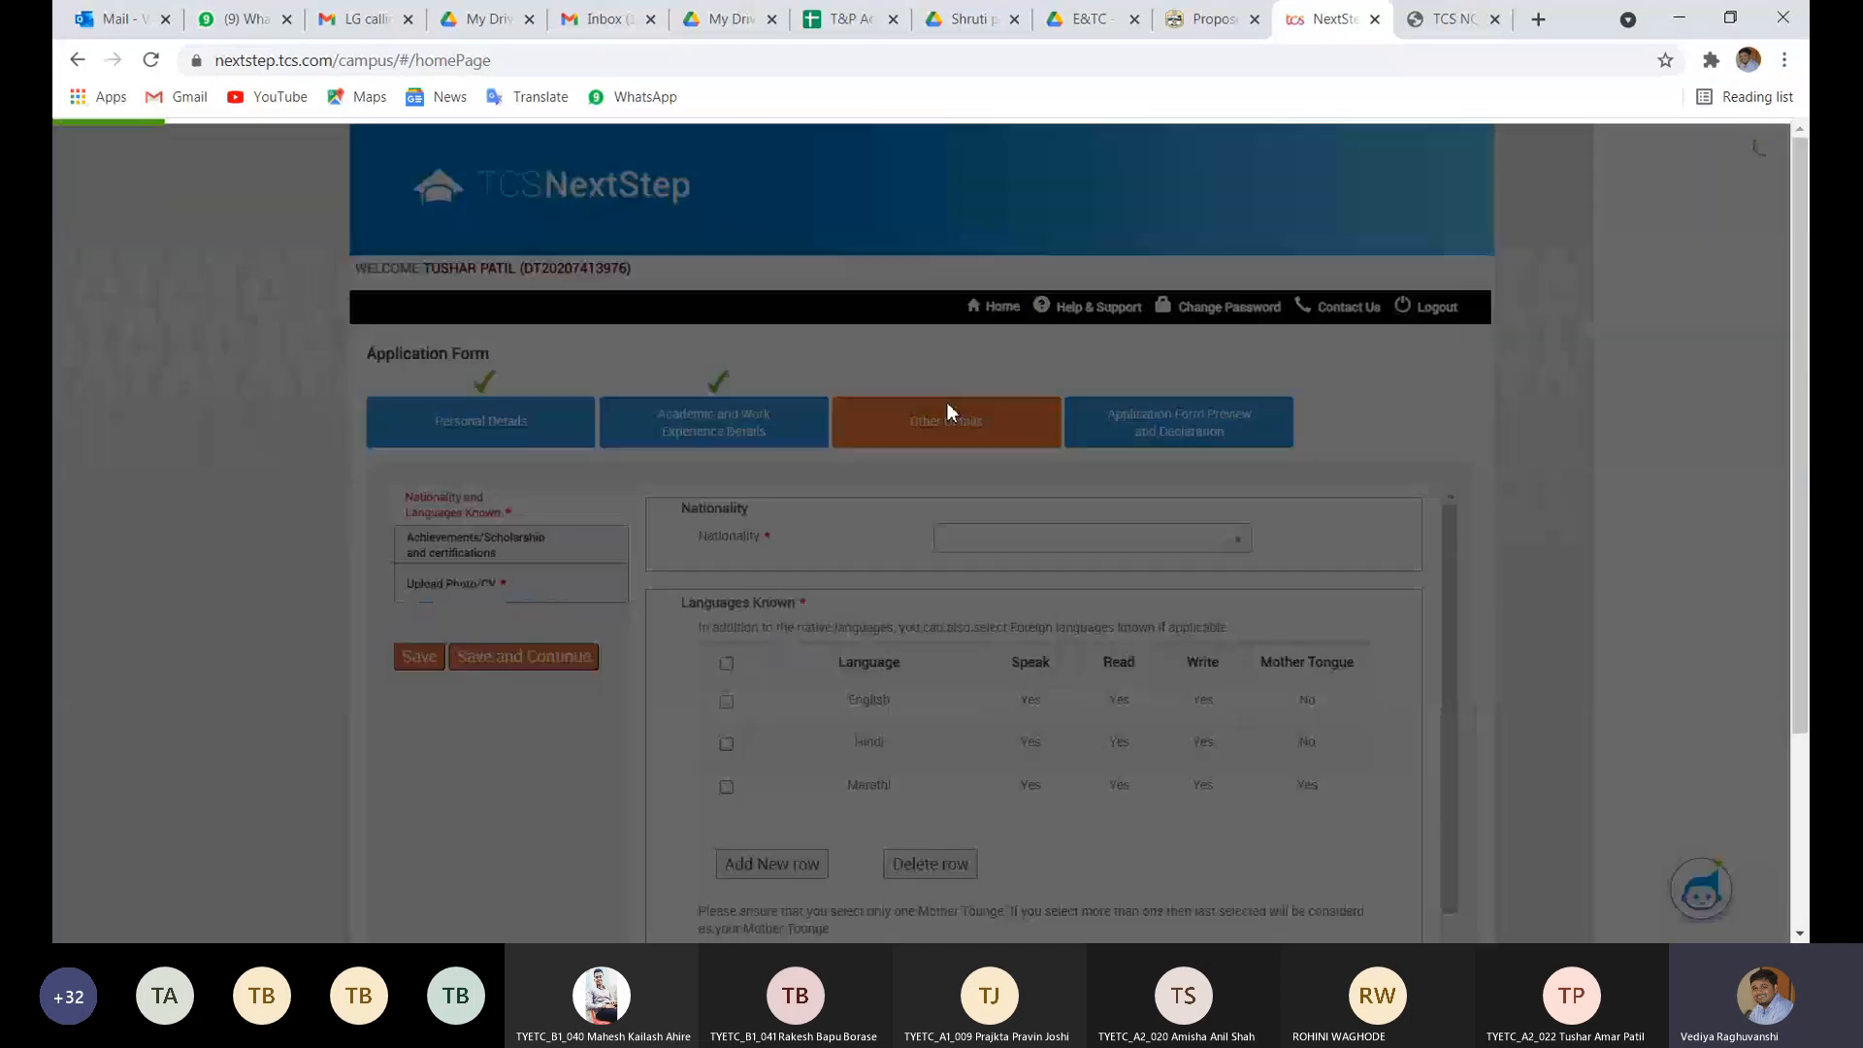
left_click(521, 591)
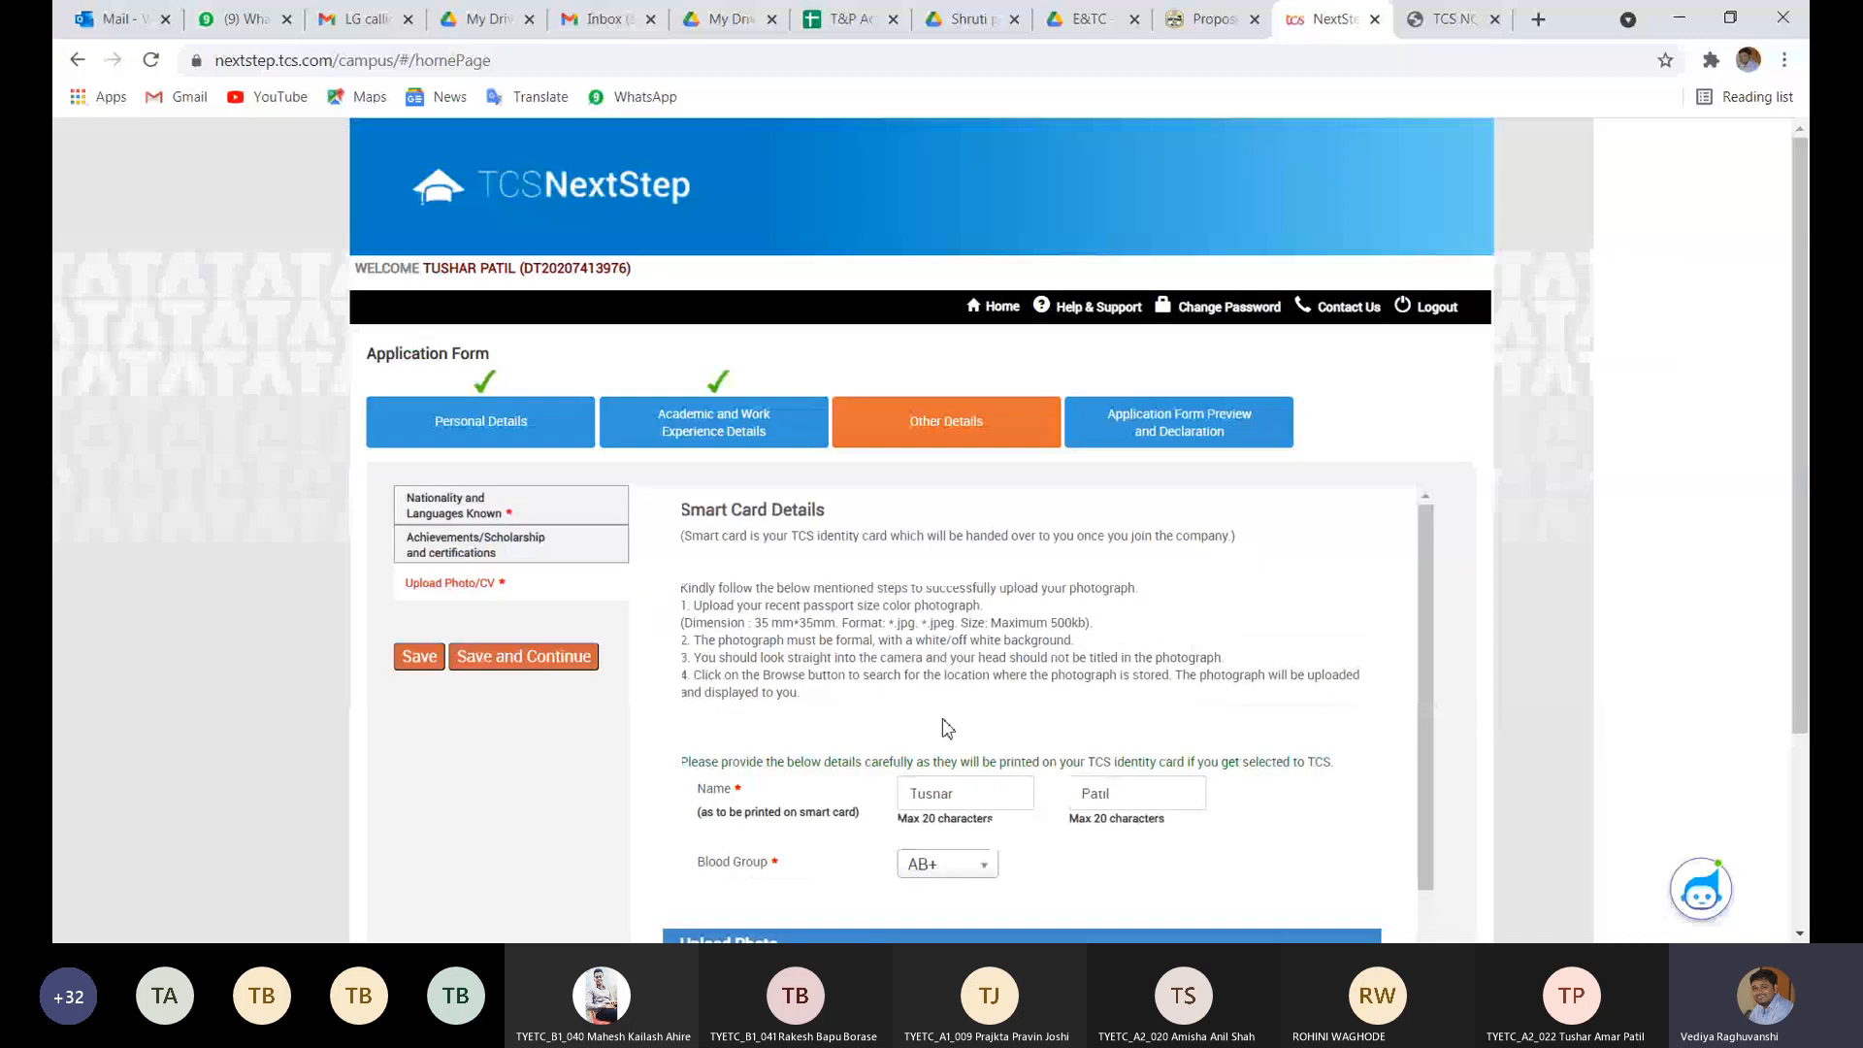
scroll(950, 727, "down", 3)
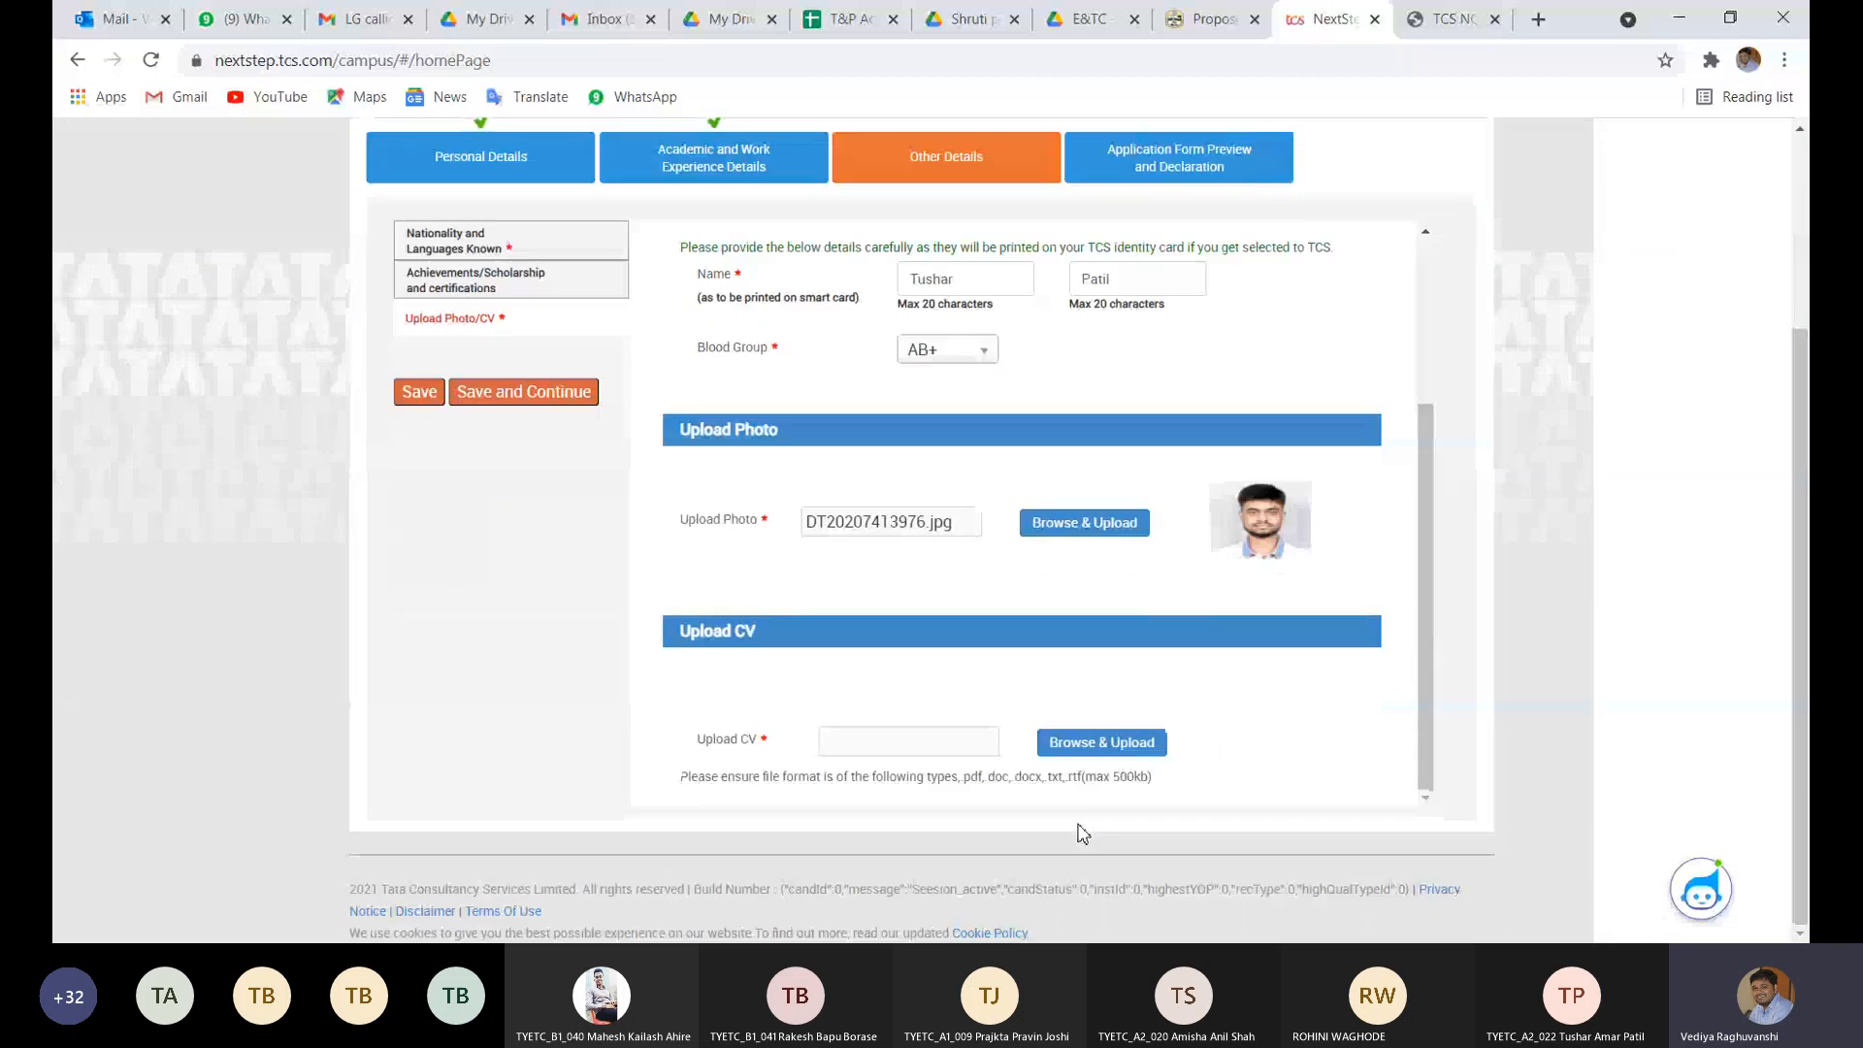
left_click(1108, 745)
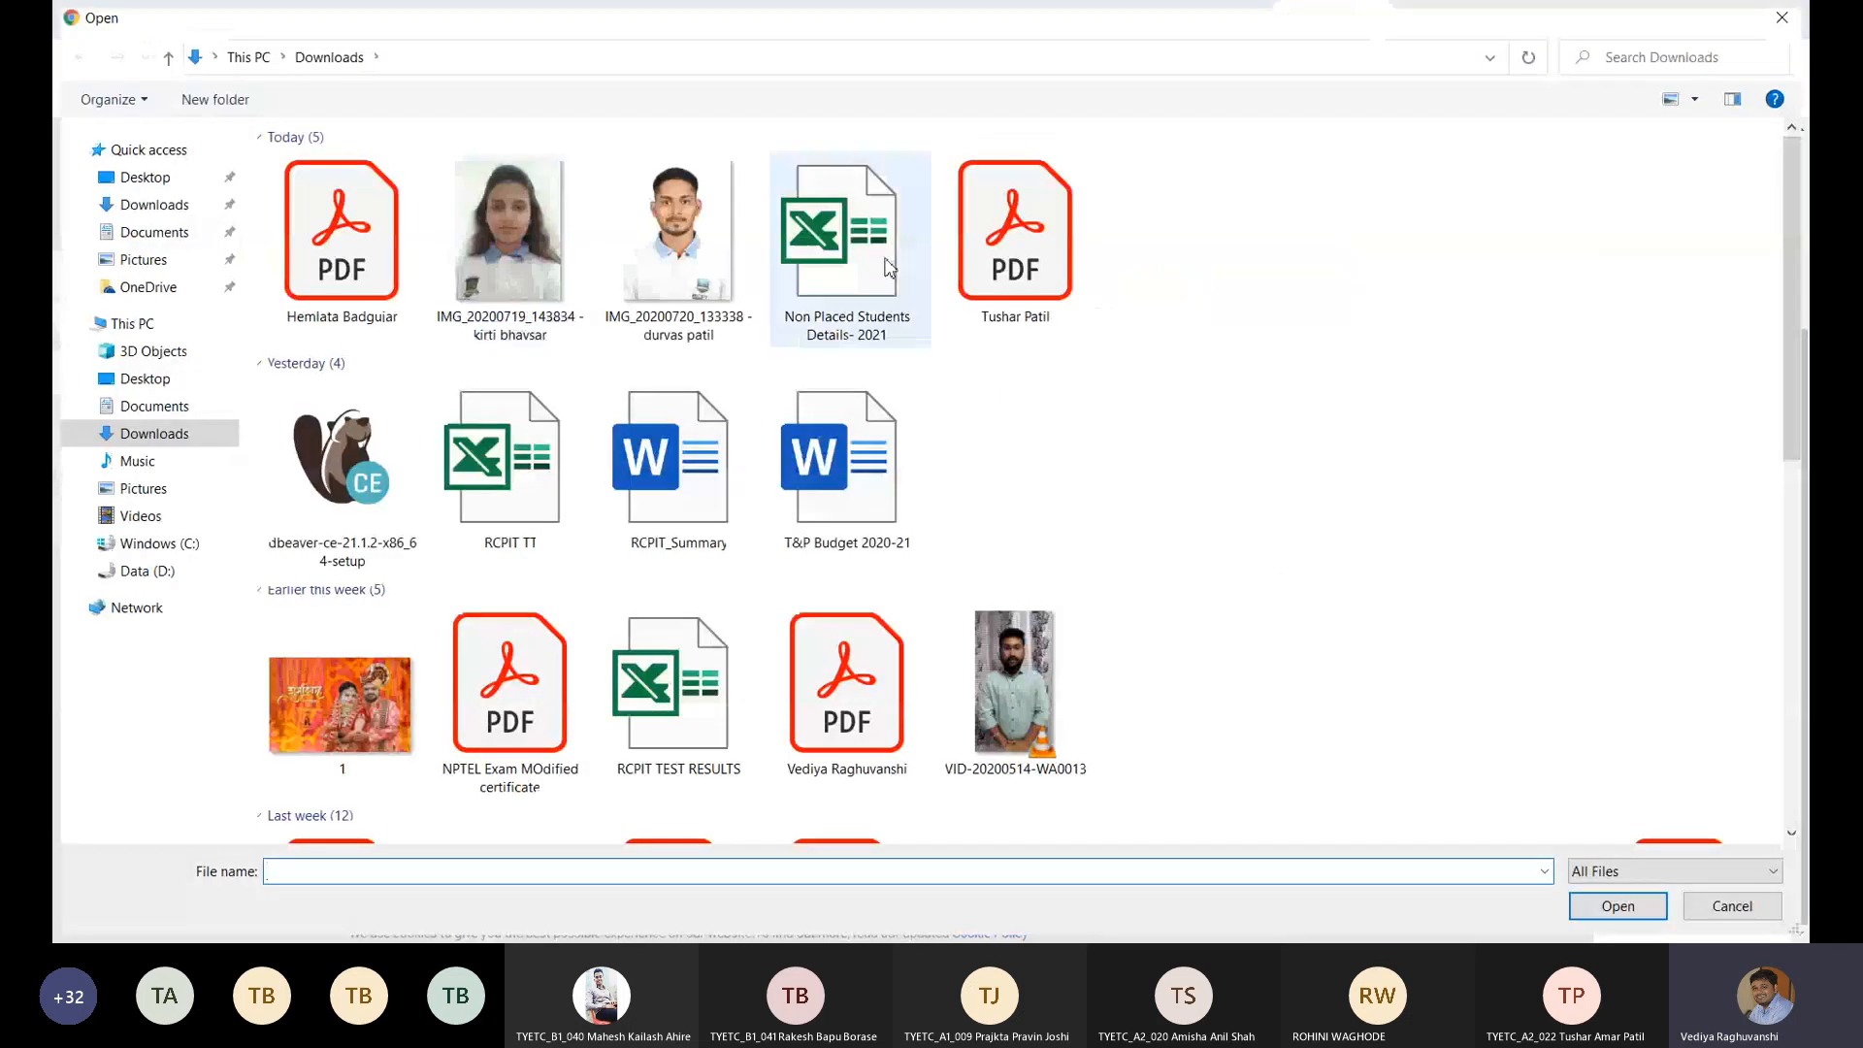
double_click(995, 281)
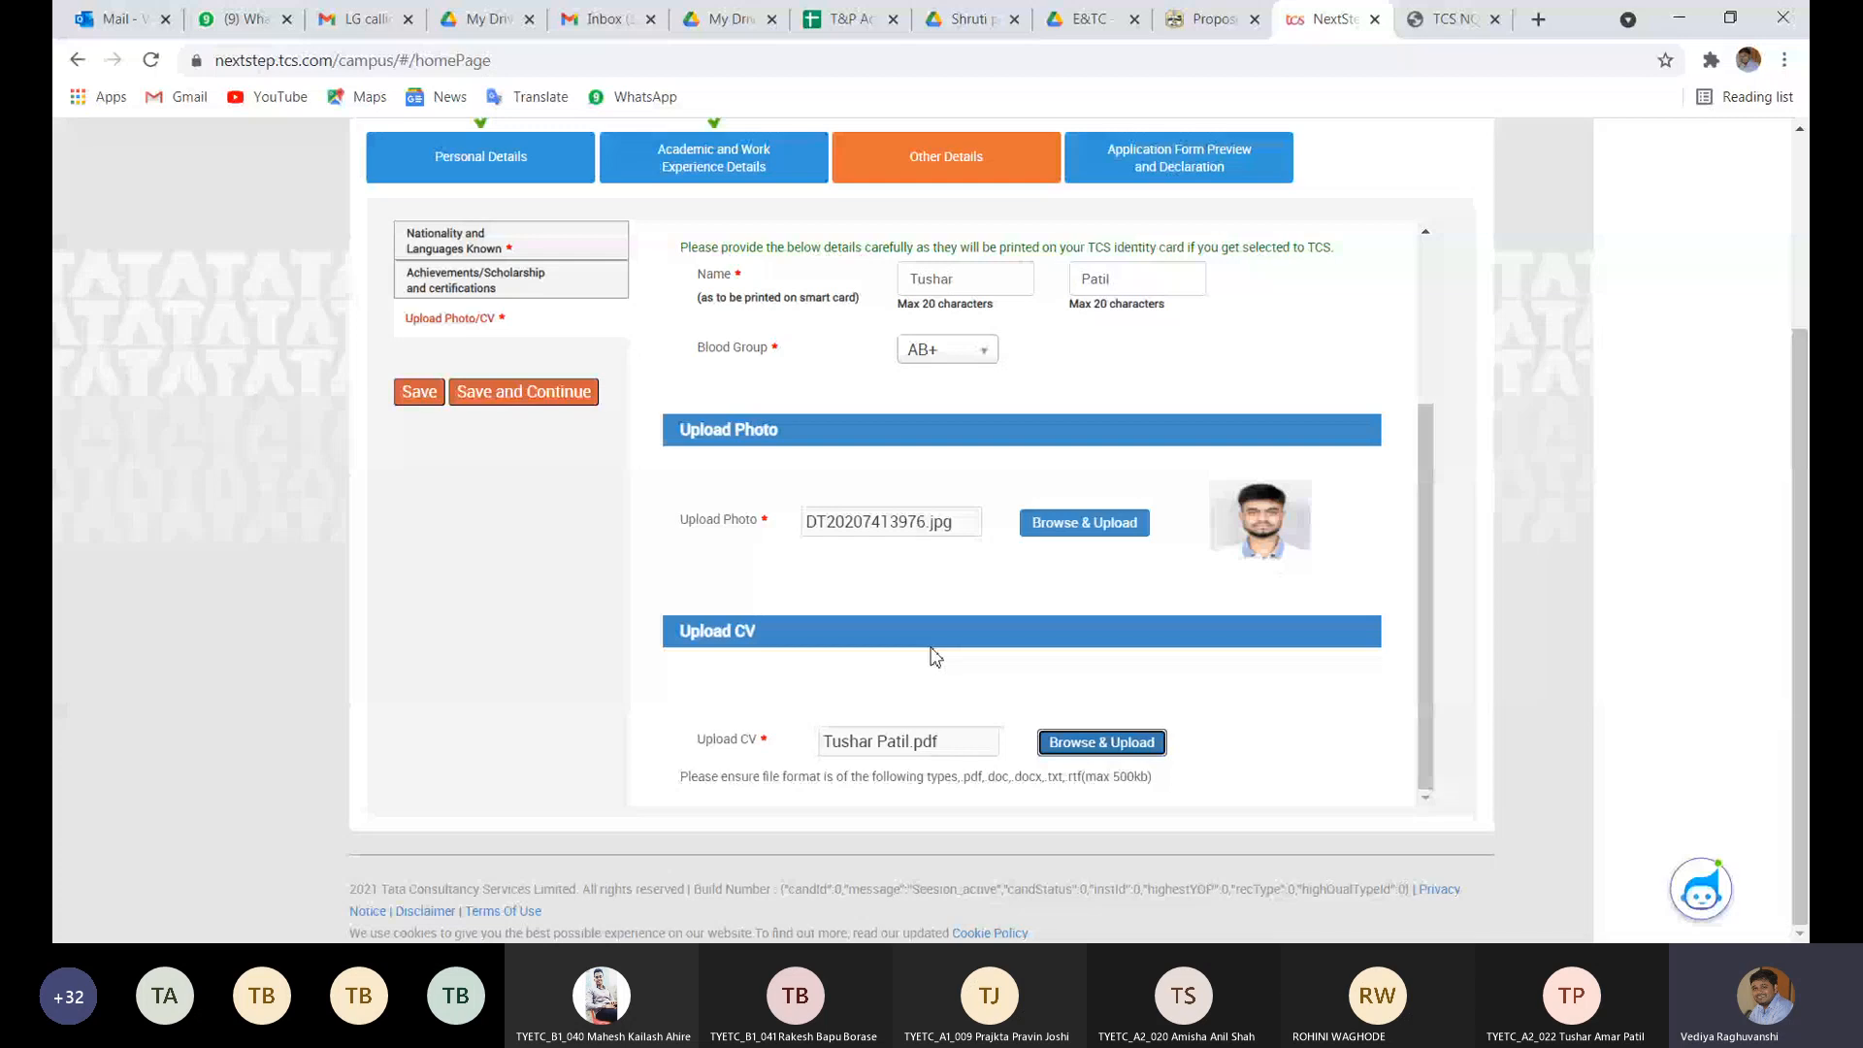
- Save the CV upload and answer No to both security questions
left_click(495, 414)
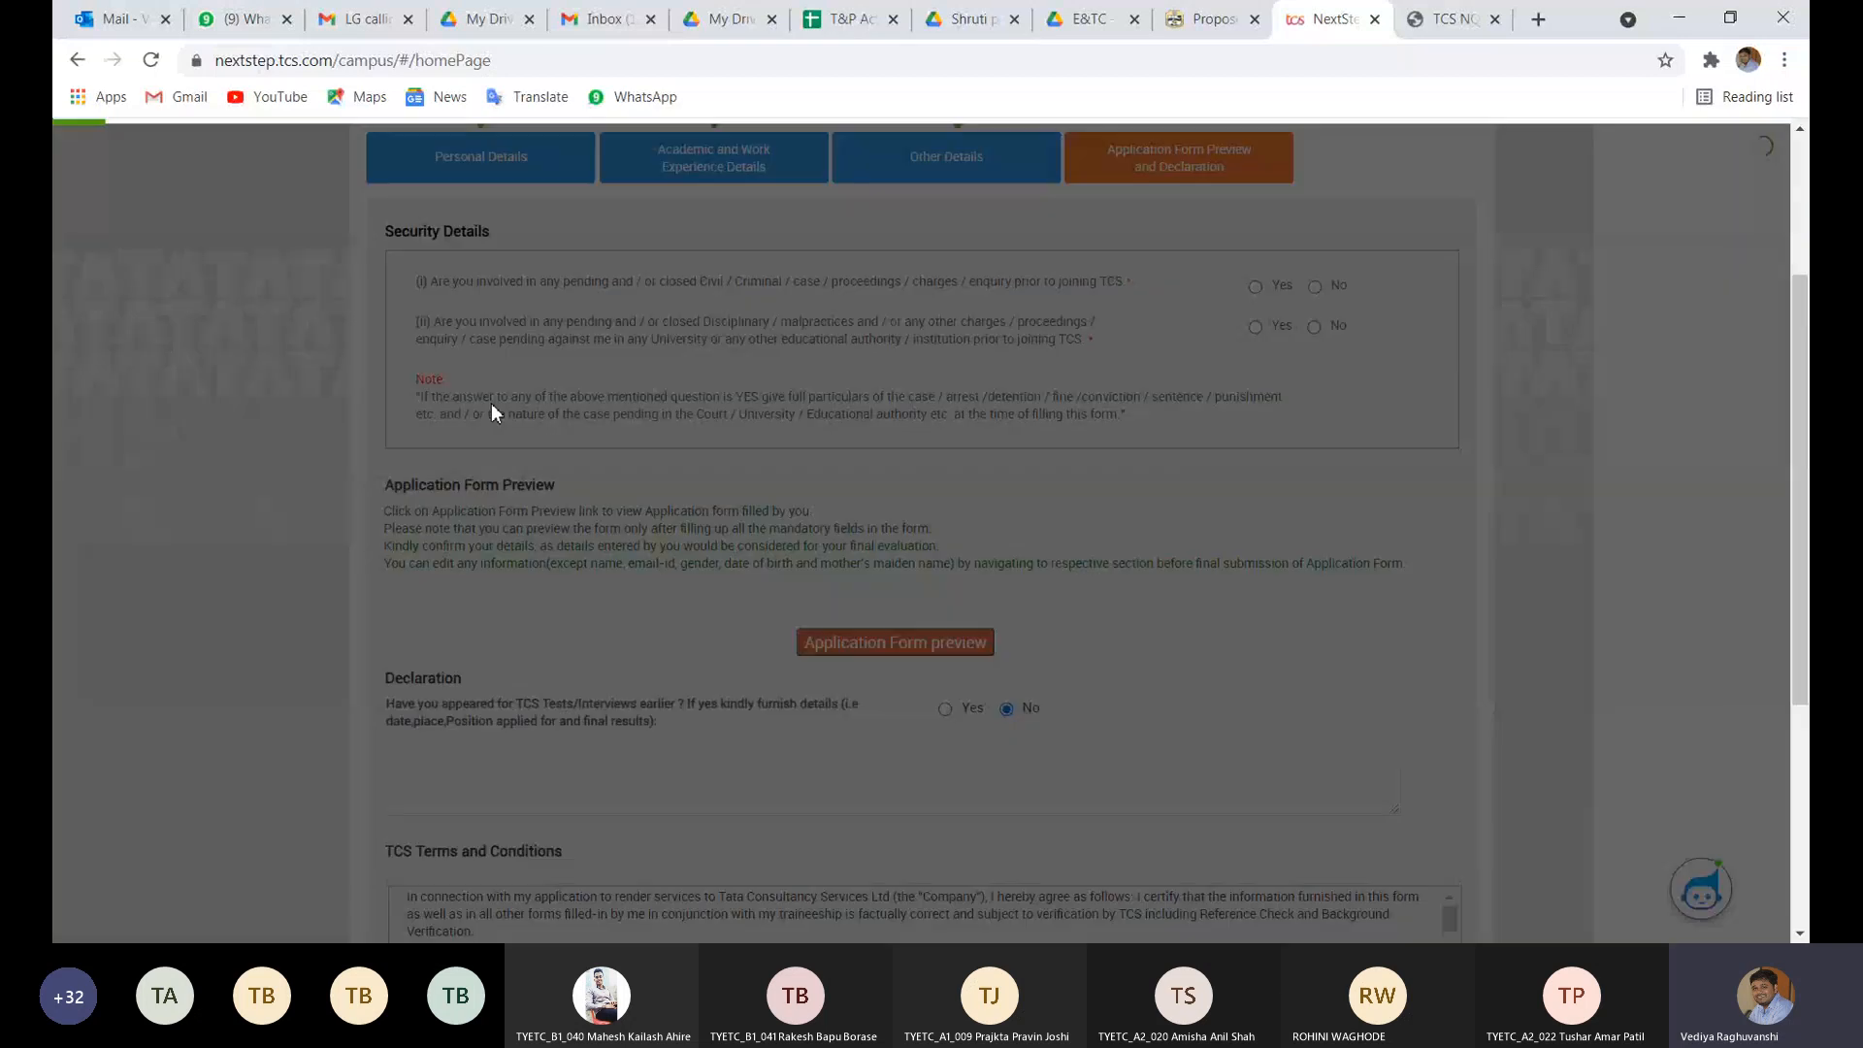
left_click(1317, 288)
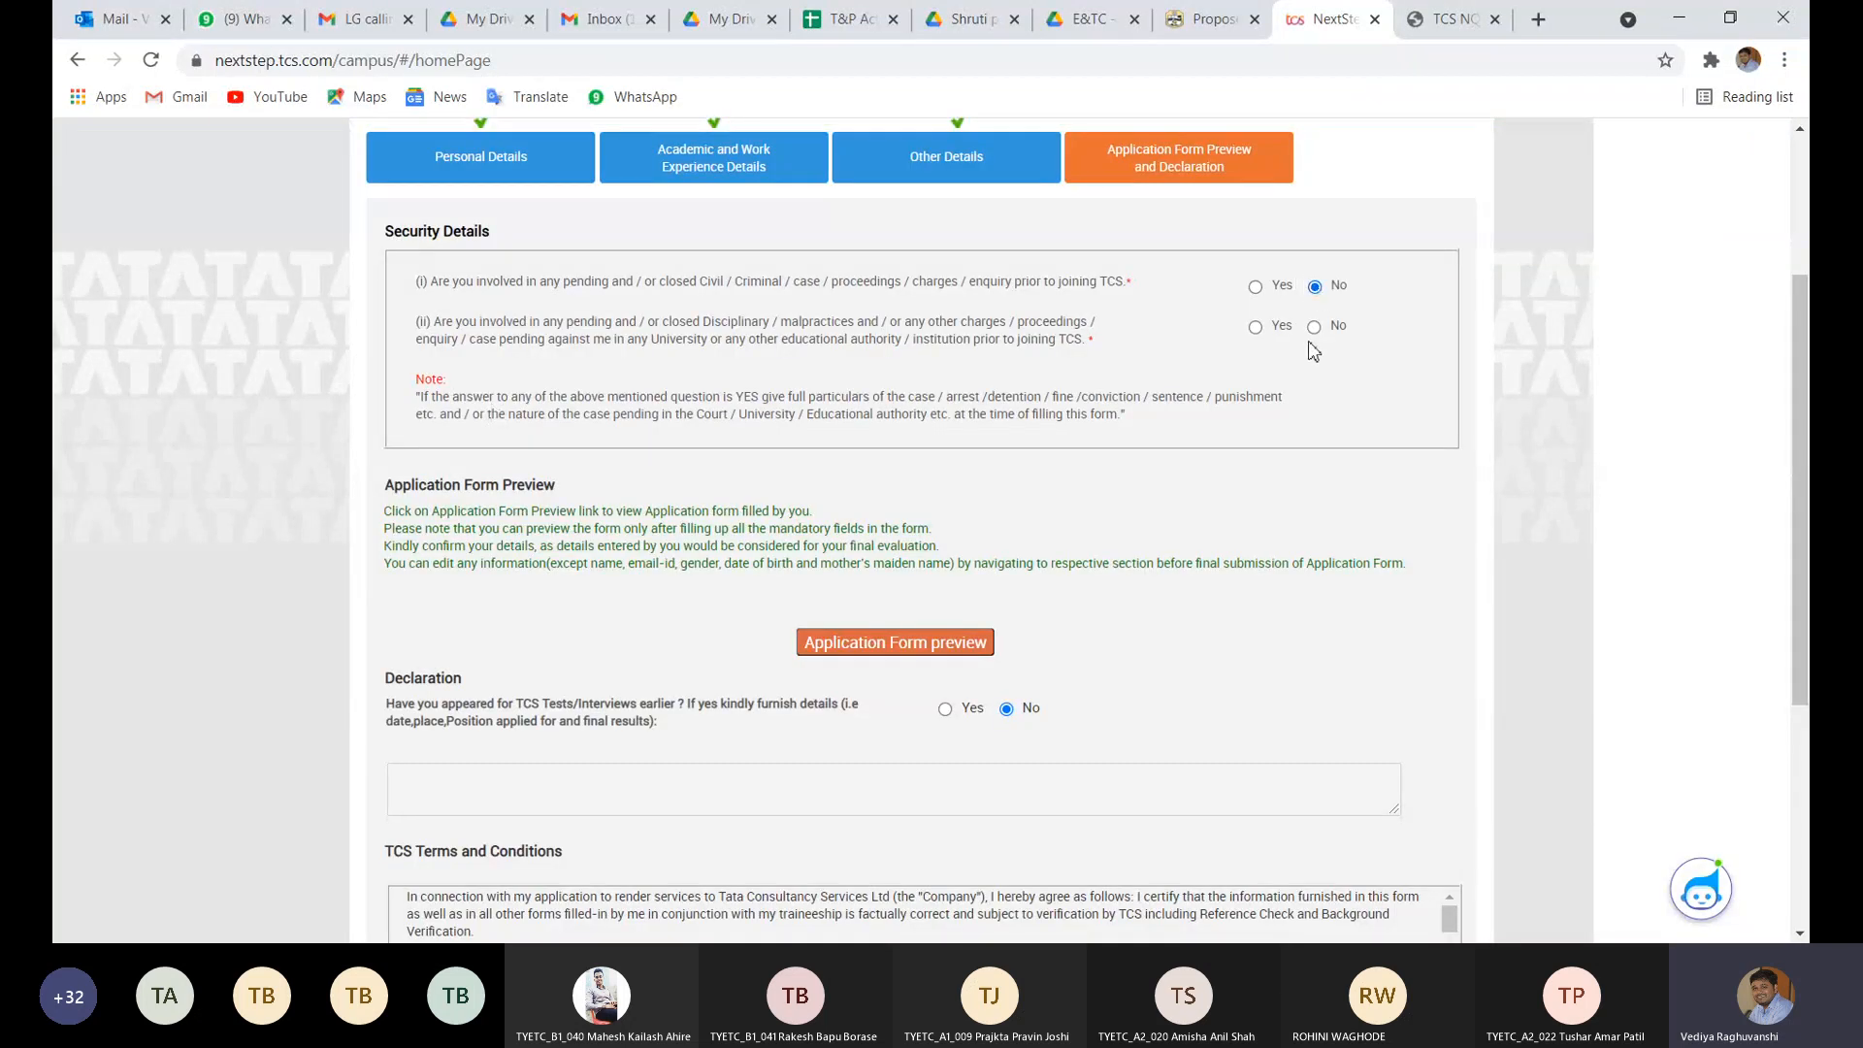
left_click(1315, 329)
- Attempt the form preview, leave its error page, and view the application status showing Registered
left_click(913, 646)
left_click(931, 322)
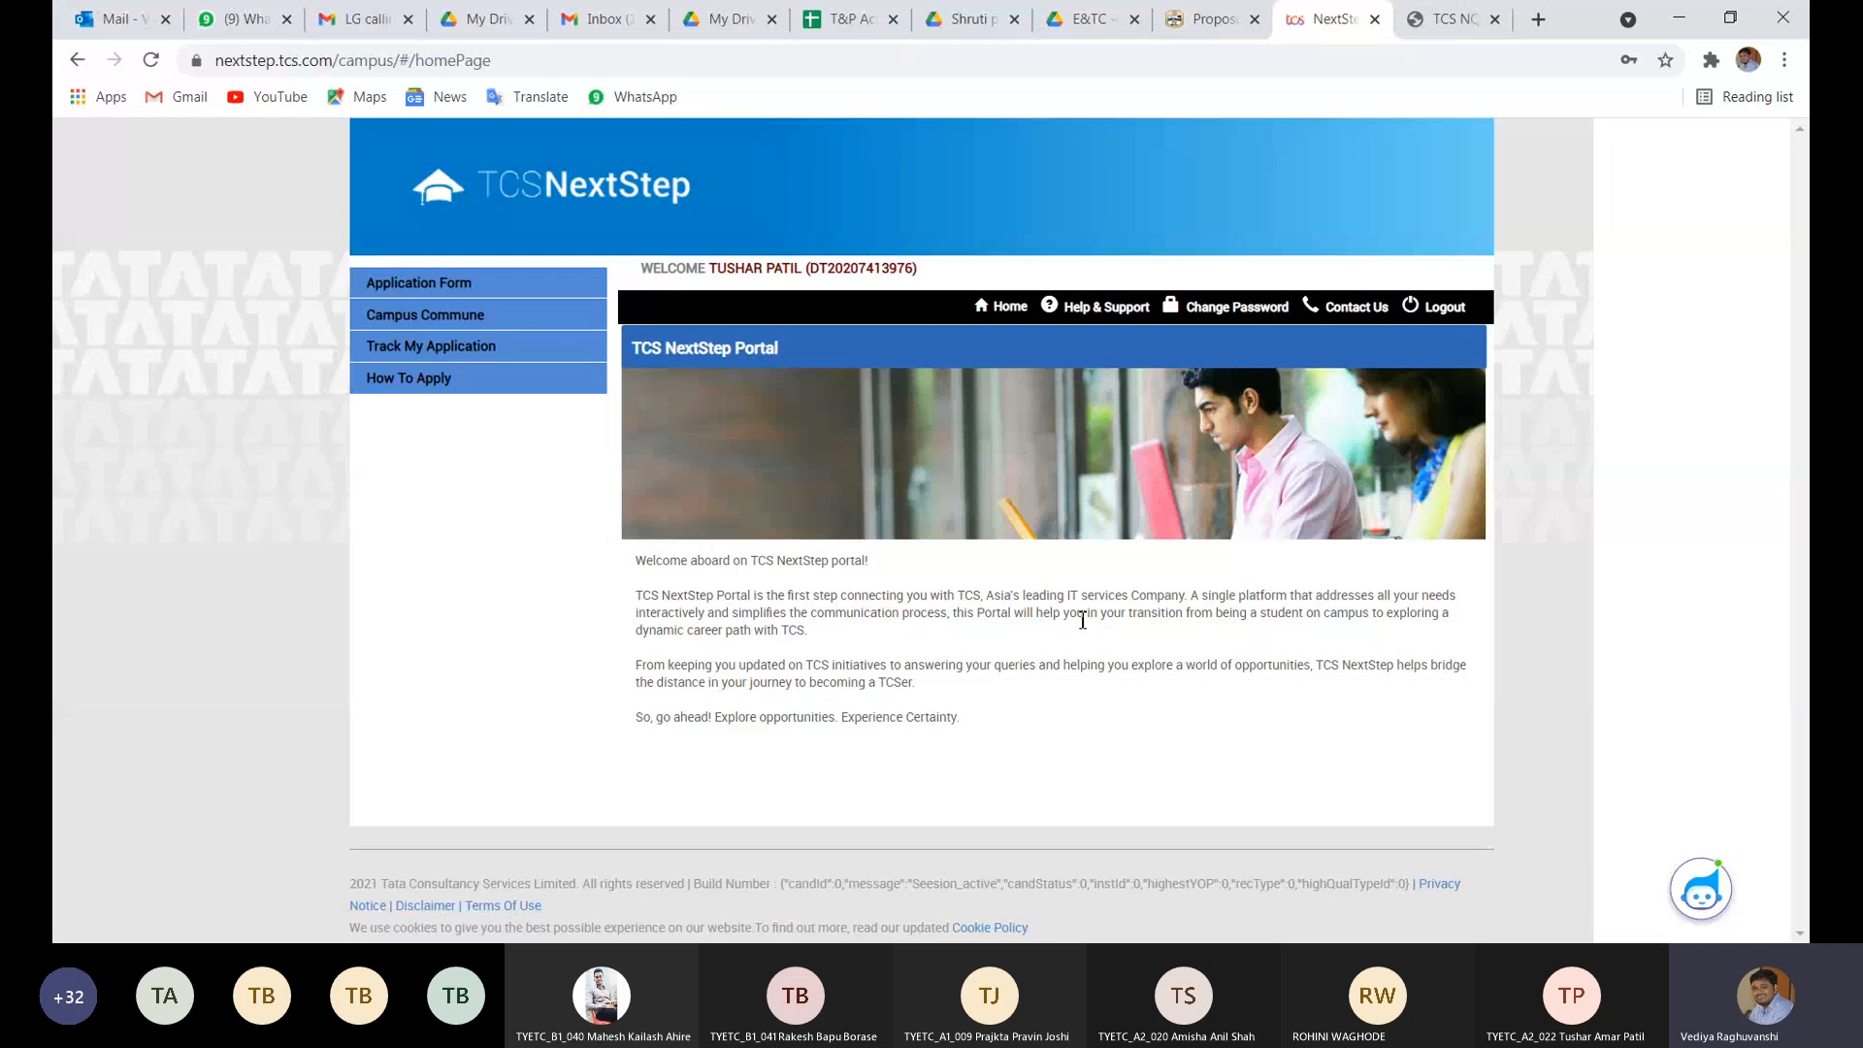
left_click(471, 361)
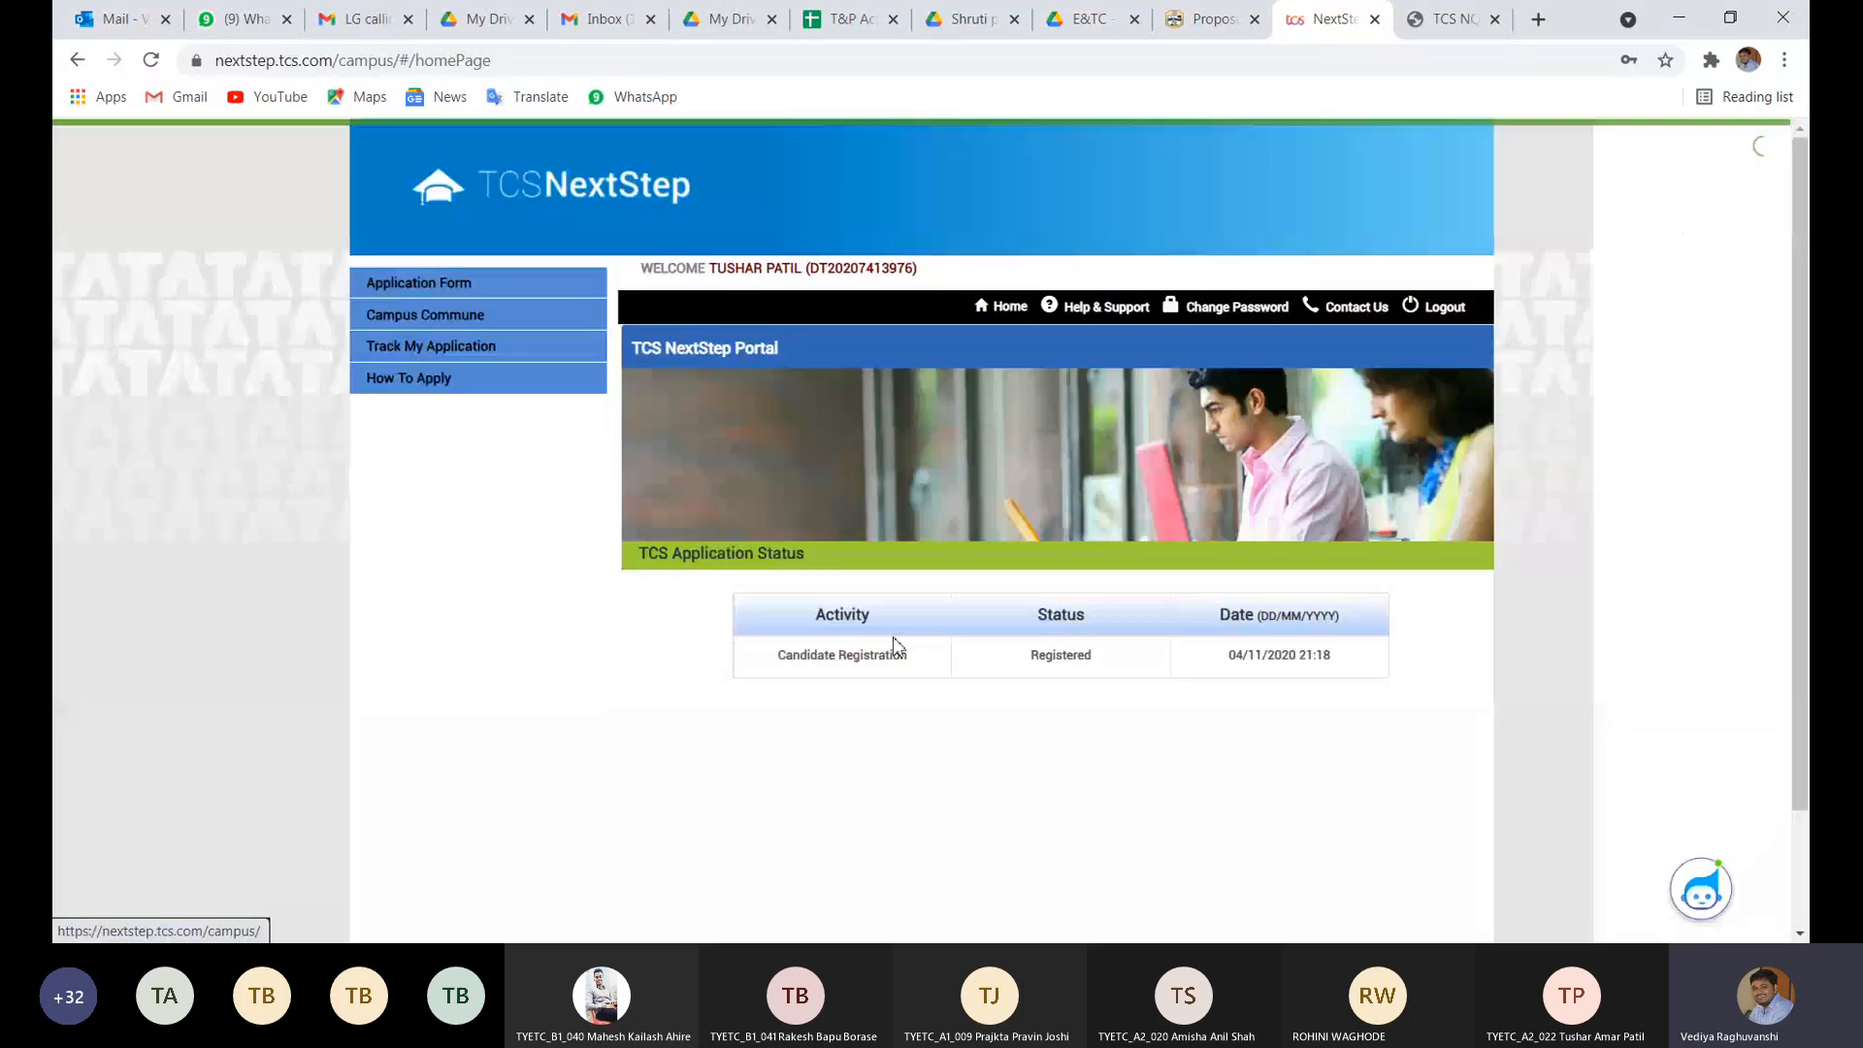